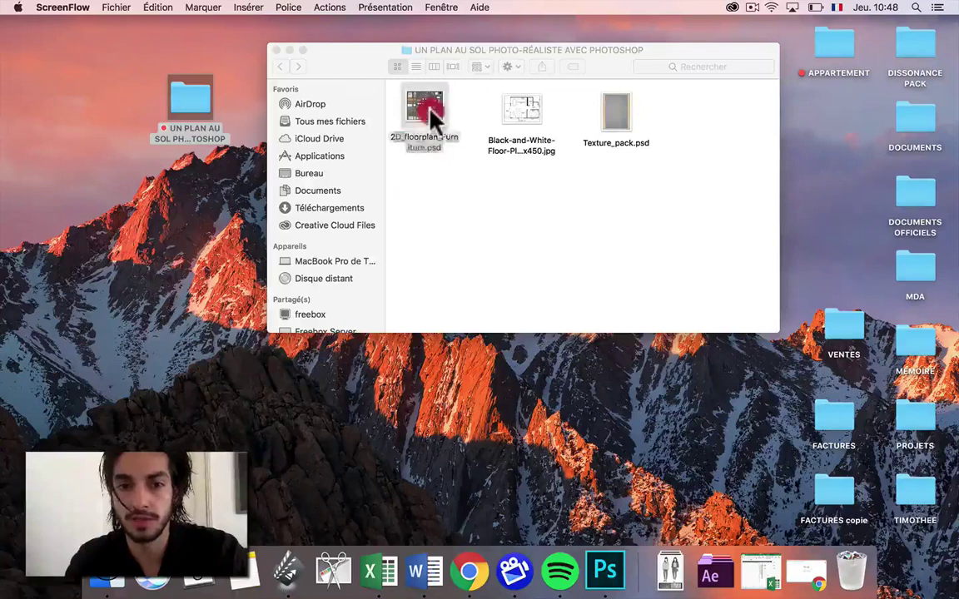
Preview 2D_floorplan_Furniture.psd, the Black-and-White-Floor-Plans-600x450.jpg plan and Texture_pack.psd in the project folder
key(space)
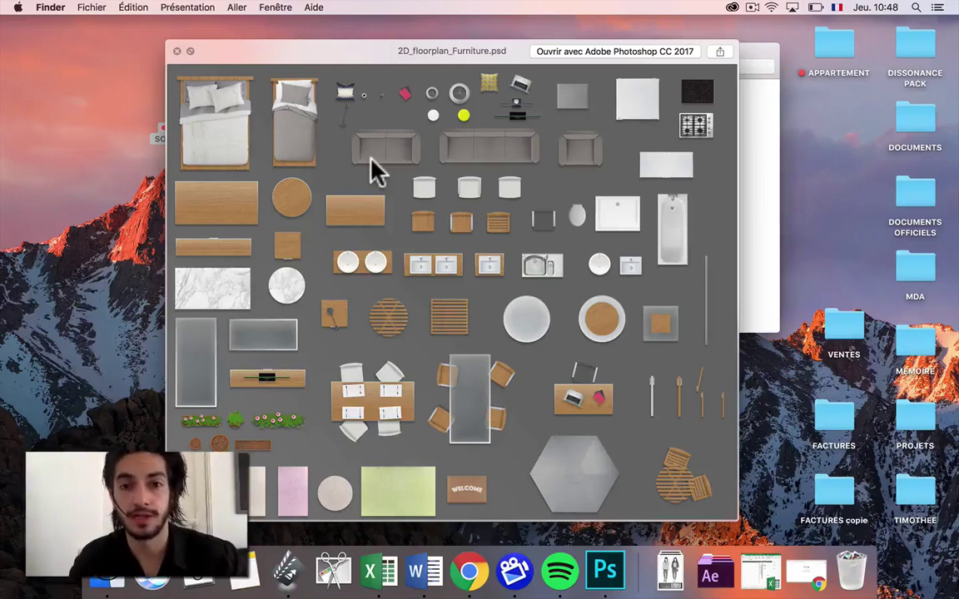
key(space)
key(Right)
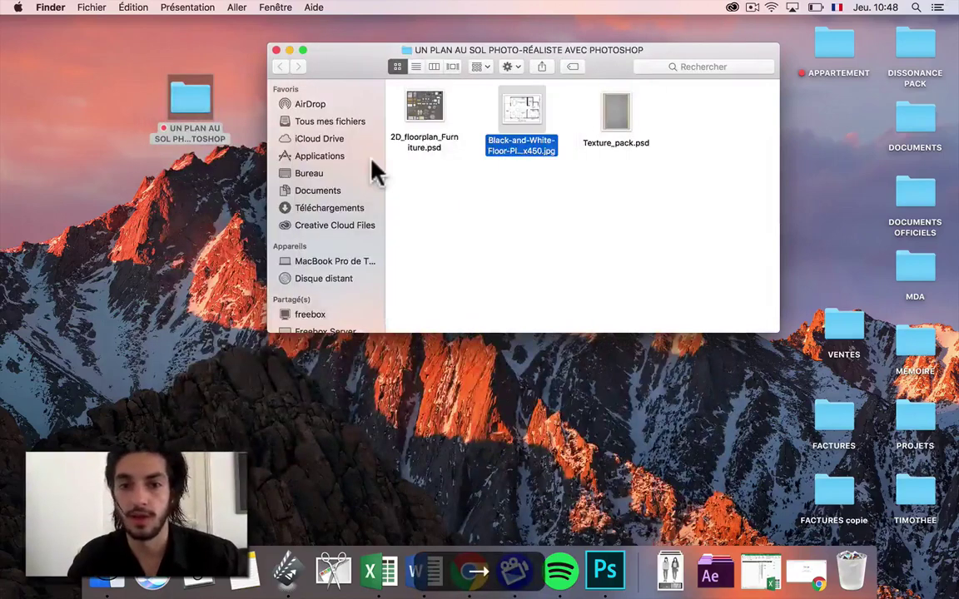
key(space)
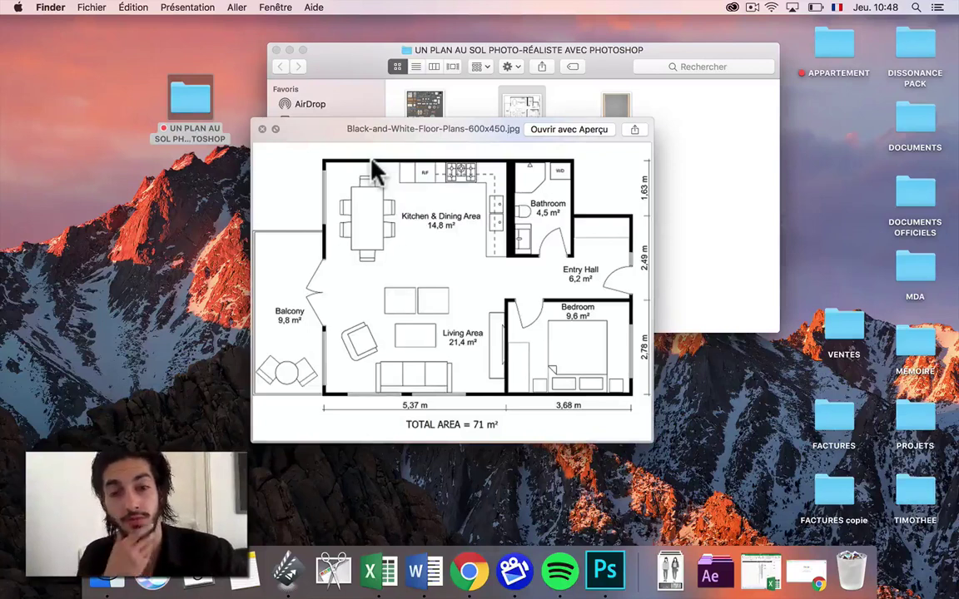
key(Right)
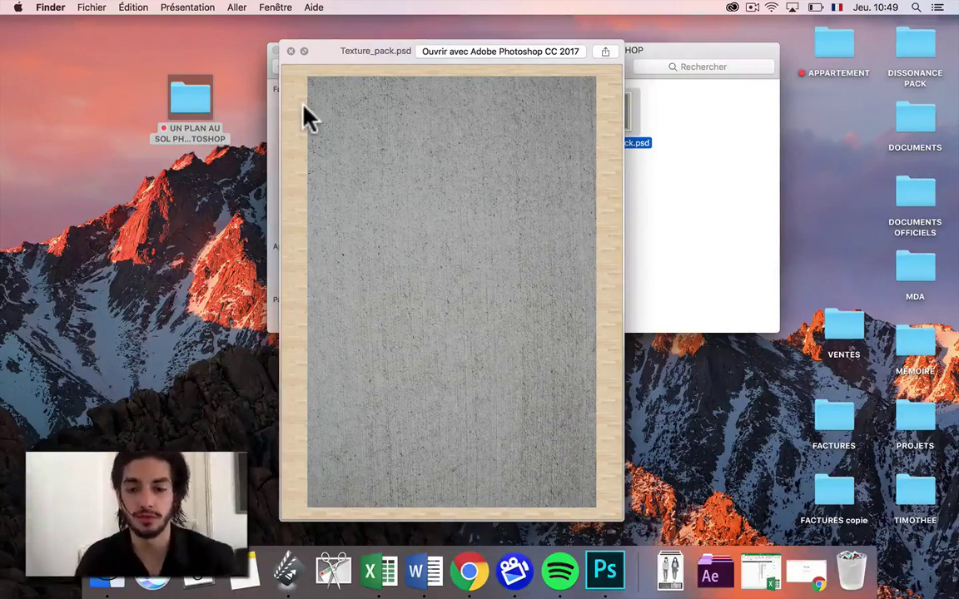
key(space)
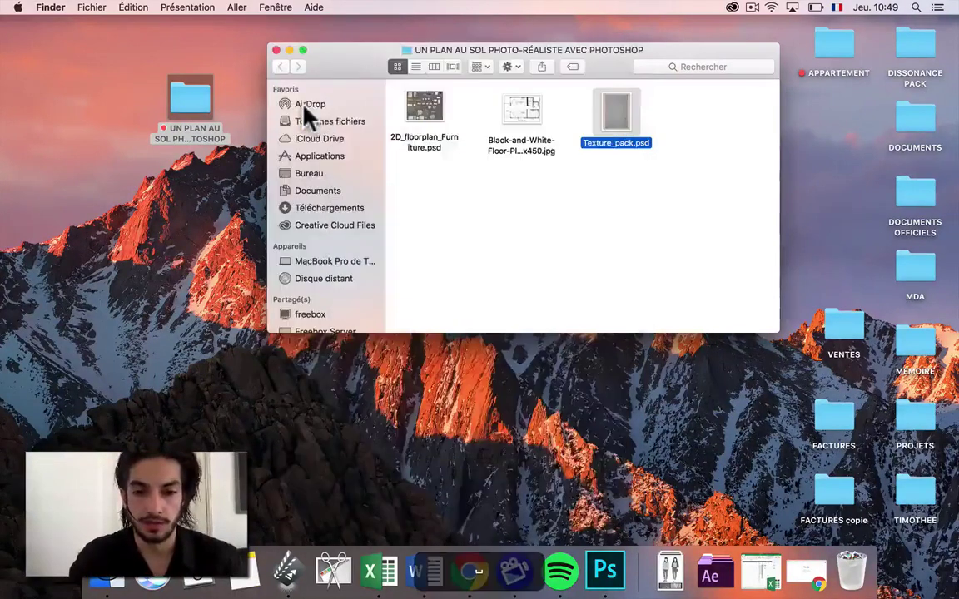
click(448, 202)
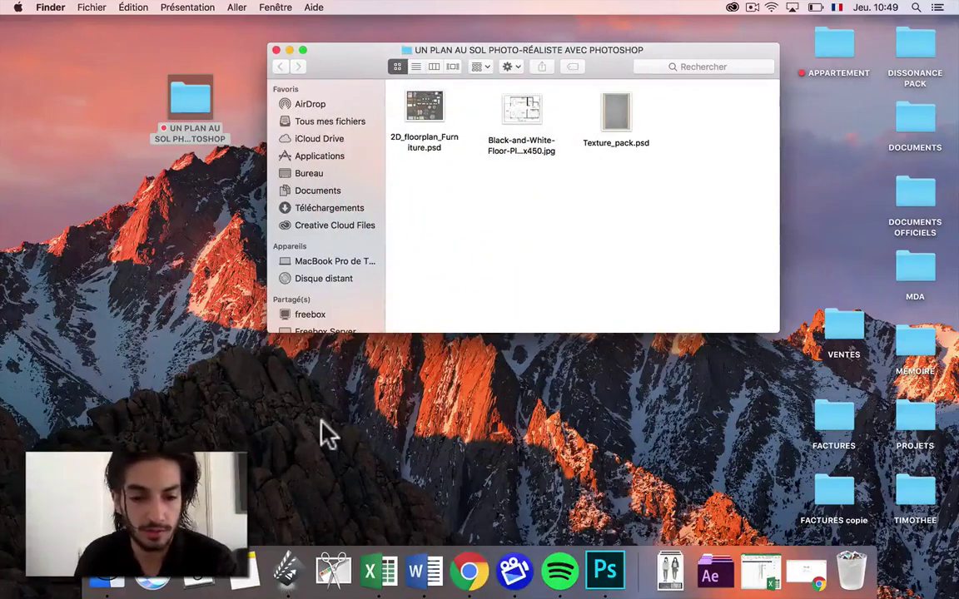
Switch to Photoshop and create a new A4 document of 210 x 297 mm at 300 ppi
click(625, 566)
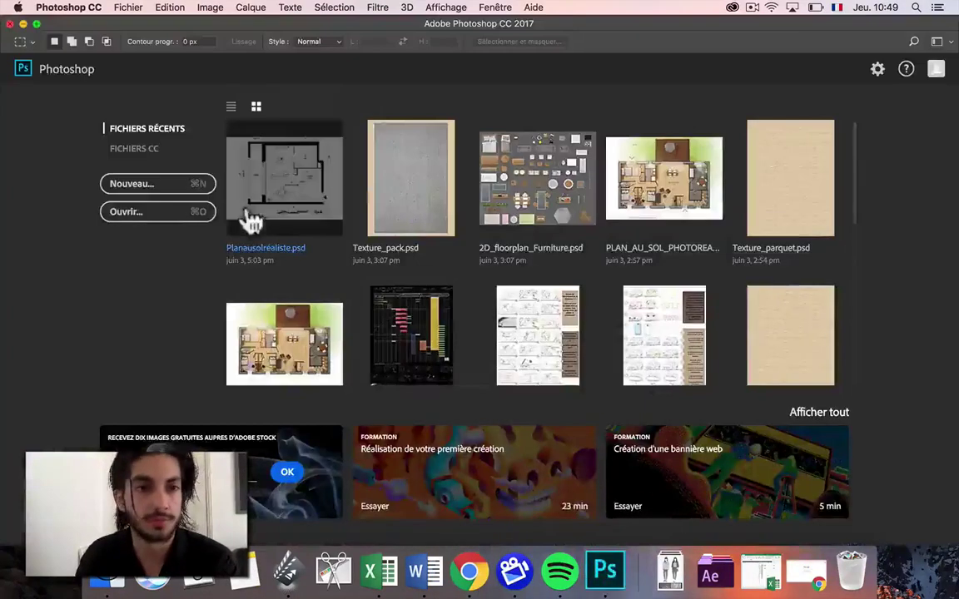
click(129, 10)
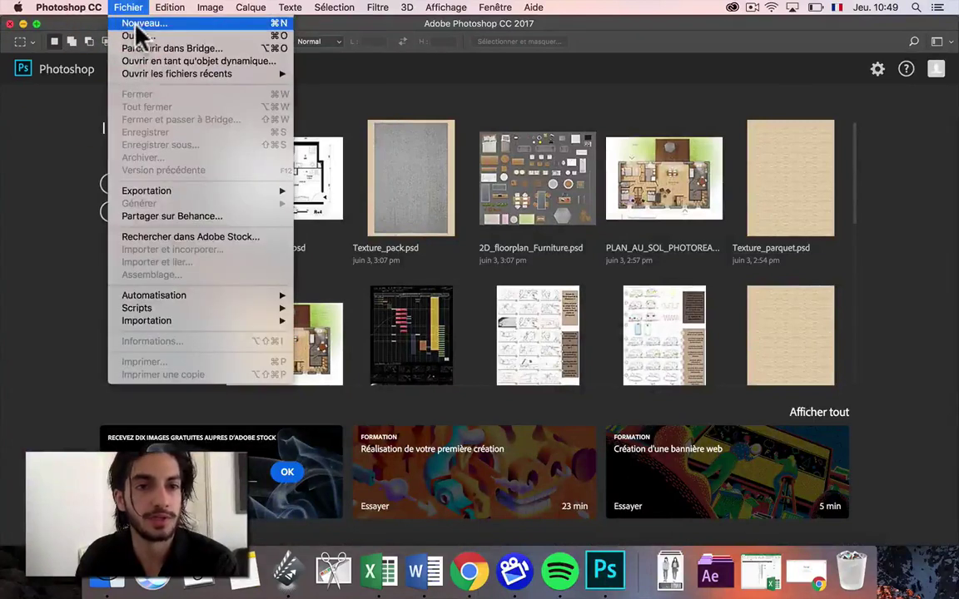
click(158, 35)
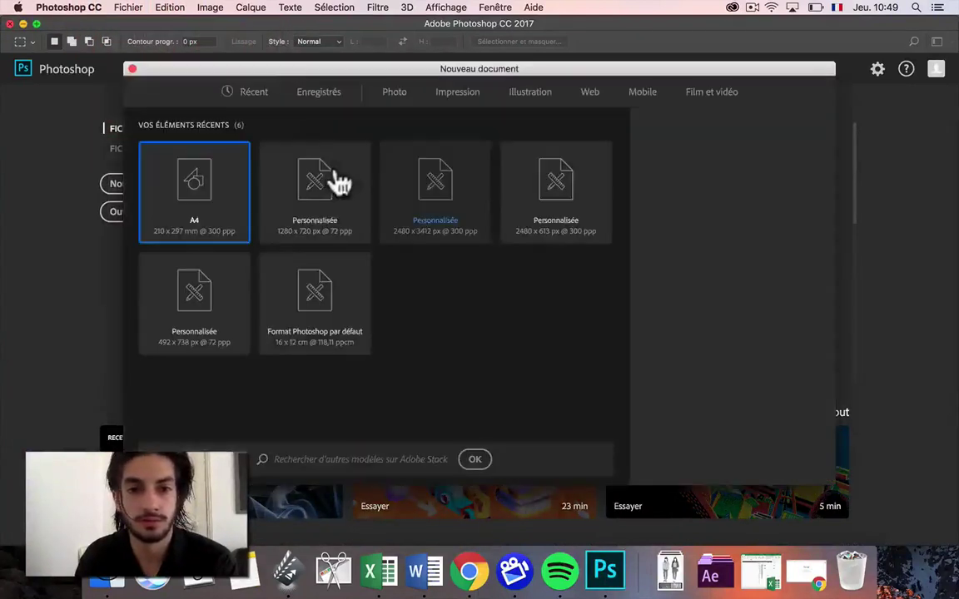
click(213, 199)
click(214, 207)
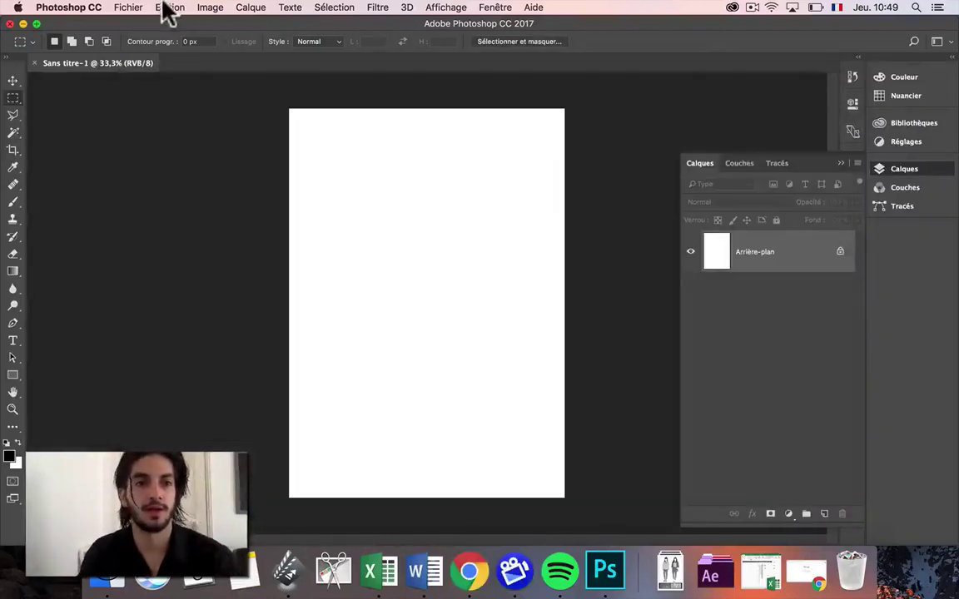
Rotate the blank document's canvas 90° clockwise into landscape orientation
click(208, 10)
mouse_move(287, 138)
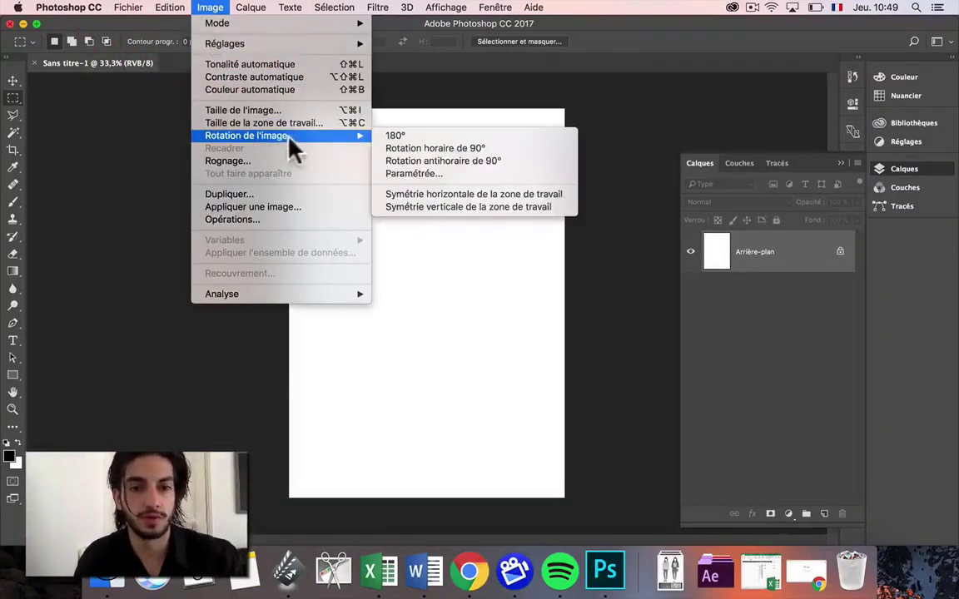
click(409, 150)
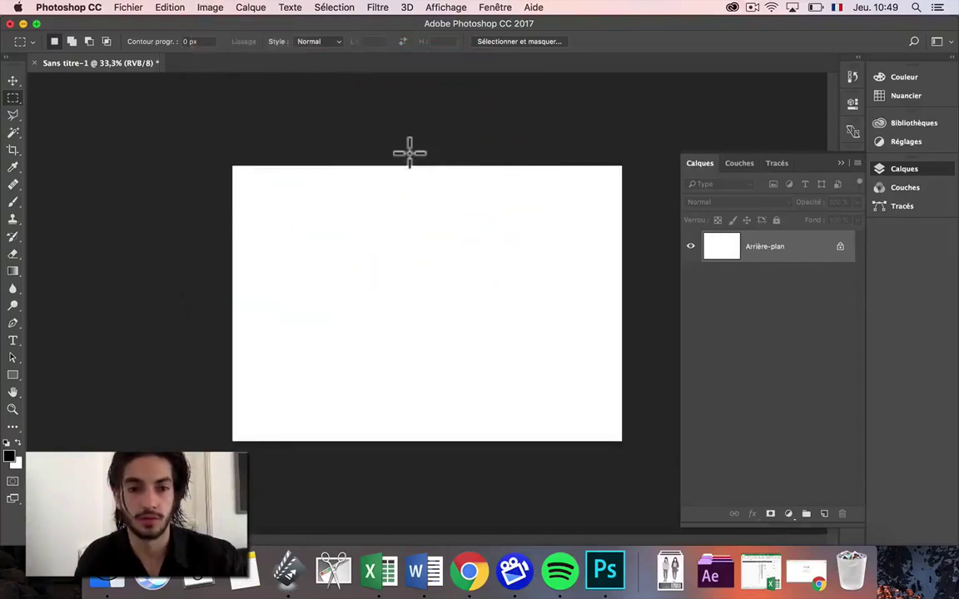
Preview Black-and-White-Floor-Plans-600x450.jpg in Finder and place it in the landscape Photoshop document
click(117, 582)
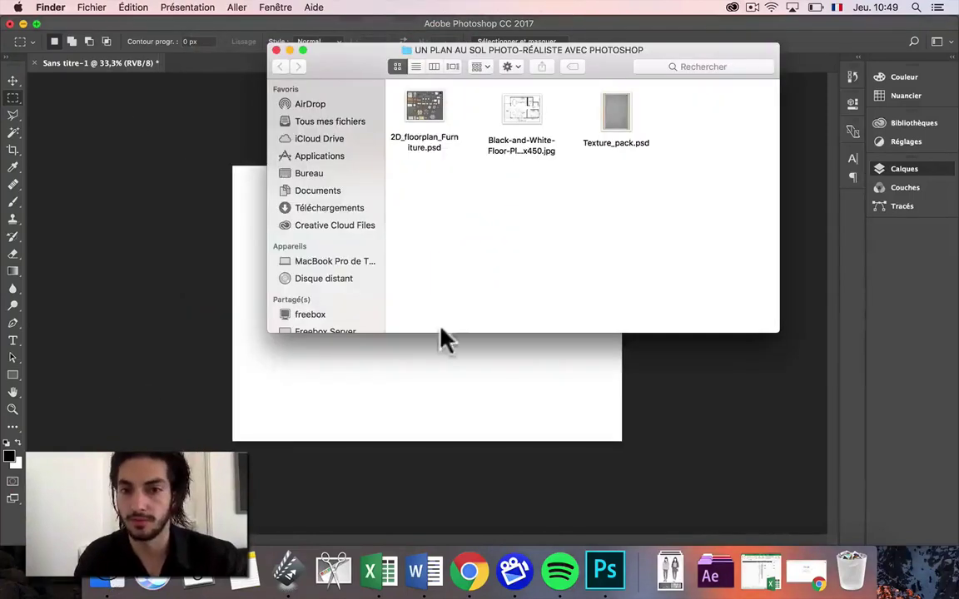
click(518, 153)
key(space)
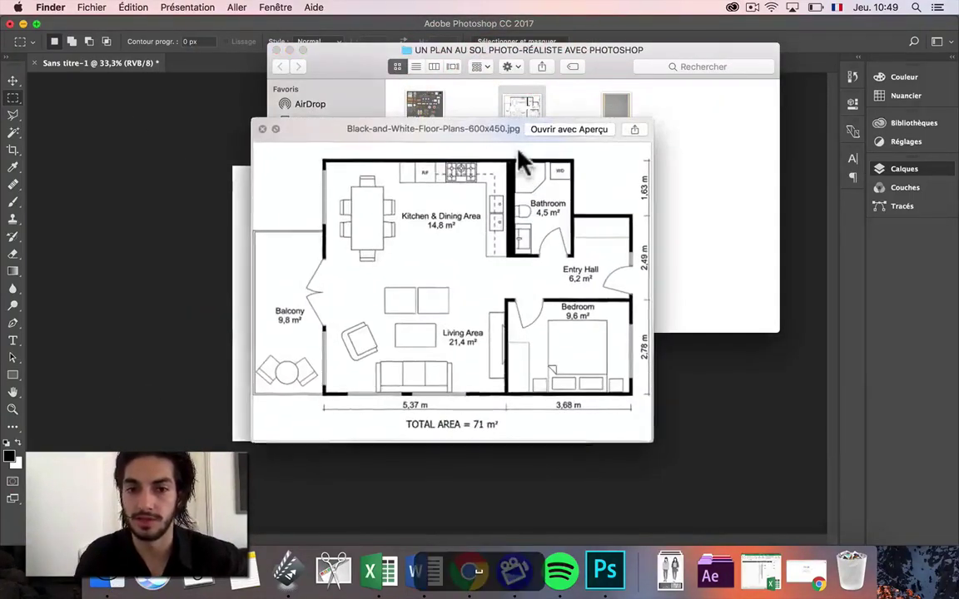
key(space)
drag(517, 158, 441, 356)
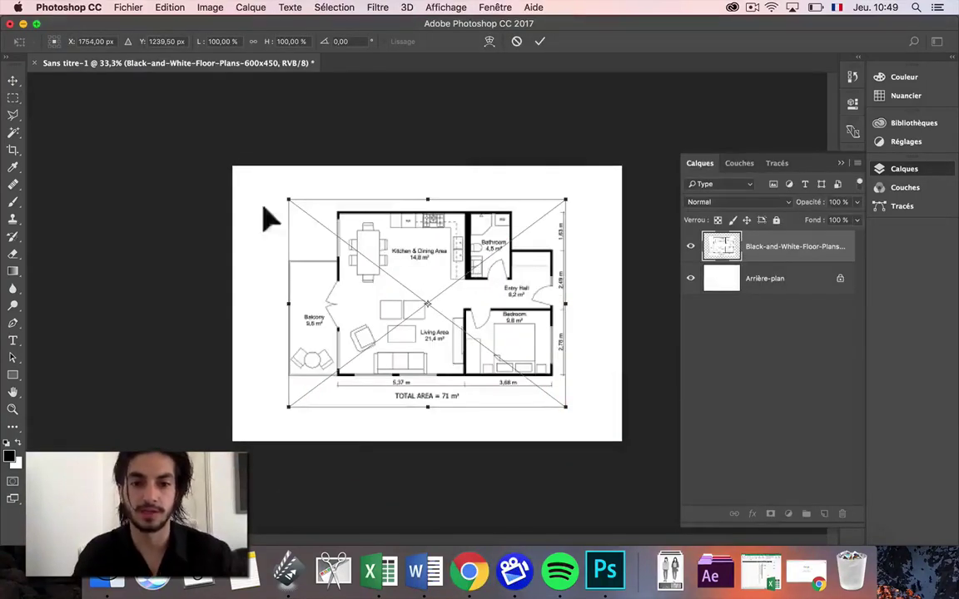
Enlarge the placed floor plan proportionally to about 117% around its centre and commit the placement
drag(284, 198, 238, 165)
drag(393, 250, 413, 261)
key(Return)
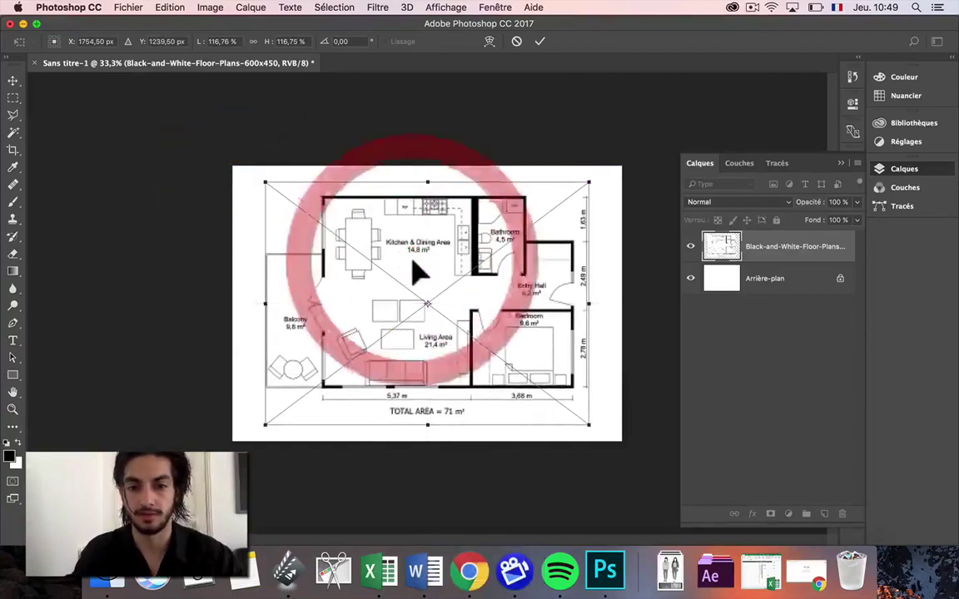
Rasterize the Black-and-White-Floor-Plans layer
key(m)
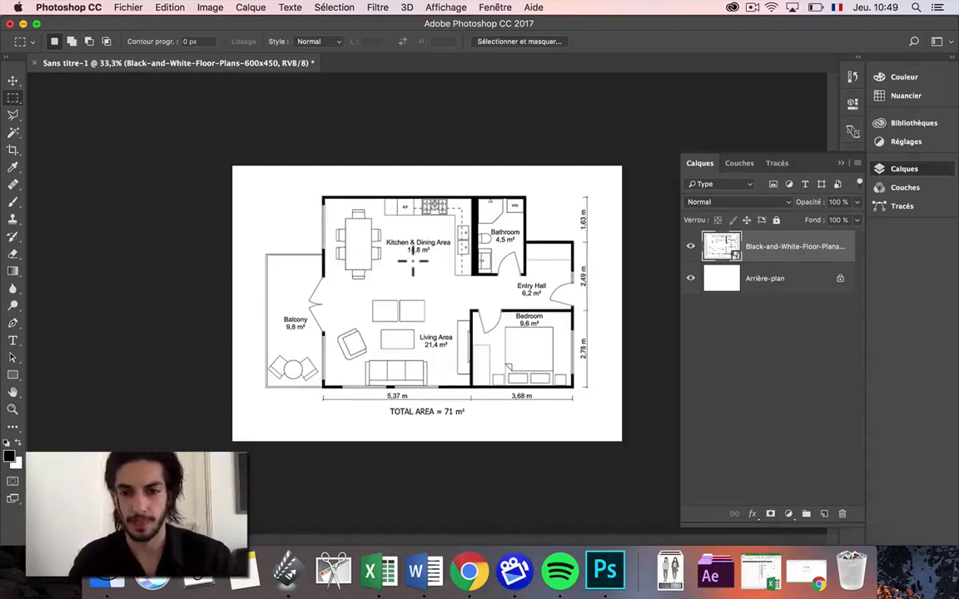
click(779, 248)
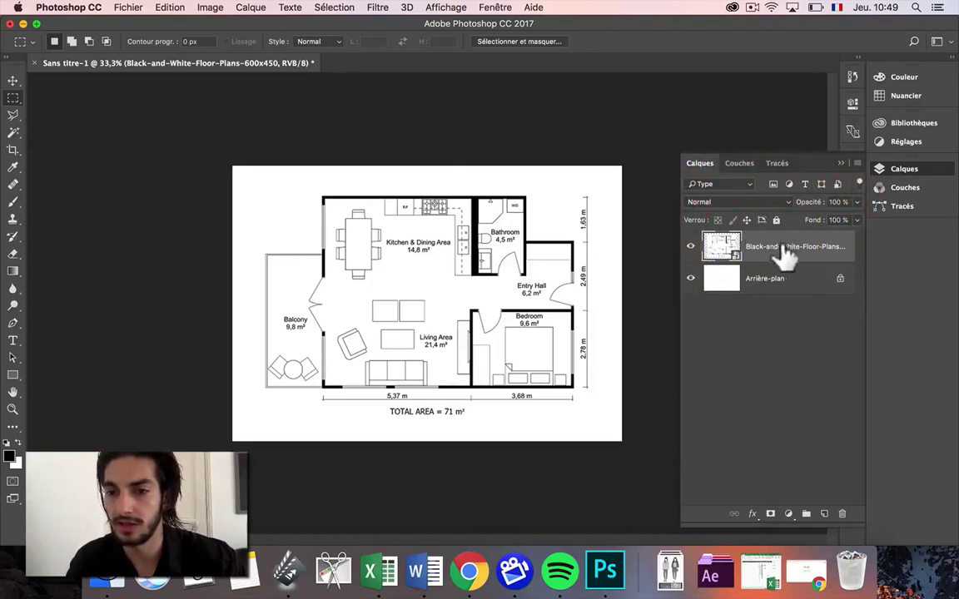
right_click(777, 248)
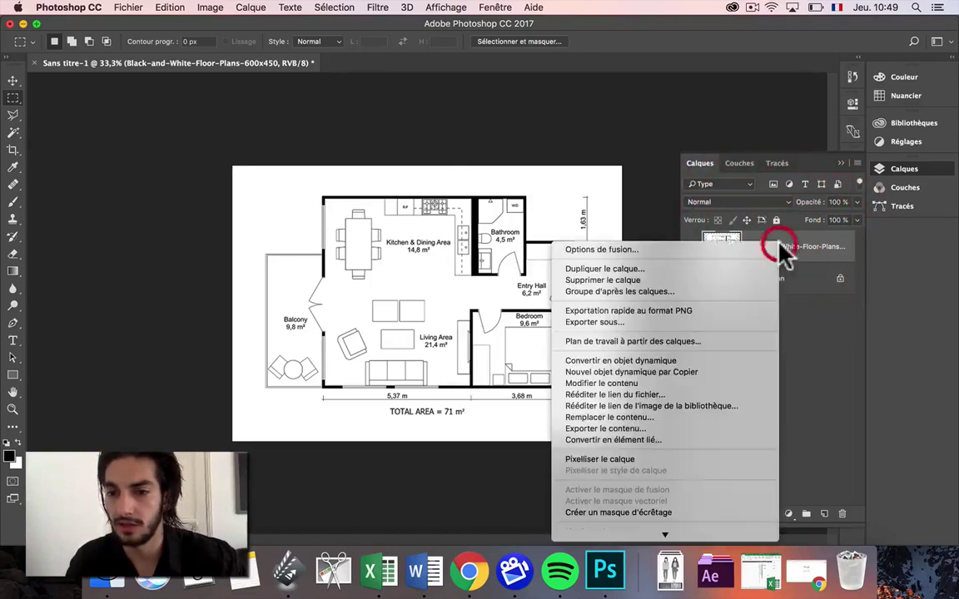
click(616, 460)
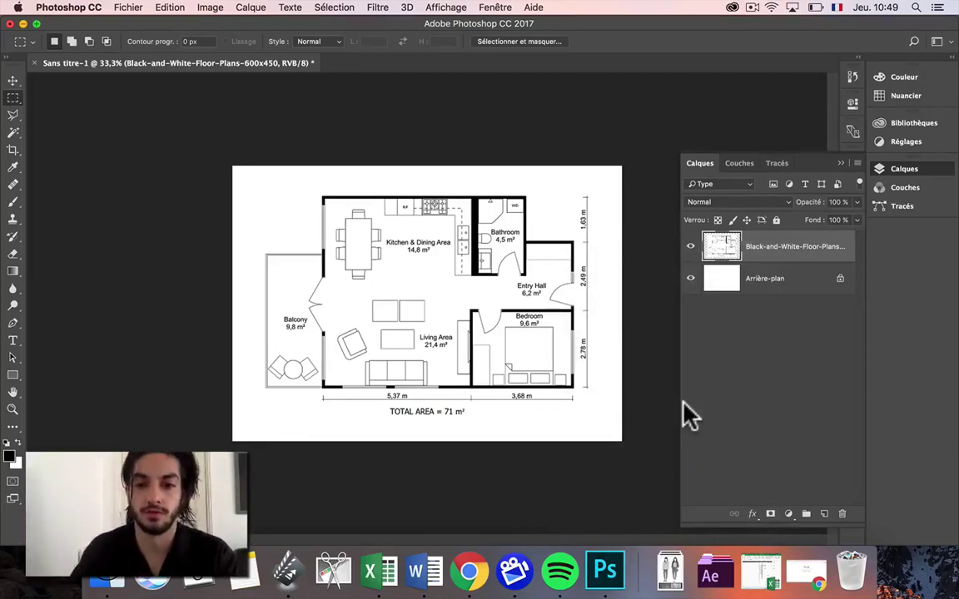
Try selecting the thick black walls of the plan with the Magic Wand, and clear the selection
click(13, 133)
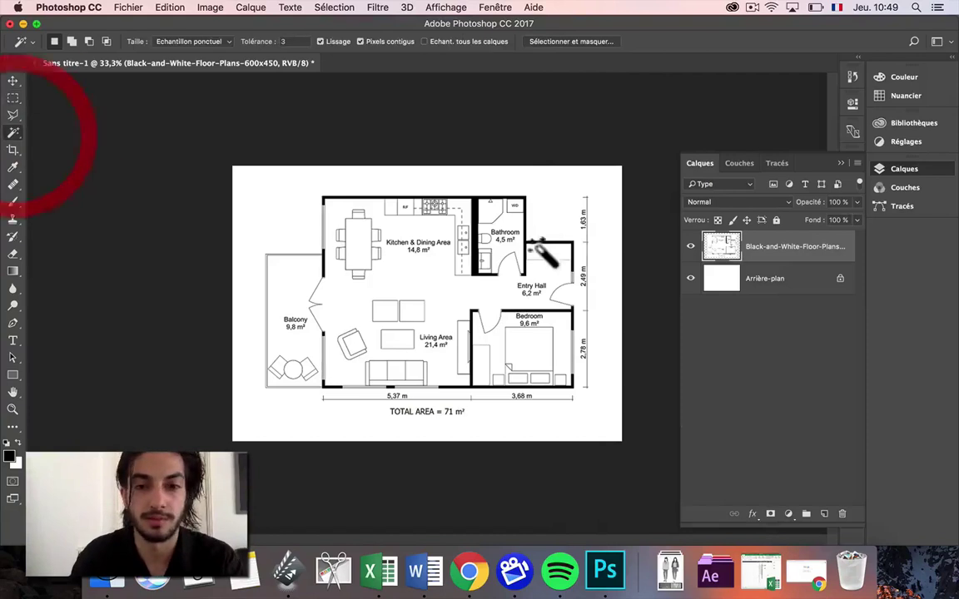
click(476, 218)
click(483, 218)
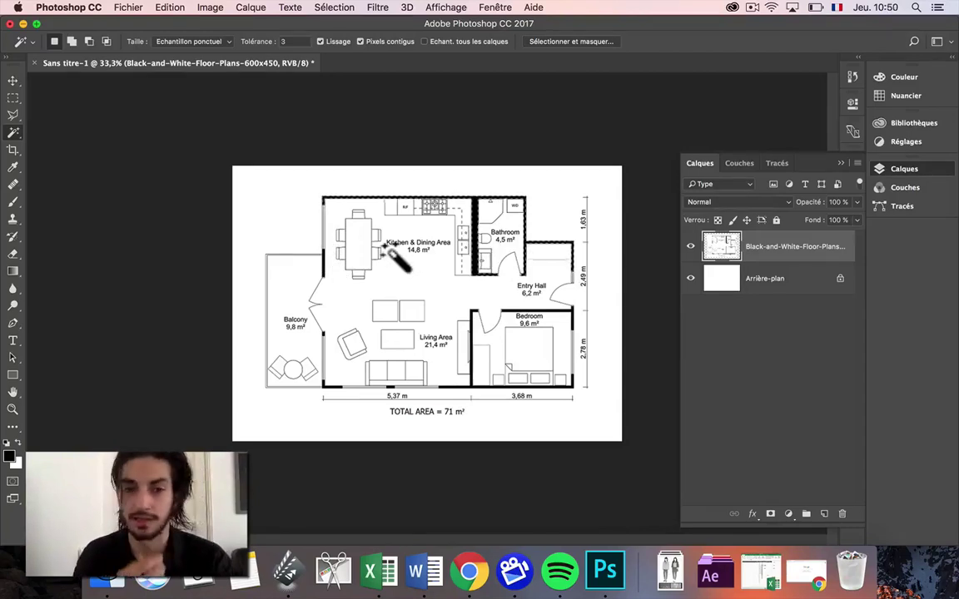
key(super+d)
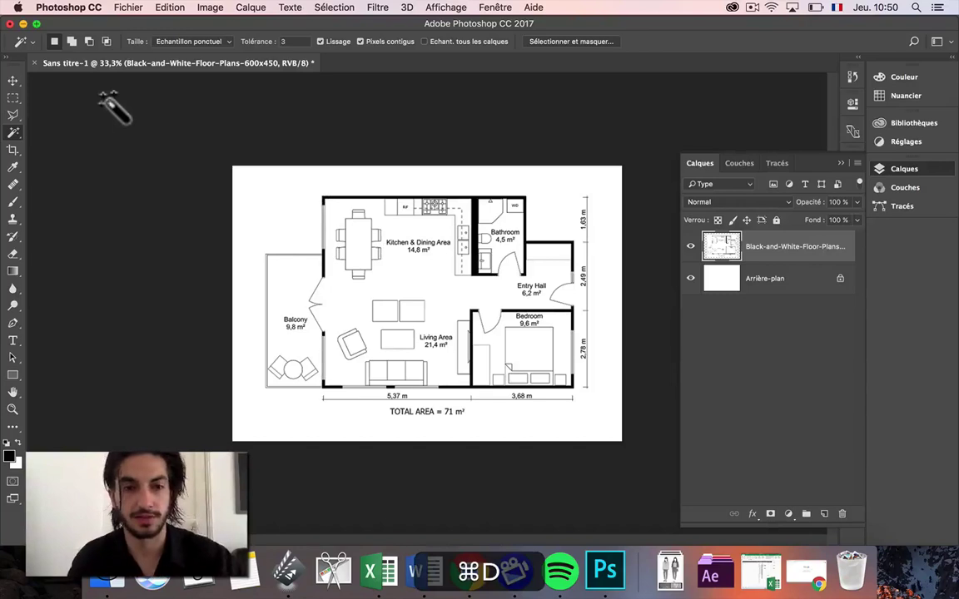
Open 2D_floorplan_Furniture.psd from Finder in Photoshop and browse its furniture layers, toggling the Lamp_01 layer's visibility off and on
click(106, 578)
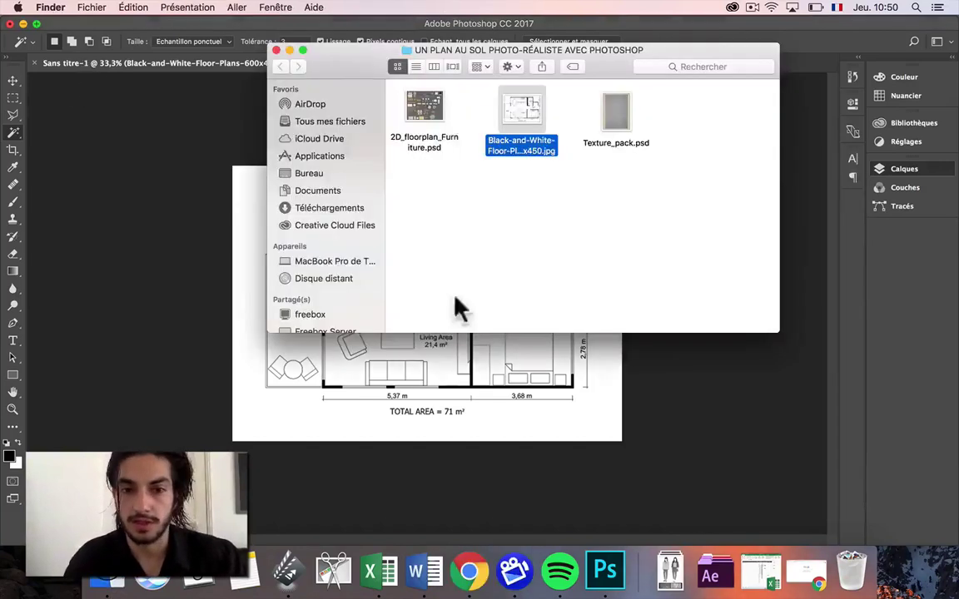
drag(438, 114, 143, 590)
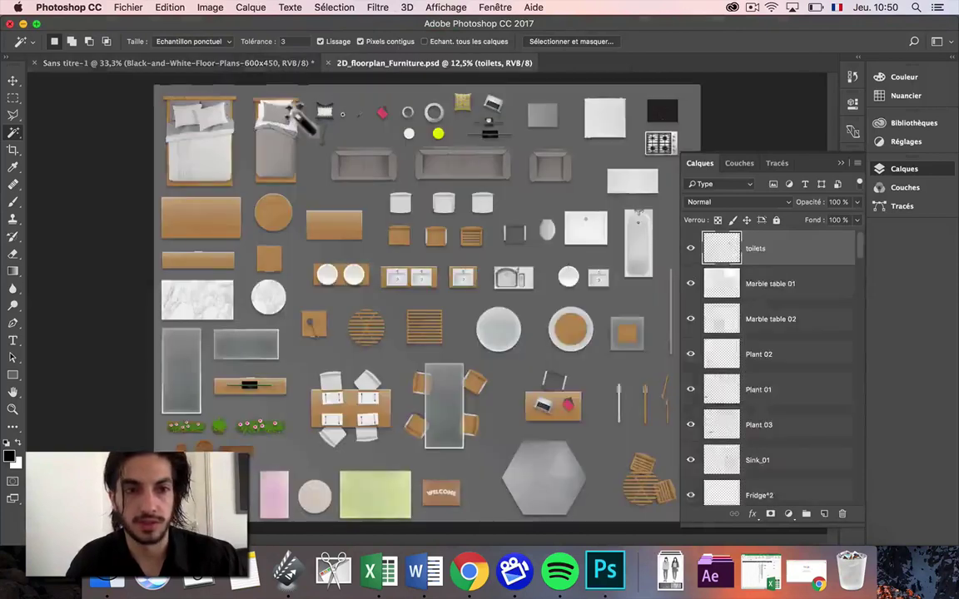
click(13, 81)
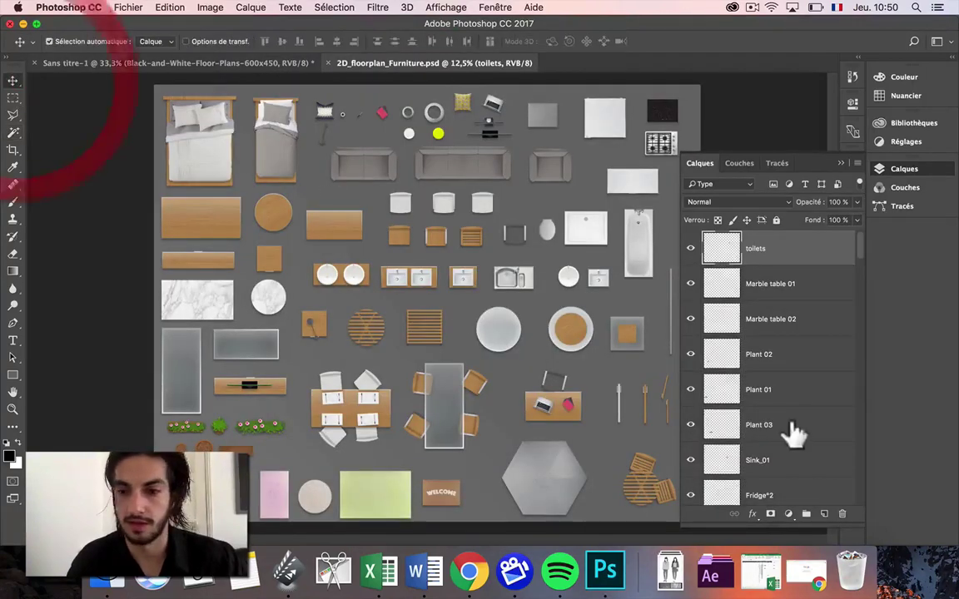
scroll(792, 374, down, 1)
scroll(792, 372, down, 10)
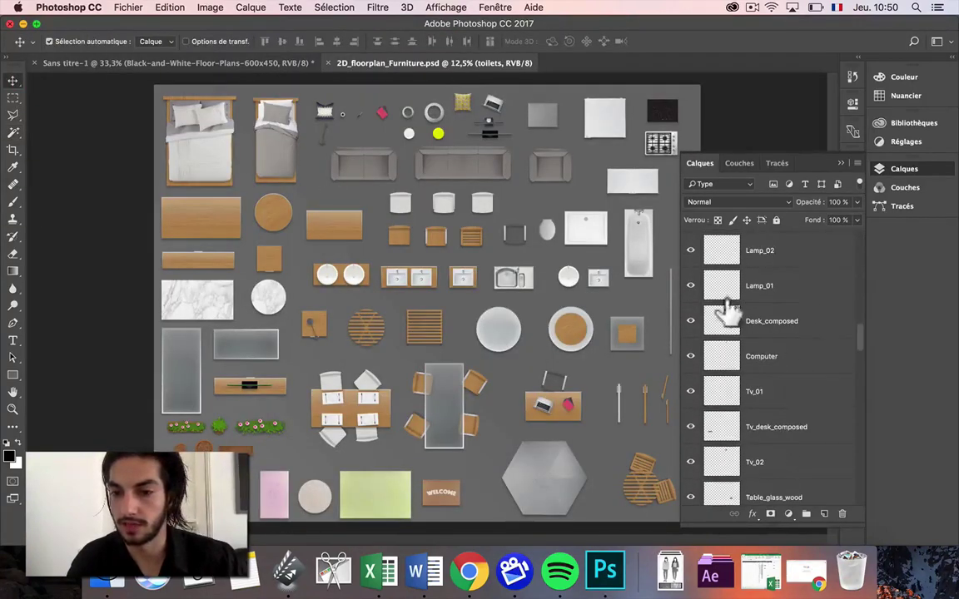
click(696, 289)
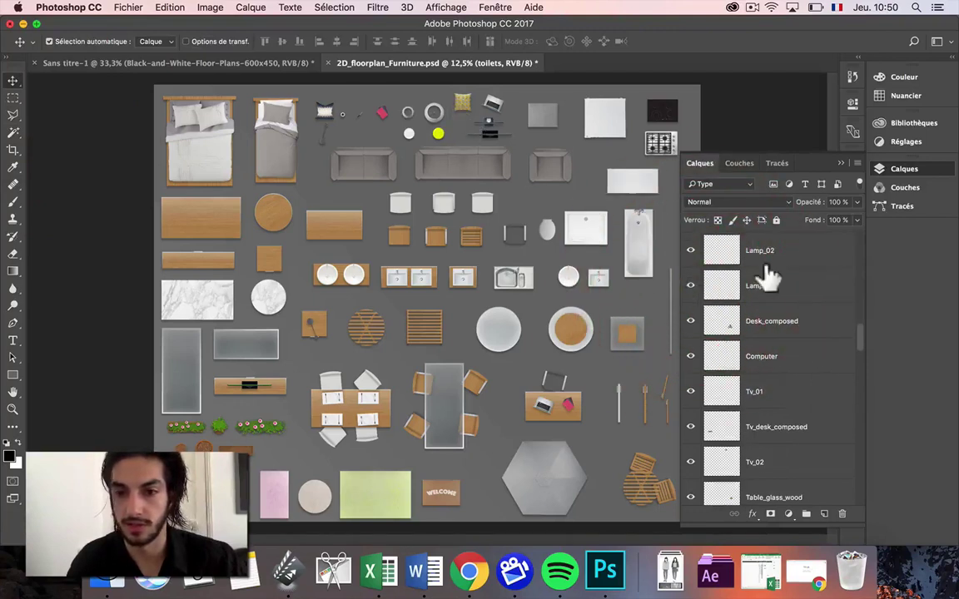
click(691, 286)
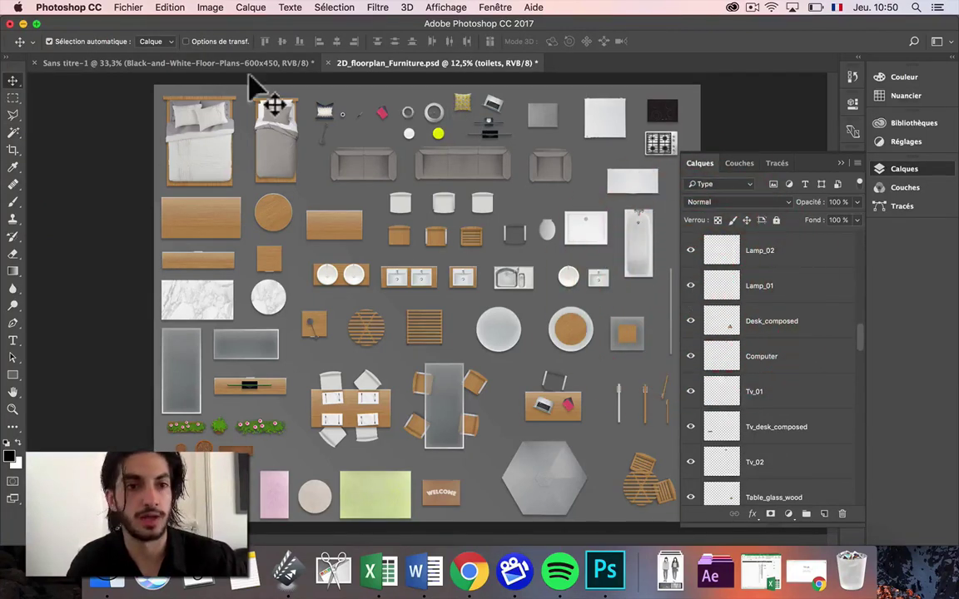
Open Texture_pack.psd from Finder in Photoshop and look through its texture layers
click(201, 76)
click(100, 581)
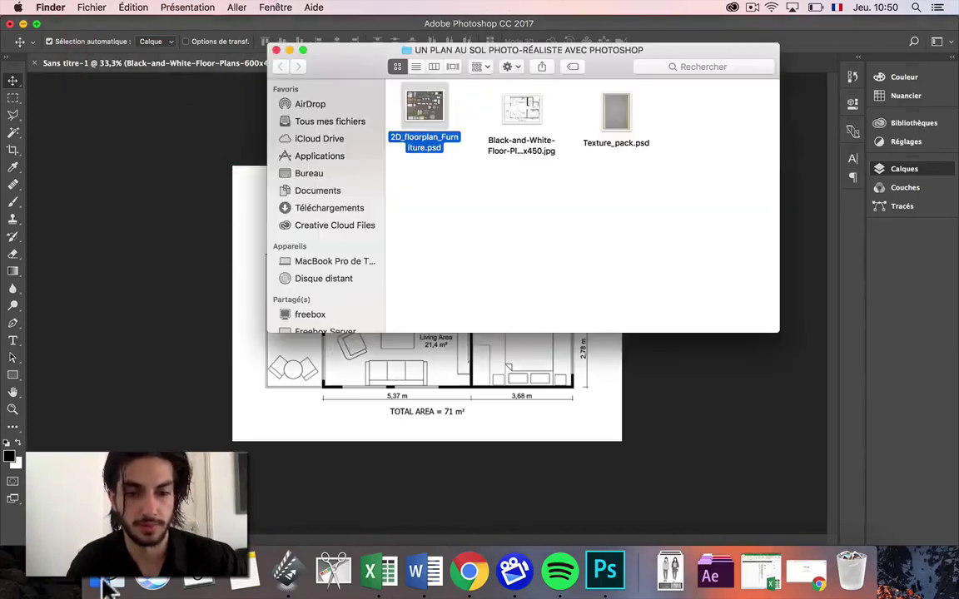
double_click(614, 116)
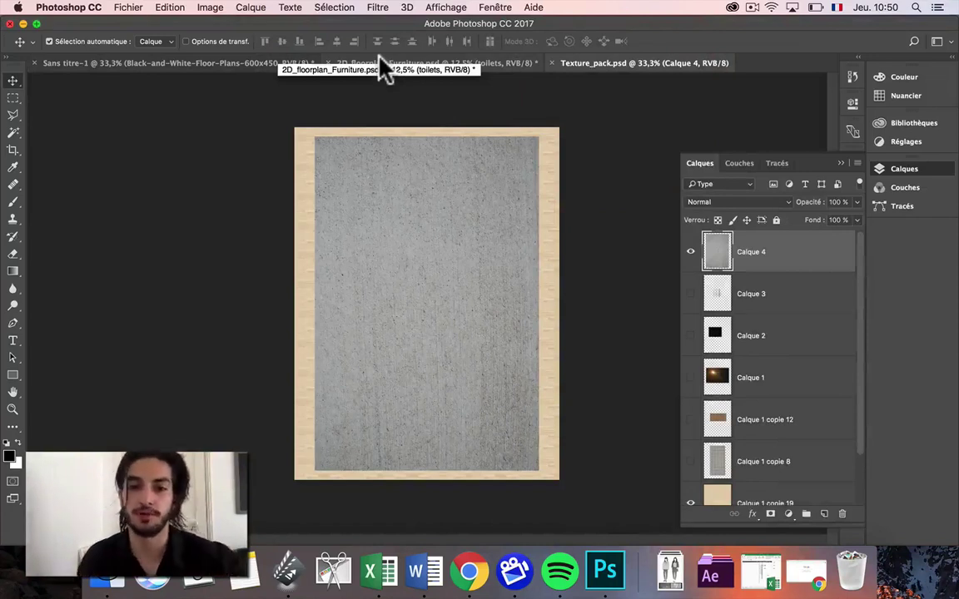
scroll(812, 428, down, 3)
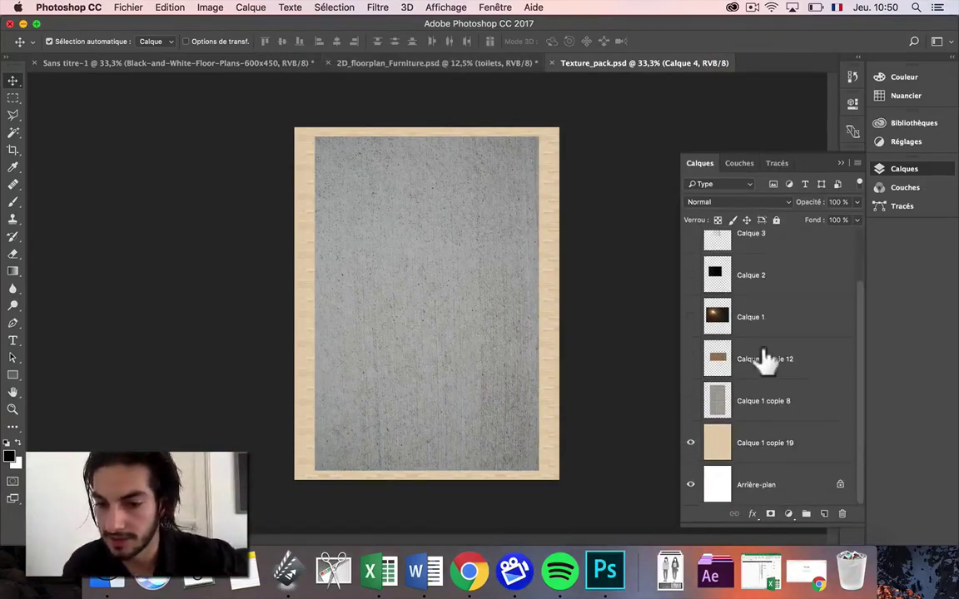
scroll(749, 333, up, 3)
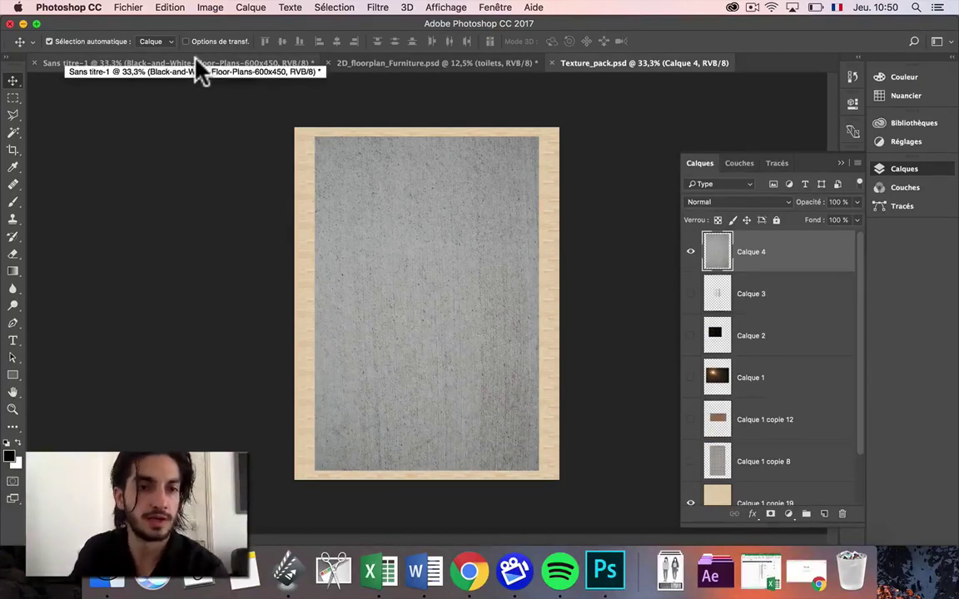
Save the untitled floor plan document as PLAN_RENDU.psd with maximized compatibility
click(196, 60)
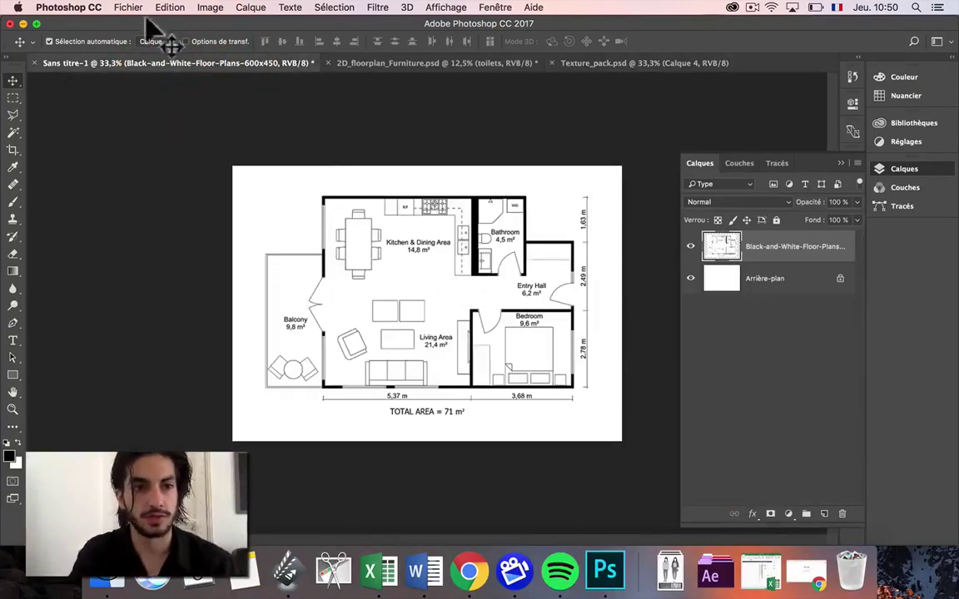
click(129, 6)
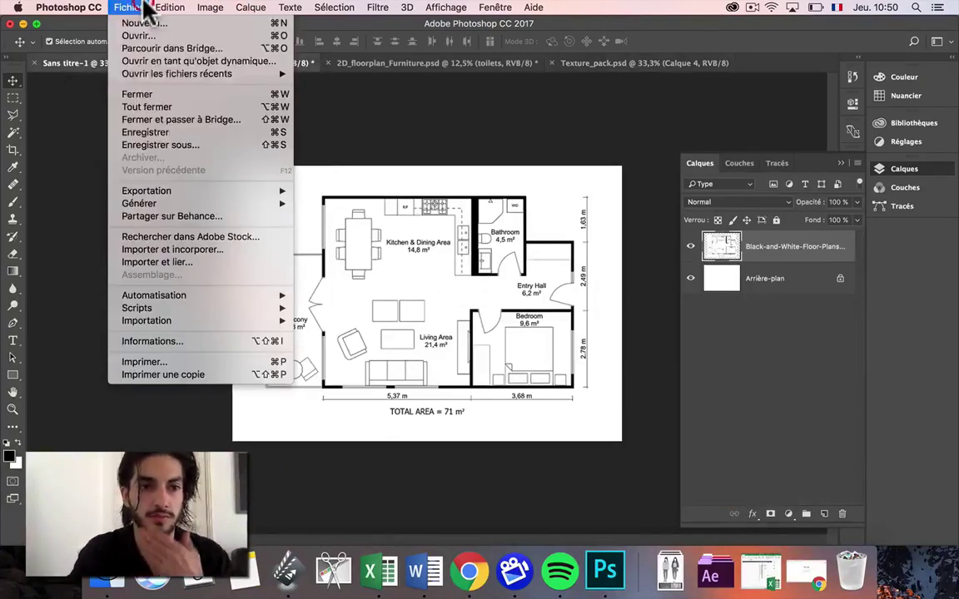
click(177, 145)
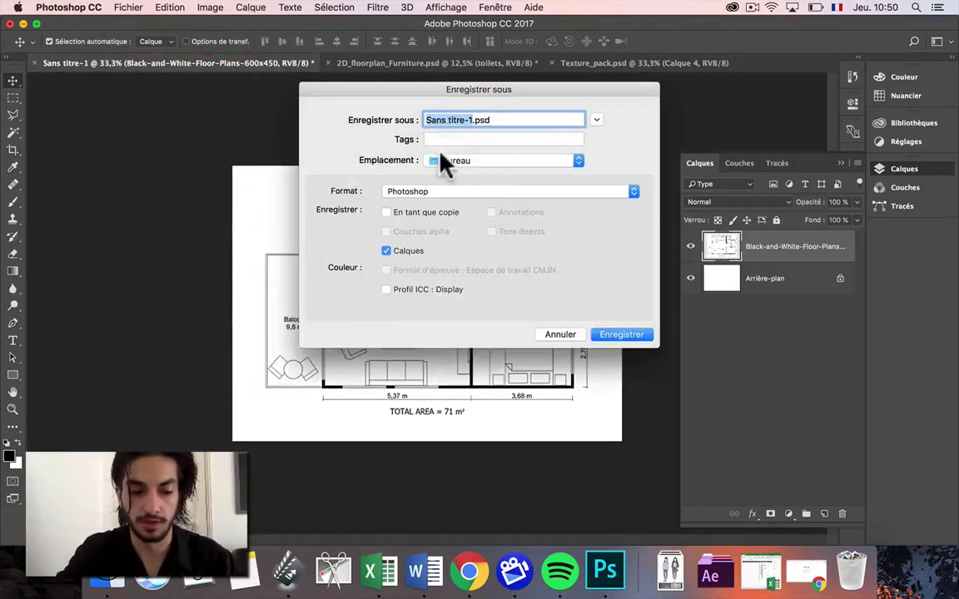
text(PLAN_RENDU)
key(Return)
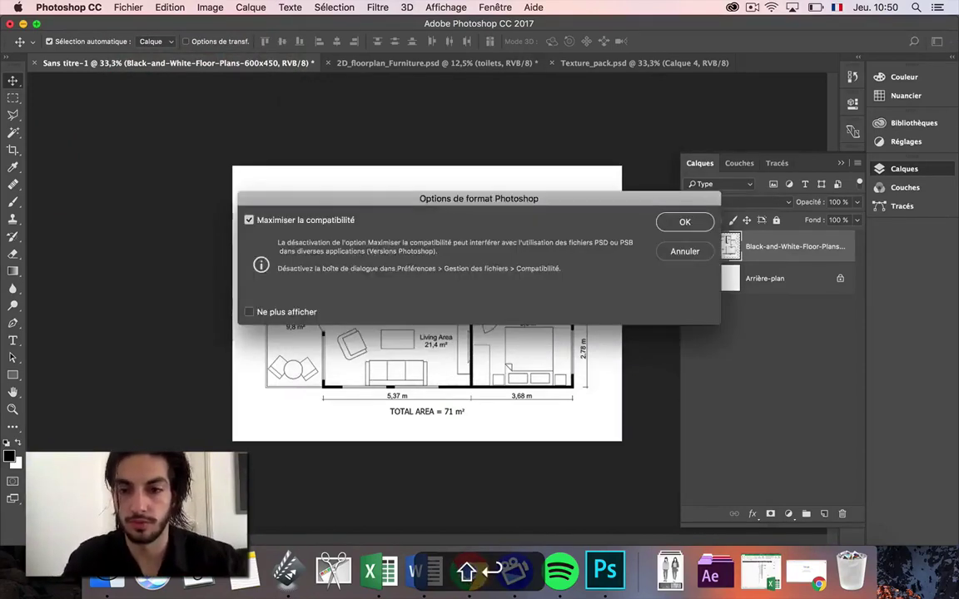
key(Return)
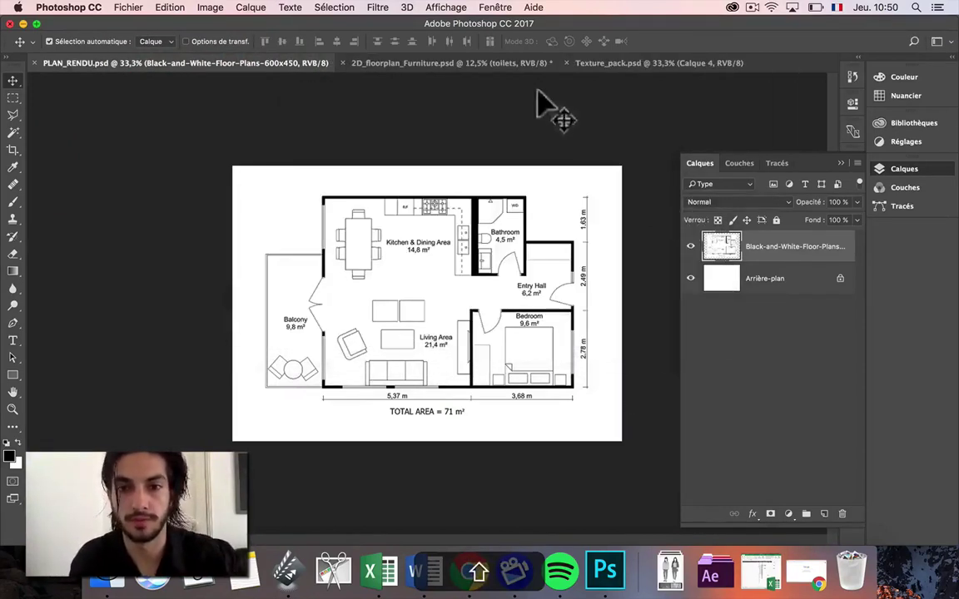
Add a new layer to PLAN_RENDU.psd and make a rectangular selection around the apartment's outer walls, excluding the balcony
click(602, 66)
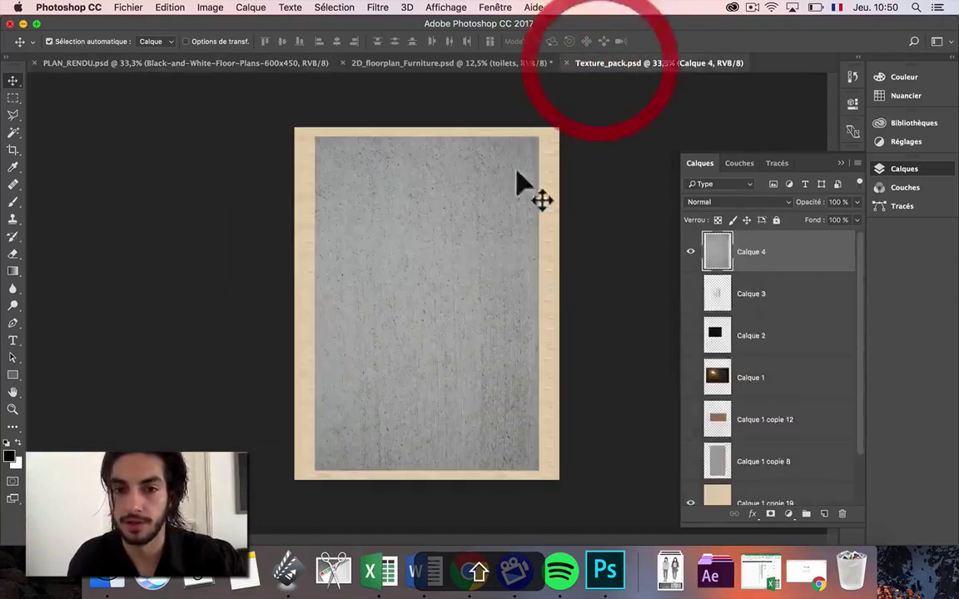
click(238, 63)
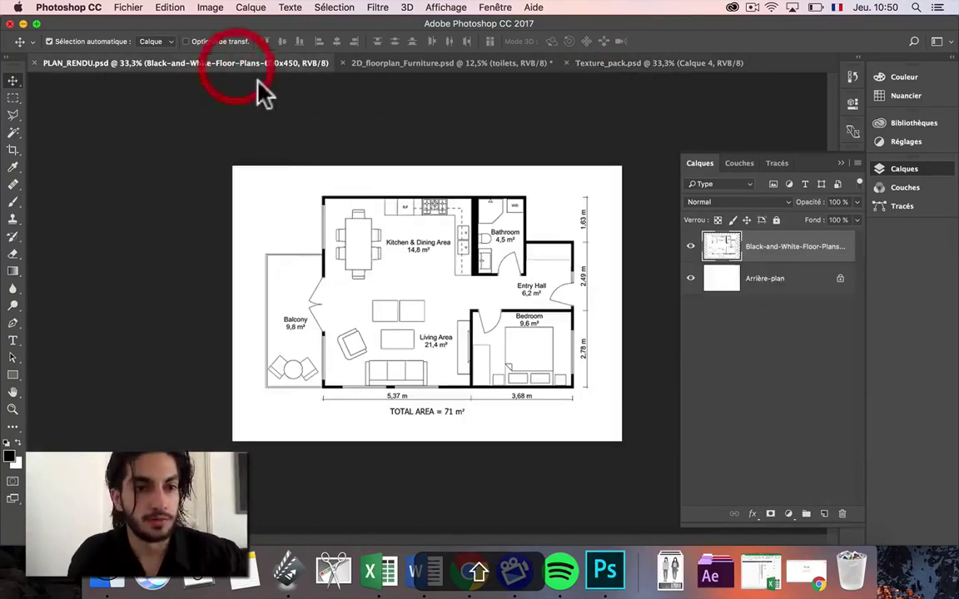
click(12, 99)
click(824, 513)
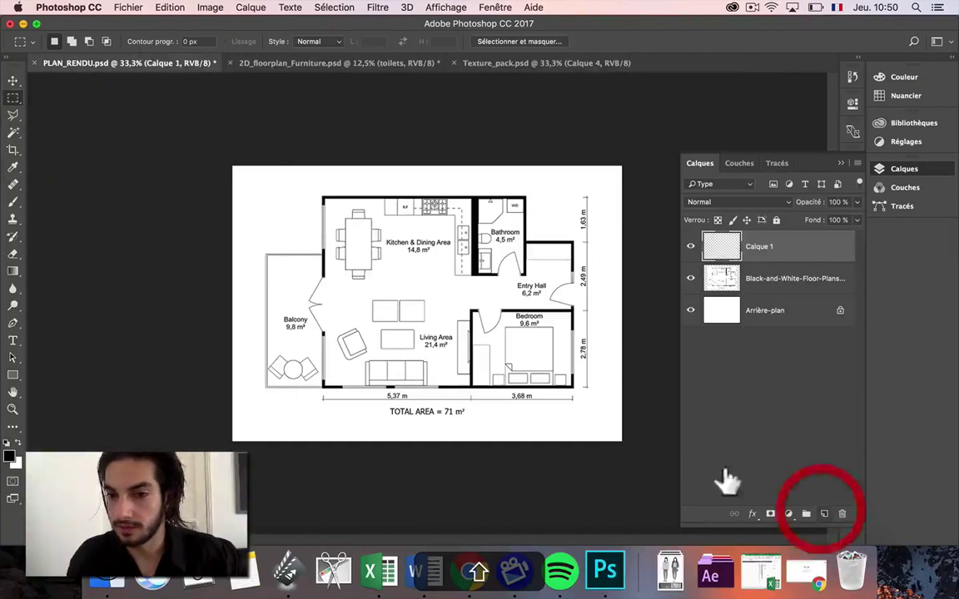
scroll(318, 279, up, 5)
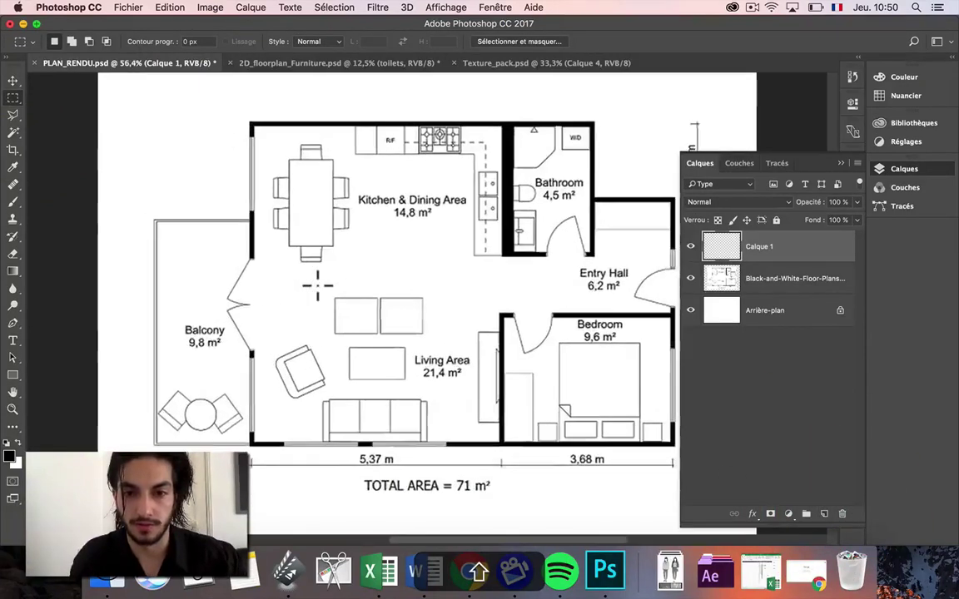
scroll(241, 112, right, 5)
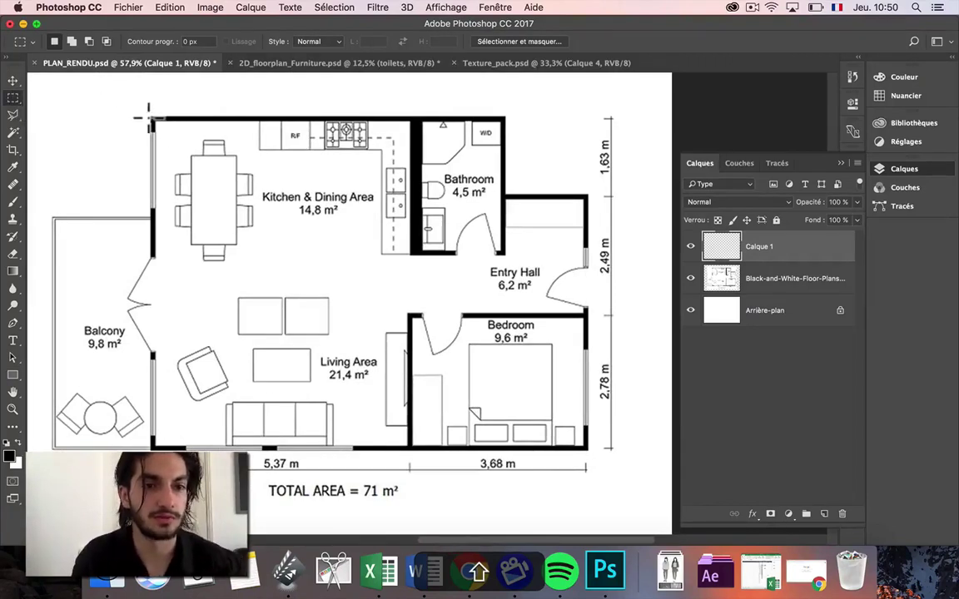
drag(551, 458, 587, 450)
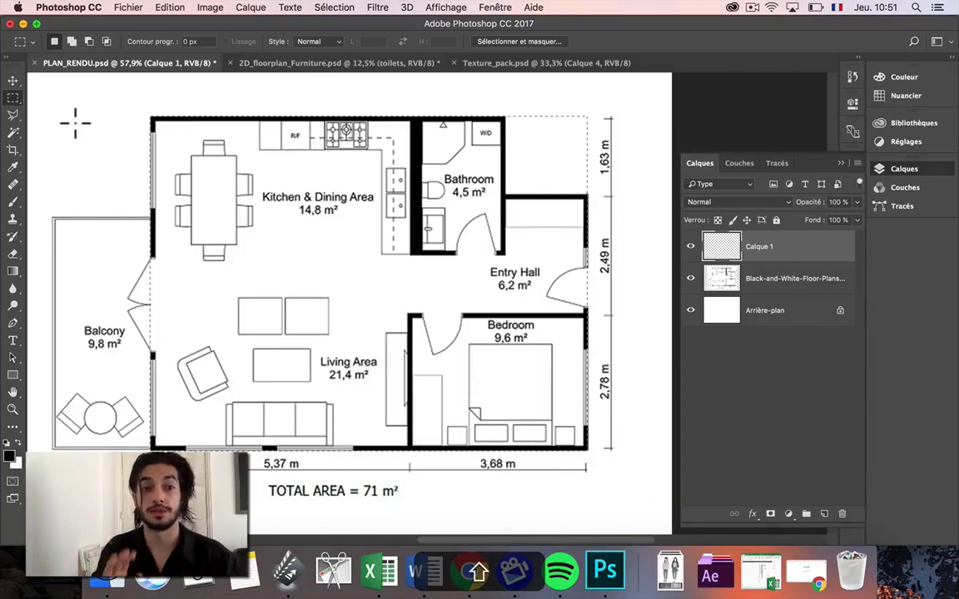
Try adding a small rectangle above the kitchen wall to the selection, and subtract it again
key(shift)
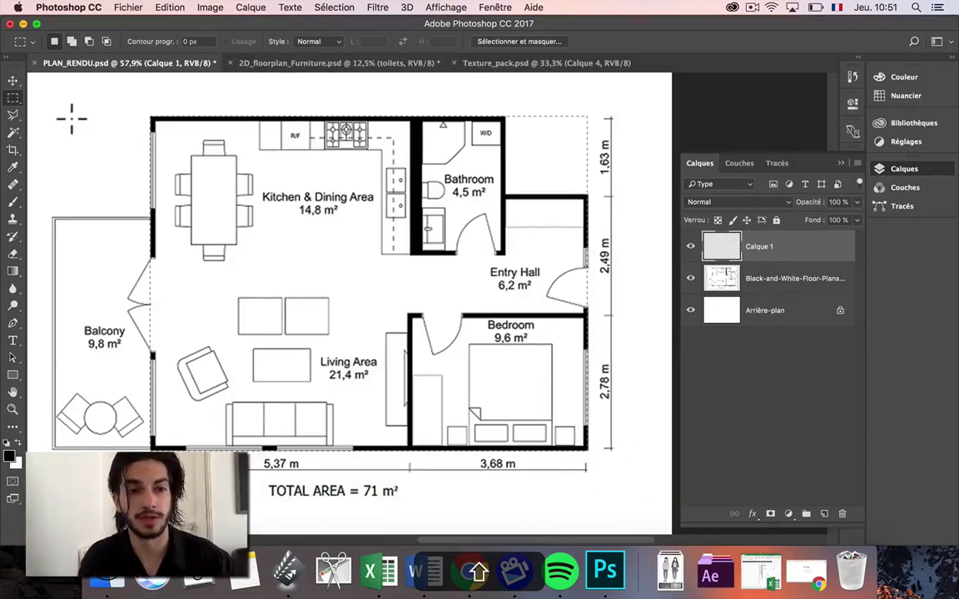
key(shift)
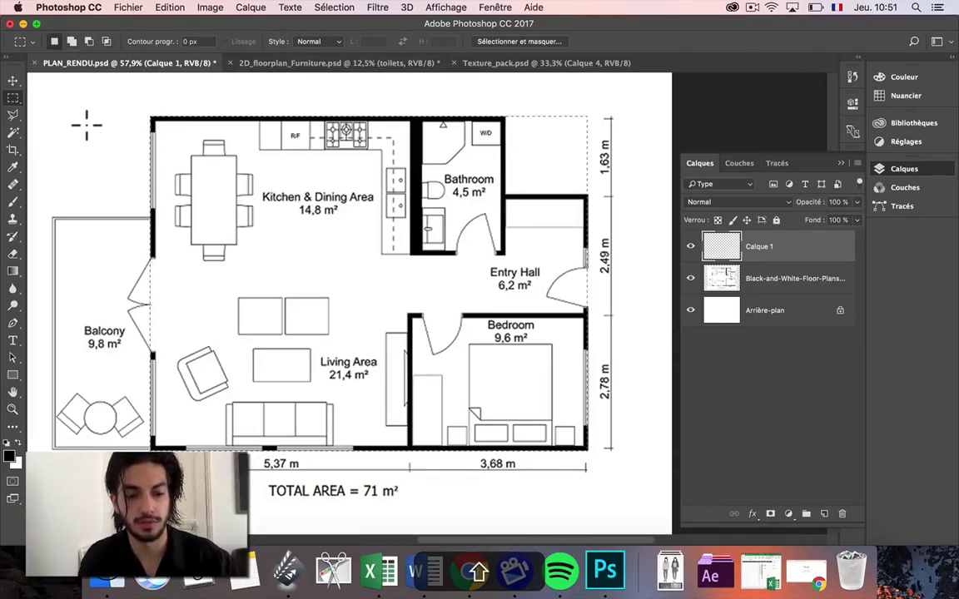
key(alt)
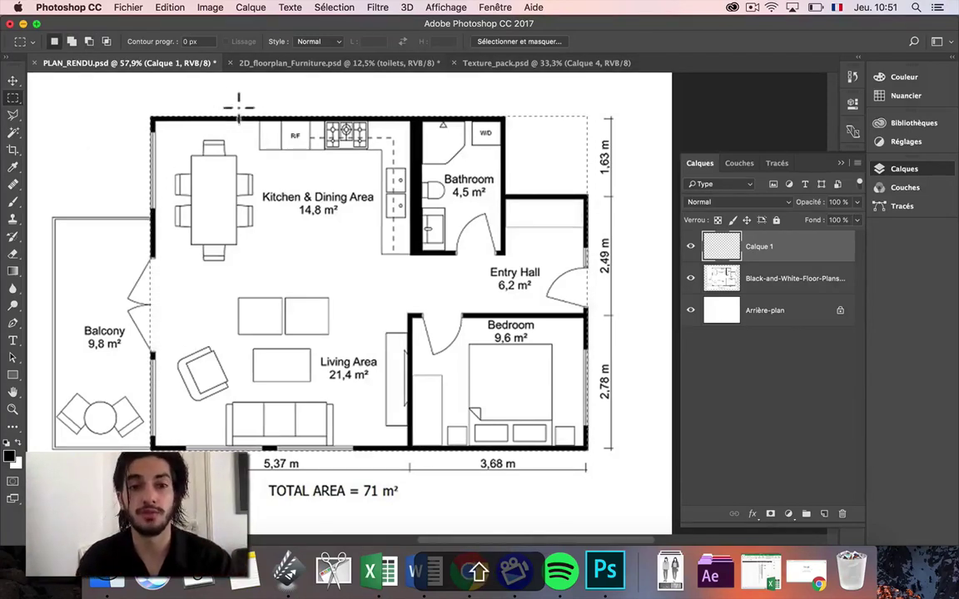
key(shift)
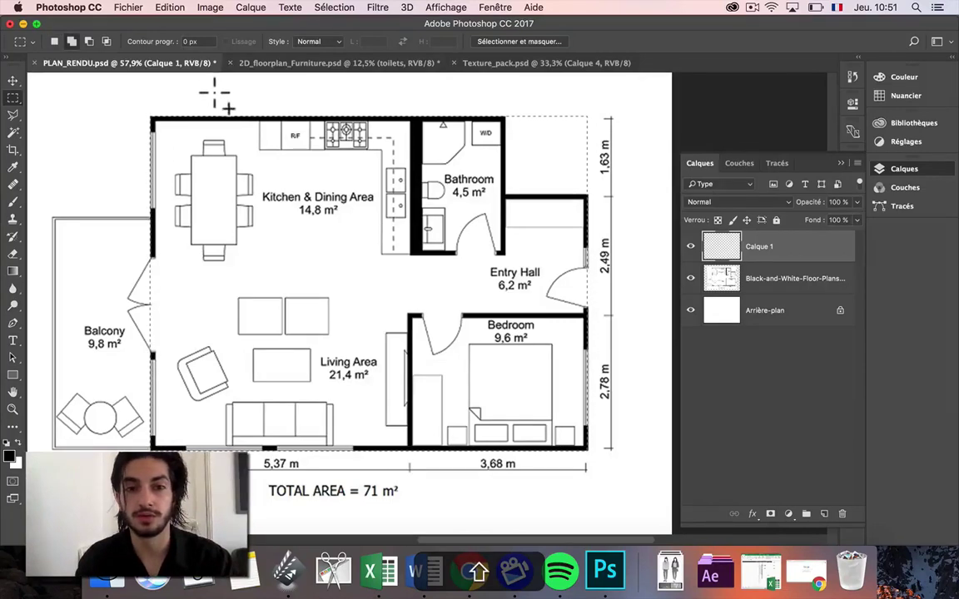
drag(273, 150, 294, 114)
drag(234, 117, 246, 127)
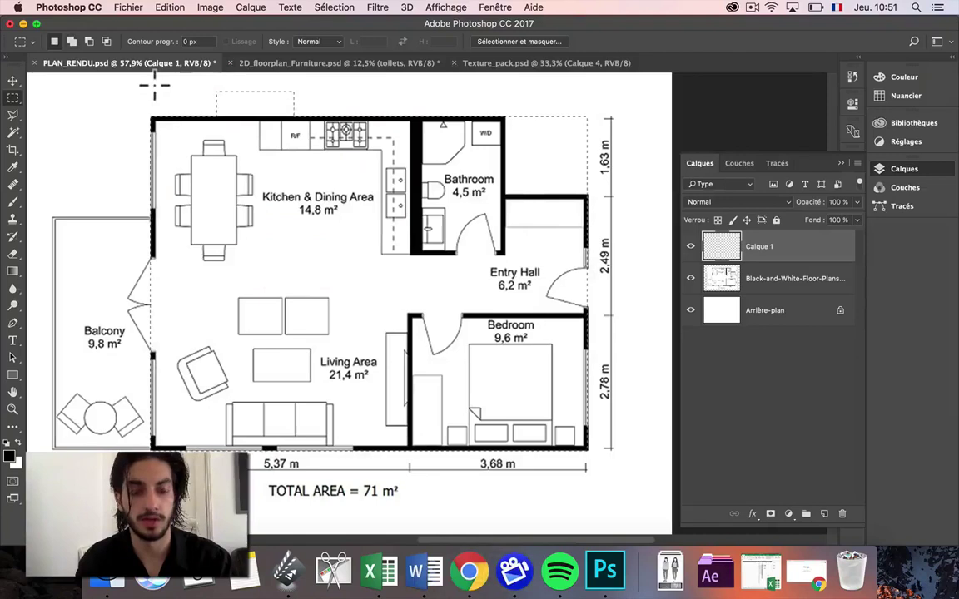
drag(135, 84, 658, 125)
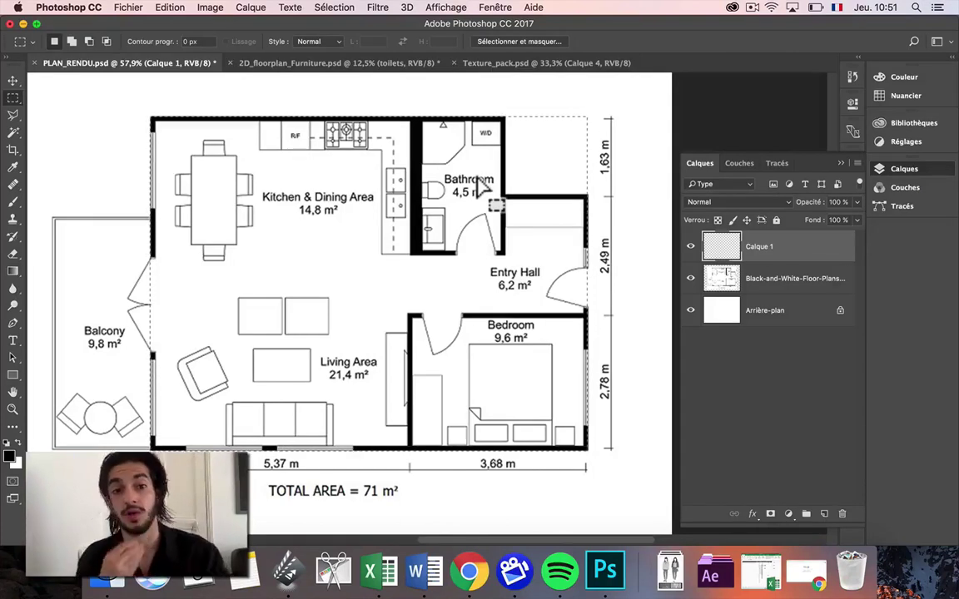
Subtract the empty outside corner beside the bathroom and the kitchen and living area interior from the selection
key(alt)
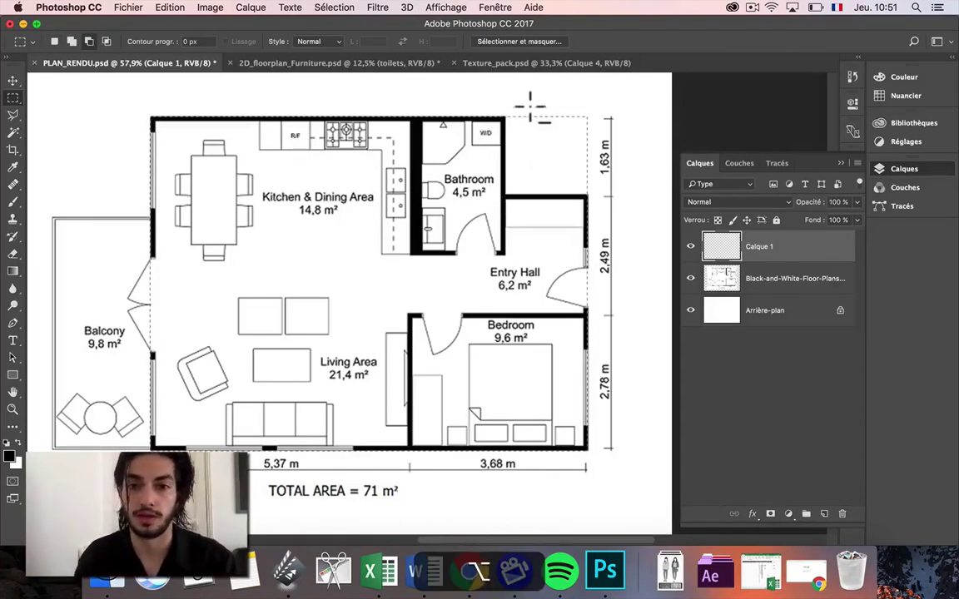
drag(507, 106, 605, 197)
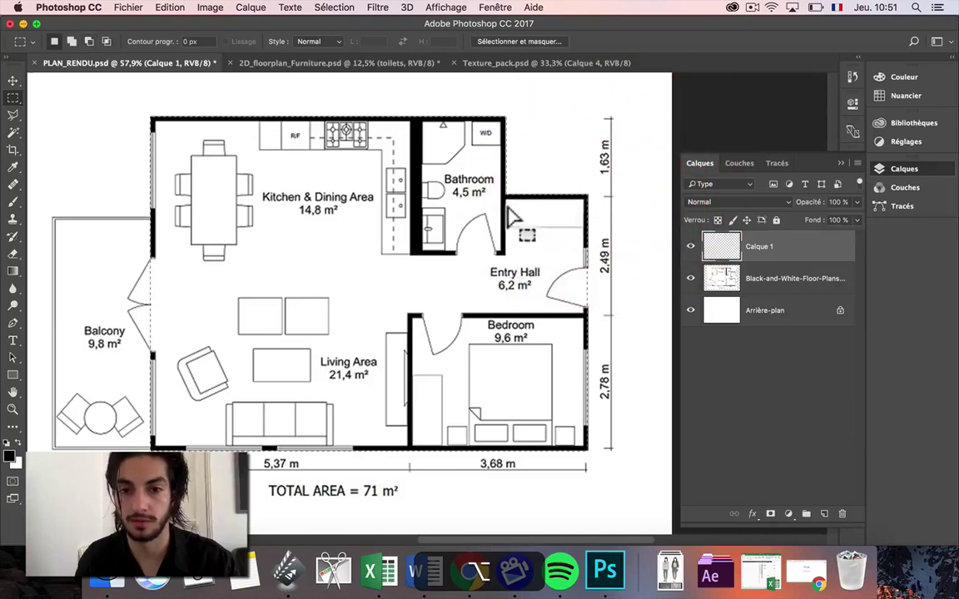
key(alt)
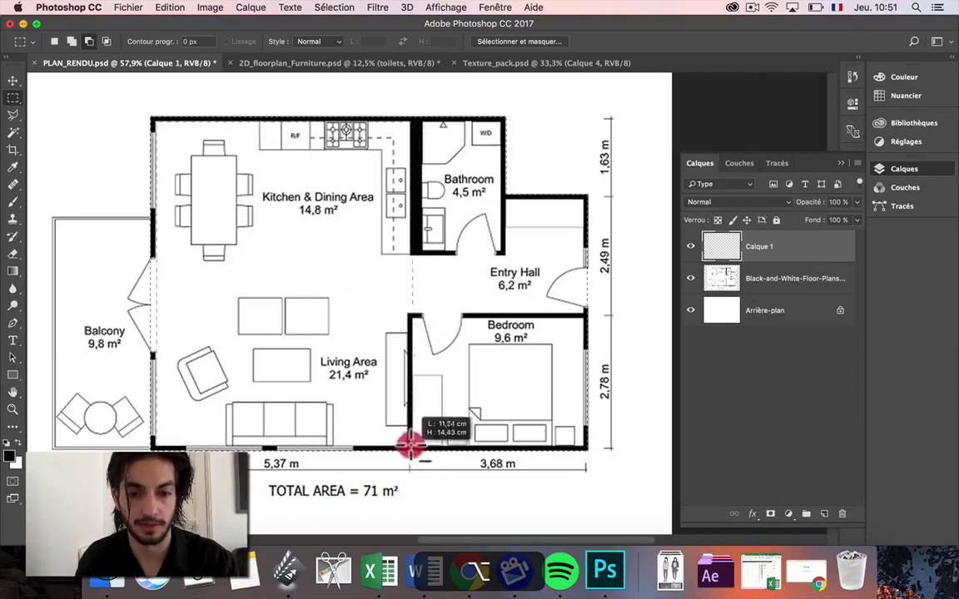
drag(407, 446, 406, 447)
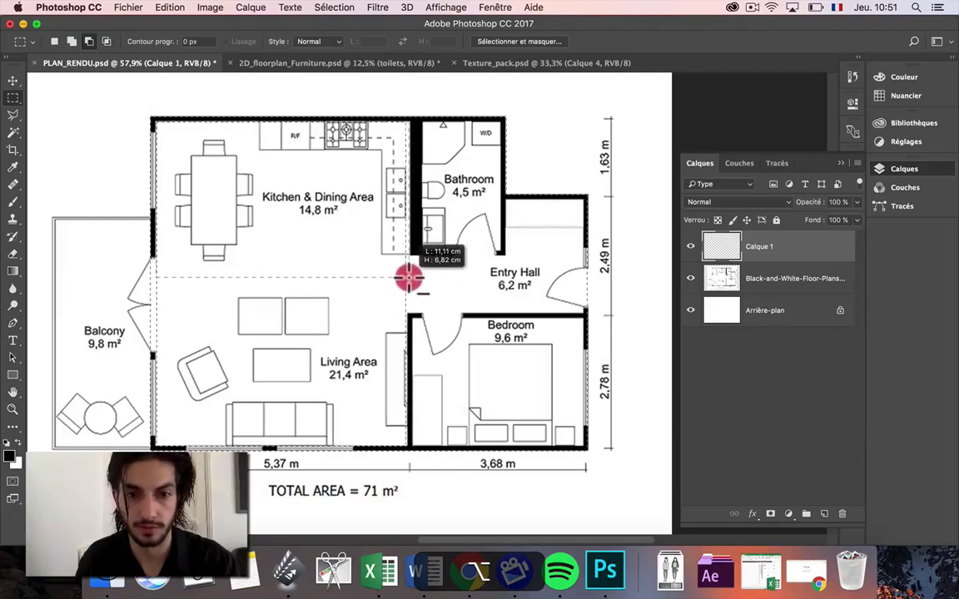
drag(409, 279, 404, 264)
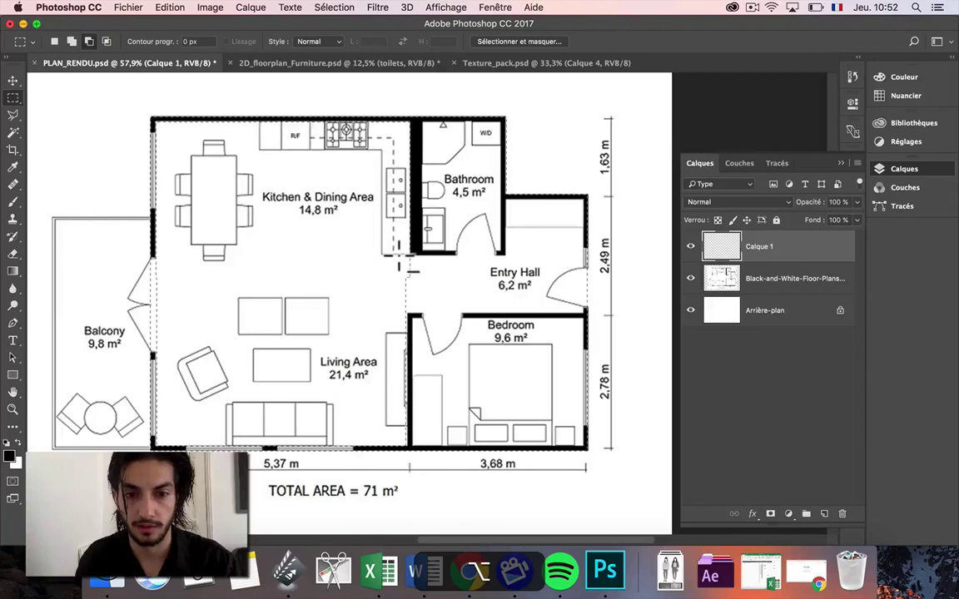
Subtract the interiors of the entry hall, bathroom and bedroom, plus the bathroom doorway, from the wall selection
drag(467, 282, 582, 313)
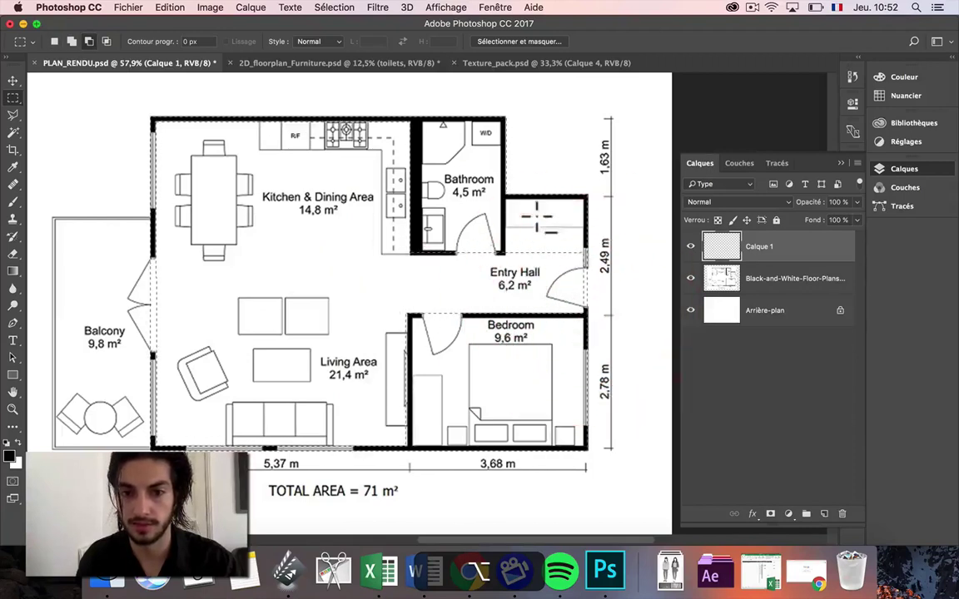
drag(503, 197, 582, 275)
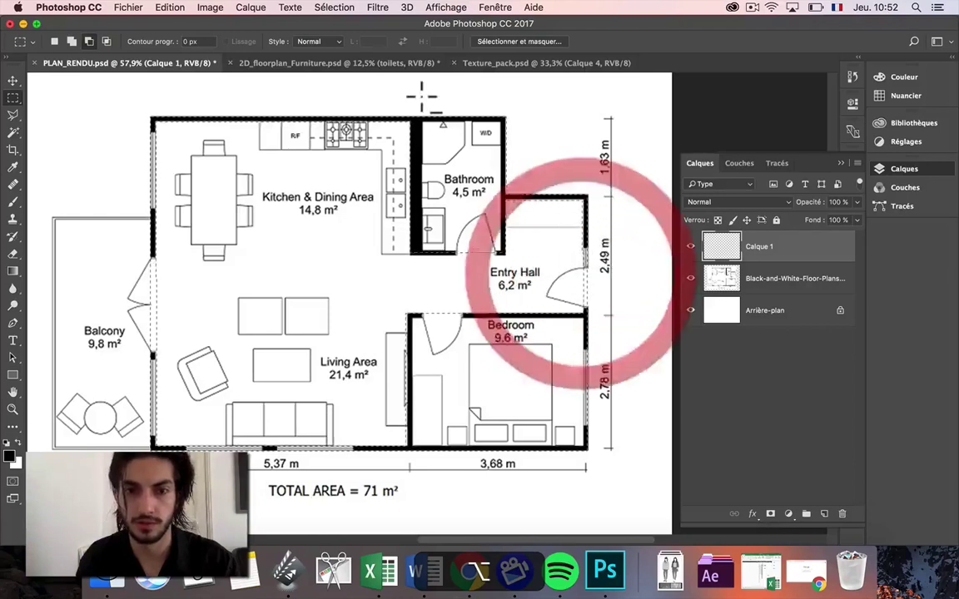
drag(422, 120, 493, 249)
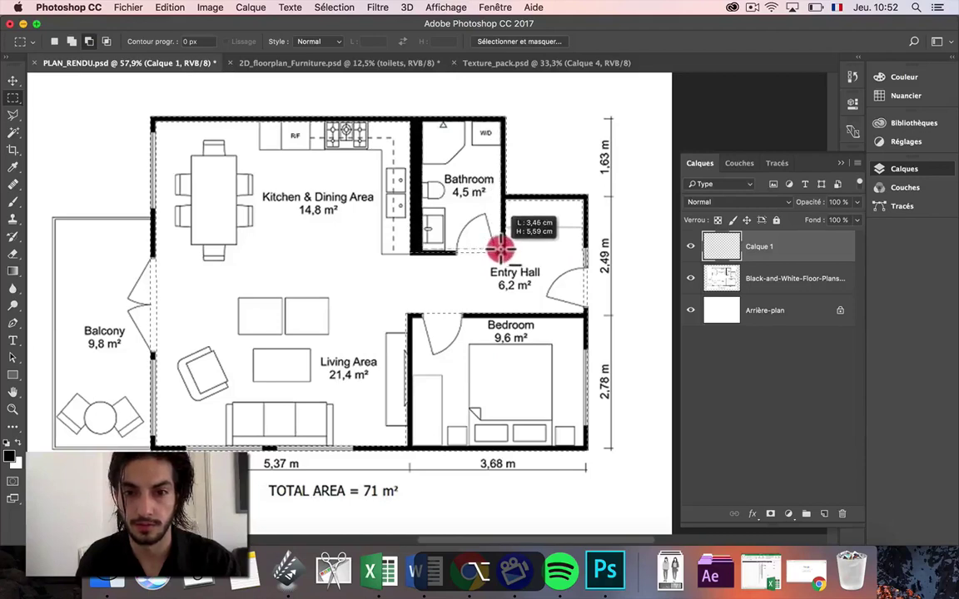
drag(499, 248, 492, 269)
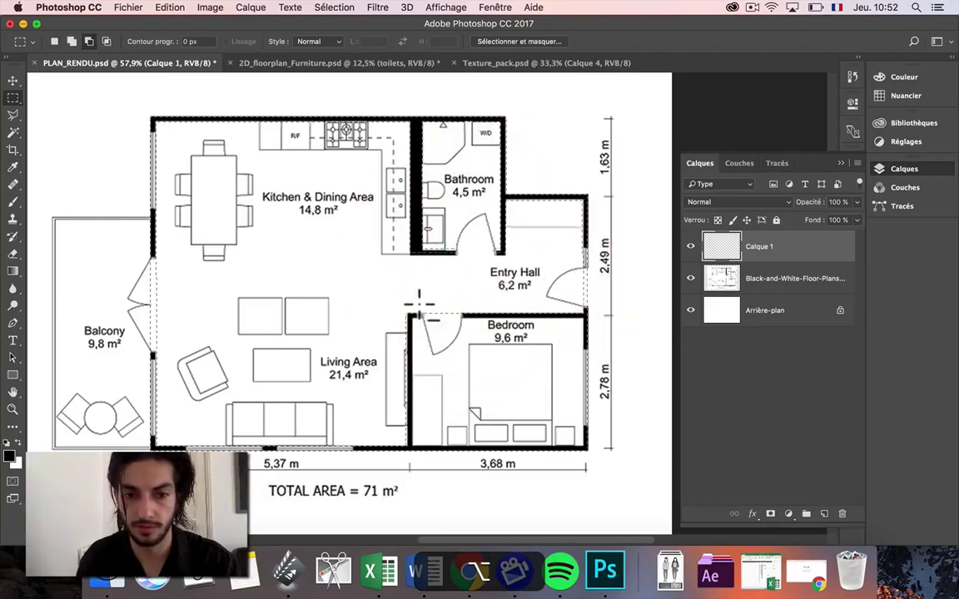
drag(525, 401, 582, 444)
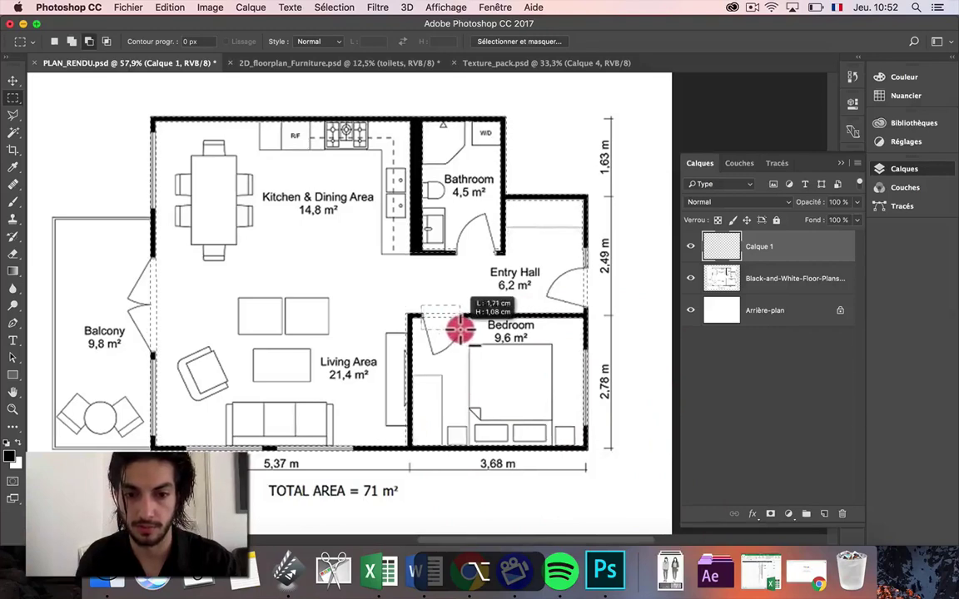
Subtract the bedroom doorway and window, entrance door, two living area windows and balcony door openings from the wall selection
drag(580, 354, 598, 426)
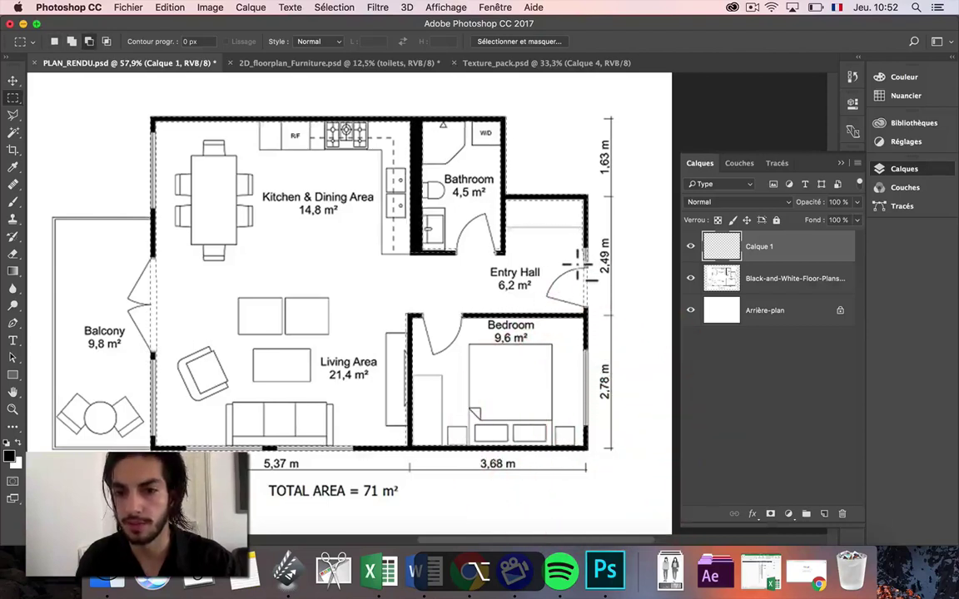
drag(576, 268, 576, 301)
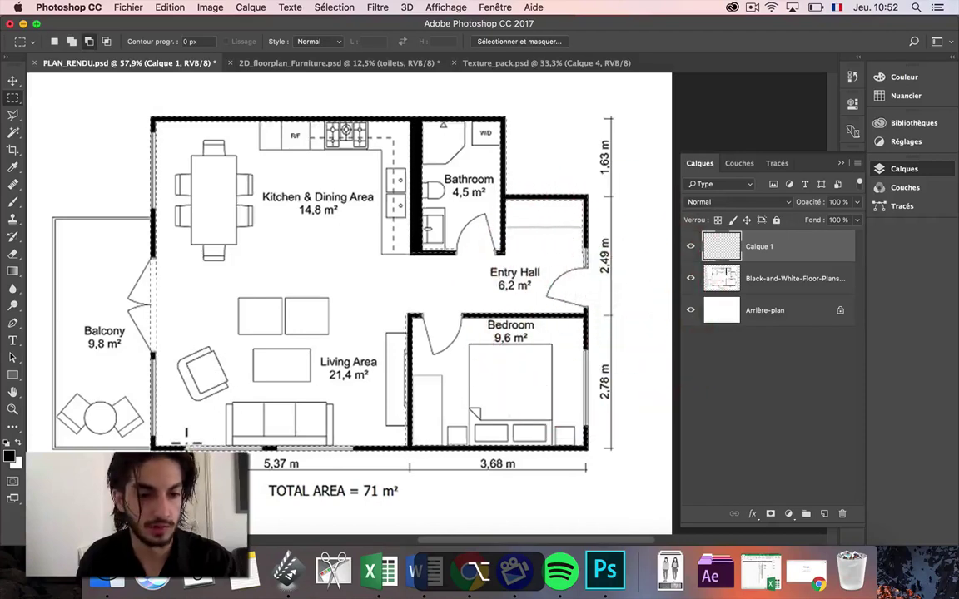
drag(192, 444, 260, 459)
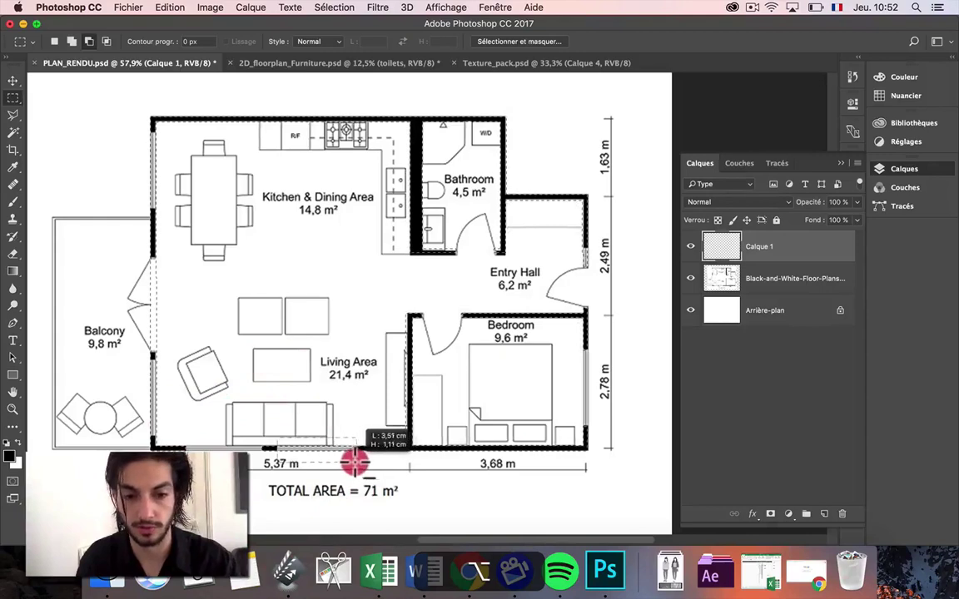
drag(353, 463, 355, 466)
drag(146, 259, 176, 357)
key(super+d)
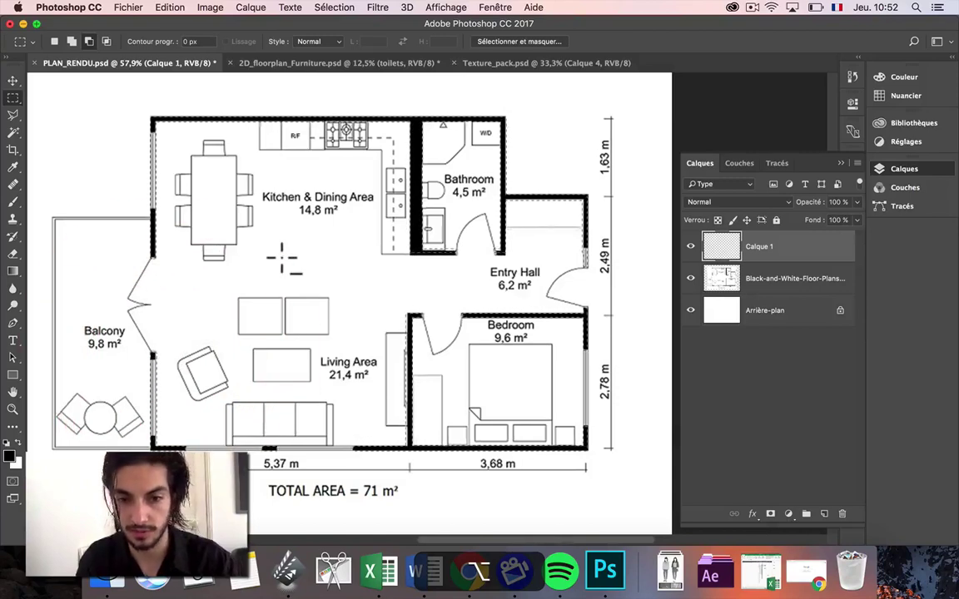
key(shift)
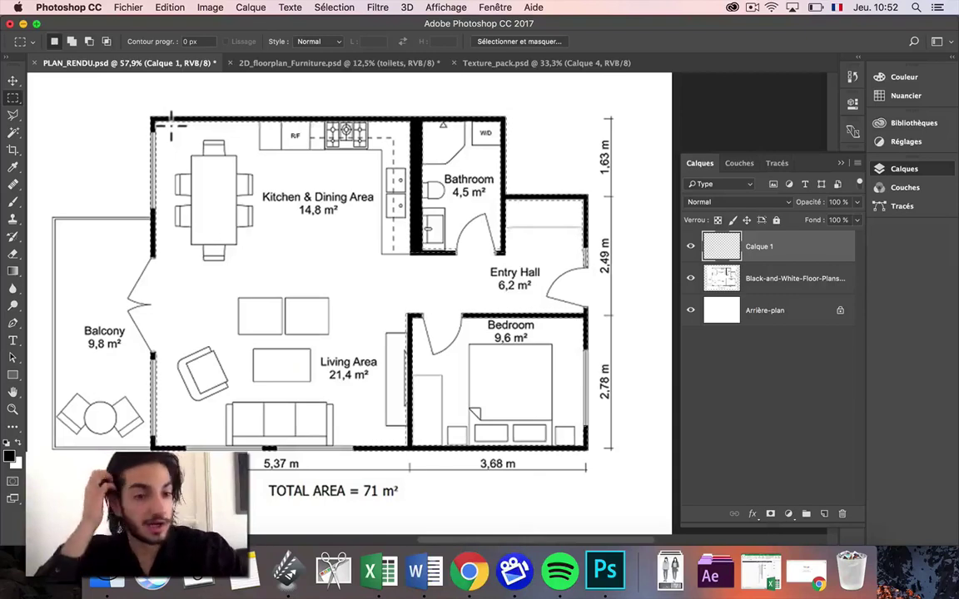
Set up a hard brush with red as the foreground colour and a size of 5000 px
click(13, 201)
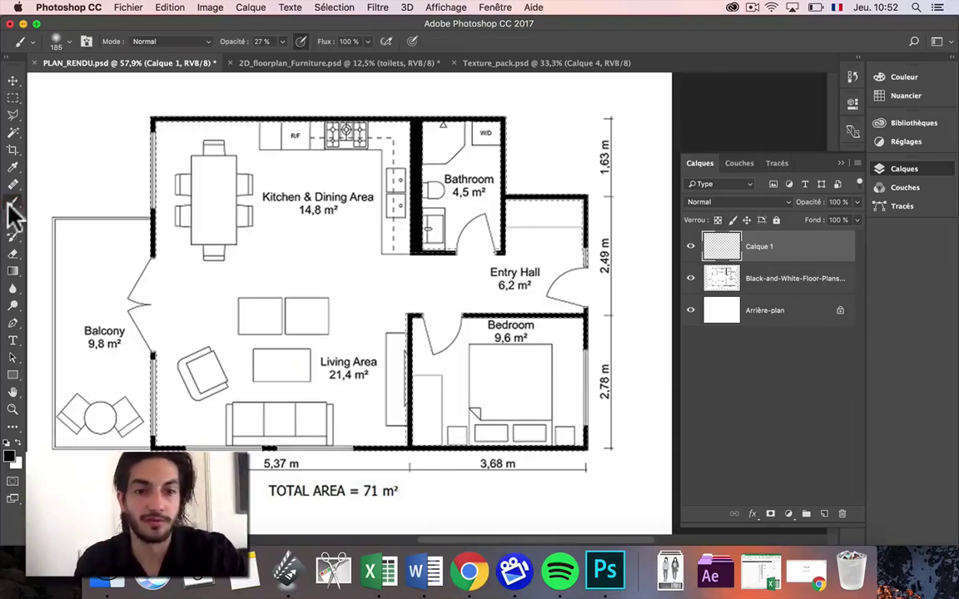
click(9, 455)
key(Return)
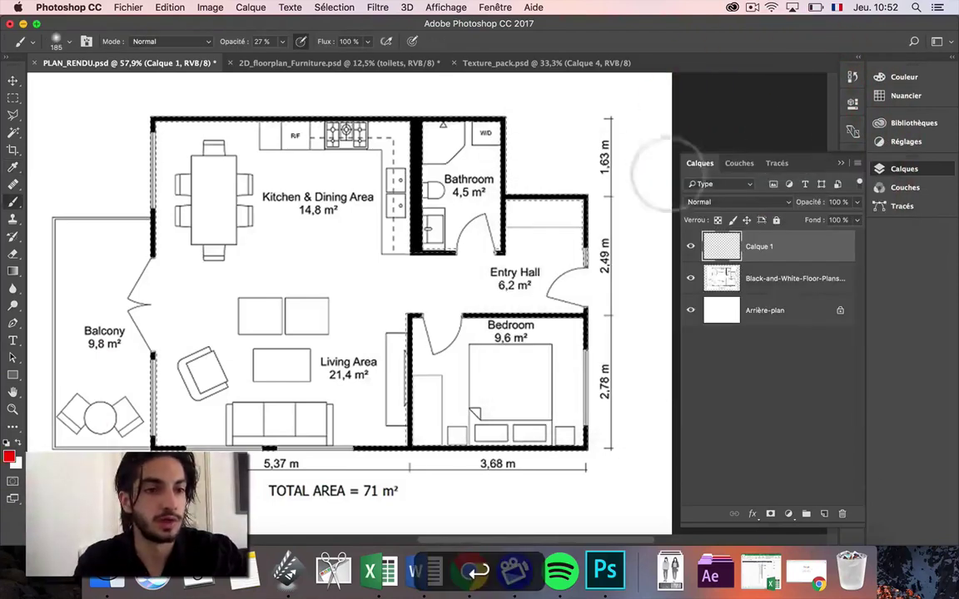
click(60, 41)
drag(163, 83, 194, 83)
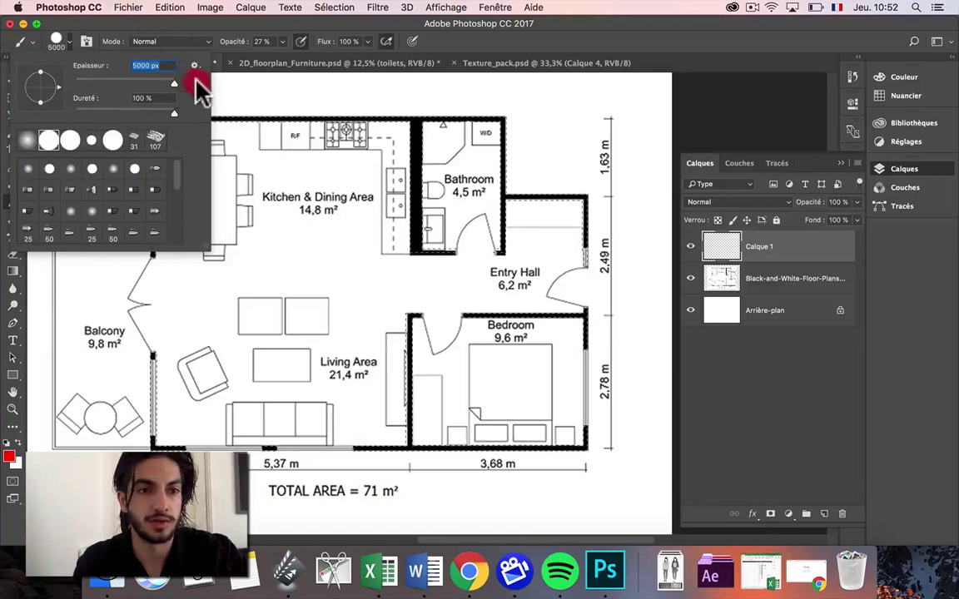
click(357, 248)
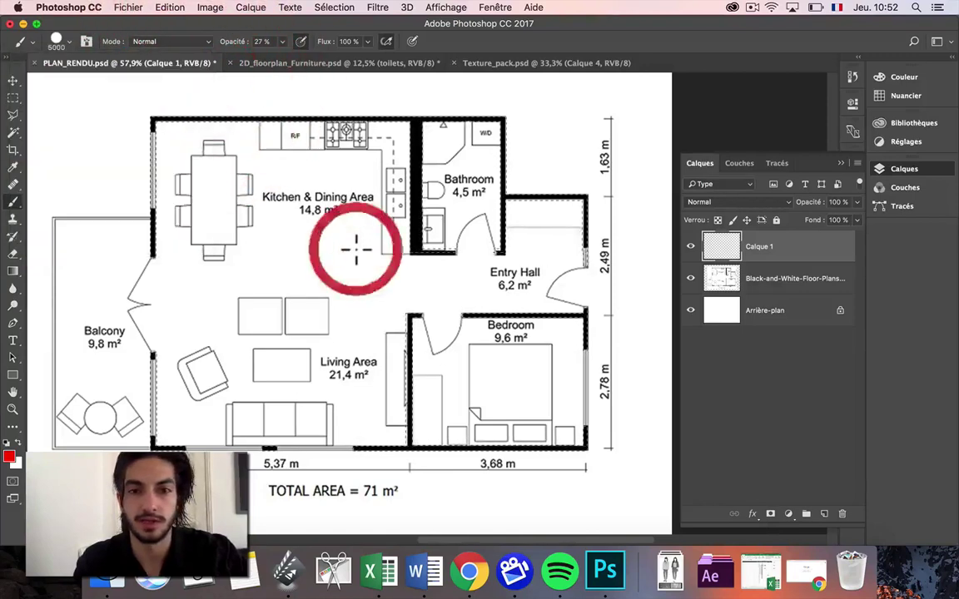
Raise the brush opacity to 100 %, paint the selected walls red on Calque 1, and deselect
click(281, 43)
drag(285, 57, 377, 64)
click(386, 40)
click(364, 218)
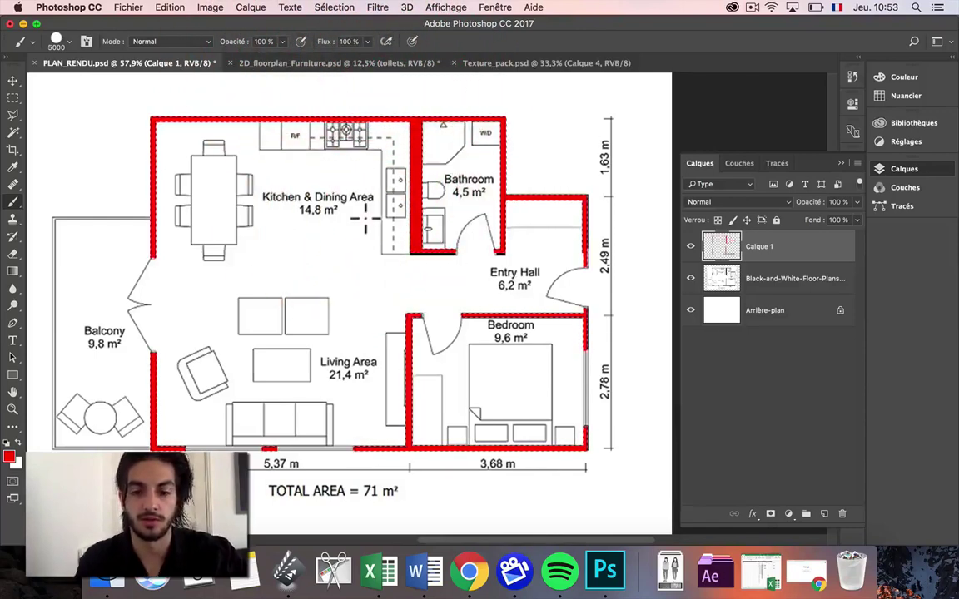
key(super)
key(super+d)
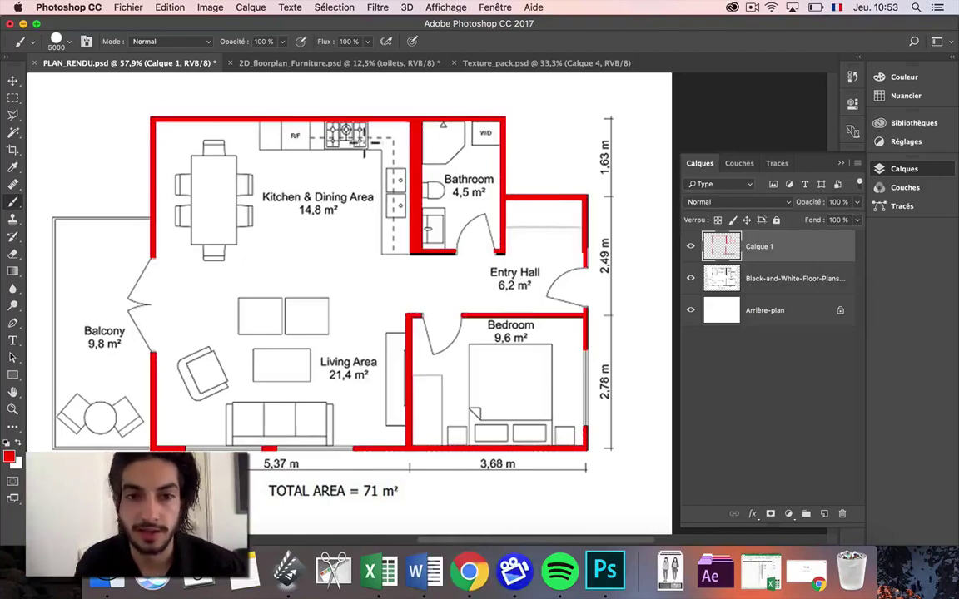
Stretch the red fill of the bathroom's lower wall downward until it covers the black wall line beneath it
scroll(363, 147, up, 5)
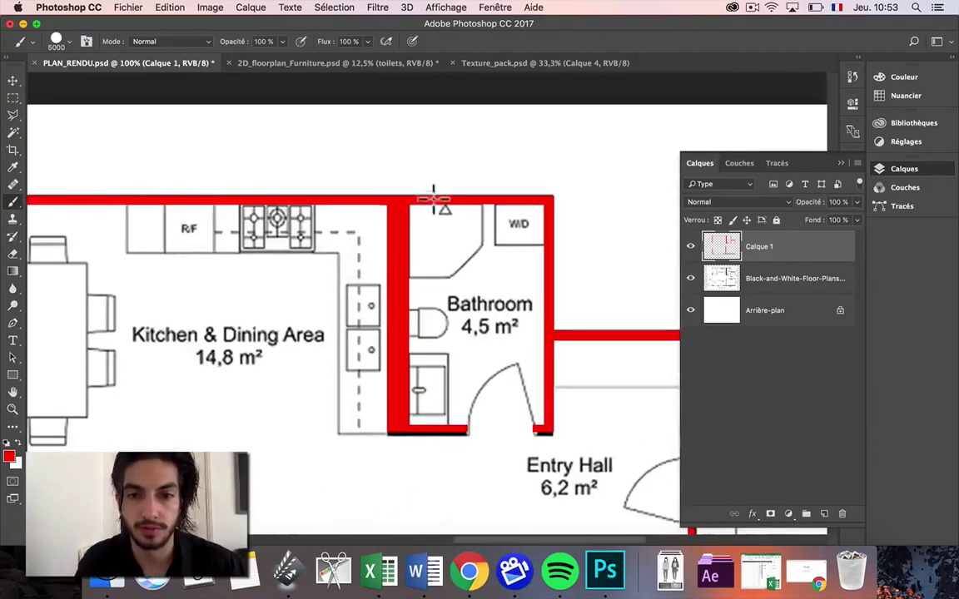
scroll(422, 309, up, 3)
click(12, 98)
drag(189, 265, 373, 155)
click(374, 158)
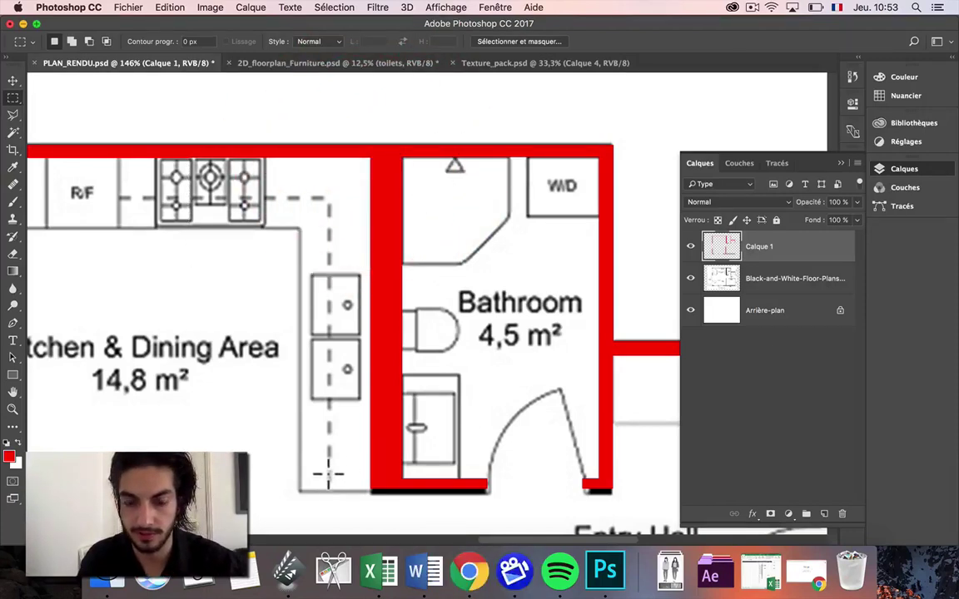
drag(344, 453, 628, 510)
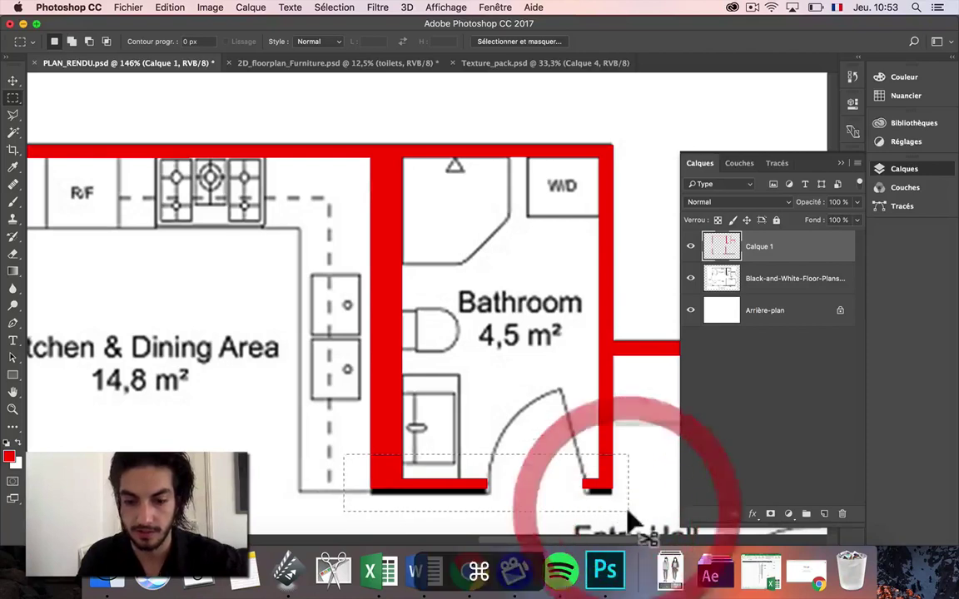
key(super+t)
drag(486, 511, 486, 518)
key(Return)
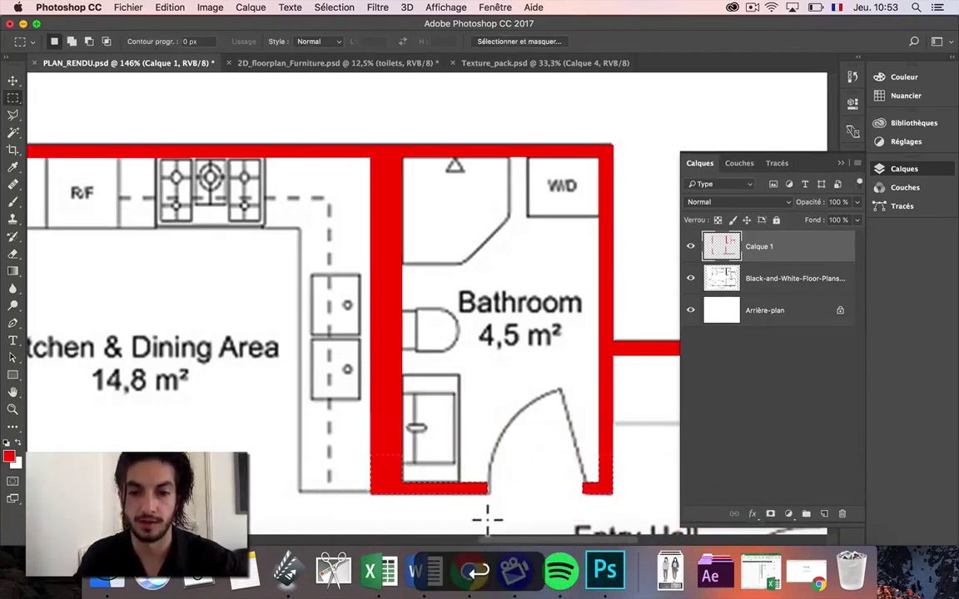
key(super+d)
key(super+minus)
key(super+minus)
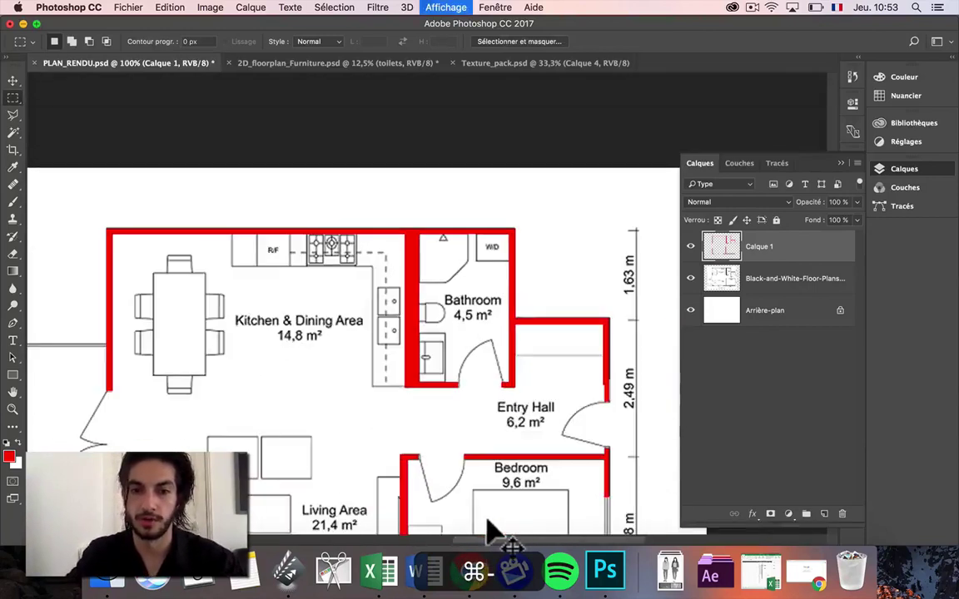
drag(353, 456, 424, 289)
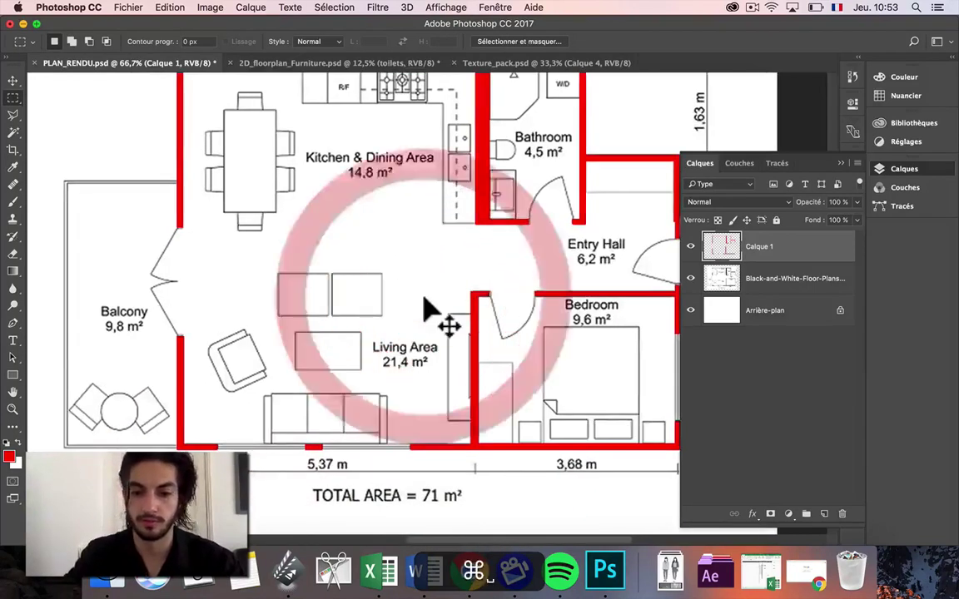
key(super+minus)
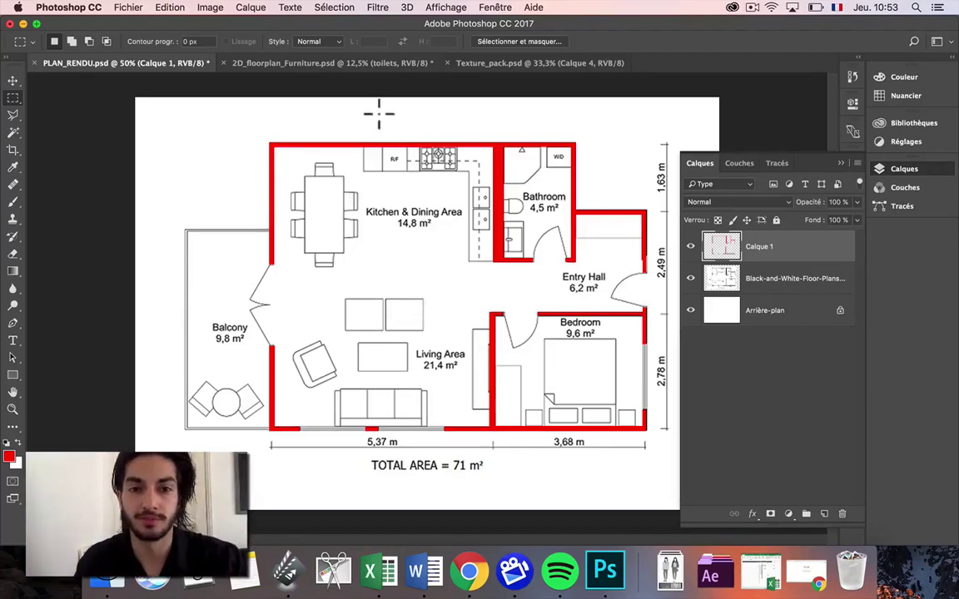
Copy the grey concrete texture from Calque 4 of Texture_pack.psd and paste it into PLAN_RENDU.psd
click(346, 64)
click(539, 63)
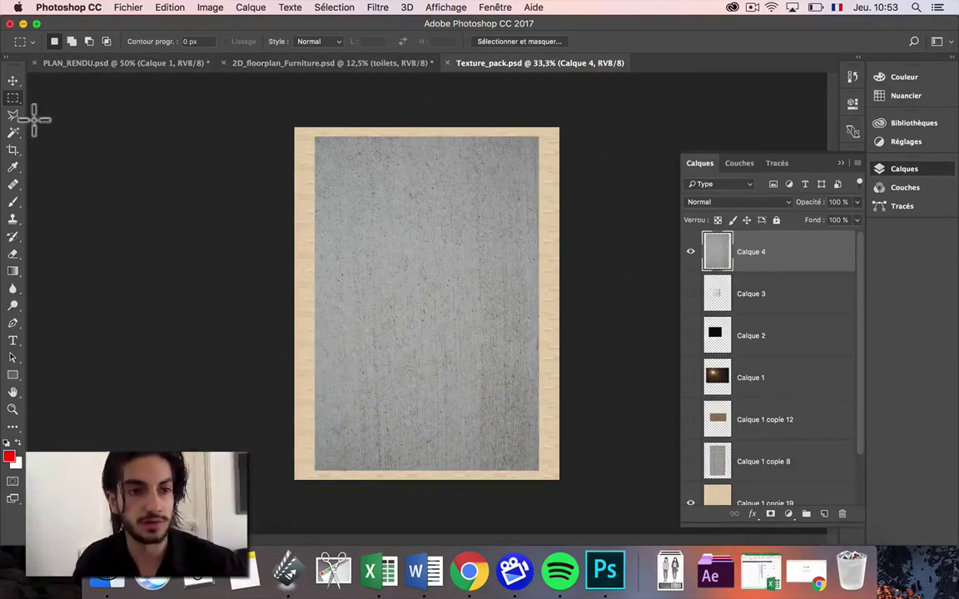
click(12, 80)
click(428, 246)
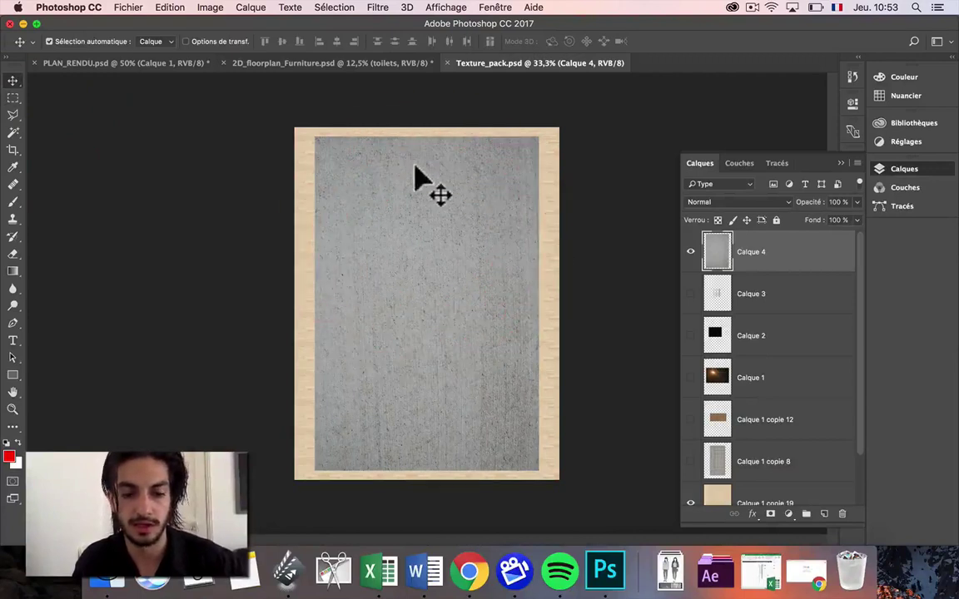
key(super)
key(super+a)
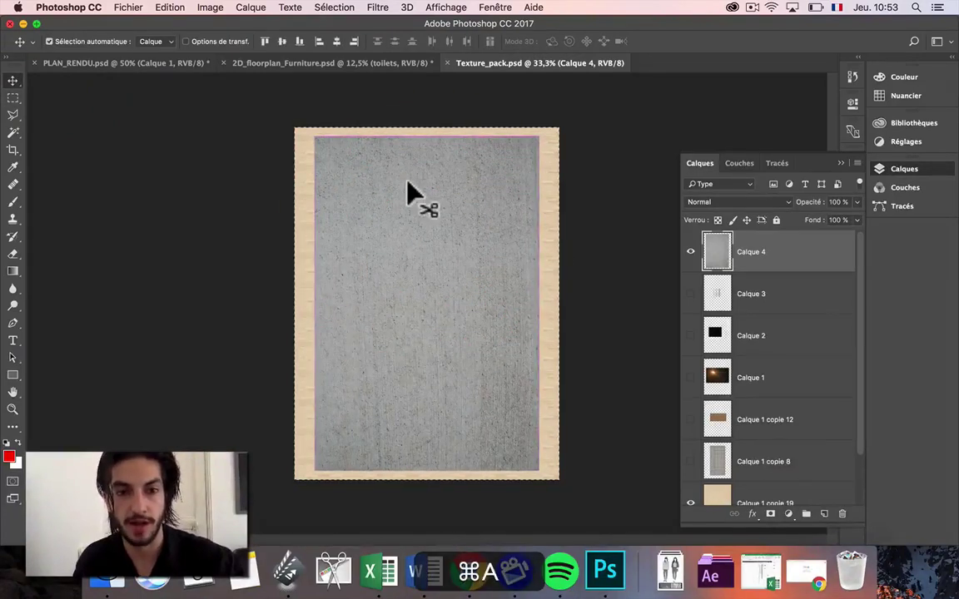
key(super+c)
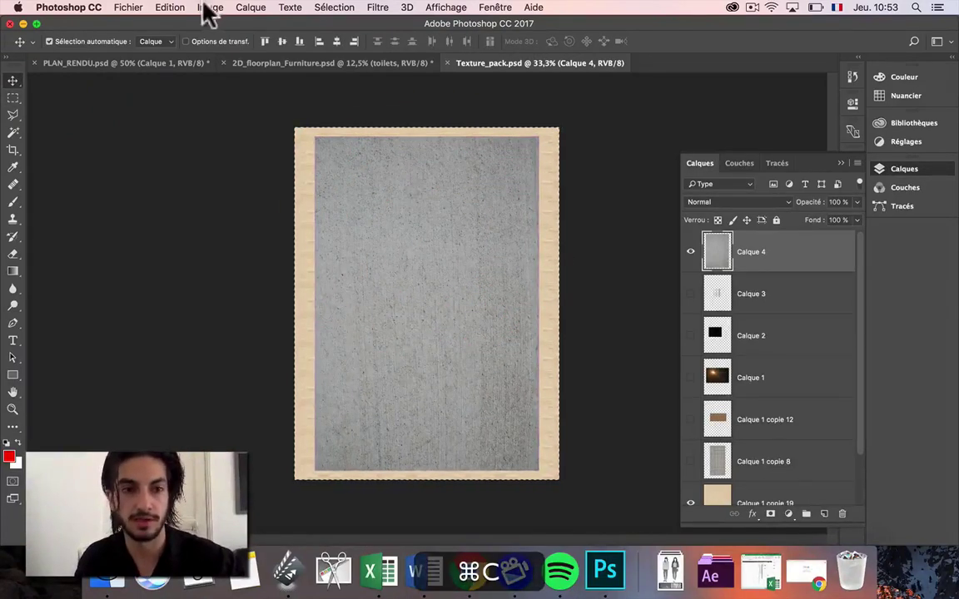
click(132, 62)
key(super+v)
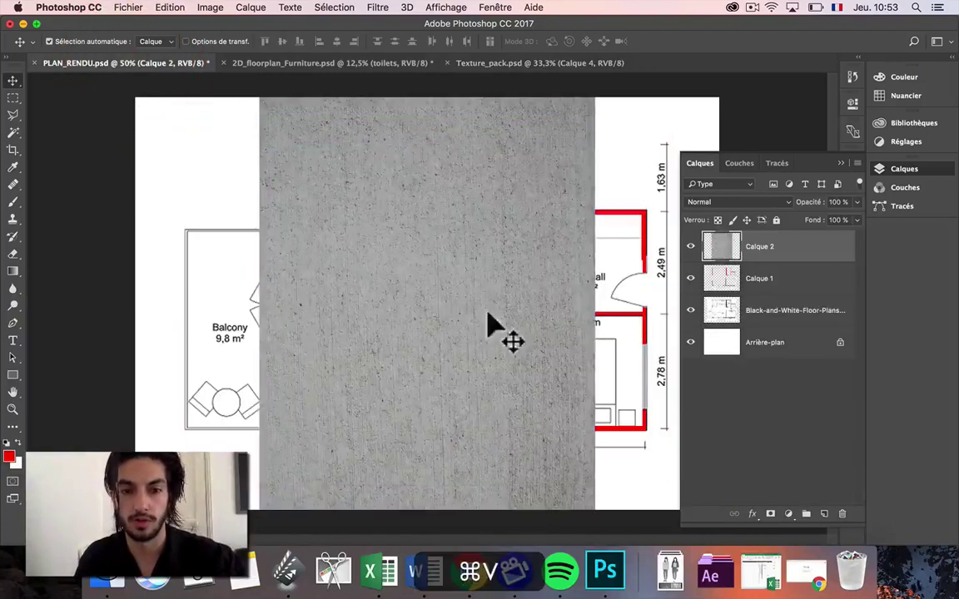
Rotate the concrete texture 90 degrees and enlarge it slightly so that it covers the whole apartment plan
key(super+t)
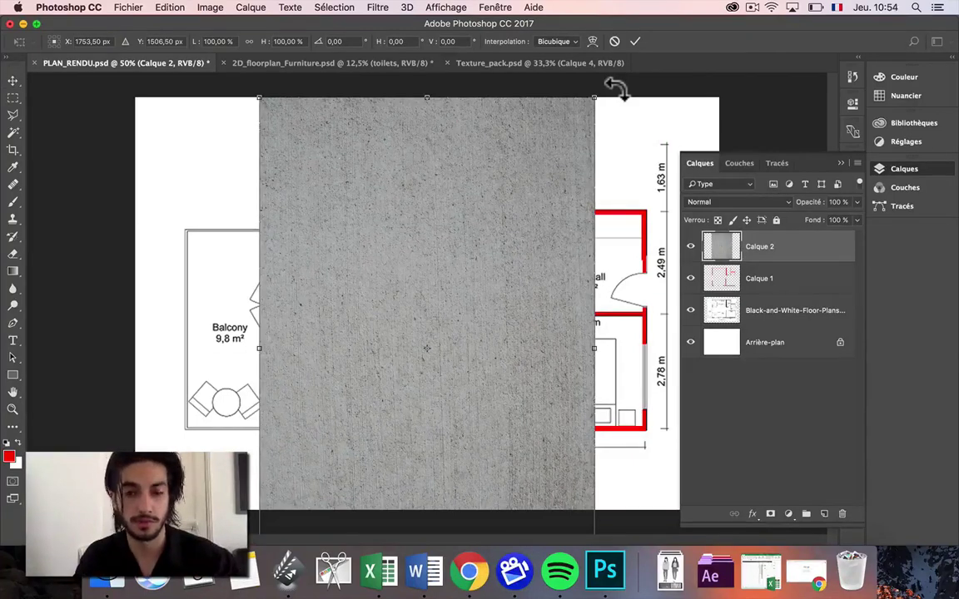
drag(616, 87, 517, 365)
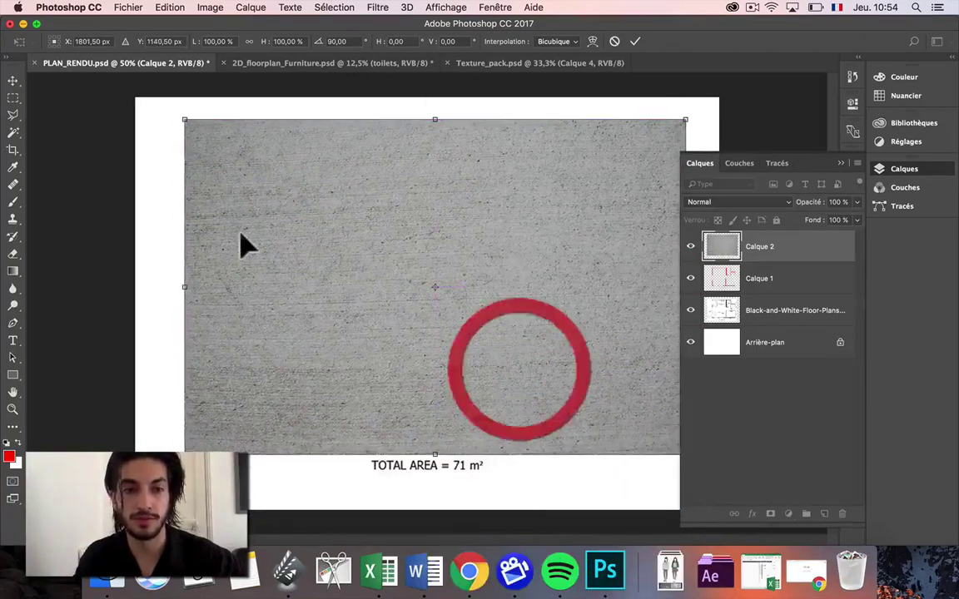
drag(185, 119, 166, 111)
key(super+z)
key(Return)
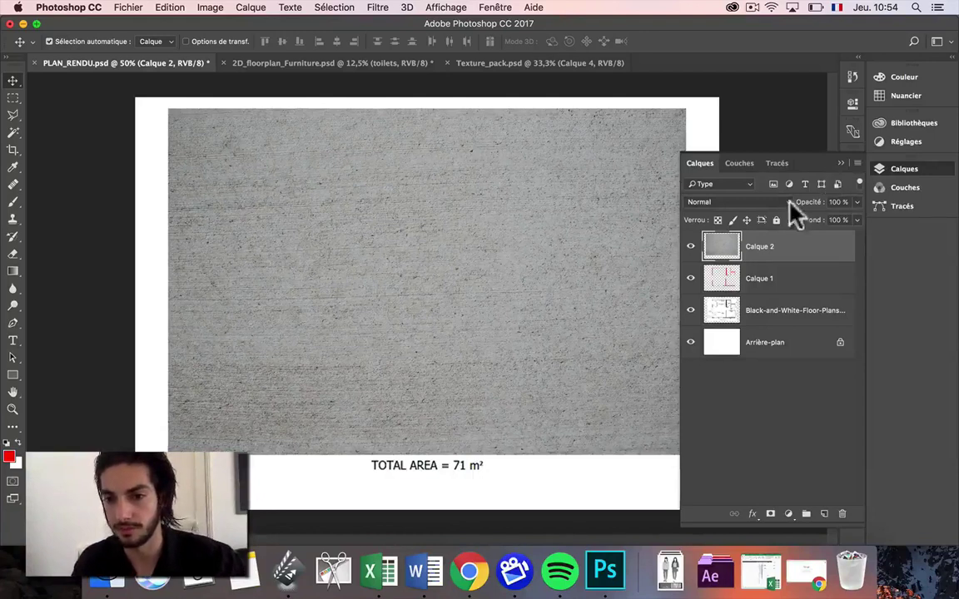
Magic-wand the empty area around the walls on Calque 1 and cut that area out of the concrete texture on Calque 2
click(775, 278)
click(12, 133)
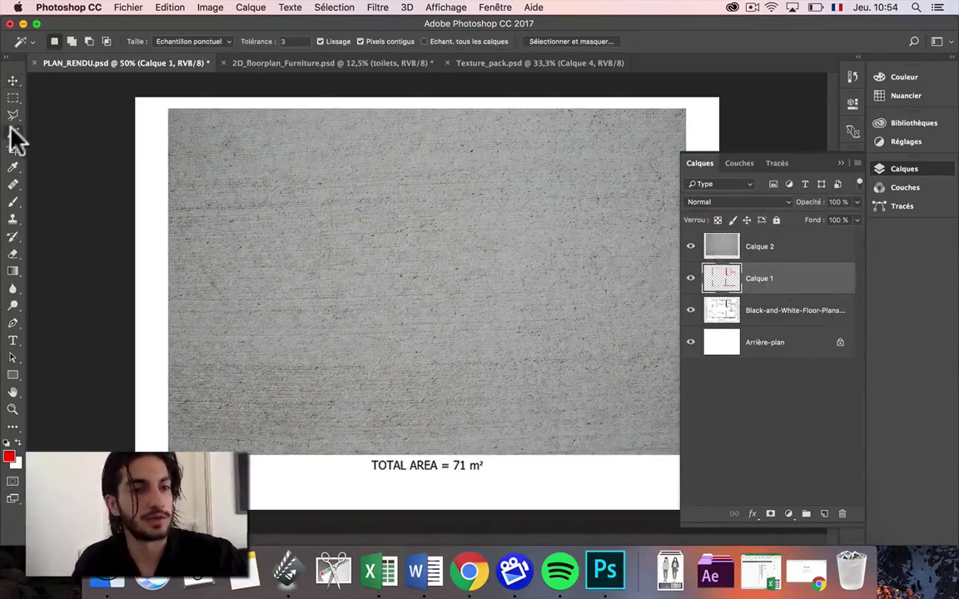
click(146, 184)
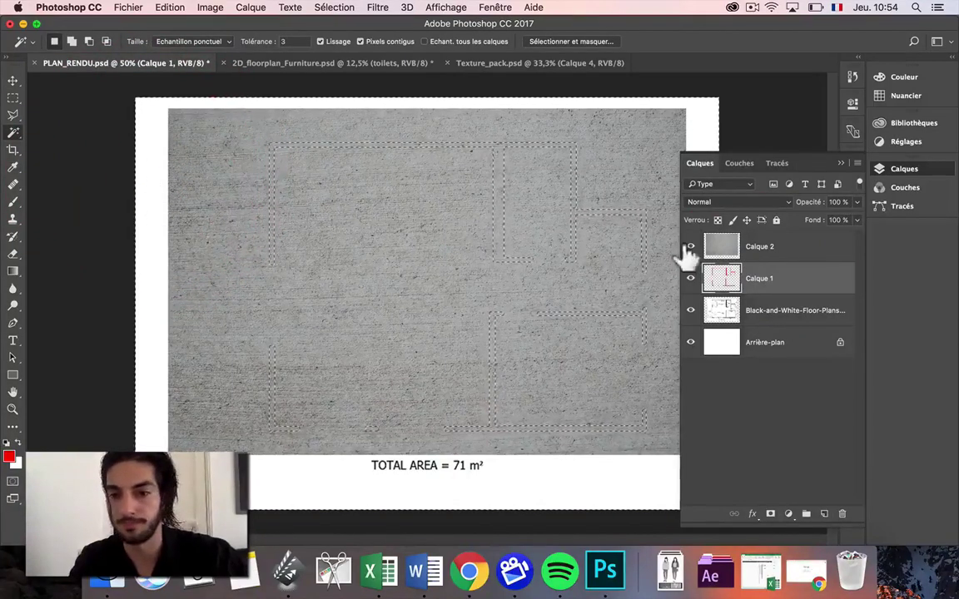
click(721, 248)
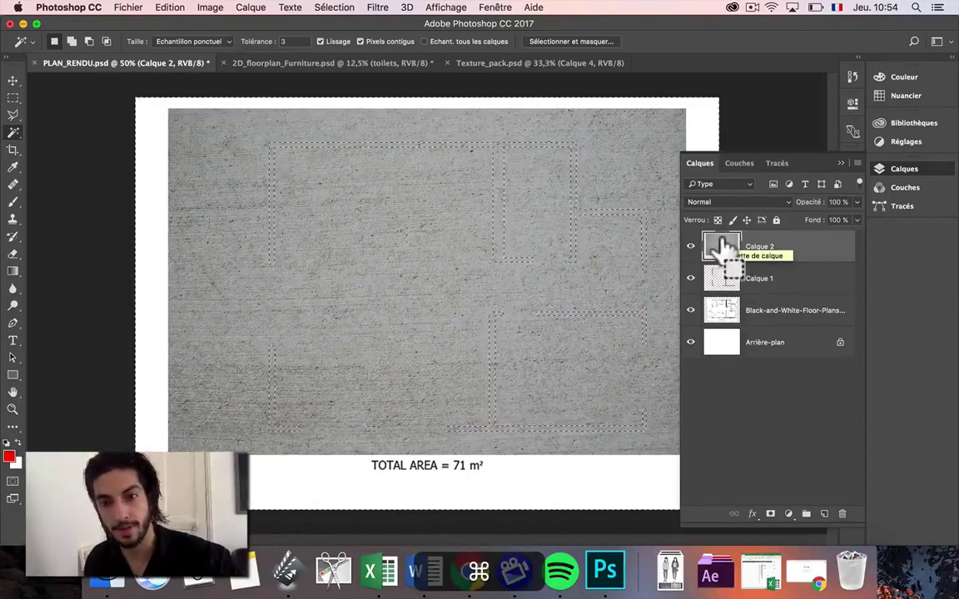
key(super+x)
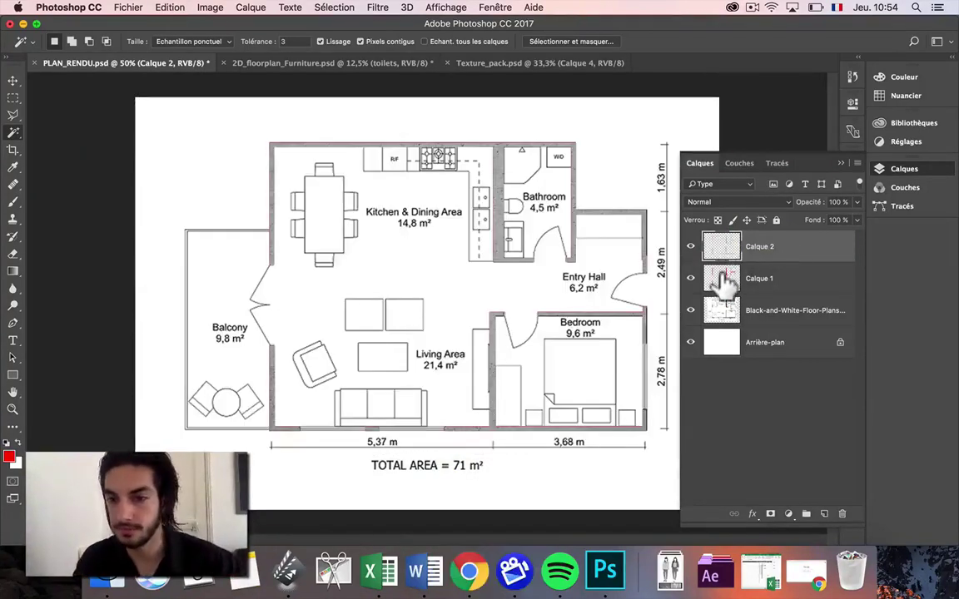
Delete the red wall layer Calque 1 and rename the concrete wall layer Murs
click(726, 280)
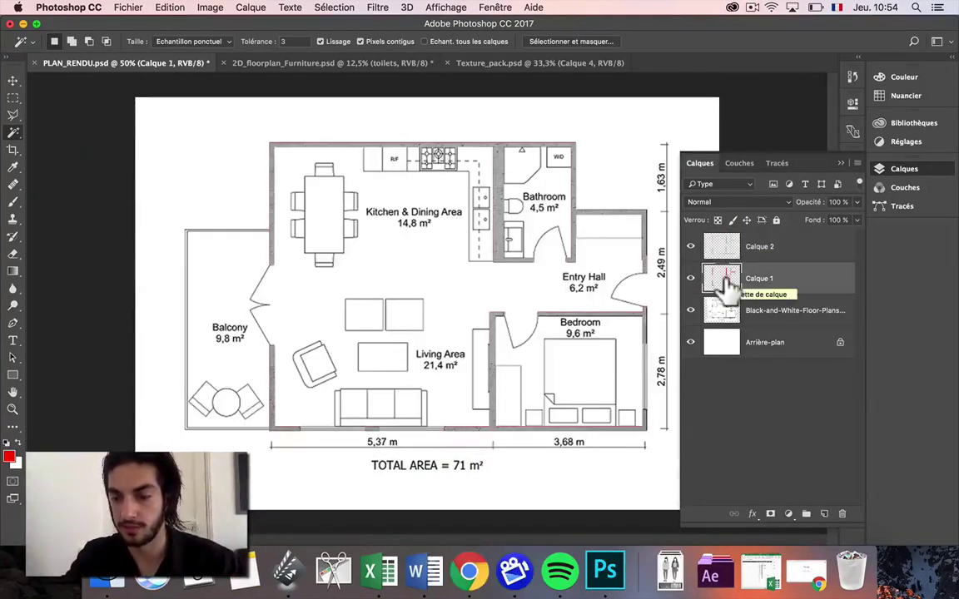
key(Delete)
double_click(759, 247)
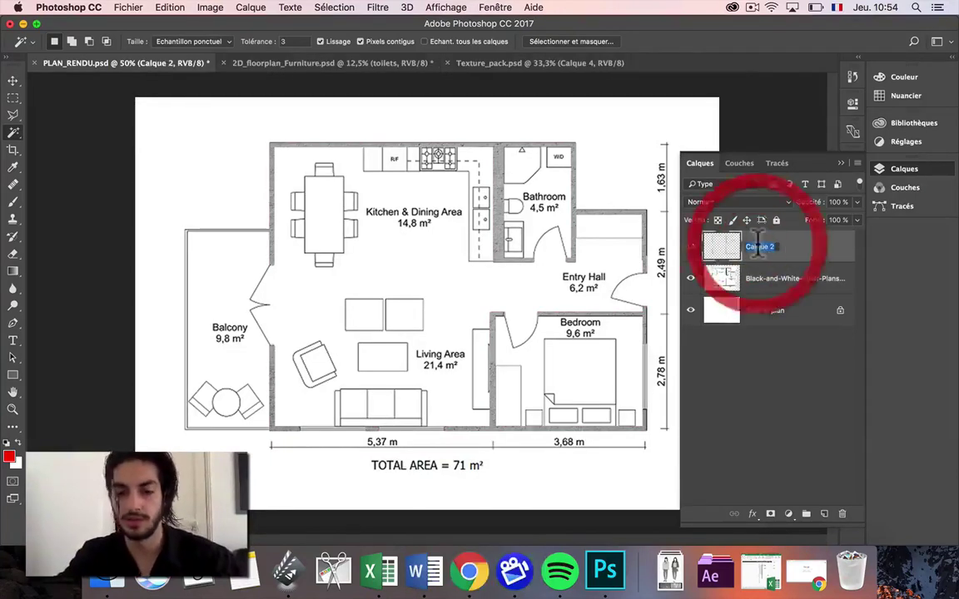
text(Murs)
key(Return)
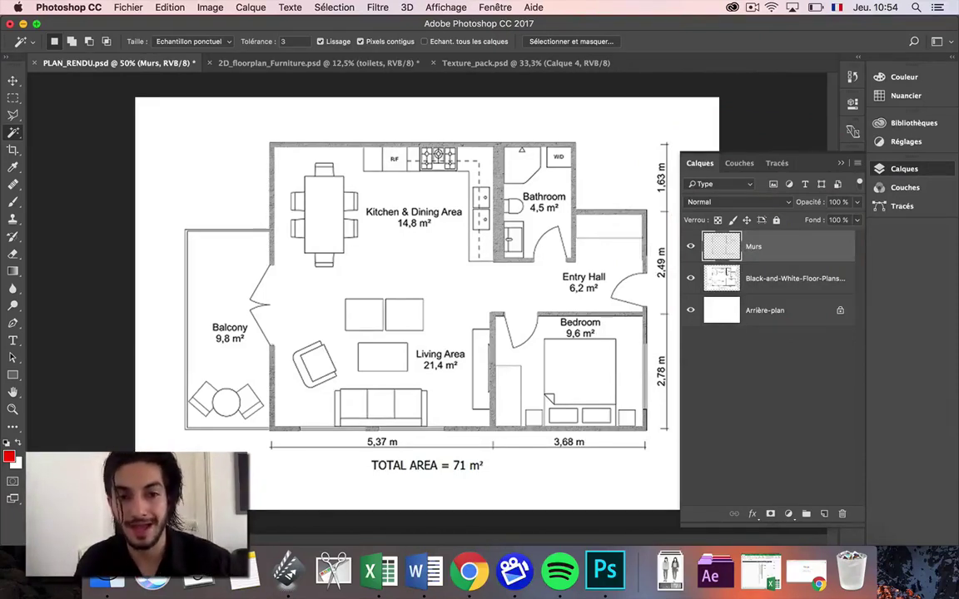
Darken the Murs layer with Levels by setting the midtone input level to 0,70
key(super)
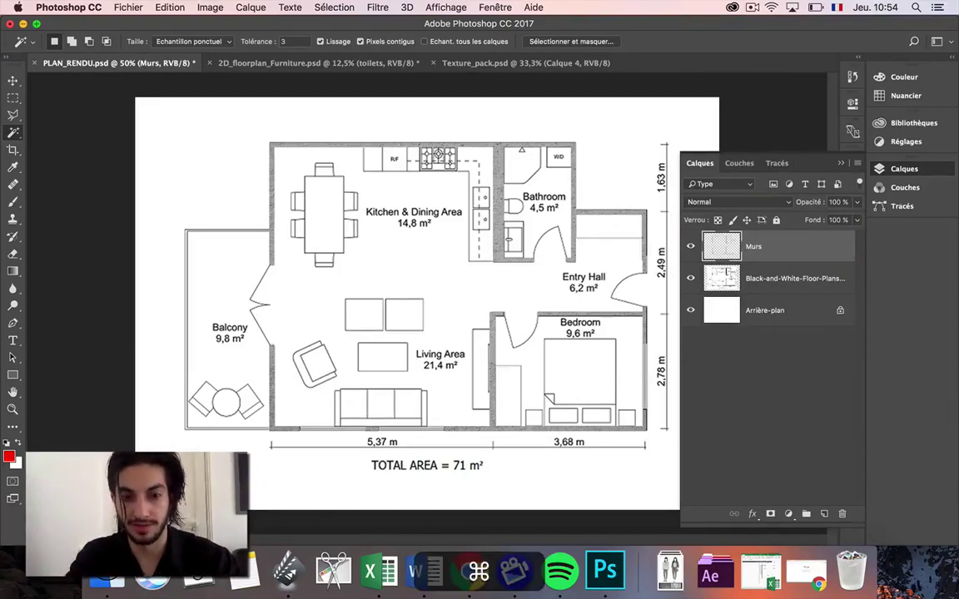
key(super+l)
drag(374, 125, 551, 152)
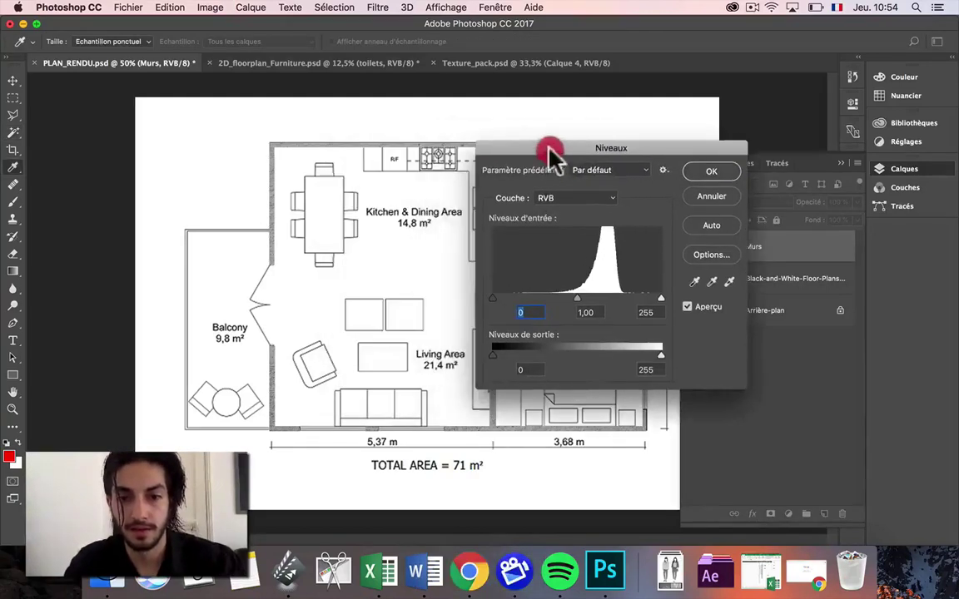
drag(577, 298, 593, 308)
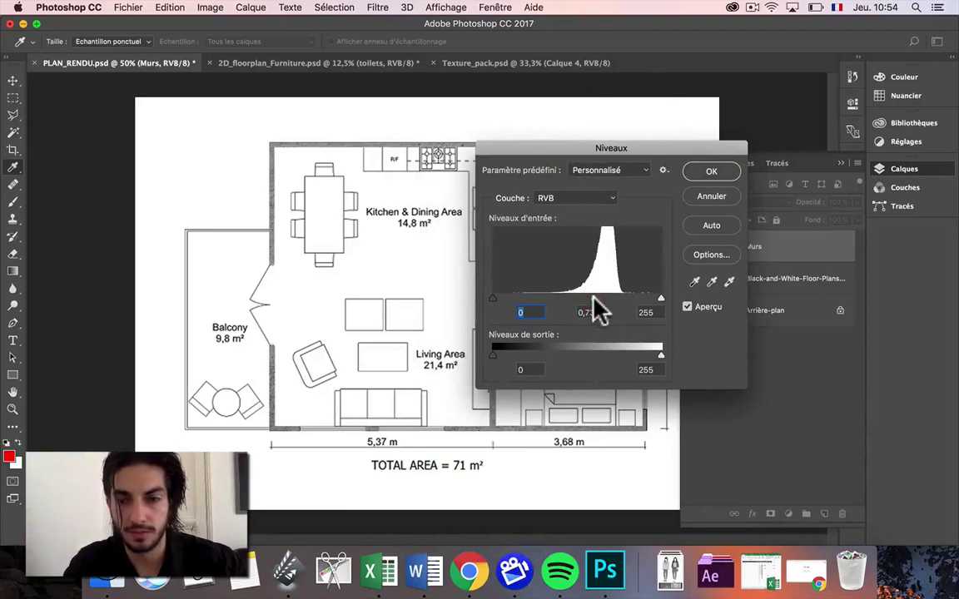
click(596, 299)
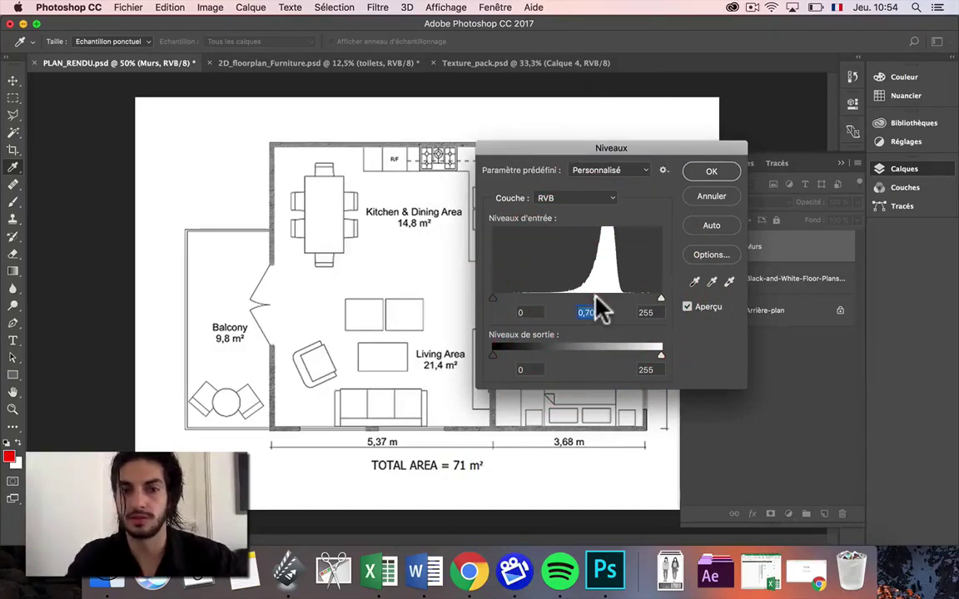
key(Return)
key(w)
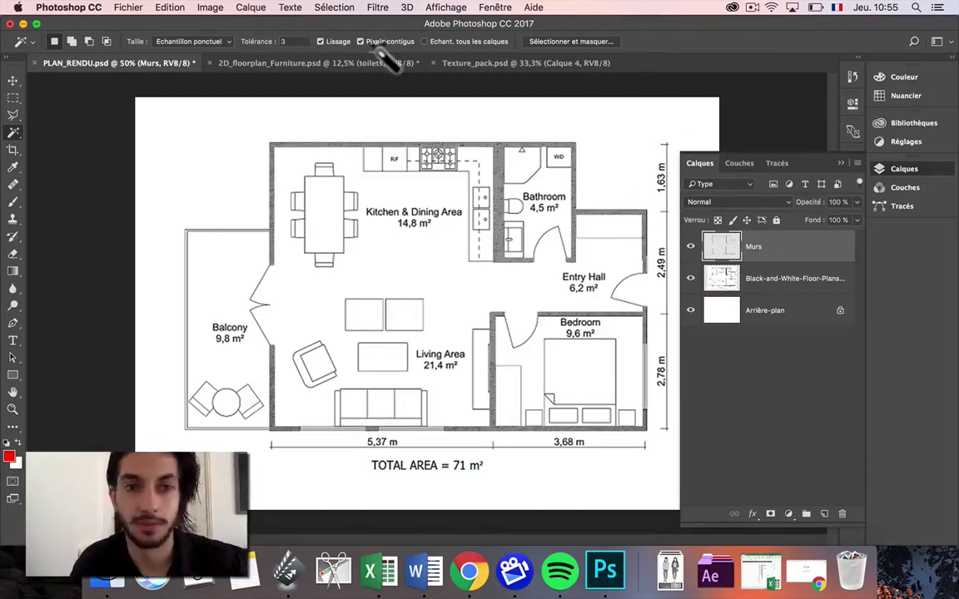
Give the Murs layer a 4 px inside stroke in dark grey, with Normal blending and 89% opacity
click(251, 9)
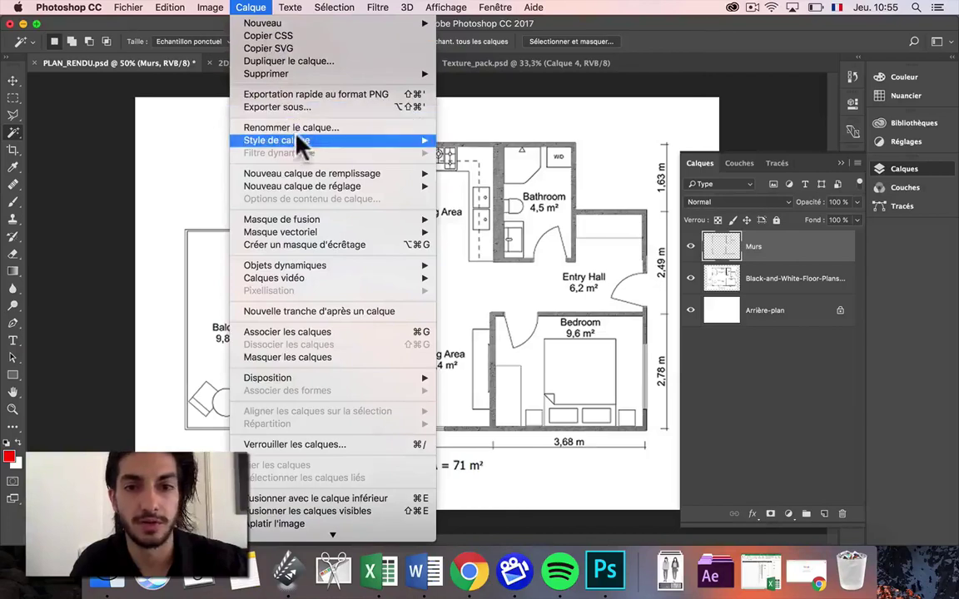
mouse_move(278, 140)
click(485, 142)
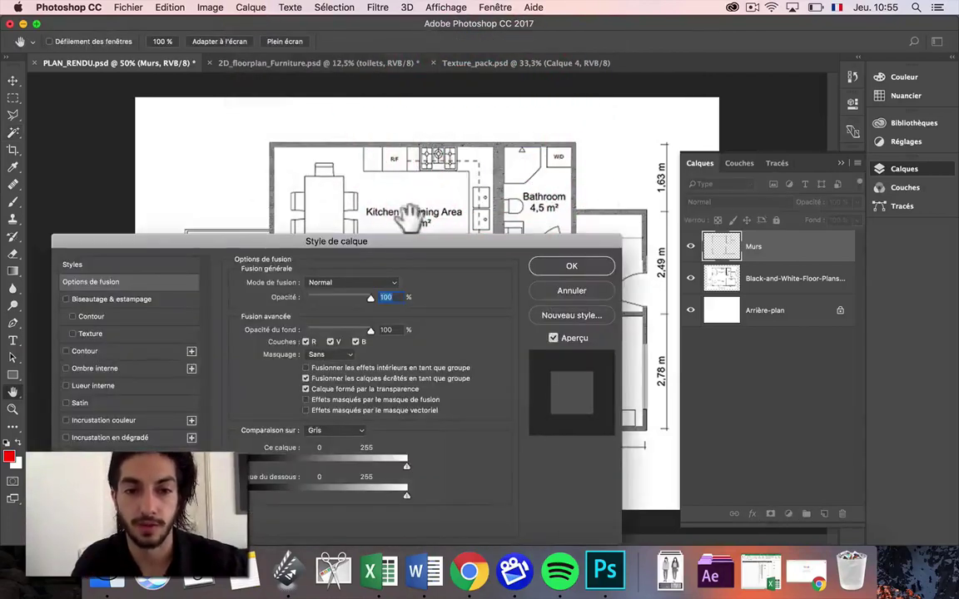
drag(385, 241, 724, 101)
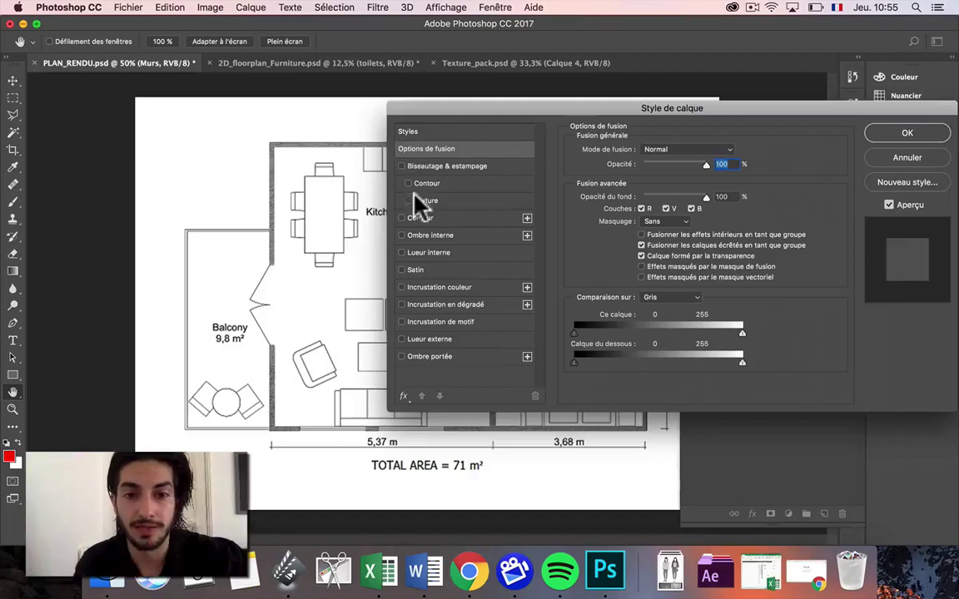
click(402, 218)
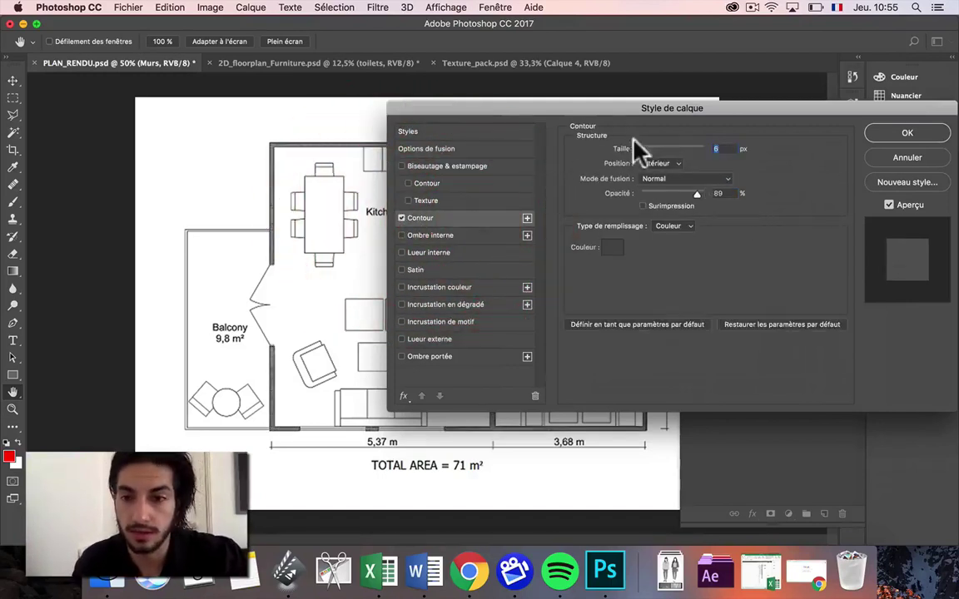
click(613, 248)
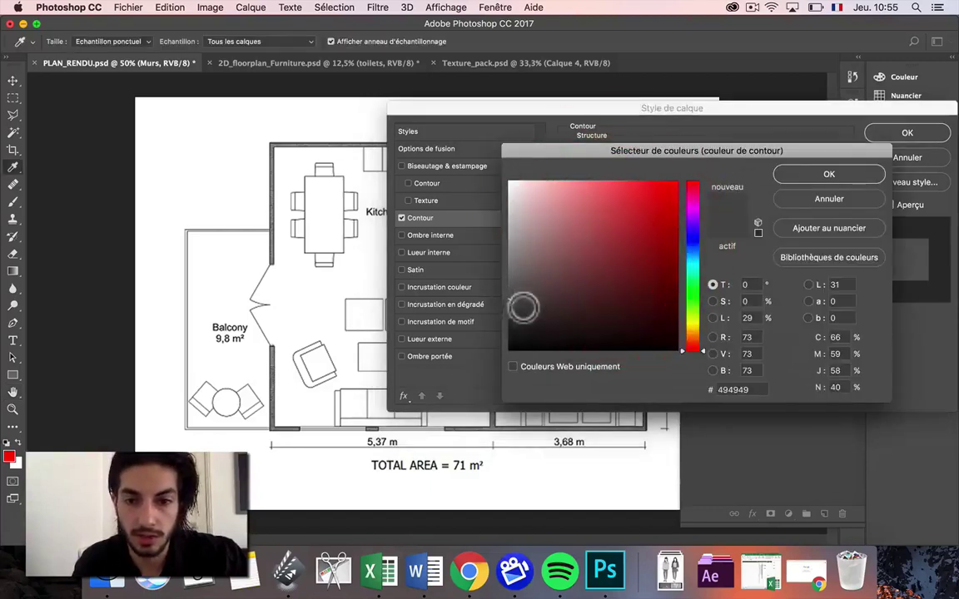
drag(510, 291, 505, 294)
key(Return)
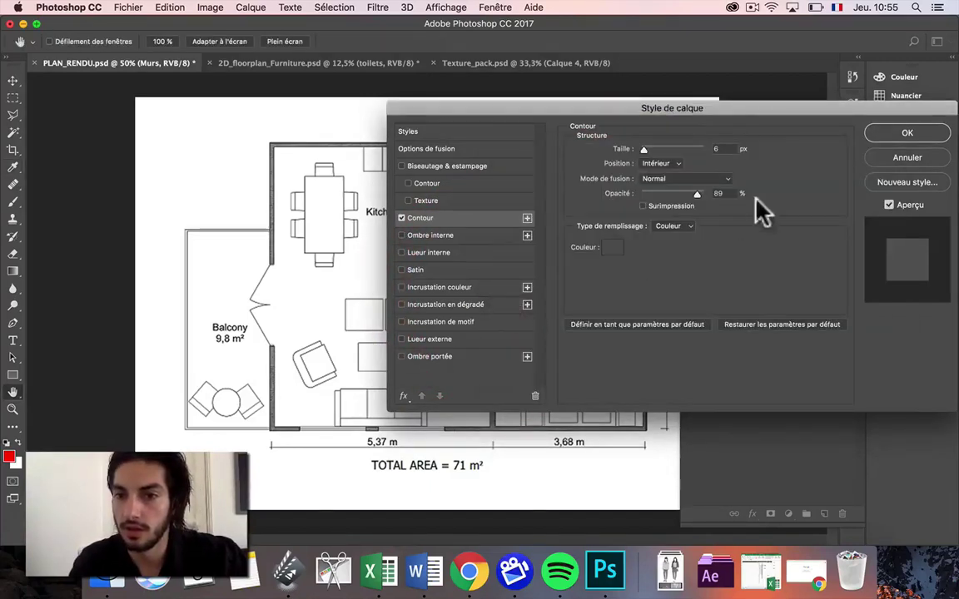
double_click(718, 149)
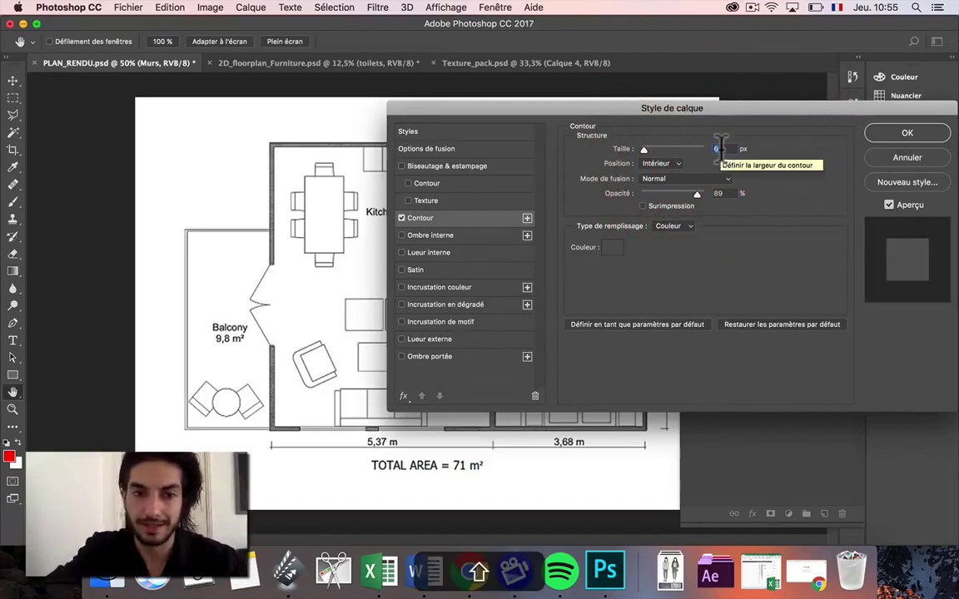
text(5)
key(Down)
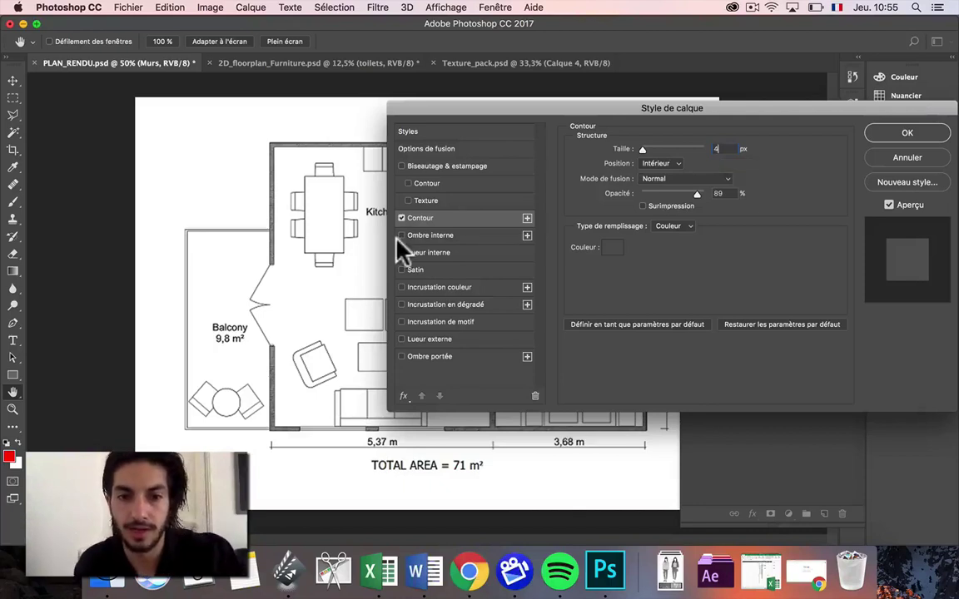
Add a 9% opacity inner shadow and a drop shadow to Murs, with 40% opacity, -60° angle, 0 px distance and 18 px size
click(432, 236)
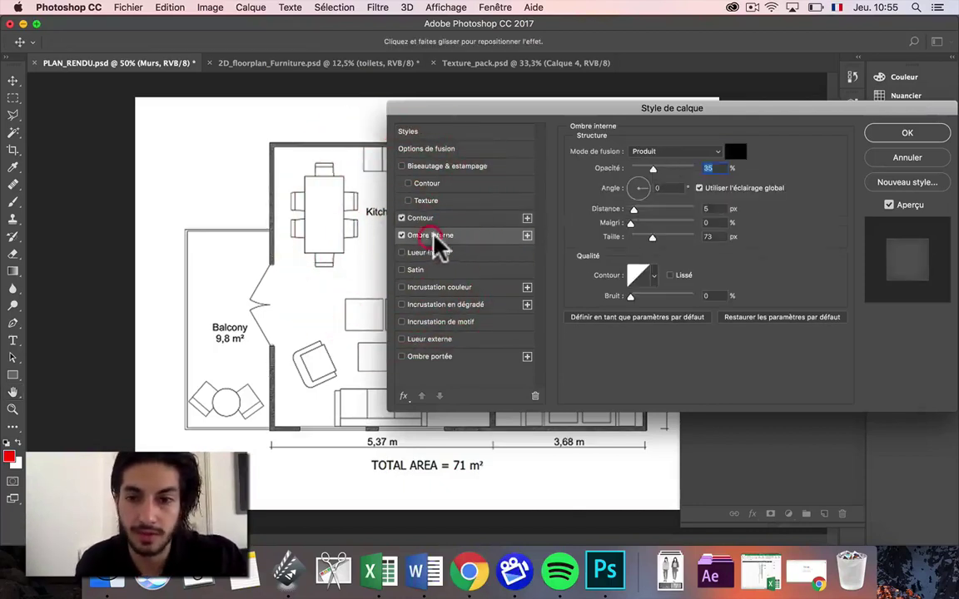
click(636, 168)
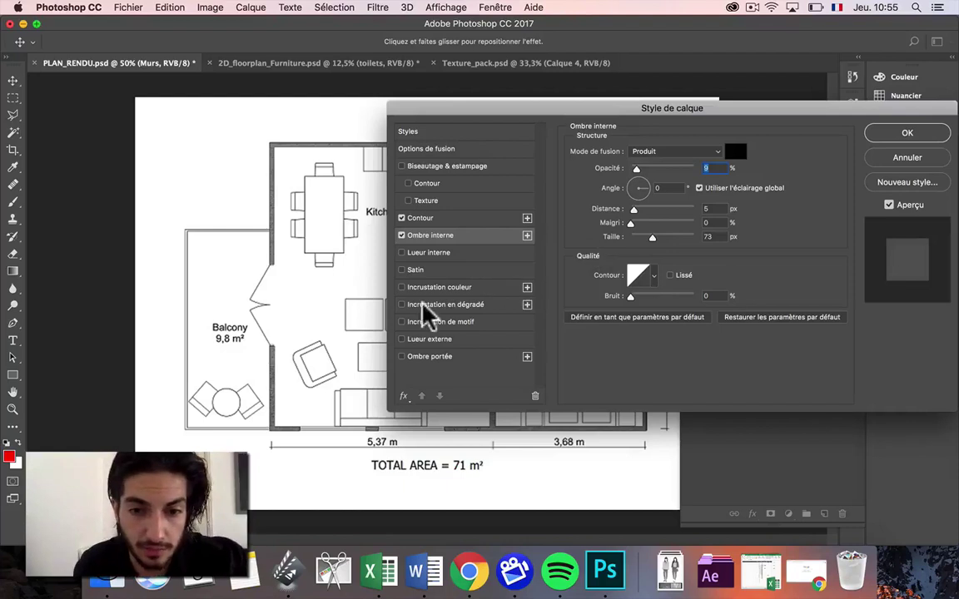
click(402, 356)
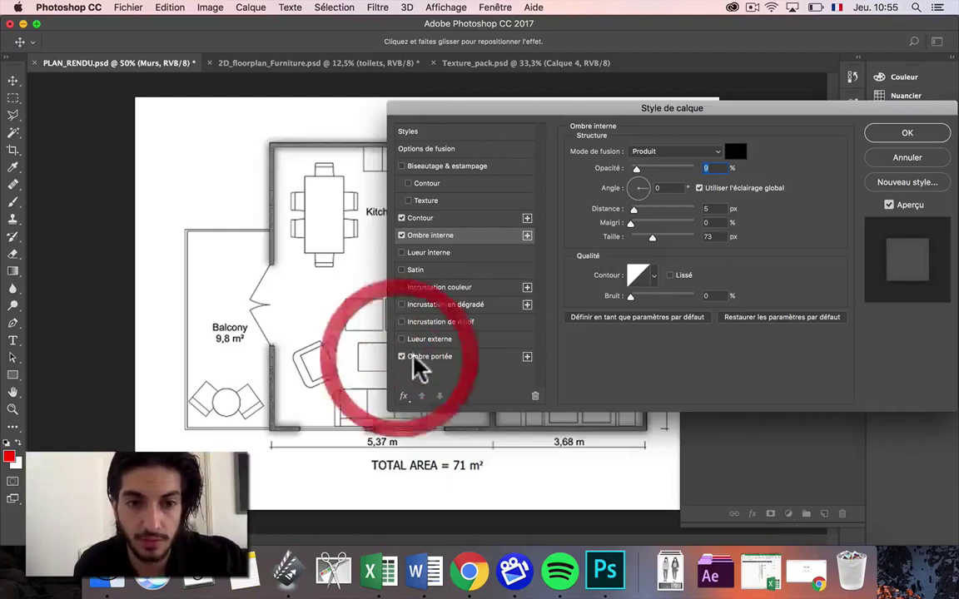
click(439, 357)
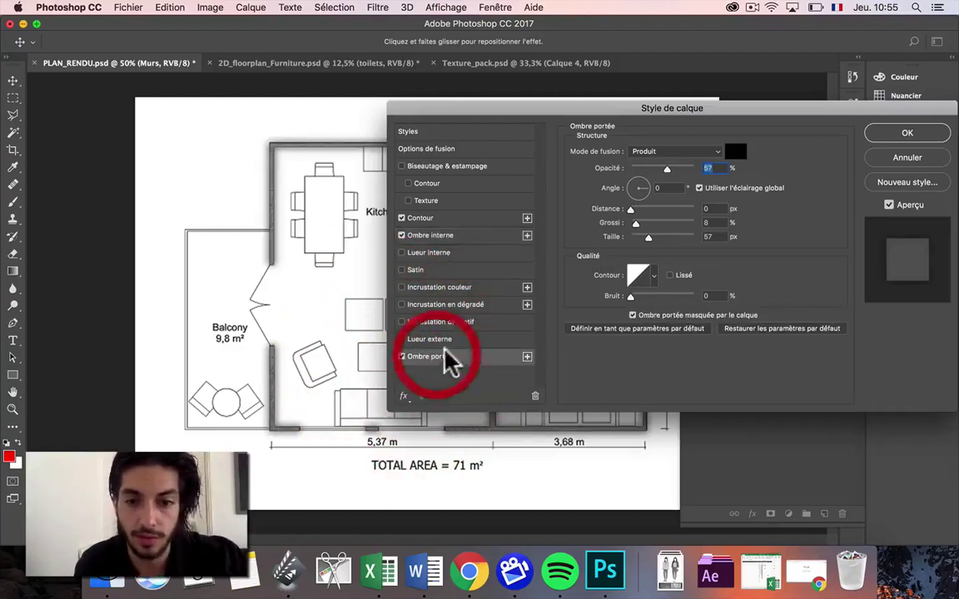
mouse_move(632, 209)
mouse_down()
mouse_move(647, 213)
mouse_move(616, 209)
mouse_up()
click(642, 191)
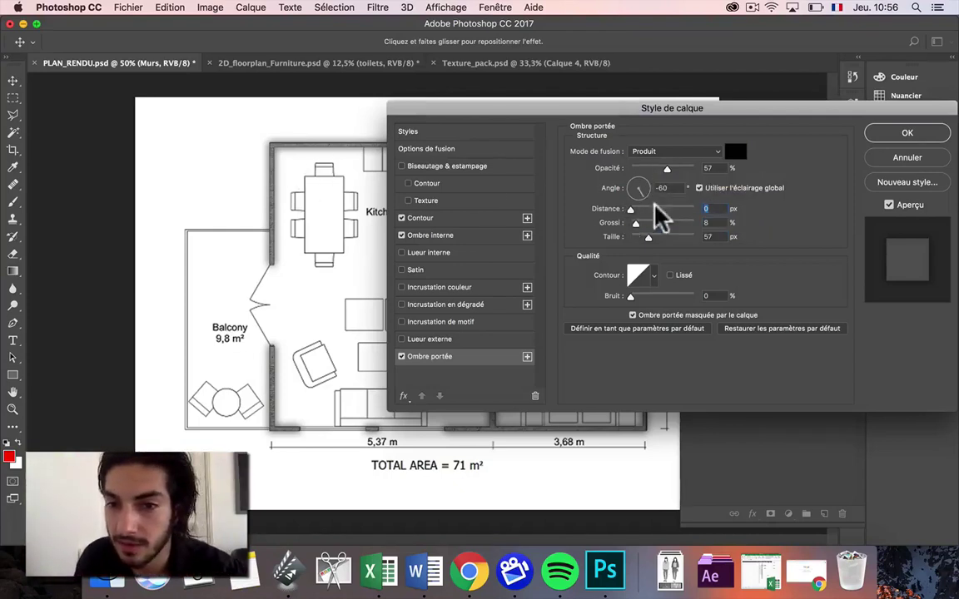
click(639, 236)
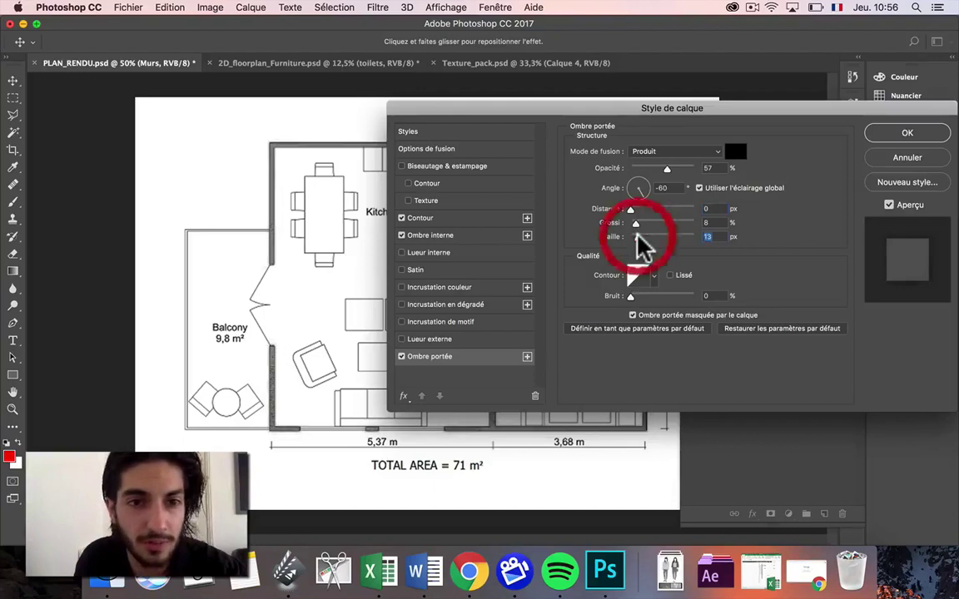
click(637, 236)
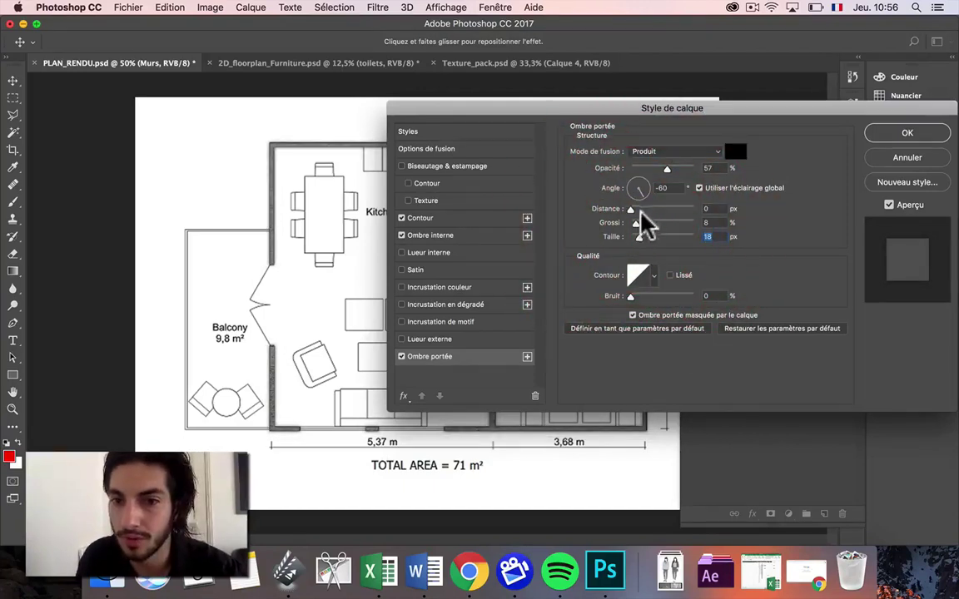
click(652, 168)
drag(652, 168, 657, 169)
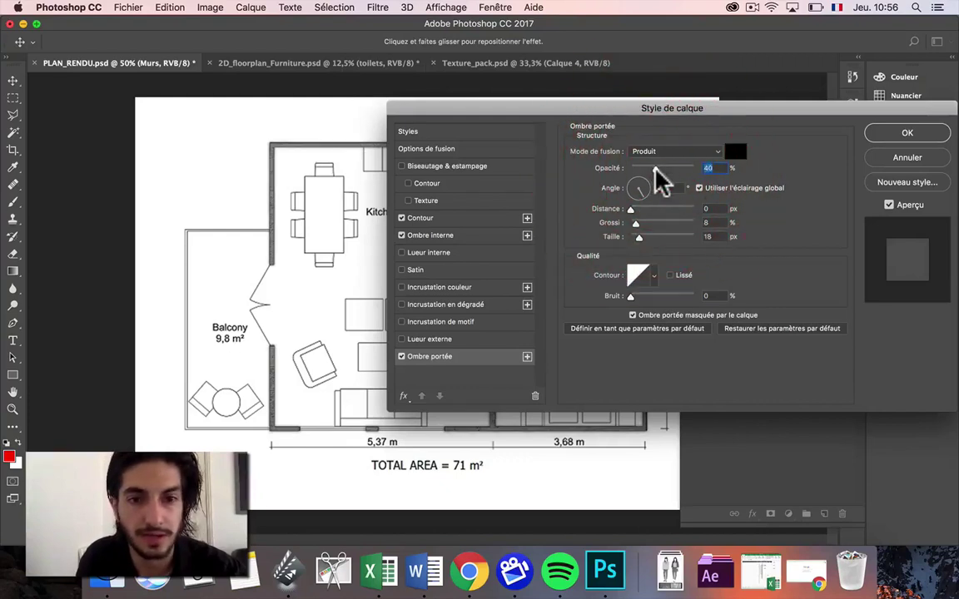
key(Return)
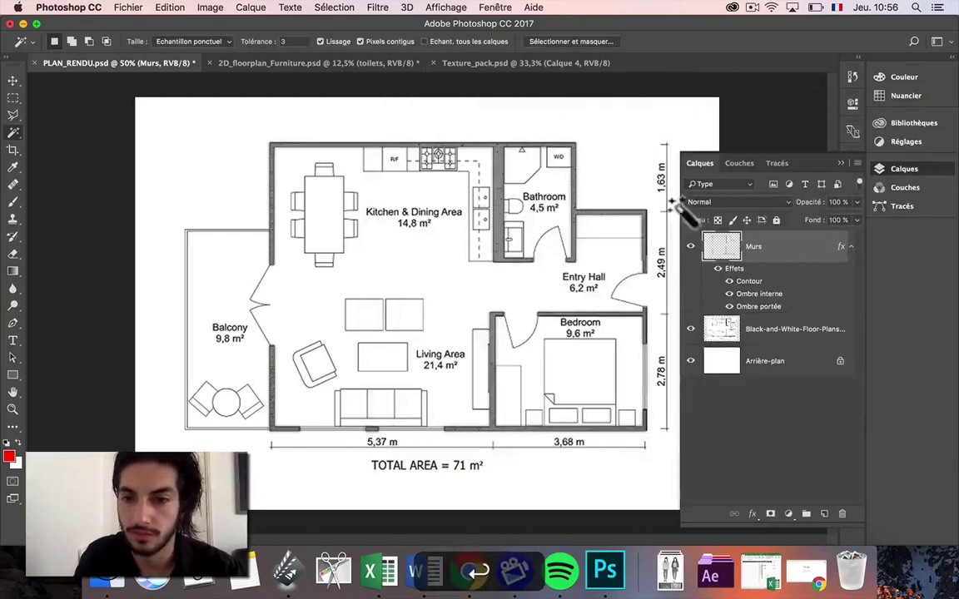
Hide and show the black-and-white floor plan layer to examine the styled walls on their own
click(691, 329)
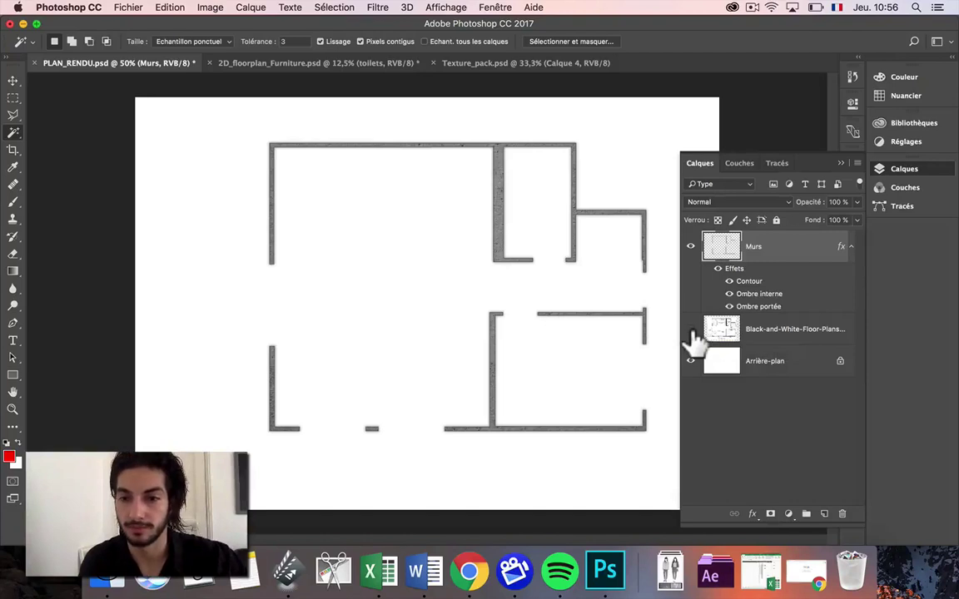
click(690, 330)
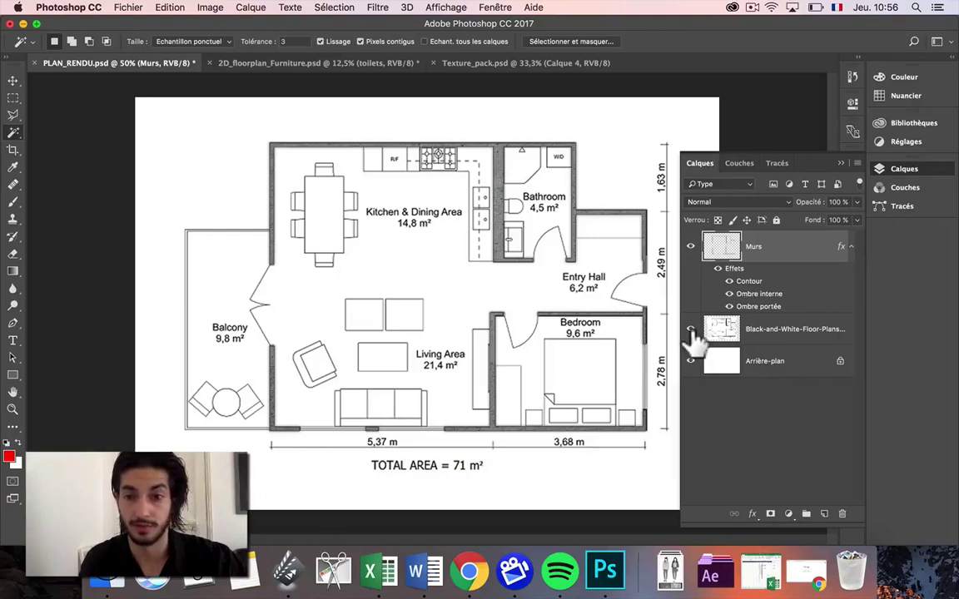
click(690, 330)
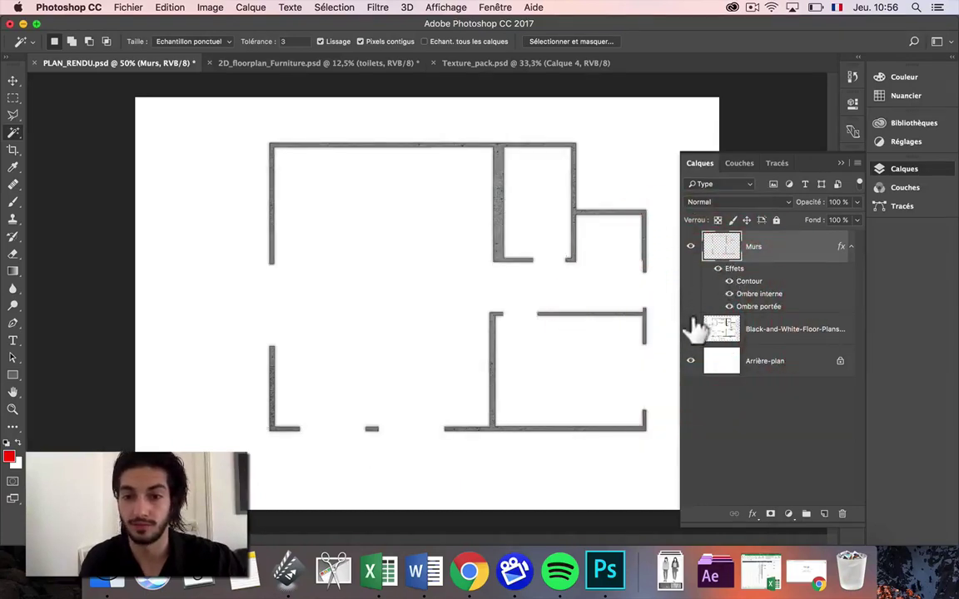
click(690, 330)
Create a new layer named Vitres and place it directly below the Murs layer
click(751, 247)
click(824, 514)
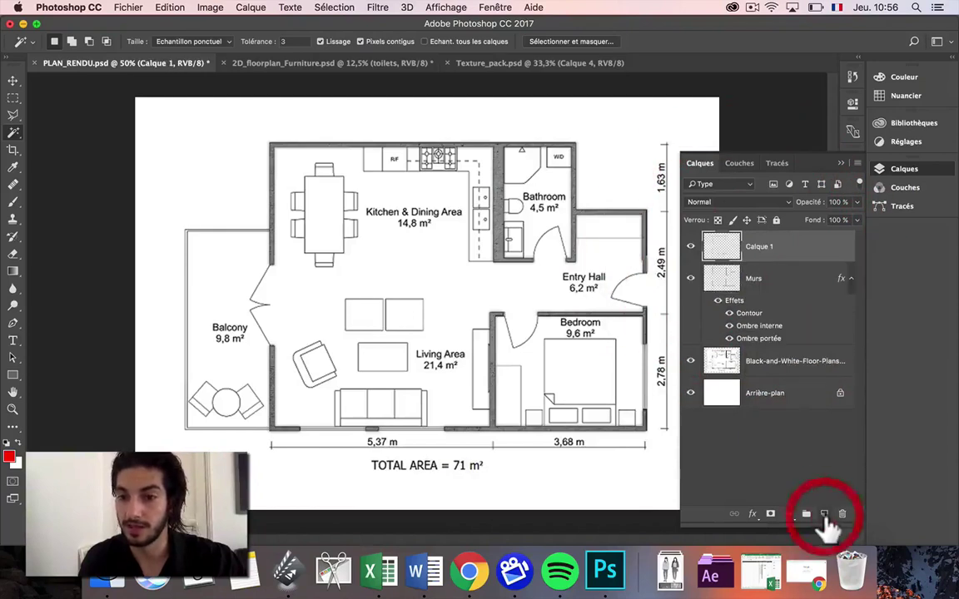
double_click(759, 246)
text(Vite)
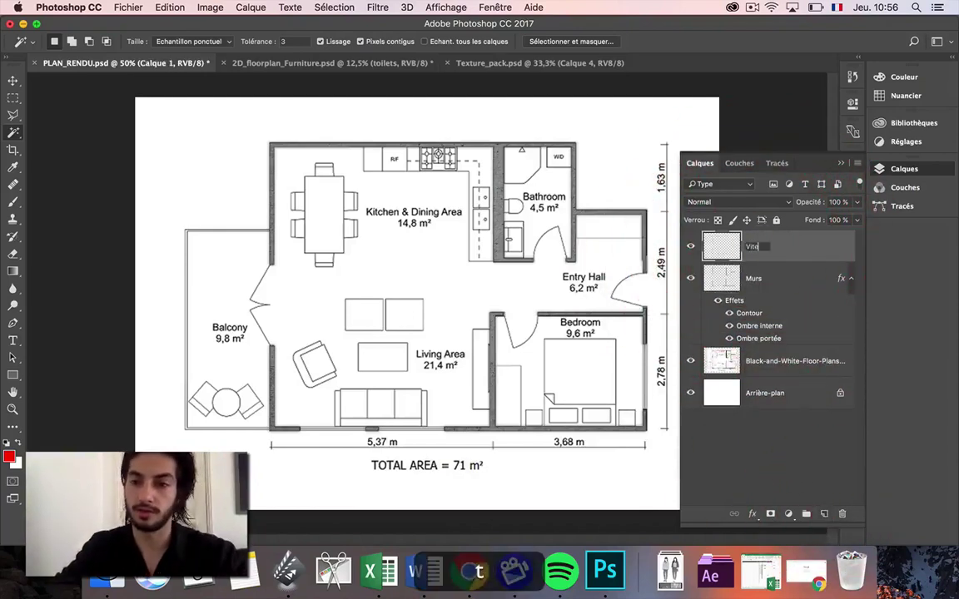
text(es)
key(Return)
drag(774, 247, 770, 342)
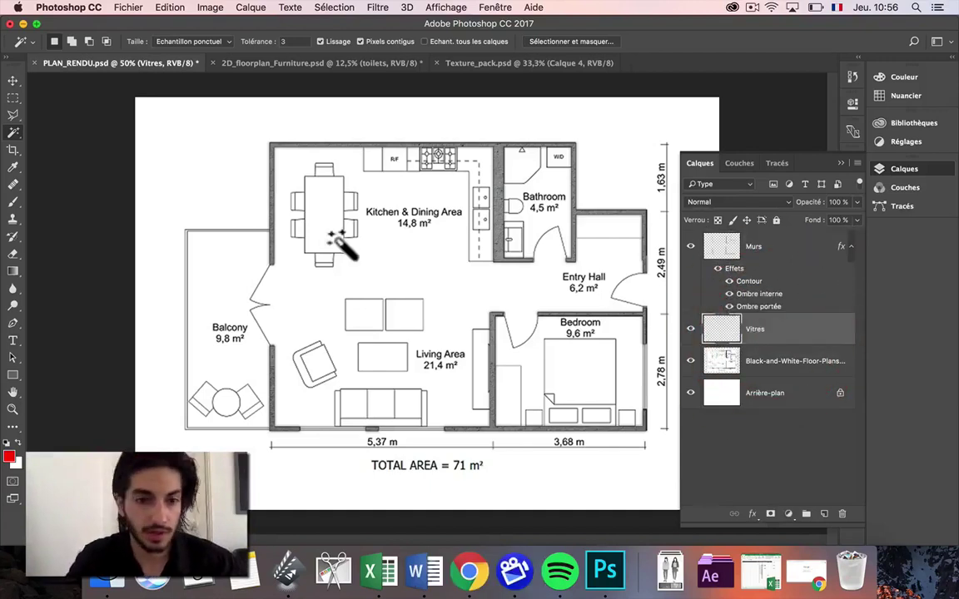
Marquee-select the balcony door opening, the living area's window openings and the bedroom window opening together
click(14, 99)
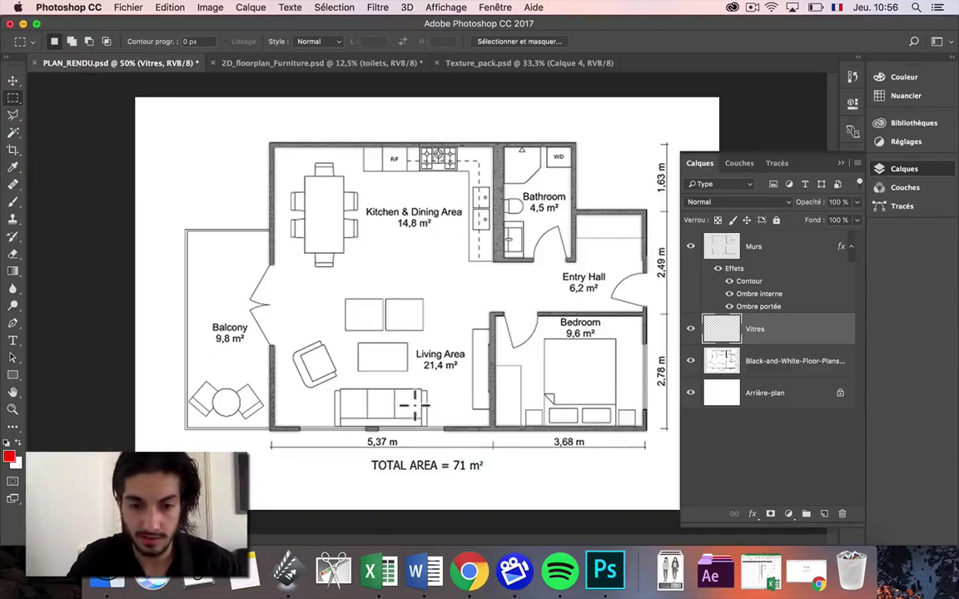
scroll(271, 265, up, 3)
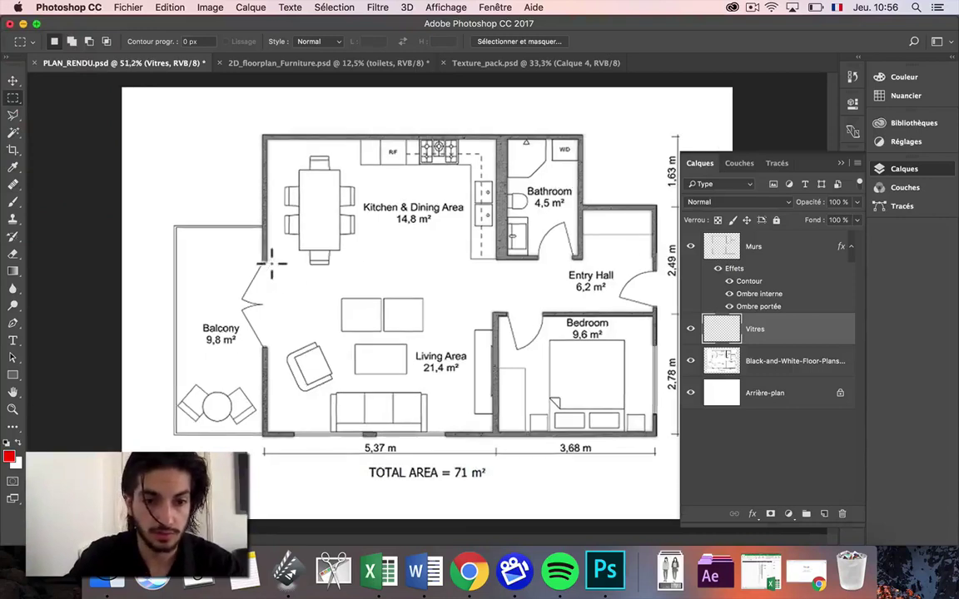
drag(237, 252, 239, 354)
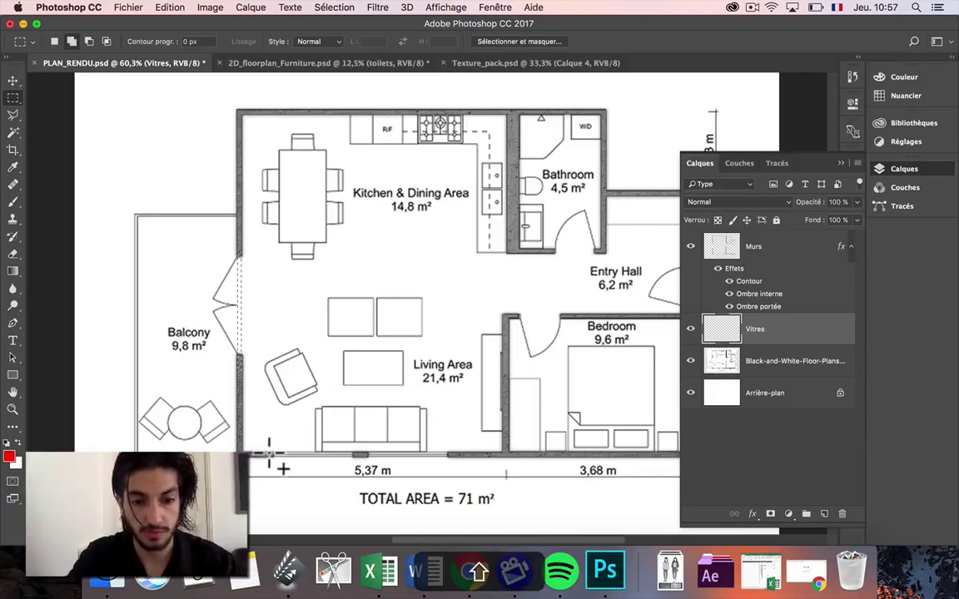
drag(372, 460, 492, 458)
scroll(491, 458, right, 5)
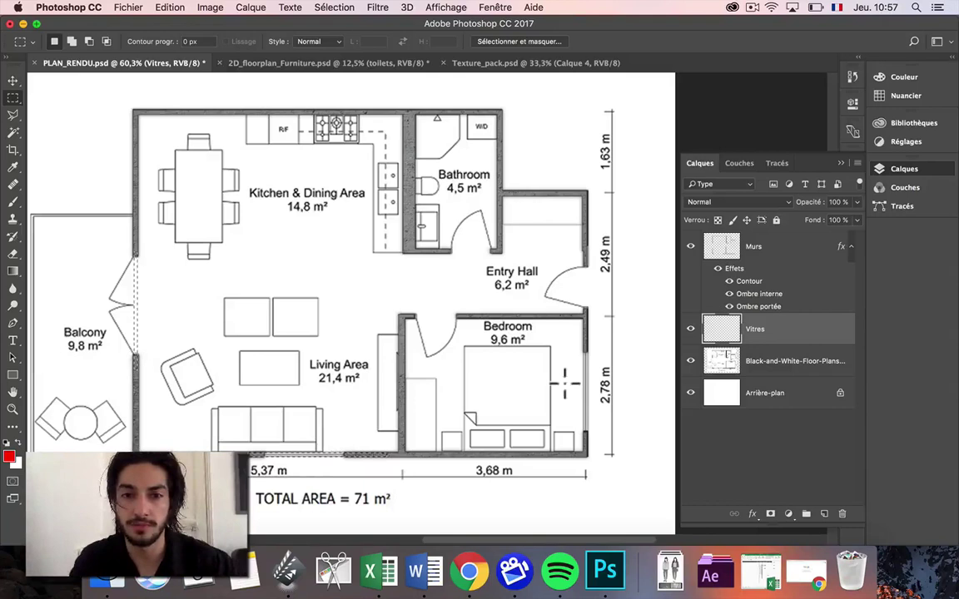
key(shift)
drag(585, 351, 588, 447)
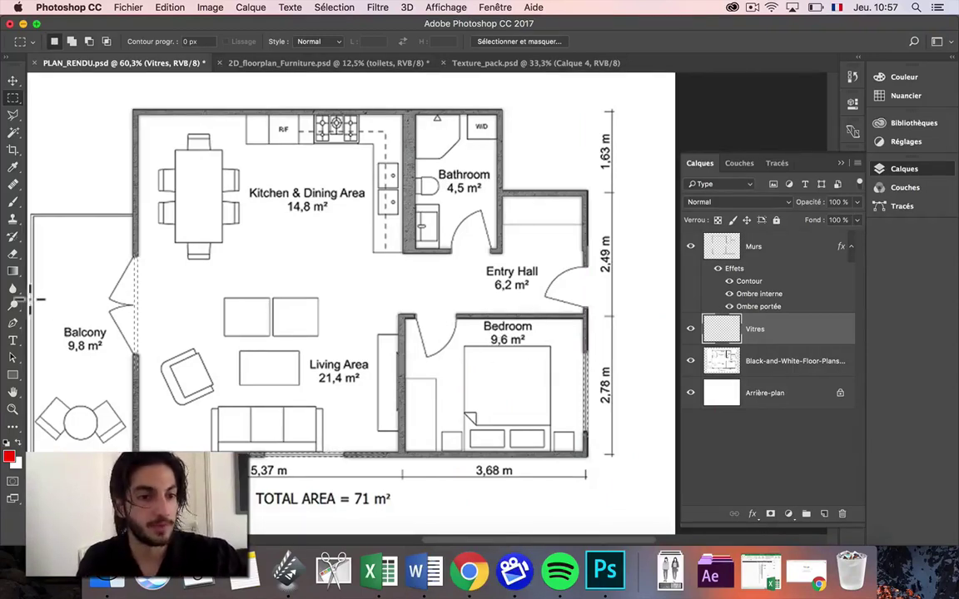
Paint the selected openings on Vitres with a light grey-blue glass colour using the Brush, then deselect
click(12, 201)
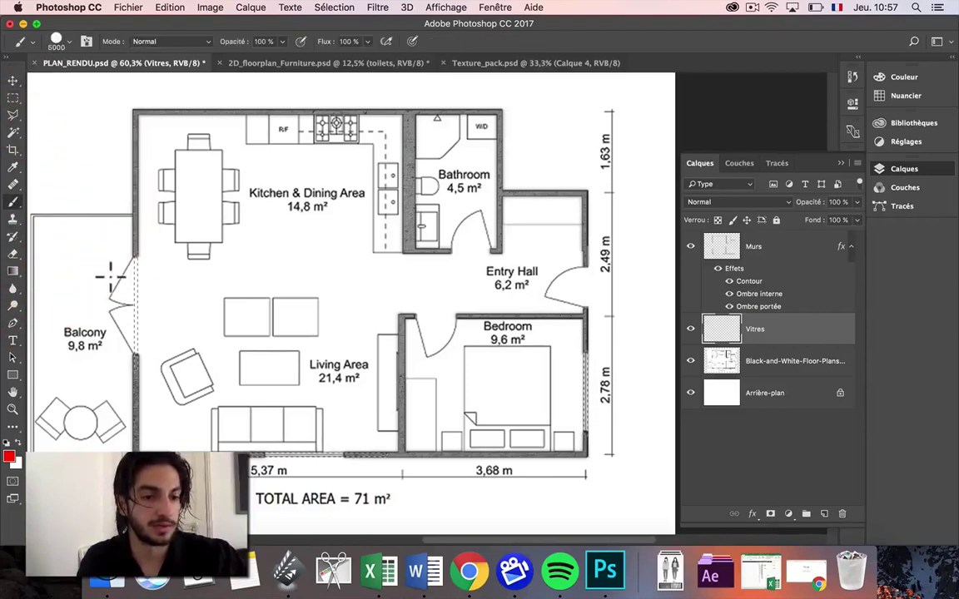
click(8, 456)
mouse_move(693, 260)
mouse_down()
mouse_move(692, 287)
mouse_move(689, 262)
mouse_up()
mouse_move(533, 212)
mouse_down()
mouse_move(548, 182)
mouse_move(521, 224)
mouse_move(536, 219)
mouse_up()
key(Return)
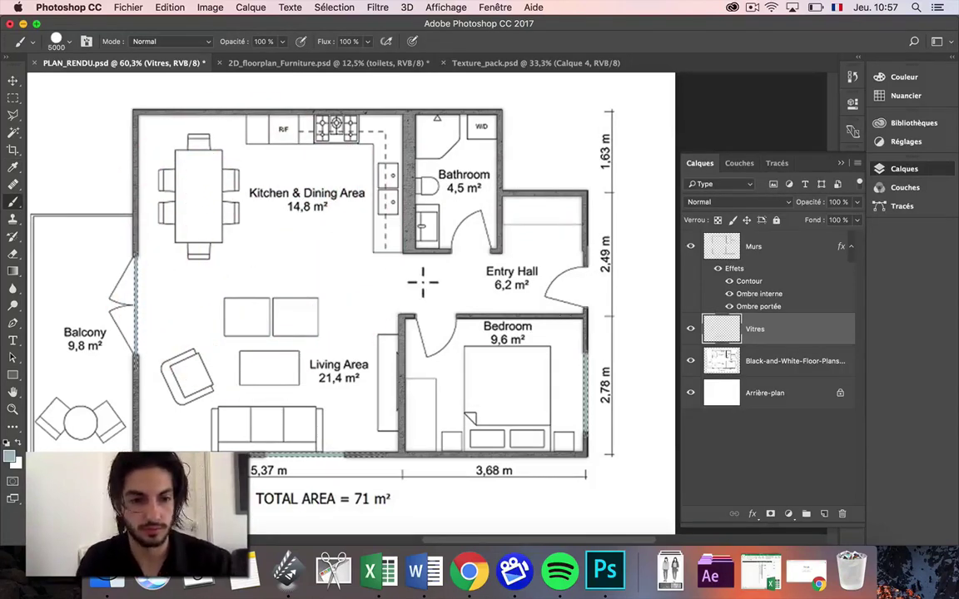
key(super+d)
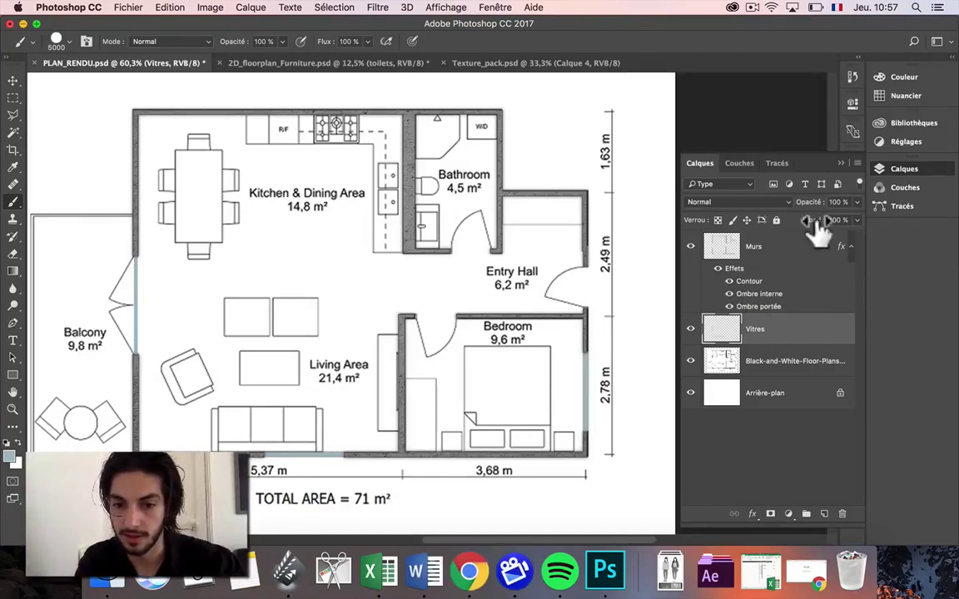
Marquee-select the outer part of the bedroom window's glass along its full length on the Vitres layer
scroll(587, 406, up, 3)
scroll(587, 404, up, 3)
scroll(587, 402, down, 3)
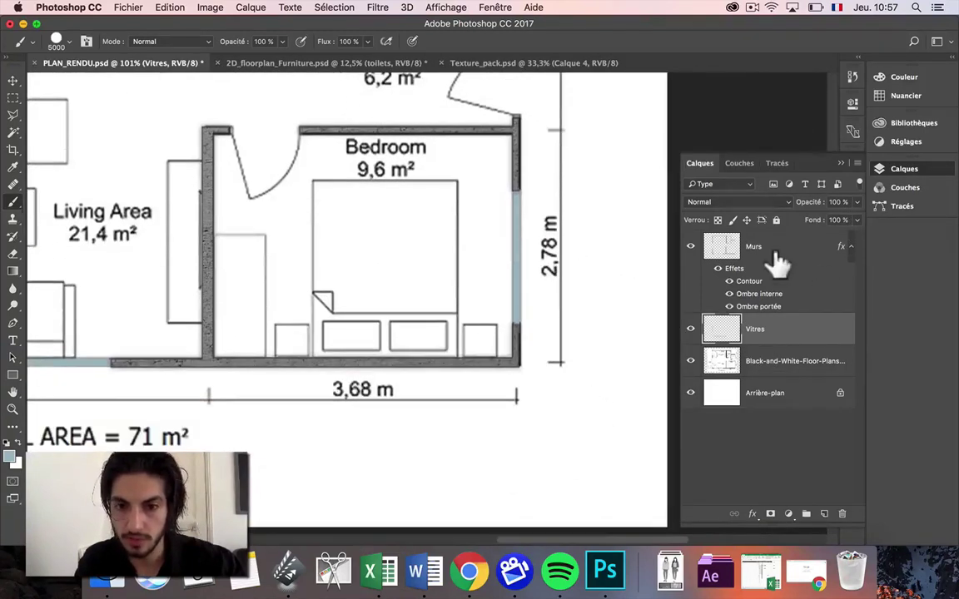
click(13, 97)
drag(549, 153, 516, 366)
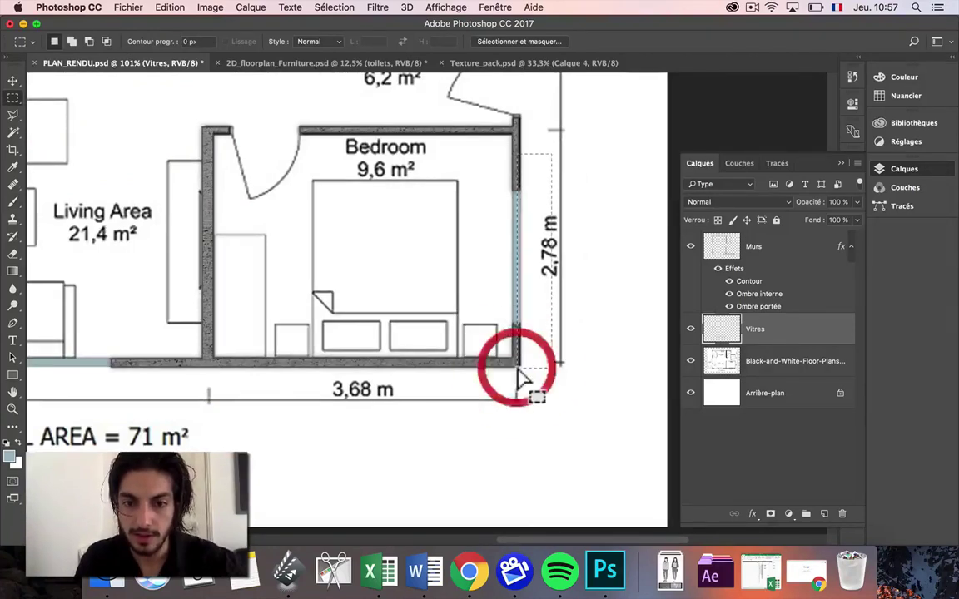
Marquee-select the outer part of both living area windows' glass on Vitres and remove it
drag(115, 323, 456, 327)
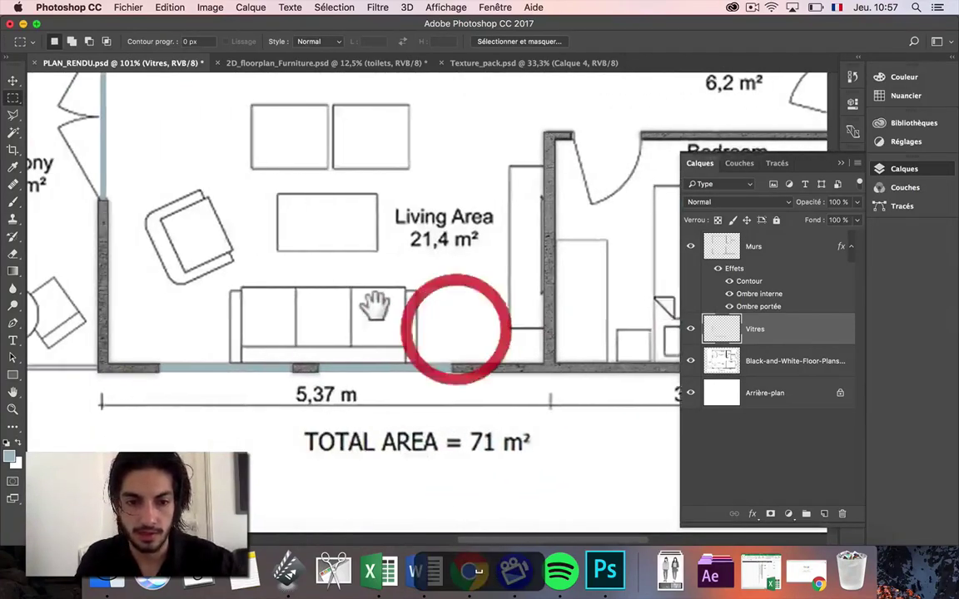
drag(375, 305, 402, 306)
drag(161, 338, 532, 364)
drag(156, 401, 528, 366)
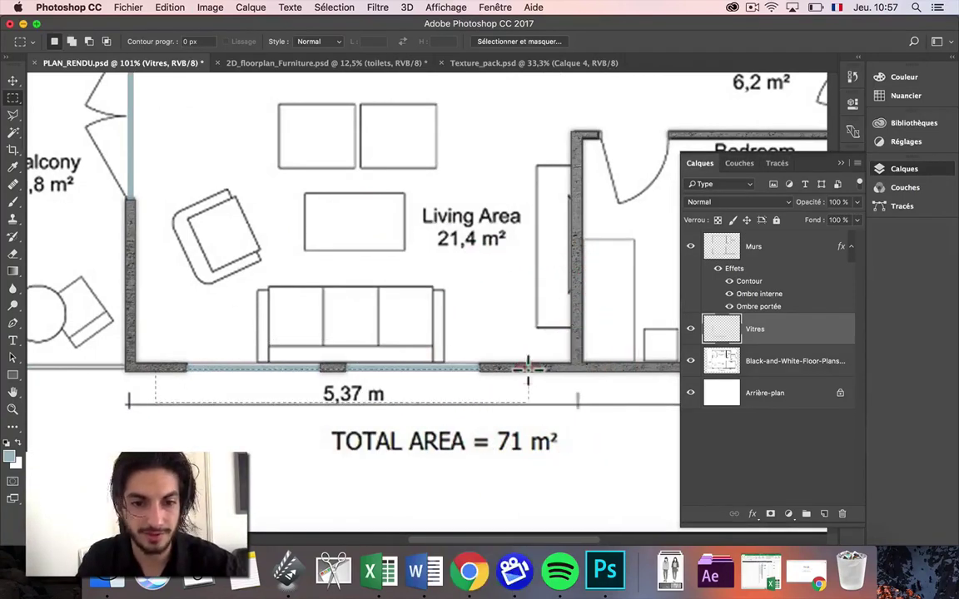
drag(322, 295, 497, 360)
click(376, 361)
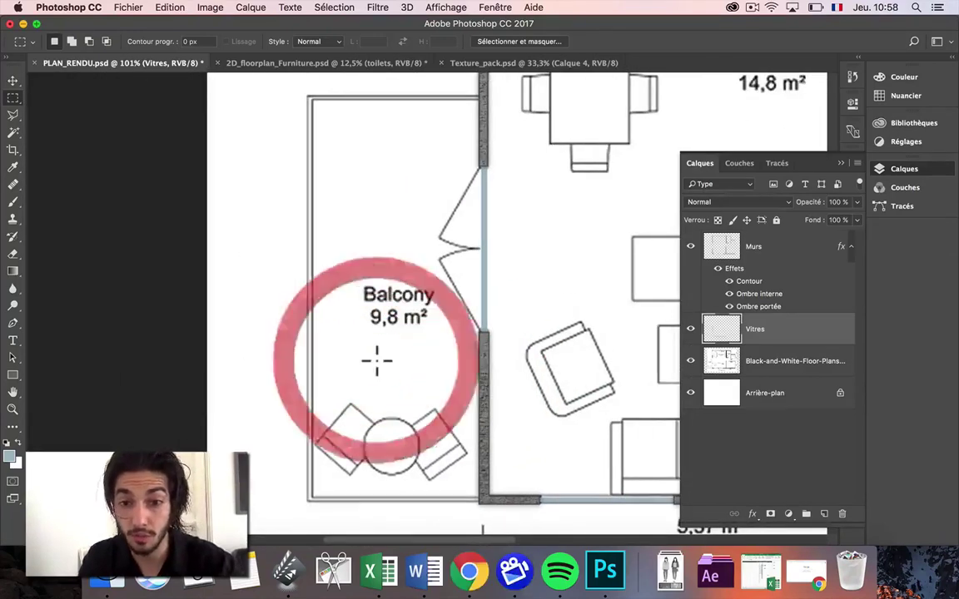
Lower the opacity of the Vitres layer to 62 %
key(super+minus)
key(super+minus)
key(super+minus)
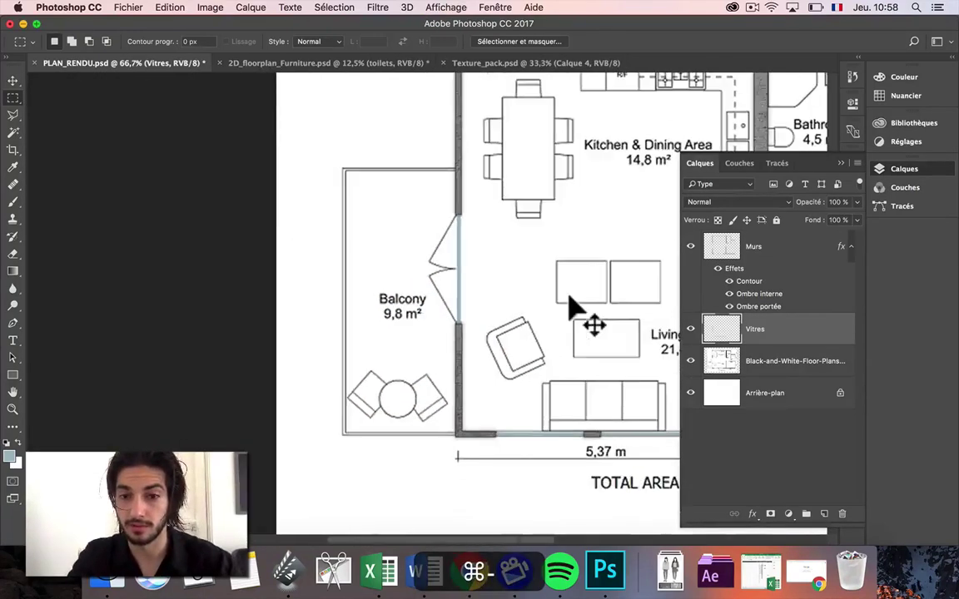
click(856, 220)
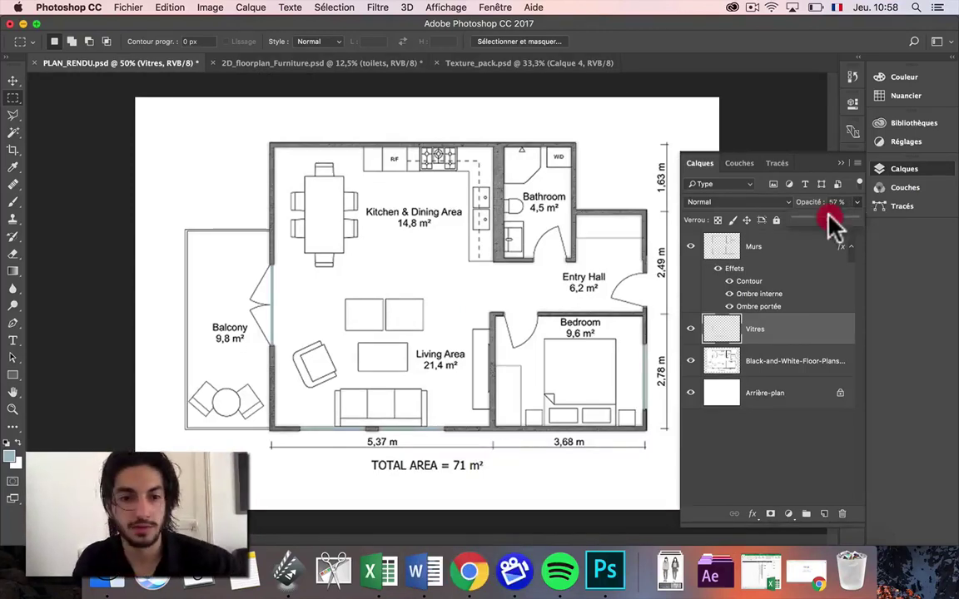
click(831, 220)
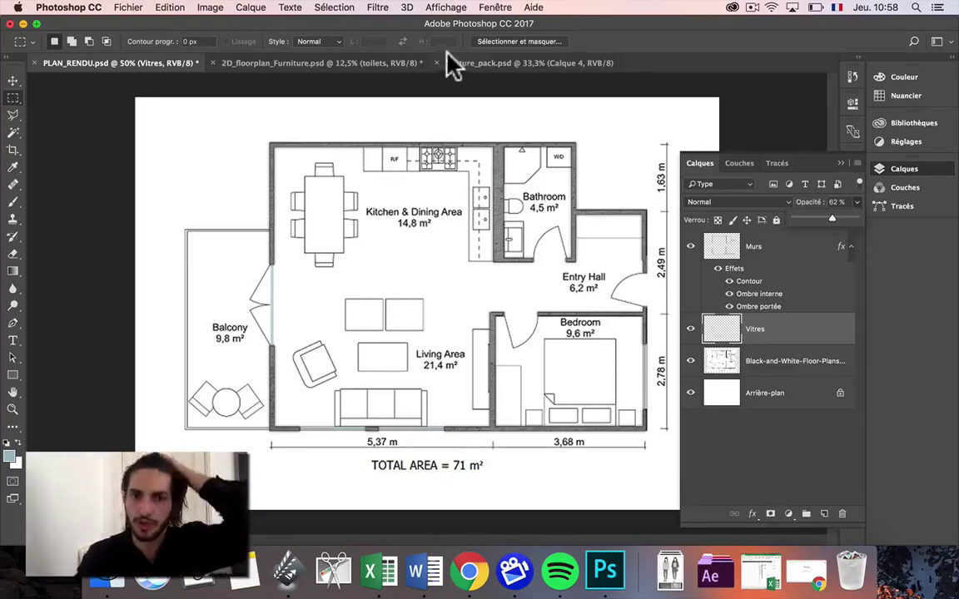
Switch to 2D_floorplan_Furniture.psd and select the white door's layer, Door_01
click(381, 63)
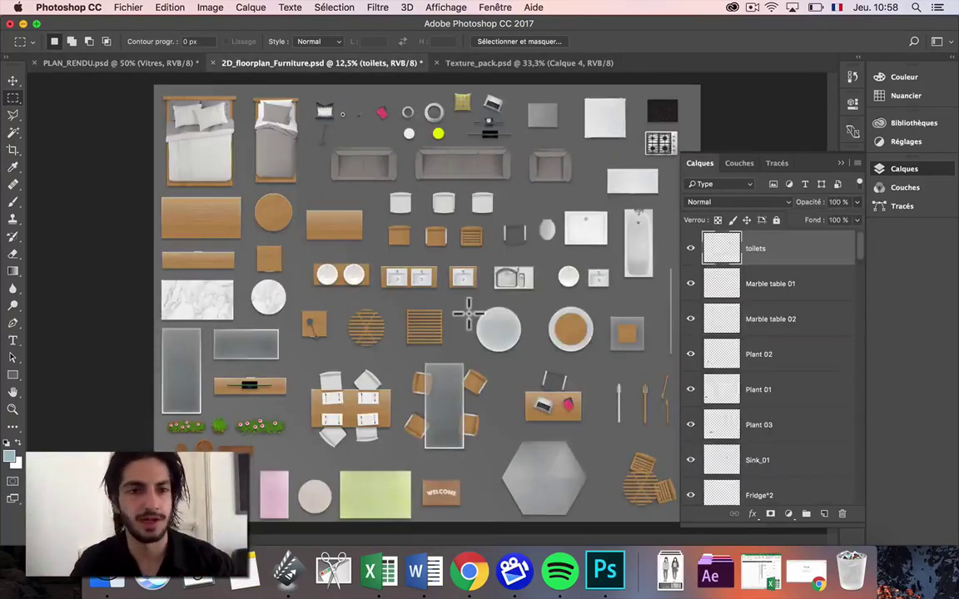
scroll(342, 291, up, 2)
drag(342, 289, 93, 171)
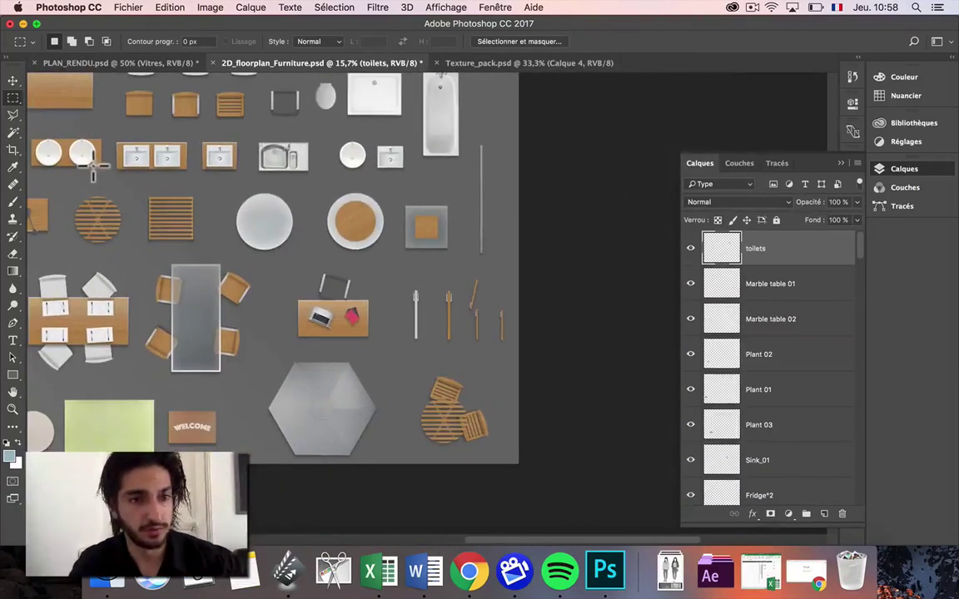
click(12, 81)
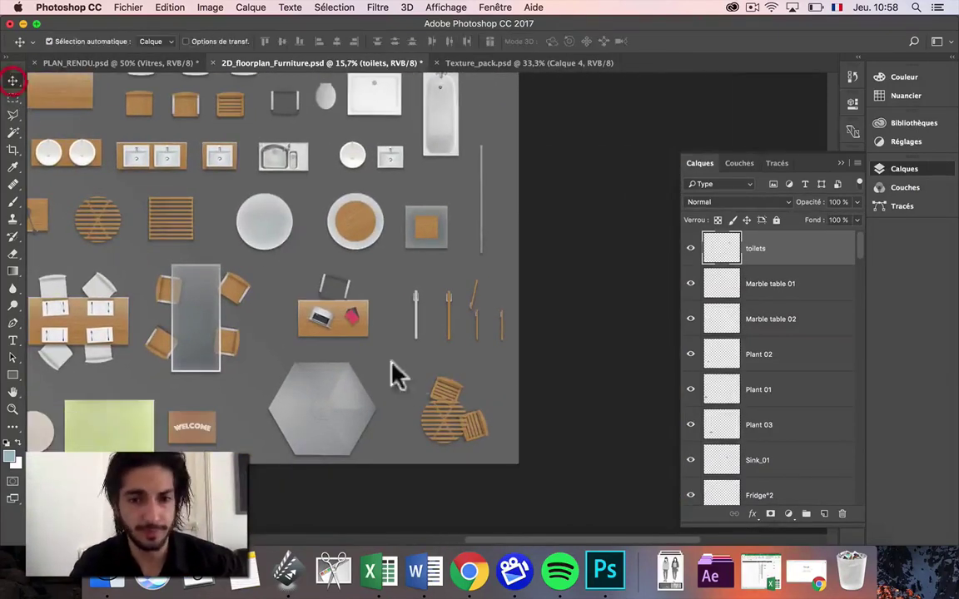
click(415, 306)
Marquee-select the area around the white door on Door_01 and copy it
click(12, 97)
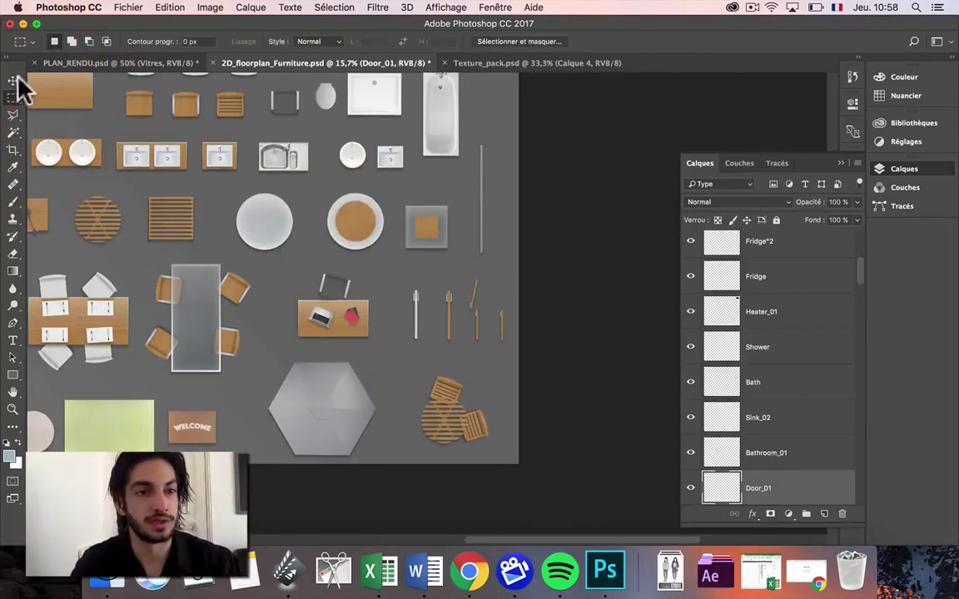
click(13, 81)
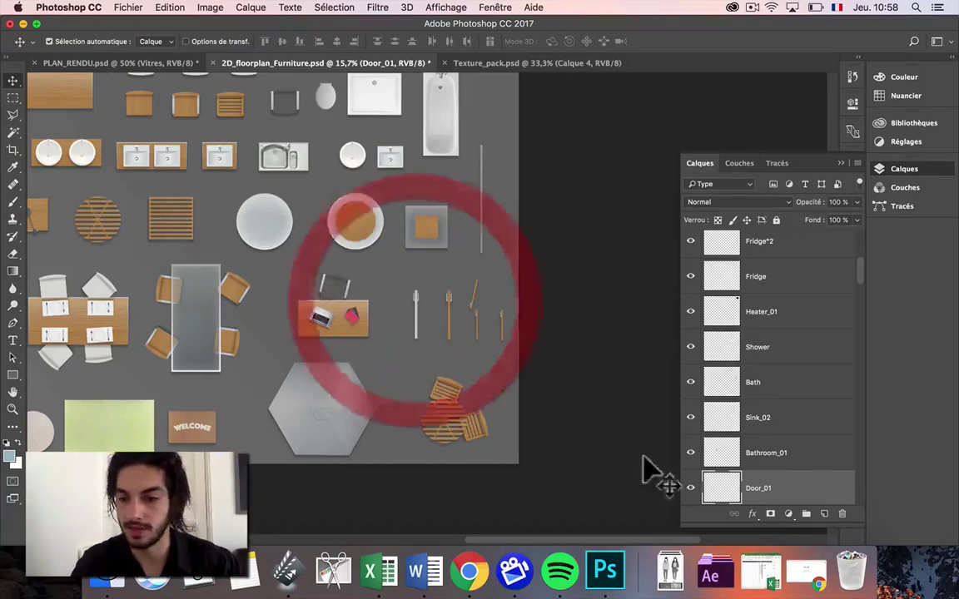
click(13, 97)
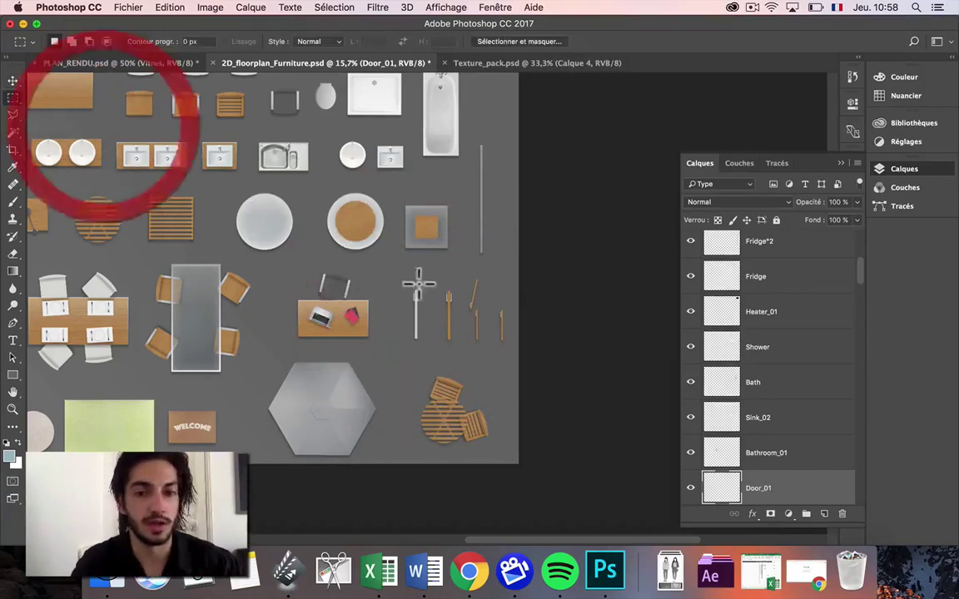
drag(370, 258, 450, 395)
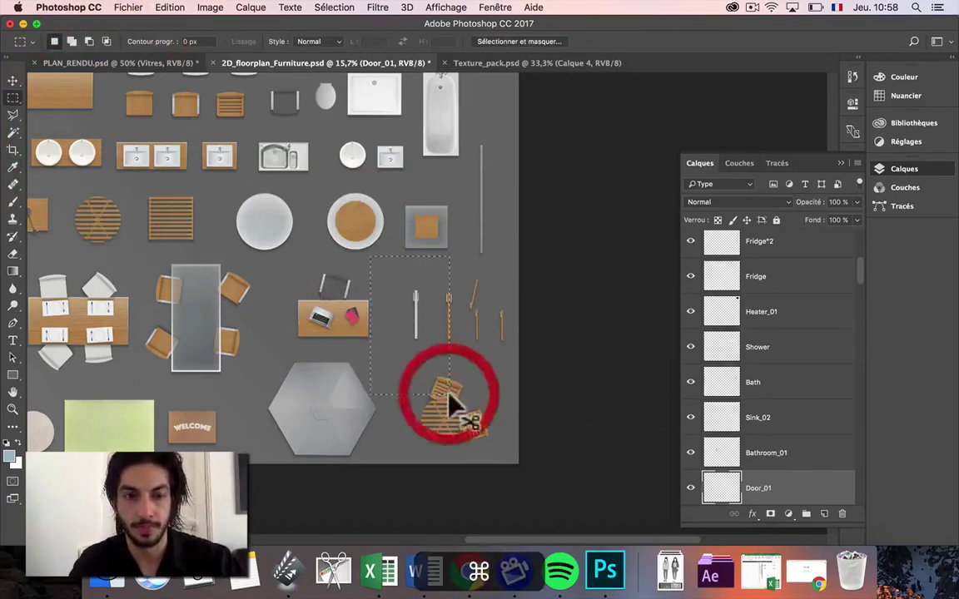
key(super+c)
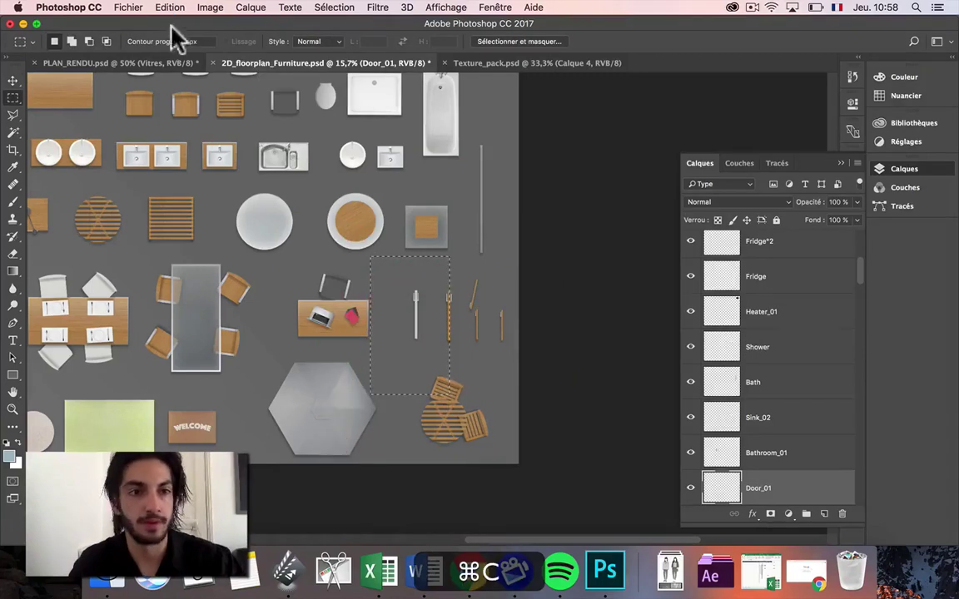
Paste the white door into PLAN_RENDU.psd and scale it proportionally to about 27 %
click(121, 56)
key(super+v)
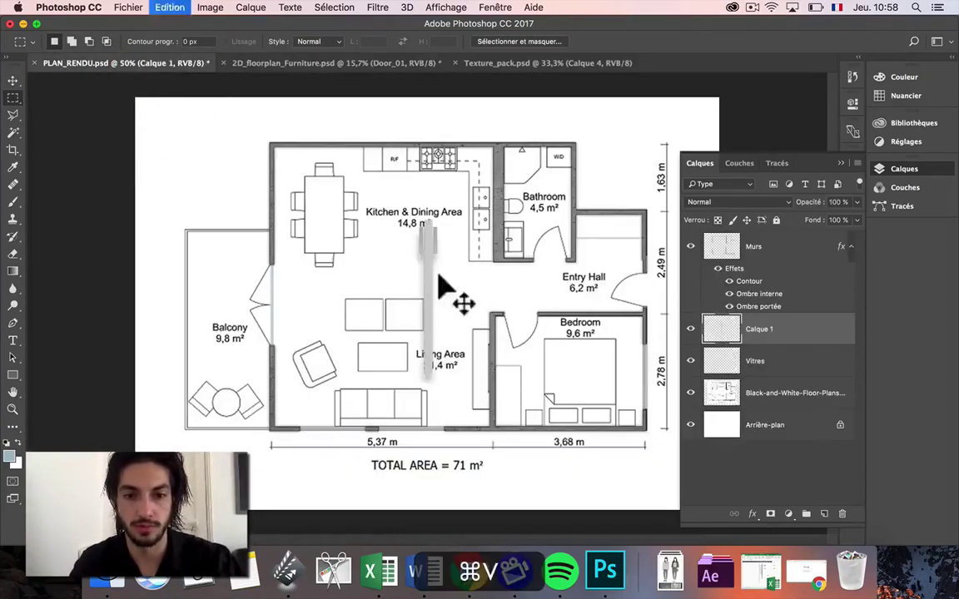
key(super+t)
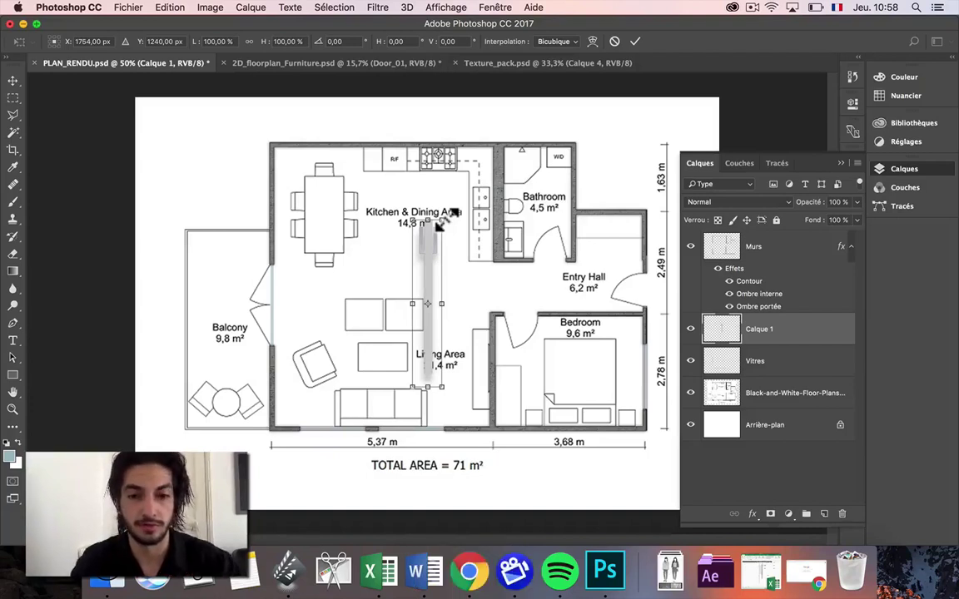
drag(439, 223, 419, 338)
double_click(420, 340)
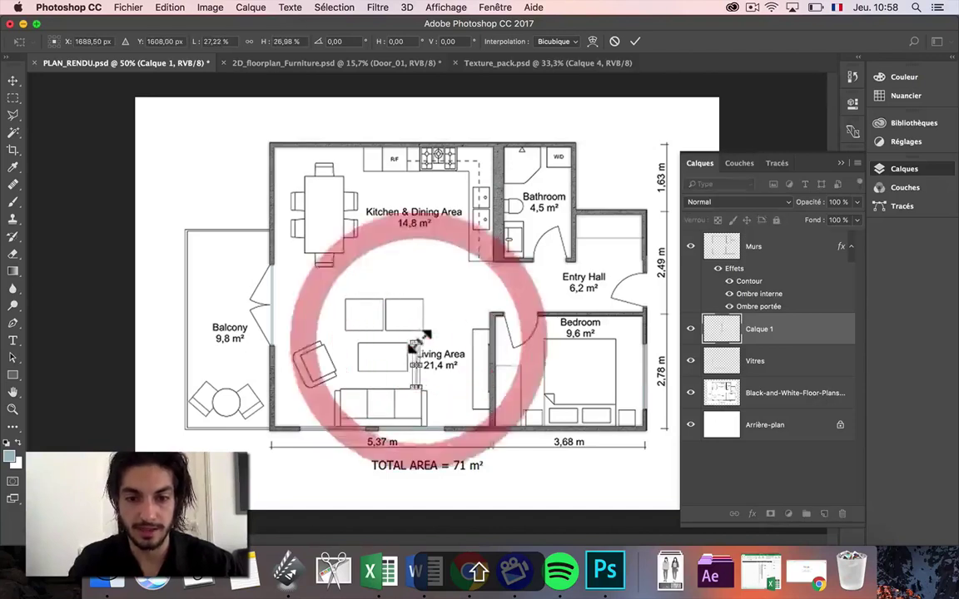
click(317, 267)
Move the white door into the entry hall's exterior doorway and scale it to about 85 % to fit the opening
click(12, 80)
drag(438, 375, 660, 272)
key(super+t)
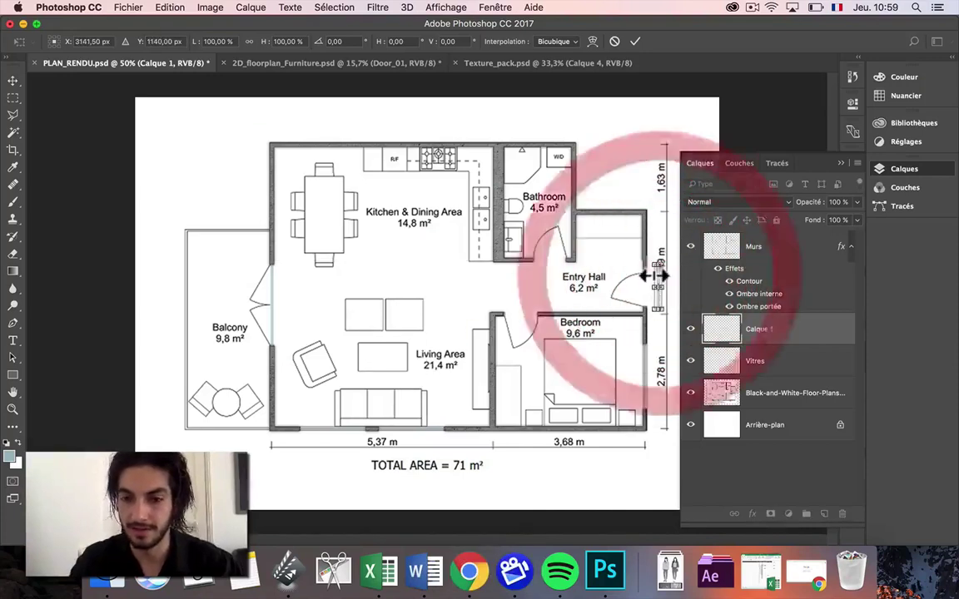
scroll(658, 275, up, 5)
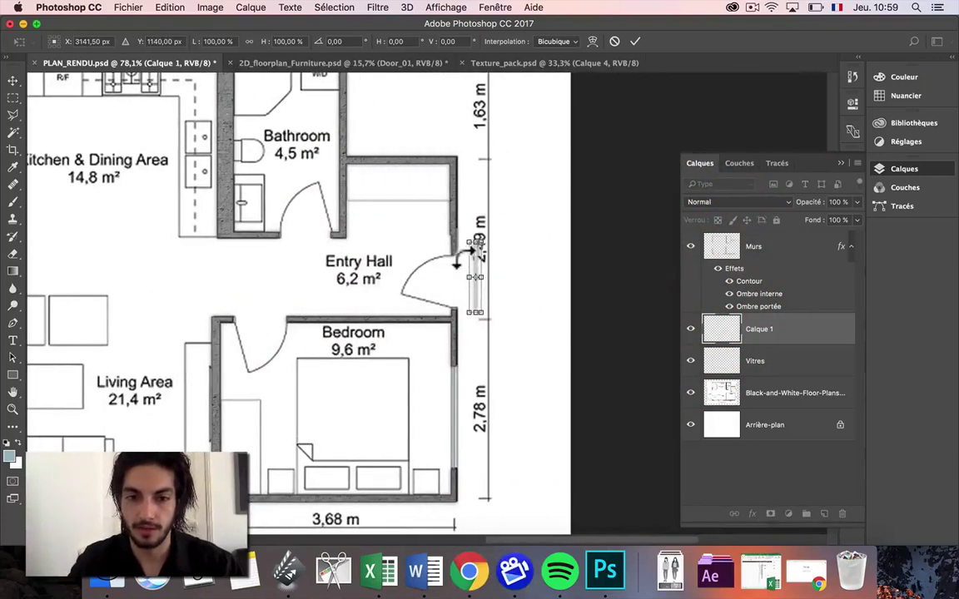
drag(472, 252, 450, 250)
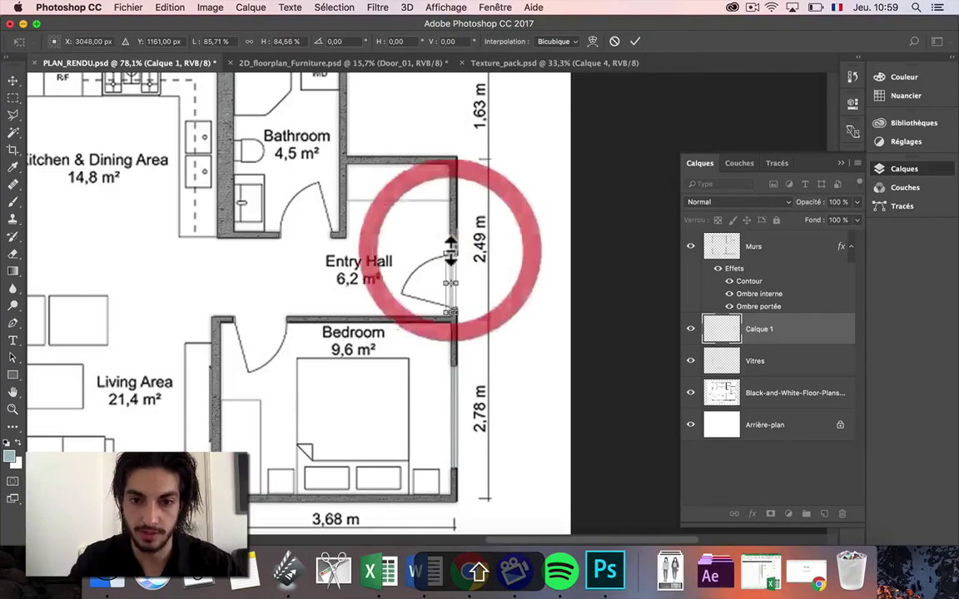
key(Return)
Rotate the white door about its lower hinge end to match the open entry door drawn on the plan
key(super+t)
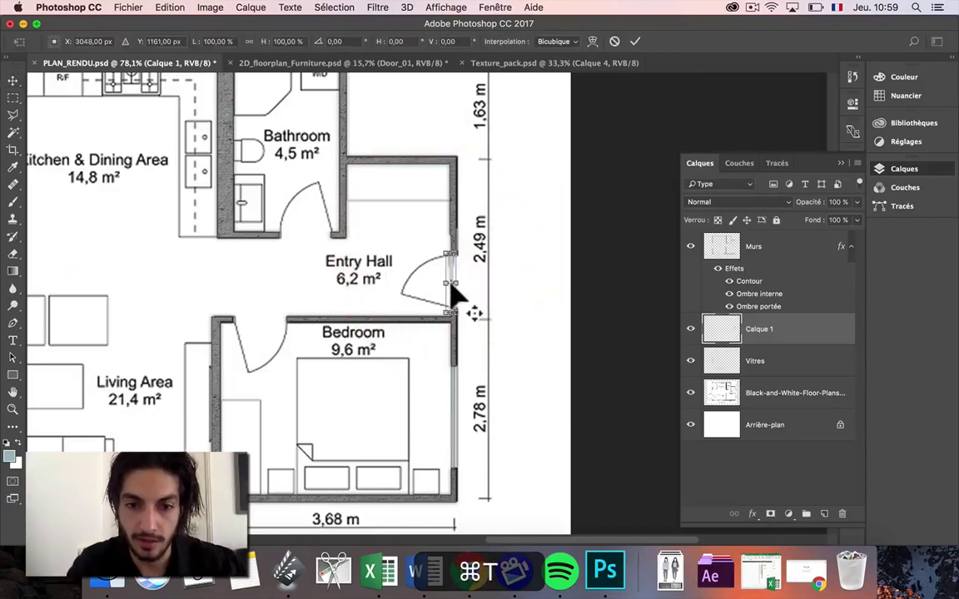
drag(451, 289, 451, 308)
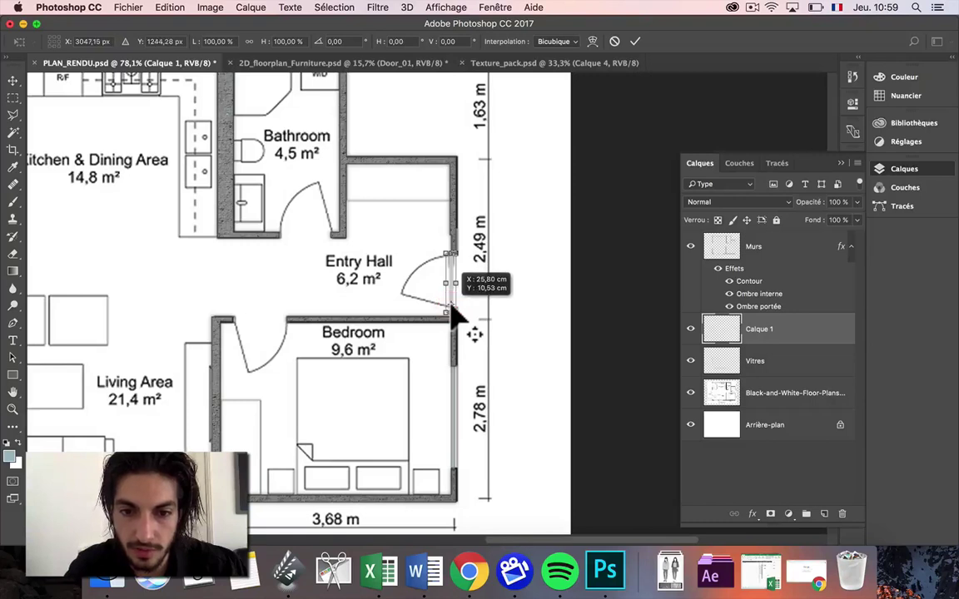
drag(467, 231, 403, 265)
key(Return)
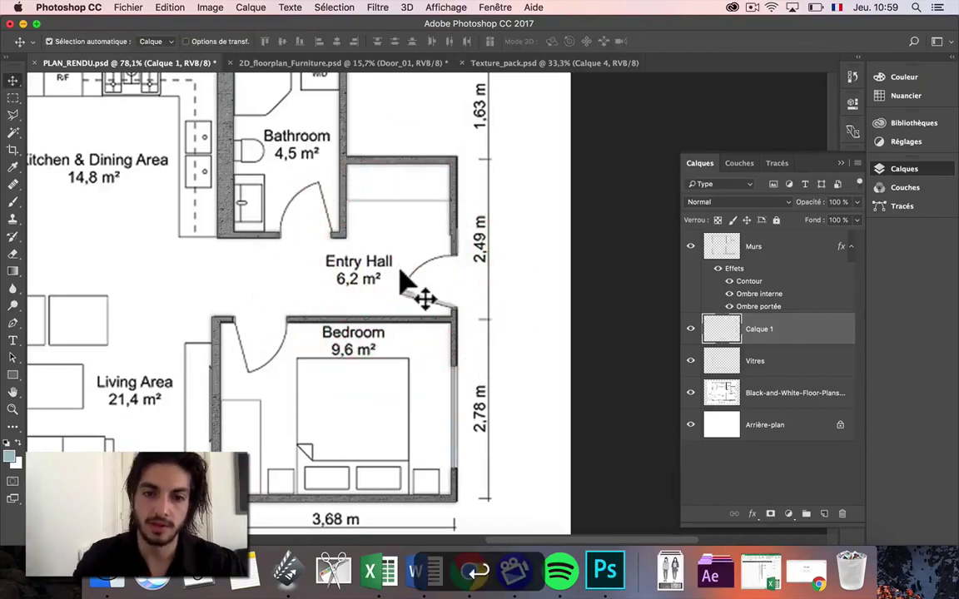
Move the white door's layer Calque 1 below Vitres and put it in a new group named PORTES
drag(786, 333, 789, 367)
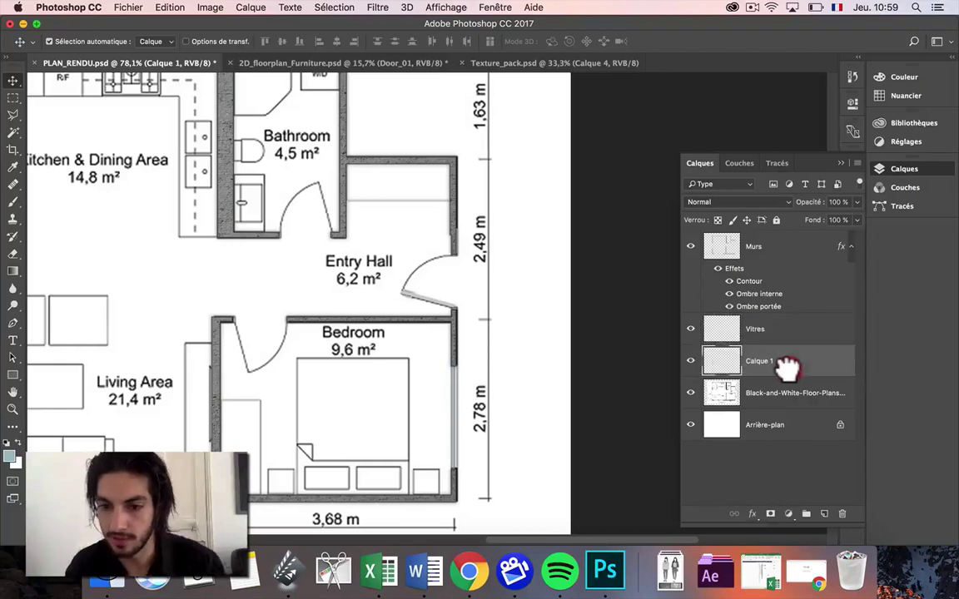
click(806, 514)
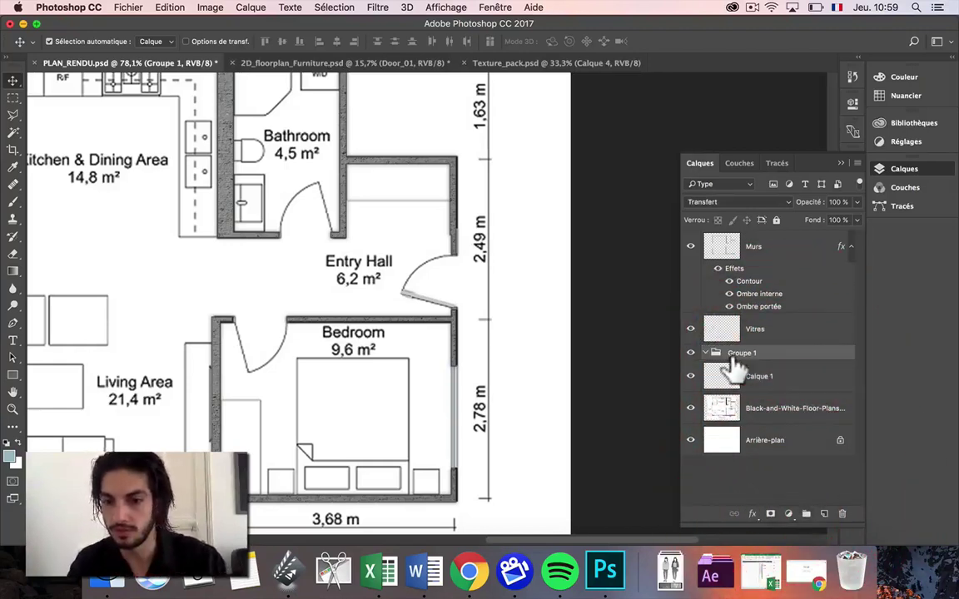
text(PO)
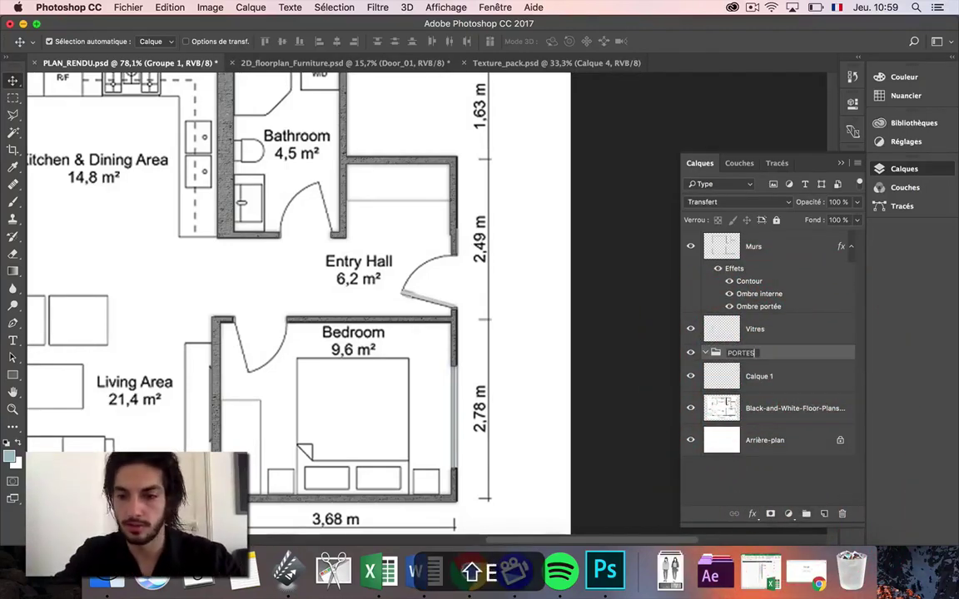
text(RTES)
key(Return)
drag(762, 384, 699, 372)
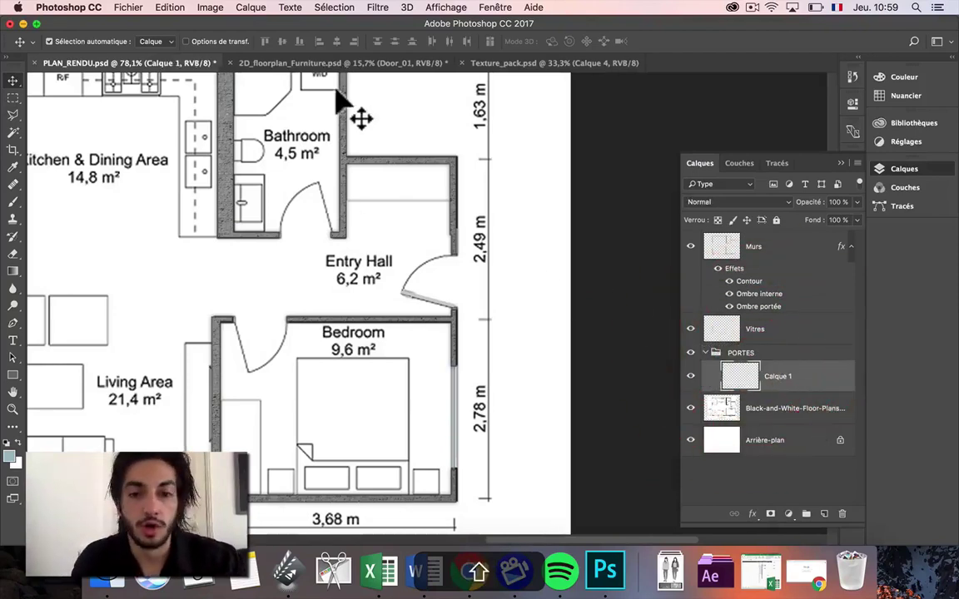
Copy the wooden door from the Door_02 layer of 2D_floorplan_Furniture.psd and return to PLAN_RENDU.psd
click(364, 60)
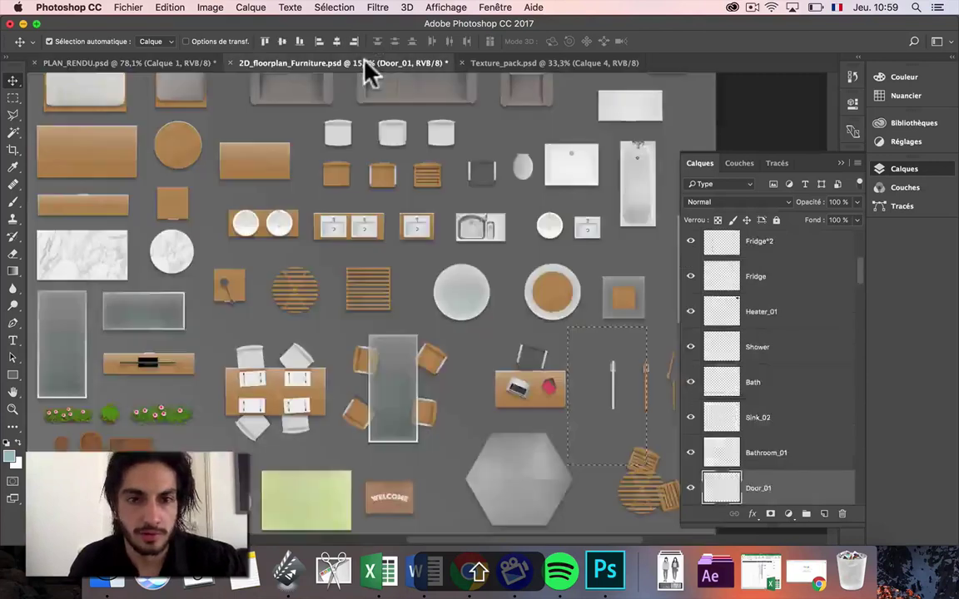
key(super)
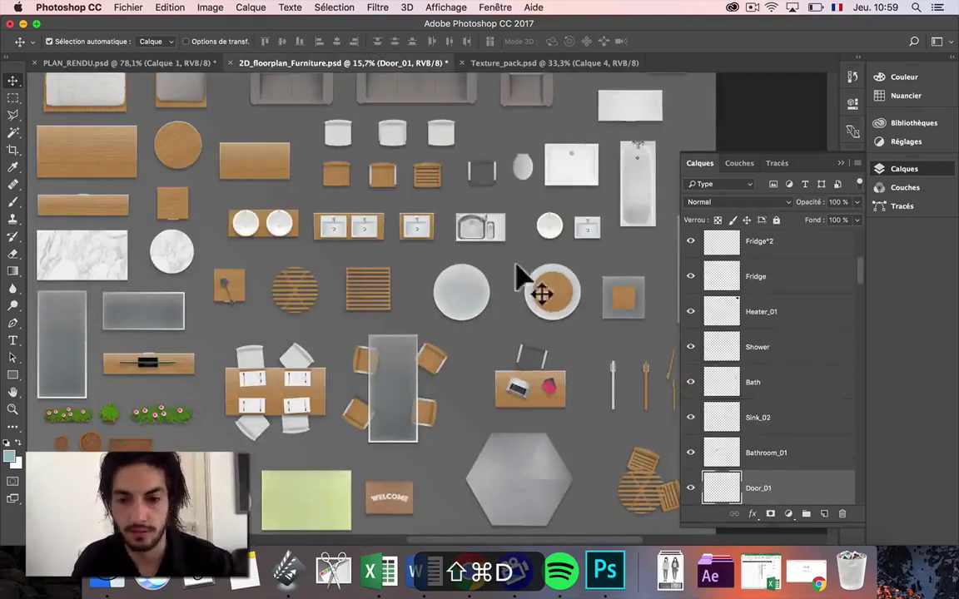
click(654, 385)
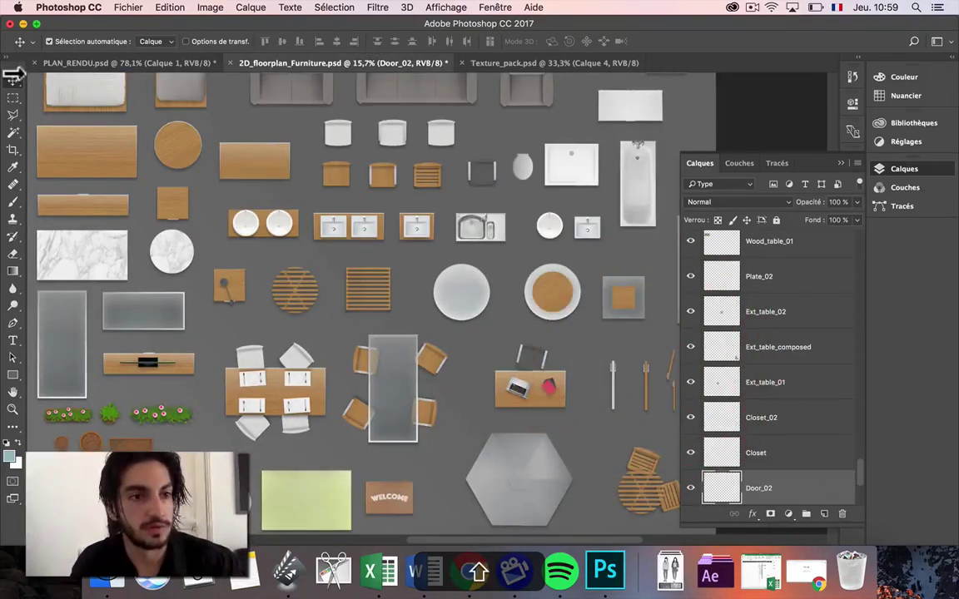
click(18, 100)
drag(620, 344, 139, 59)
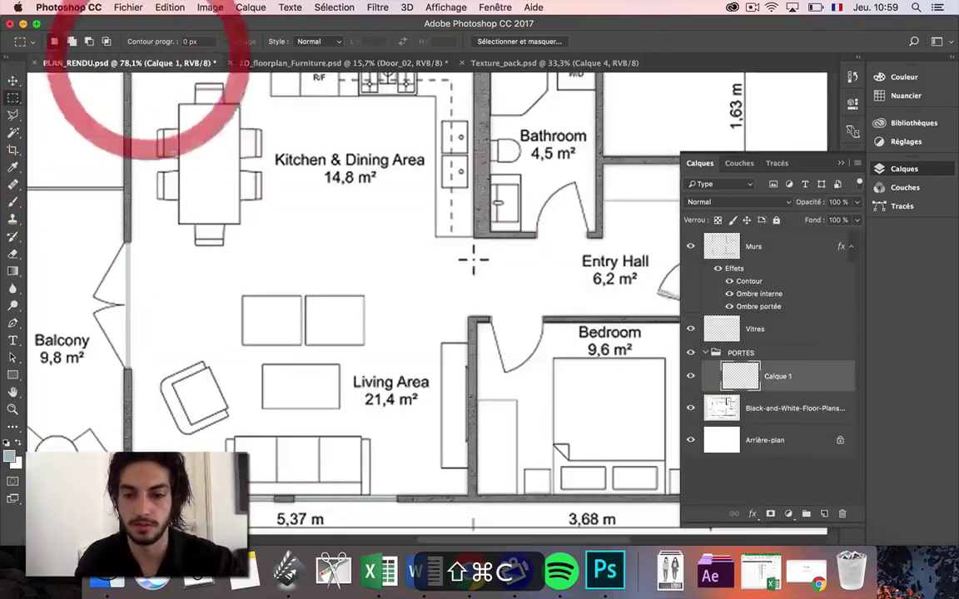
Paste the wooden door, scale it to about 24 % and rotate it about -22° over the bathroom's open door
drag(540, 319, 528, 306)
key(super+t)
drag(457, 182, 587, 200)
drag(573, 153, 587, 191)
drag(593, 240, 586, 172)
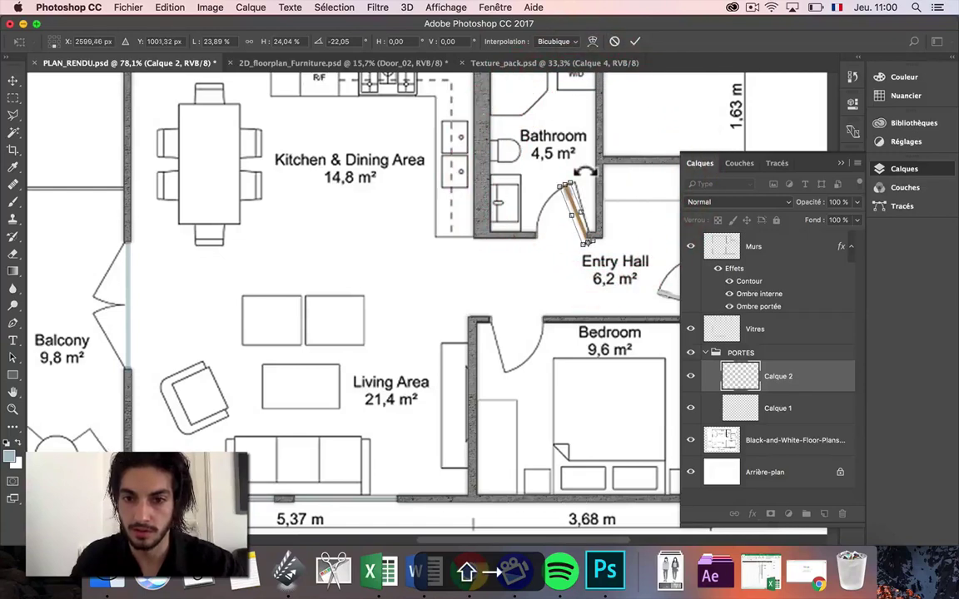
Fine-tune the wooden door's fit and position along the bathroom door line, and apply the transformation
key(Right)
key(Right)
key(Up)
key(Up)
key(Up)
drag(564, 187, 556, 188)
key(Left)
key(Left)
key(Left)
key(Up)
key(Up)
key(Up)
key(Return)
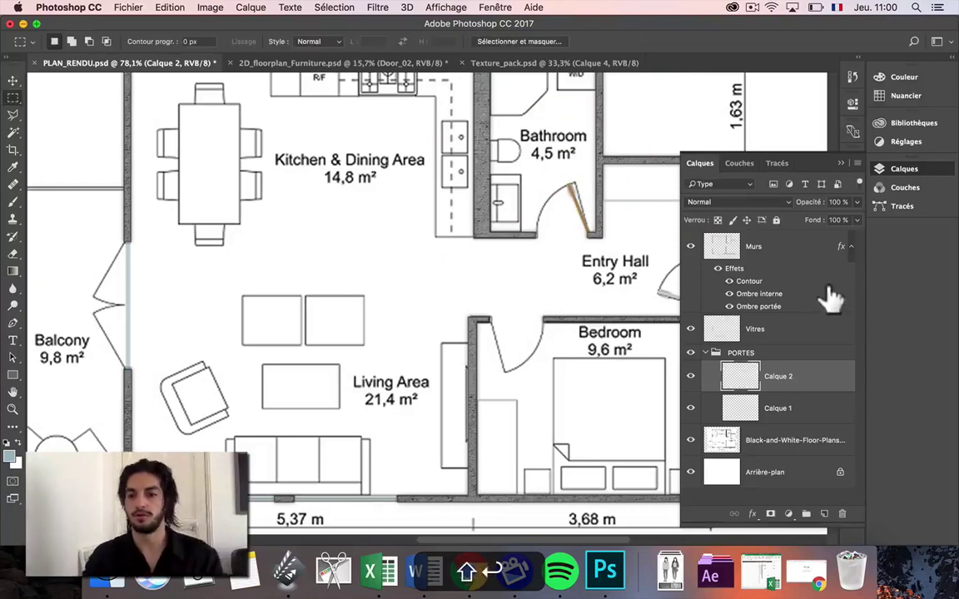
Duplicate the wooden door layer Calque 2, then move, rotate and fit the copy over the bedroom's open door
right_click(790, 379)
click(726, 437)
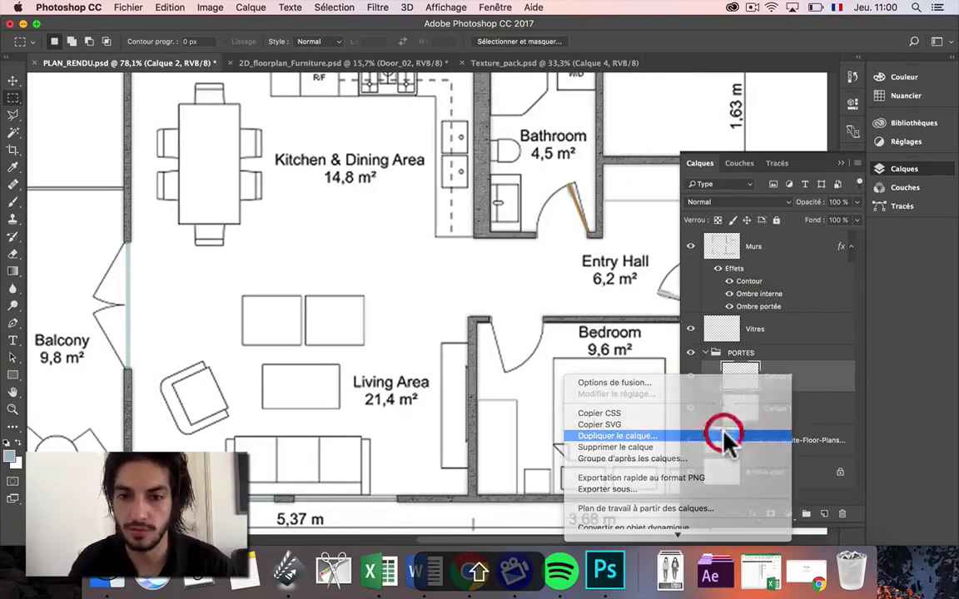
key(Return)
key(ctrl+t)
drag(581, 201, 518, 317)
key(shift+super+z)
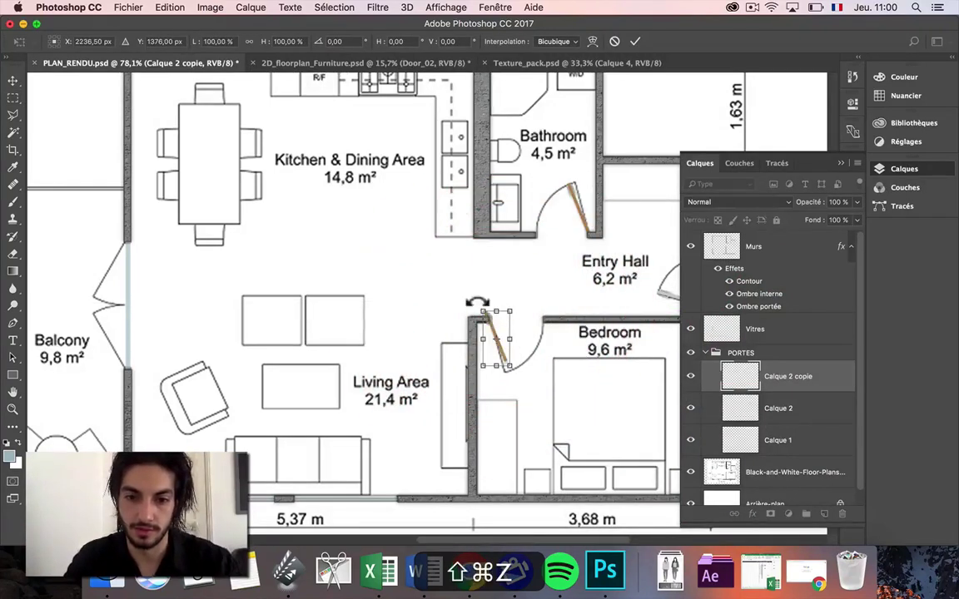
drag(602, 286, 623, 419)
drag(531, 368, 506, 360)
key(Return)
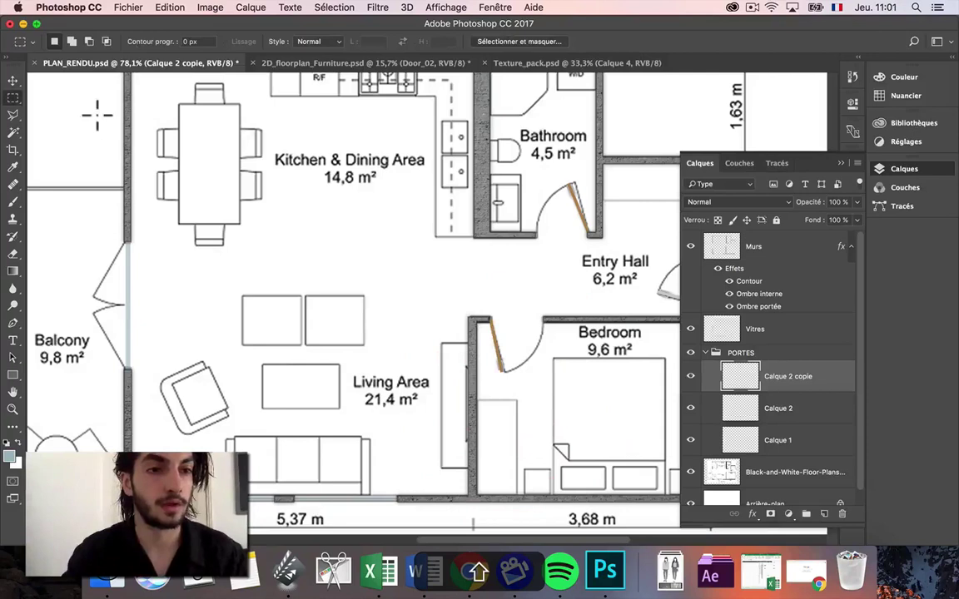
Copy the layer style of Murs and paste it onto the Vitres layer
click(13, 83)
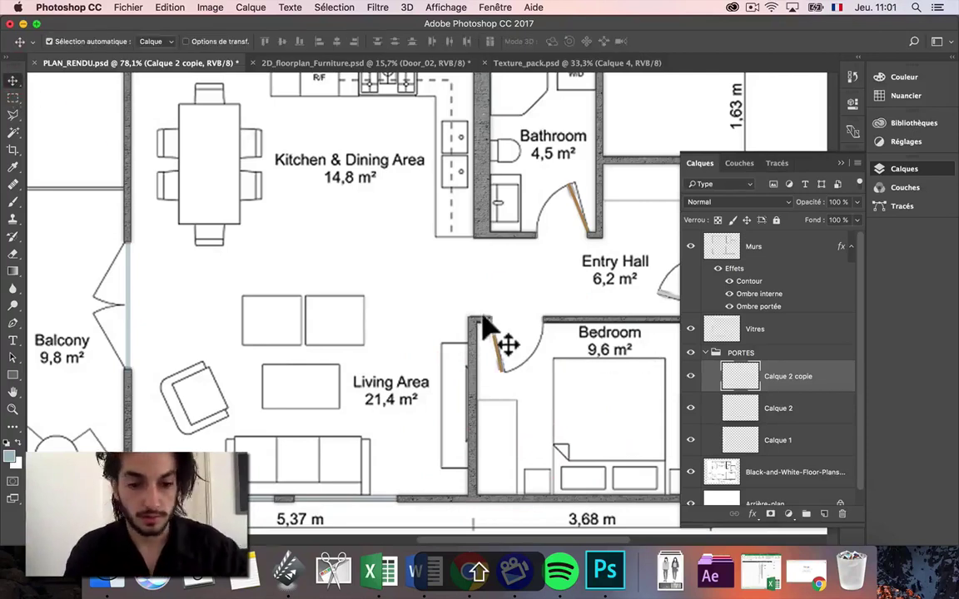
drag(420, 343, 336, 329)
drag(261, 309, 375, 321)
drag(172, 323, 248, 305)
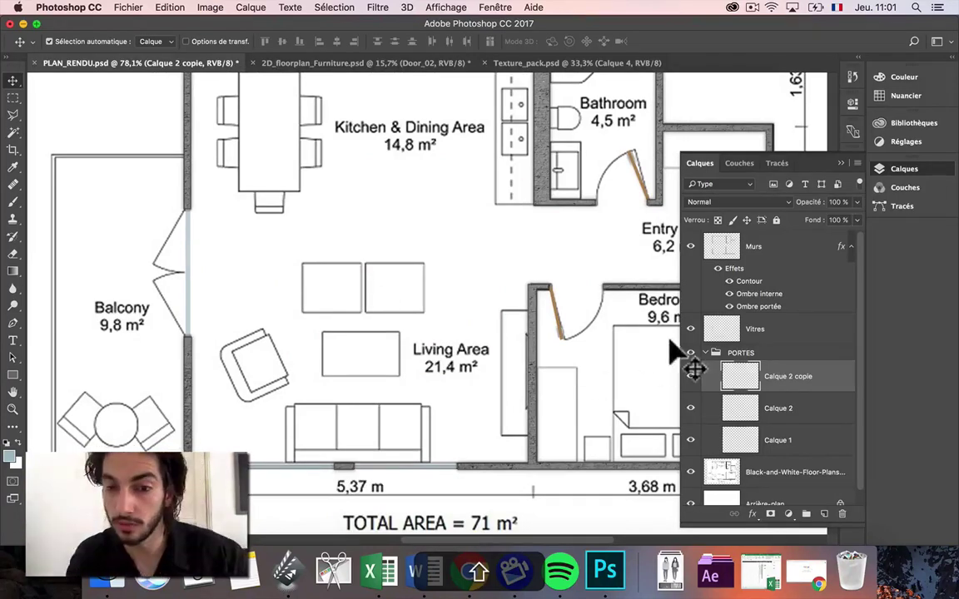
right_click(734, 269)
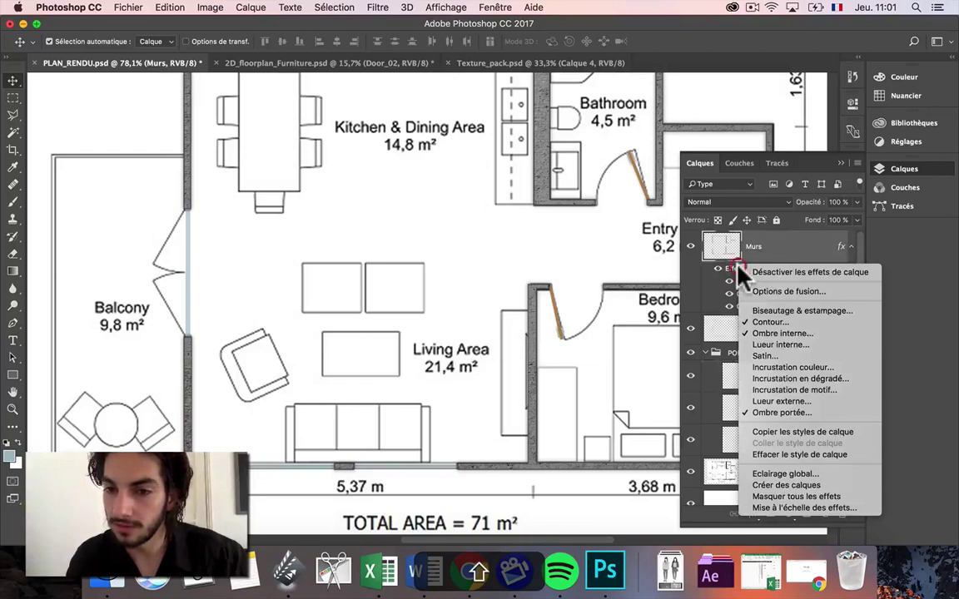
click(728, 266)
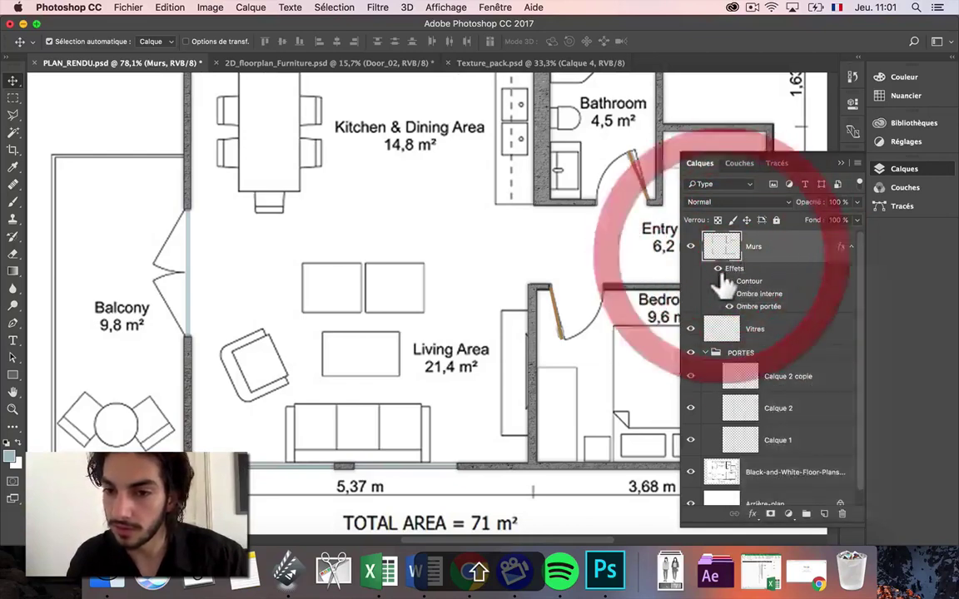
right_click(734, 271)
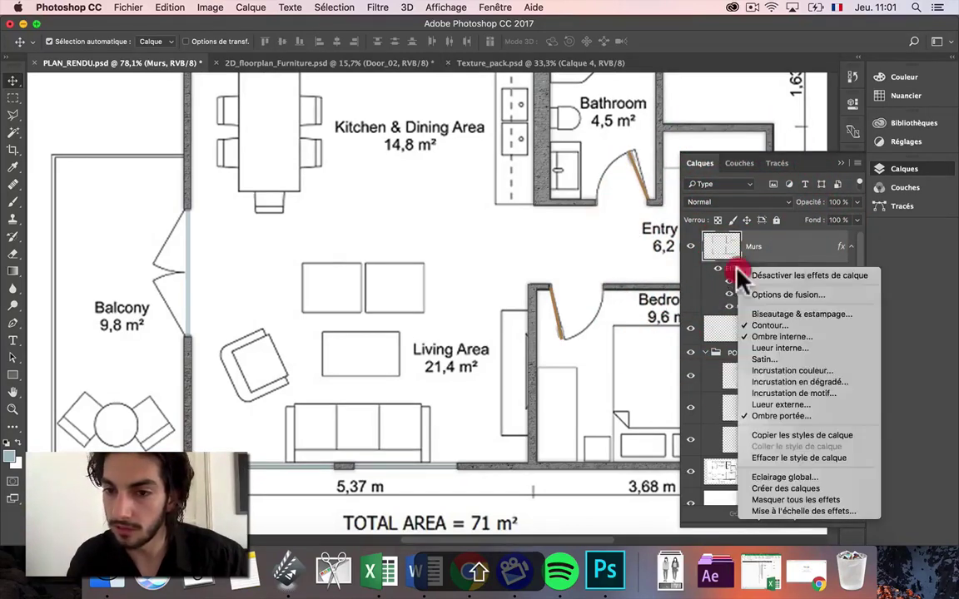
click(789, 435)
click(764, 333)
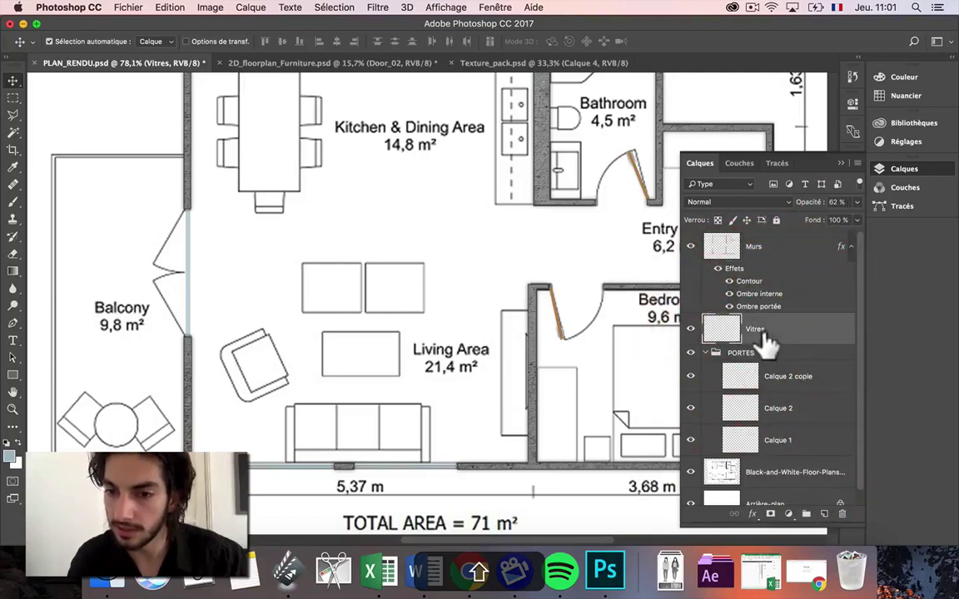
right_click(764, 333)
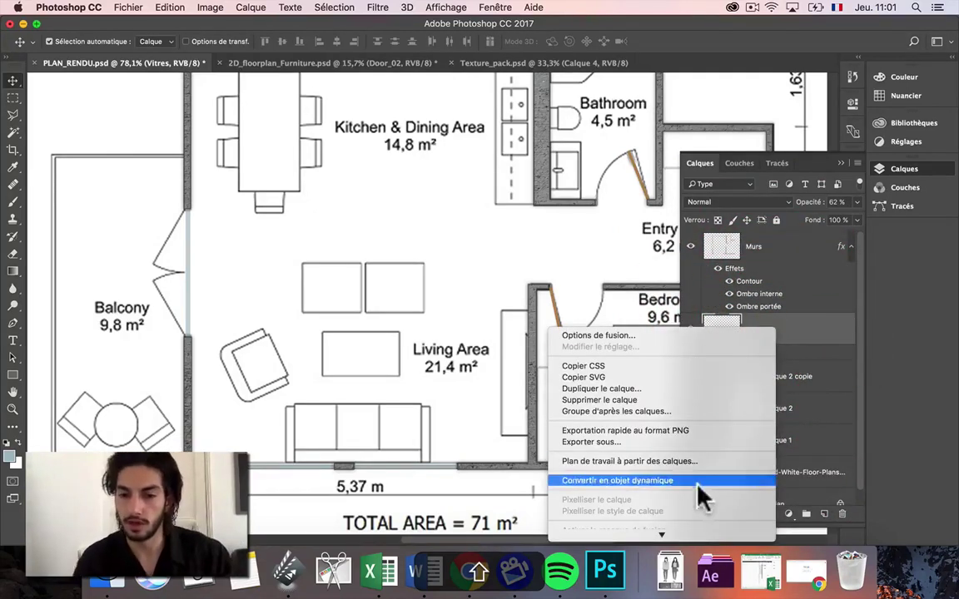
click(637, 467)
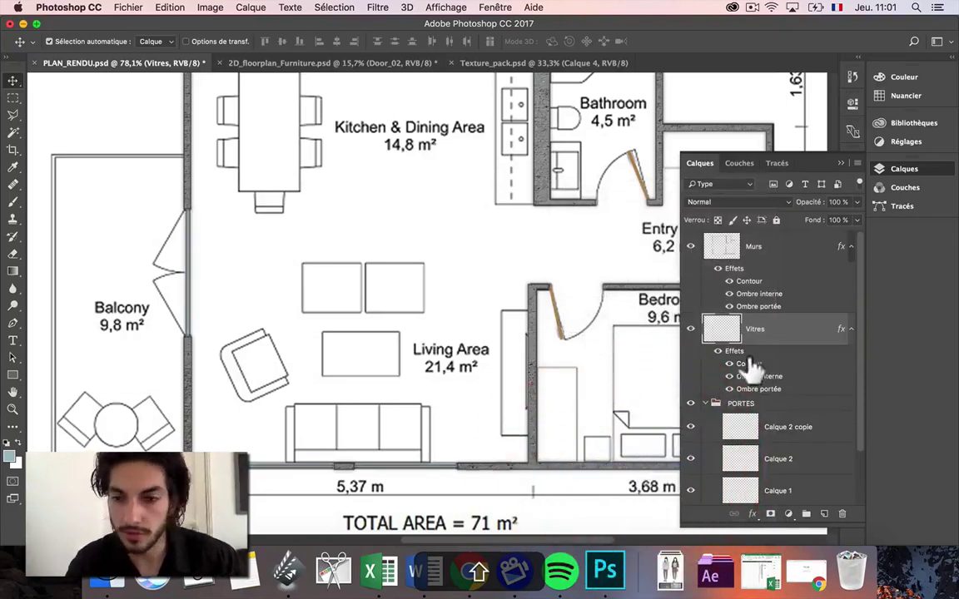
Set the colour of the Contour effect on the Vitres layer to white (ffffff)
click(729, 363)
click(730, 364)
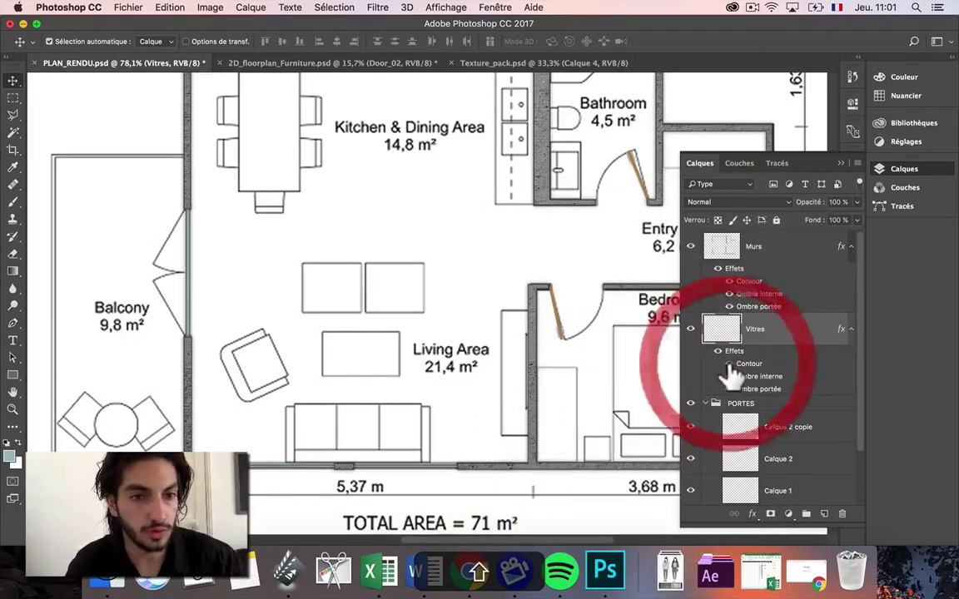
click(766, 375)
double_click(762, 364)
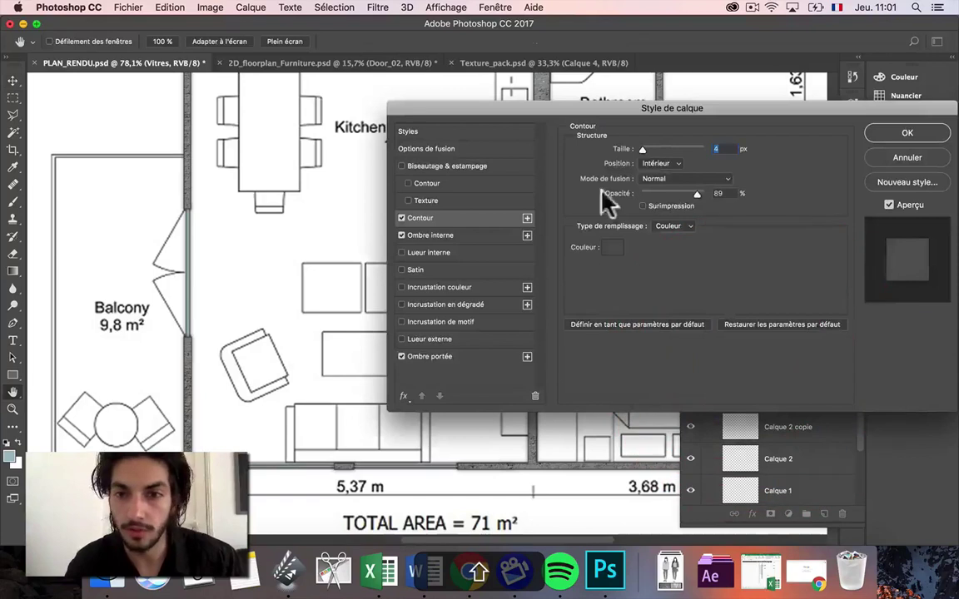
click(612, 248)
drag(546, 262, 499, 189)
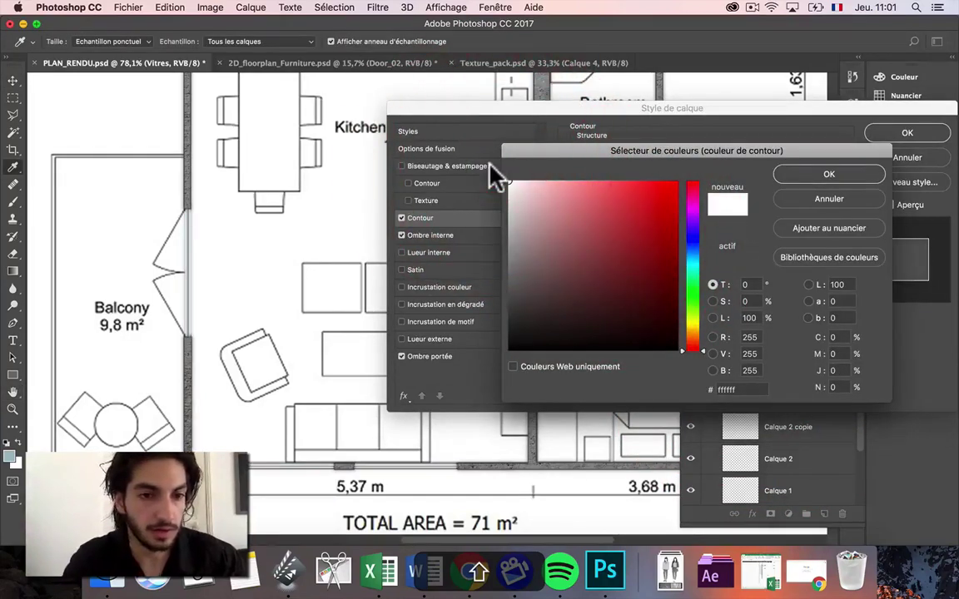
key(Return)
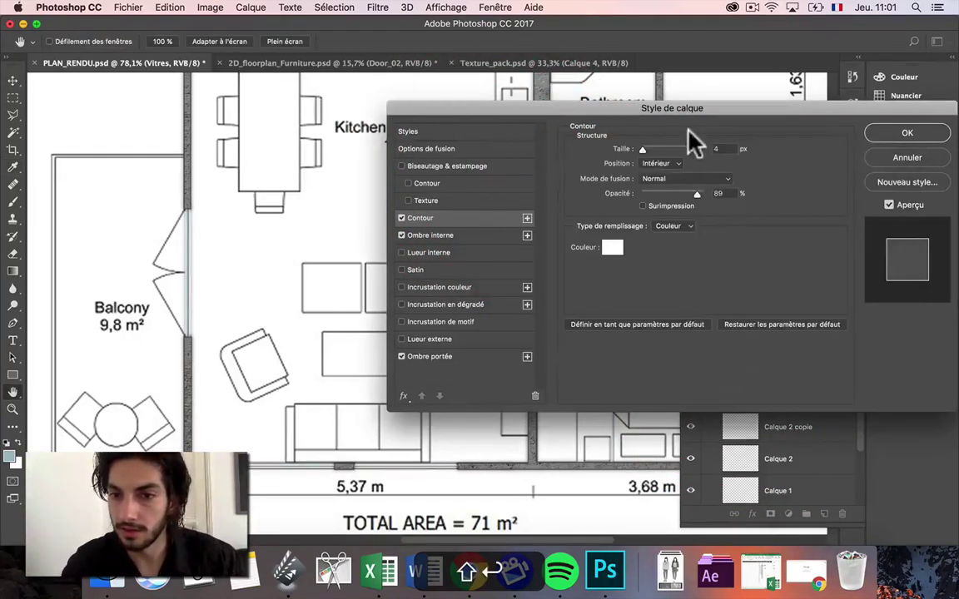
Lower the opacity of the Vitres layer's Contour effect to 39 % and apply the layer style
click(671, 192)
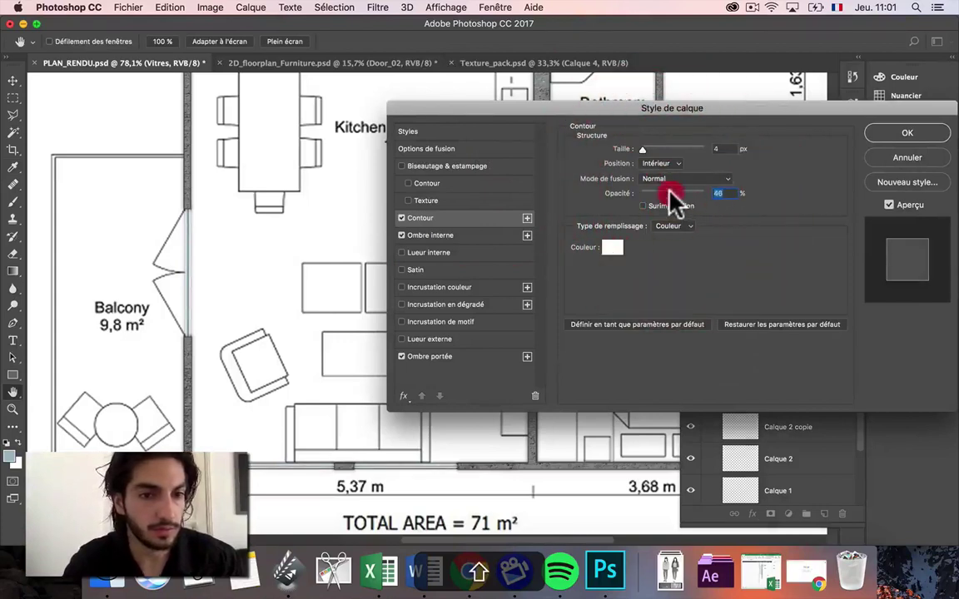
mouse_move(666, 190)
mouse_down()
mouse_move(654, 193)
mouse_move(666, 203)
mouse_up()
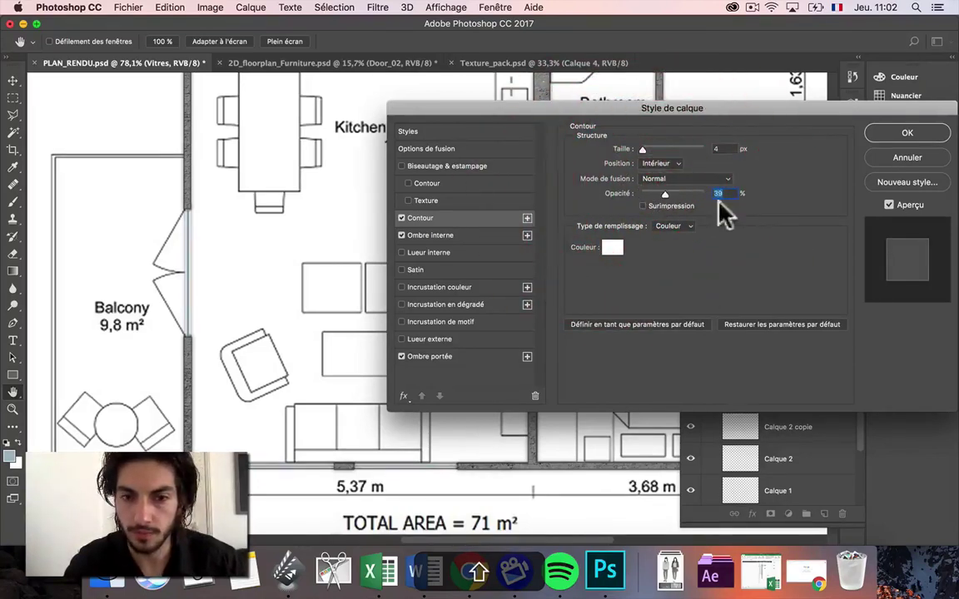
click(880, 143)
click(913, 136)
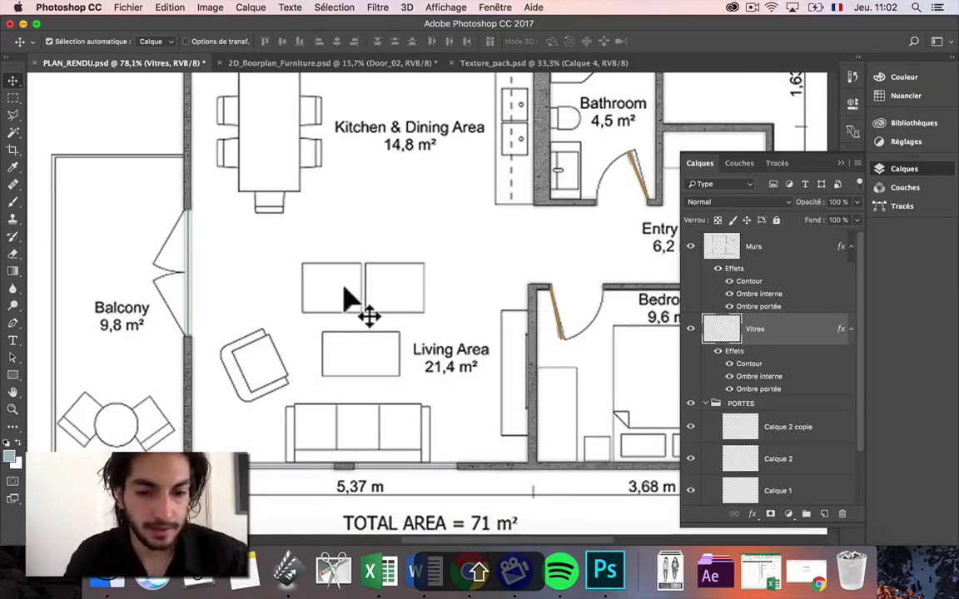
scroll(350, 292, right, 5)
scroll(345, 296, up, 4)
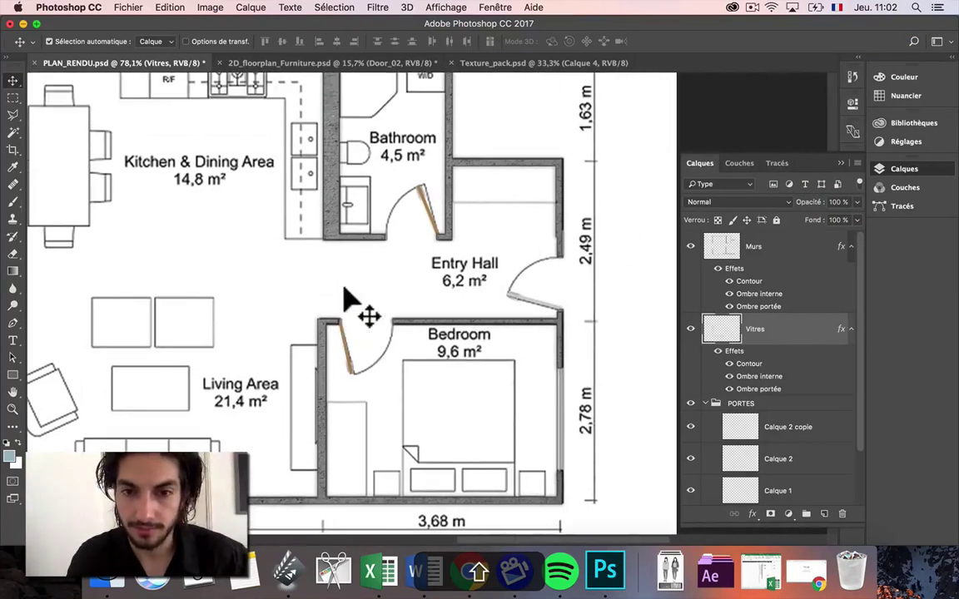
scroll(345, 295, left, 6)
scroll(345, 295, down, 3)
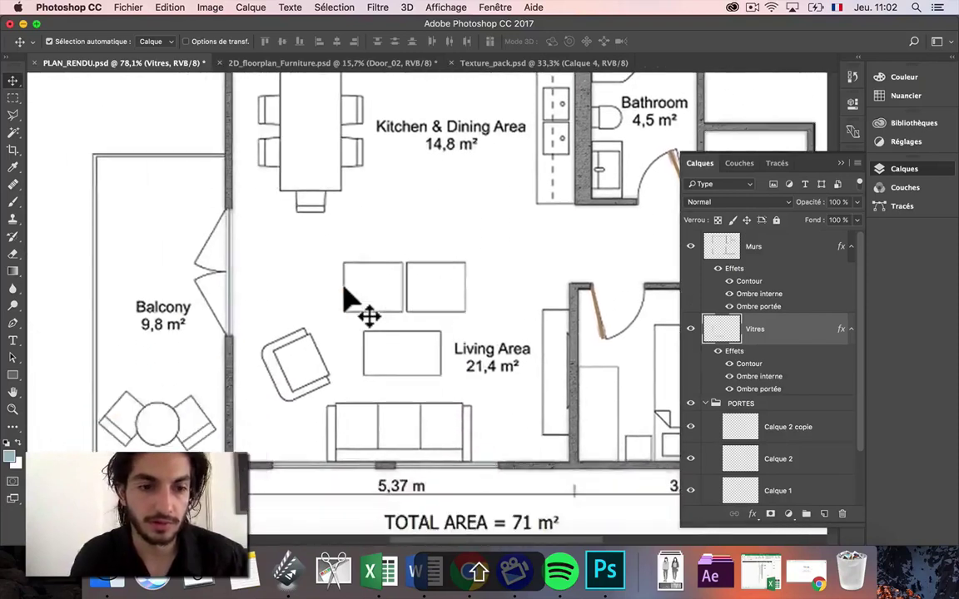
scroll(349, 300, down, 5)
scroll(349, 300, up, 1)
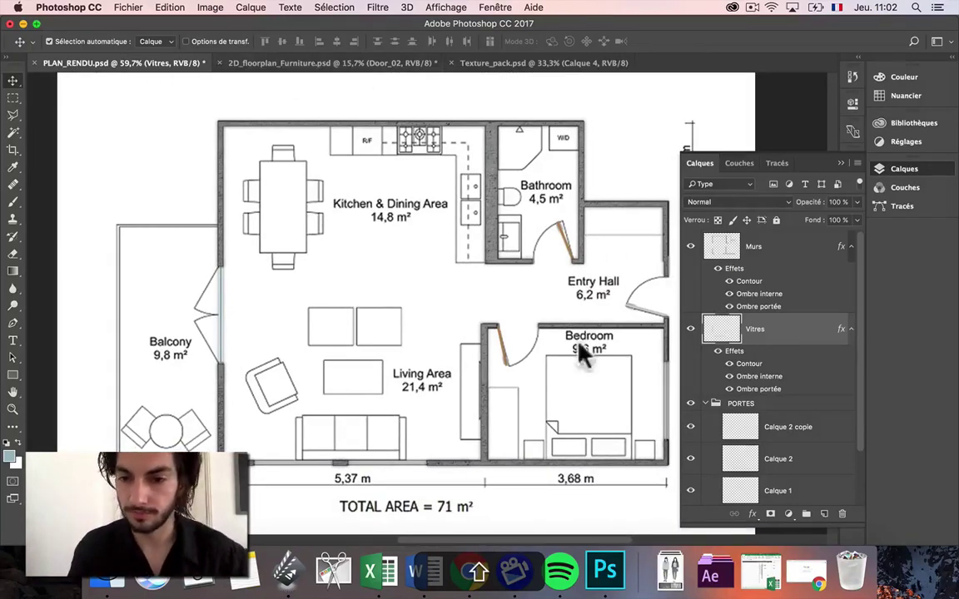
Collapse the PORTES group and put the Murs and Vitres layers in a new group named GEOMÉTRIE
click(707, 404)
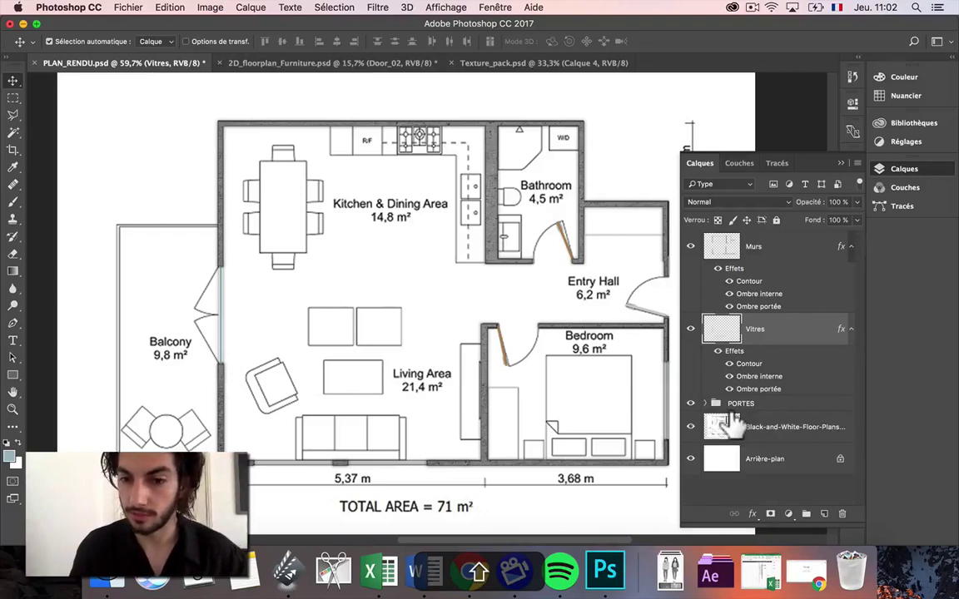
shift+click(771, 250)
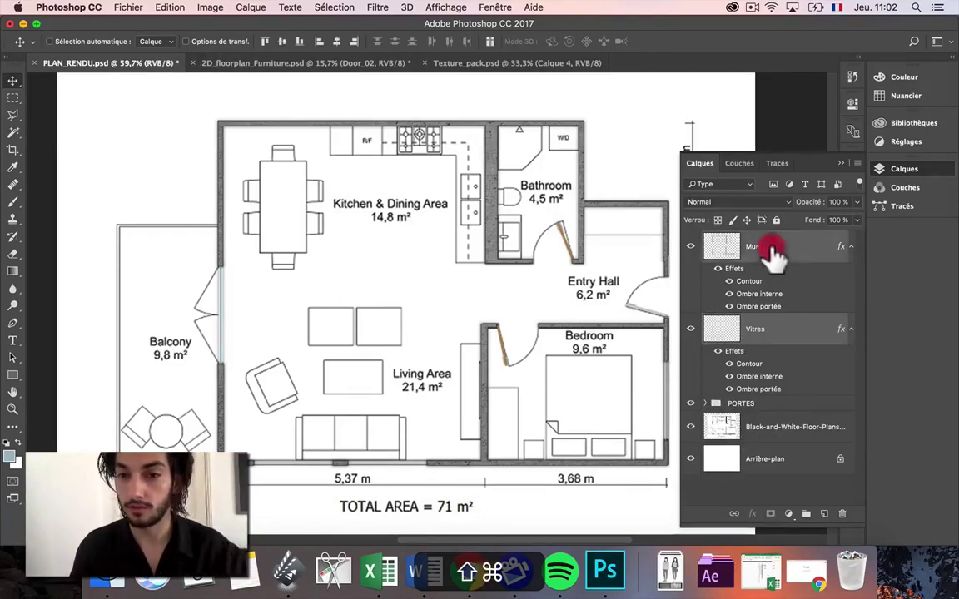
click(808, 514)
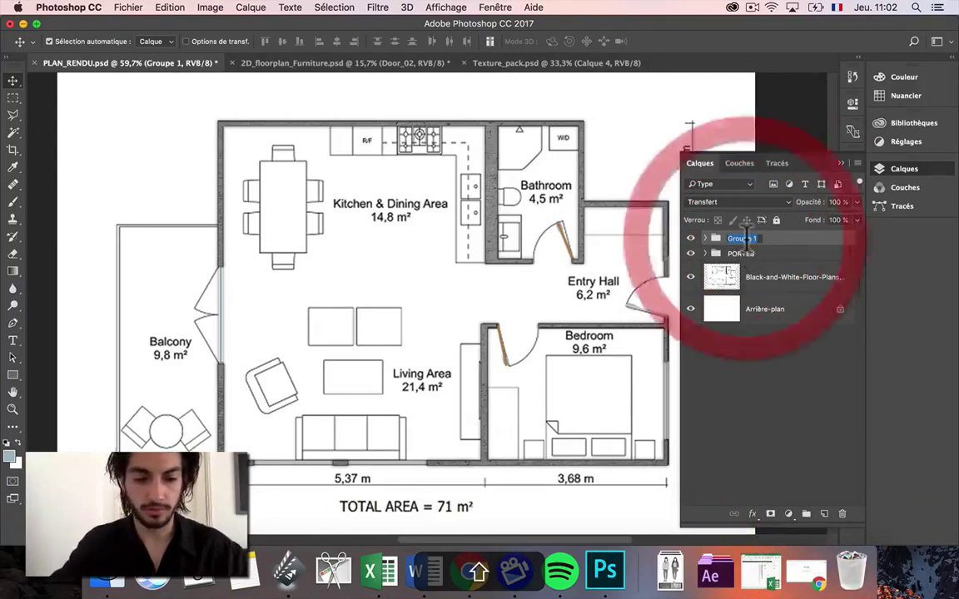
text(GEOMÉTR)
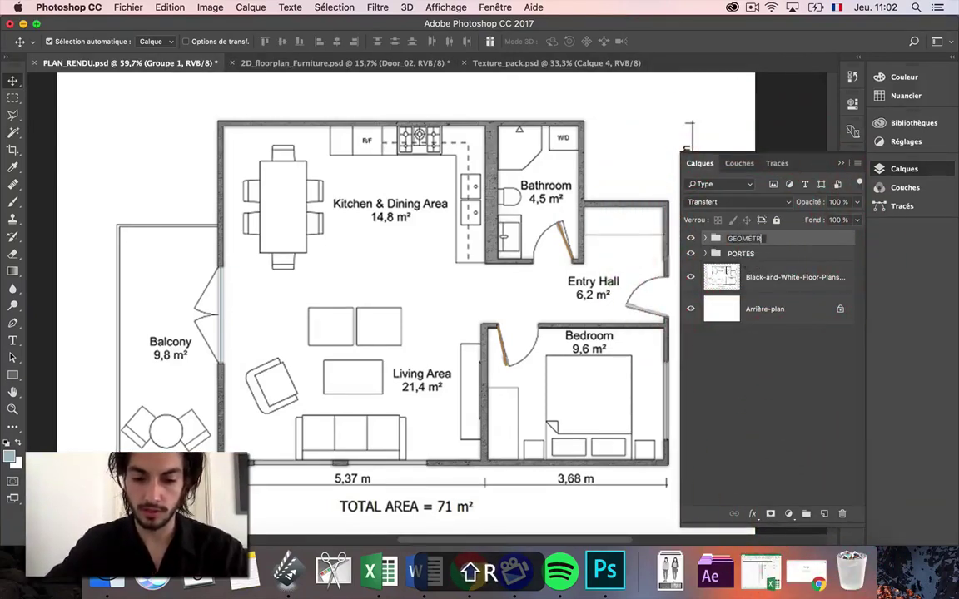
text(IE)
key(Return)
Create a new group named TEXTURES and place it directly below the PORTES group
click(741, 253)
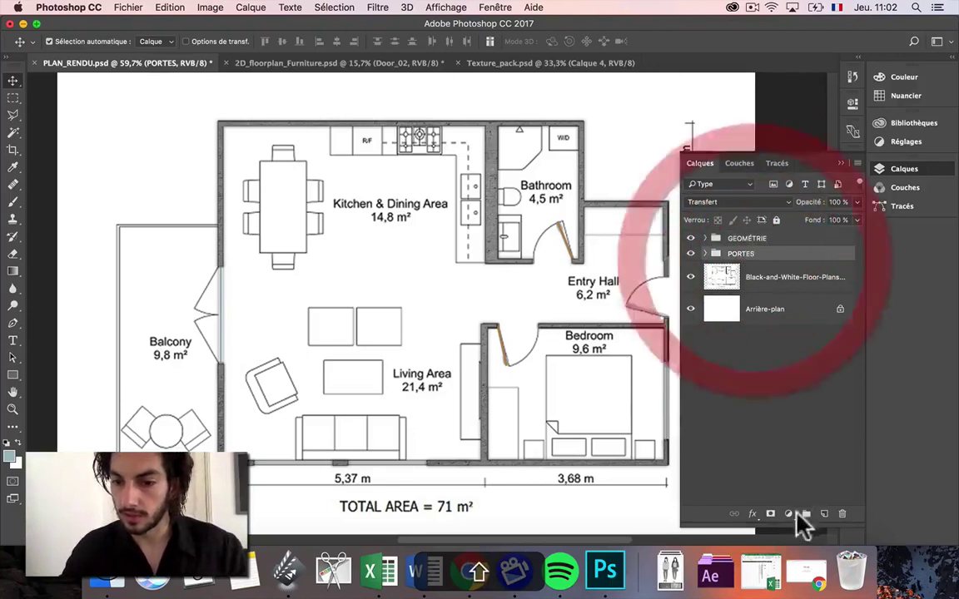
click(805, 514)
drag(749, 253, 743, 281)
double_click(743, 270)
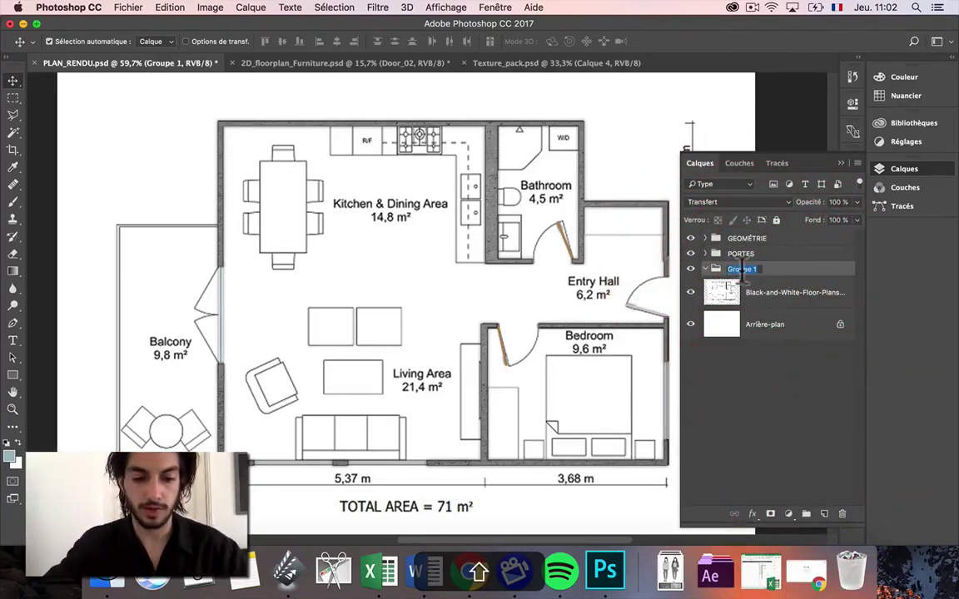
text(TEXTURES)
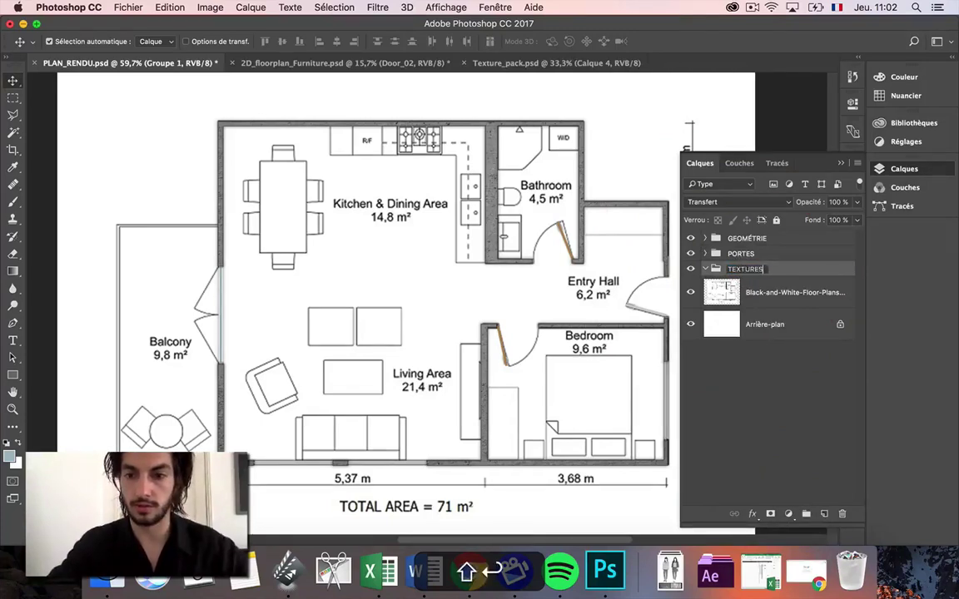
key(Return)
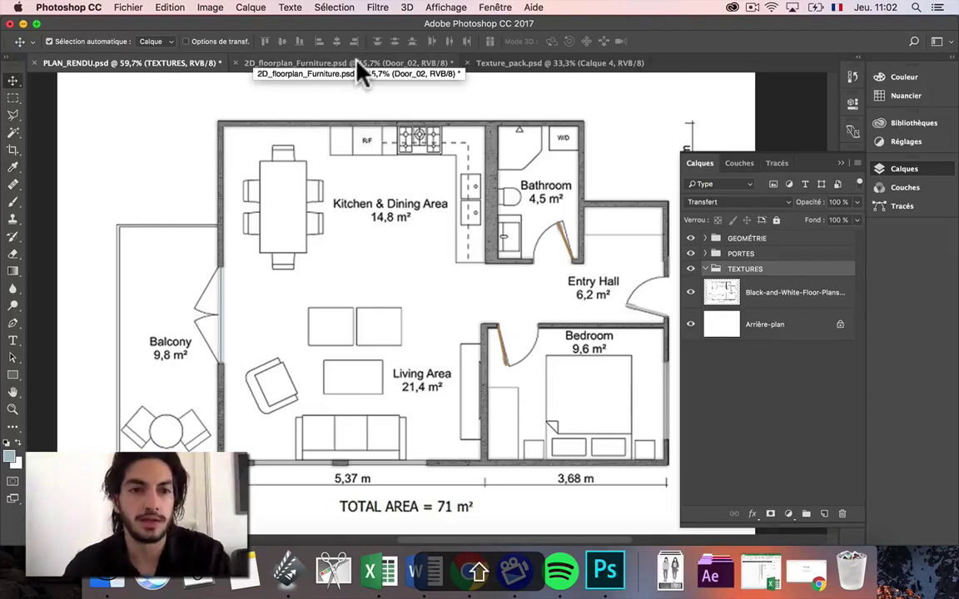
Switch to Texture_pack.psd, hide the concrete layer Calque 4 and select the light wood layer Calque 1 copie 19
click(510, 63)
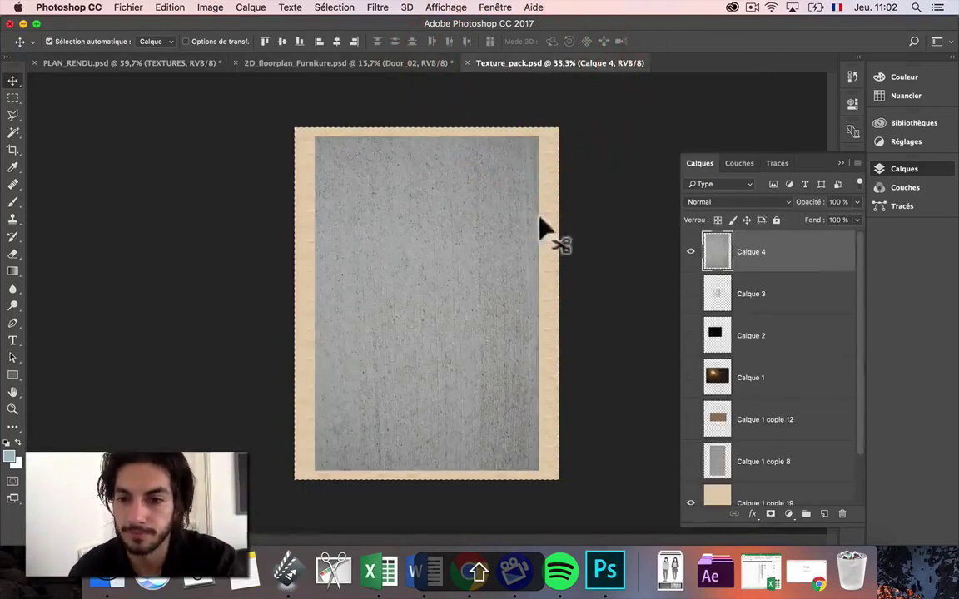
click(690, 251)
scroll(706, 353, down, 2)
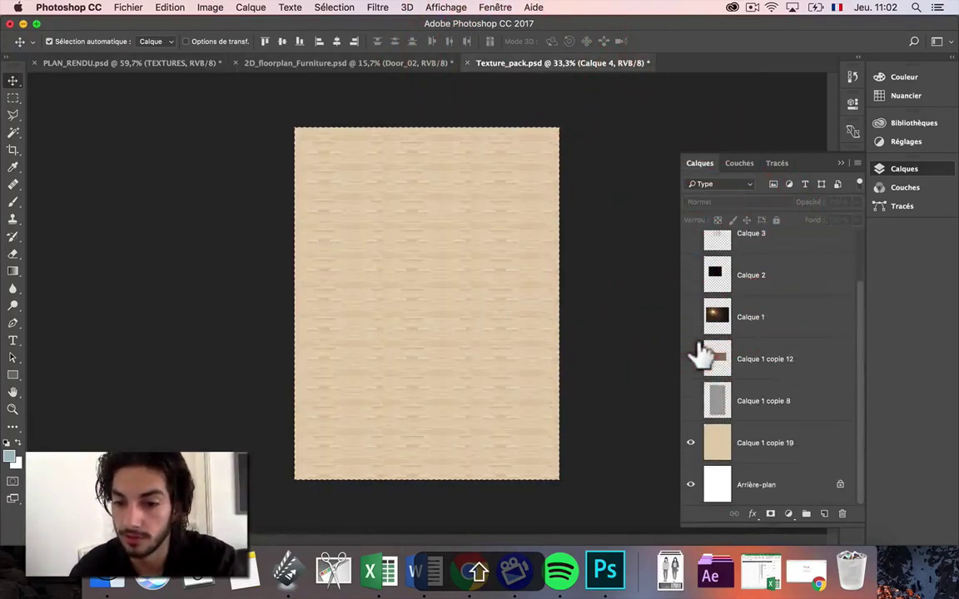
click(690, 443)
click(690, 443)
click(723, 446)
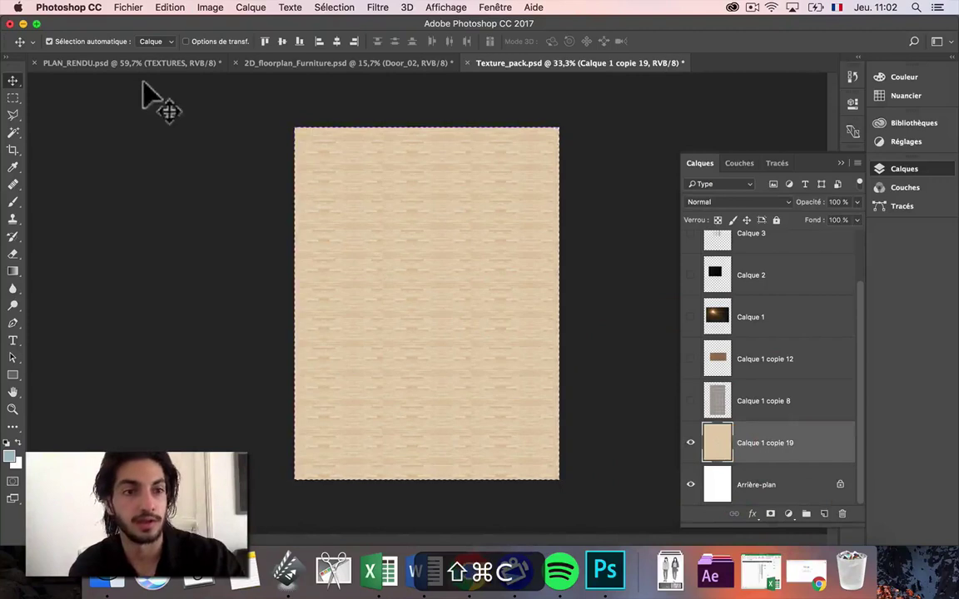
Copy the entire light wood texture and paste it into the TEXTURES group of PLAN_RENDU.psd
click(114, 45)
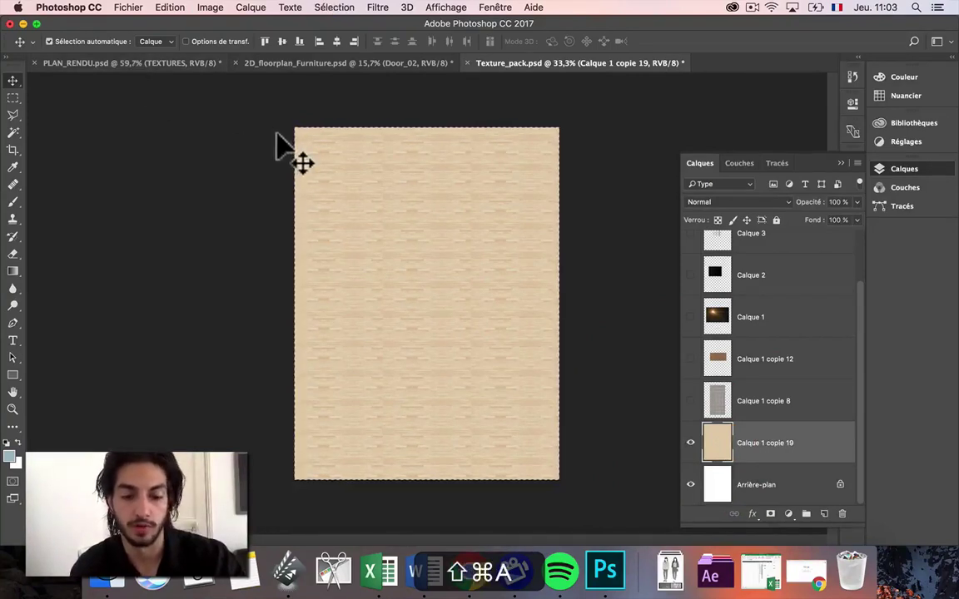
click(132, 63)
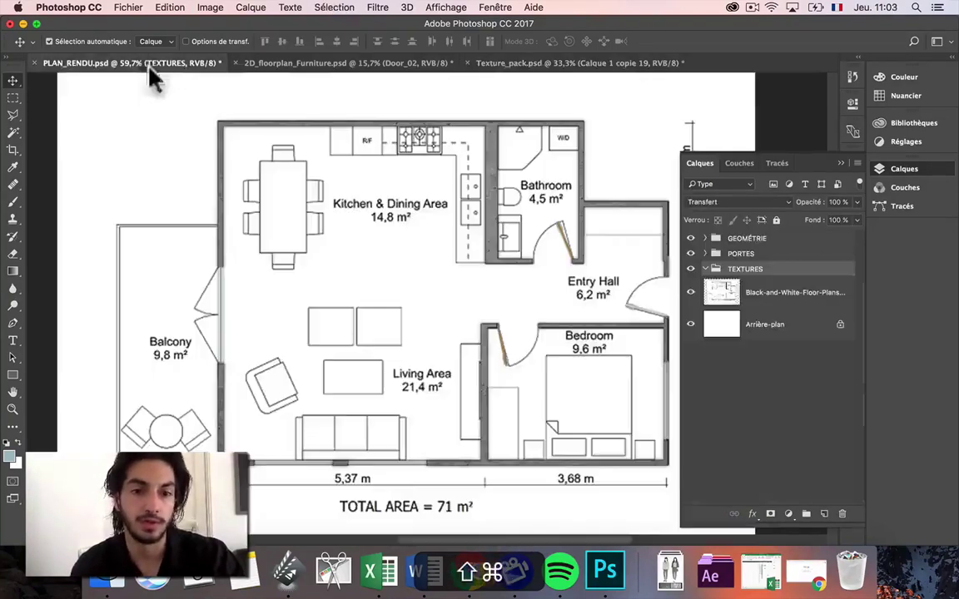
key(shift+super+v)
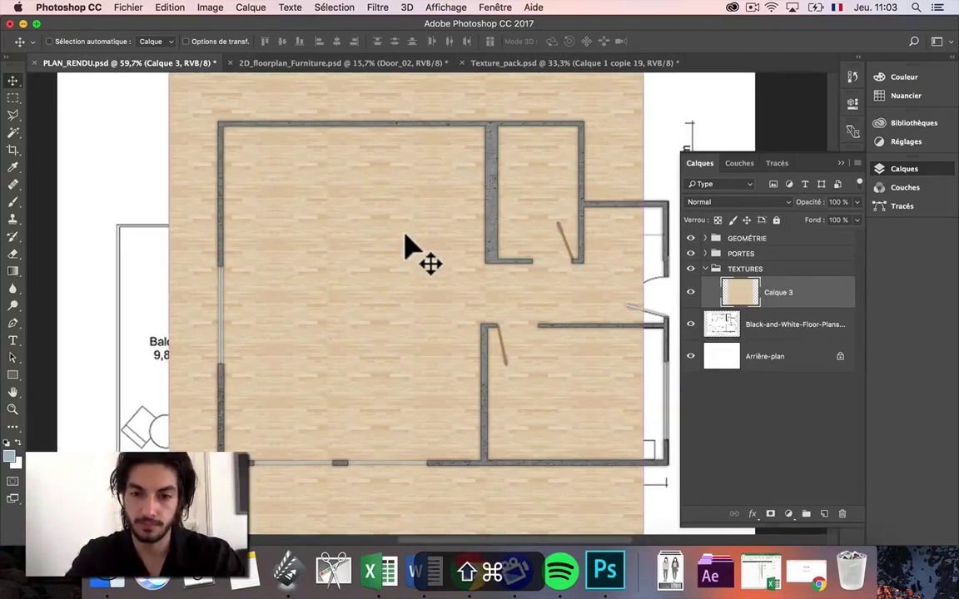
key(super+minus)
key(super+t)
drag(212, 94, 306, 142)
key(Return)
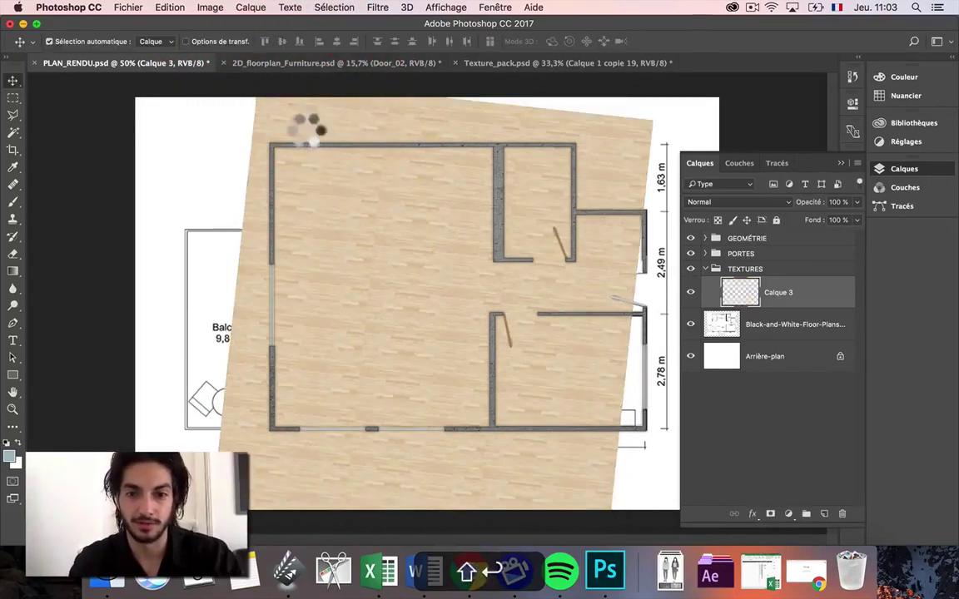
key(shift+super+z)
Reposition the wood texture, keeping it unrotated, so it covers the whole interior of the apartment
key(super+t)
drag(309, 117, 325, 120)
key(Return)
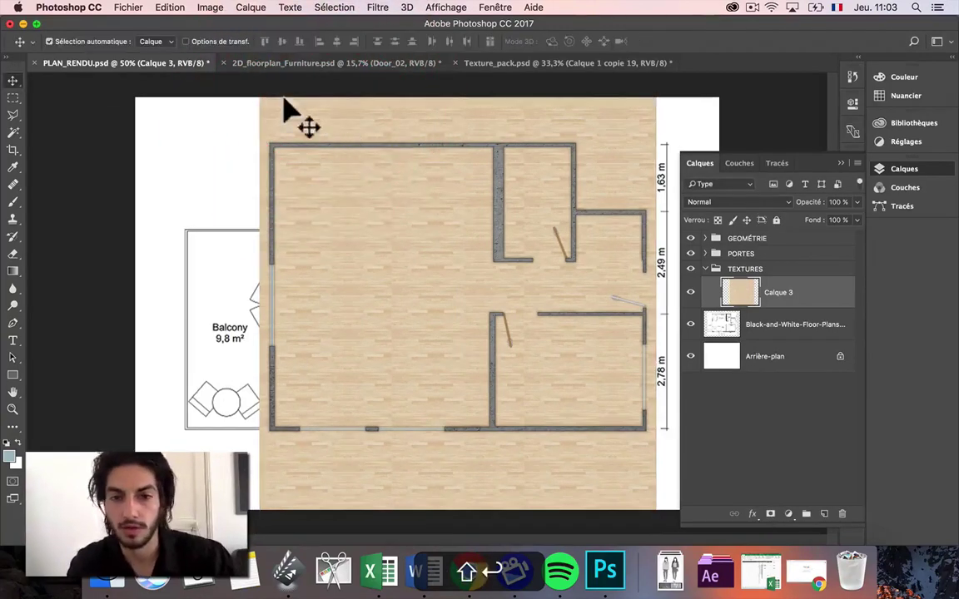
Cut away the wood texture extending beyond the apartment's left outer wall and below its bottom wall
click(13, 98)
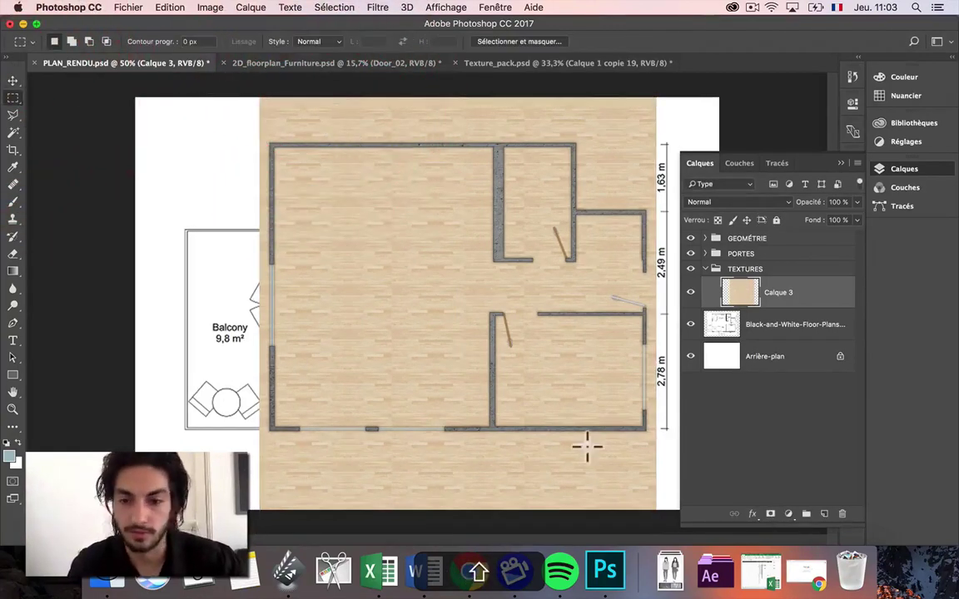
drag(225, 98, 274, 552)
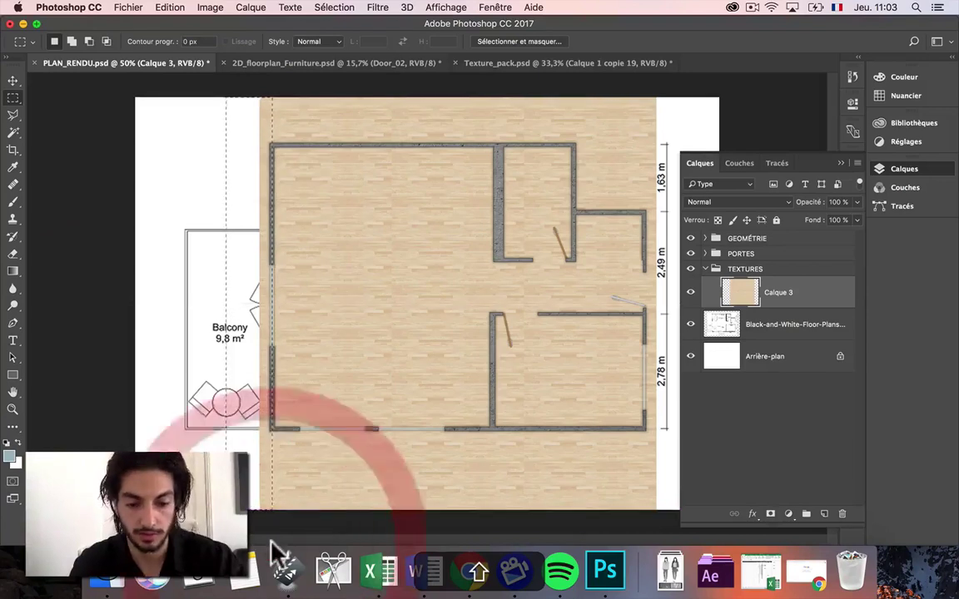
key(super+x)
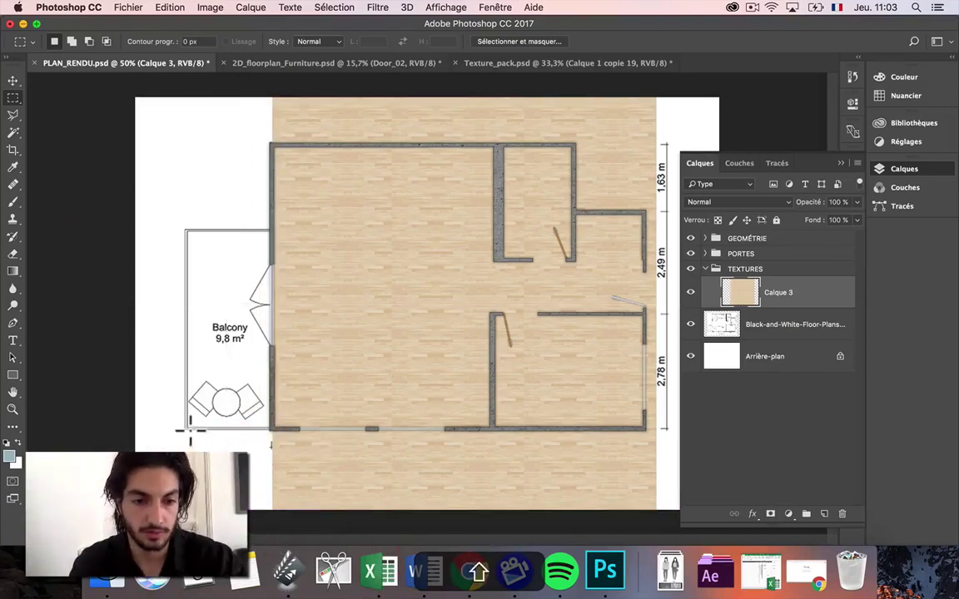
drag(191, 428, 733, 542)
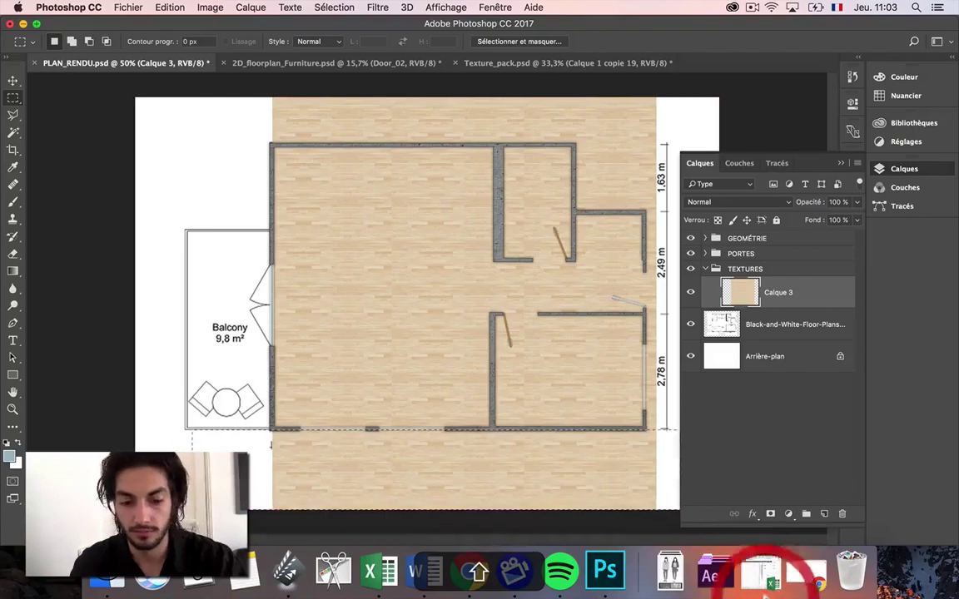
key(super+x)
Cut away the wood texture beyond the right and top outer walls, including the upper-right corner outside the bathroom and entry hall
drag(674, 96, 642, 520)
key(super+x)
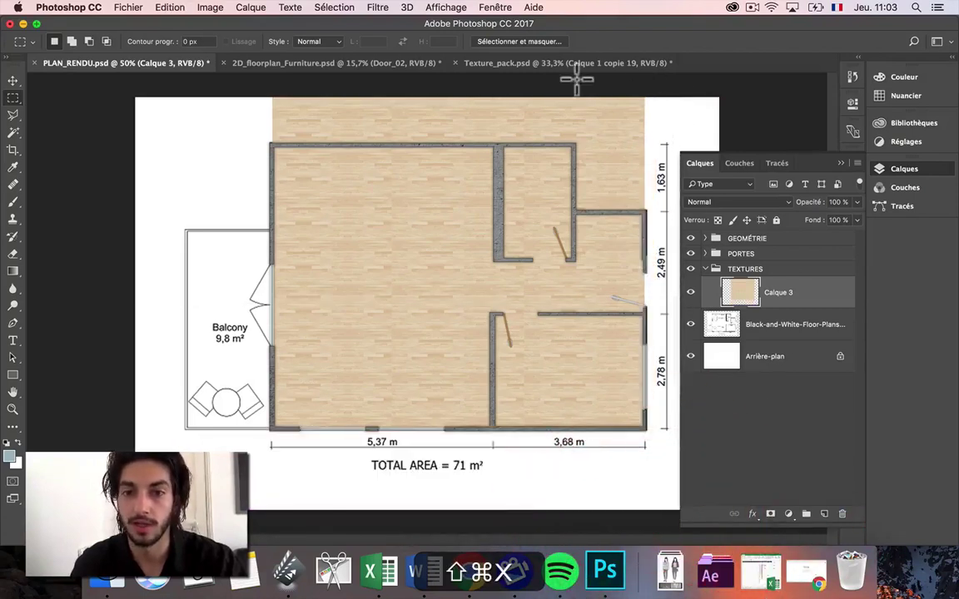
drag(656, 86, 222, 143)
key(super+x)
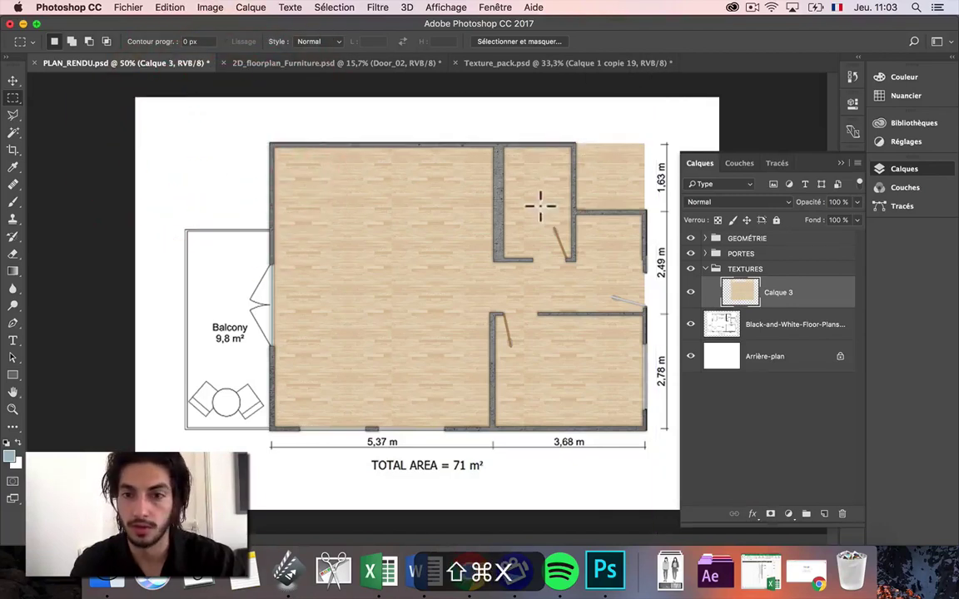
drag(577, 139, 648, 213)
key(super+x)
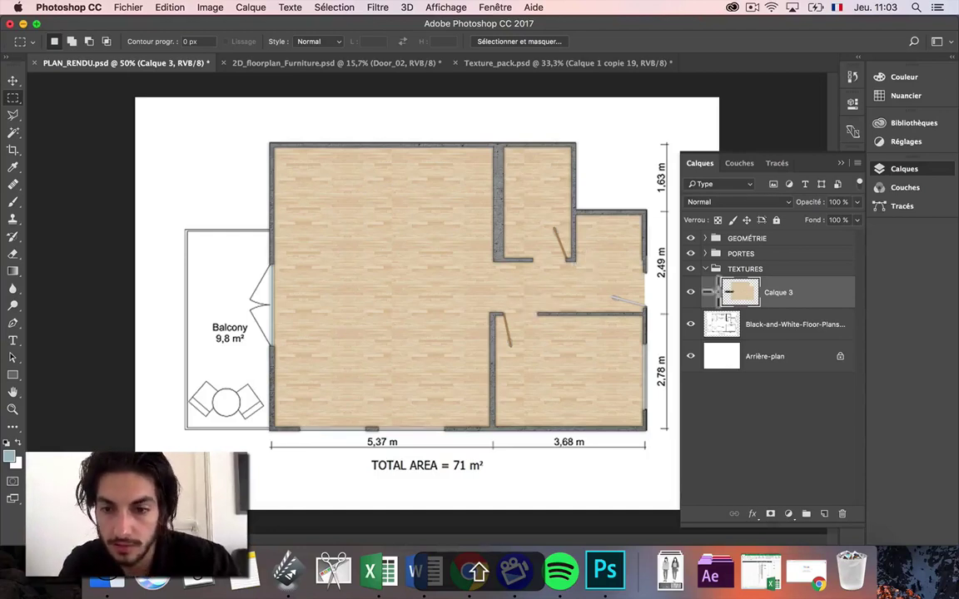
Place the black-and-white floor plan layer above the GEOMÉTRIE group, with blend mode Produit and 28% opacity
alt+click(690, 324)
alt+click(690, 324)
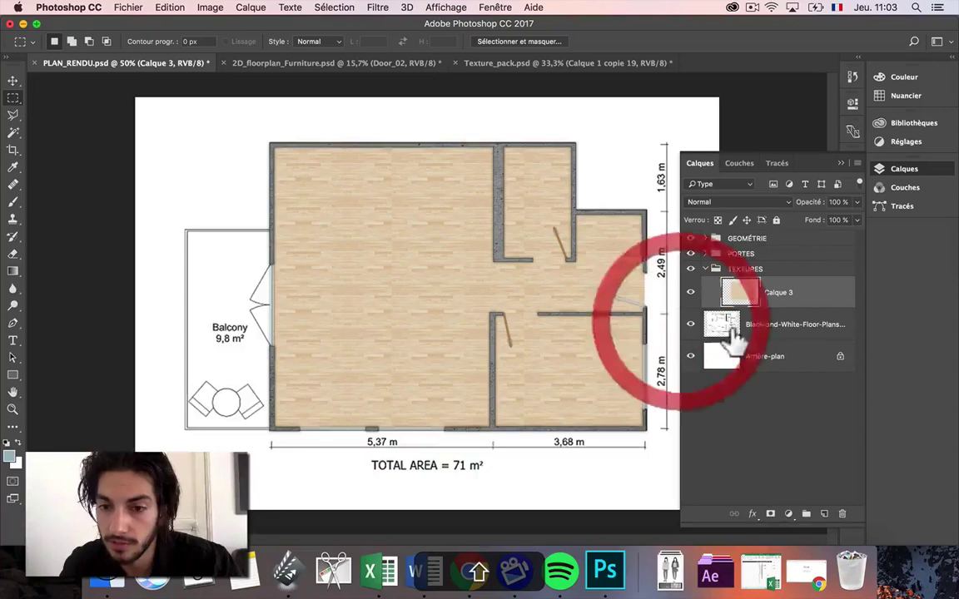
mouse_move(781, 338)
mouse_down()
mouse_move(775, 227)
mouse_move(762, 235)
mouse_move(760, 226)
mouse_up()
click(724, 203)
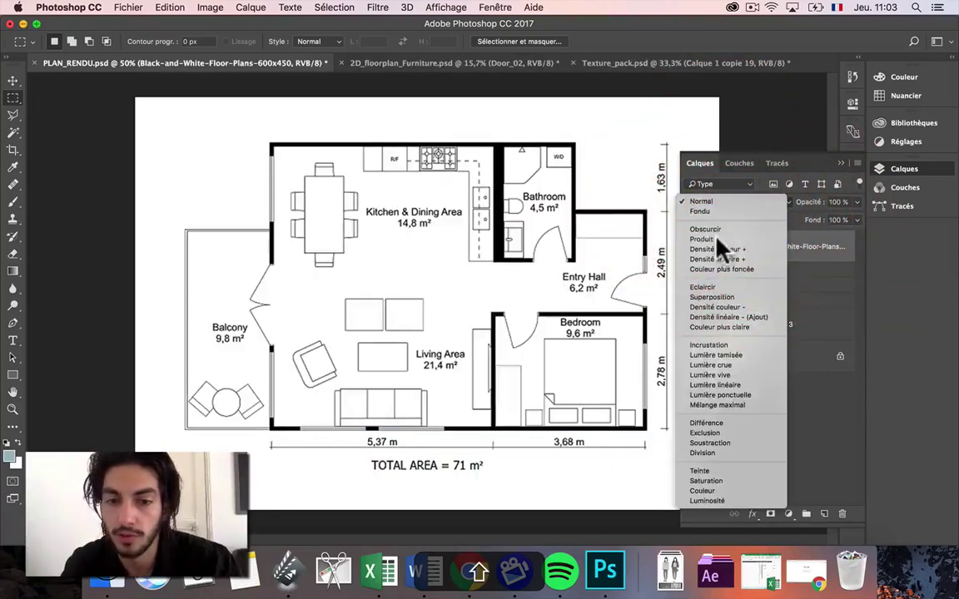
click(717, 239)
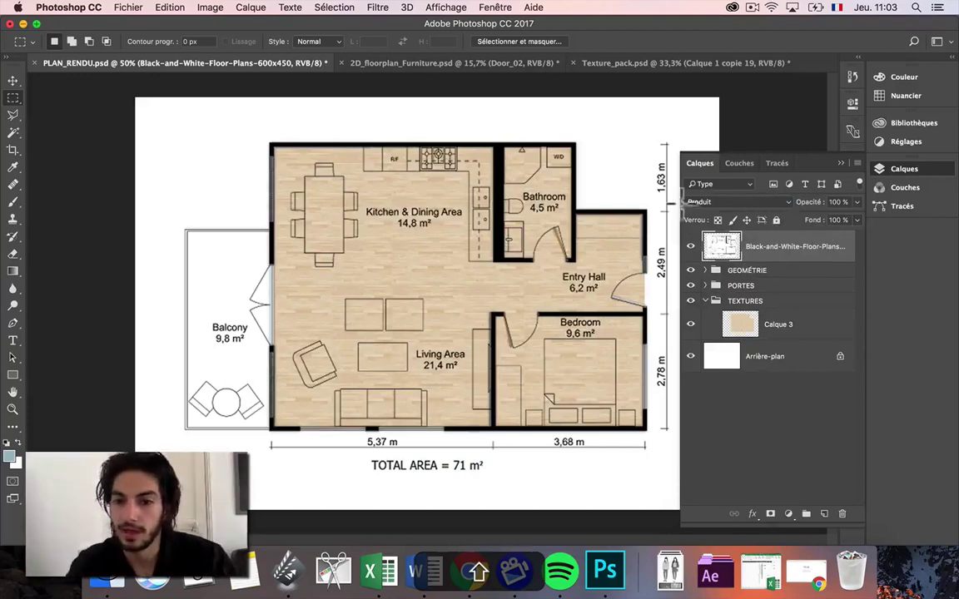
drag(856, 202, 811, 218)
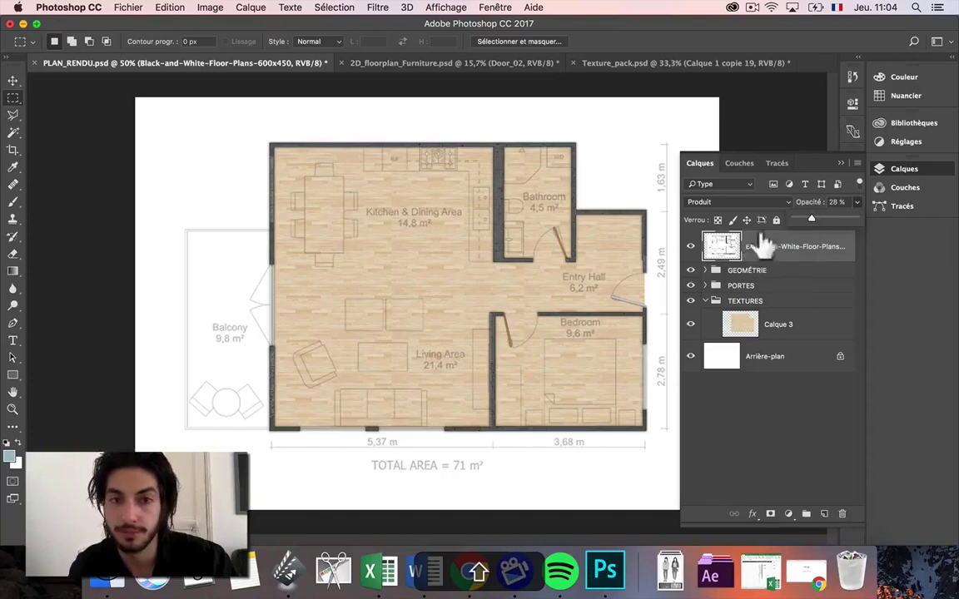
click(212, 9)
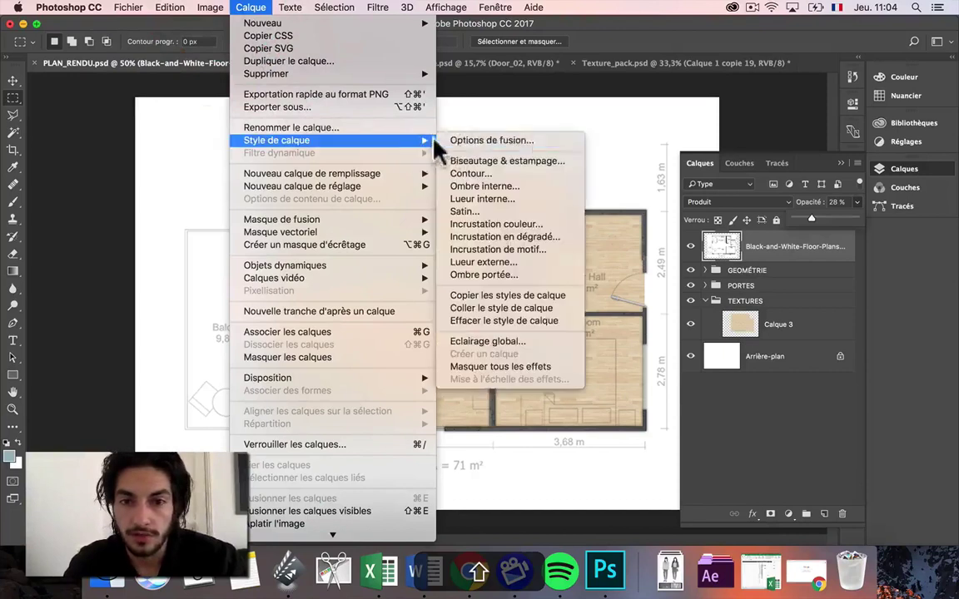
click(456, 144)
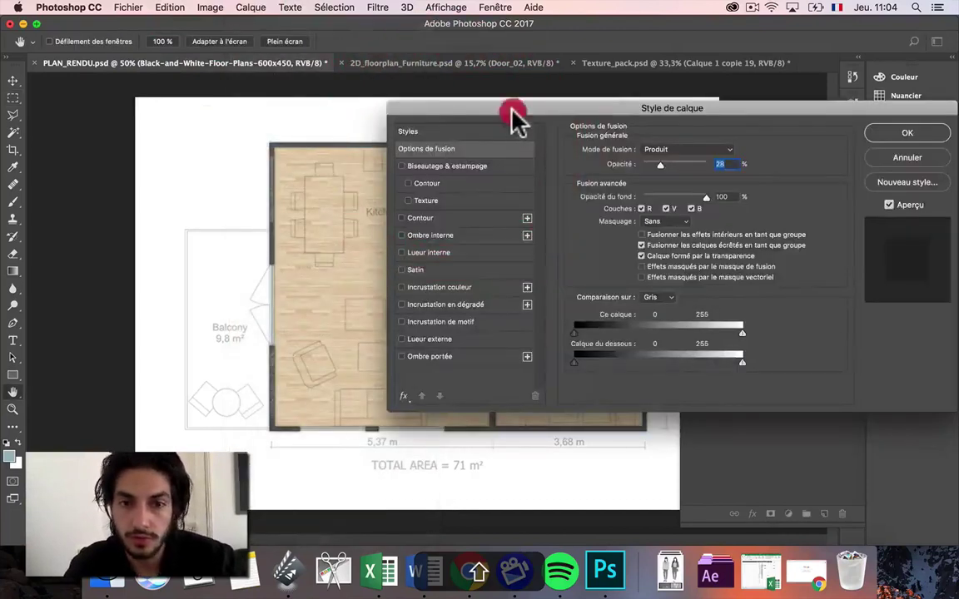
drag(510, 111, 681, 96)
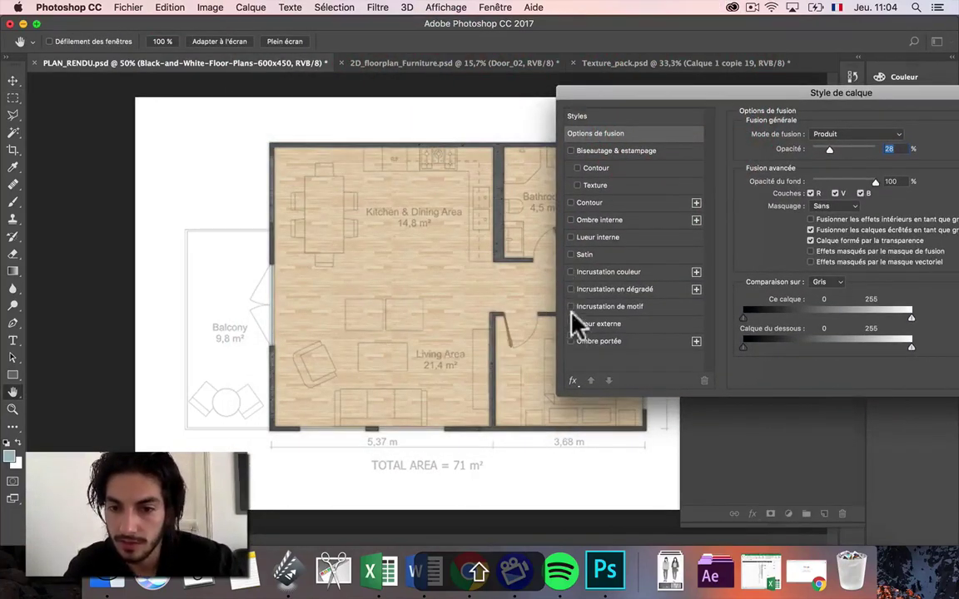
click(587, 237)
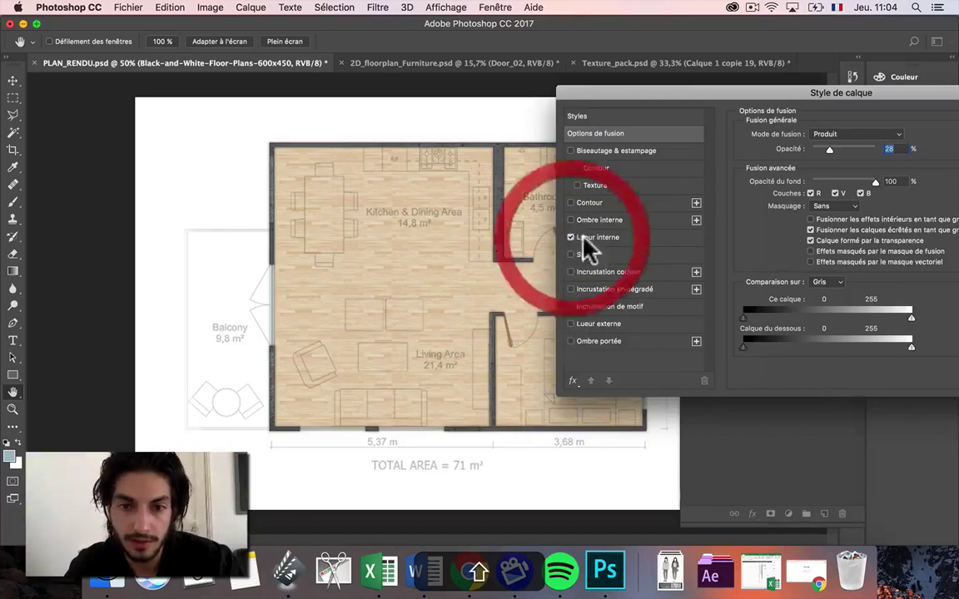
drag(854, 154, 833, 152)
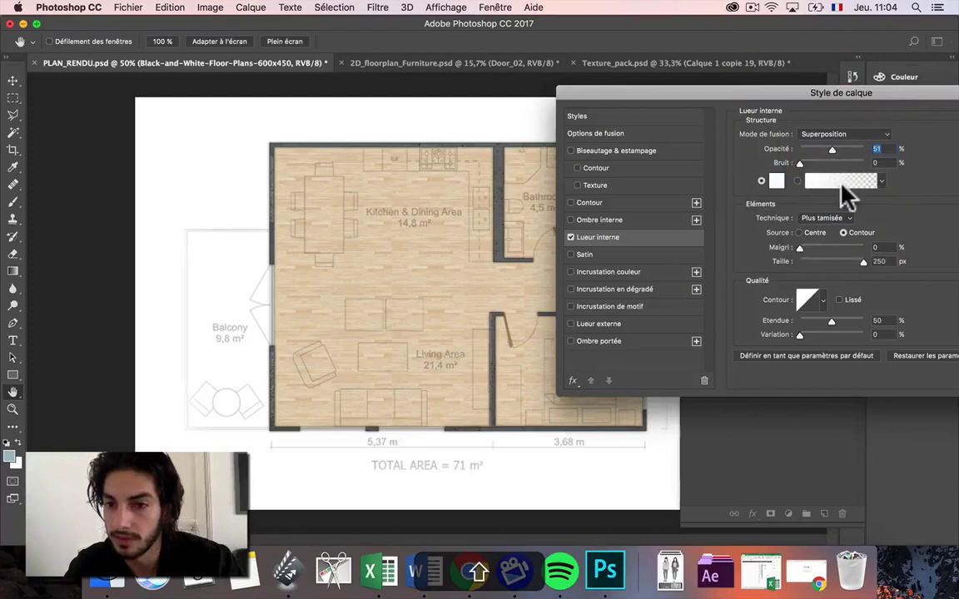
click(823, 218)
click(834, 135)
click(823, 43)
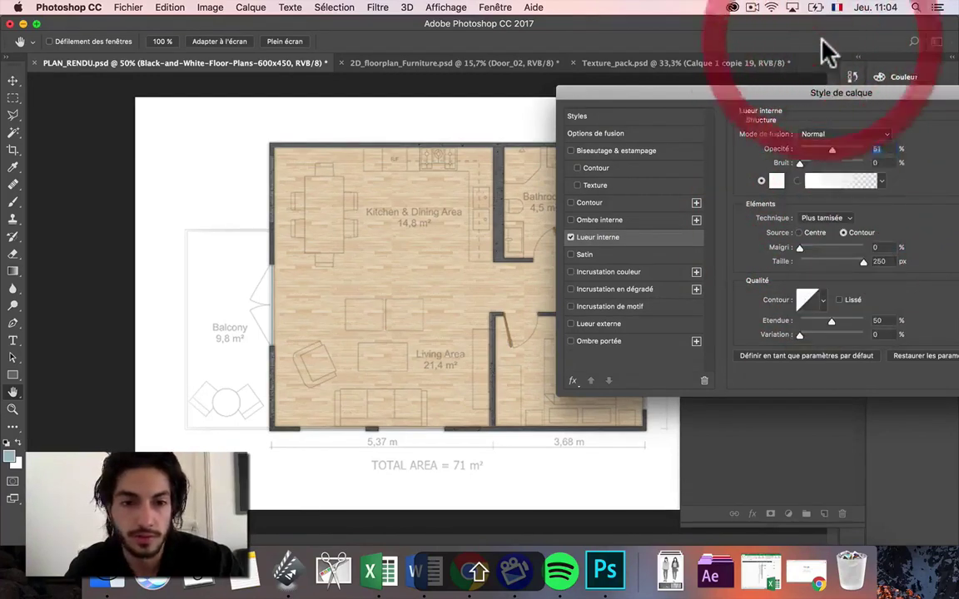
click(843, 150)
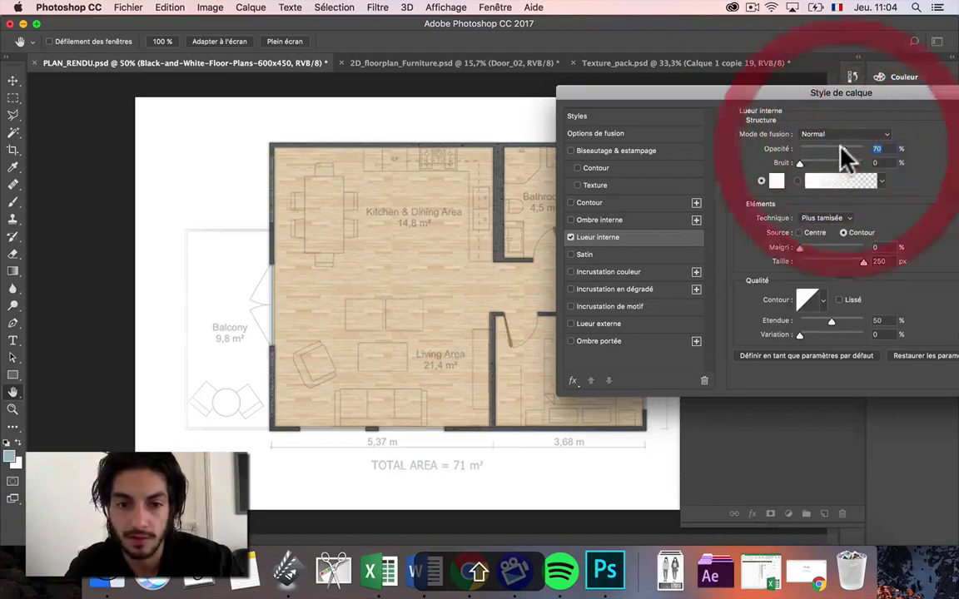
click(838, 150)
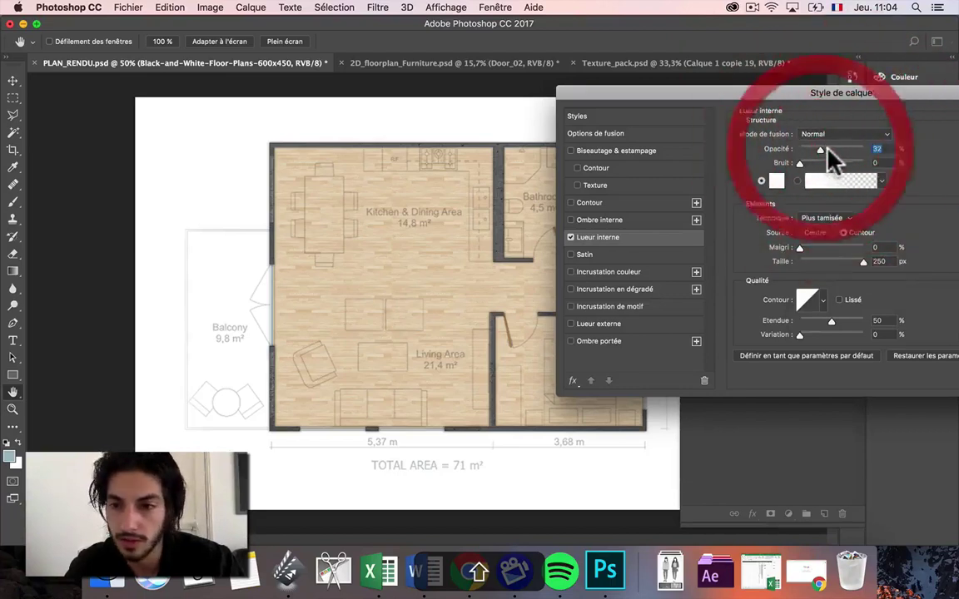
click(798, 181)
click(820, 218)
click(815, 227)
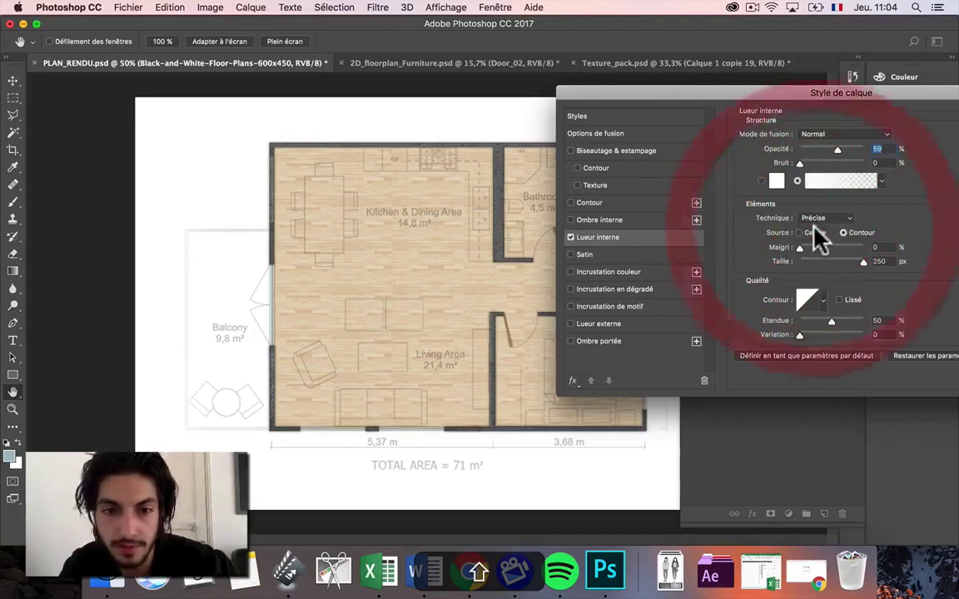
click(817, 218)
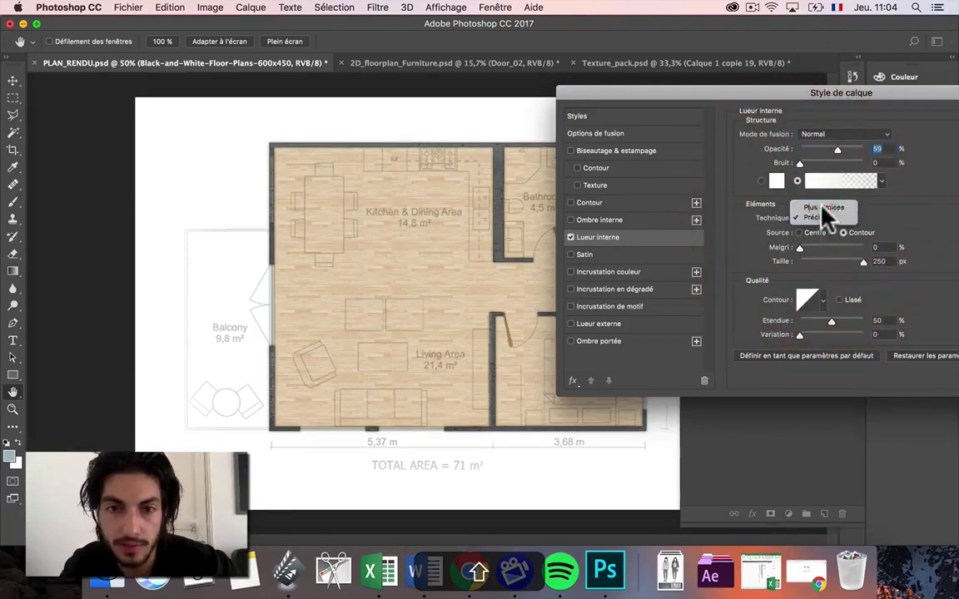
click(823, 208)
click(821, 217)
click(817, 228)
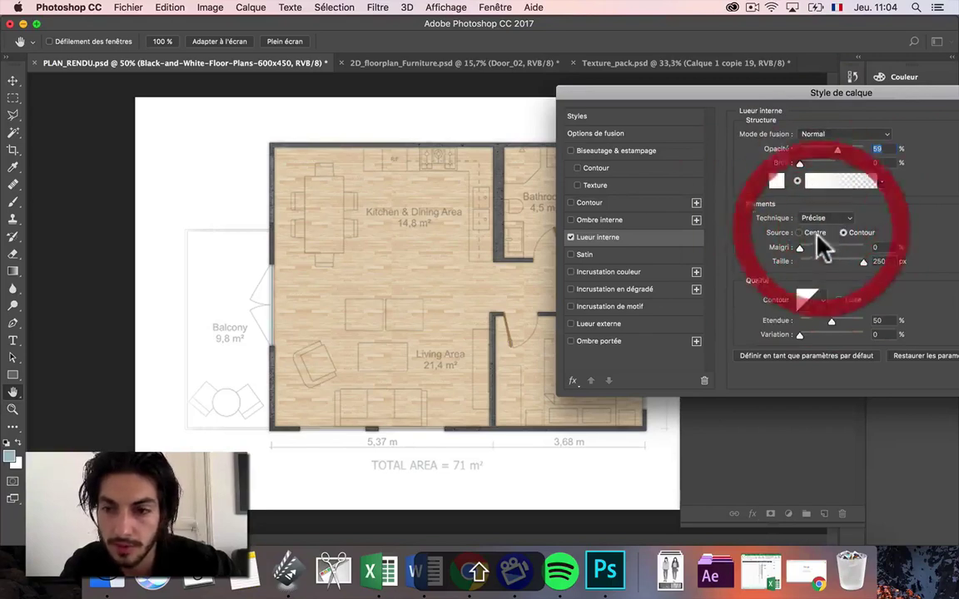
drag(802, 248, 870, 265)
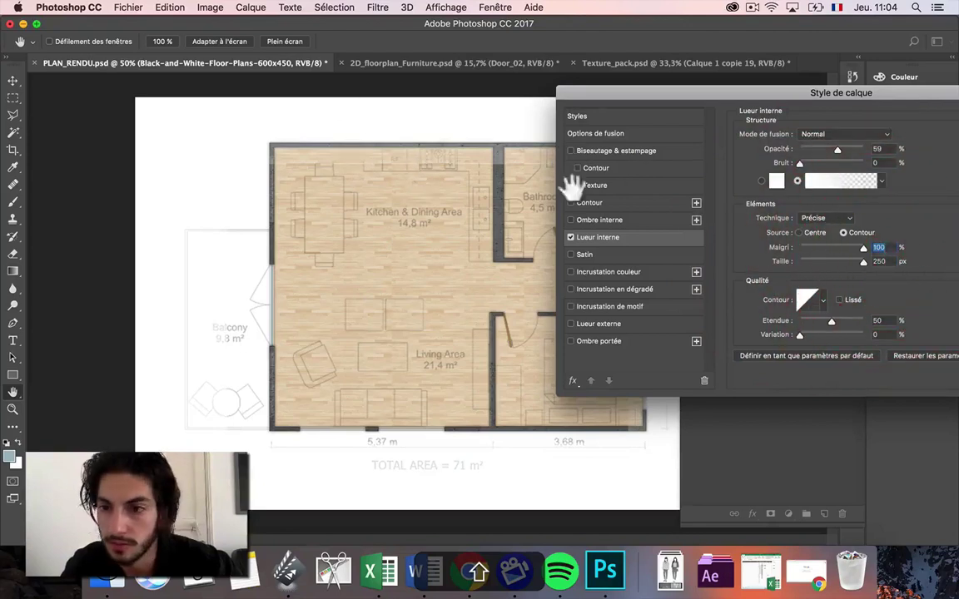
drag(862, 148, 866, 148)
click(837, 248)
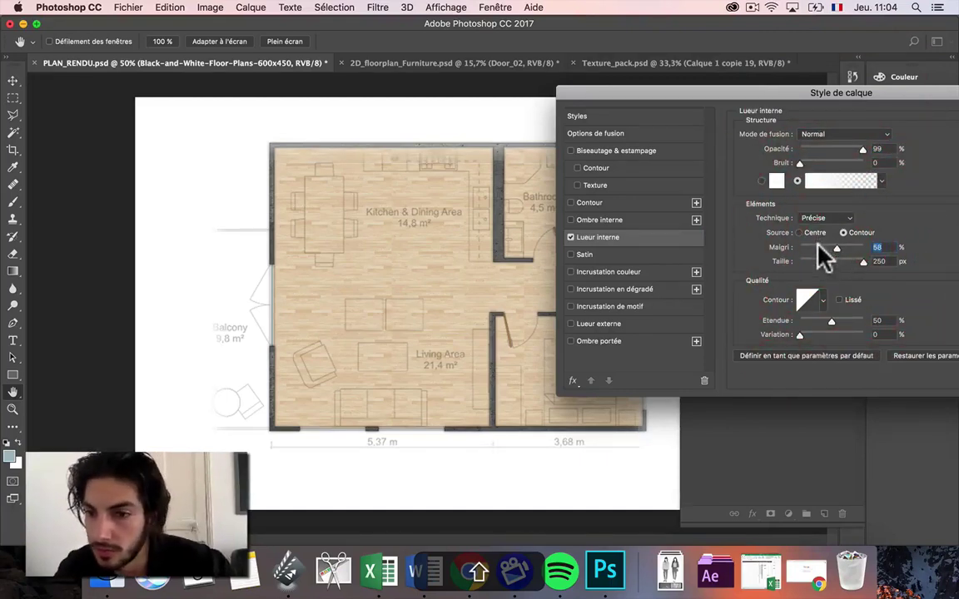
drag(760, 102, 781, 116)
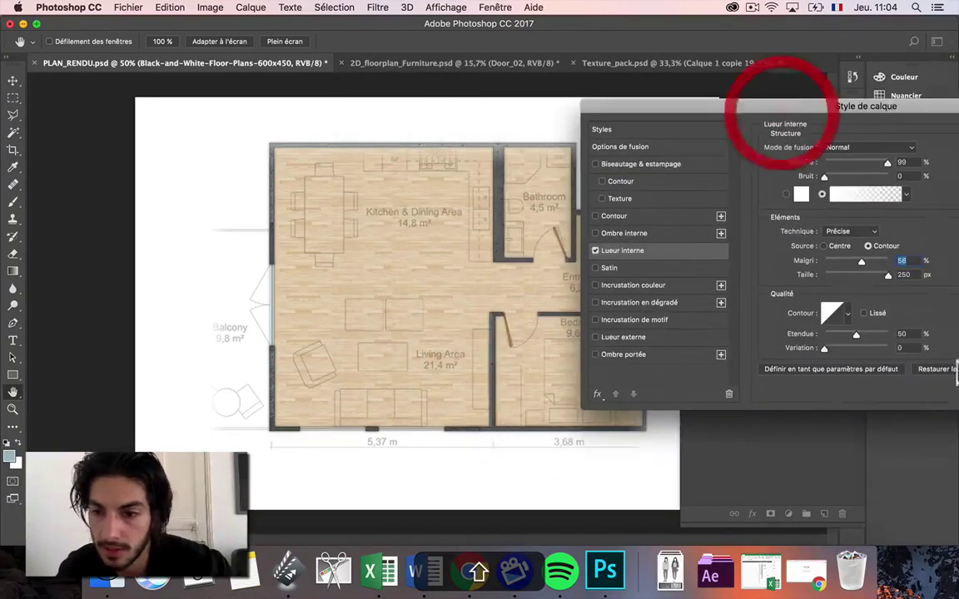
click(866, 313)
click(866, 334)
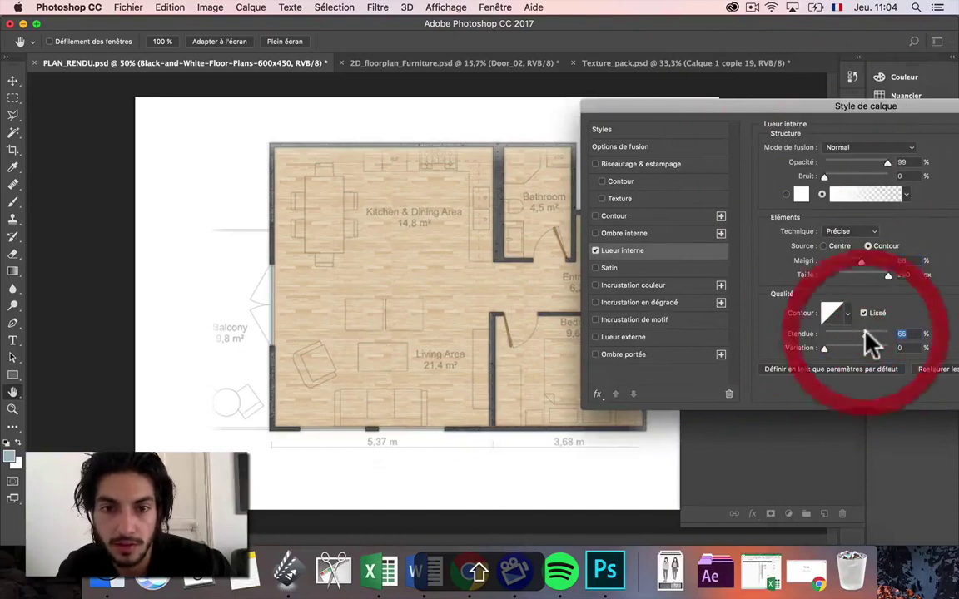
drag(848, 334, 839, 333)
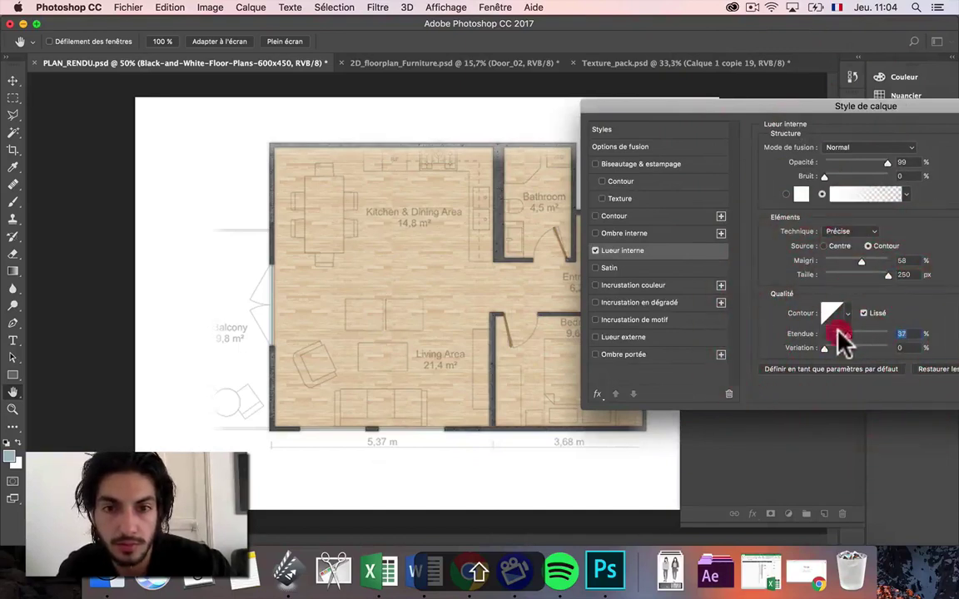
click(851, 333)
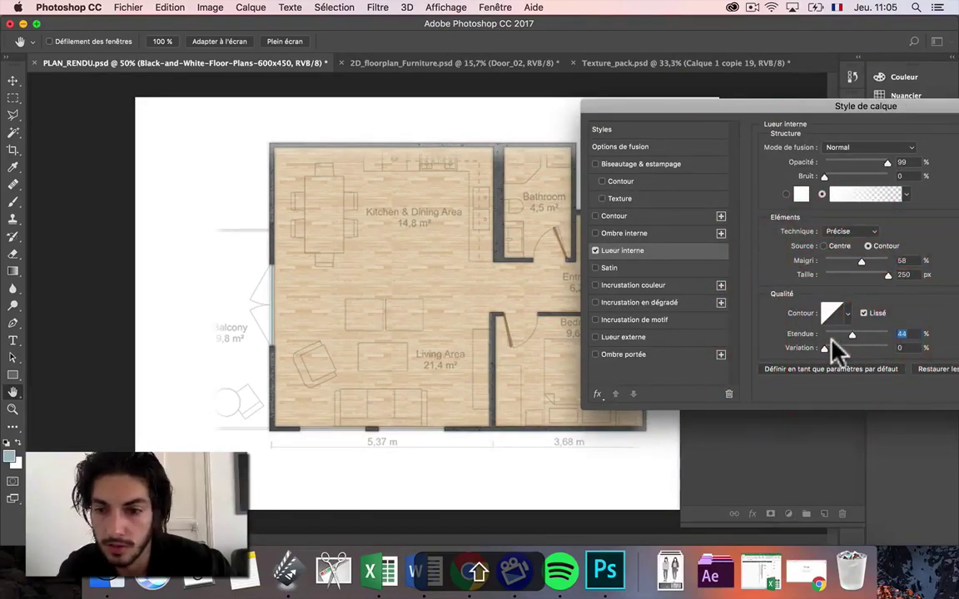
click(850, 348)
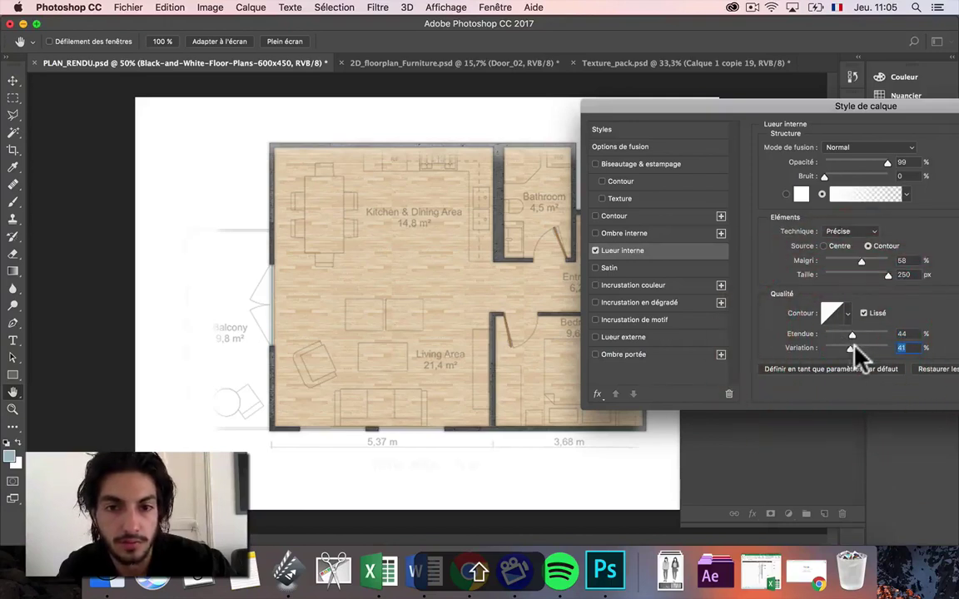
drag(706, 112, 263, 111)
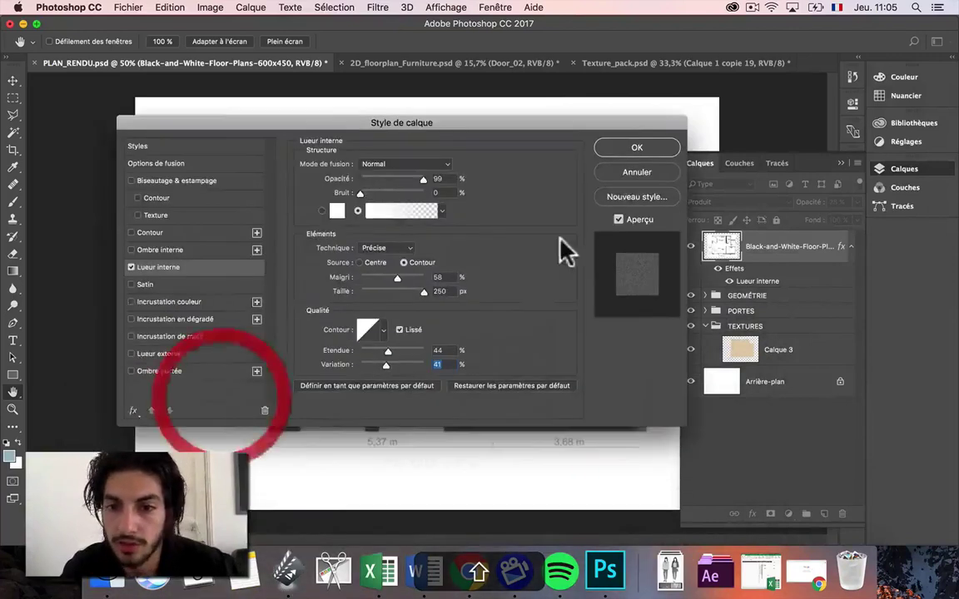
click(625, 173)
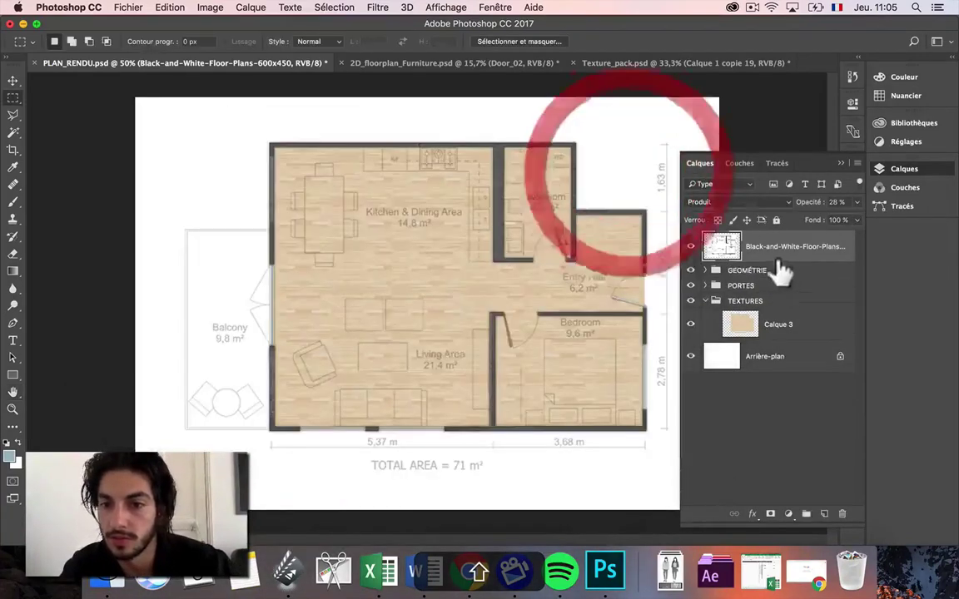
Apply an inner glow to the wood floor layer Calque 3, in Superposition mode with 41% opacity
click(780, 333)
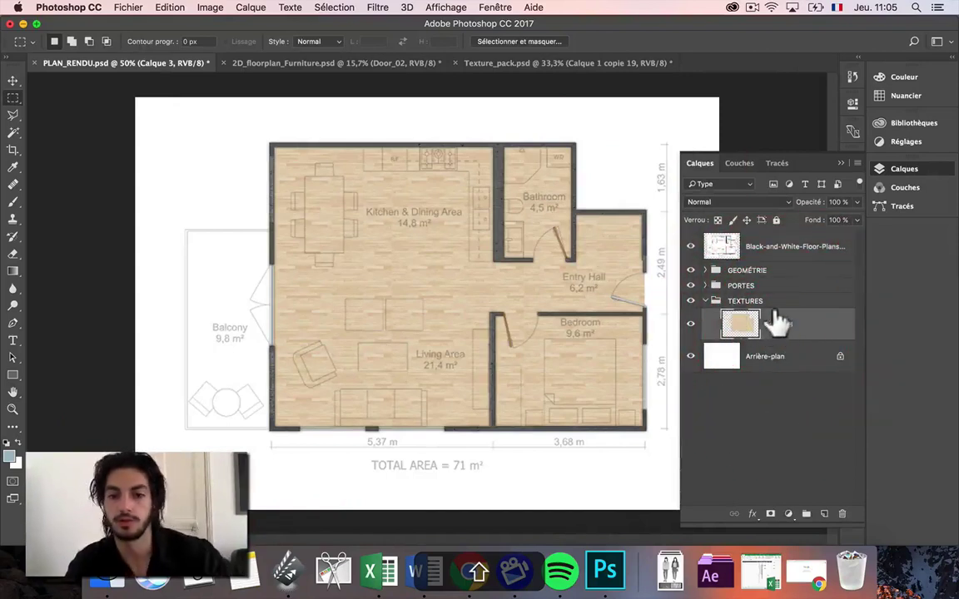
click(250, 8)
mouse_move(333, 141)
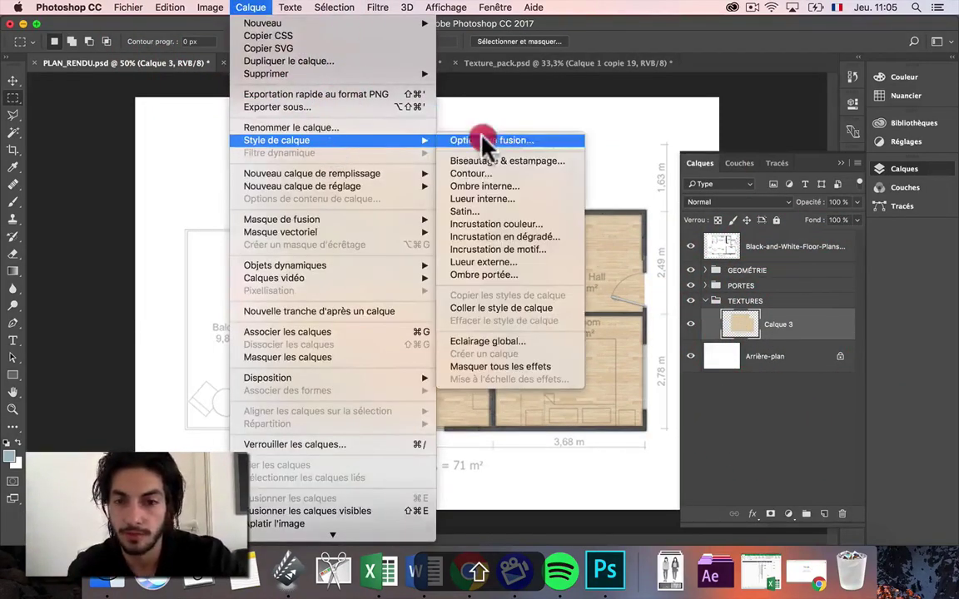
click(487, 139)
drag(537, 88, 958, 152)
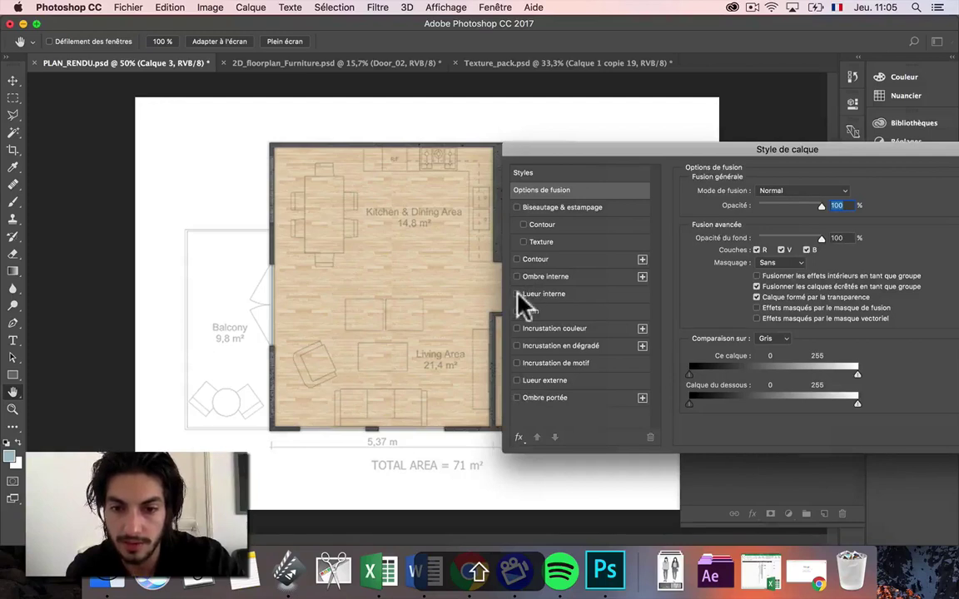
click(542, 295)
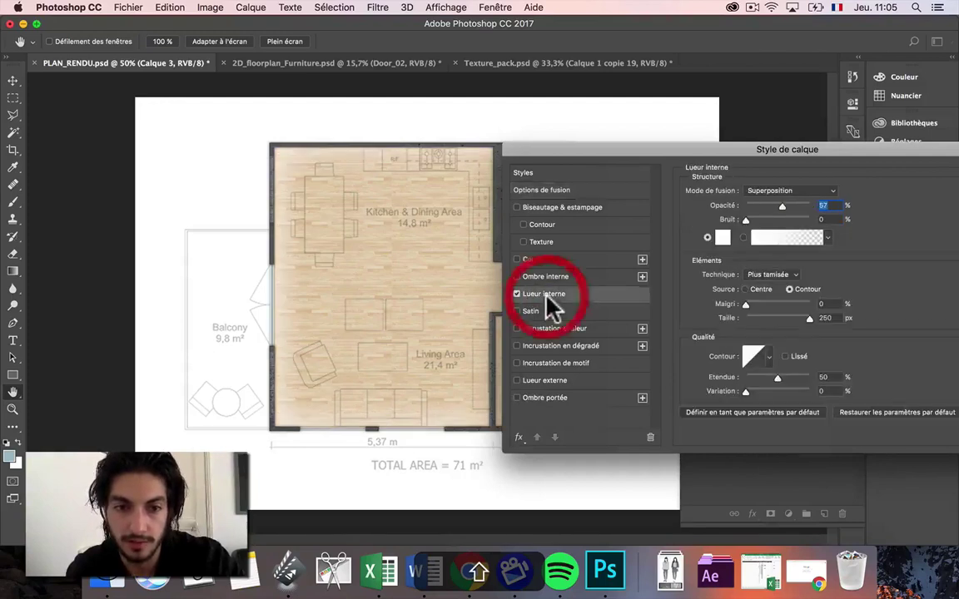
click(775, 211)
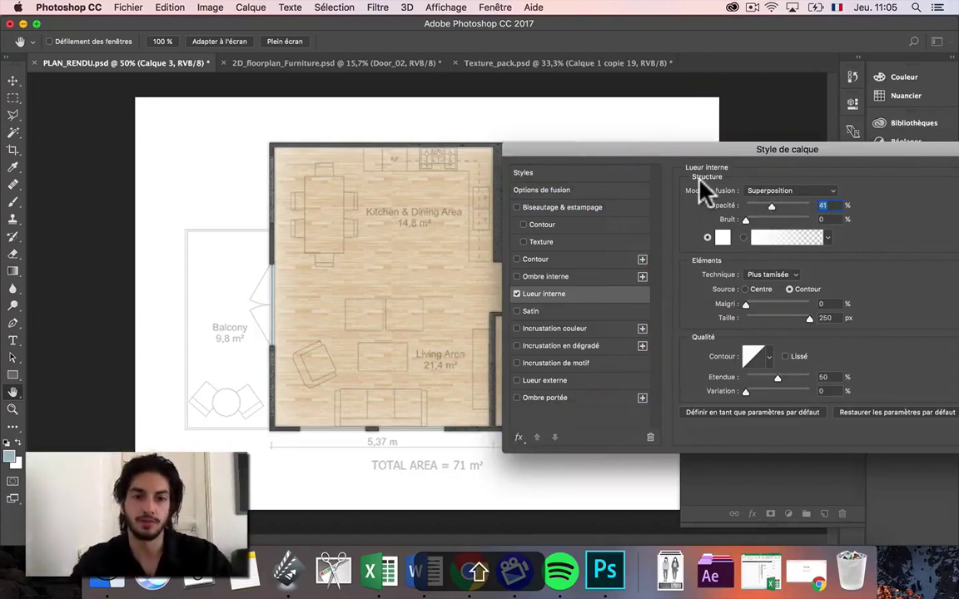
drag(662, 153, 439, 247)
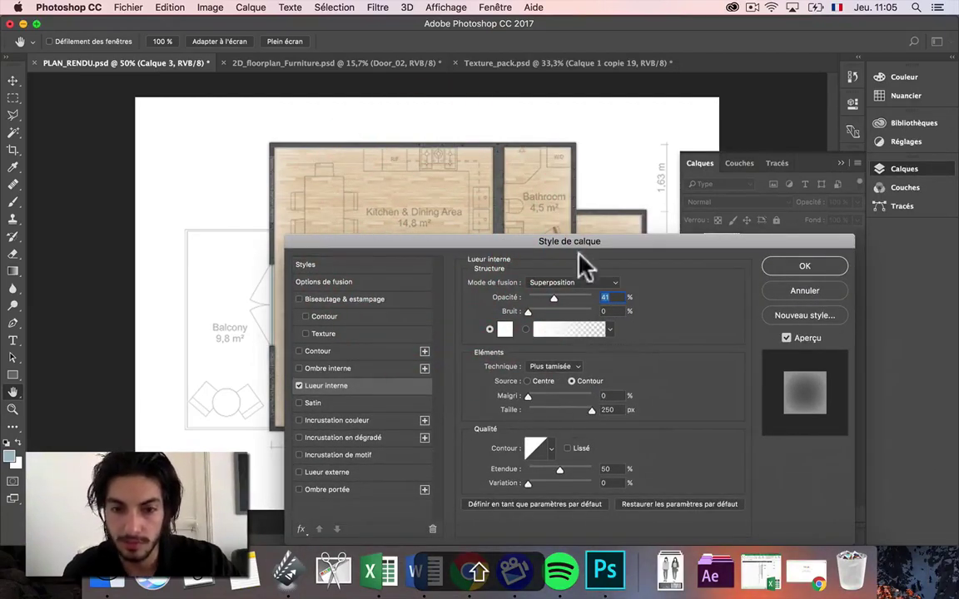
key(Return)
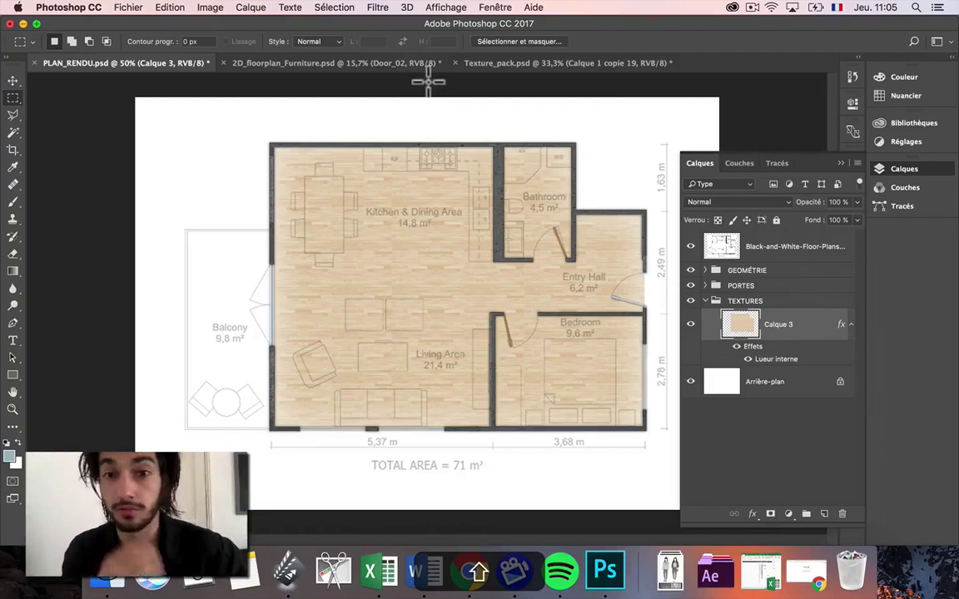
Copy the dark wood decking texture, Calque 1 copie 12, from Texture_pack.psd and paste it into the TEXTURES group of PLAN_RENDU.psd
click(488, 63)
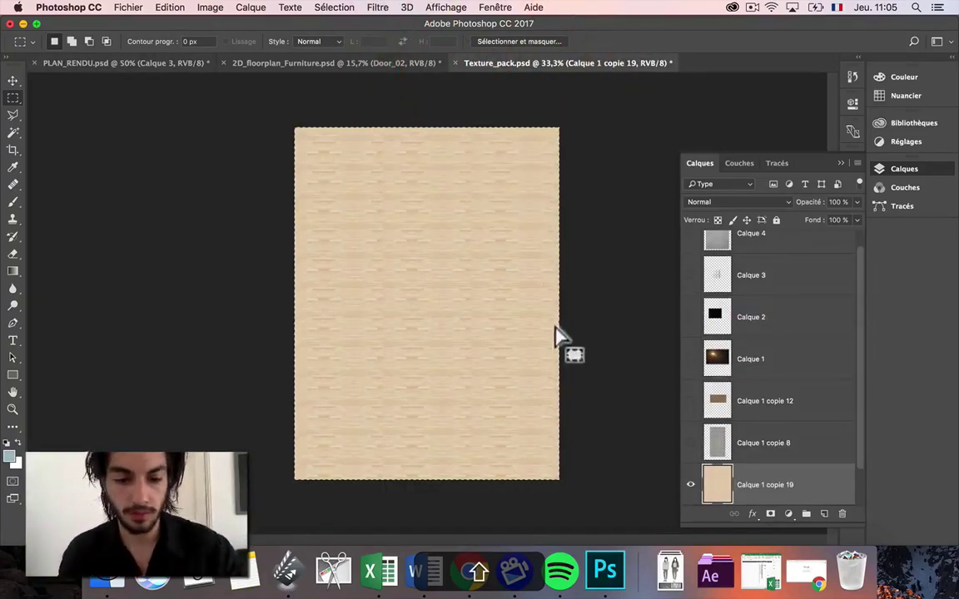
click(691, 401)
click(760, 401)
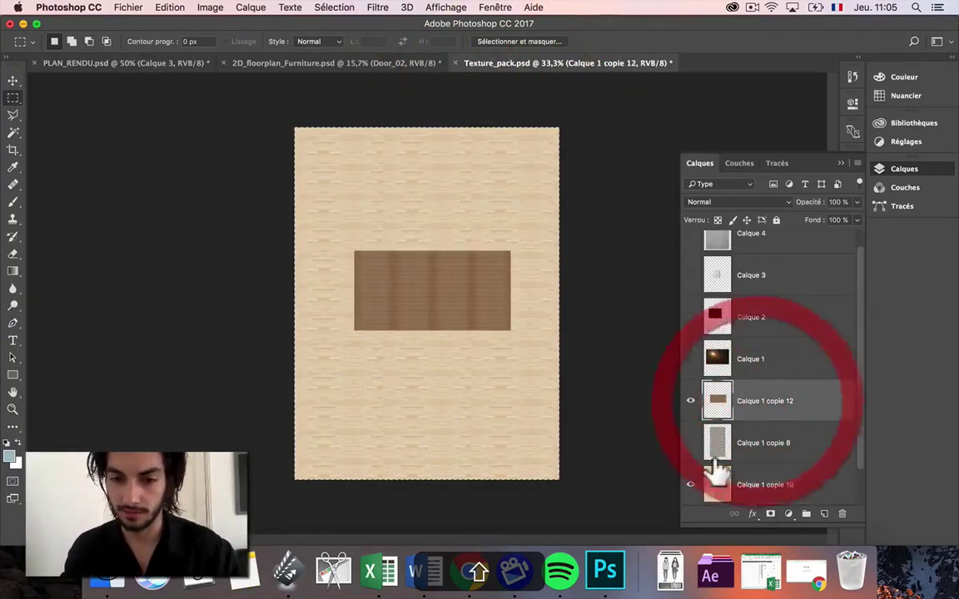
click(690, 484)
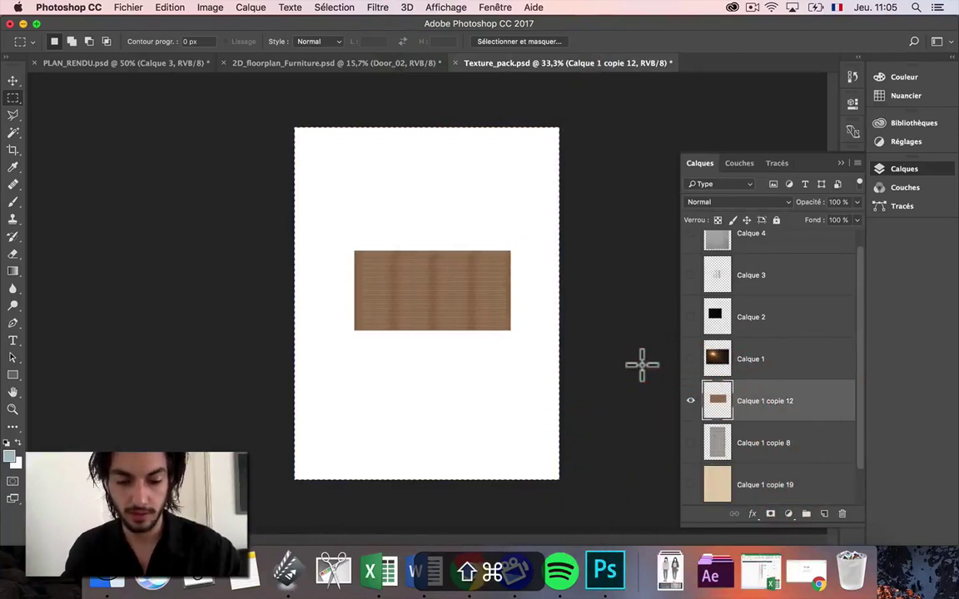
key(super+c)
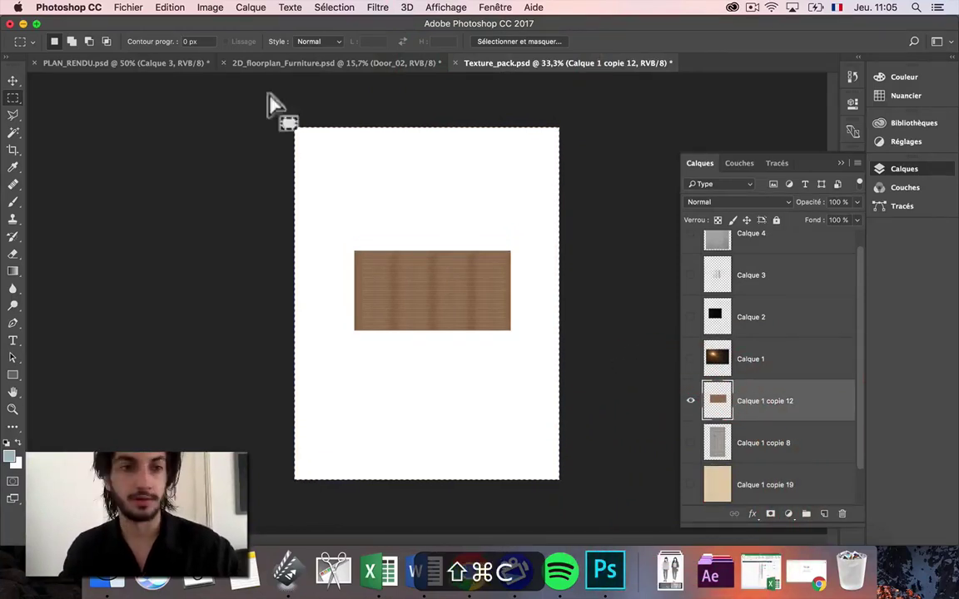
click(125, 62)
key(shift+super+v)
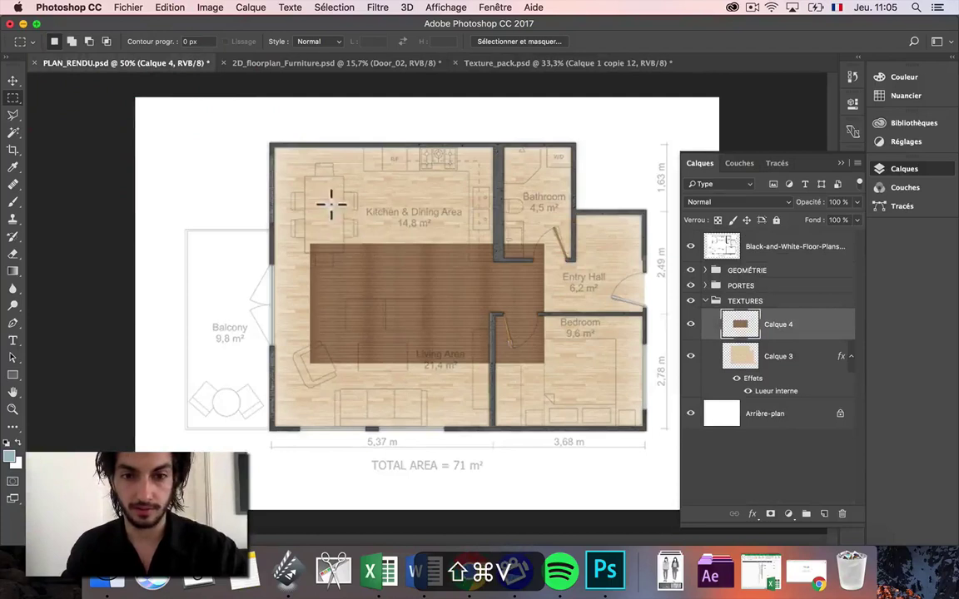
Rotate the decking texture 90° and place it over the balcony, against the apartment's outer wall and aligned with the balcony's lower edge
key(super+t)
drag(398, 187, 505, 188)
drag(422, 218, 254, 234)
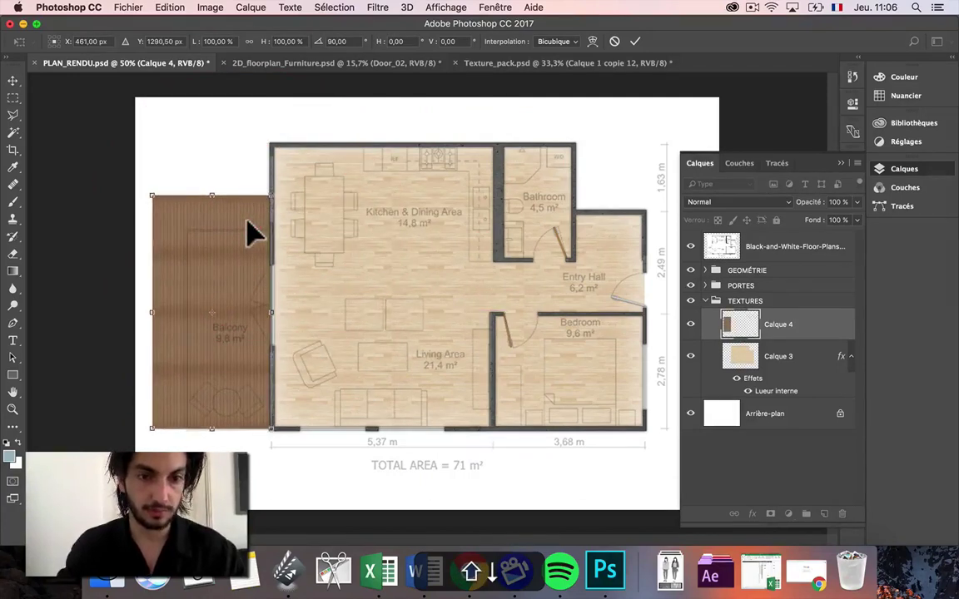
key(Return)
key(m)
drag(168, 141, 240, 108)
key(super+d)
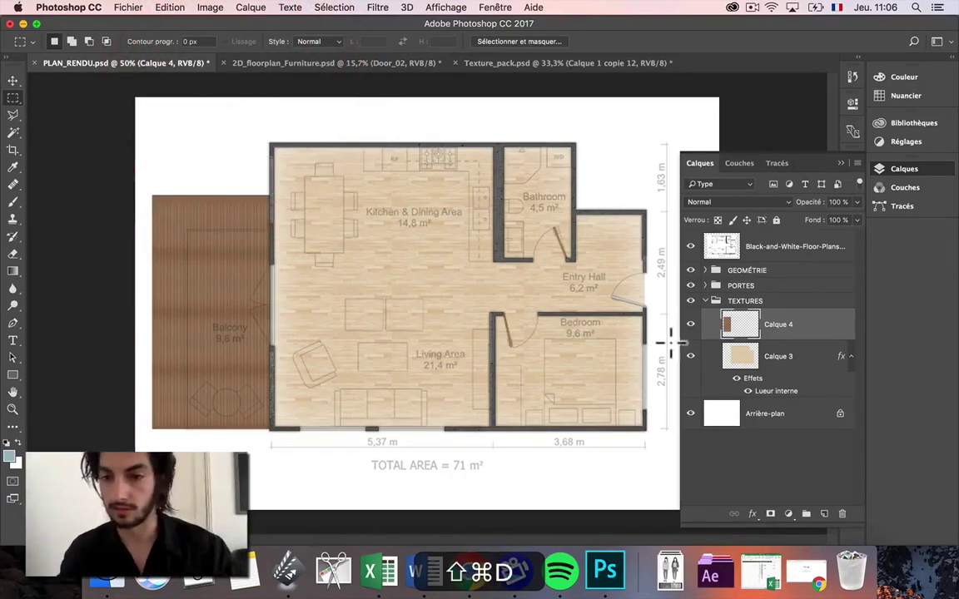
Add a layer mask to the decking texture and paint black over the areas extending above and left of the balcony outline
click(770, 515)
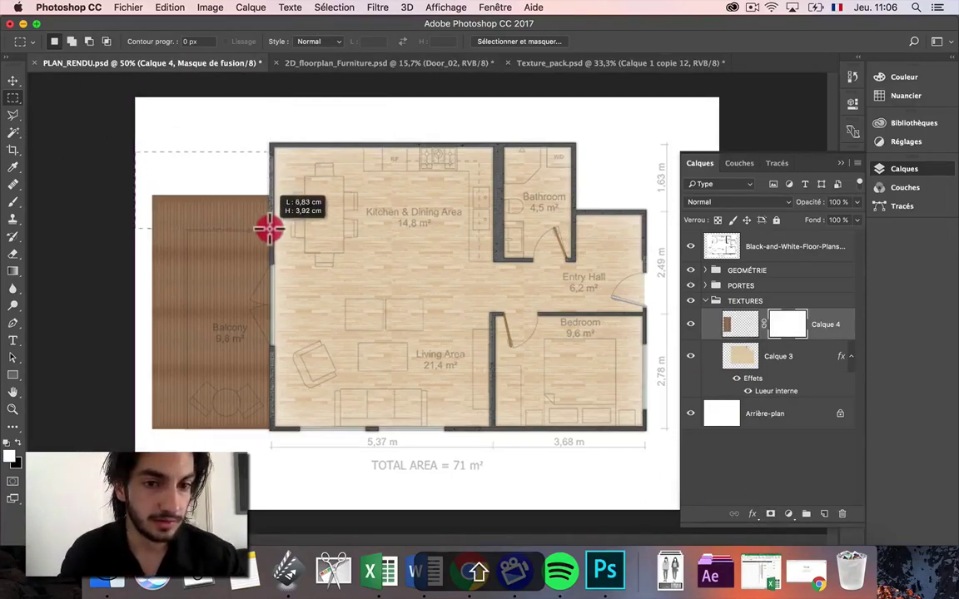
drag(271, 227, 270, 227)
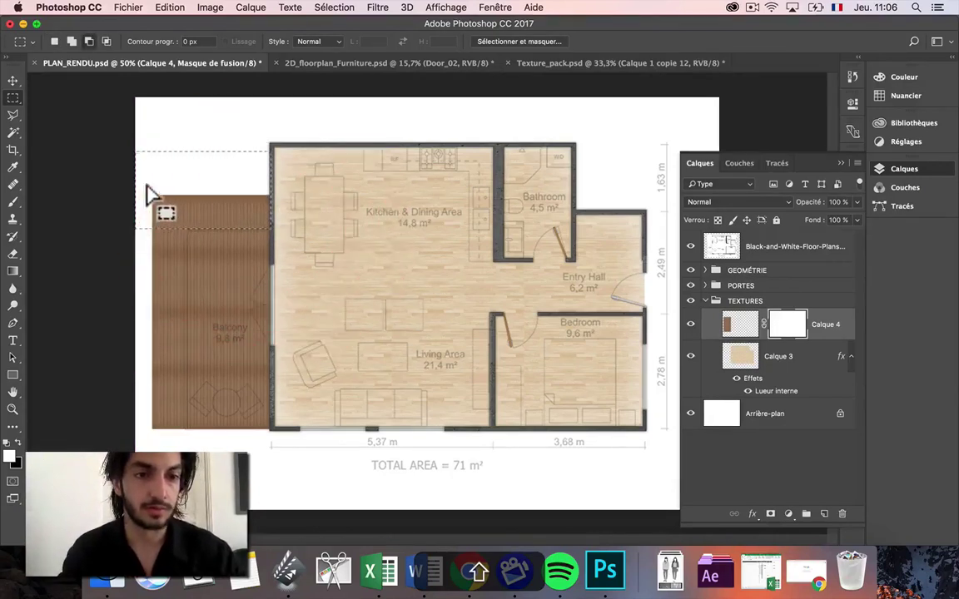
drag(200, 323, 200, 446)
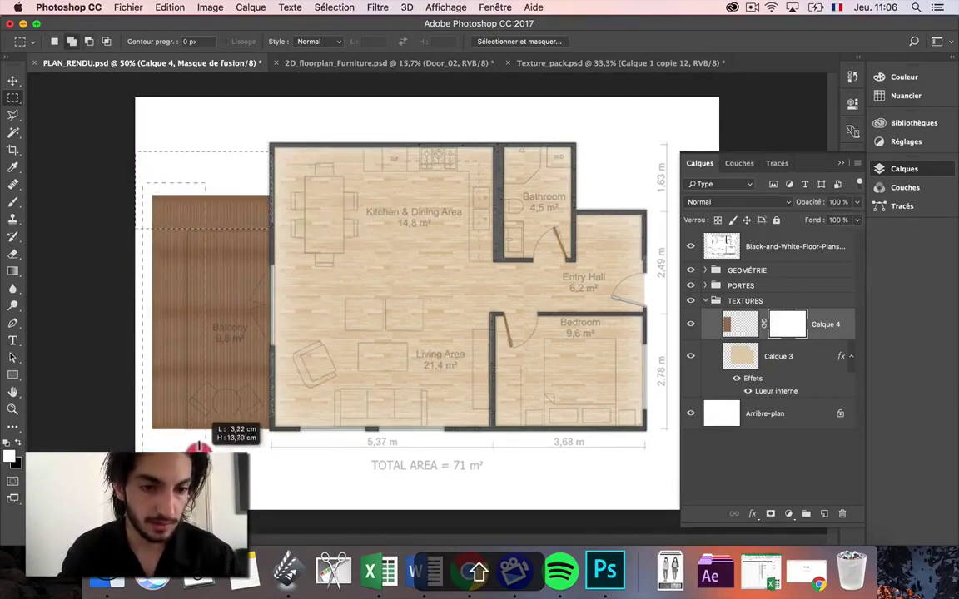
click(13, 201)
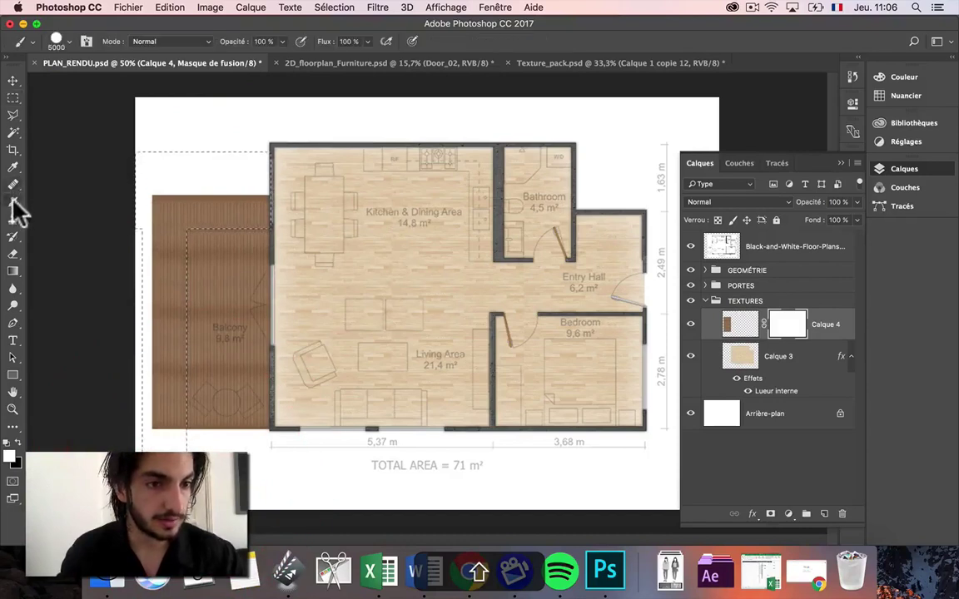
click(179, 324)
click(18, 442)
click(164, 314)
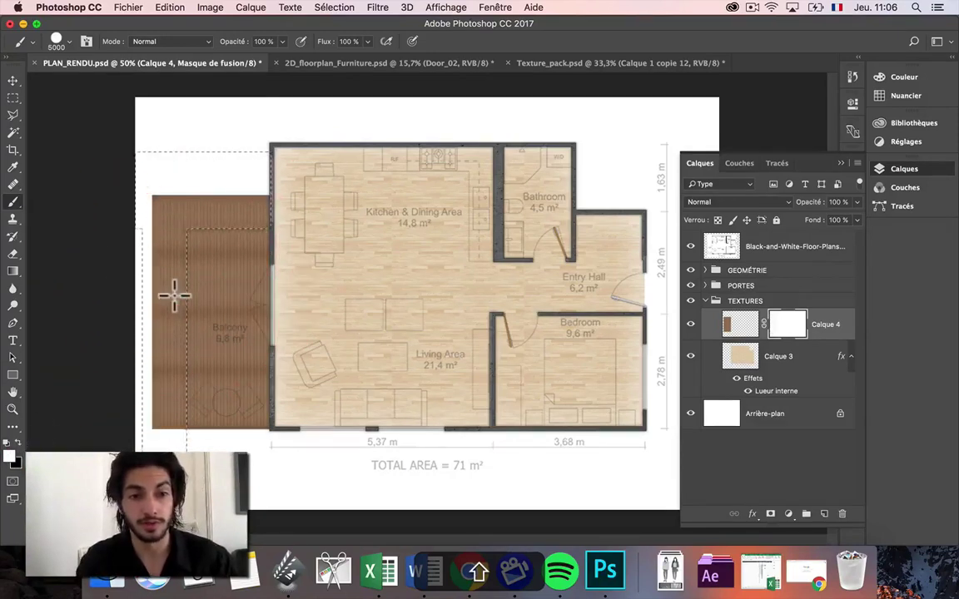
click(172, 323)
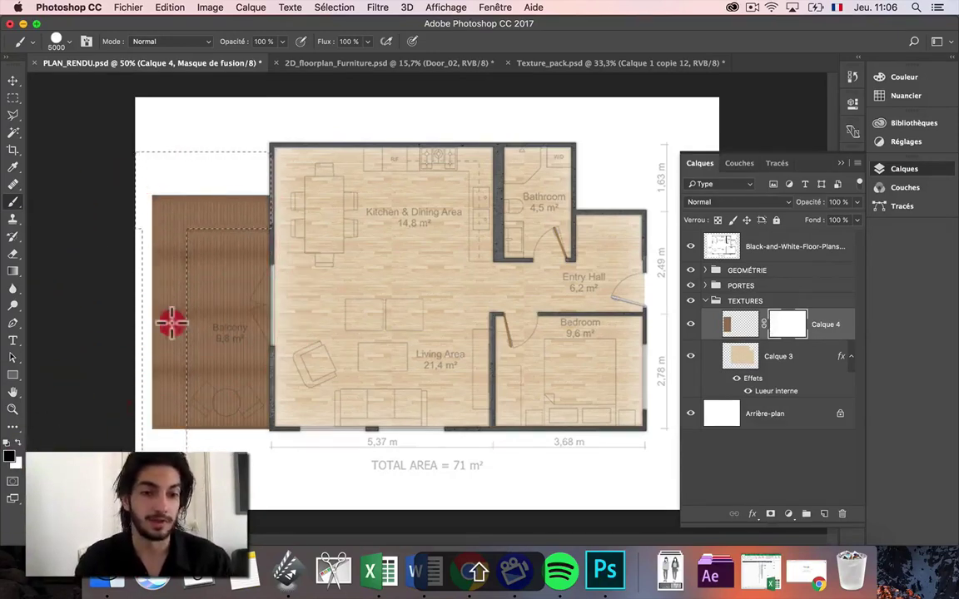
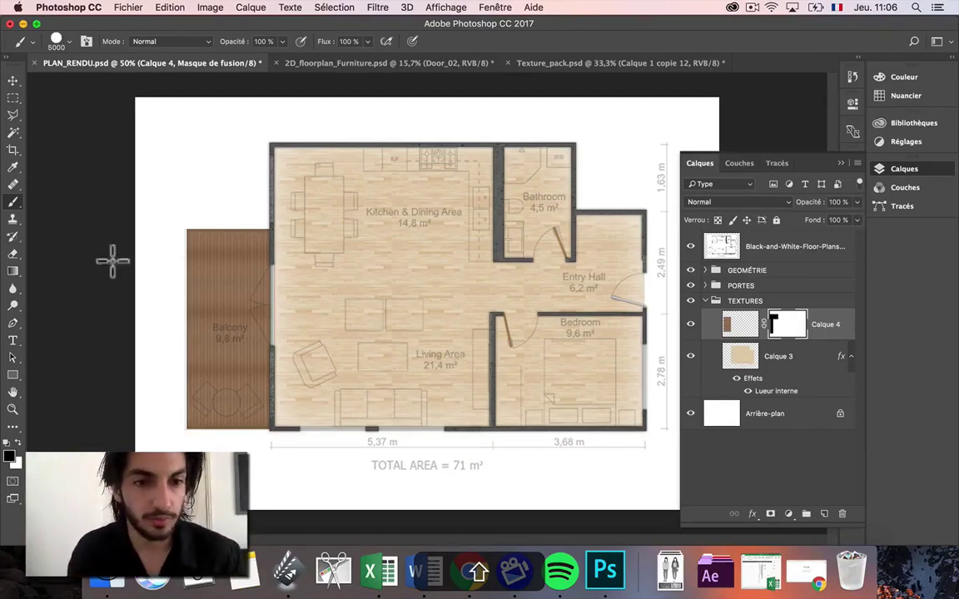
Duplicate the masked decking layer as Calque 4 copie in the same document
scroll(202, 261, up, 5)
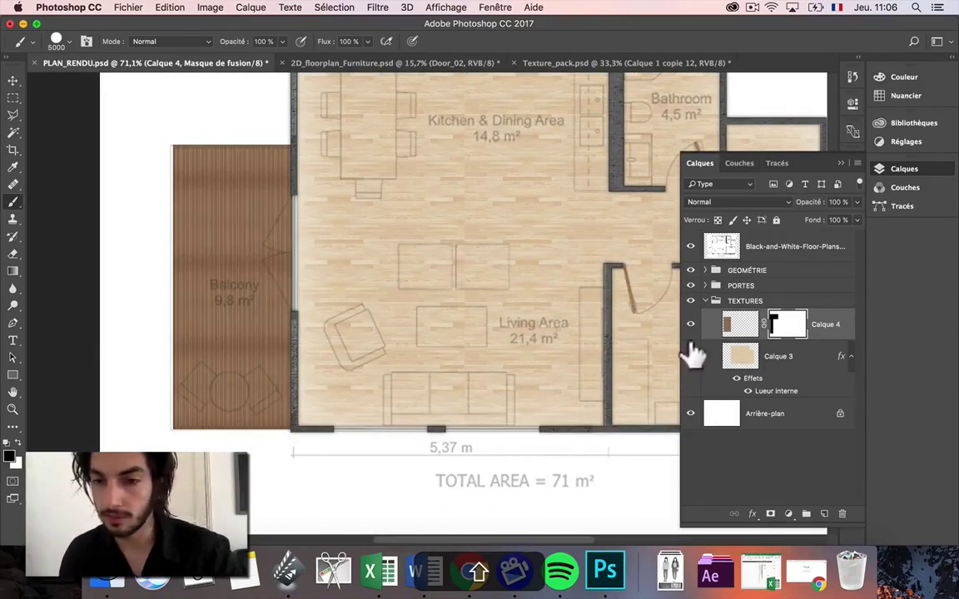
right_click(738, 324)
click(833, 166)
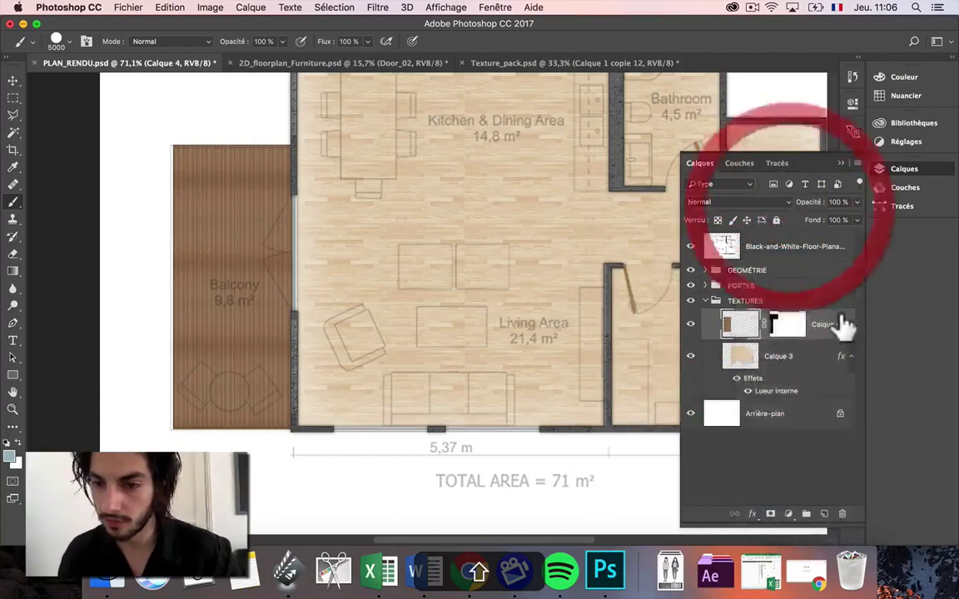
right_click(839, 325)
click(764, 379)
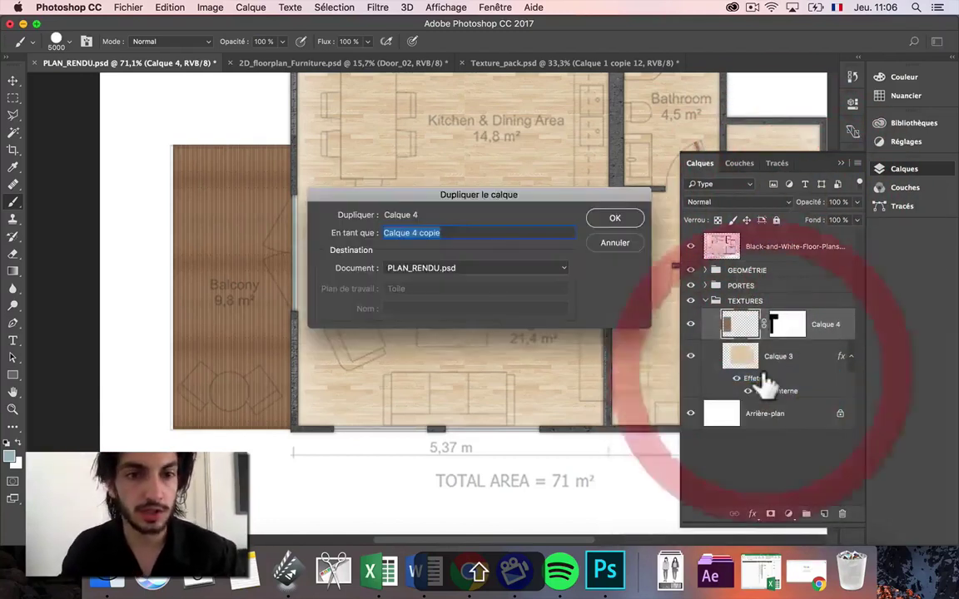
key(Return)
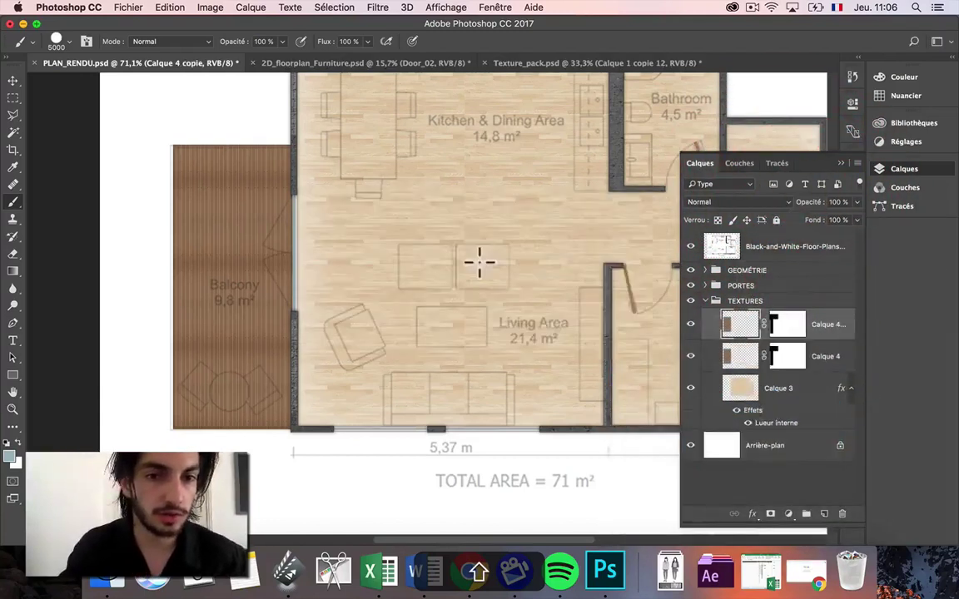
Cut the balcony's interior out of the duplicated decking layer, leaving only a thin border along its outer edges
click(12, 98)
drag(176, 150, 293, 425)
key(super+x)
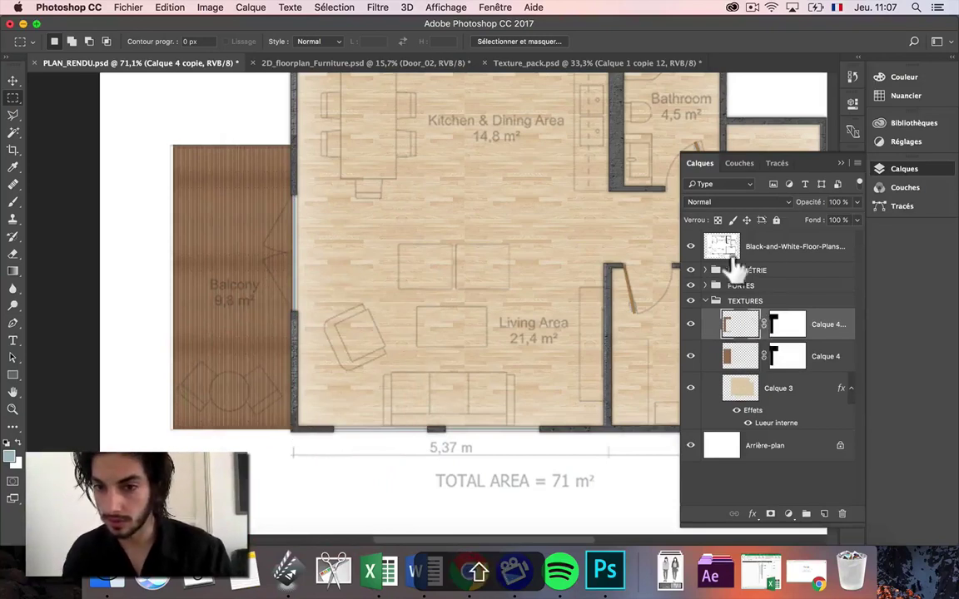
Copy the layer style of the Murs layer onto the balcony border layer Calque 4 copie and toggle its Contour effect
click(707, 271)
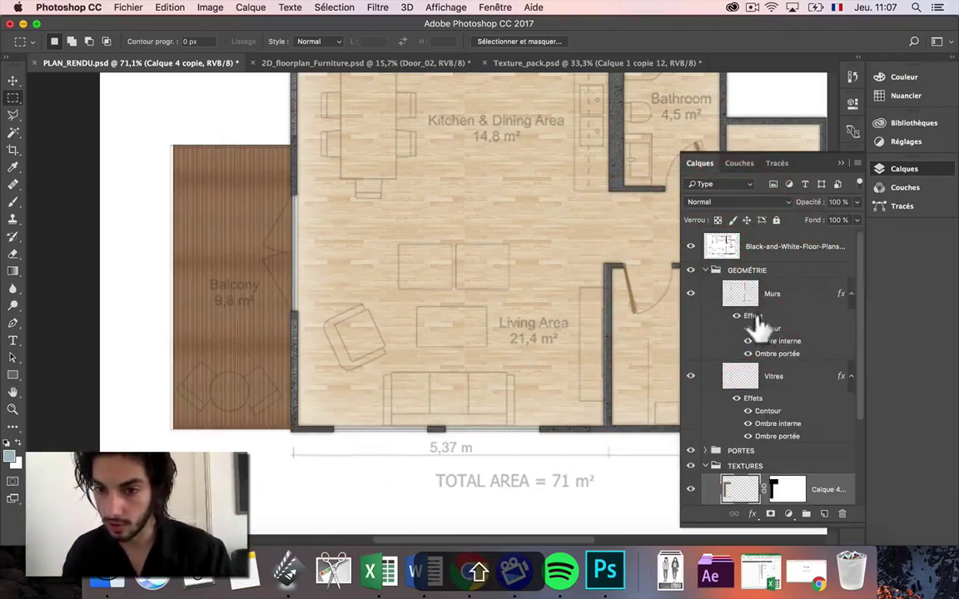
right_click(759, 294)
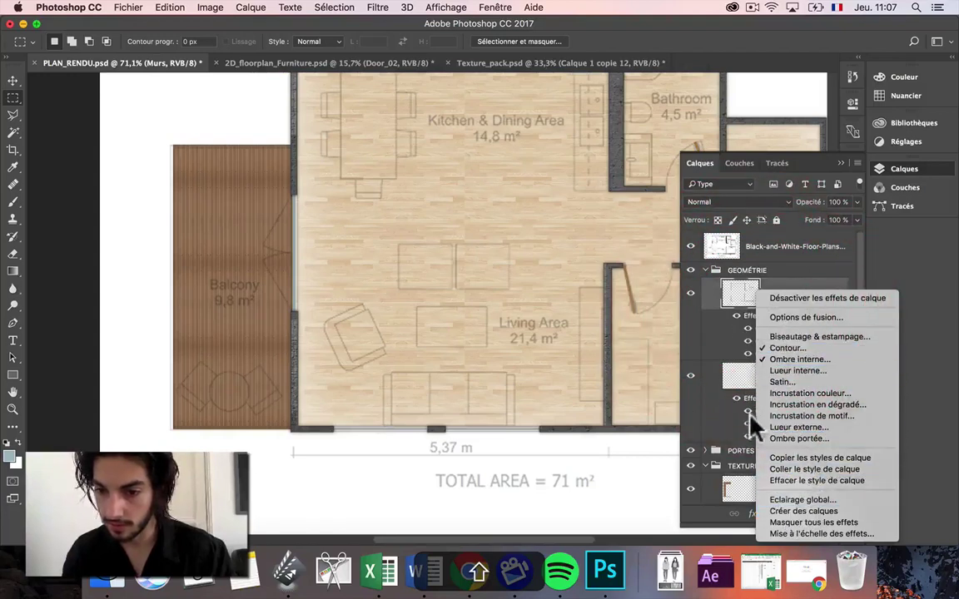
click(795, 458)
scroll(734, 496, down, 2)
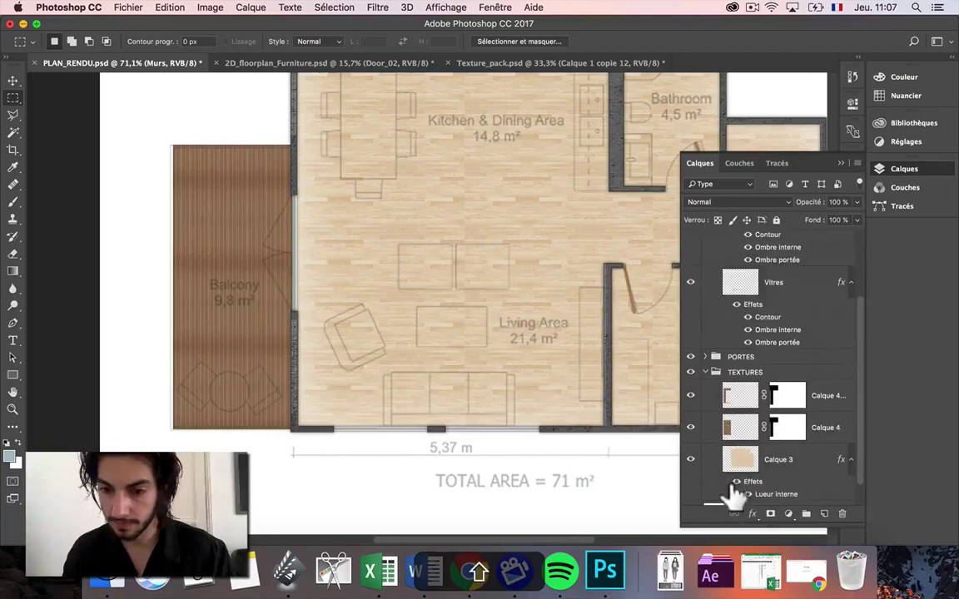
click(741, 396)
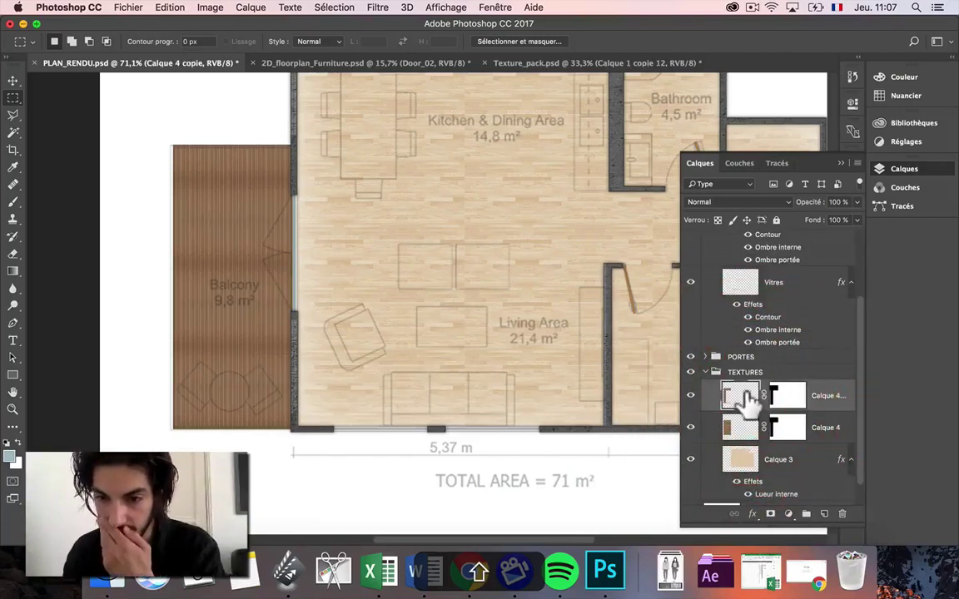
right_click(745, 400)
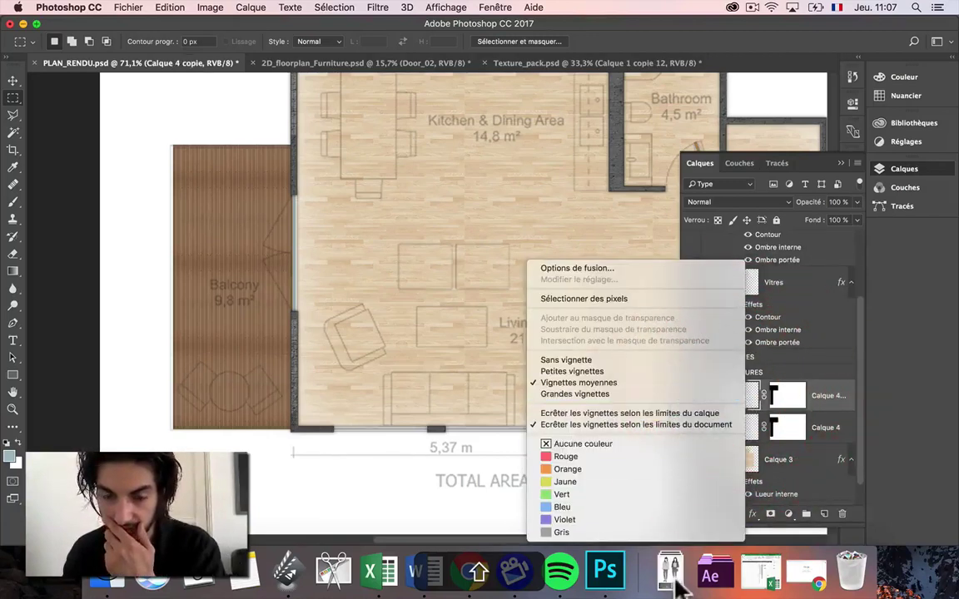
right_click(826, 398)
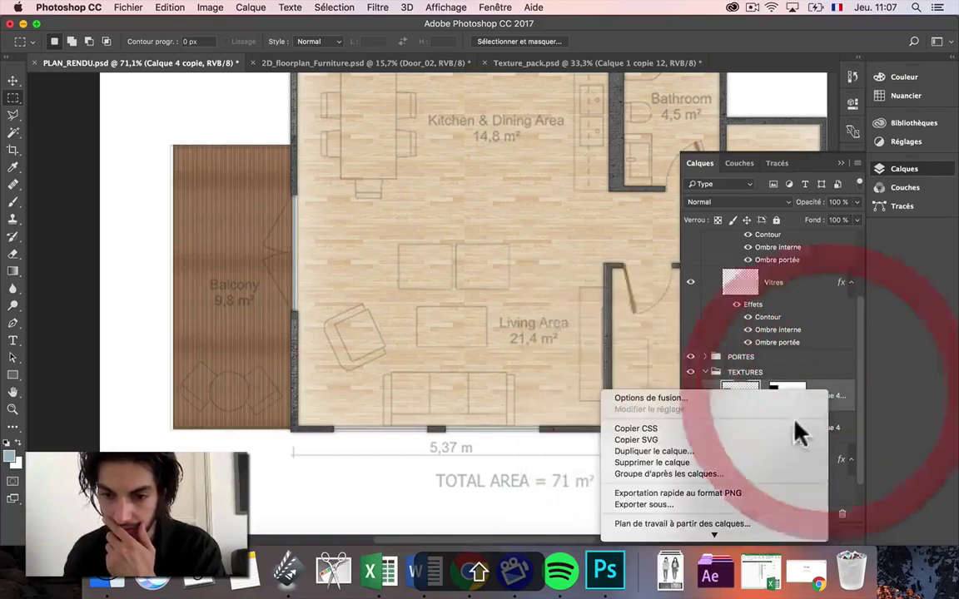
mouse_move(713, 533)
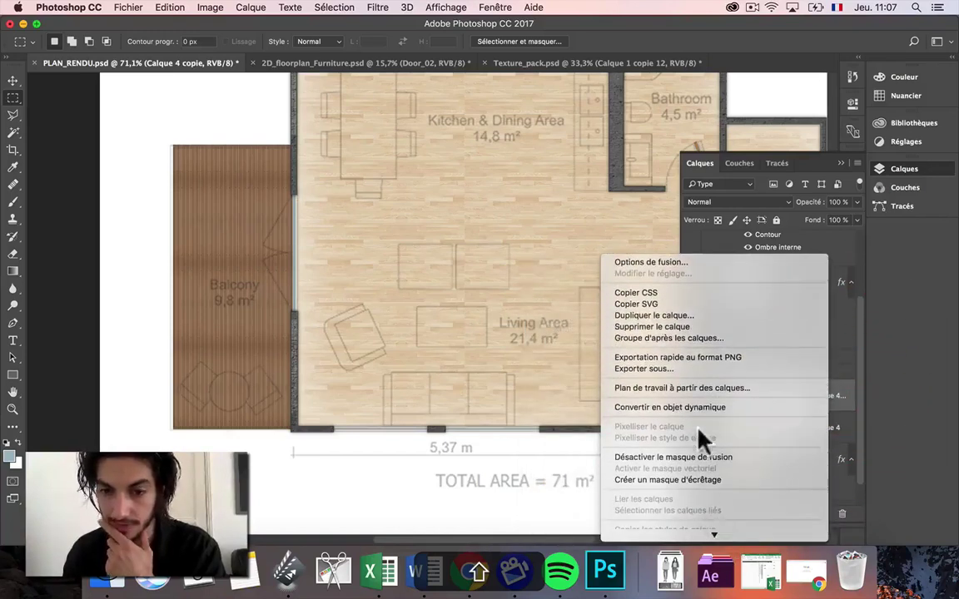
click(685, 439)
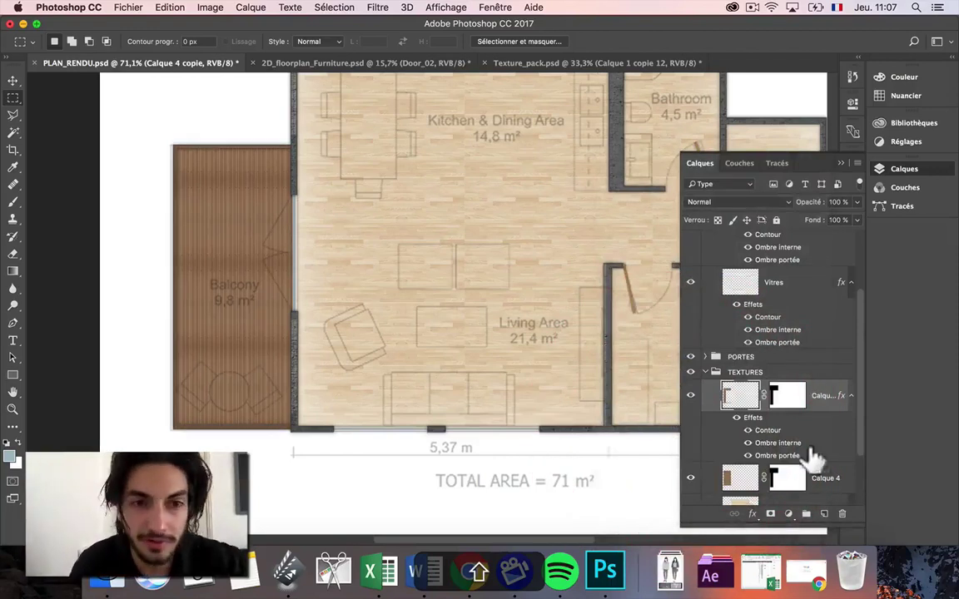
click(748, 431)
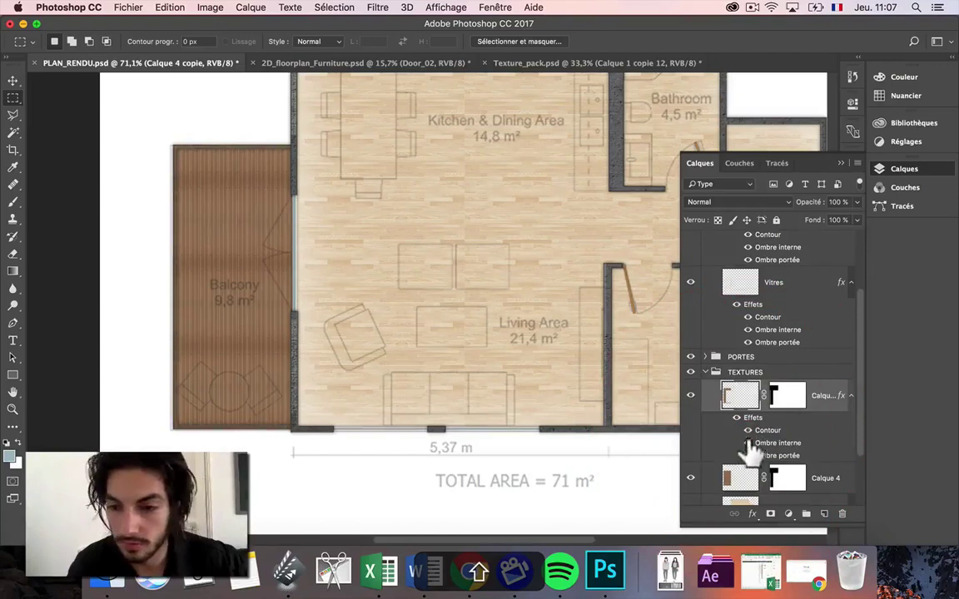
Compare the balcony border with and without its inner shadow, and examine the textured render with the black-and-white plan layer hidden
click(749, 444)
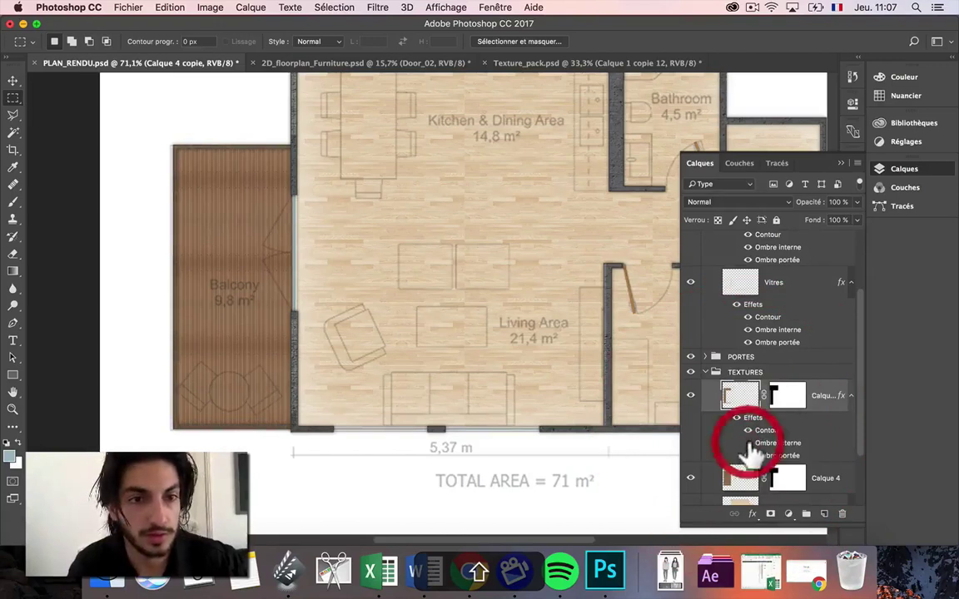
click(749, 444)
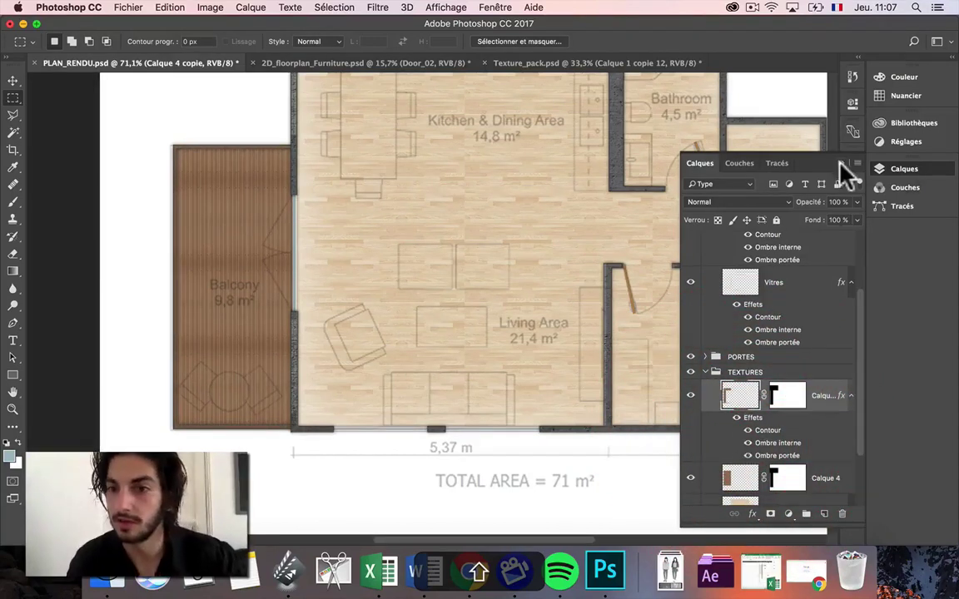
scroll(691, 374, up, 3)
click(691, 246)
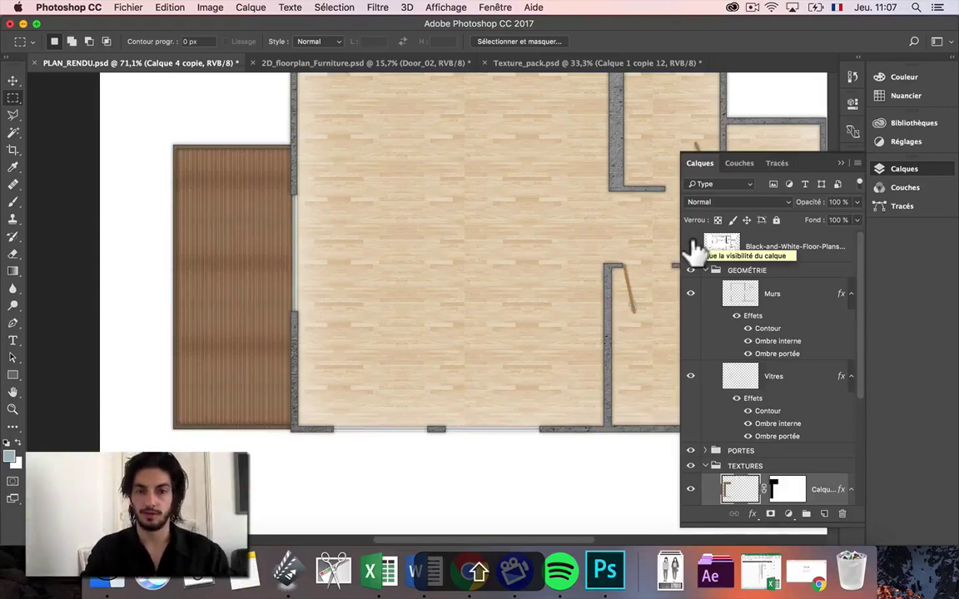
scroll(360, 221, right, 5)
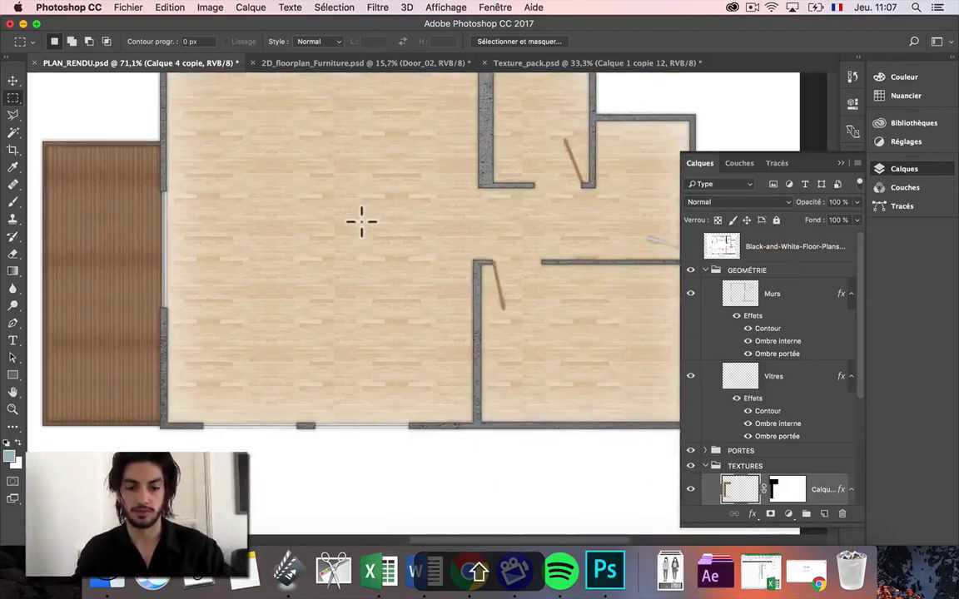
scroll(359, 220, down, 4)
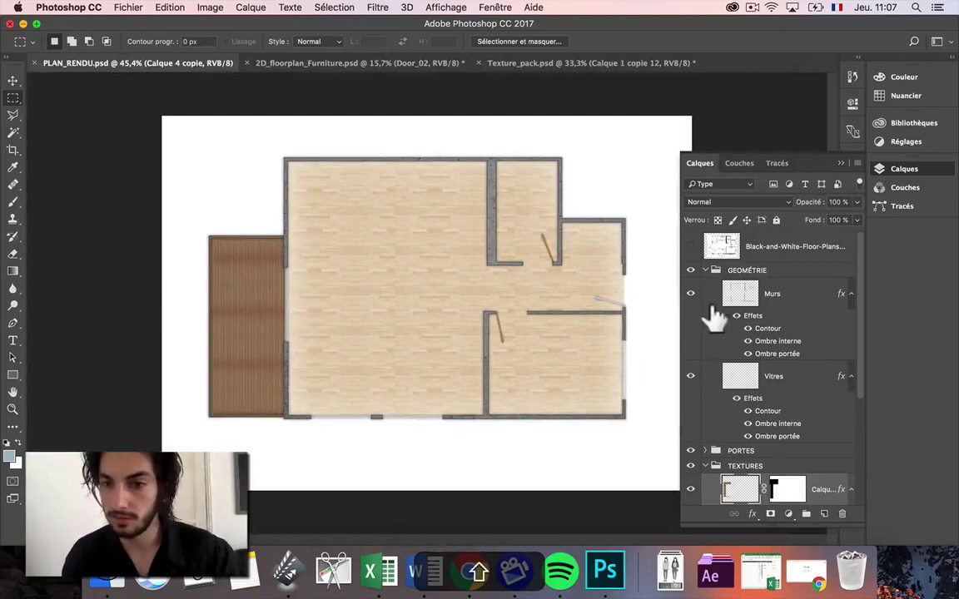
click(689, 248)
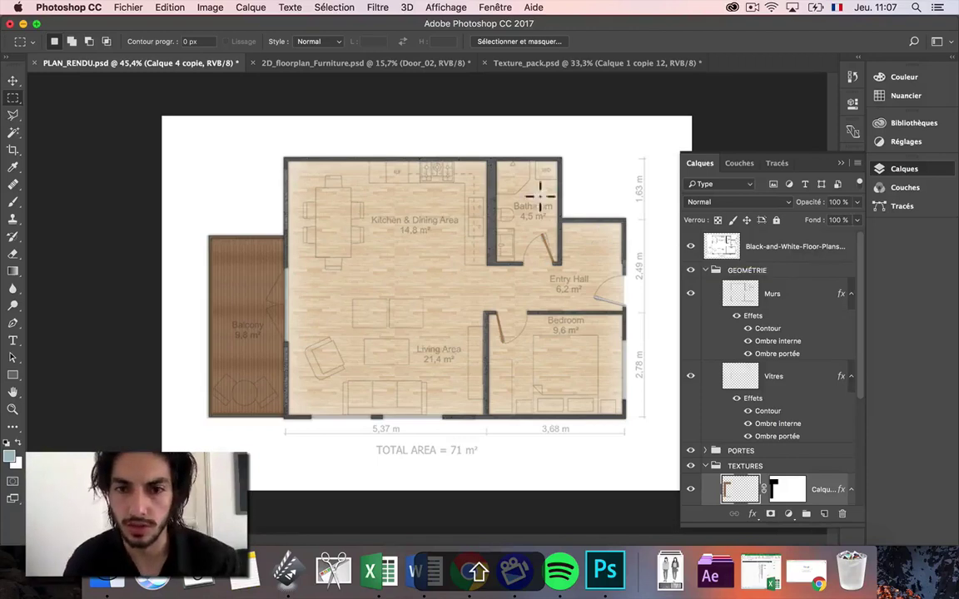
Switch to Texture_pack.psd, show the grey tile layer Calque 1 copie 8 instead of the decking, and copy the tile texture
click(537, 64)
scroll(758, 441, down, 2)
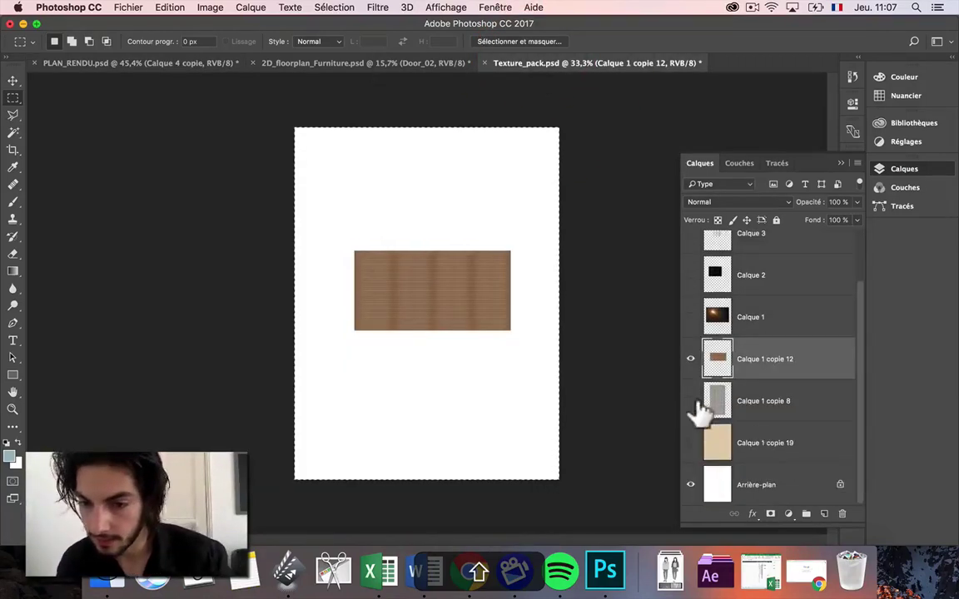
scroll(696, 428, up, 2)
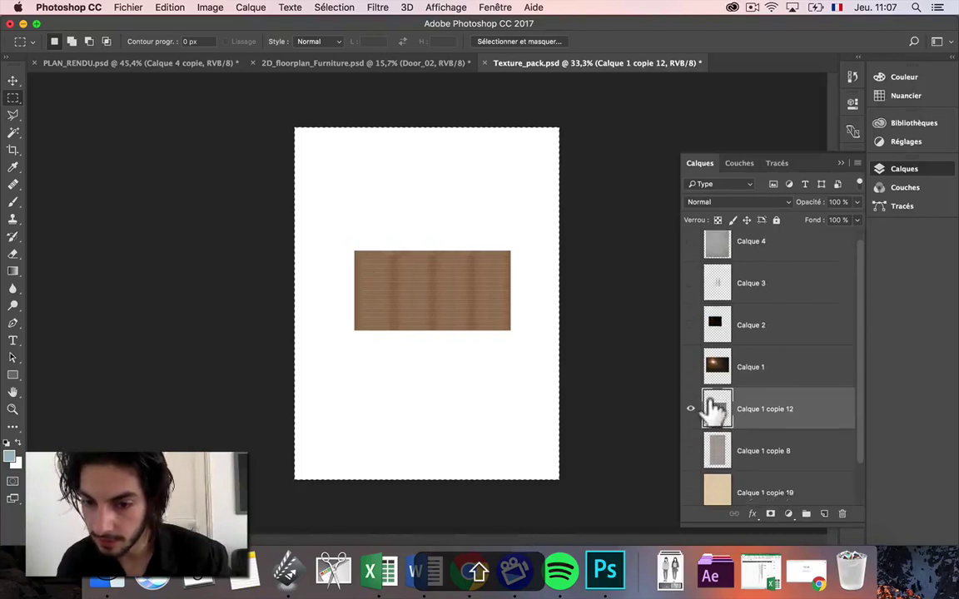
scroll(708, 408, down, 2)
click(692, 403)
click(691, 358)
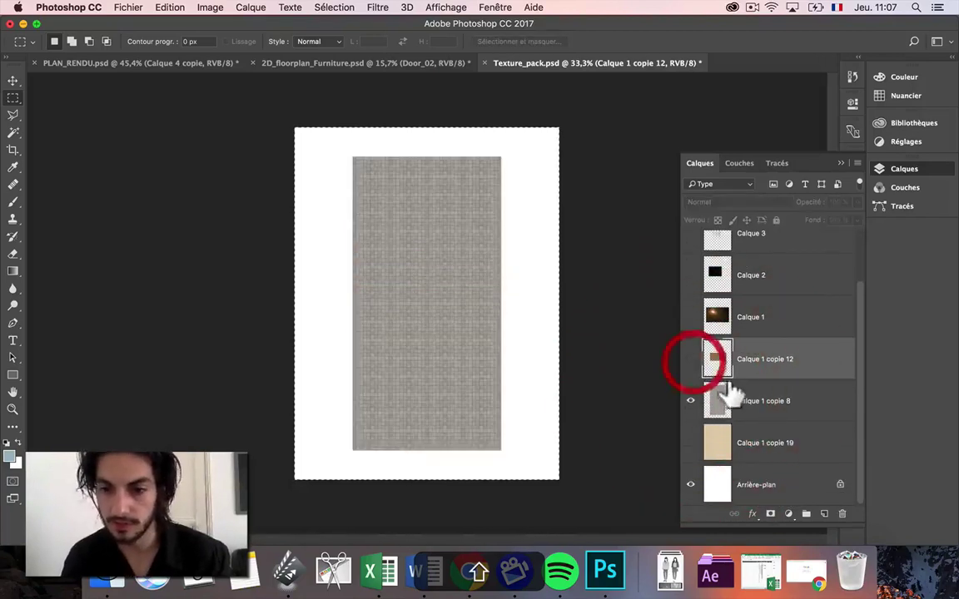
click(723, 400)
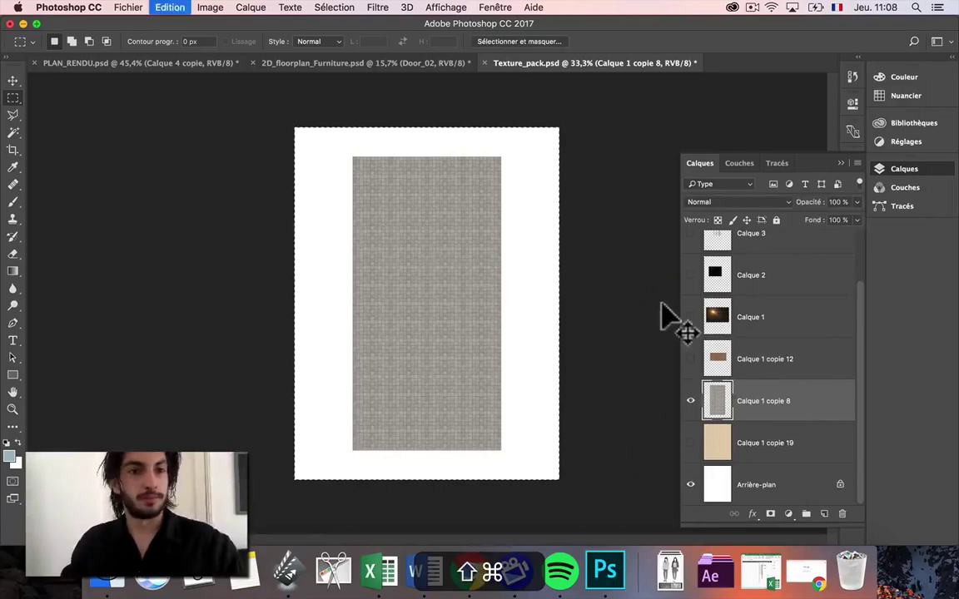
Paste the grey tile texture into the TEXTURES group of PLAN_RENDU.psd and position it so it covers the bathroom
click(185, 65)
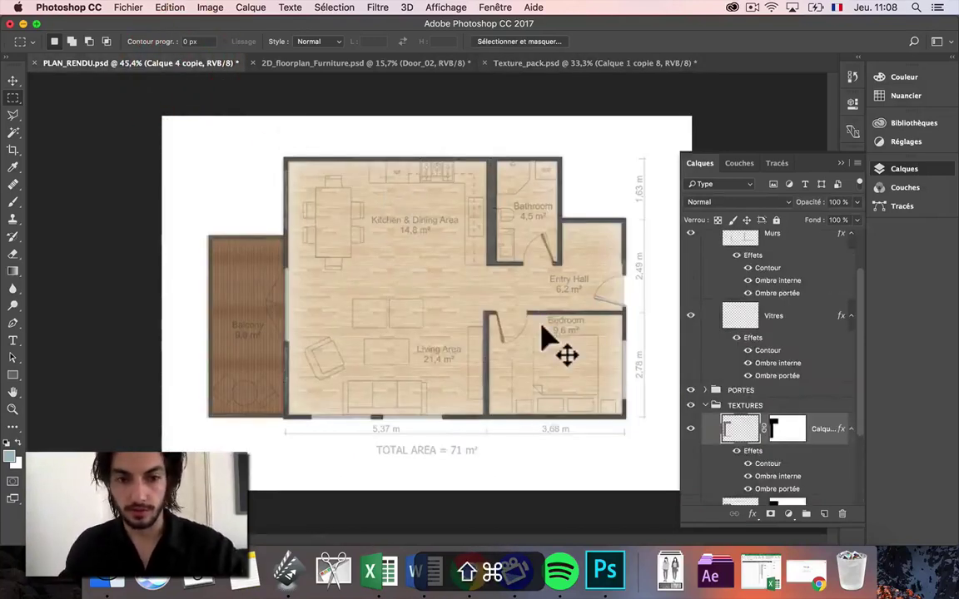
key(super+v)
key(super+t)
drag(428, 268, 488, 248)
key(Return)
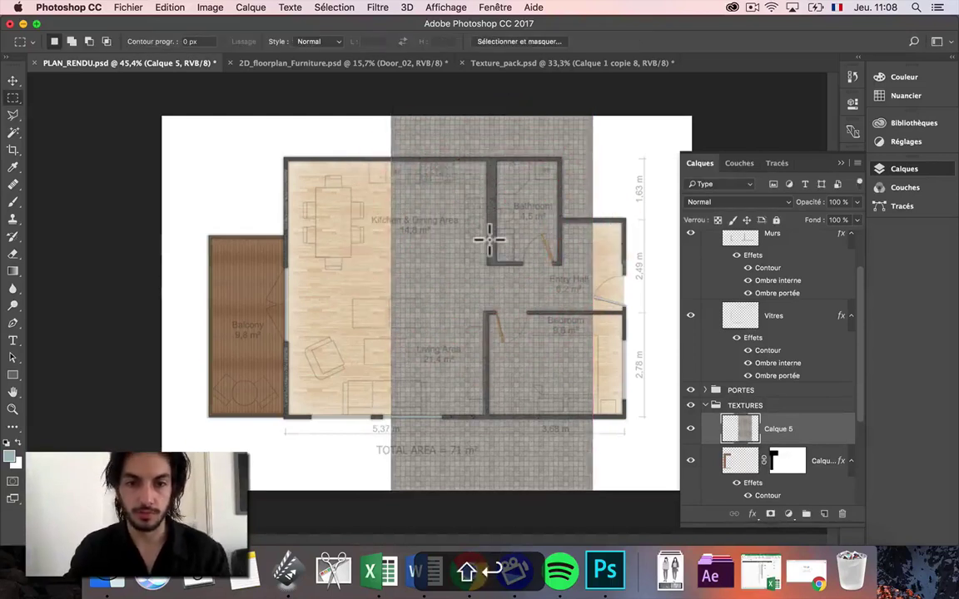
Adjust the tile layer's hue/saturation with saturation +14 and lightness +42
click(218, 8)
mouse_move(258, 44)
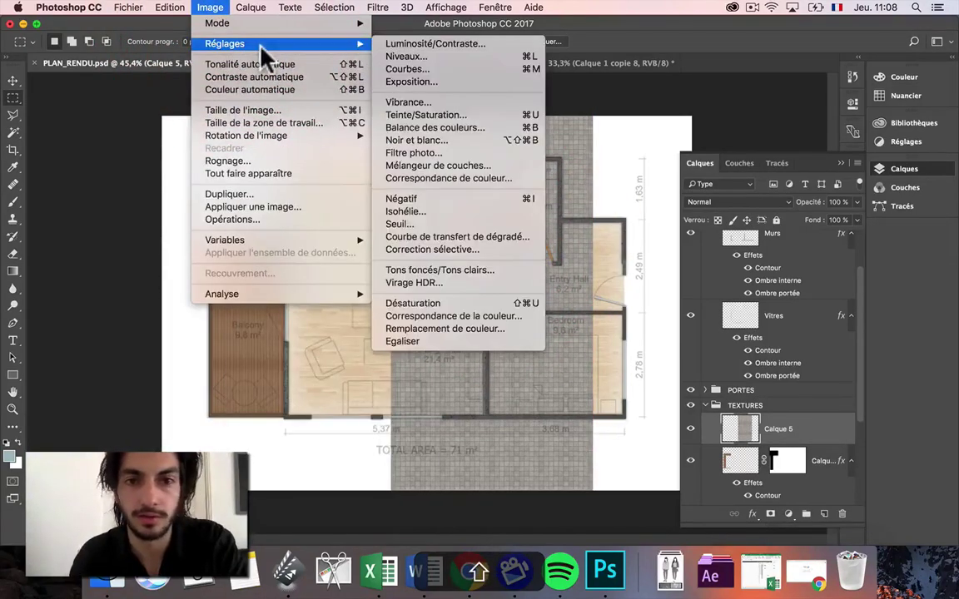
click(406, 119)
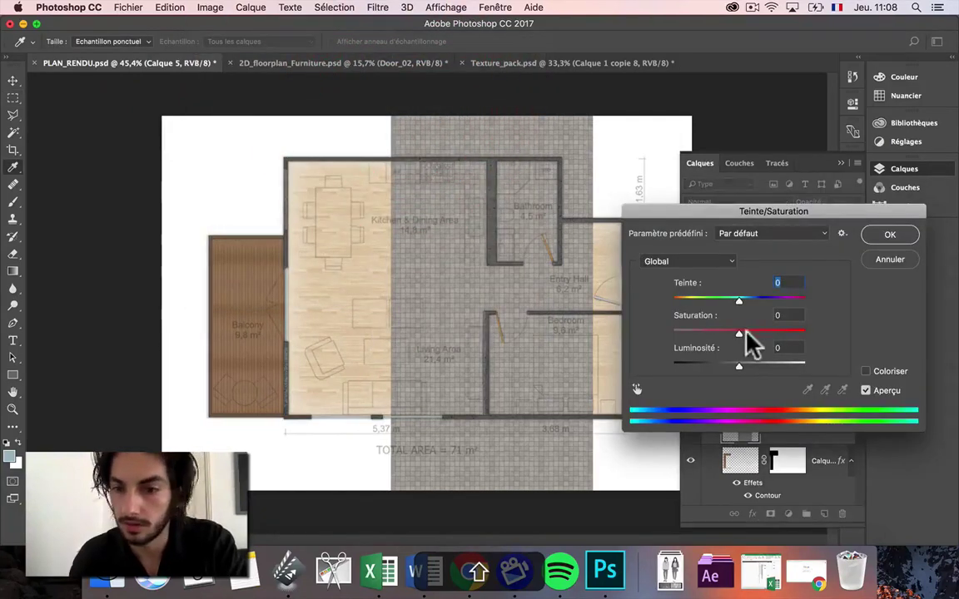
drag(738, 358, 756, 362)
click(747, 333)
click(765, 366)
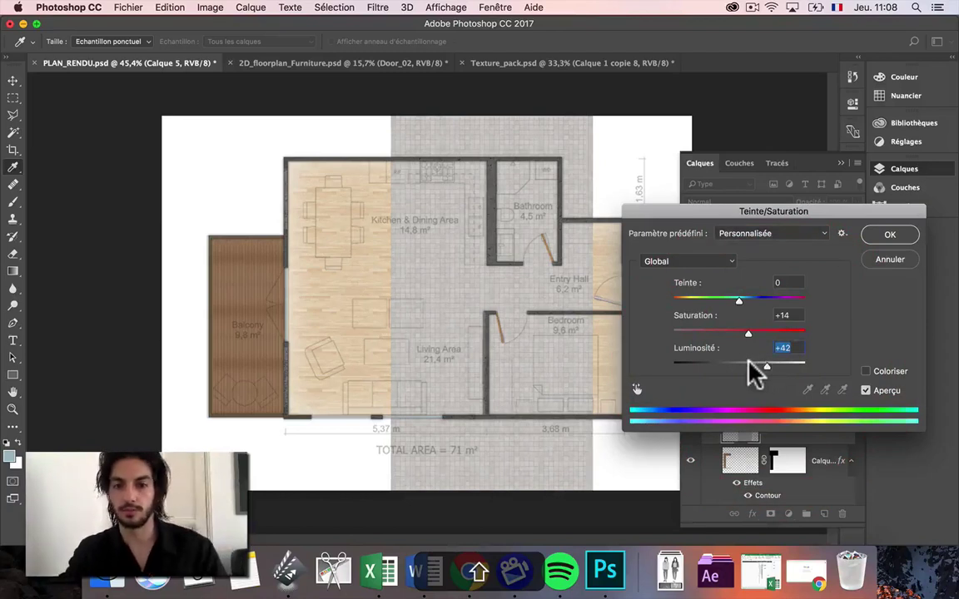
key(Return)
Add a layer mask to tile layer Calque 5 and paint black over everything outside the bathroom, leaving only the bathroom floor tiled
key(m)
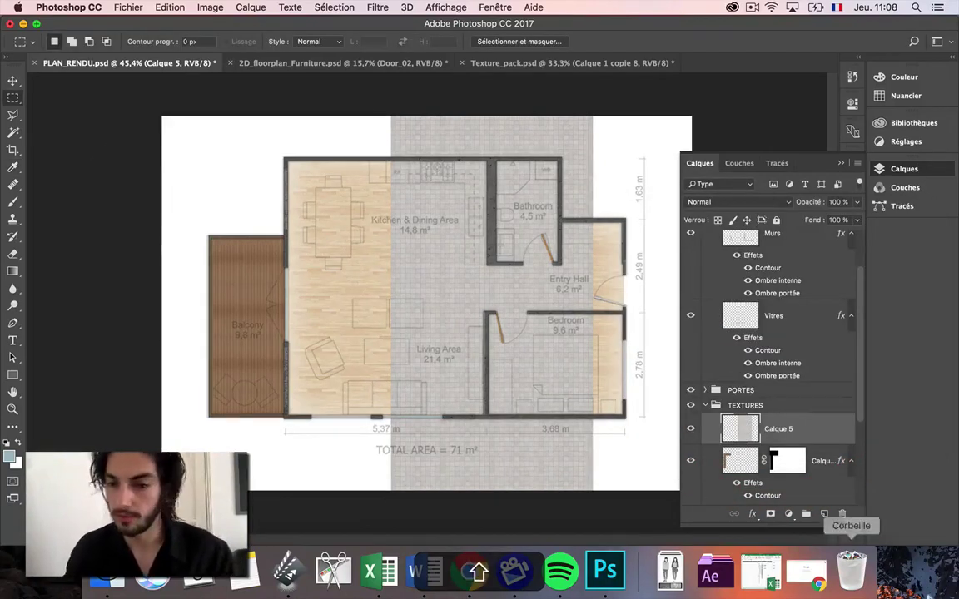
click(770, 514)
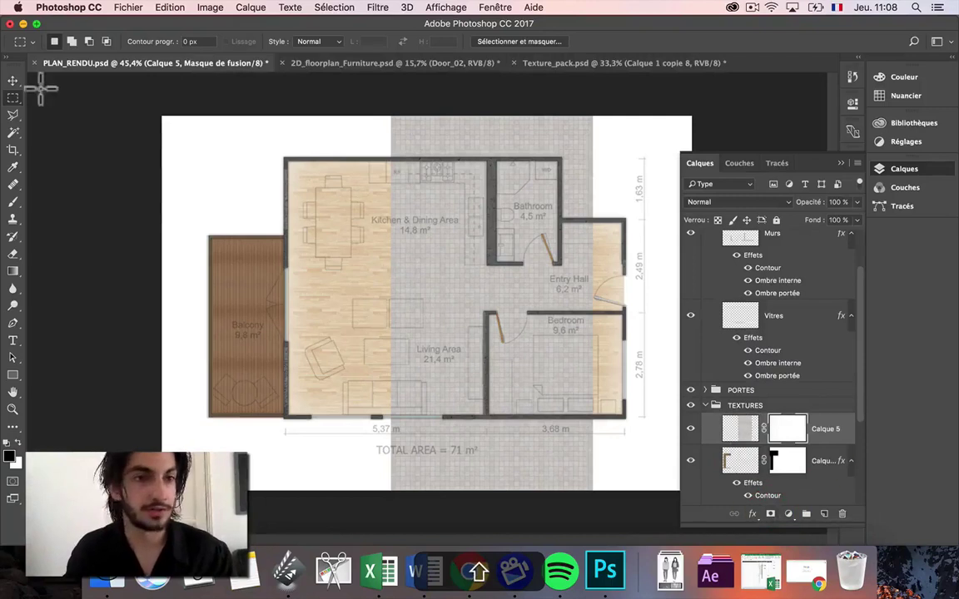
drag(337, 102, 638, 516)
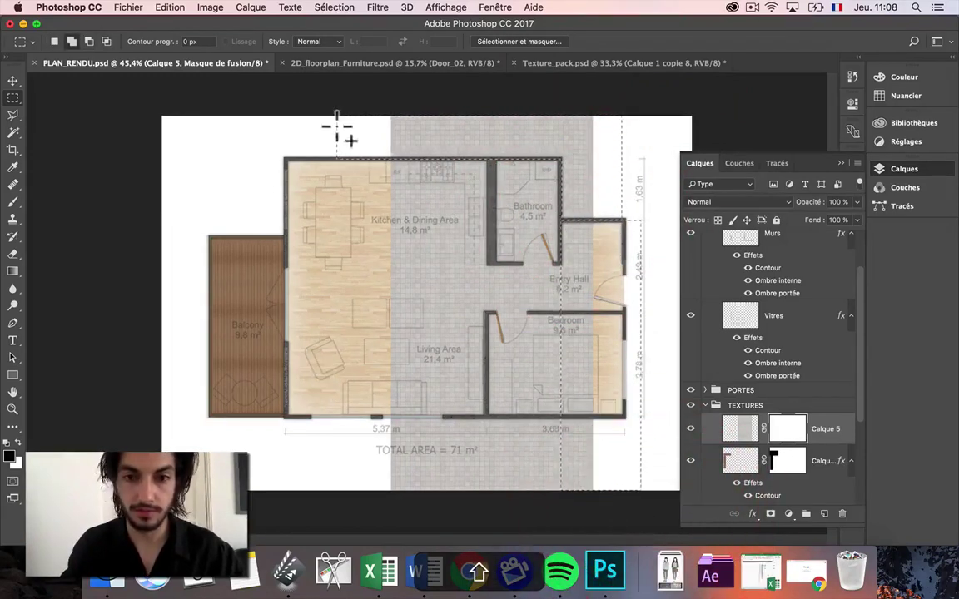
drag(342, 100, 479, 531)
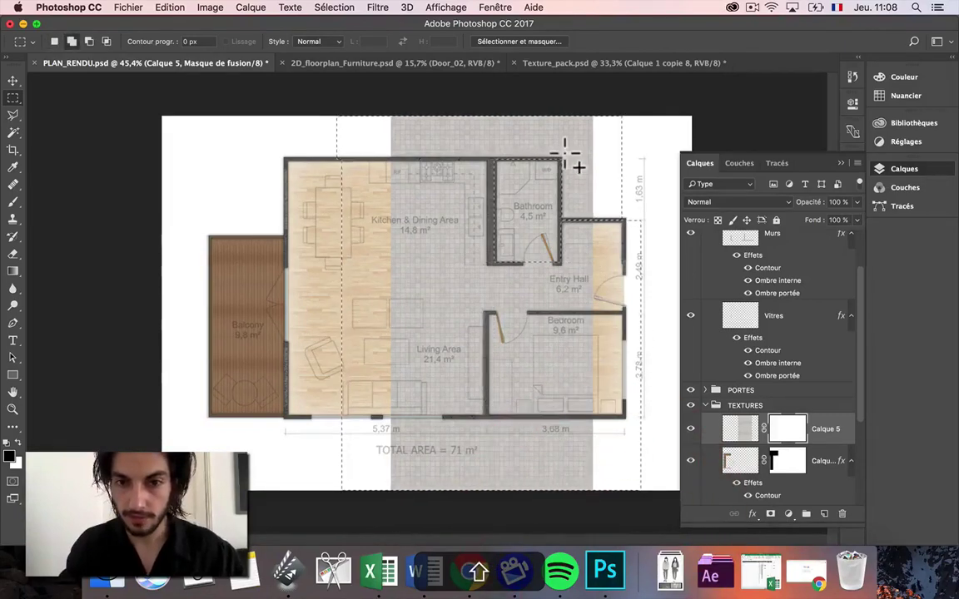
drag(623, 153, 667, 356)
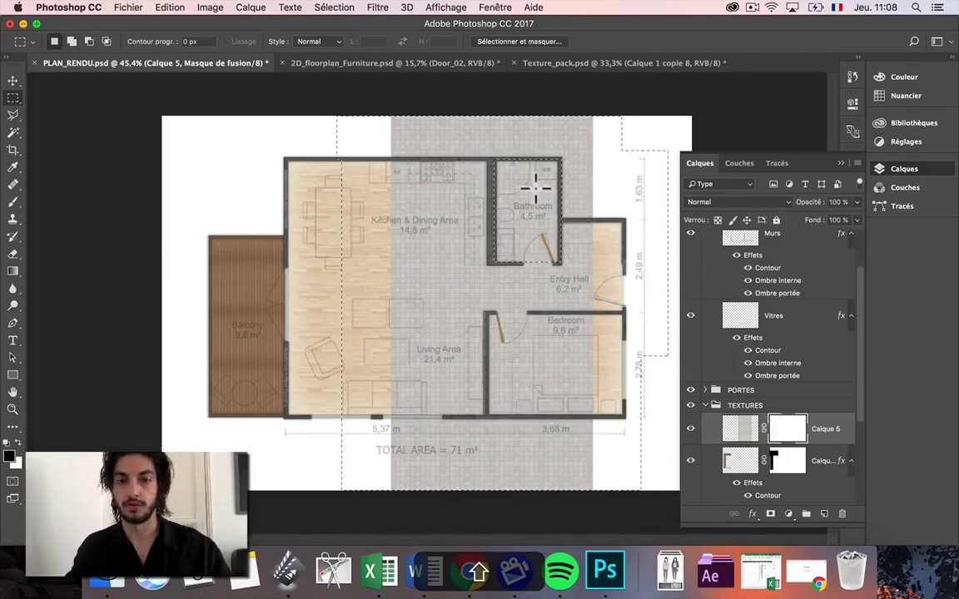
click(12, 201)
click(474, 288)
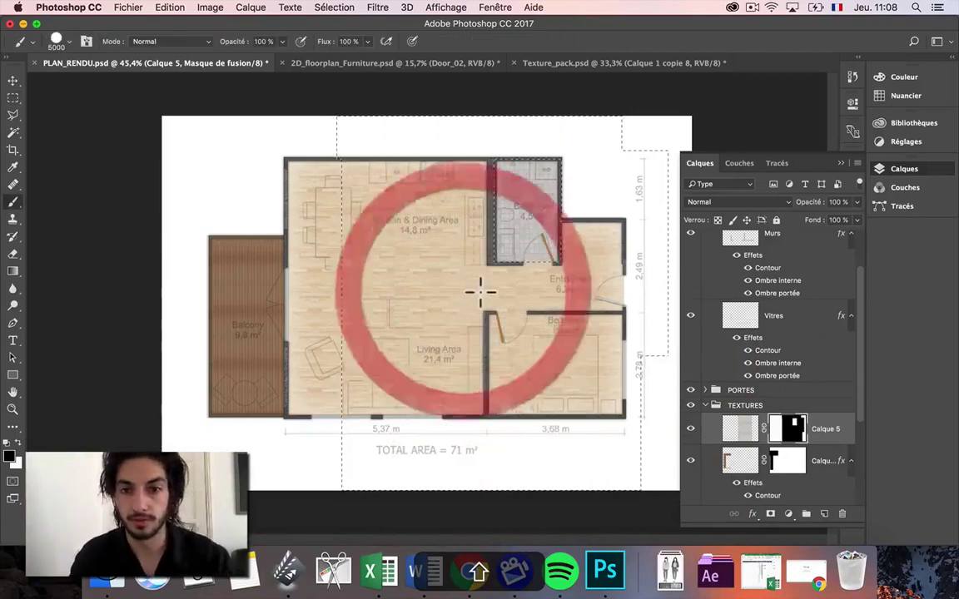
key(super+d)
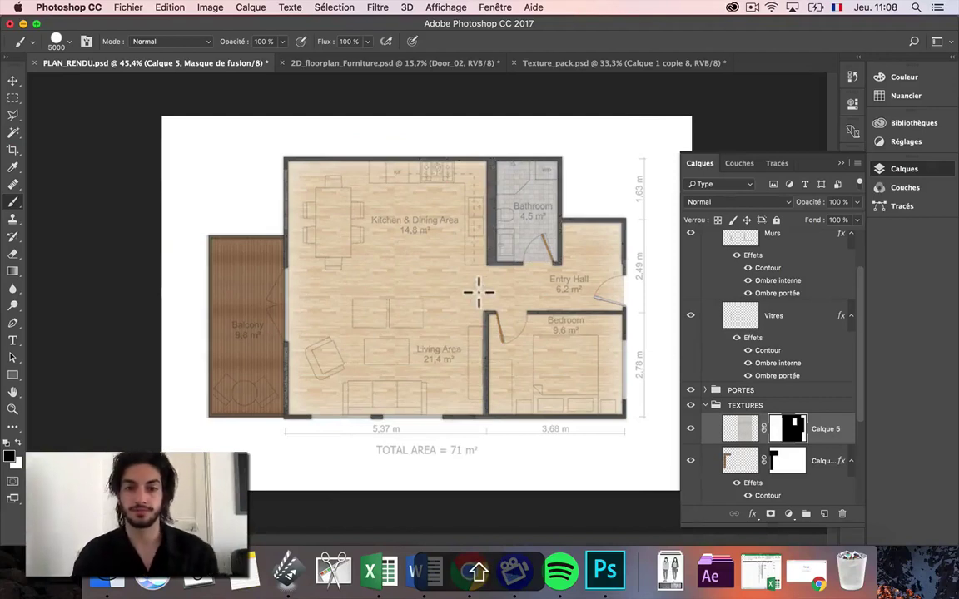
Create a new layer above the bathroom tiles and select a thin horizontal strip across the bathroom doorway
scroll(499, 271, up, 5)
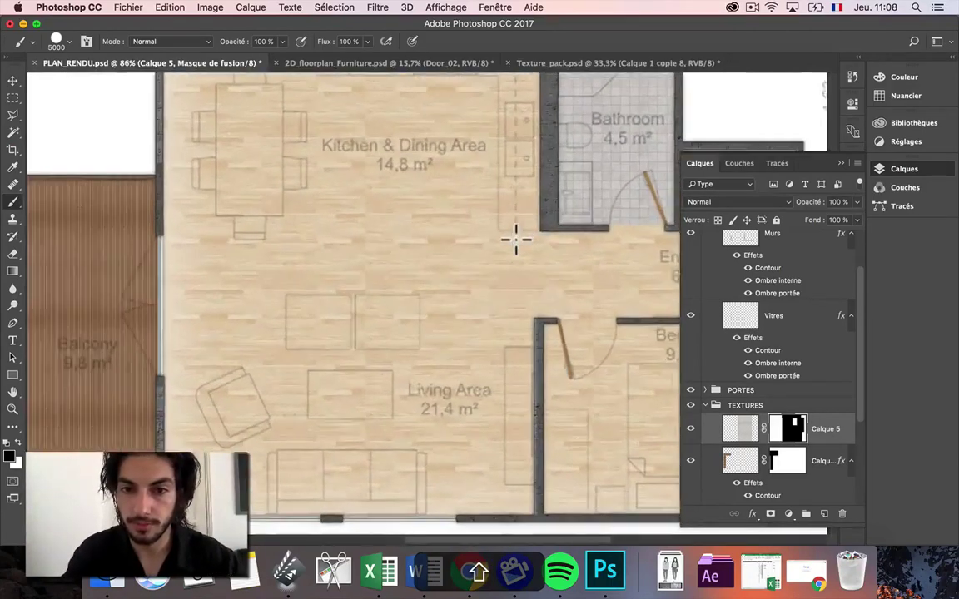
scroll(515, 240, right, 5)
scroll(515, 241, up, 1)
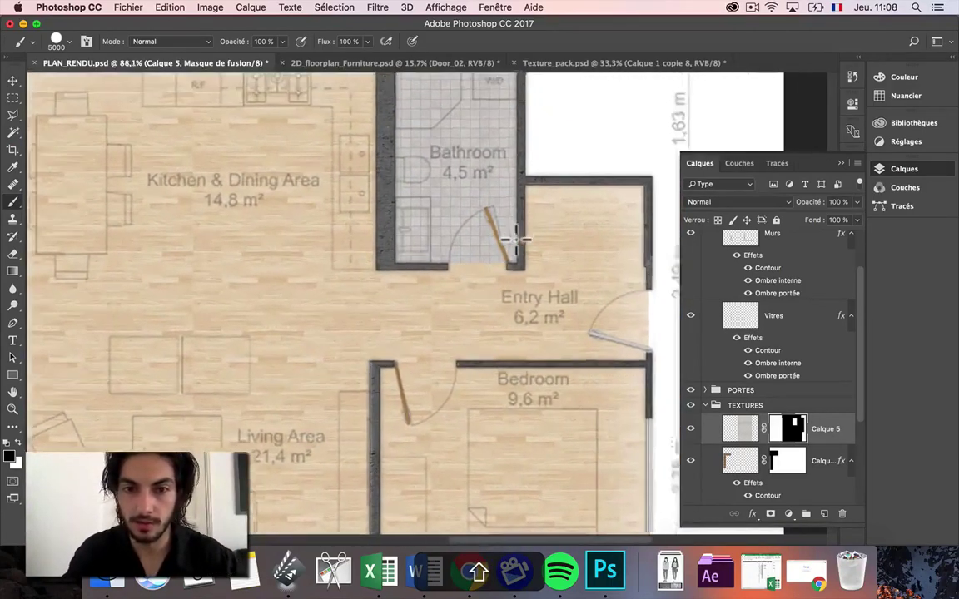
scroll(515, 239, up, 3)
scroll(510, 239, right, 2)
scroll(509, 240, up, 3)
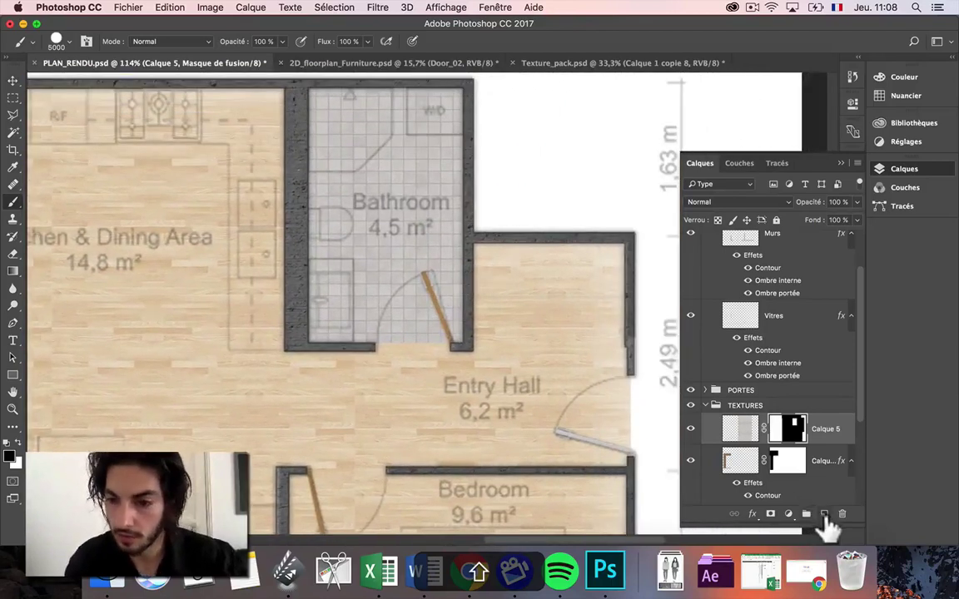
click(824, 514)
click(12, 97)
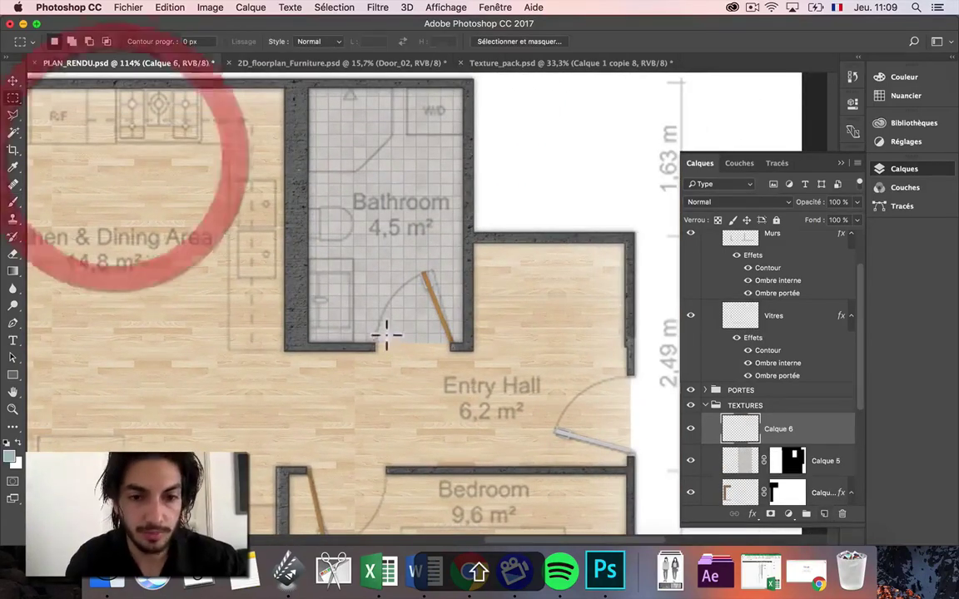
drag(385, 344, 454, 344)
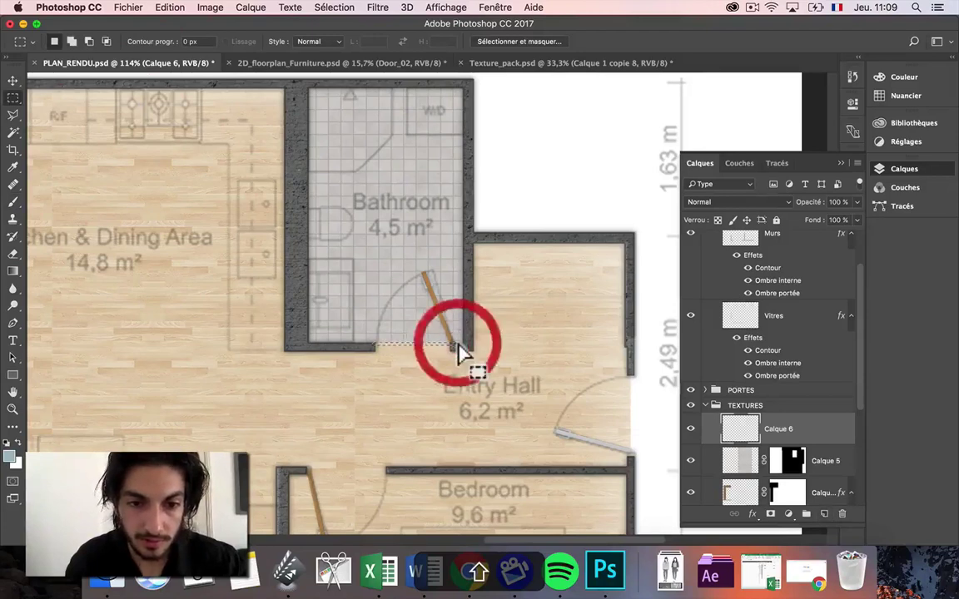
Choose a light grey foreground colour, fill the doorway strip with the brush, and clear the selection
click(13, 202)
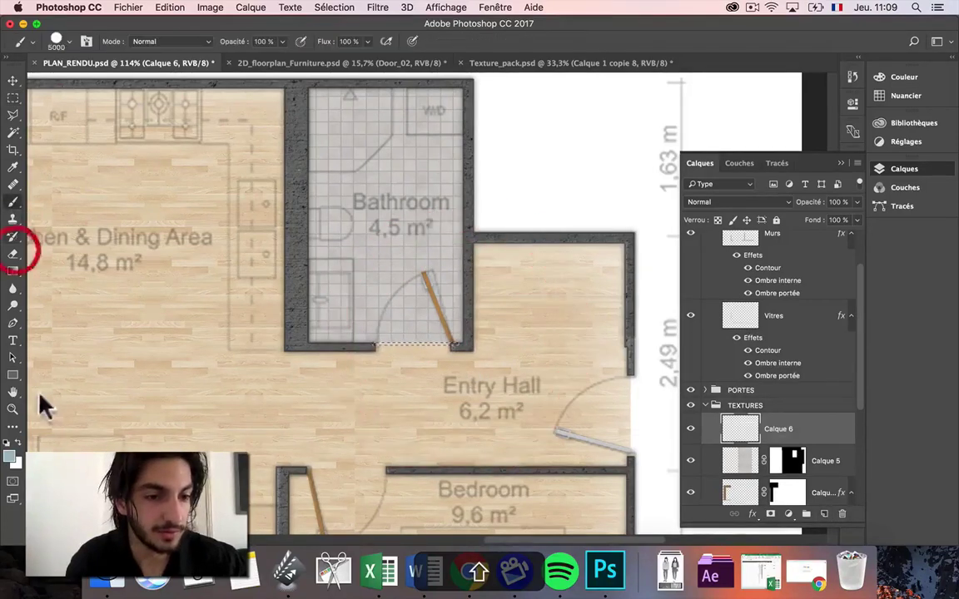
click(9, 454)
drag(417, 241, 481, 241)
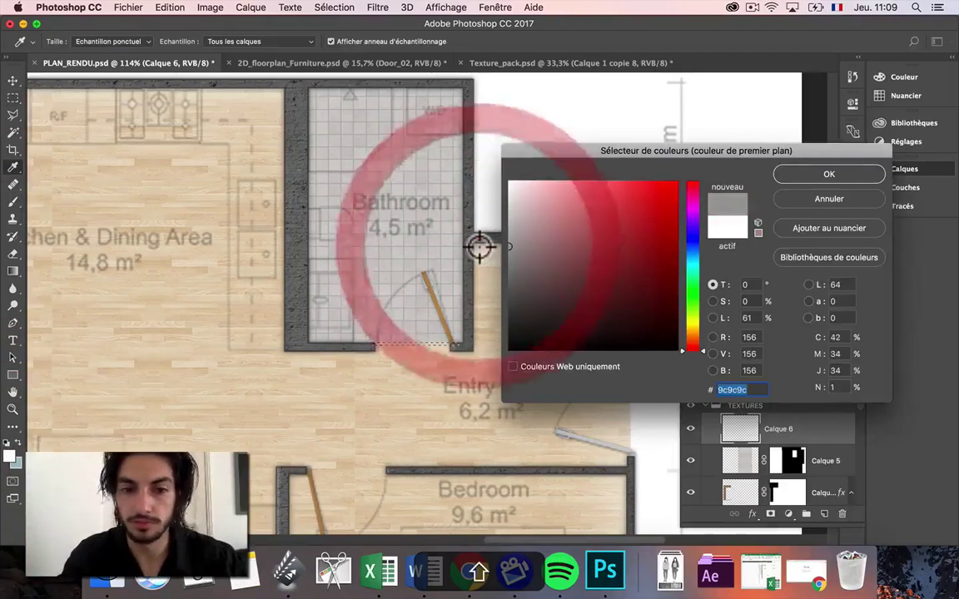
click(480, 212)
key(Return)
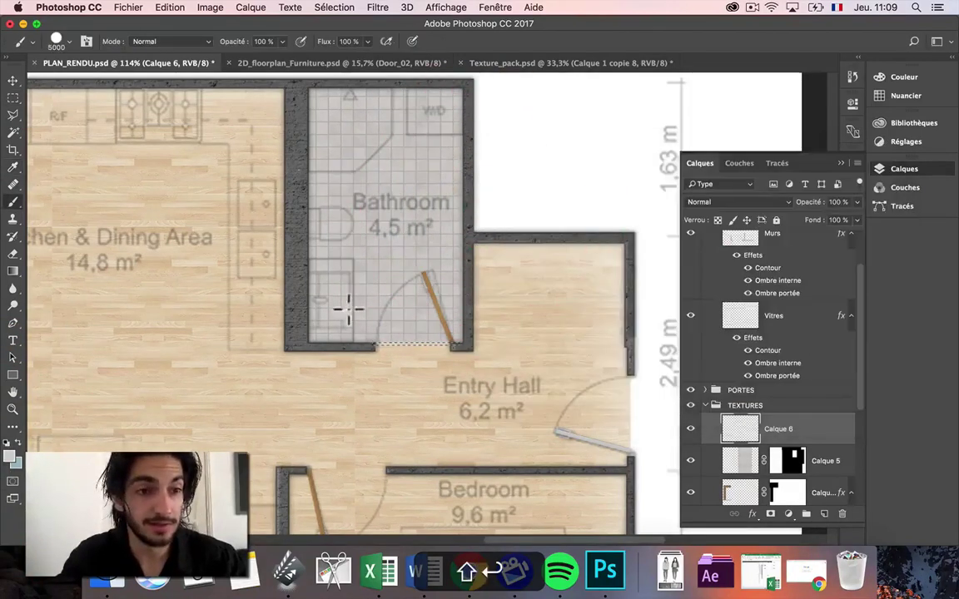
click(411, 338)
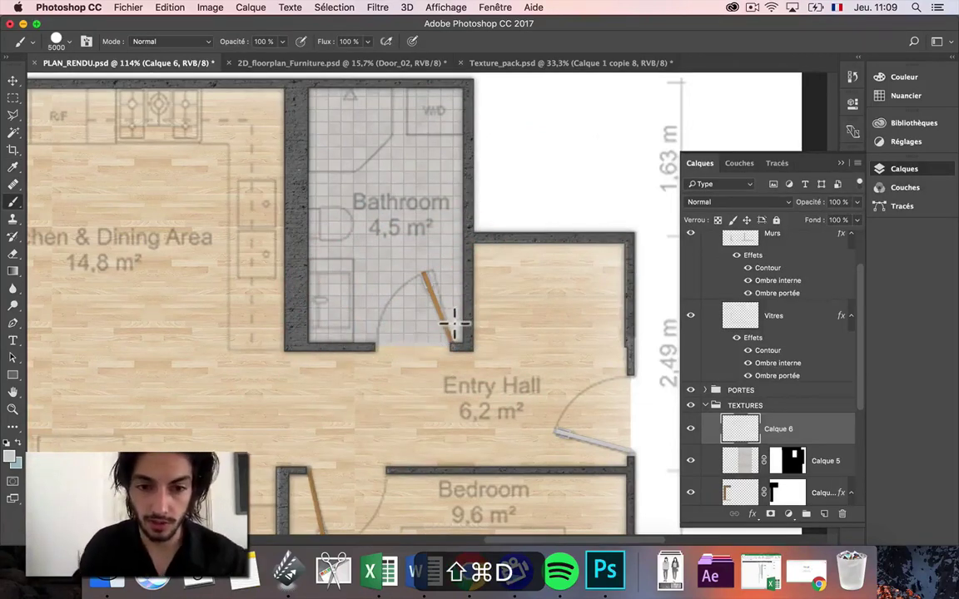
Paste the copied wall layer style onto the doorway strip layer Calque 6 and review its Contour settings
right_click(795, 432)
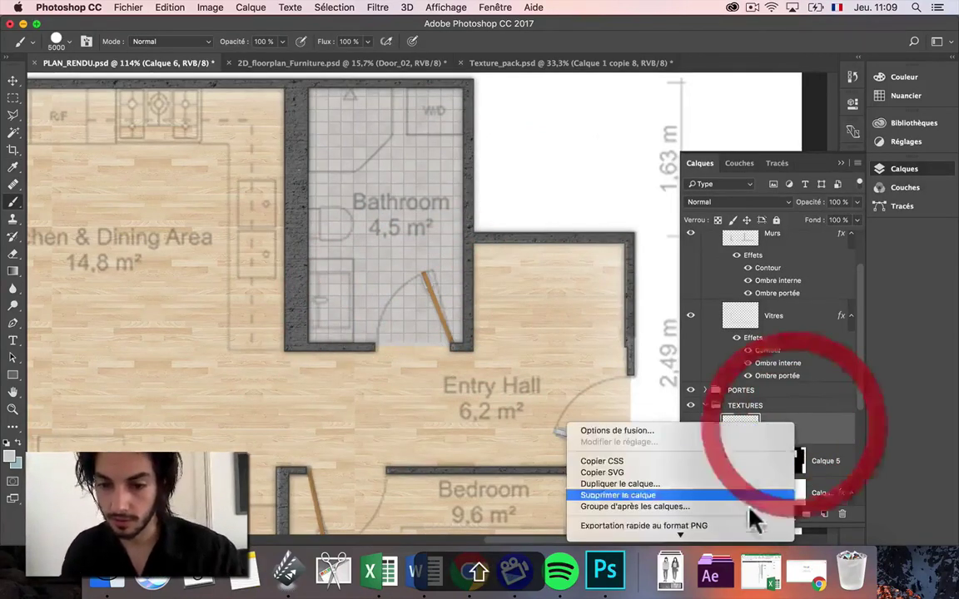
click(684, 496)
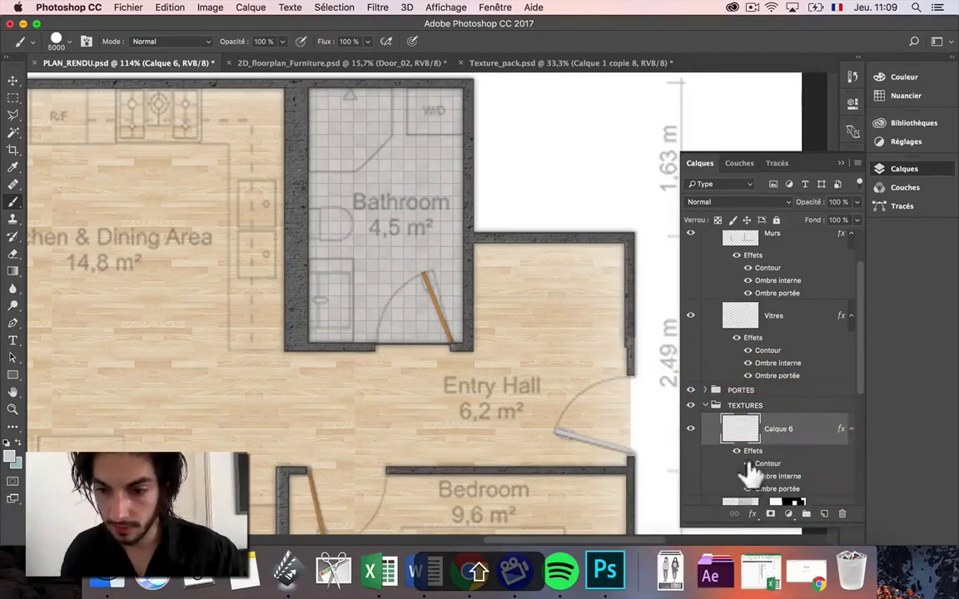
double_click(778, 473)
drag(581, 241, 760, 122)
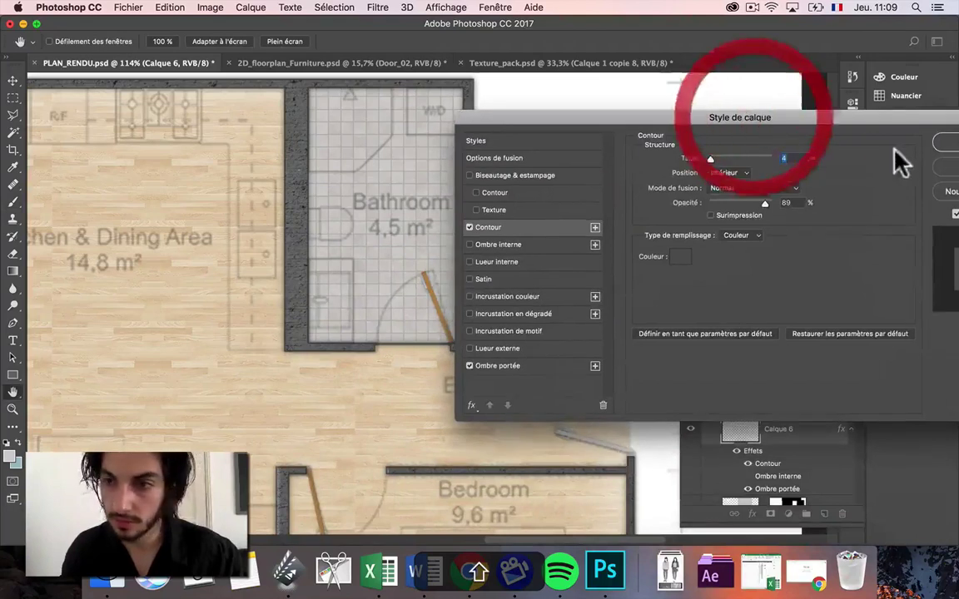
click(934, 170)
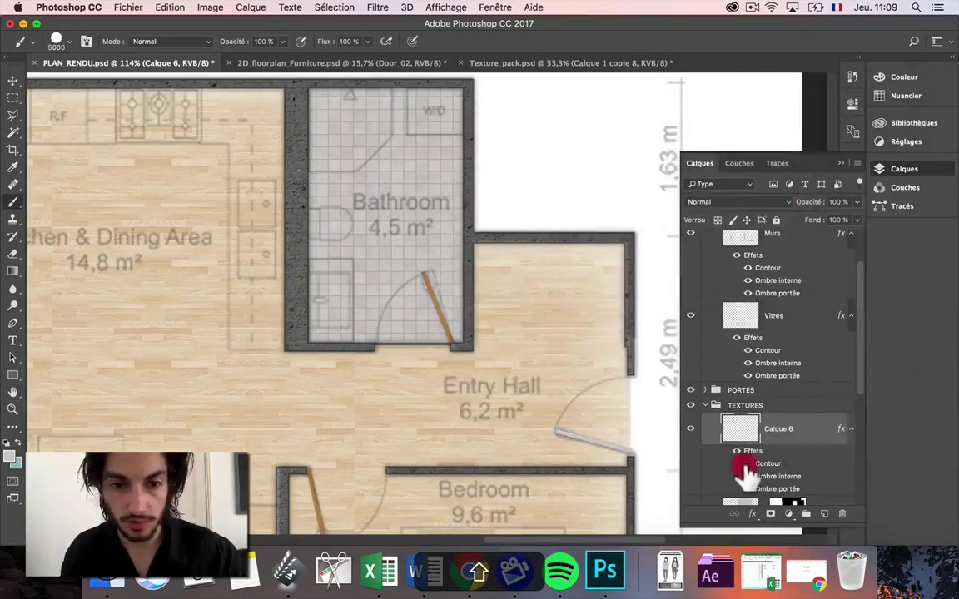
Hide the Contour and Ombre interne effects on the doorway strip layer Calque 6, keeping only its Ombre portée
scroll(379, 343, up, 2)
scroll(379, 343, right, 2)
scroll(376, 343, up, 2)
scroll(376, 343, down, 4)
scroll(376, 343, down, 3)
scroll(377, 343, left, 3)
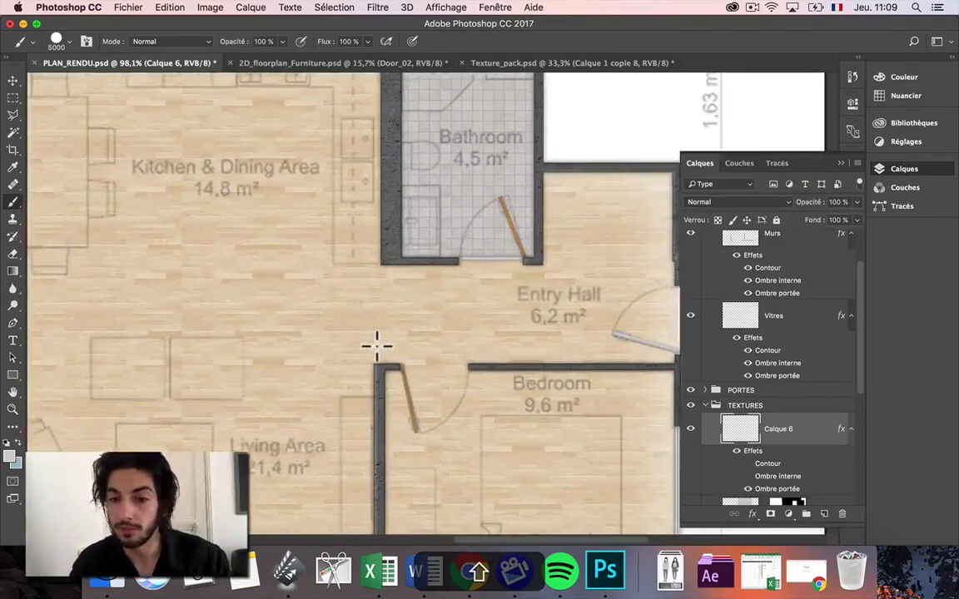
scroll(376, 343, up, 5)
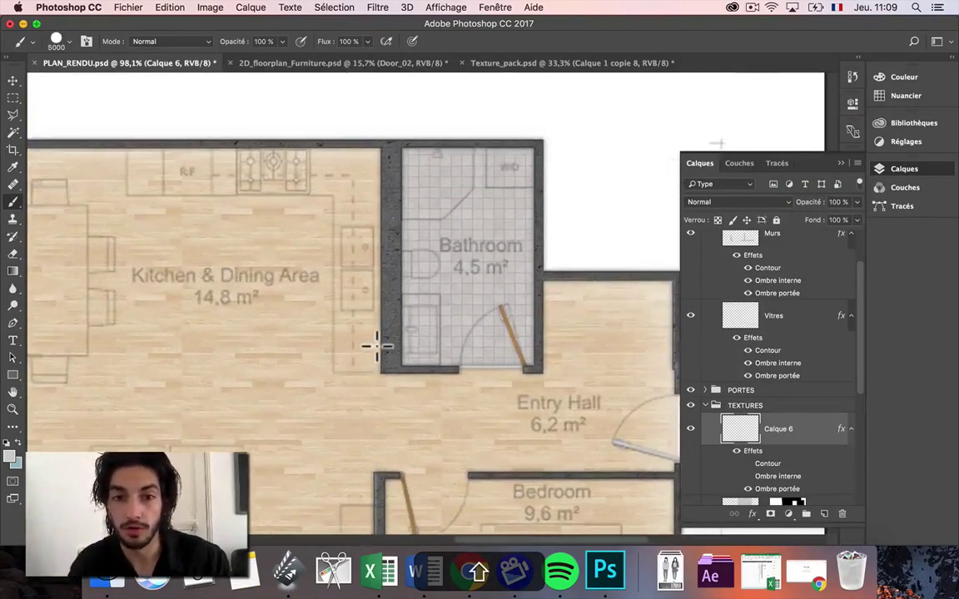
Try the Lueur interne effect on the doorway strip layer Calque 6 and switch it back off
double_click(754, 454)
drag(370, 113, 739, 129)
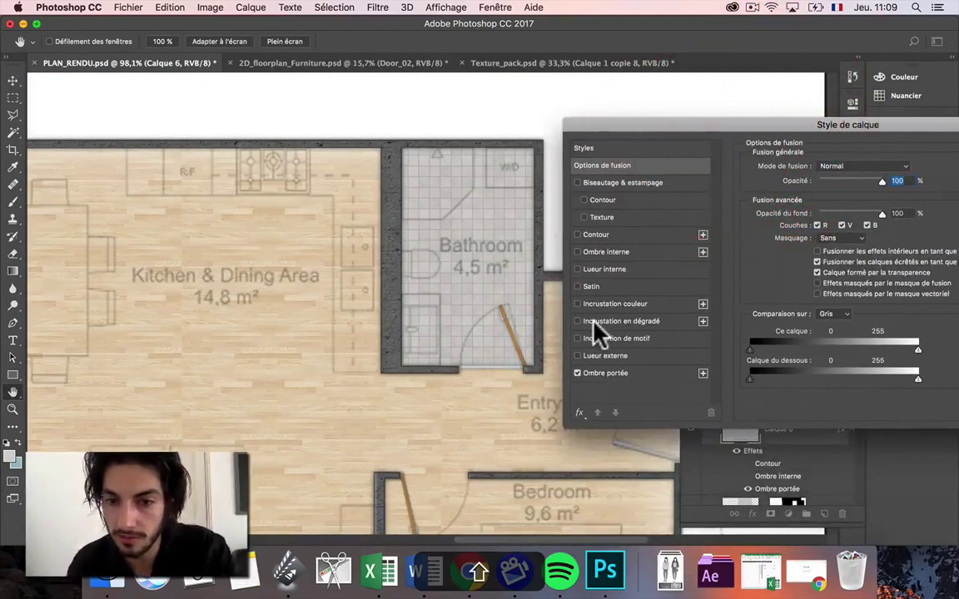
click(576, 269)
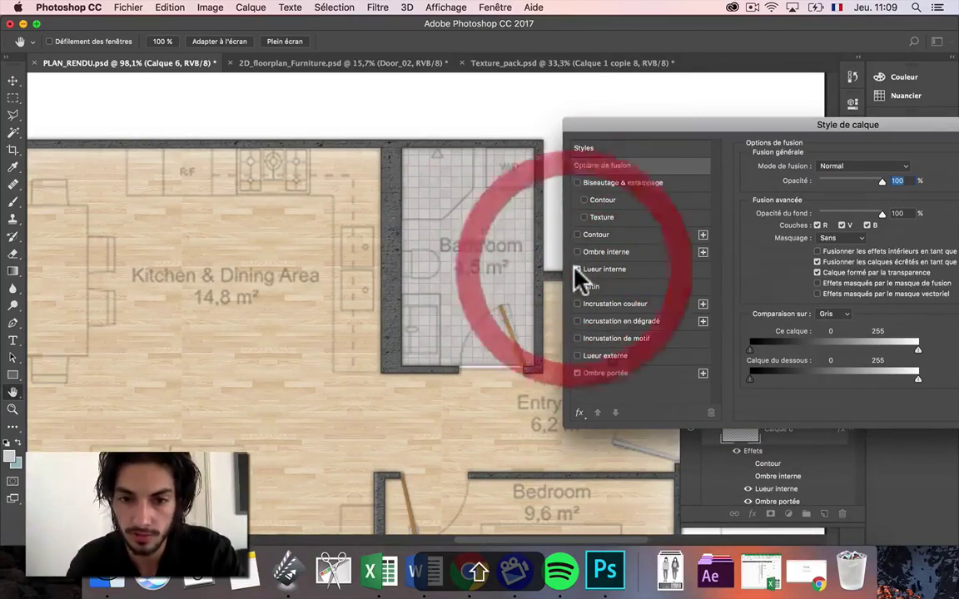
click(576, 269)
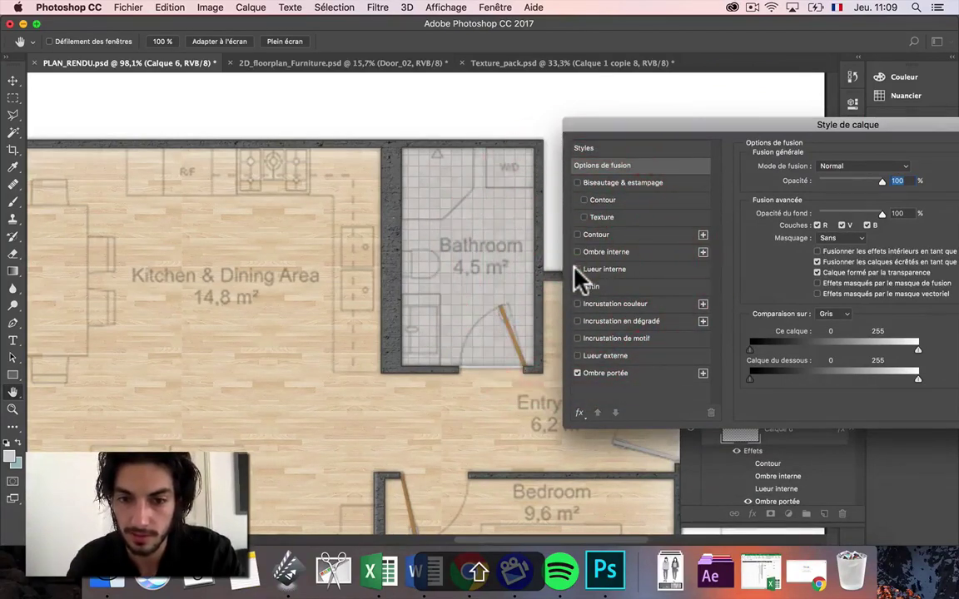
drag(703, 148, 492, 175)
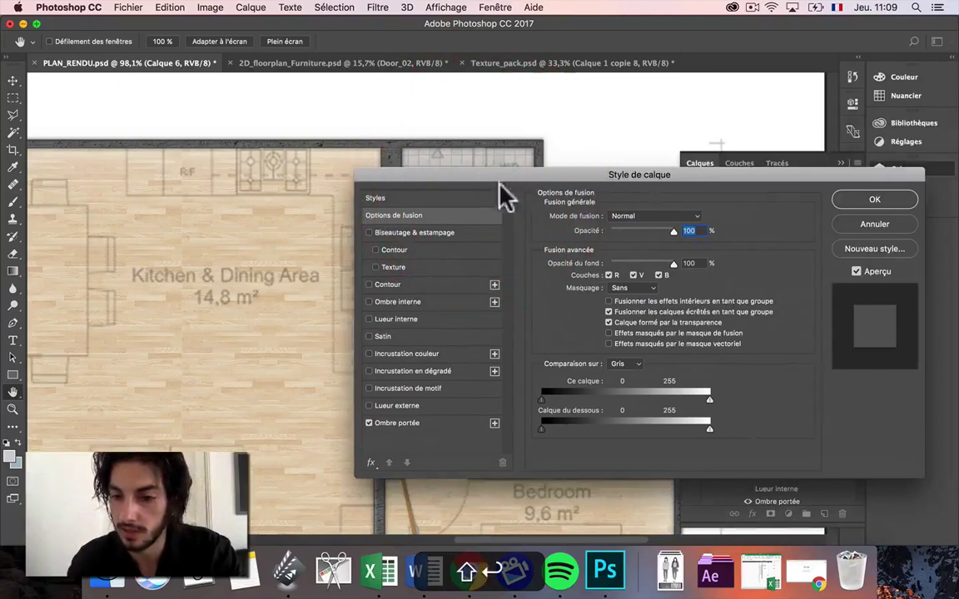
key(Return)
scroll(775, 405, down, 3)
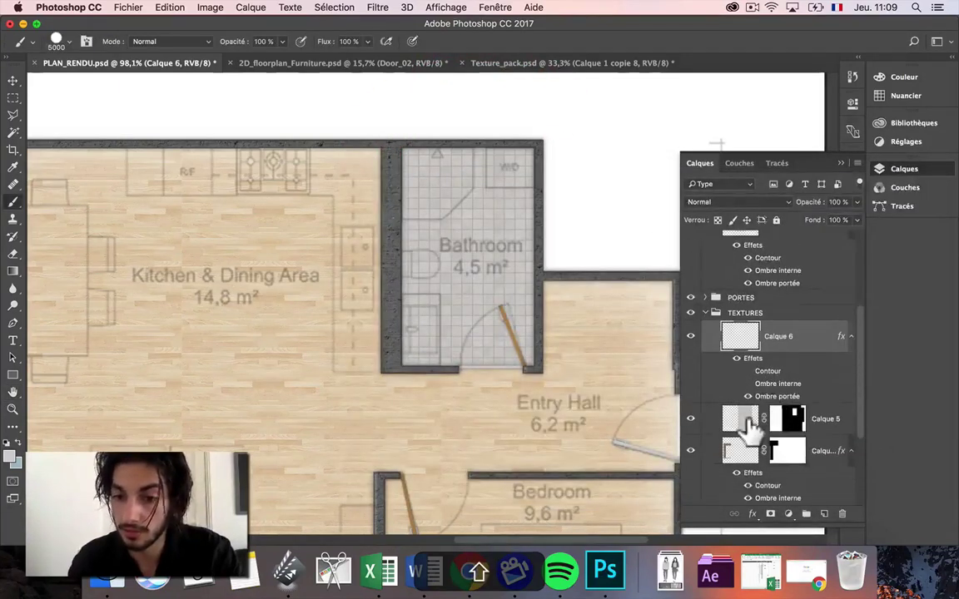
click(748, 423)
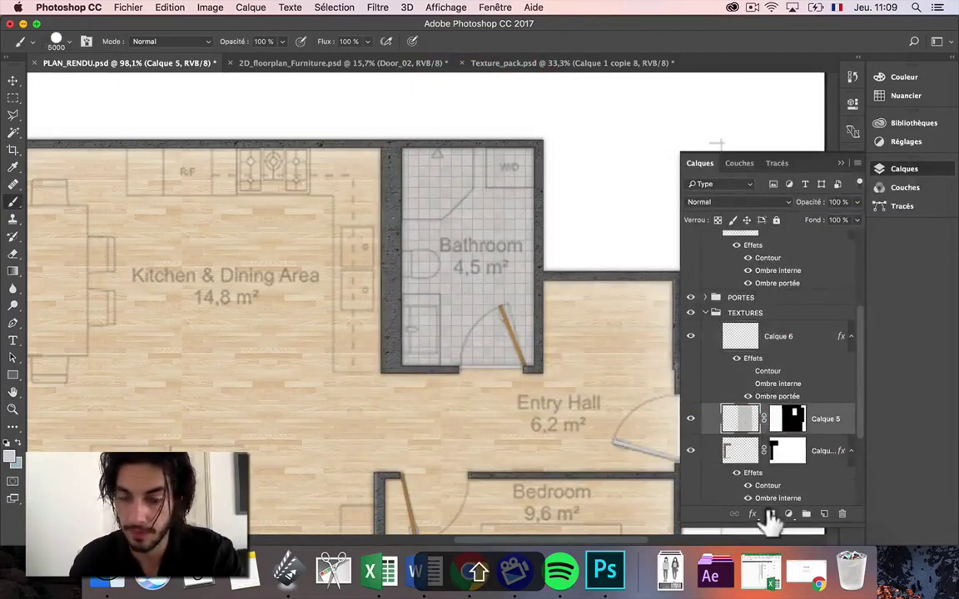
click(210, 8)
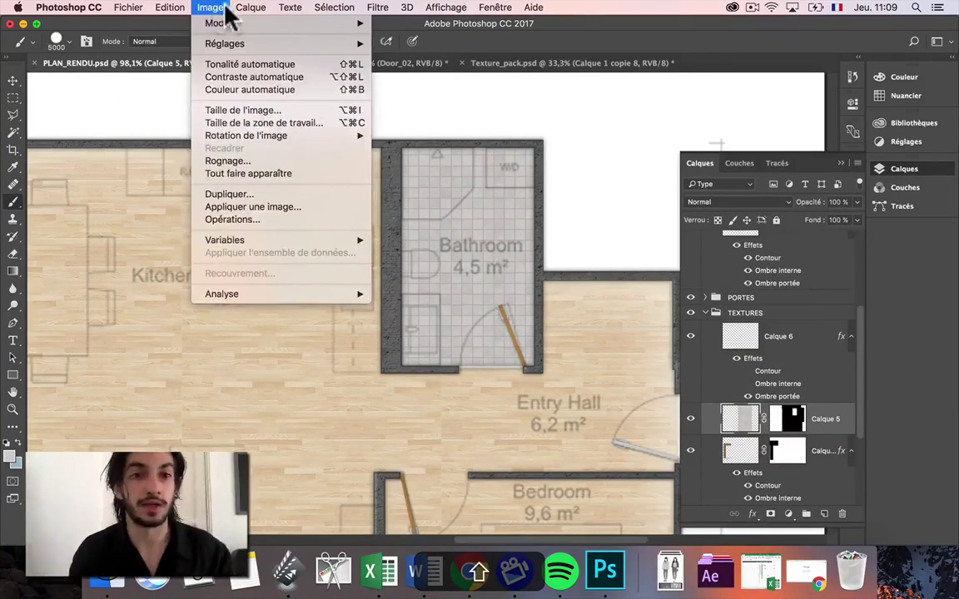
mouse_move(239, 14)
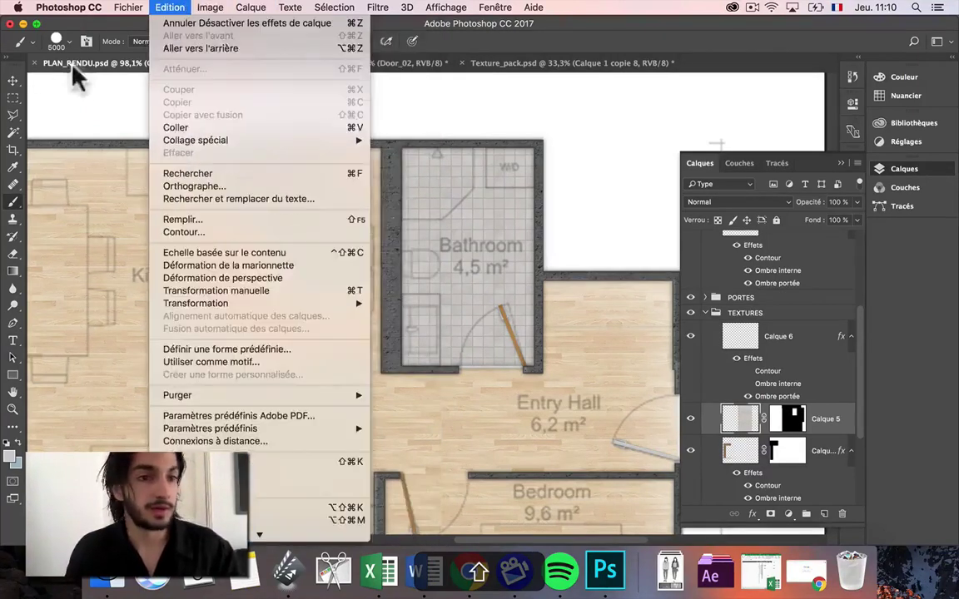
Copy the layer style with the inner glow from the wood floor layer Calque 3
click(12, 81)
click(222, 286)
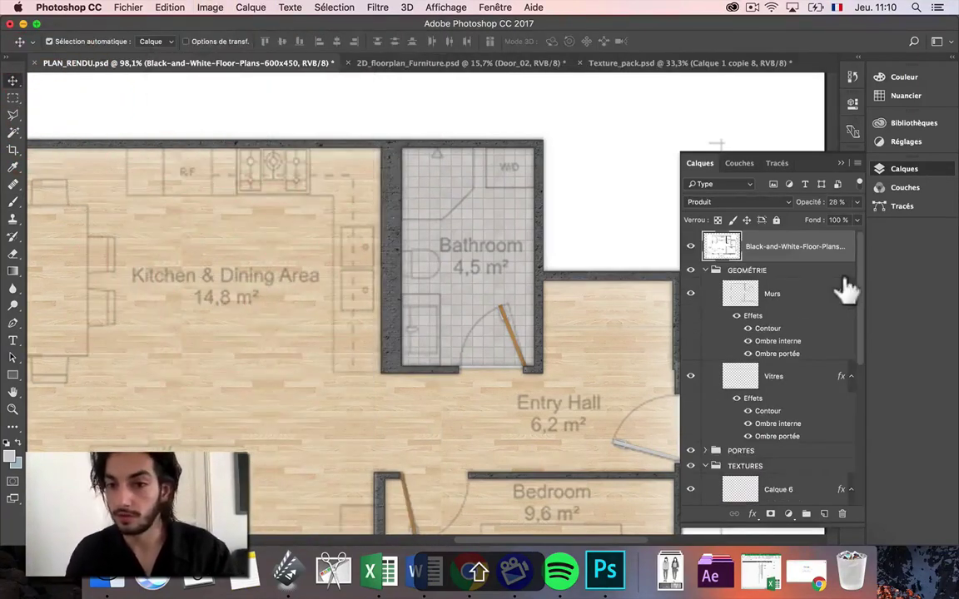
scroll(818, 325, down, 10)
right_click(731, 426)
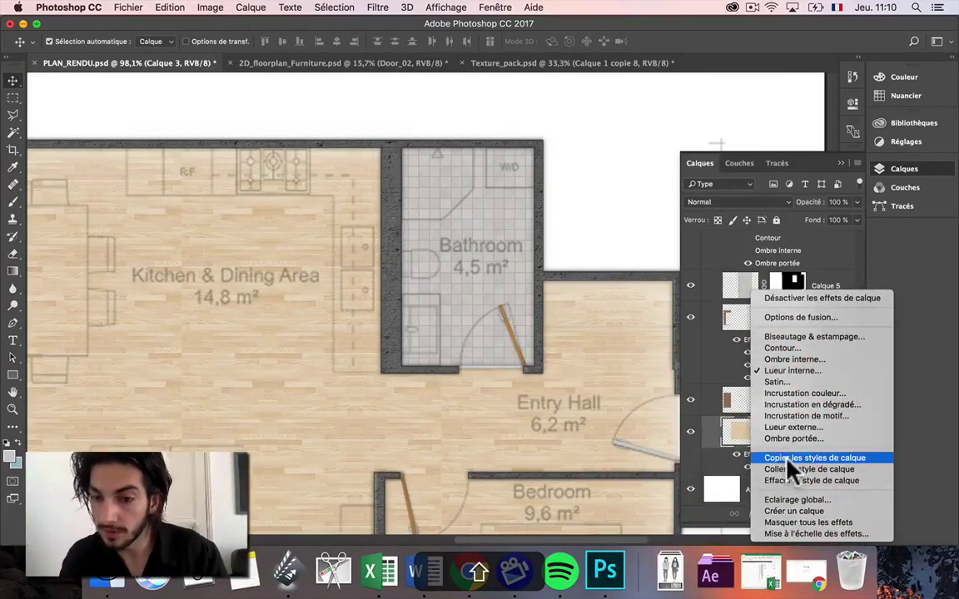
click(789, 459)
Paste the copied inner glow style onto the bathroom tile layer Calque 5 and check its effect on the plan
scroll(749, 400, up, 5)
right_click(739, 390)
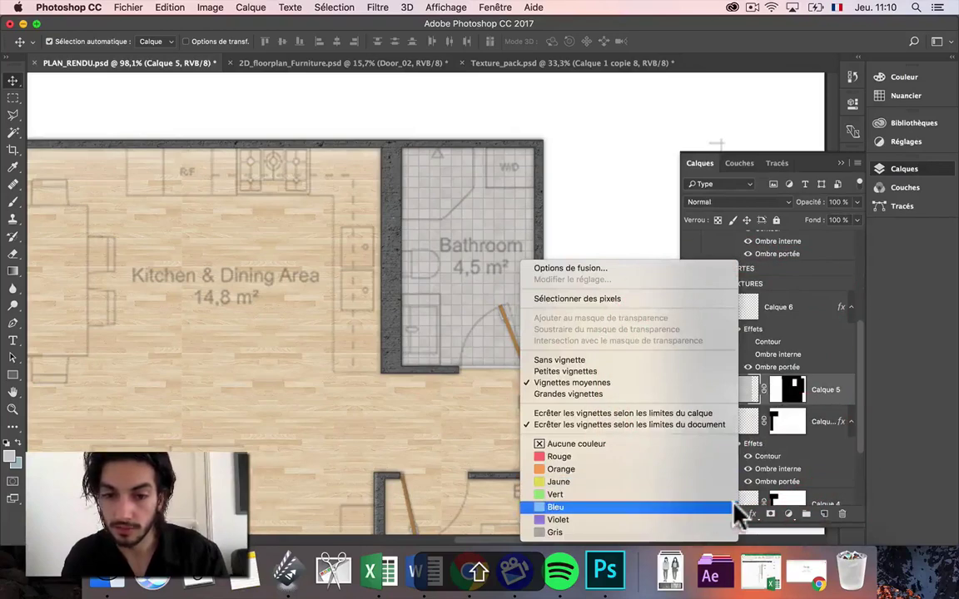
right_click(832, 389)
mouse_move(747, 563)
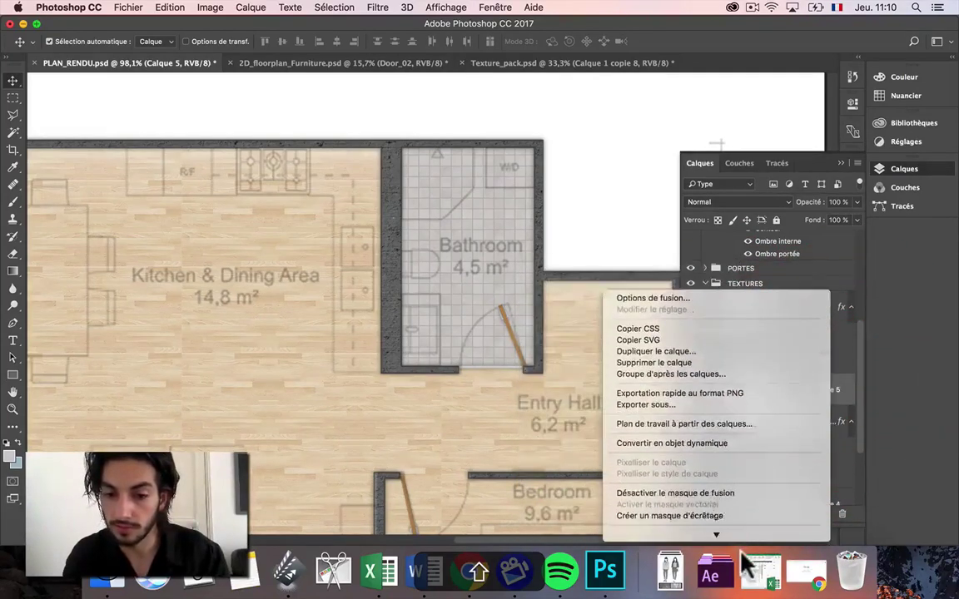
click(693, 442)
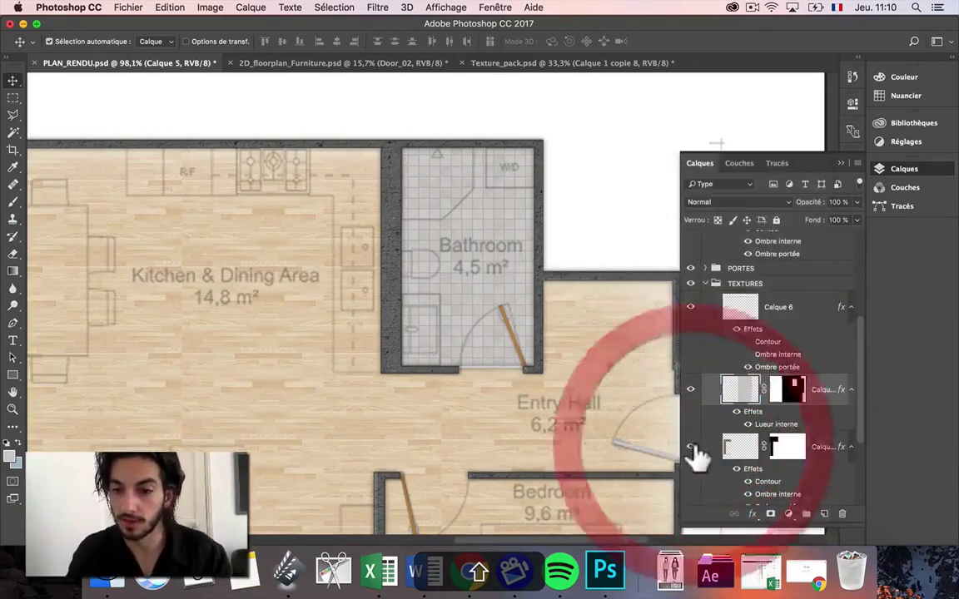
click(738, 416)
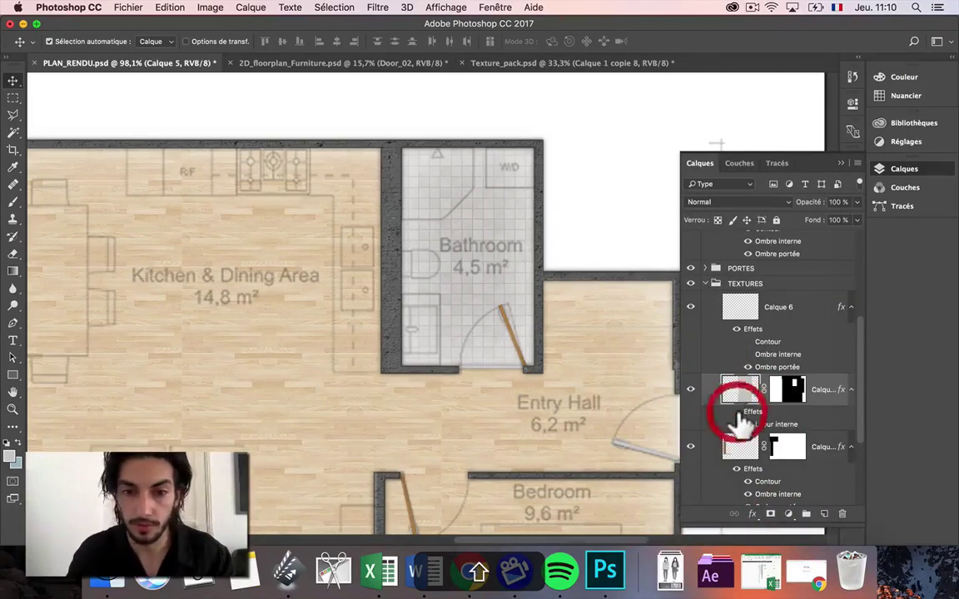
scroll(514, 354, down, 1)
scroll(514, 354, down, 2)
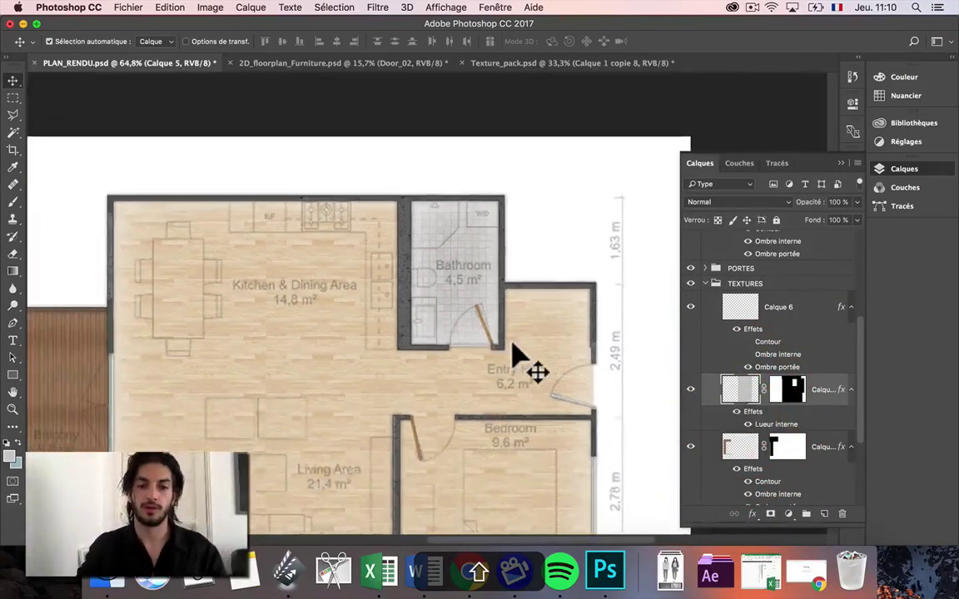
Hide the black-and-white reference plan and paste the copied inner glow style onto the balcony decking layer Calque 4
scroll(516, 358, down, 3)
scroll(517, 358, left, 1)
click(134, 258)
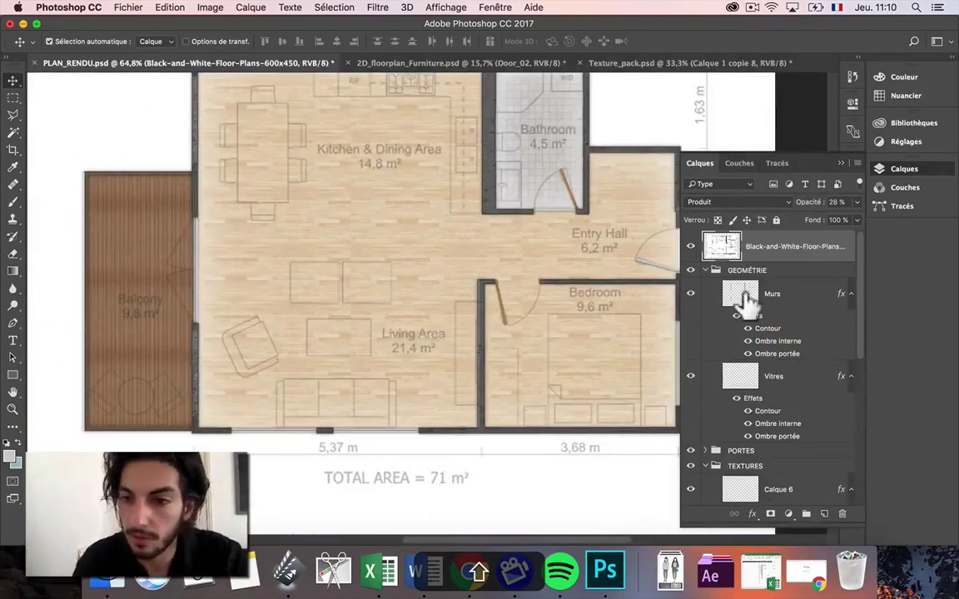
click(690, 247)
click(118, 273)
scroll(791, 462, down, 3)
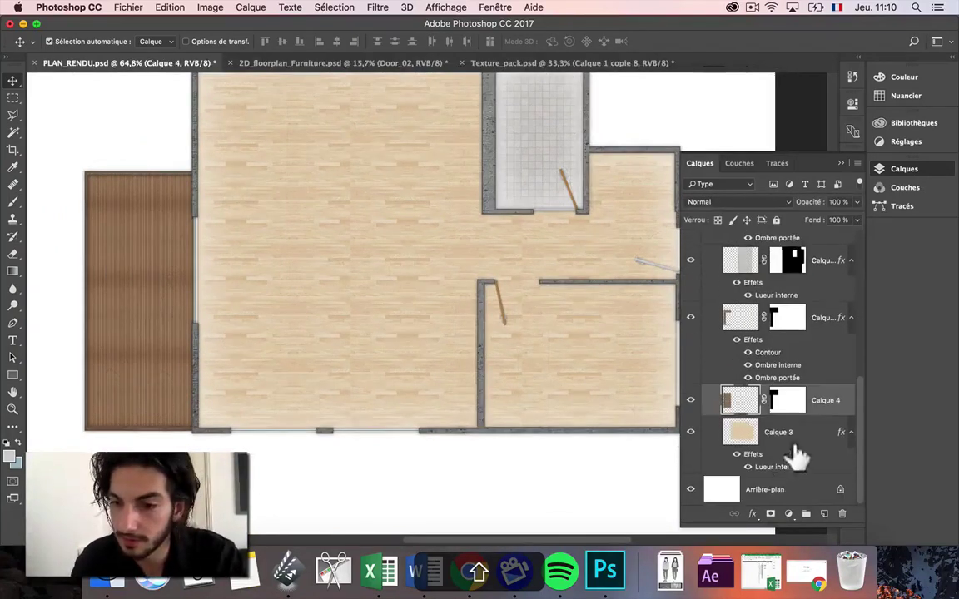
right_click(837, 394)
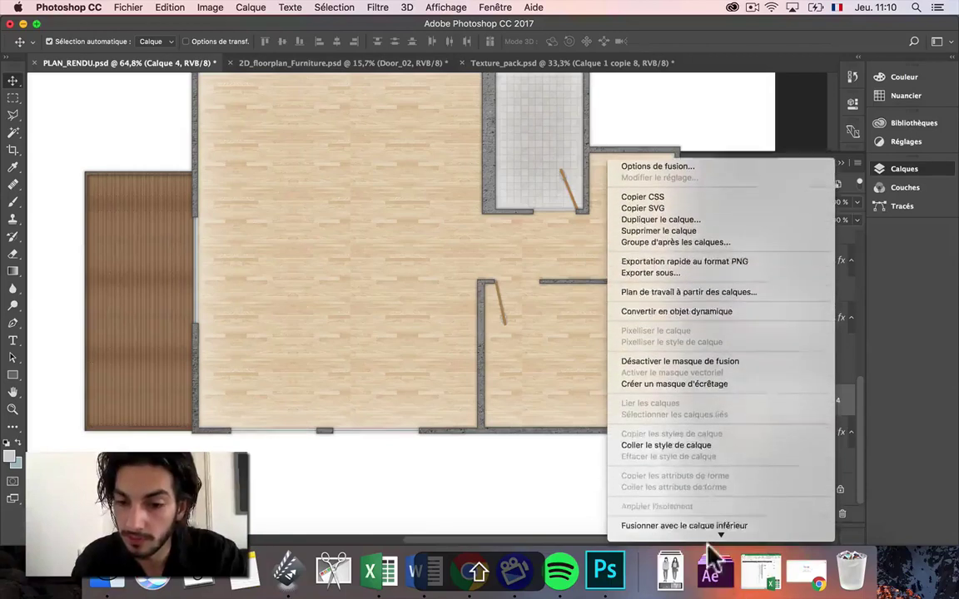
click(691, 423)
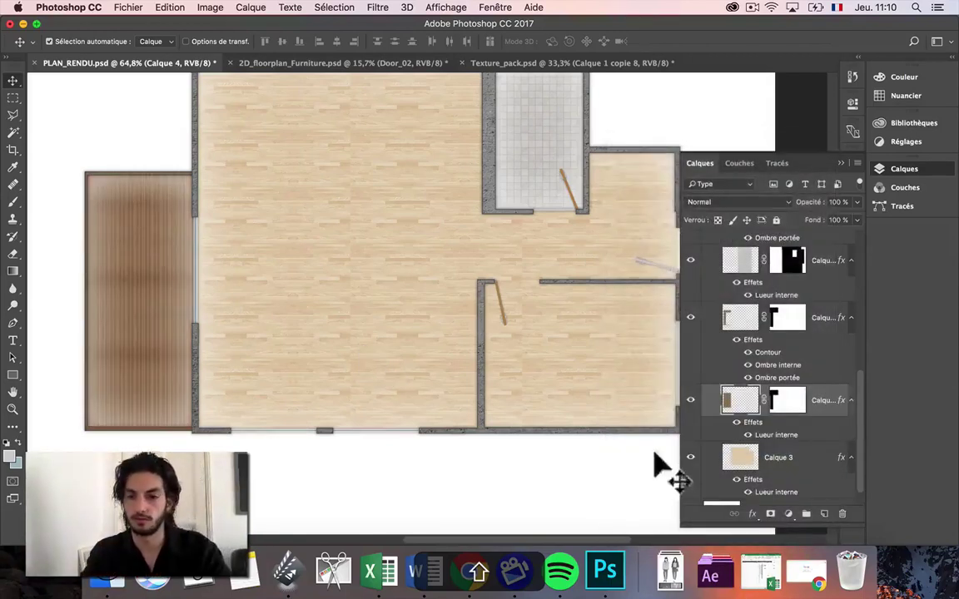
Lower the opacity of the Lueur interne effect on the balcony decking layer Calque 4
double_click(779, 435)
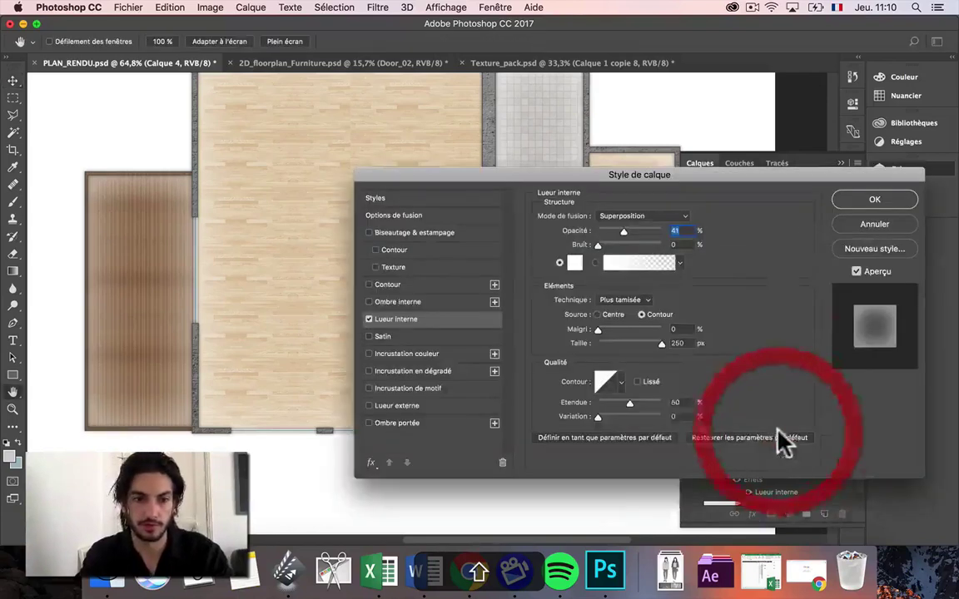
click(611, 231)
click(609, 231)
key(Return)
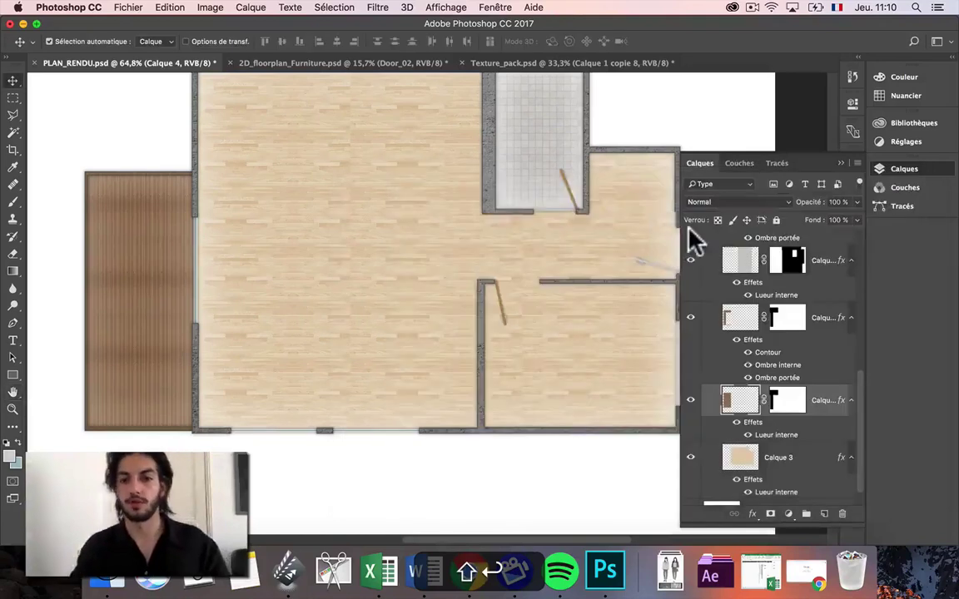
Review the textured plan as a whole and show the black-and-white reference plan again
scroll(666, 250, right, 3)
scroll(533, 310, down, 2)
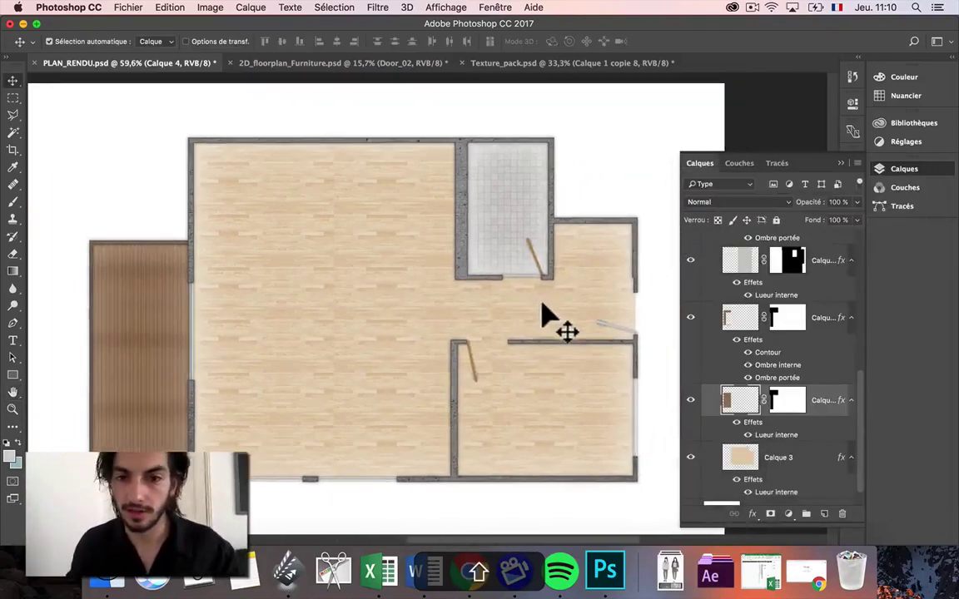
scroll(749, 317, up, 5)
click(690, 247)
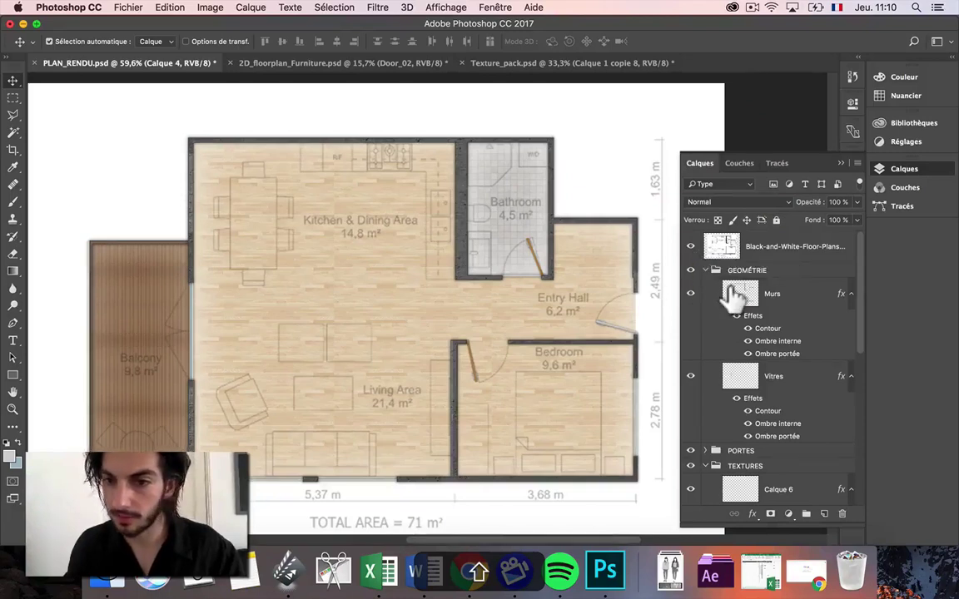
On the threshold layer Calque 6, fill a thin vertical strip across the entry door opening with light grey and clear the selection
scroll(733, 293, down, 5)
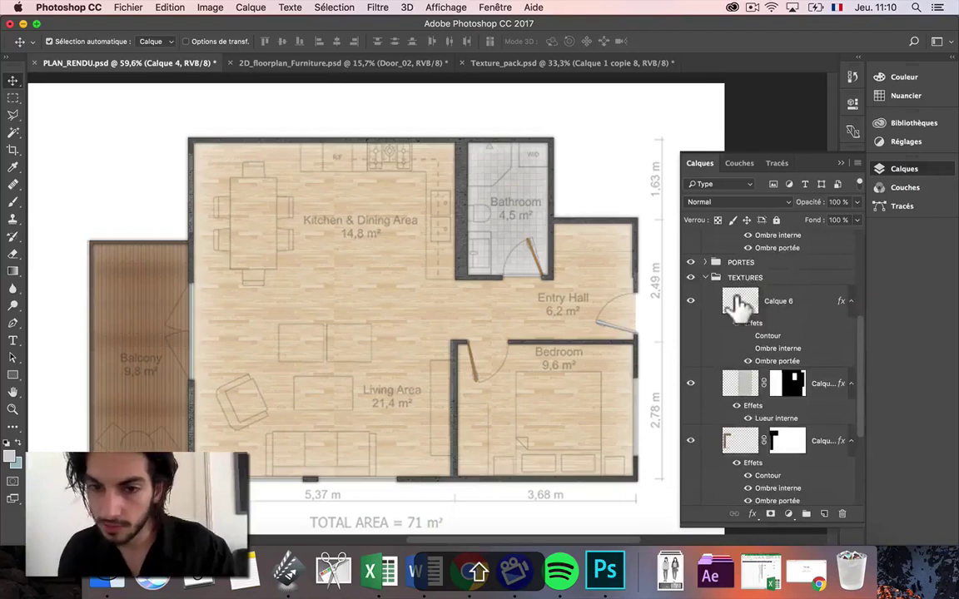
click(674, 310)
scroll(674, 311, up, 4)
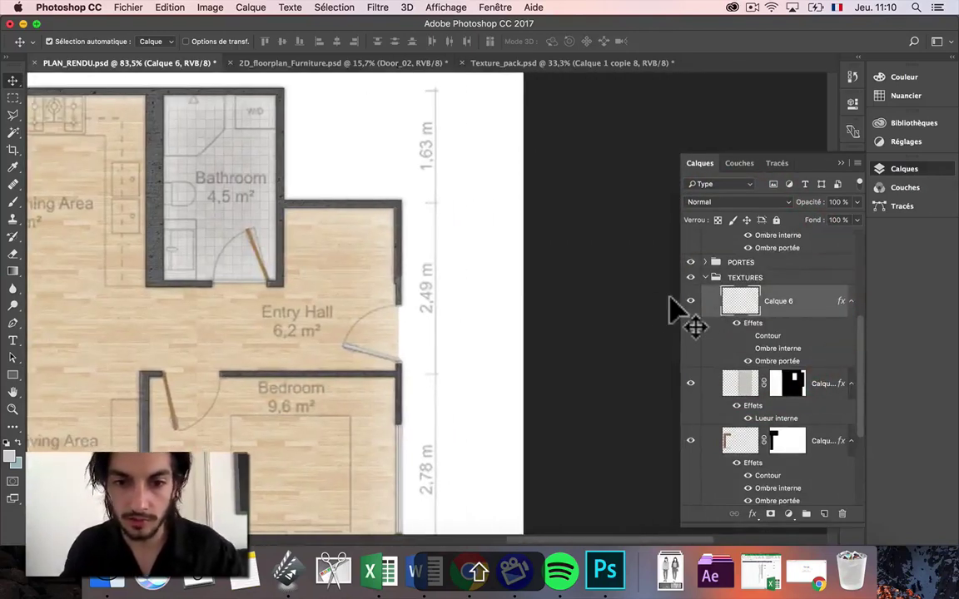
click(12, 98)
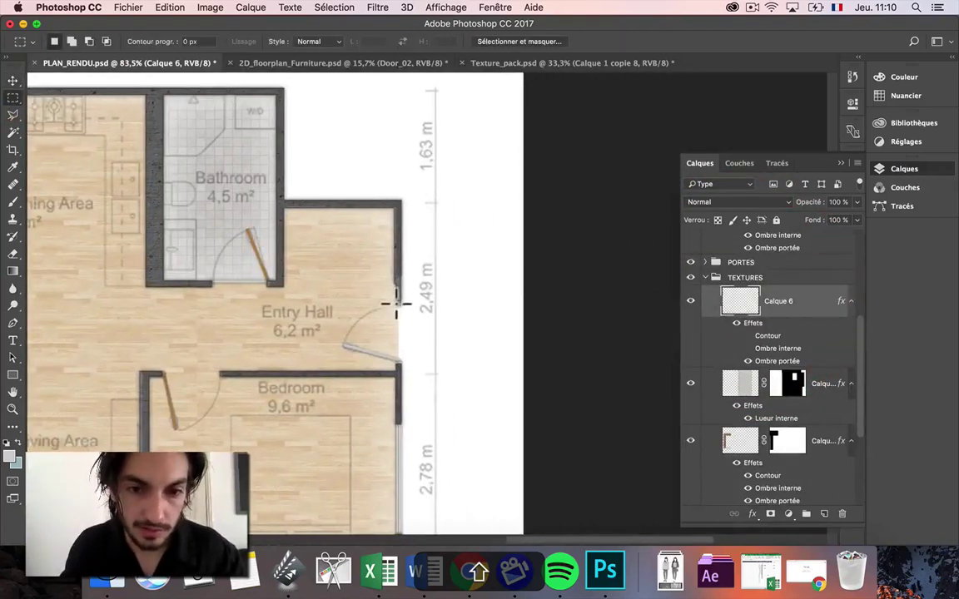
drag(398, 304, 399, 366)
click(13, 202)
click(254, 279)
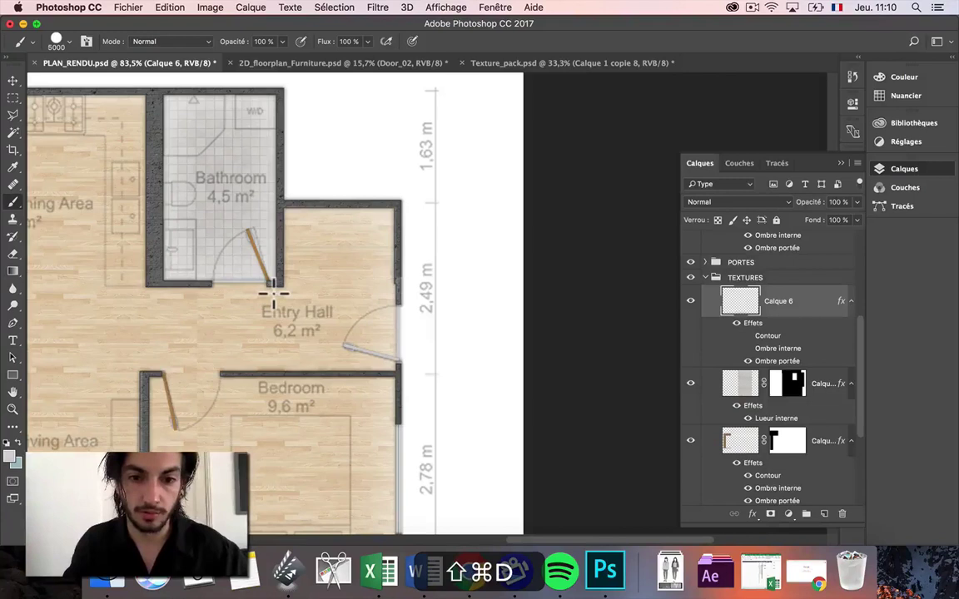
Compare the whole floor plan with the black-and-white reference plan hidden and shown
scroll(313, 298, down, 3)
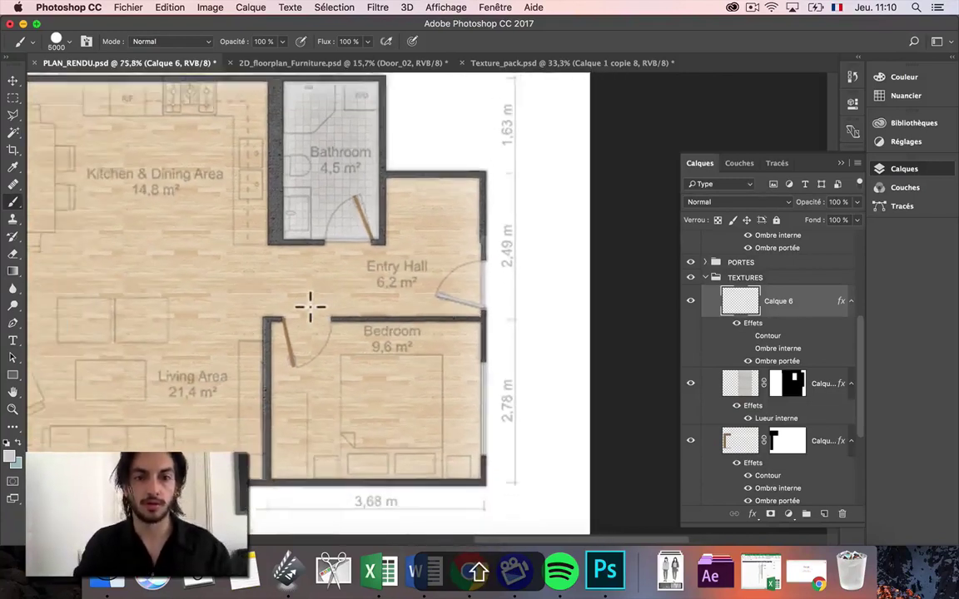
scroll(310, 306, down, 2)
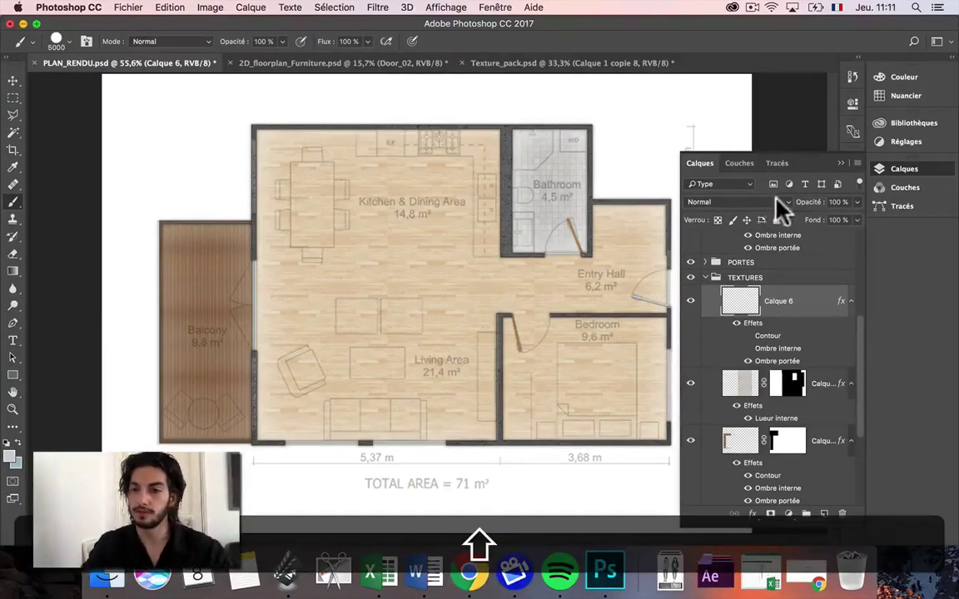
scroll(772, 298, up, 5)
click(690, 246)
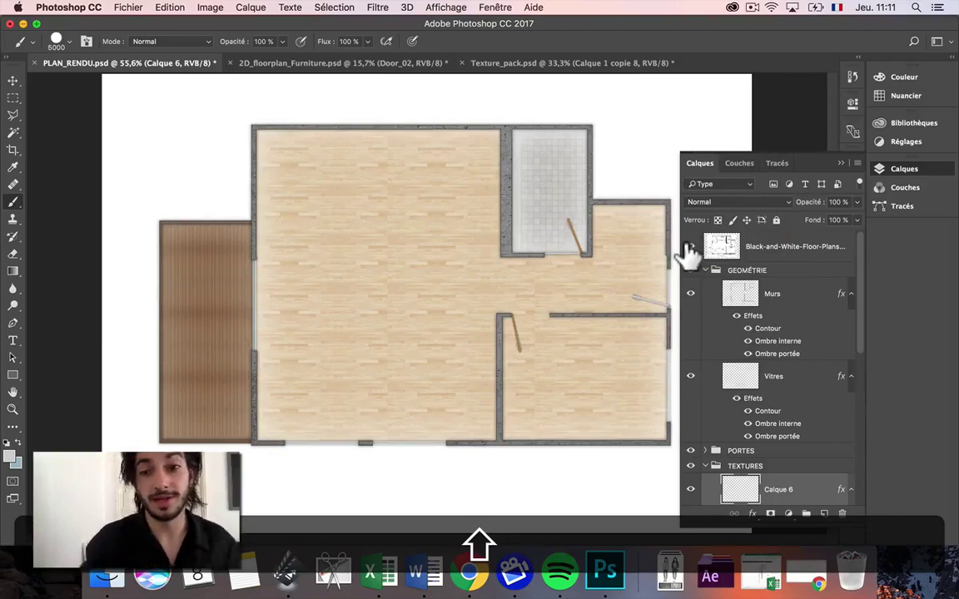
click(691, 247)
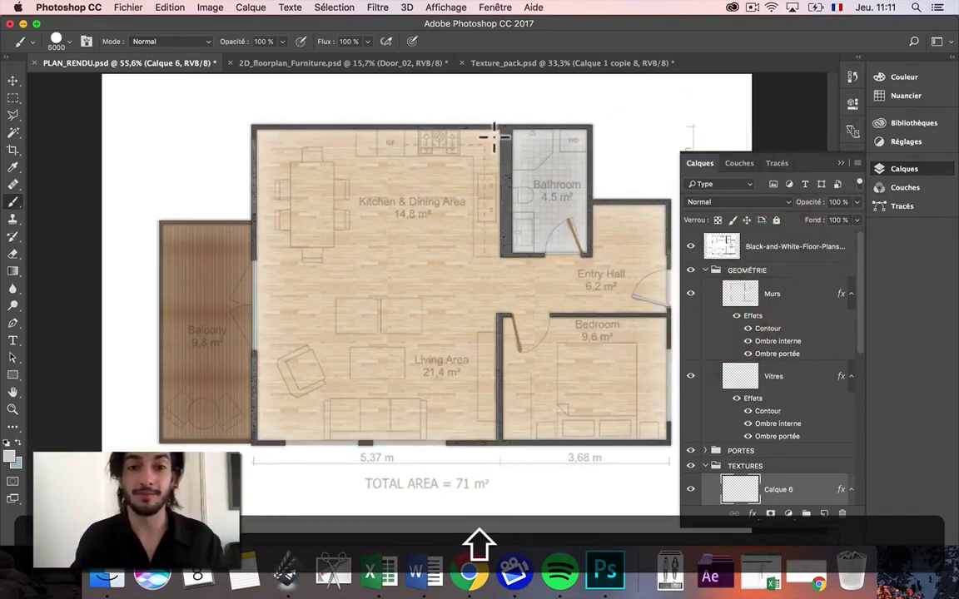
Switch to the 2D_floorplan_Furniture.psd document, clear its leftover selection and activate the Move tool
click(380, 63)
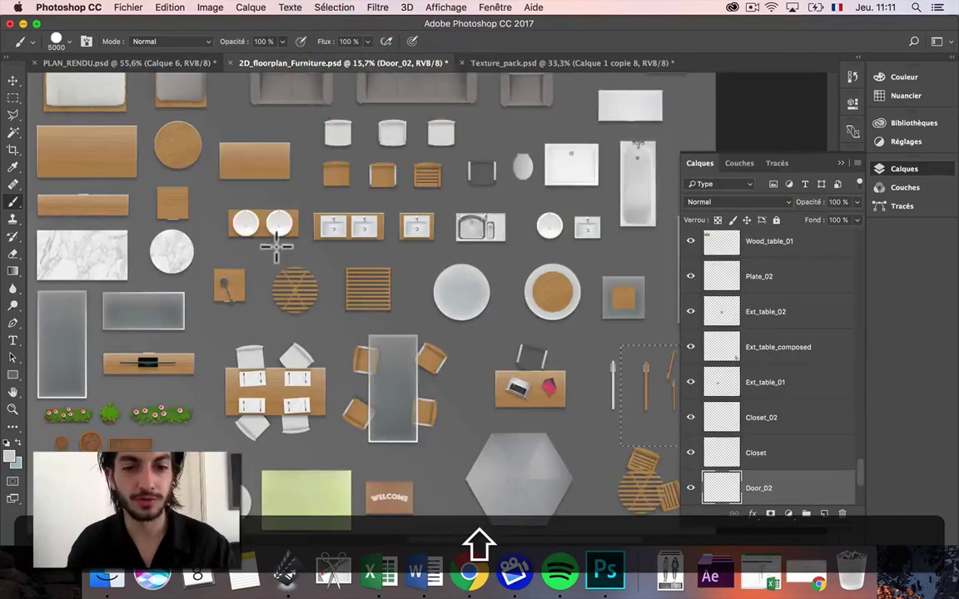
scroll(274, 243, up, 2)
click(12, 82)
key(shift+super+d)
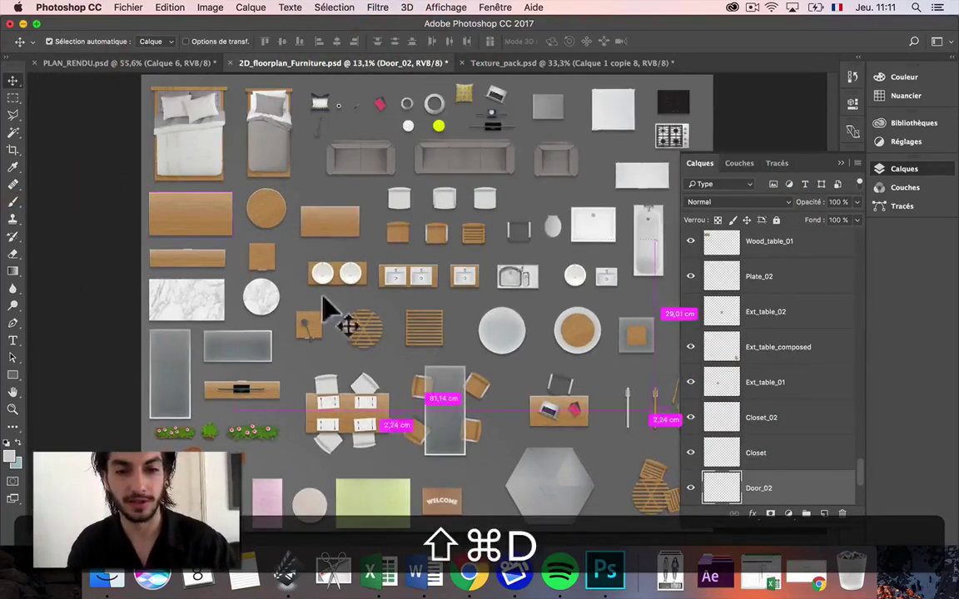
Copy the composed wooden dining table with four white chairs from the furniture document and paste it into PLAN_RENDU.psd
click(366, 425)
click(13, 98)
drag(224, 266, 520, 506)
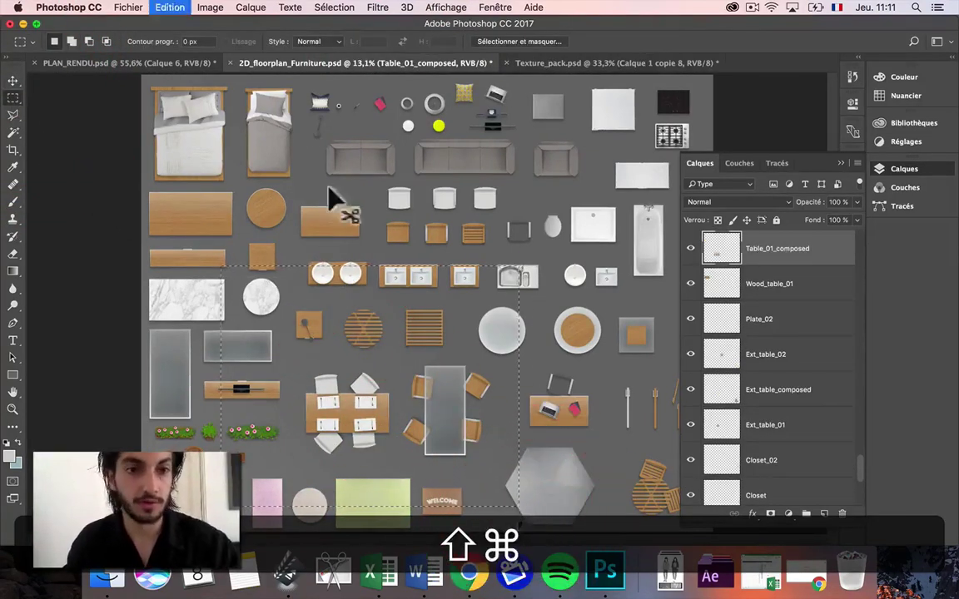
click(129, 63)
key(super+shift+v)
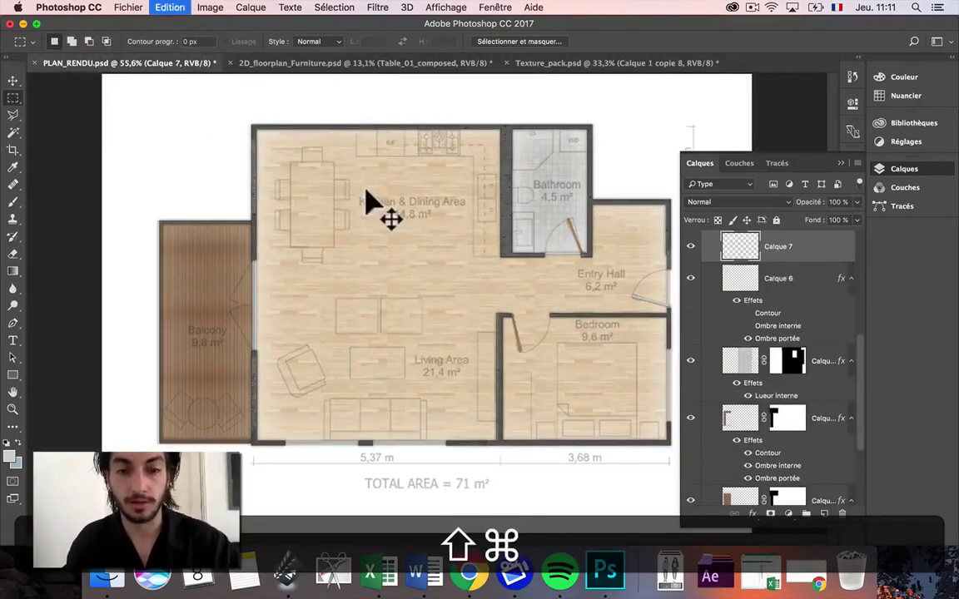
key(super+shift+v)
Rotate the pasted dining set 90°, scale it to about 21.7% and fit it over the table outline in the Kitchen & Dining Area
key(super+t)
drag(615, 126, 374, 363)
drag(321, 402, 435, 117)
drag(400, 157, 320, 184)
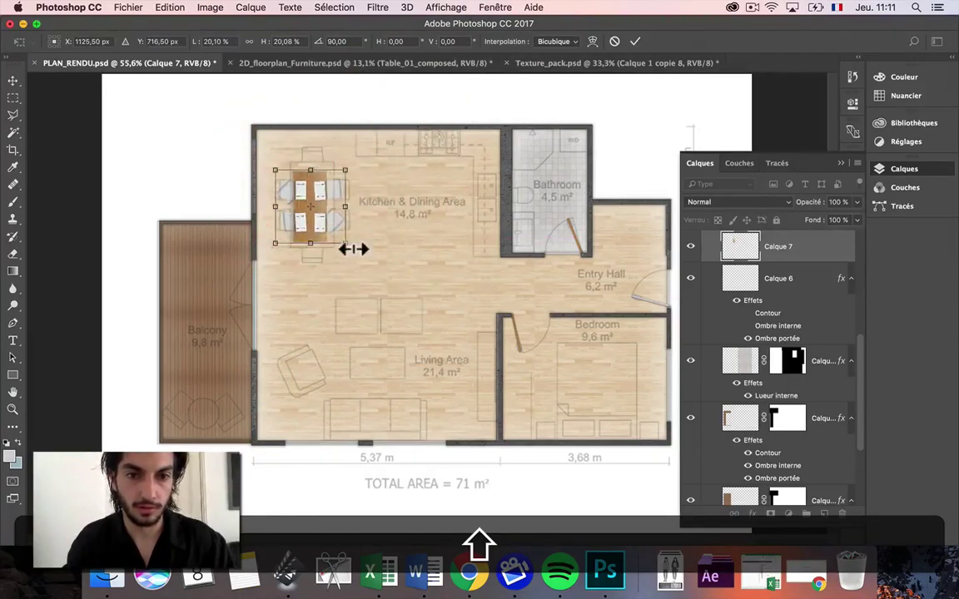
drag(349, 246, 321, 224)
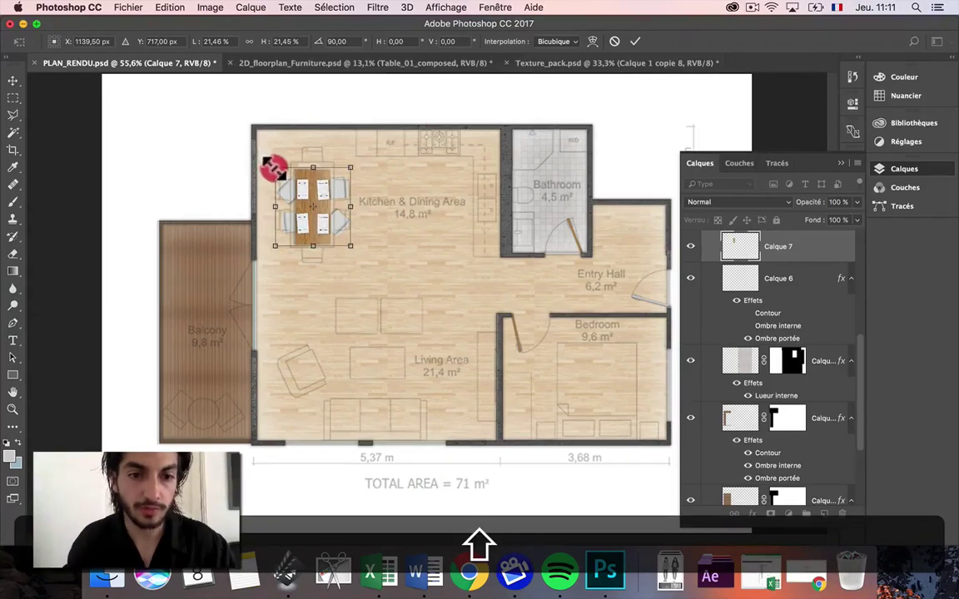
drag(273, 165, 275, 167)
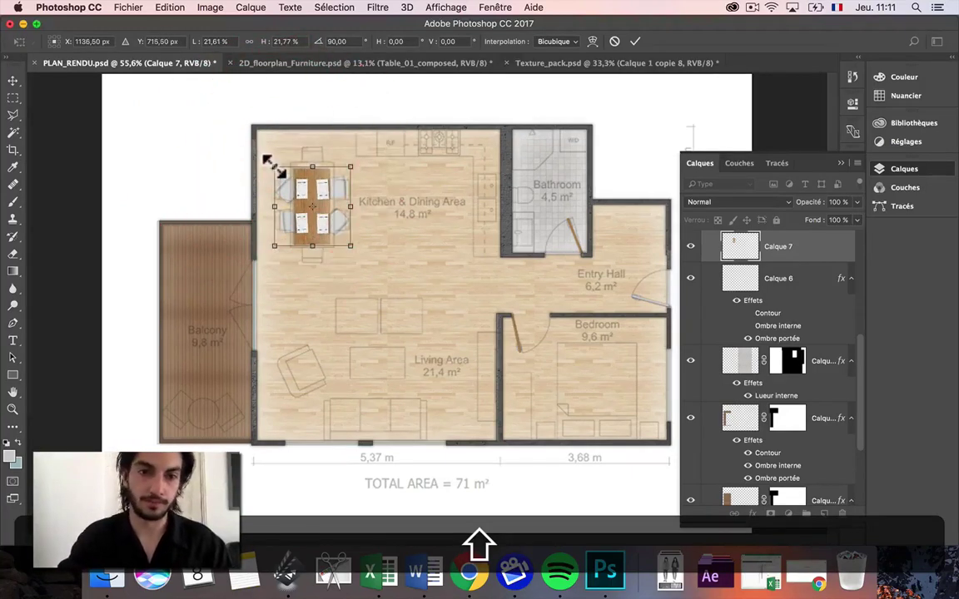
key(Return)
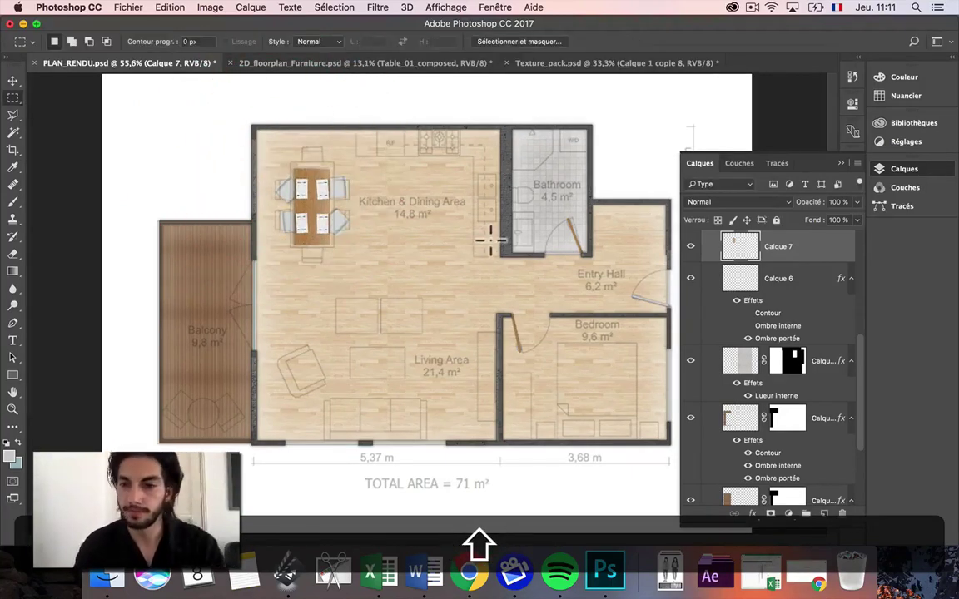
Move the dining set layer Calque 7 above the GEOMÉTRIE group and create a layer group named OBJETS above it
scroll(767, 330, up, 8)
scroll(786, 306, down, 3)
drag(751, 410, 750, 252)
click(807, 515)
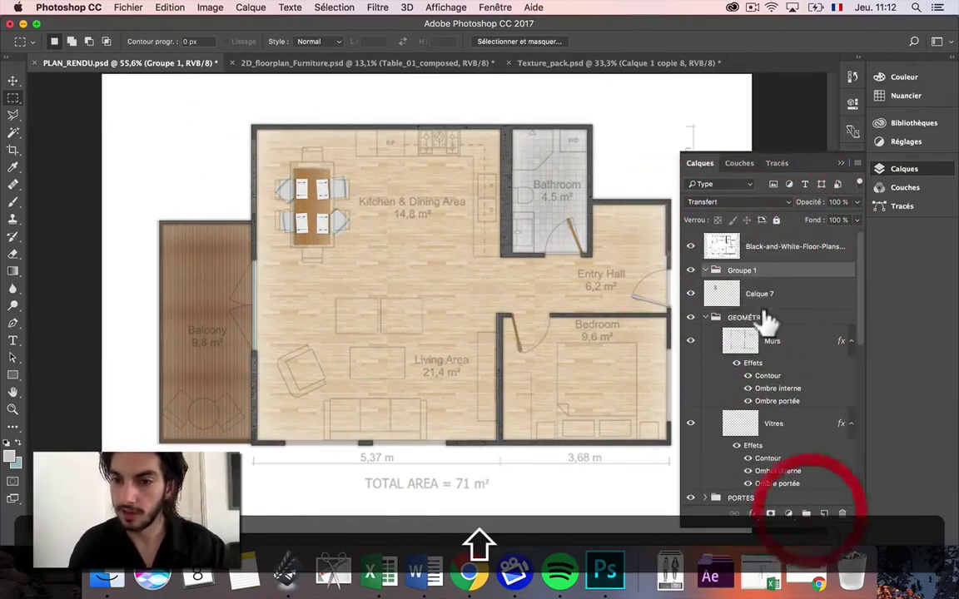
double_click(738, 271)
text(OBJETS)
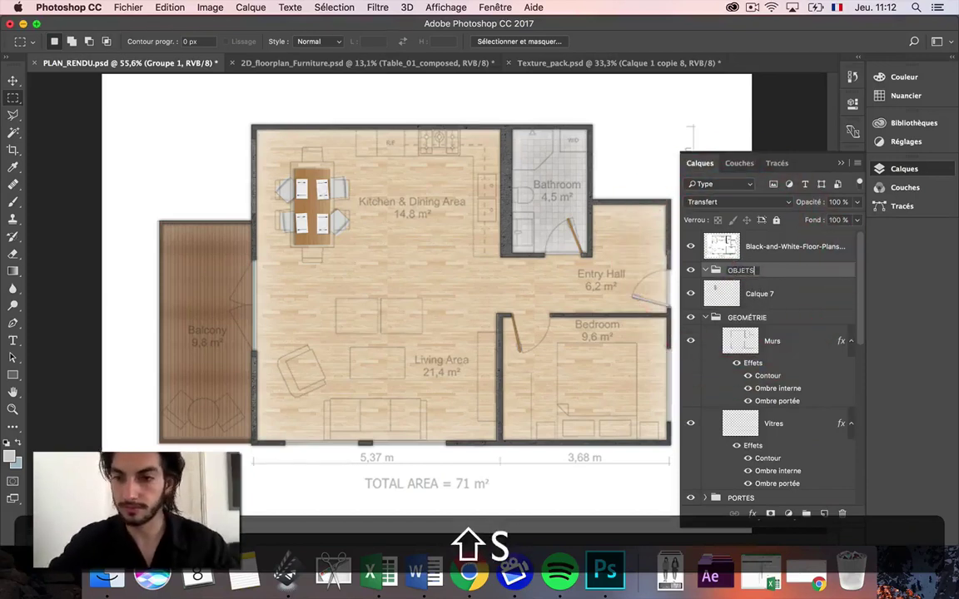
Name the new layer group OBJETS and move Calque 7 into it
key(shift+Return)
drag(767, 305, 758, 275)
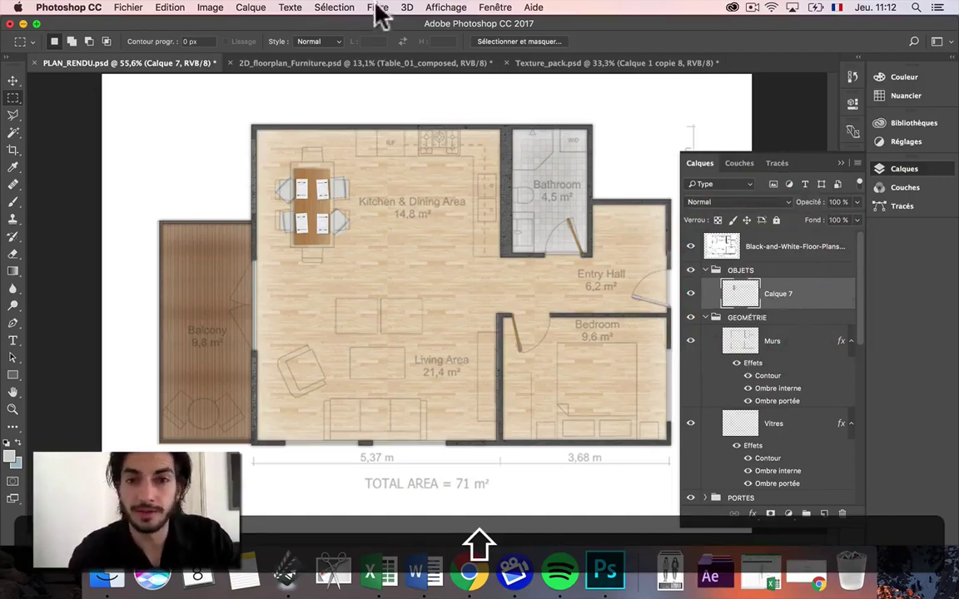
Copy the round outdoor table with its chairs from the Ext_table_composed layer of 2D_floorplan_Furniture.psd
click(362, 63)
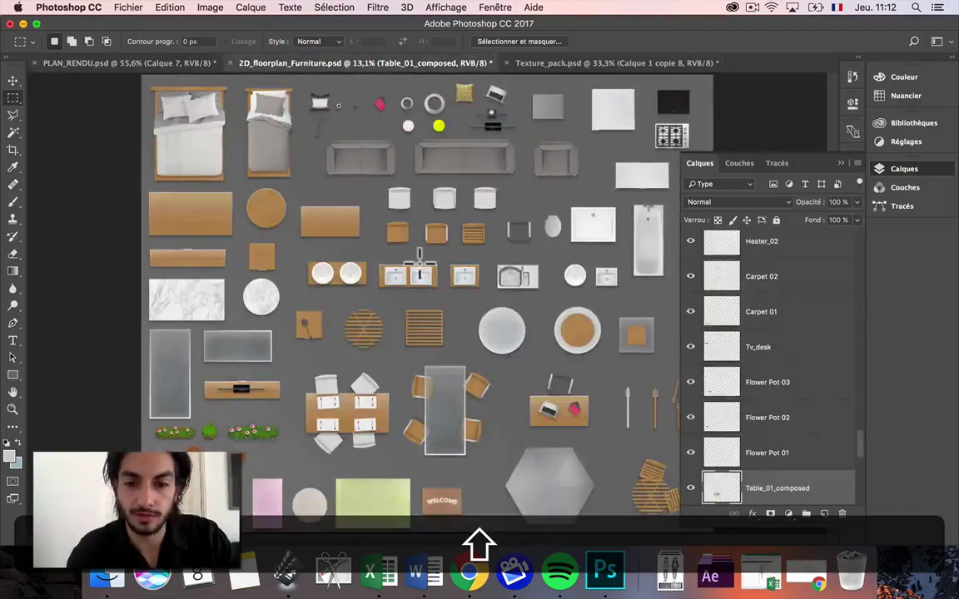
click(15, 81)
click(258, 208)
click(654, 487)
click(13, 98)
drag(594, 391, 797, 589)
key(shift+super+c)
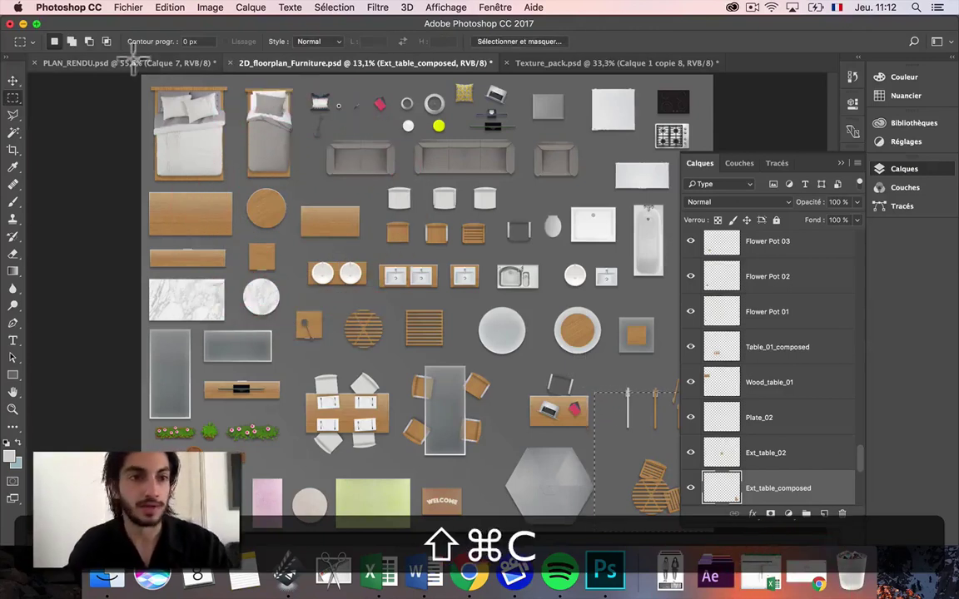
Paste the outdoor table set into PLAN_RENDU.psd, scale it to about 25% and place it at the balcony's lower end
click(121, 63)
key(shift+super+v)
key(shift+super+t)
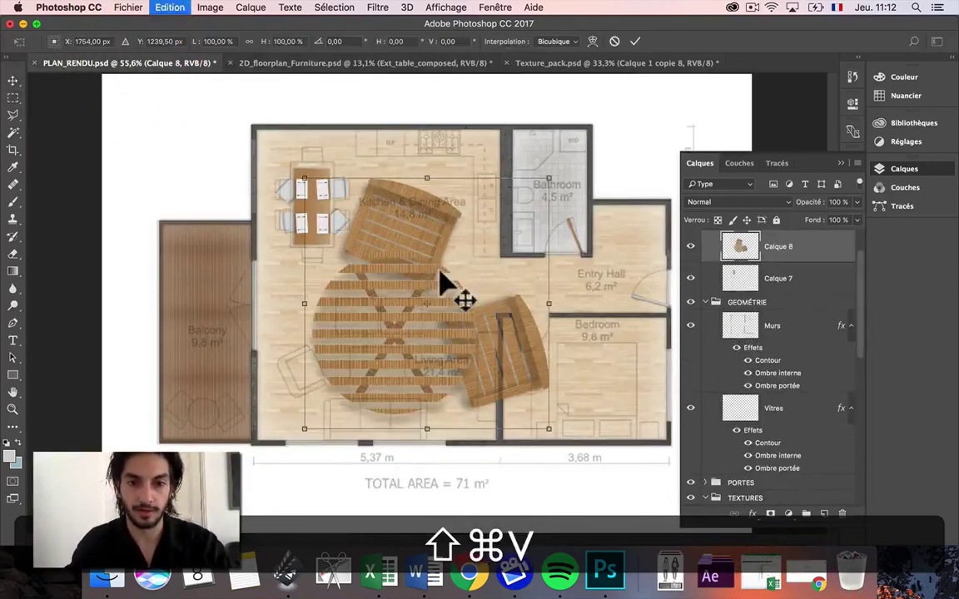
drag(549, 430, 215, 420)
drag(183, 375, 177, 368)
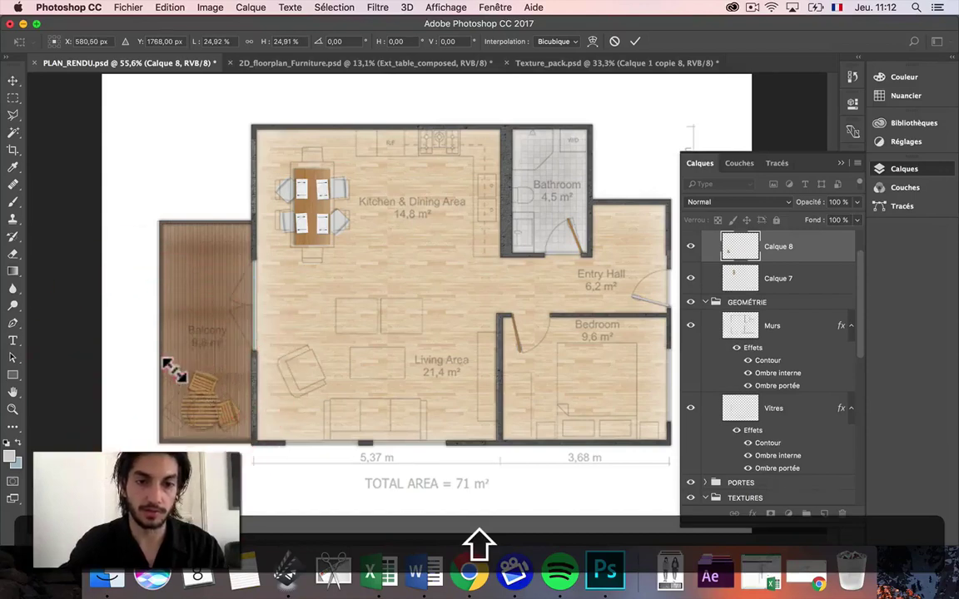
key(shift+Return)
click(13, 80)
click(310, 204)
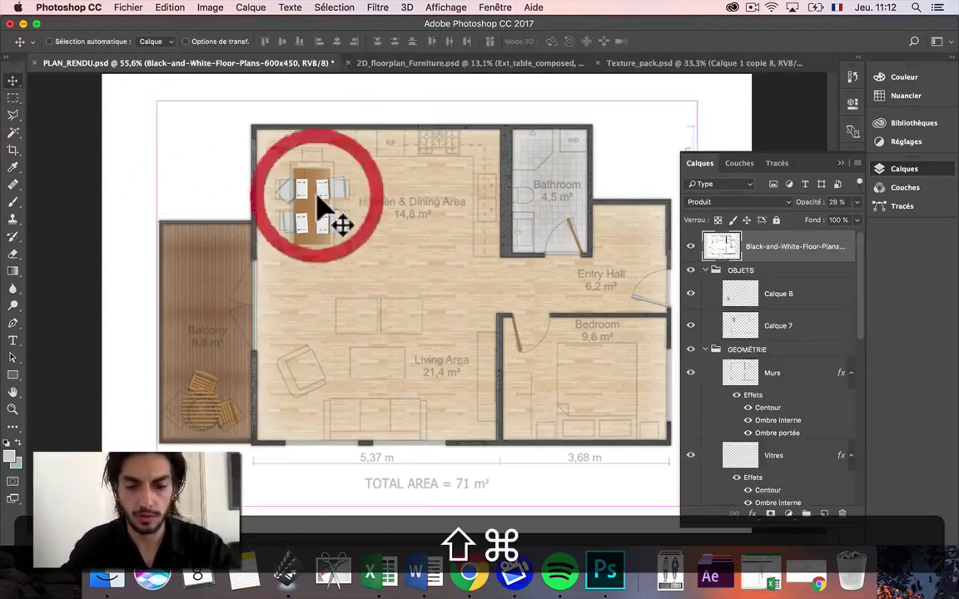
key(super+t)
key(shift+Return)
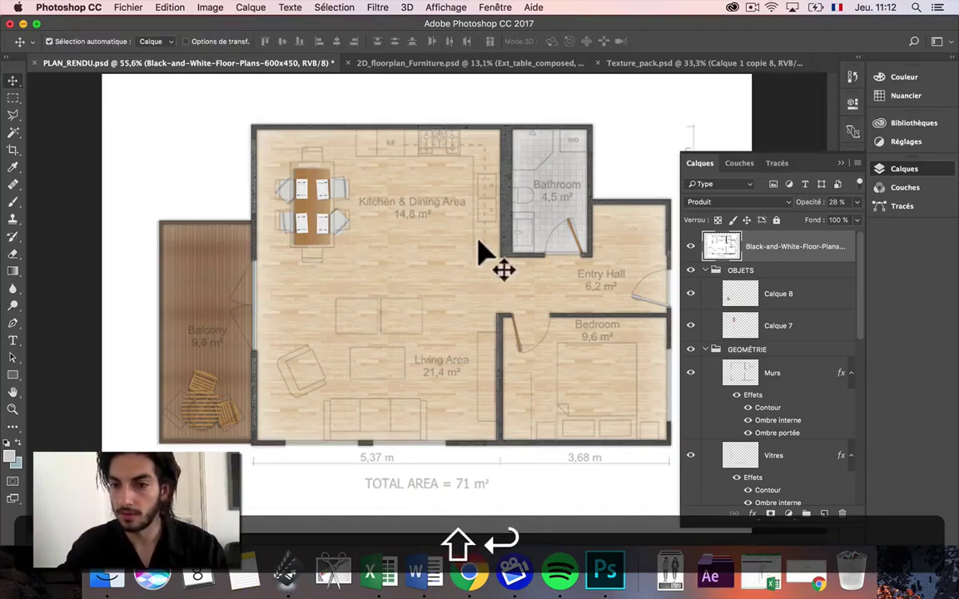
Enlarge the dining table set on Calque 7 to match the table outline on the plan
click(695, 327)
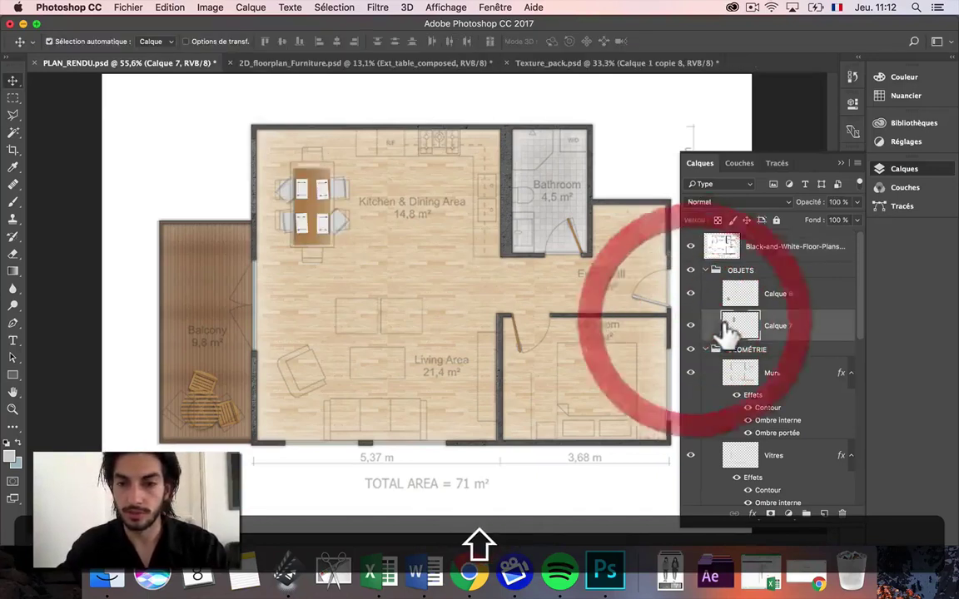
key(super+t)
drag(353, 246, 331, 243)
key(Return)
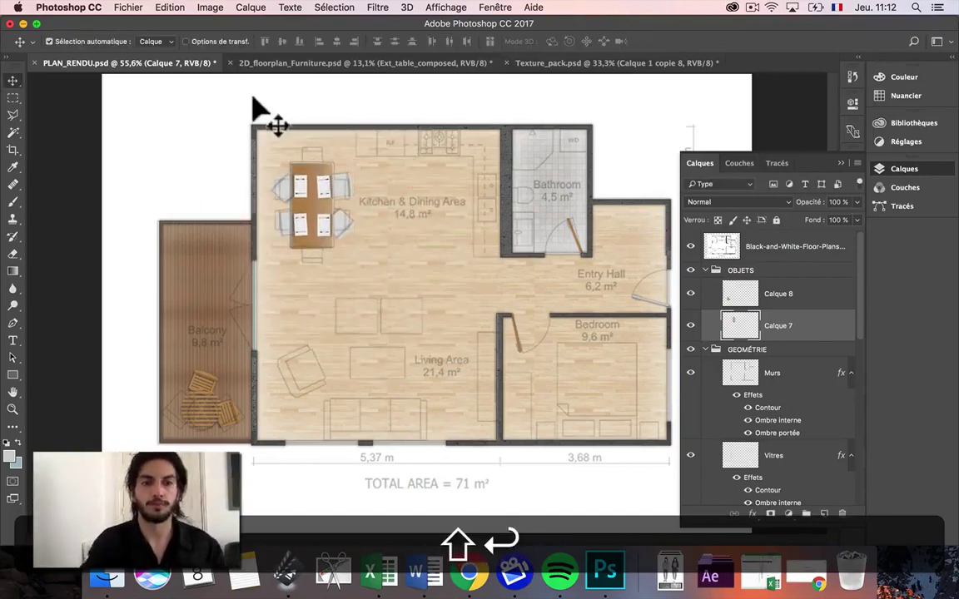
Copy the hexagonal parasol from the Umbrella layer of 2D_floorplan_Furniture.psd
click(377, 61)
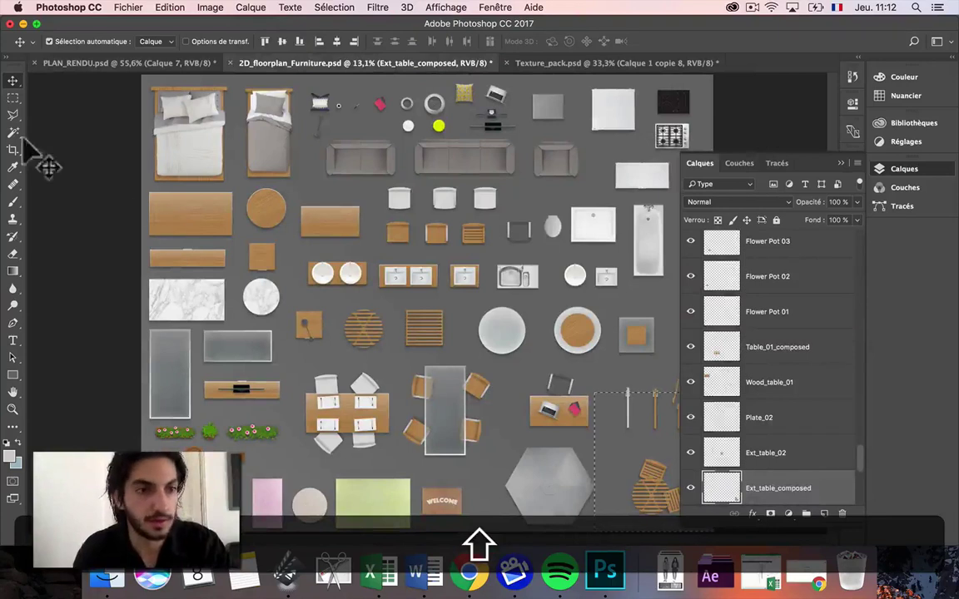
key(shift+super+d)
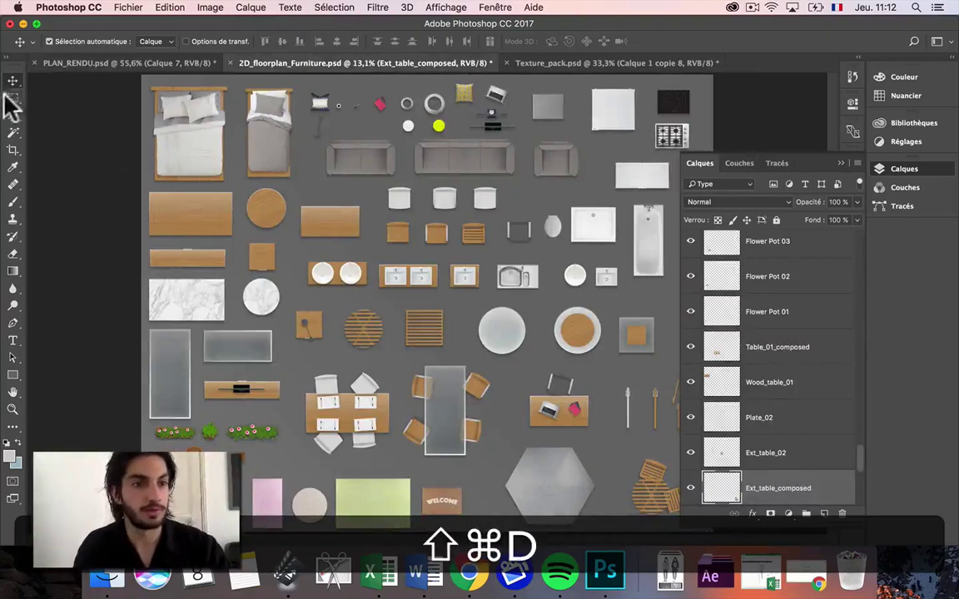
click(392, 382)
click(12, 97)
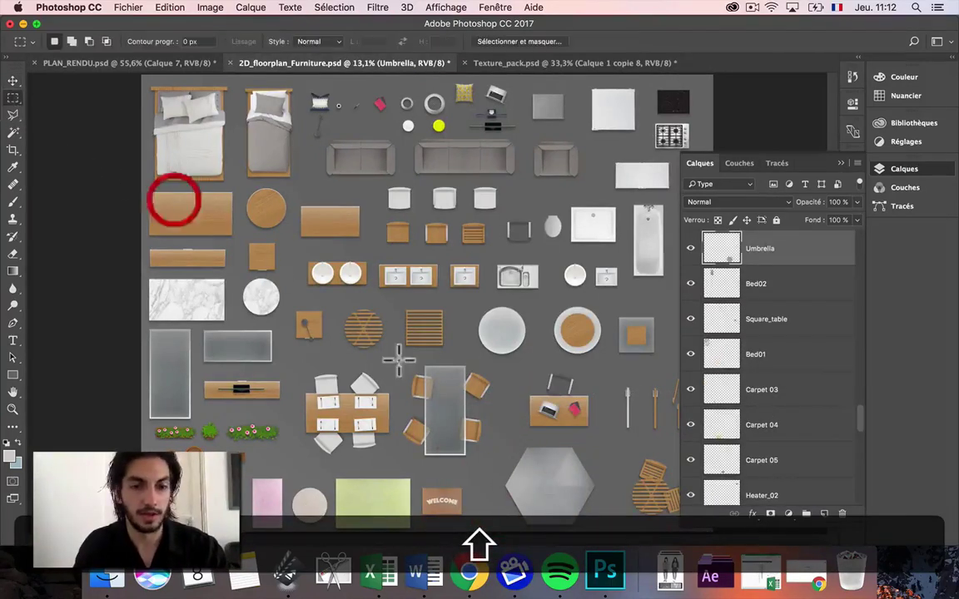
drag(463, 383, 637, 528)
key(shift+super+c)
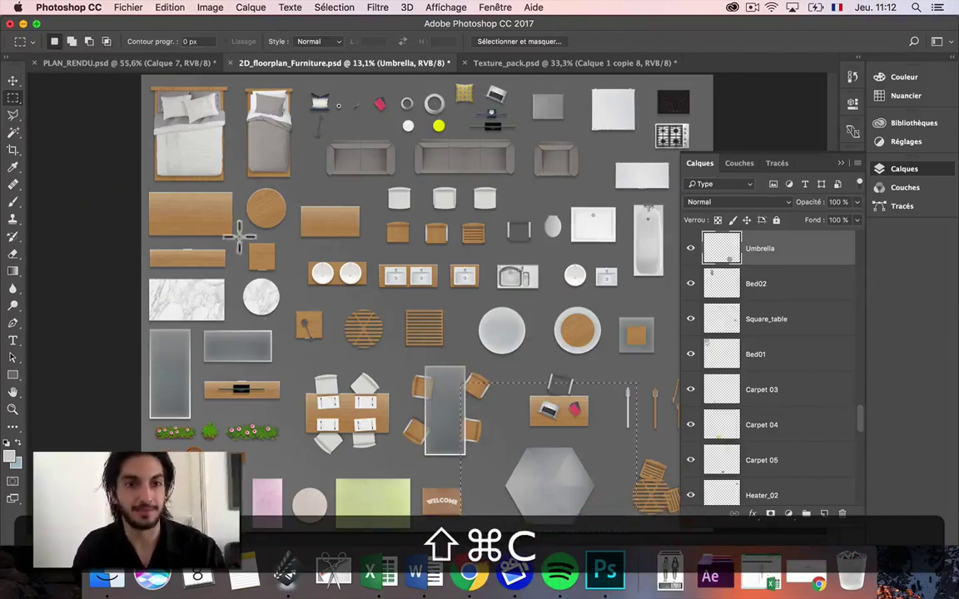
Paste the parasol into PLAN_RENDU.psd, scale it to about 25% and place it over the balcony's lower-left corner
click(136, 64)
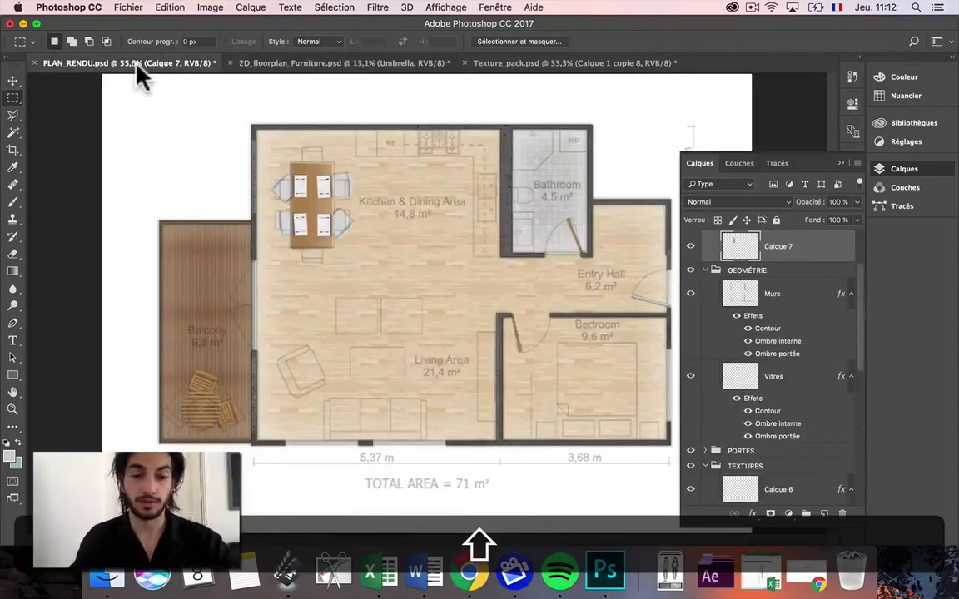
key(shift+super+v)
key(shift+super+t)
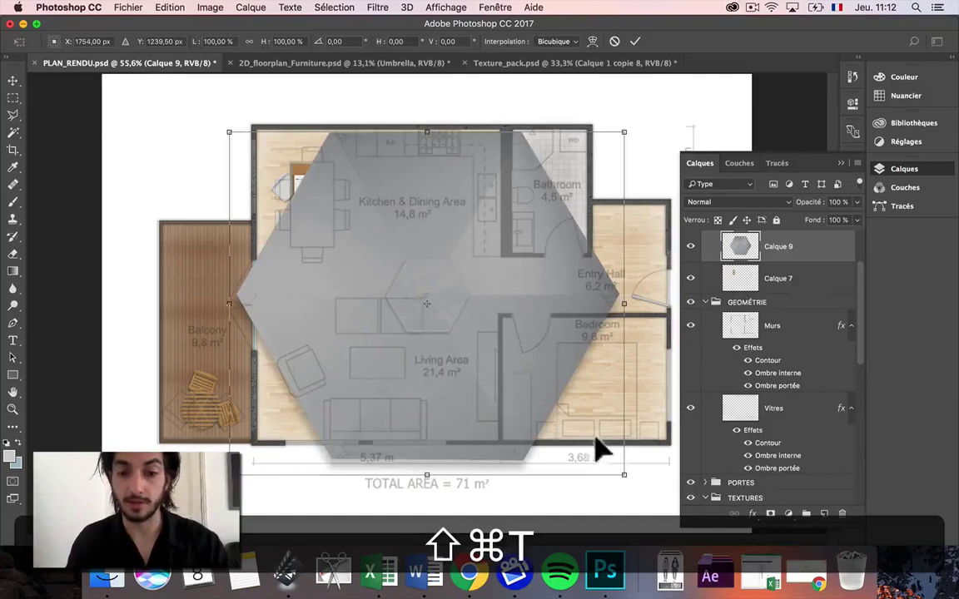
drag(625, 472, 195, 406)
drag(117, 348, 108, 332)
drag(150, 368, 152, 420)
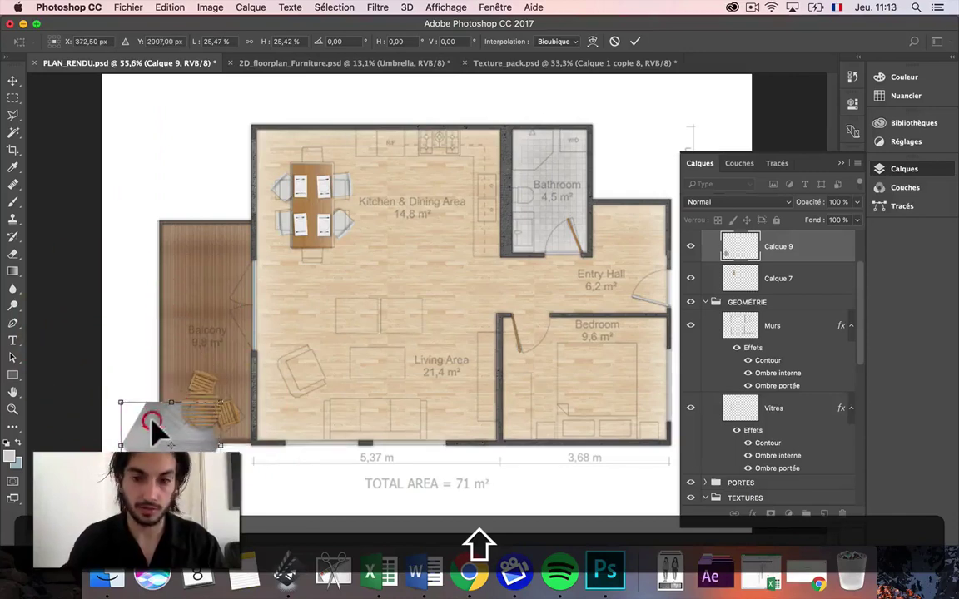
key(Return)
Move the parasol layer above Calque 8 and rotate the parasol slightly
scroll(814, 359, up, 3)
drag(738, 293, 741, 294)
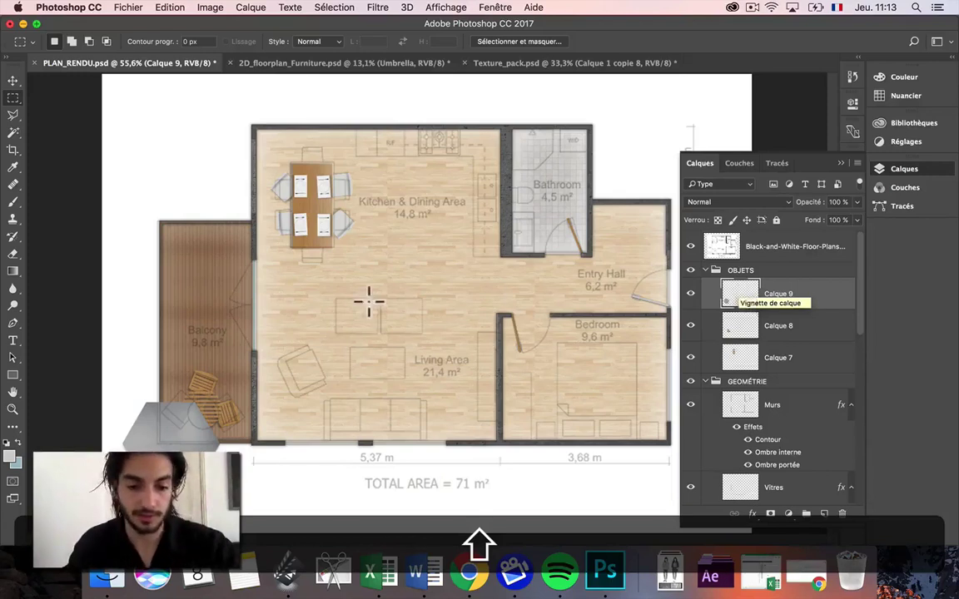
key(super+shift+t)
drag(246, 381, 260, 412)
key(Return)
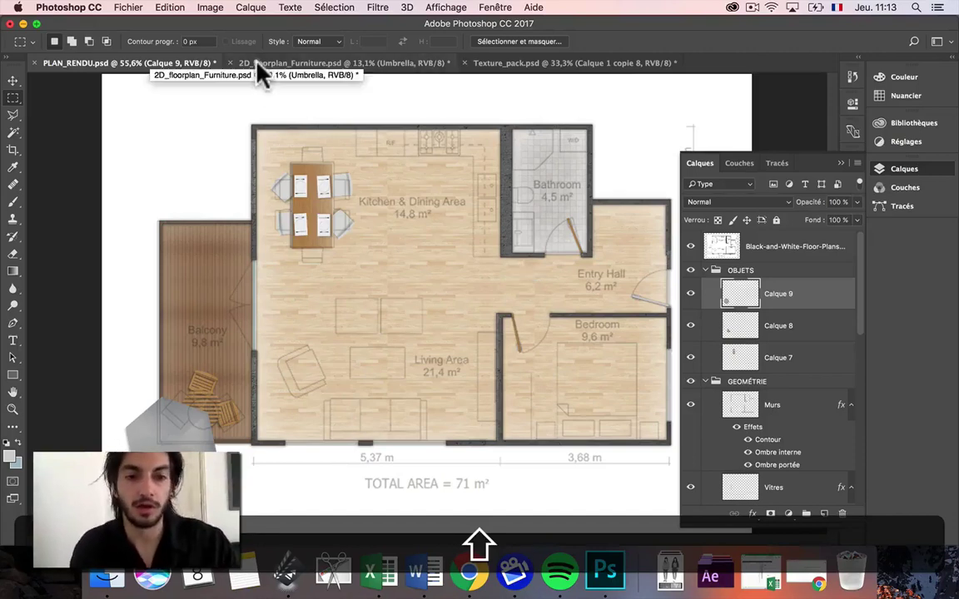
Copy the flower planter from the Plant 01 layer of 2D_floorplan_Furniture.psd
click(287, 64)
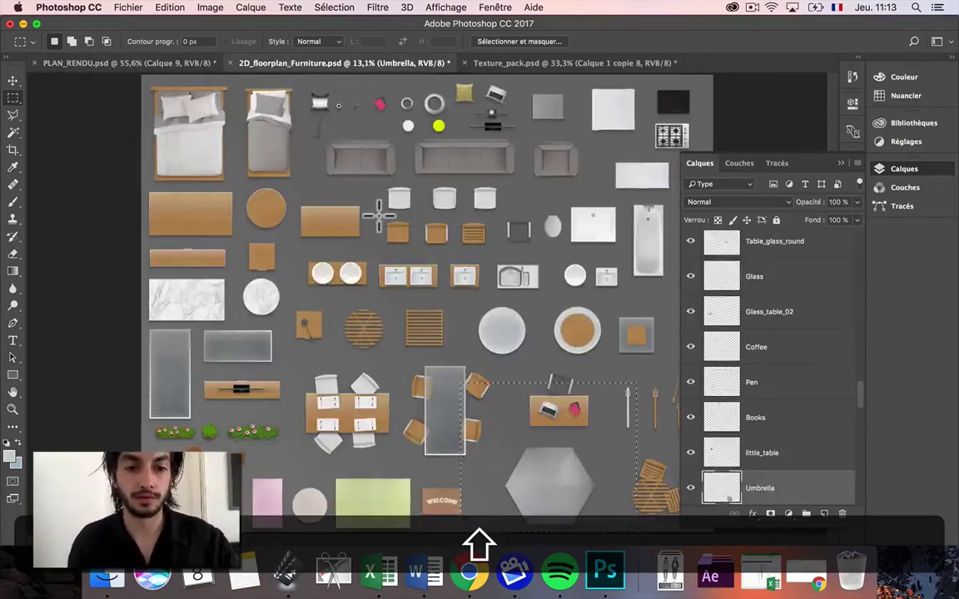
key(shift+super+d)
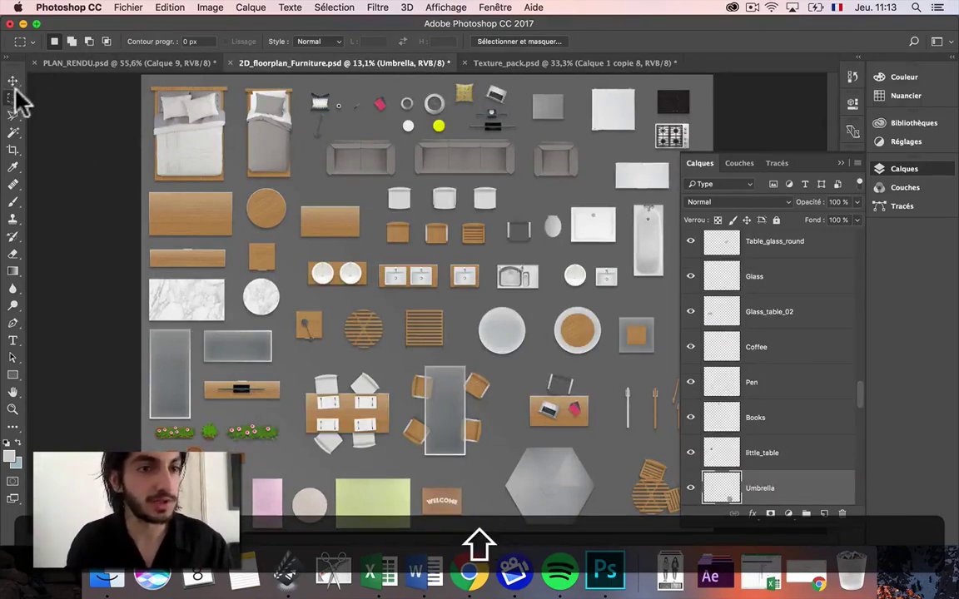
key(v)
click(232, 420)
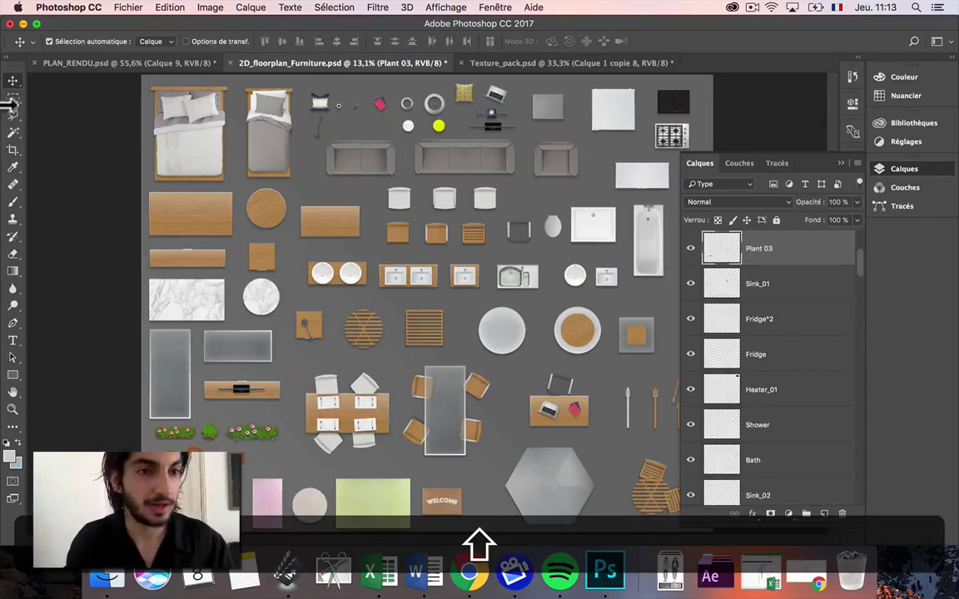
click(12, 97)
click(14, 81)
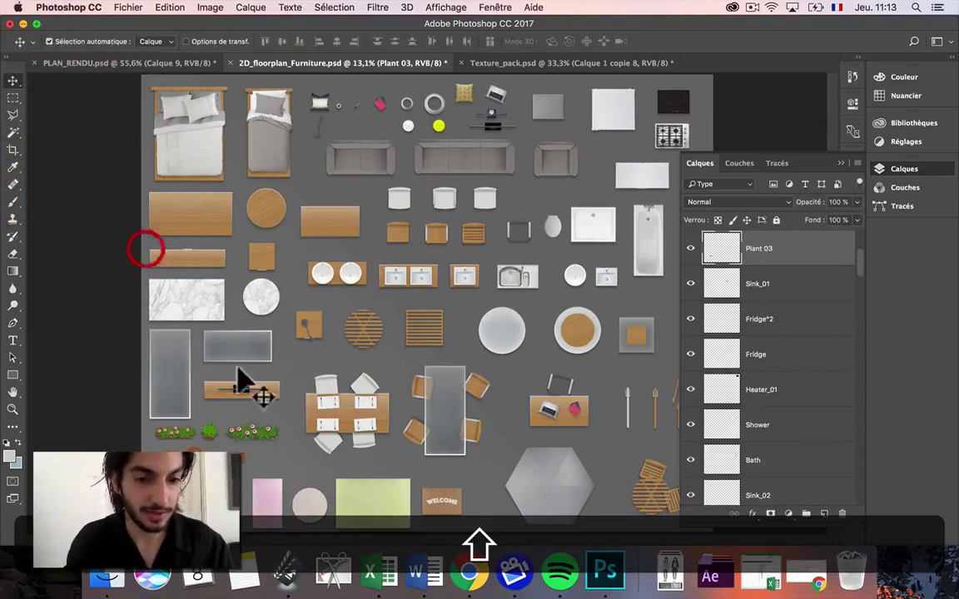
click(188, 434)
click(13, 97)
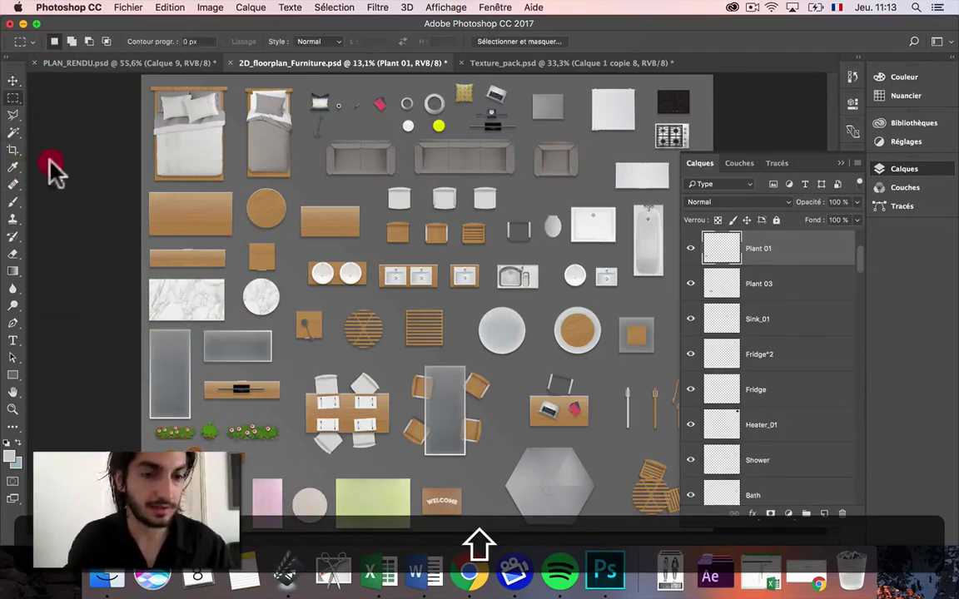
drag(143, 406, 202, 443)
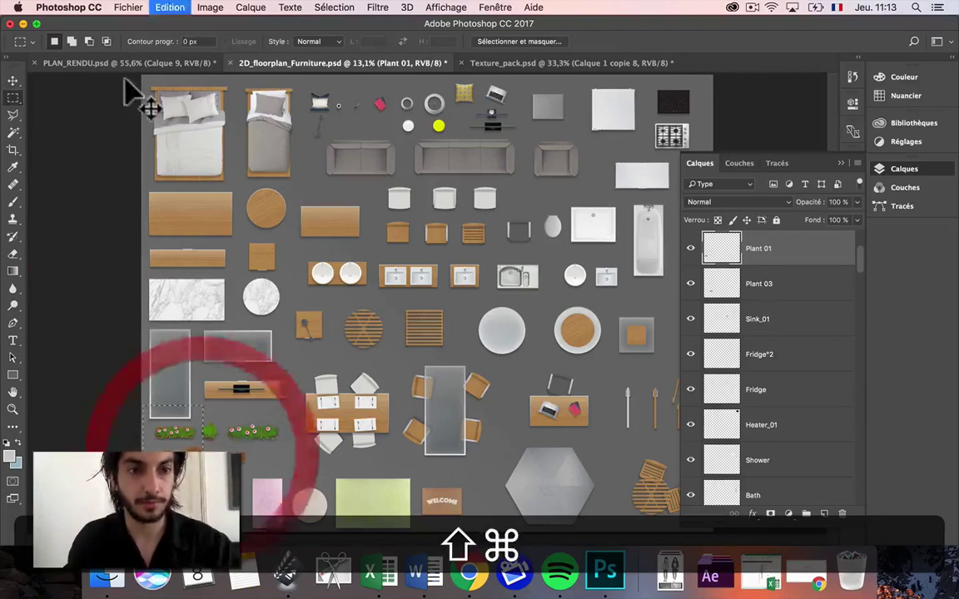
key(super+shift+c)
Paste the planter into PLAN_RENDU.psd, scale it to about 29%, rotate it -90° and place it on the balcony's outer edge
click(102, 64)
key(super+shift+v)
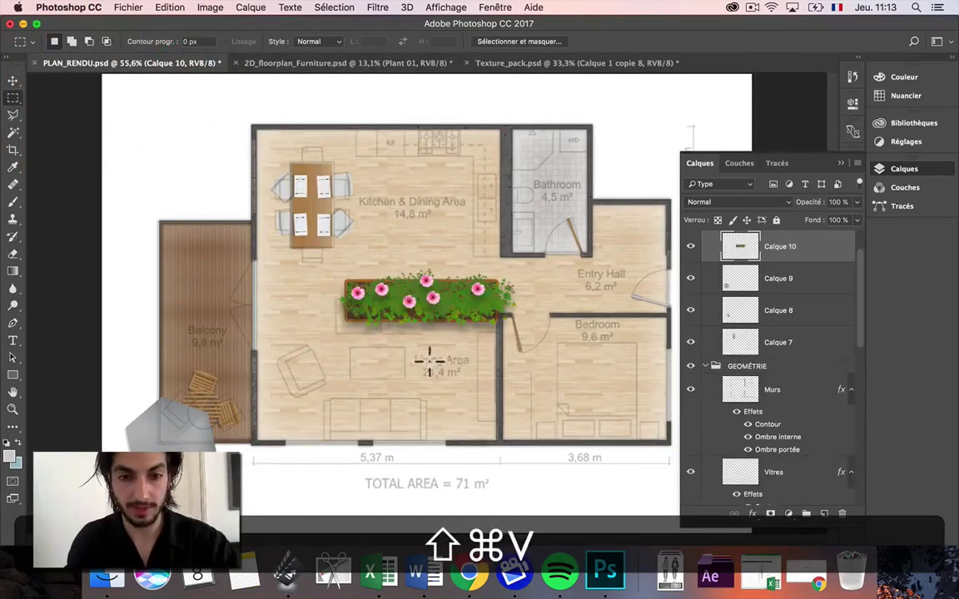
key(super+shift+t)
drag(516, 274, 194, 402)
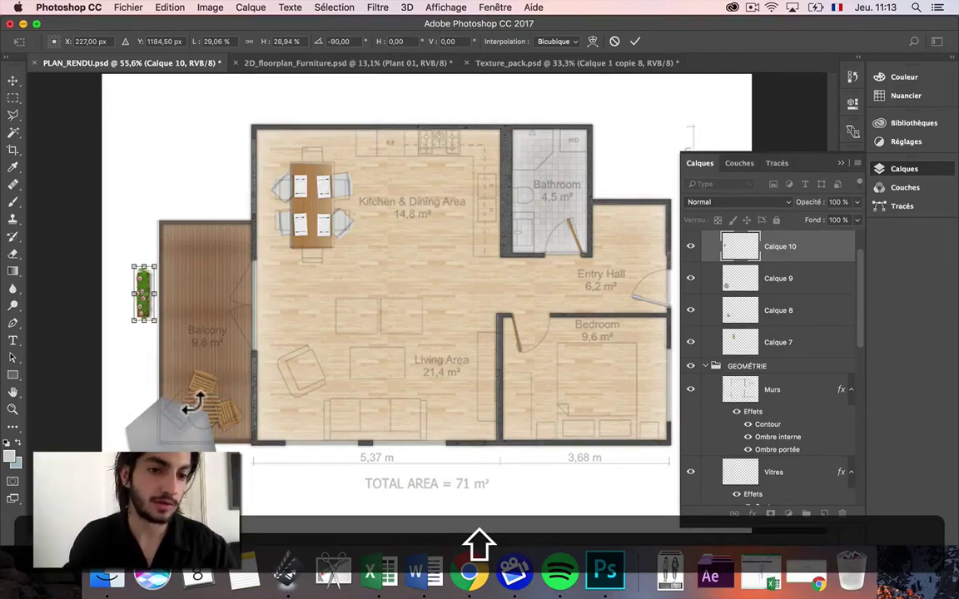
mouse_move(144, 287)
mouse_down()
mouse_move(154, 270)
mouse_move(159, 283)
mouse_move(154, 274)
mouse_up()
key(Return)
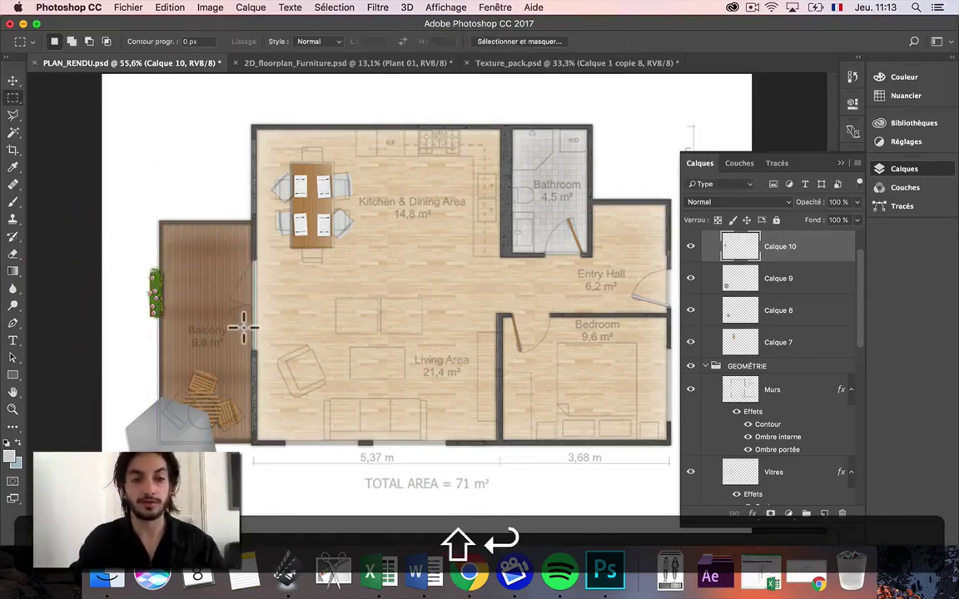
Copy the small green plant from the Plant 02 layer of 2D_floorplan_Furniture.psd
click(287, 64)
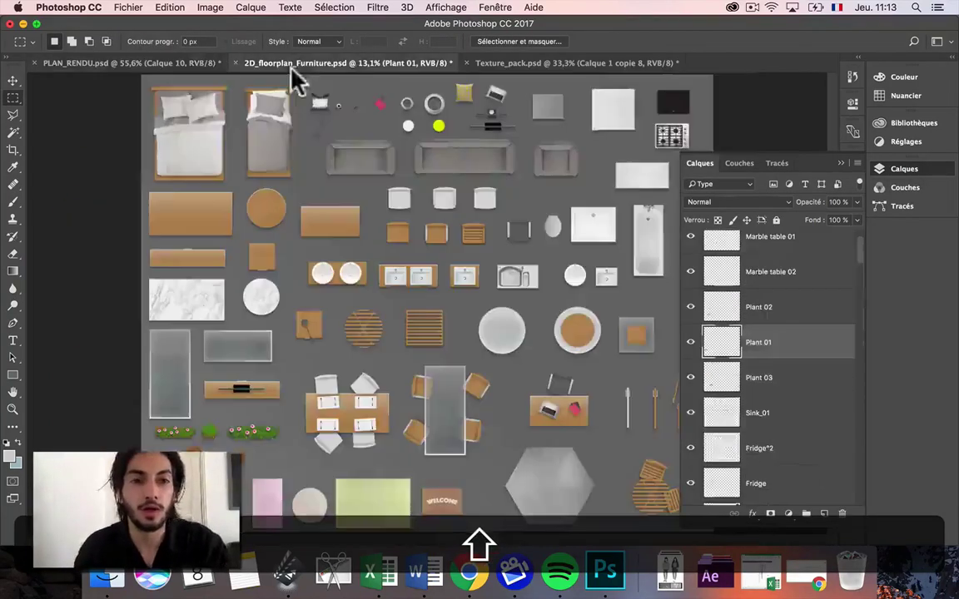
key(super+shift+d)
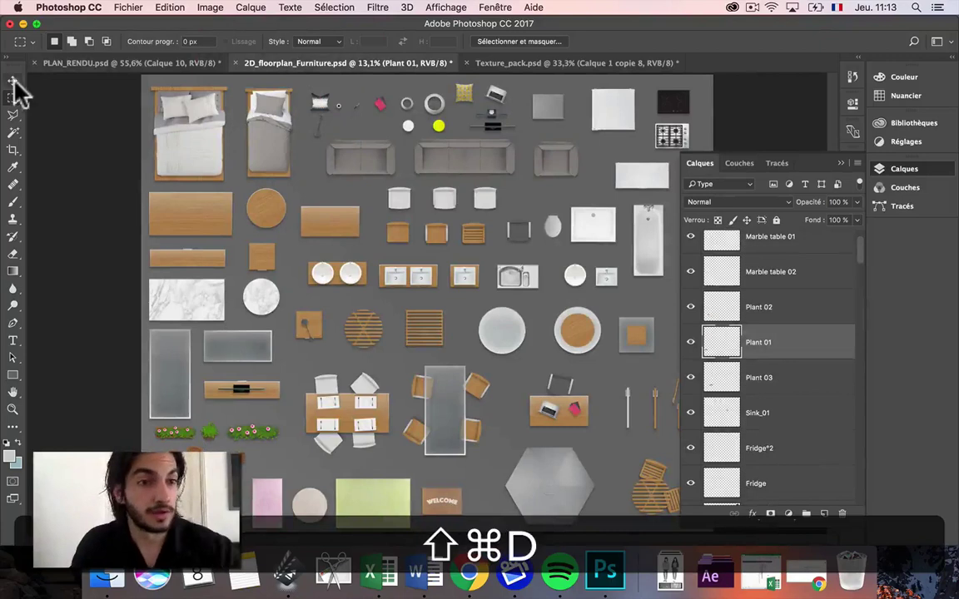
click(12, 81)
click(207, 429)
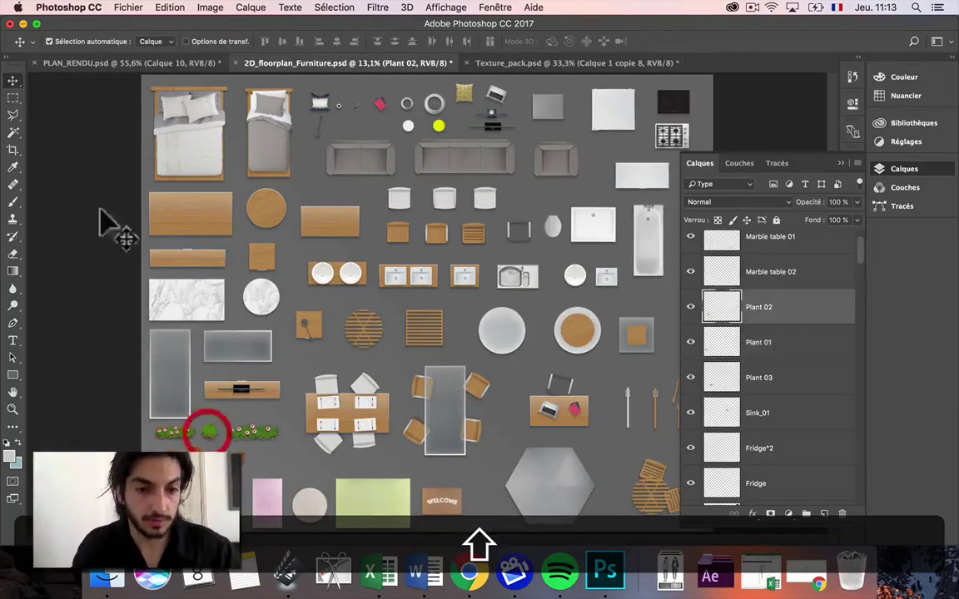
click(13, 98)
drag(190, 405, 244, 456)
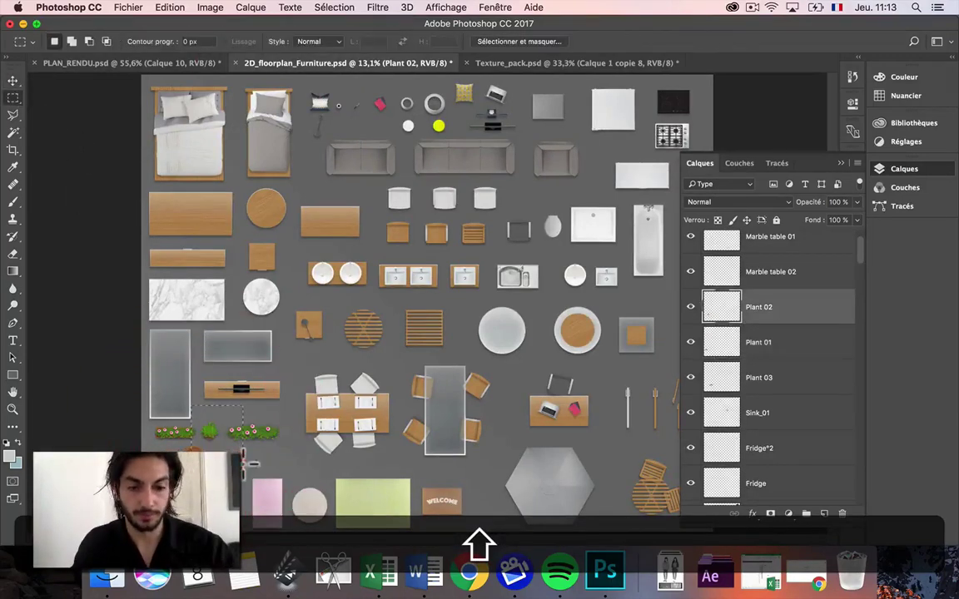
key(super+shift+c)
Paste the green plant into PLAN_RENDU.psd and scale it down
click(93, 62)
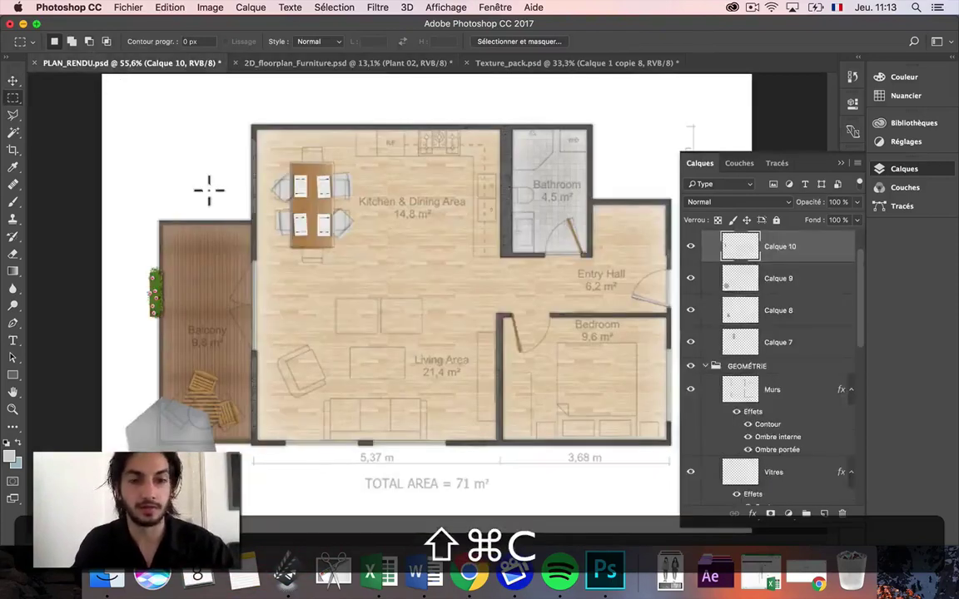
key(super+shift+v)
key(super+shift+t)
drag(478, 248, 420, 315)
click(271, 268)
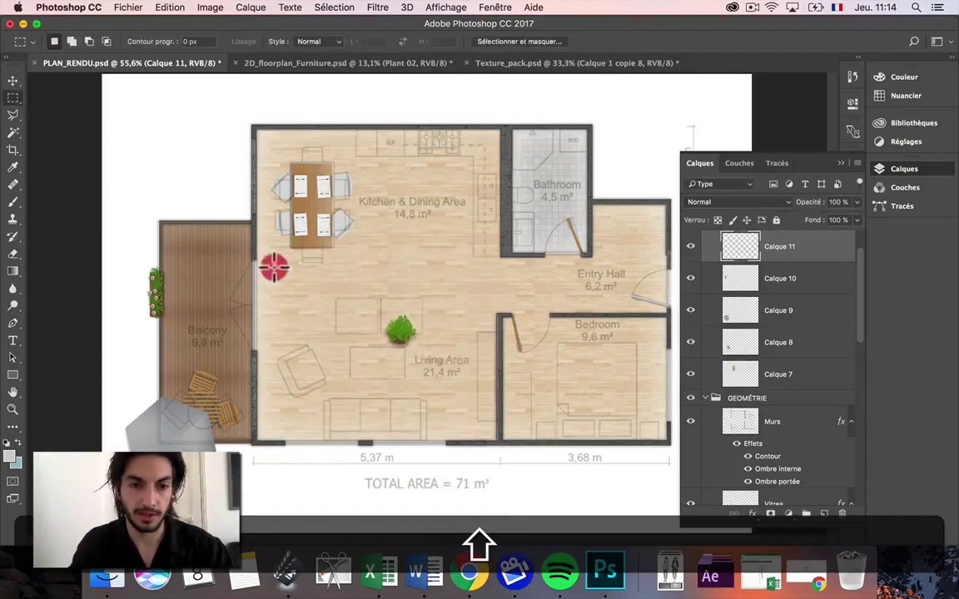
Shrink the green plant further and place it in the balcony's upper-left corner
click(13, 81)
key(super+shift+t)
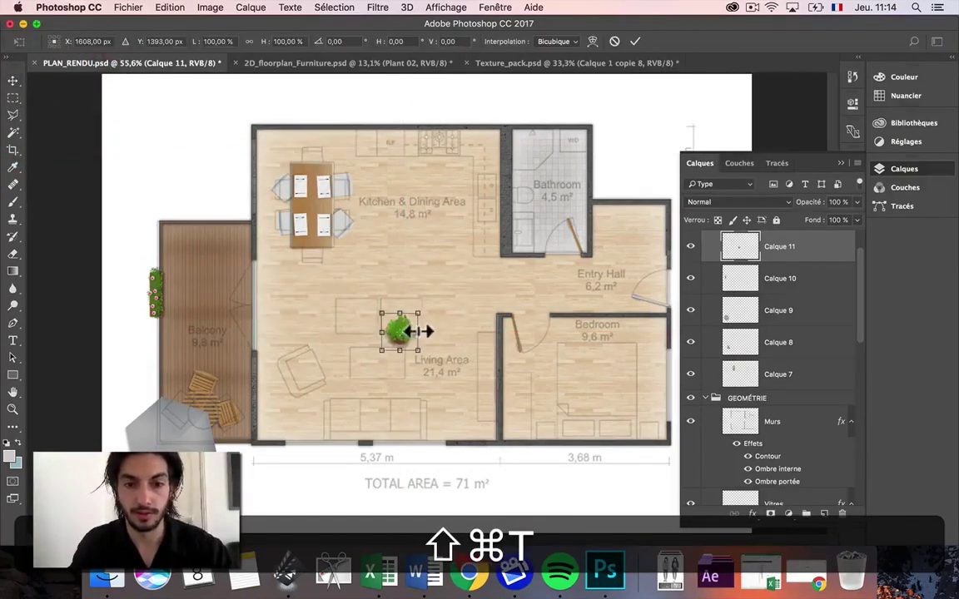
drag(399, 331, 191, 223)
key(shift+Return)
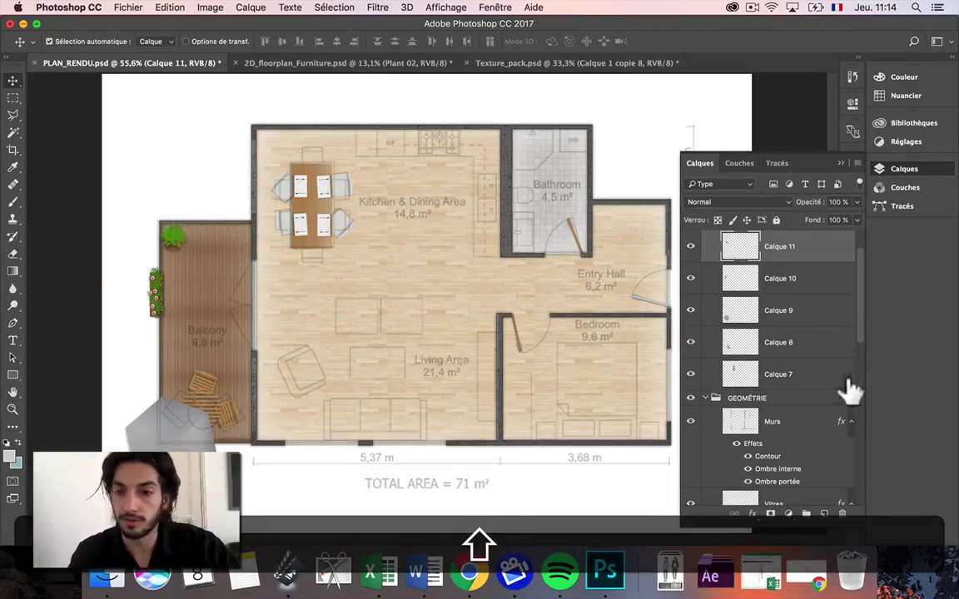
Hide the black-and-white floor plan layer to check the render without line work, and show it again
scroll(754, 404, up, 2)
click(690, 247)
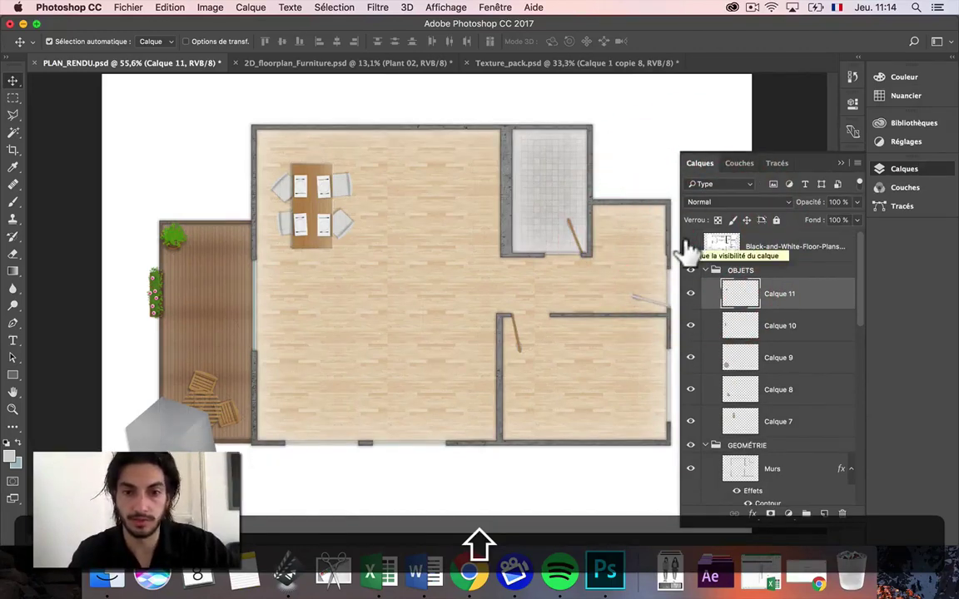
click(689, 246)
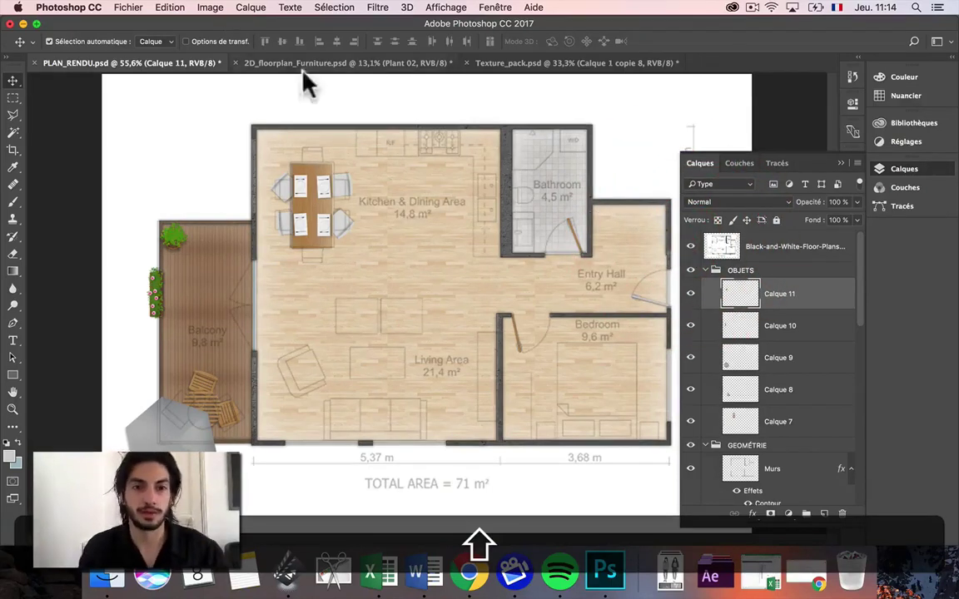
Copy the long grey sofa from the Sofa_02 layer of 2D_floorplan_Furniture.psd
click(342, 62)
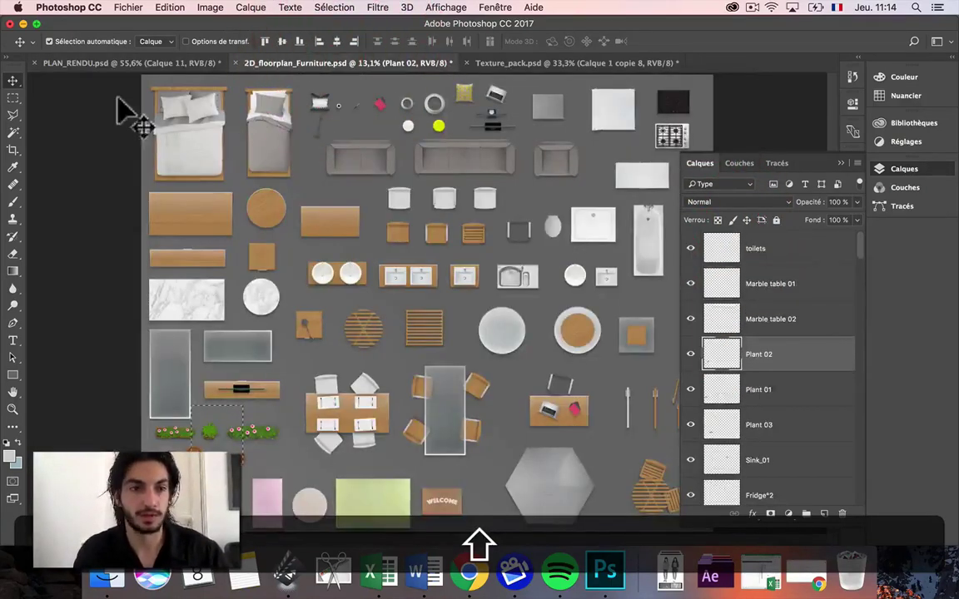
click(154, 62)
click(329, 63)
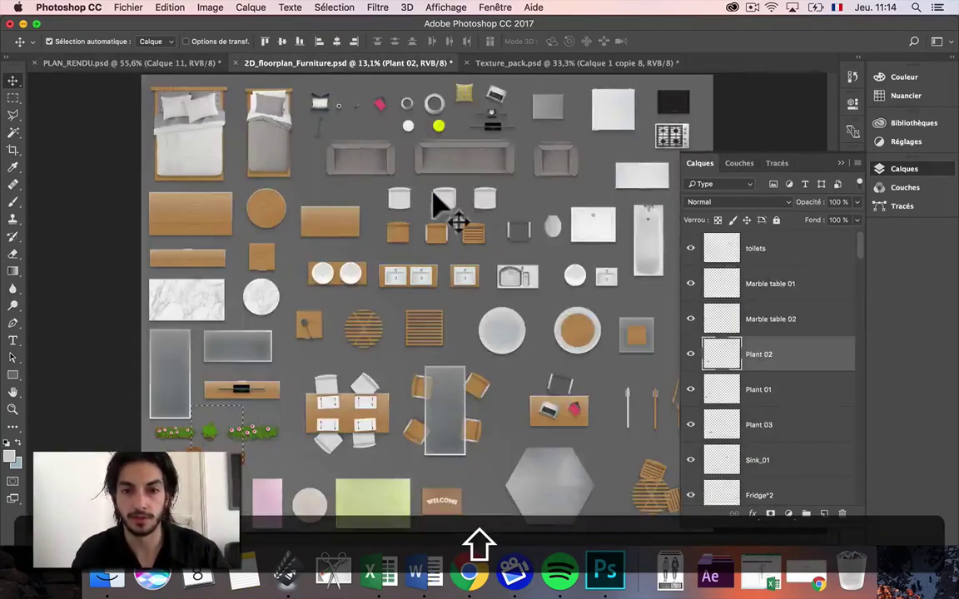
click(467, 155)
click(12, 97)
drag(390, 119, 563, 216)
key(shift+super+c)
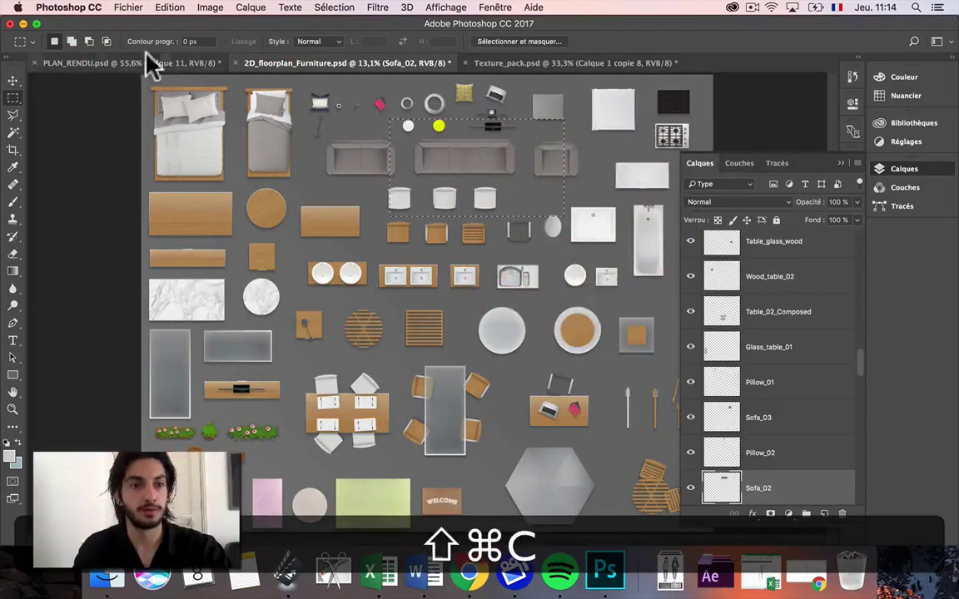
Paste the sofa into PLAN_RENDU.psd, scale it down and place it over the sofa outline along the living area's lower wall
click(150, 64)
key(shift+super+v)
key(shift+super+y)
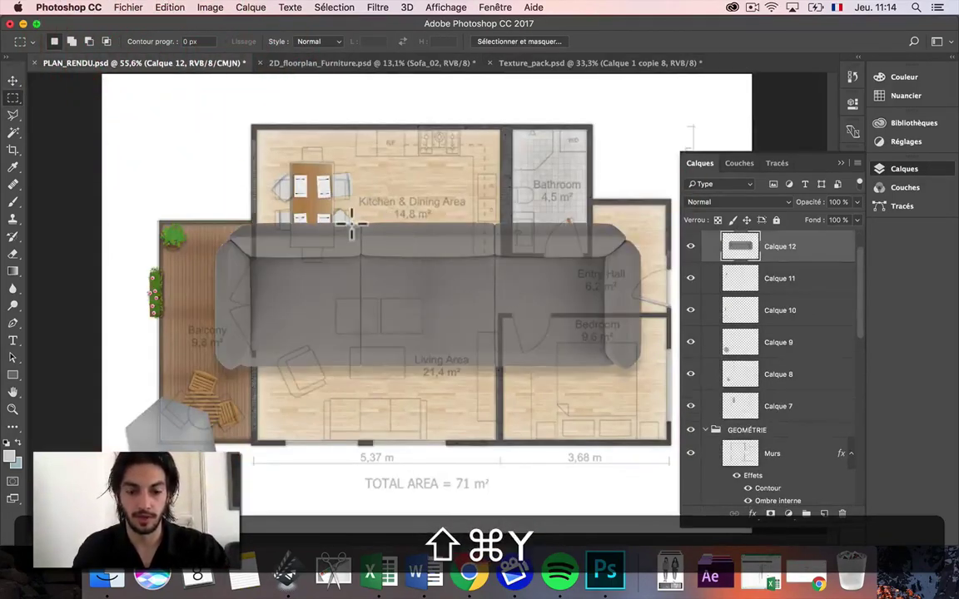
key(shift+super+t)
drag(205, 218, 564, 388)
drag(435, 356, 383, 333)
drag(359, 315, 402, 422)
key(Return)
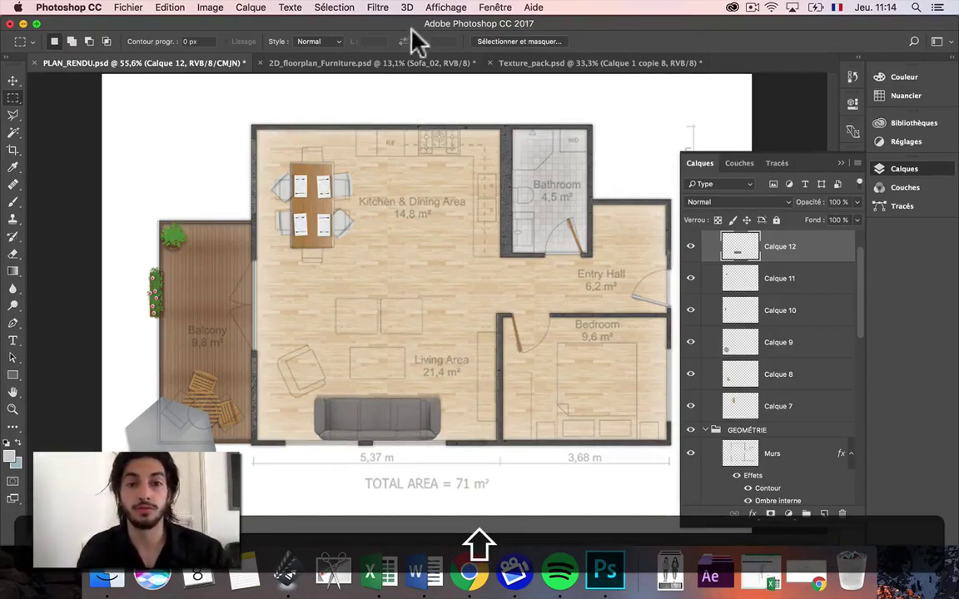
Copy the grey armchair from the Sofa_03 layer of 2D_floorplan_Furniture.psd
click(387, 62)
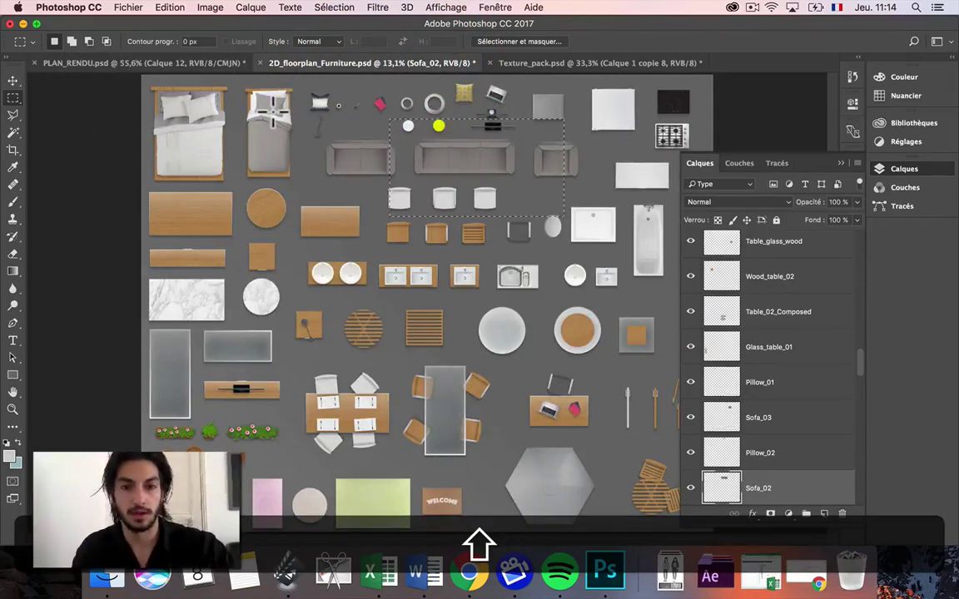
key(shift+super+d)
click(100, 61)
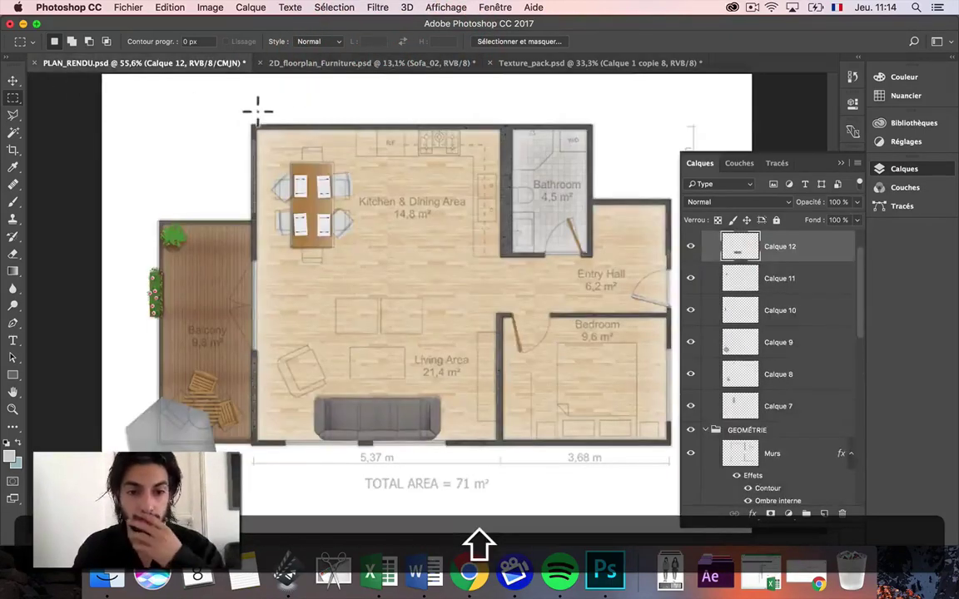
click(350, 60)
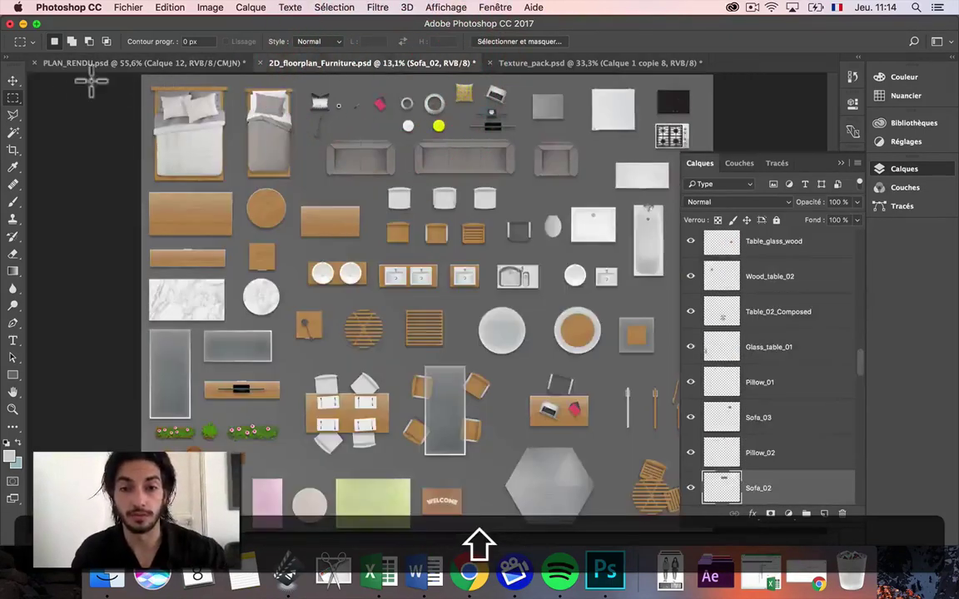
click(12, 81)
click(547, 161)
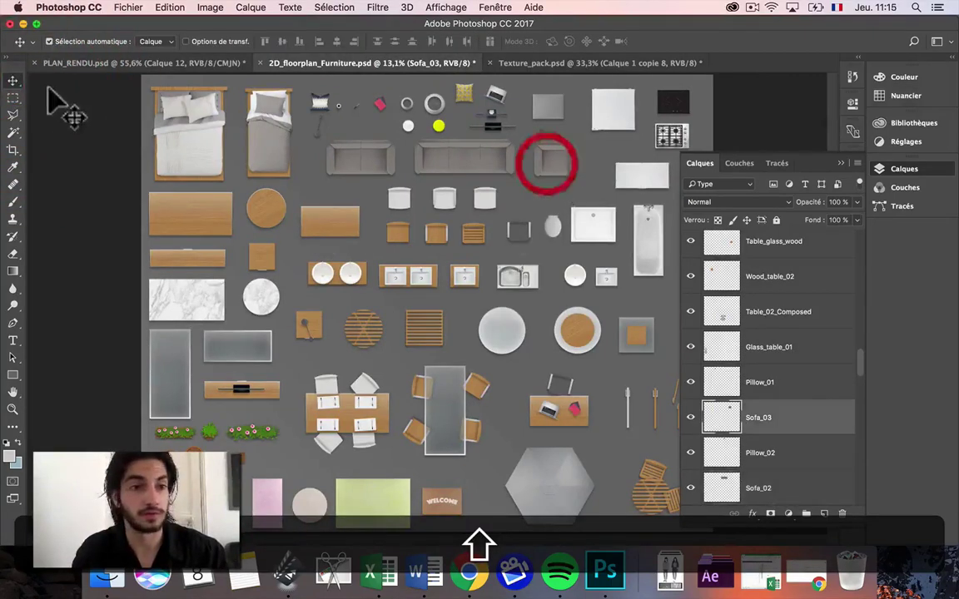
click(13, 98)
drag(499, 112, 655, 273)
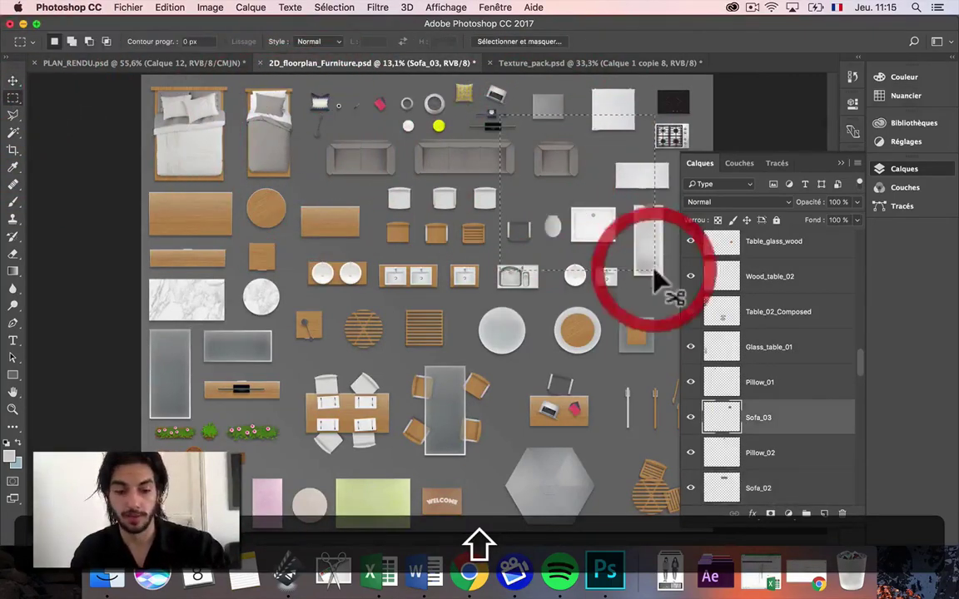
key(shift+super+c)
Paste the armchair into PLAN_RENDU.psd, scale it to about 23%, rotate it about -117° and fit it to the armchair outline
click(151, 61)
key(shift+super+v)
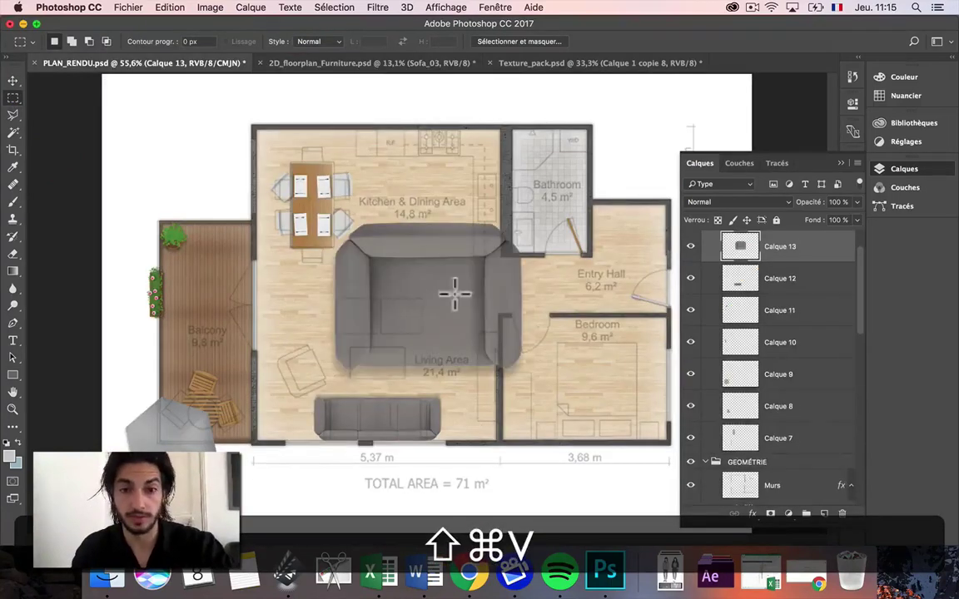
key(shift+super+t)
drag(486, 338, 257, 301)
mouse_move(307, 368)
mouse_down()
mouse_move(262, 332)
mouse_move(317, 375)
mouse_up()
key(Return)
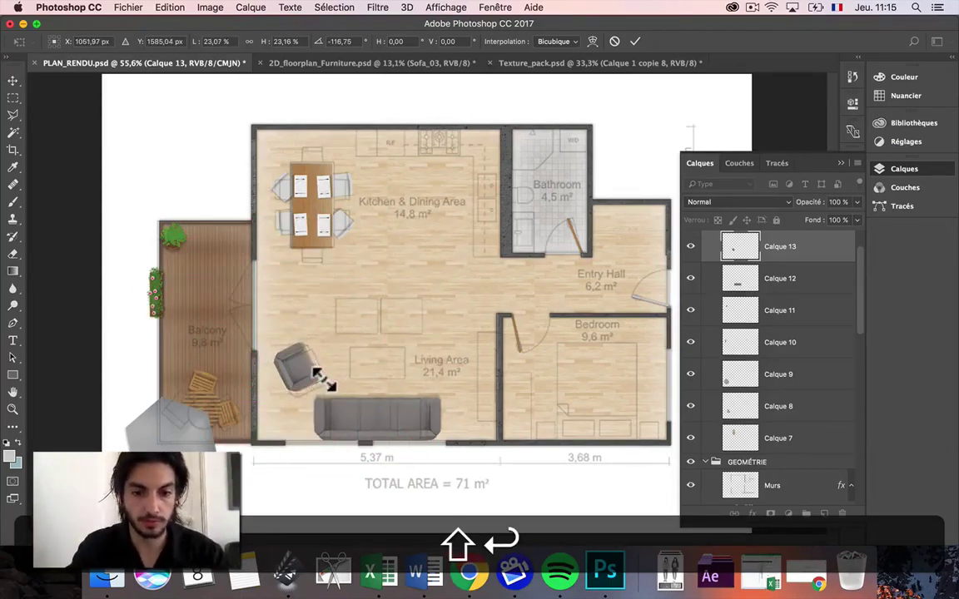
Select the sofa's layer Calque 12 and scale the sofa to about 93%
click(13, 82)
click(366, 417)
key(super+t)
key(Return)
click(793, 326)
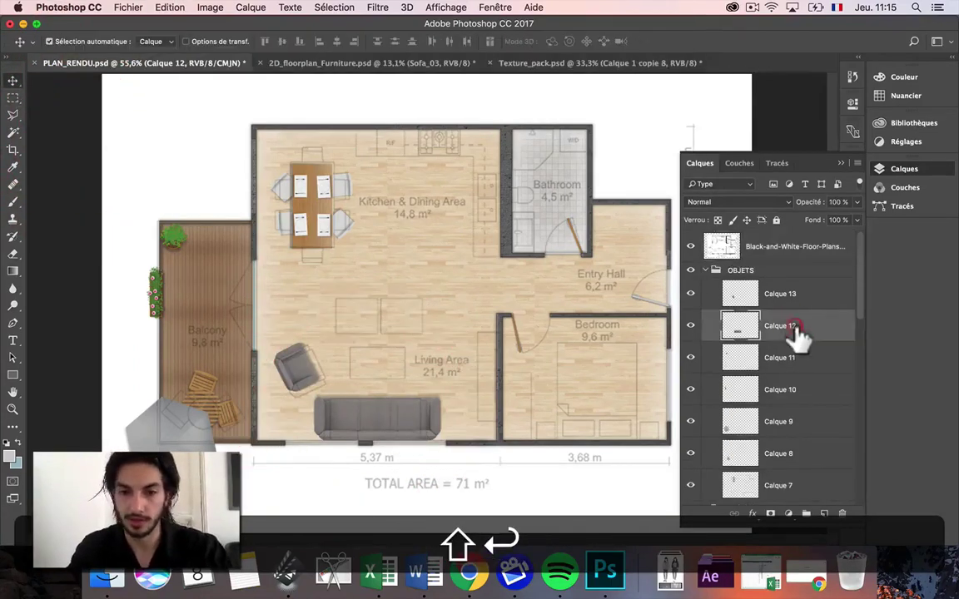
key(super+shift+t)
drag(442, 441, 407, 439)
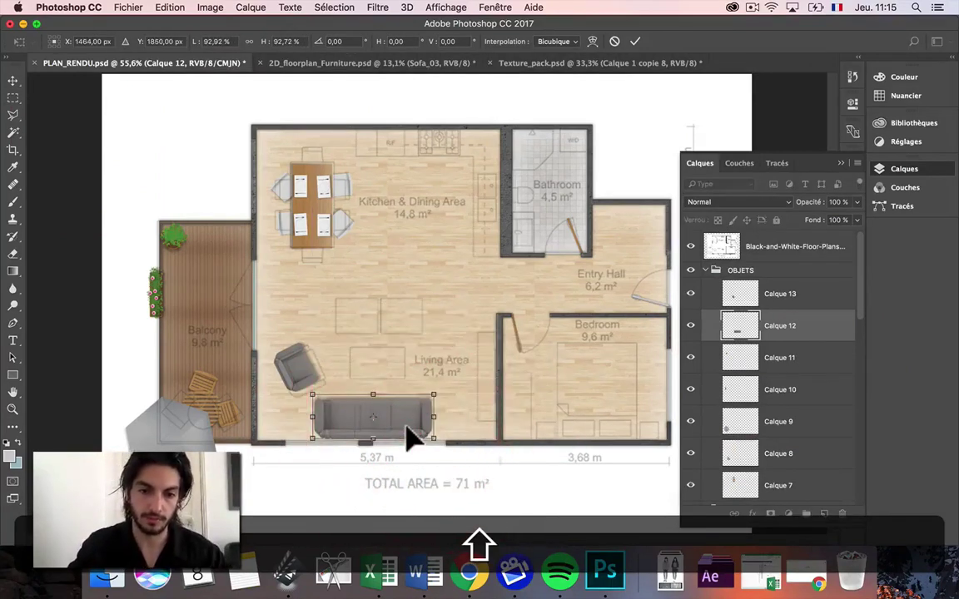
key(Return)
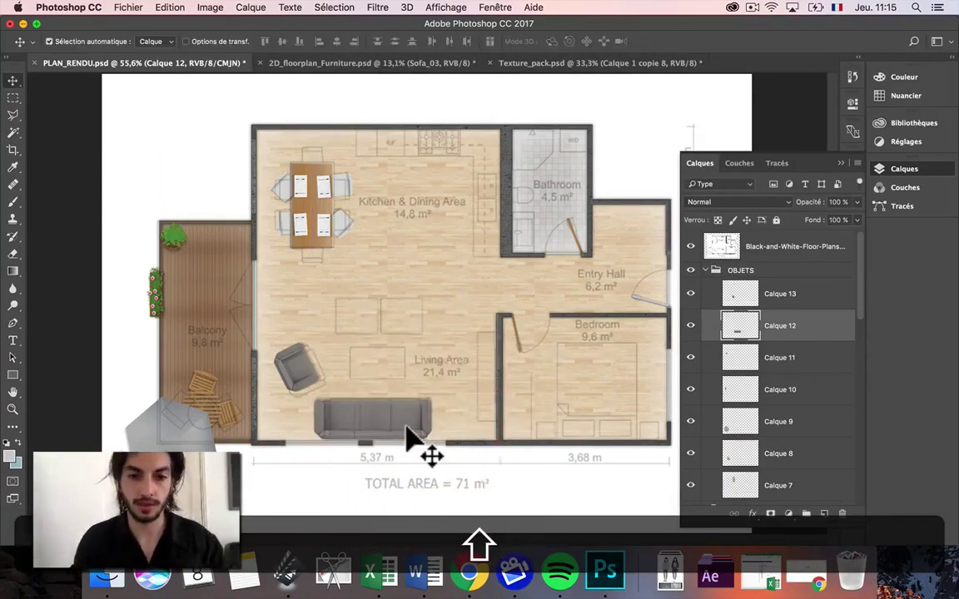
Copy the square glass-and-wood table from the Square_table layer of 2D_floorplan_Furniture.psd
click(312, 61)
key(shift+super+d)
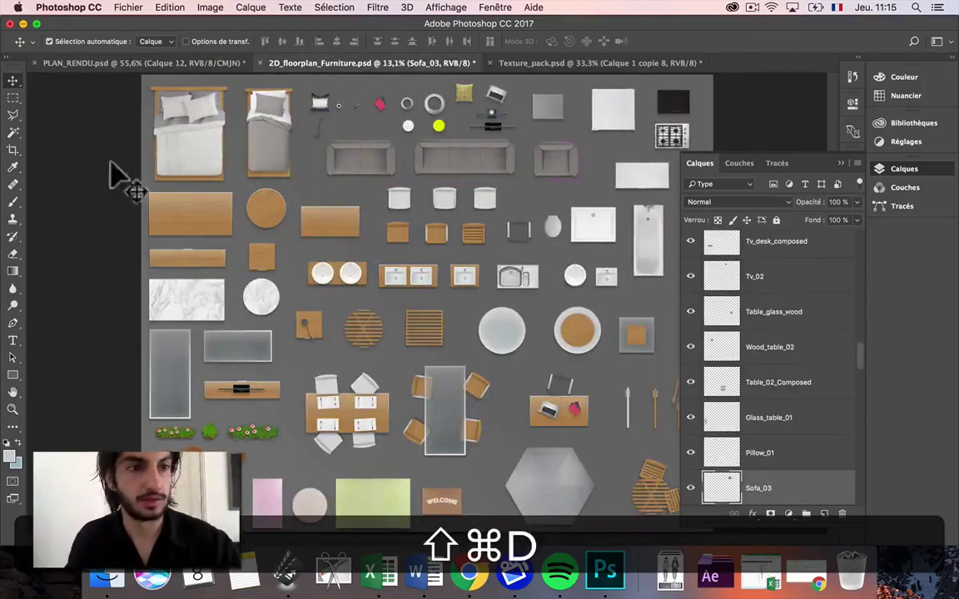
click(573, 337)
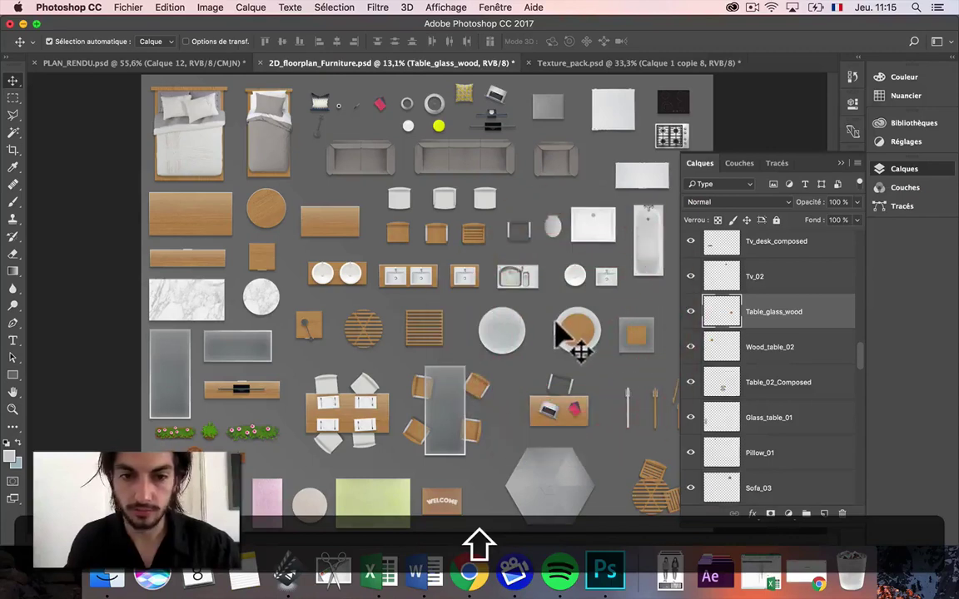
click(636, 333)
key(m)
drag(589, 268, 678, 439)
key(shift+super+c)
Paste the square table into PLAN_RENDU.psd, scale it down and place it over the coffee table outline above the sofa
click(212, 63)
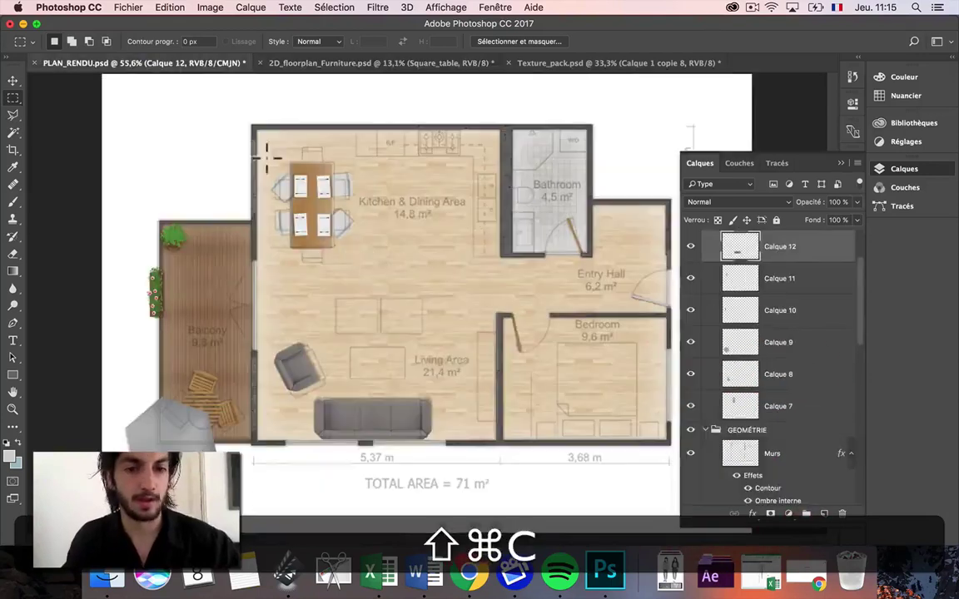
key(shift+super+v)
key(shift+super+t)
drag(502, 381, 384, 373)
drag(414, 337, 406, 332)
key(shift+Return)
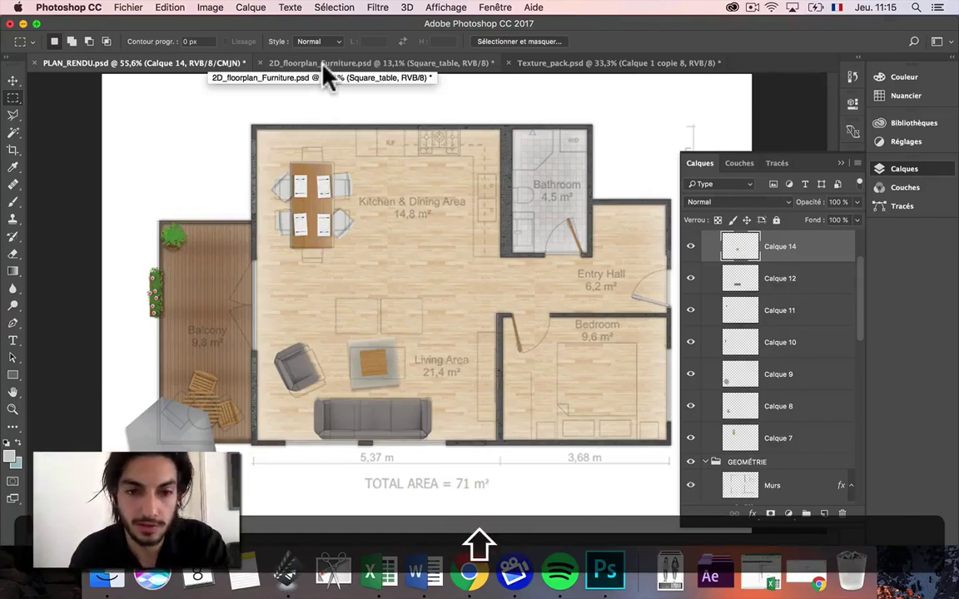
Scale the square coffee table in the living area to about 88%
key(ctrl+shift+t)
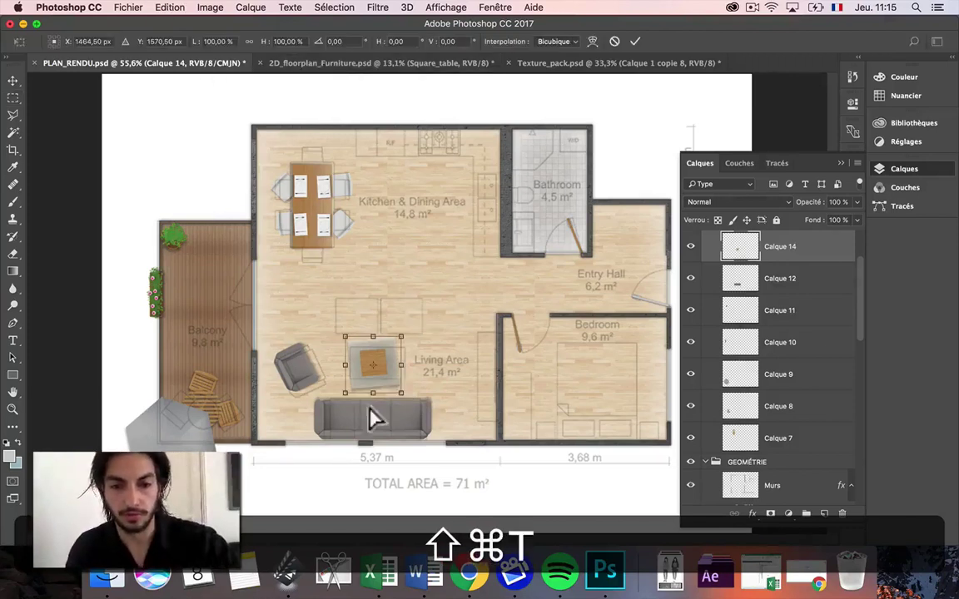
drag(396, 385, 396, 386)
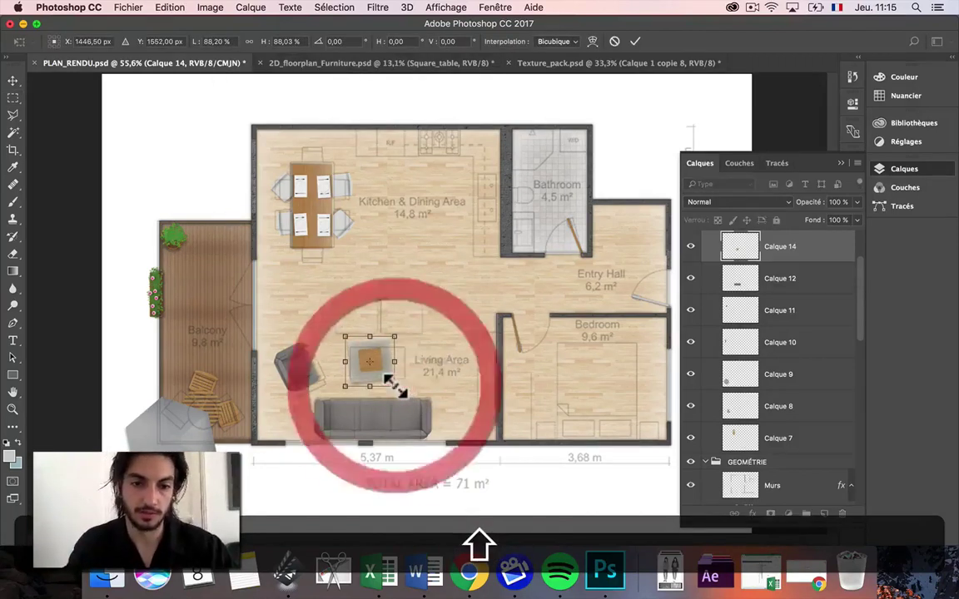
key(shift+Return)
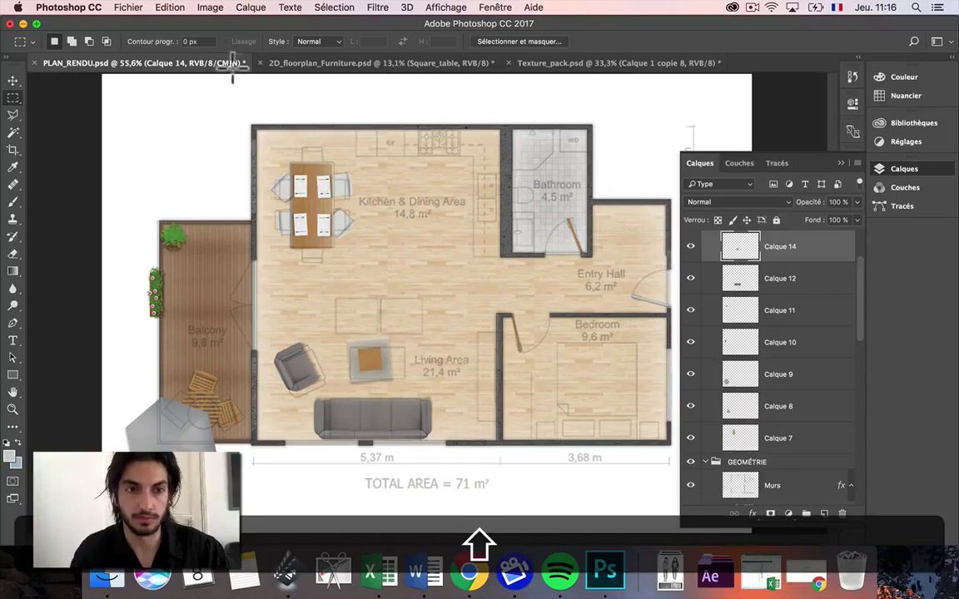
Copy the light carpet from the Carpet 01 layer of 2D_floorplan_Furniture.psd
click(316, 62)
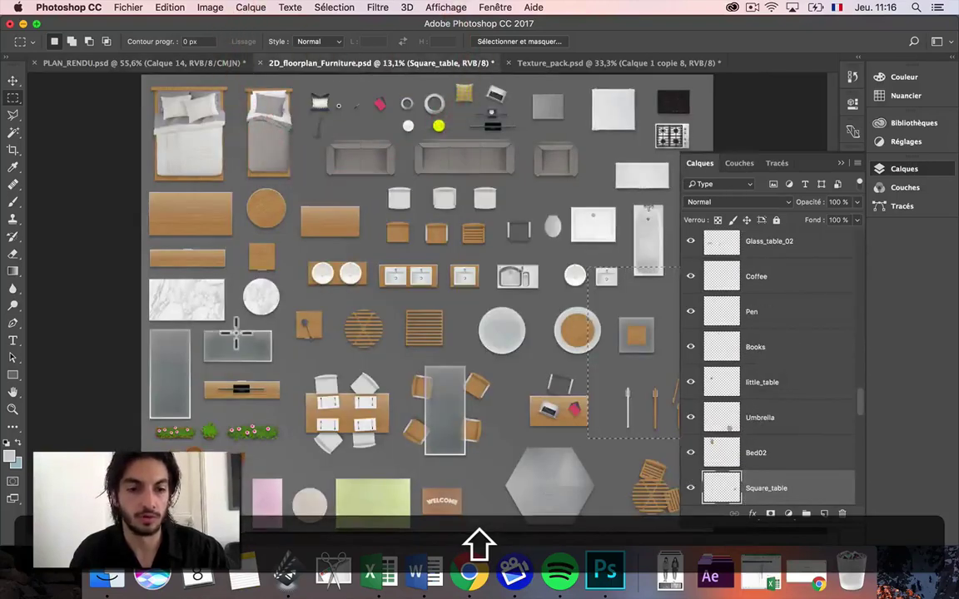
click(13, 81)
click(205, 504)
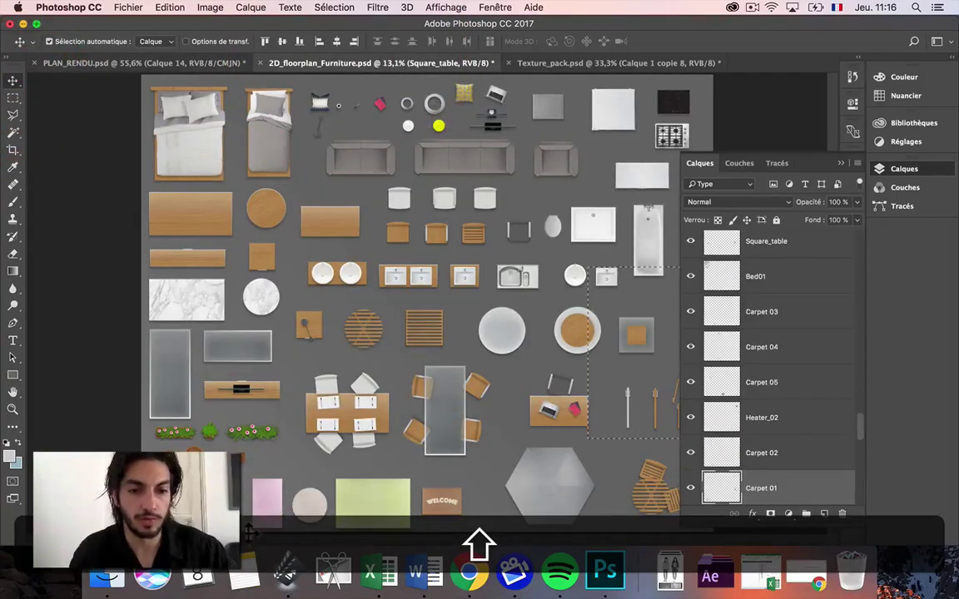
click(13, 98)
drag(143, 357, 283, 528)
key(shift+super+c)
Paste the carpet into PLAN_RENDU.psd, scale it to about 33% in the living area and move its layer below the sofa's layer
click(127, 64)
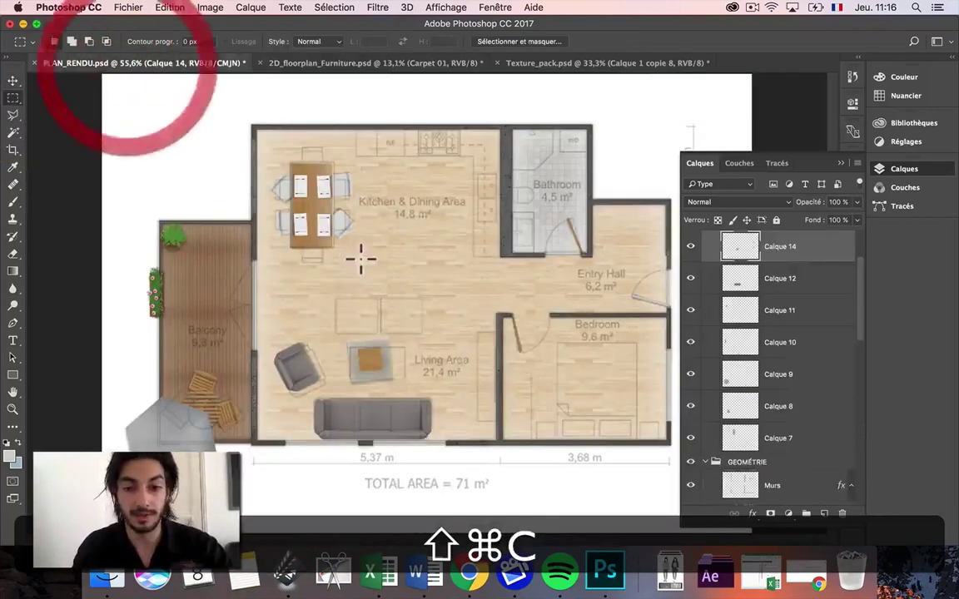
key(shift+super+v)
key(shift+super+y)
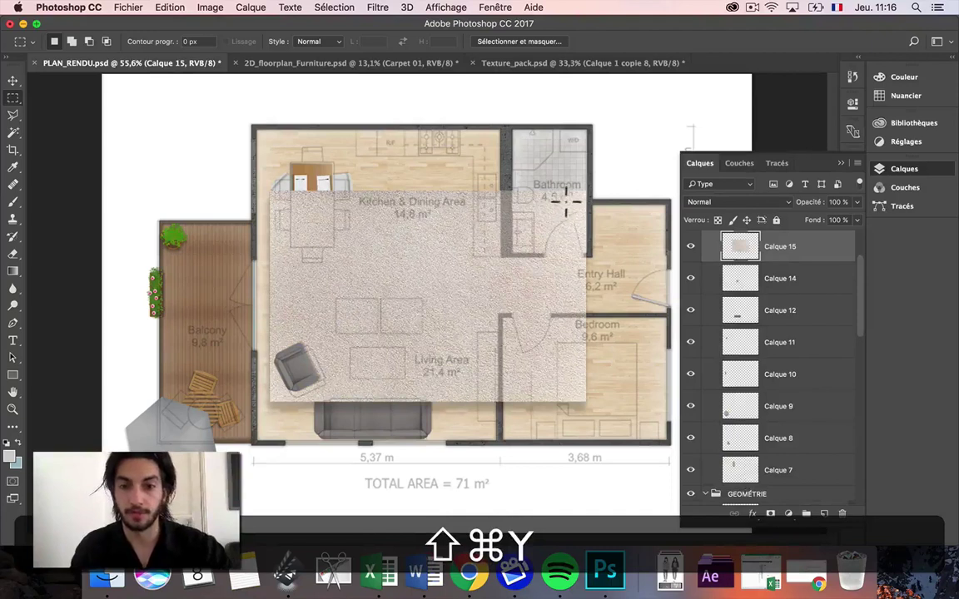
key(shift+super+t)
drag(586, 190, 379, 375)
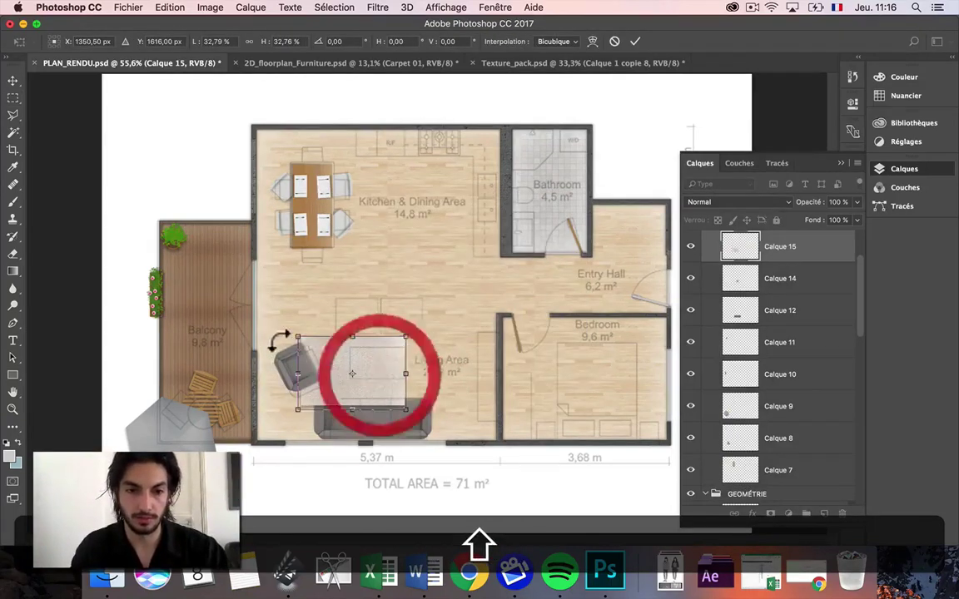
key(Return)
drag(772, 258, 766, 349)
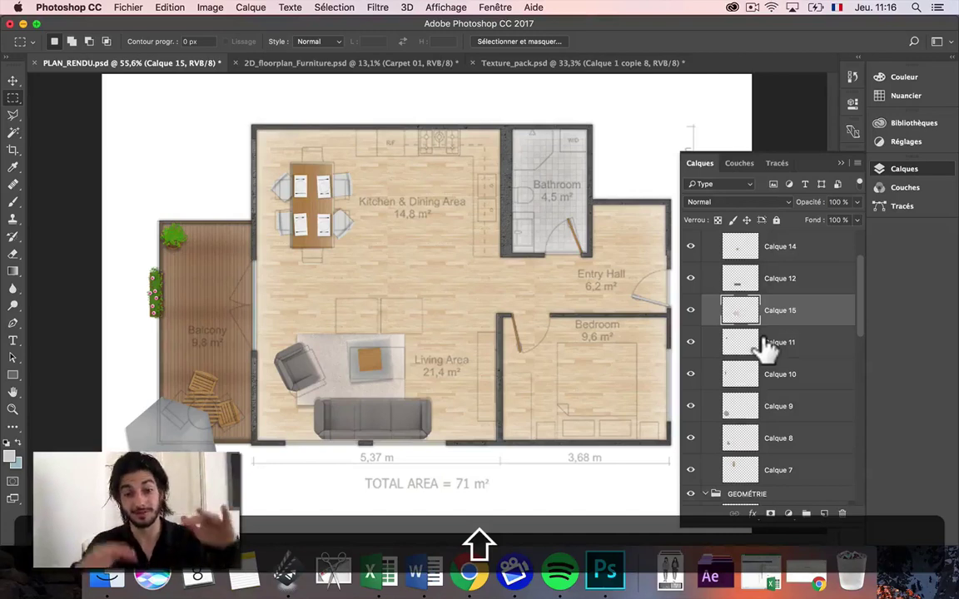
Copy the large round lamp from the Lamp_02 layer of 2D_floorplan_Furniture.psd
click(408, 64)
click(13, 82)
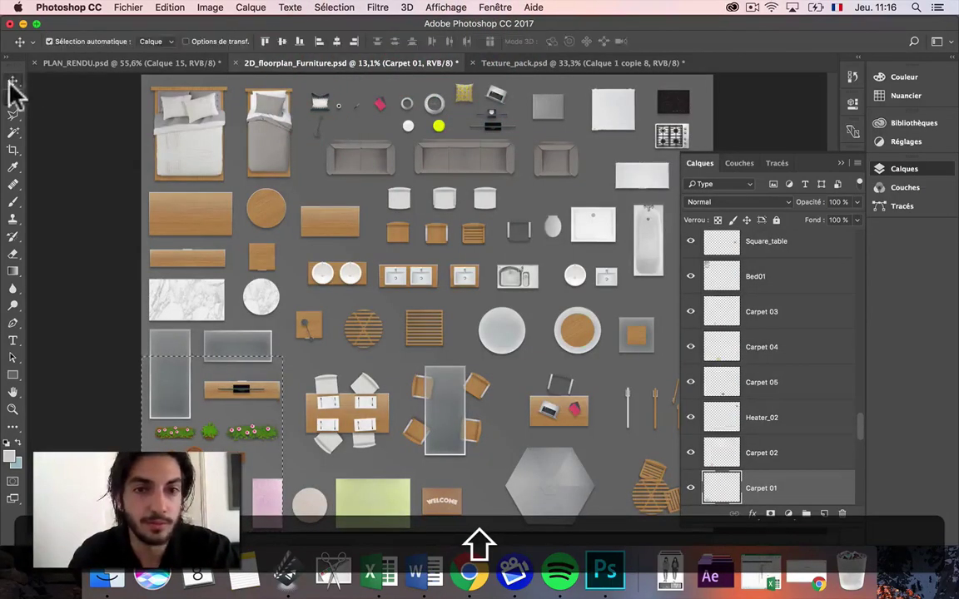
click(441, 112)
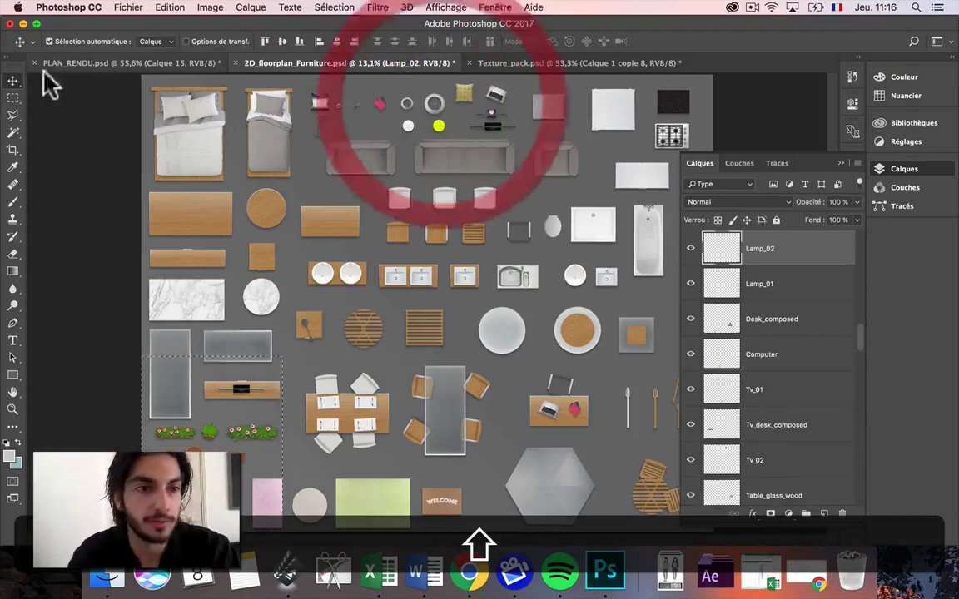
click(13, 98)
drag(435, 87, 456, 126)
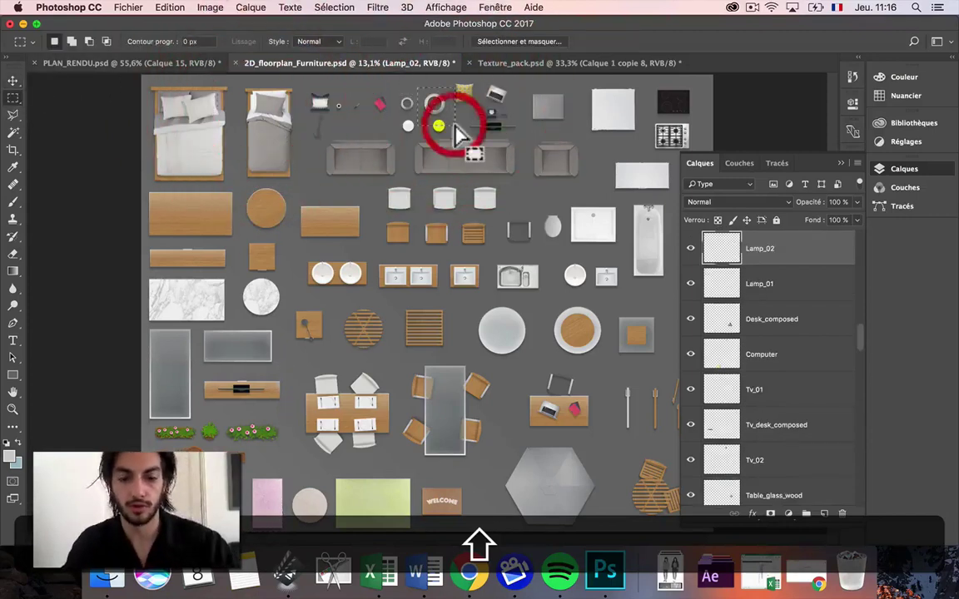
key(super+shift+c)
Paste the lamp into PLAN_RENDU.psd, scale it down and place it at the living area carpet's upper-right corner
click(134, 63)
key(super+shift+v)
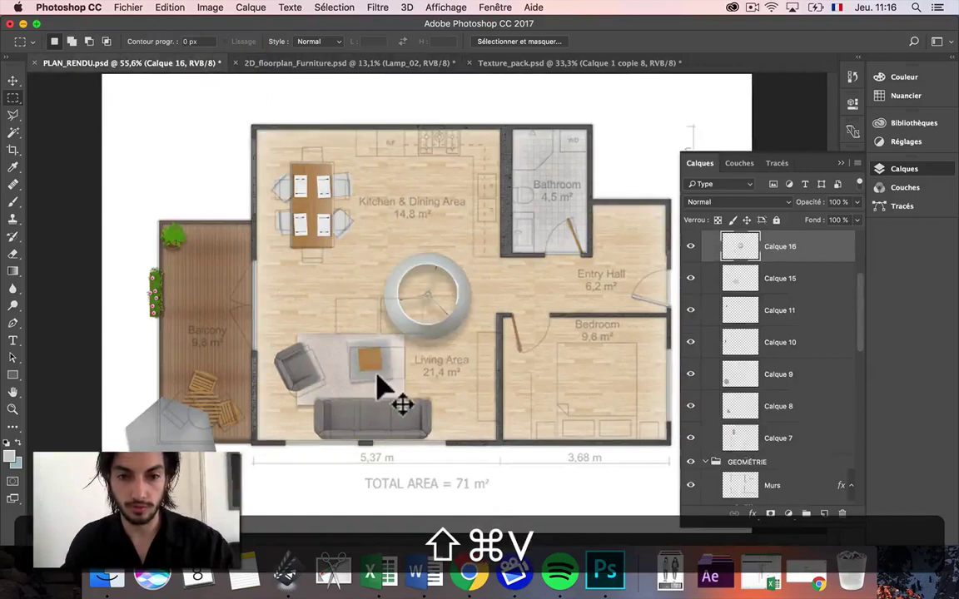
key(super+t)
drag(476, 354, 416, 333)
key(Return)
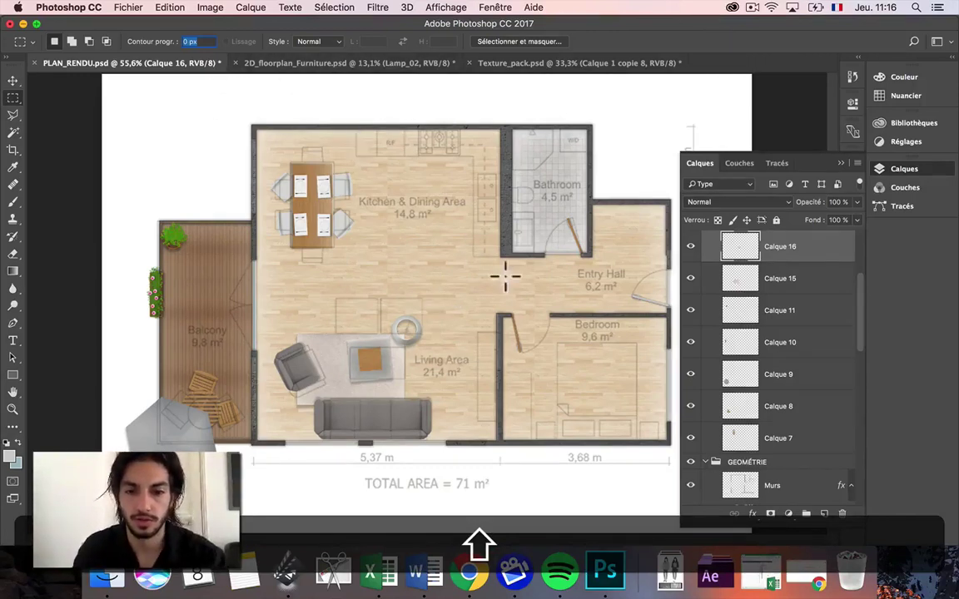
Copy the wooden TV desk from the Tv_desk_composed layer of 2D_floorplan_Furniture.psd
click(355, 62)
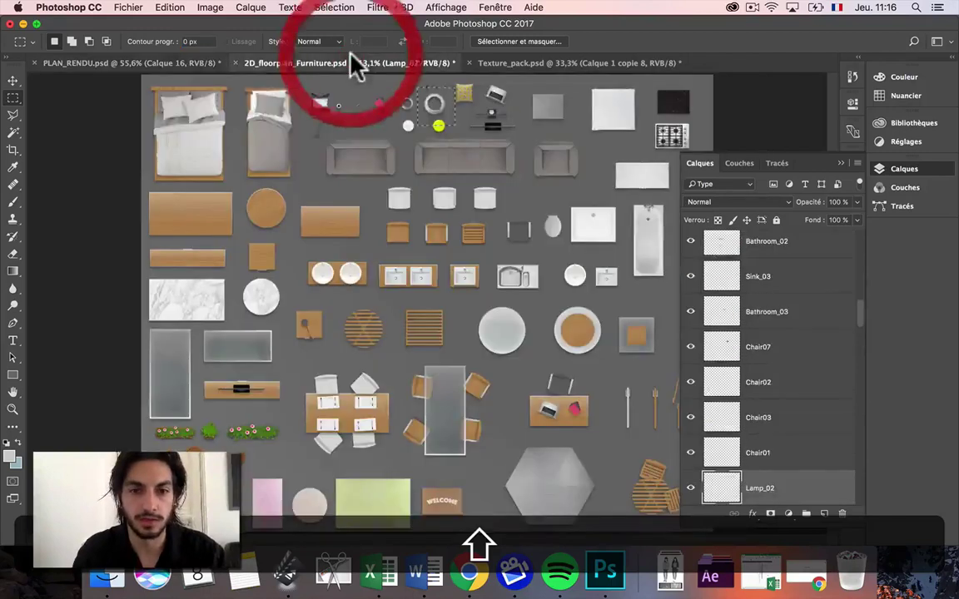
key(super+shift+d)
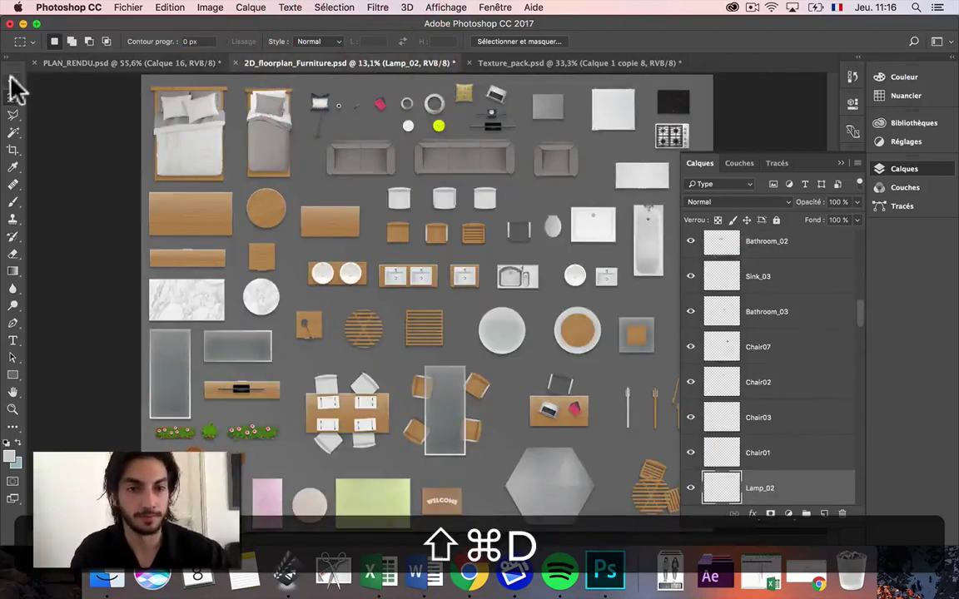
click(13, 82)
click(244, 391)
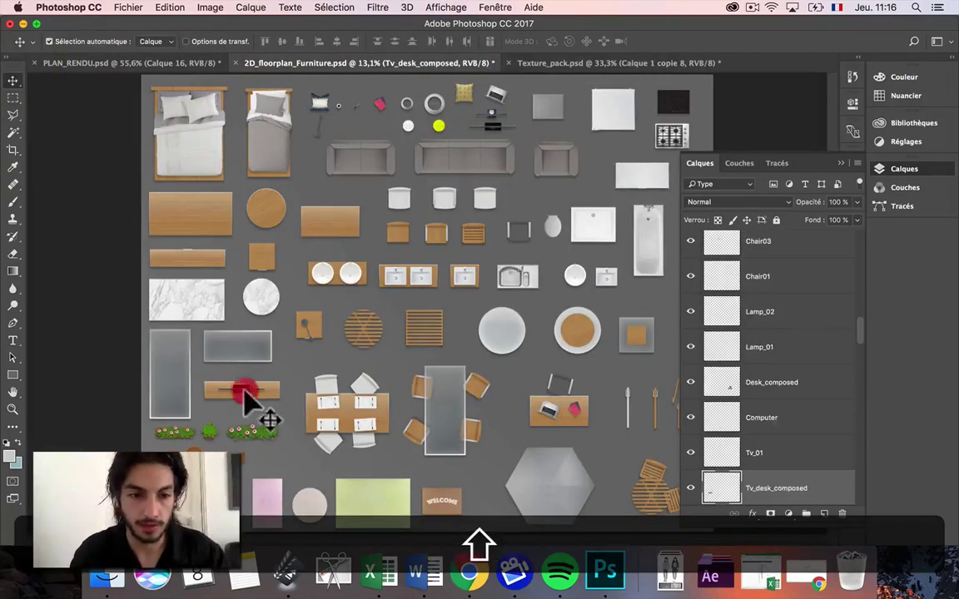
click(13, 97)
drag(284, 370, 393, 456)
key(super+shift+c)
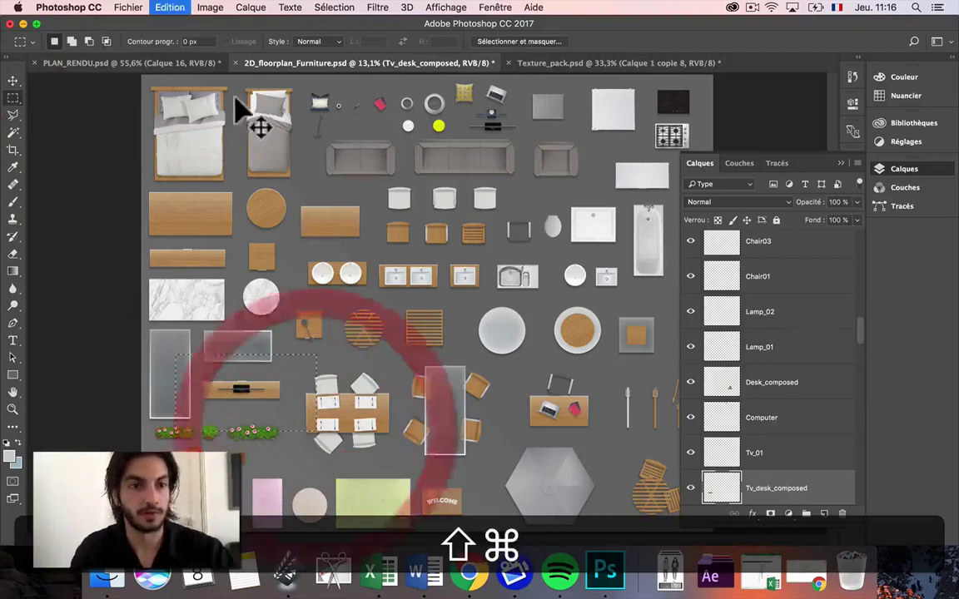
Paste the TV desk into PLAN_RENDU.psd, scale it to about 28%, rotate it -90° and place it against the living area's wall to the bedroom
click(160, 64)
key(super+v)
key(super+shift+t)
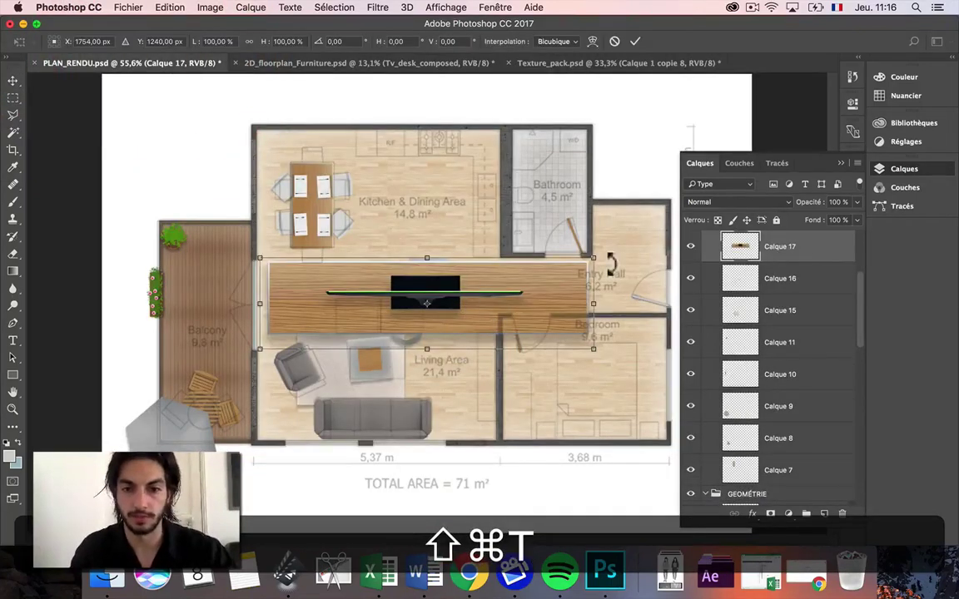
drag(594, 250, 412, 322)
drag(453, 263, 281, 206)
drag(334, 261, 489, 346)
key(shift+Left)
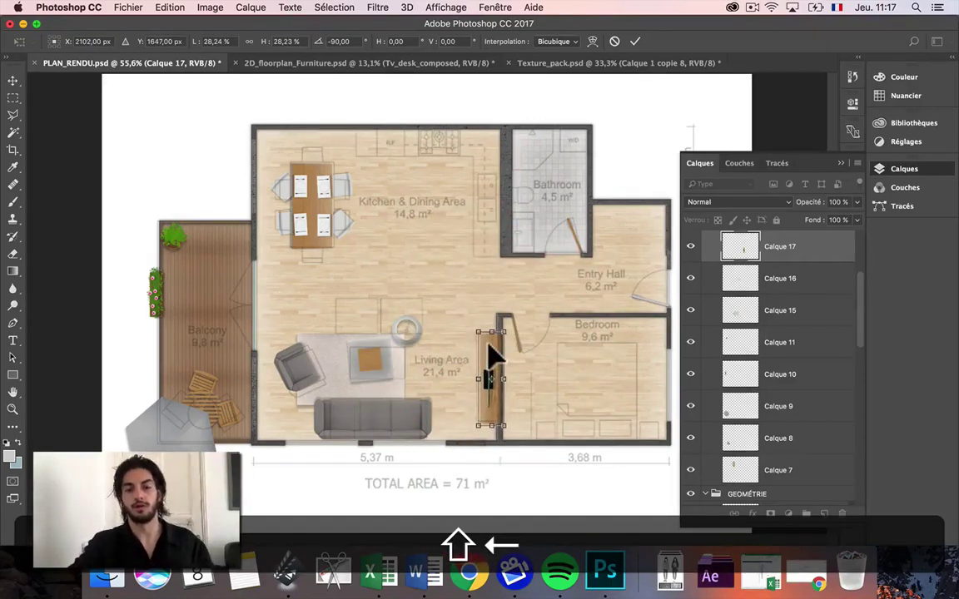
key(shift+Return)
Collapse the OBJETS group and move it into the GEOMÉTRIE group, below the Vitres layer
scroll(757, 354, up, 1)
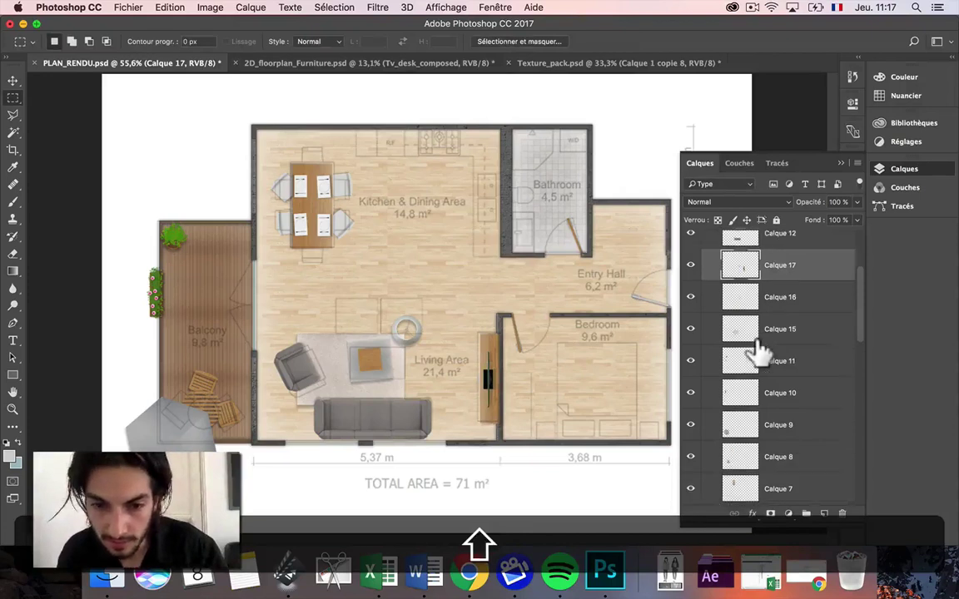
scroll(749, 333, up, 2)
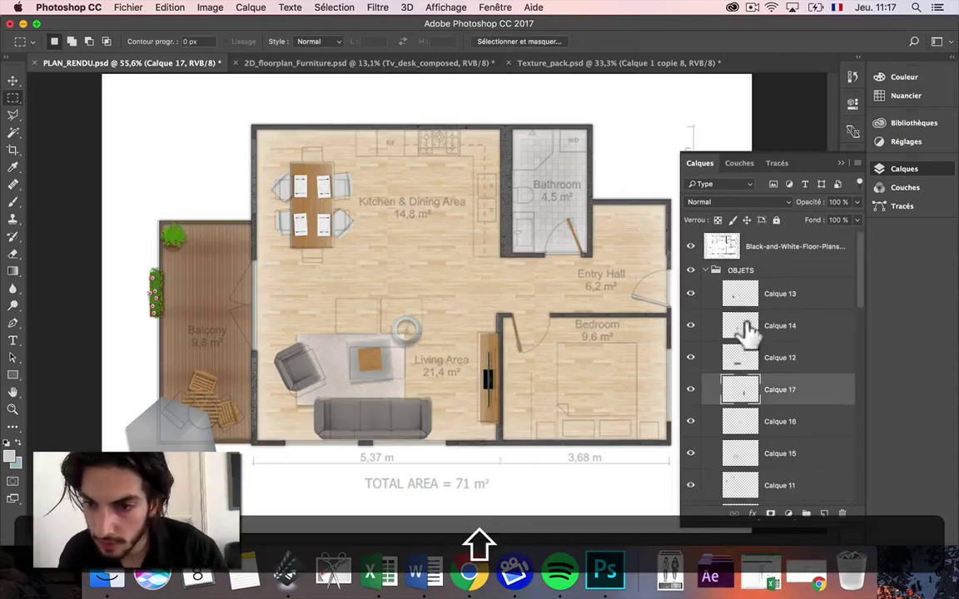
click(708, 271)
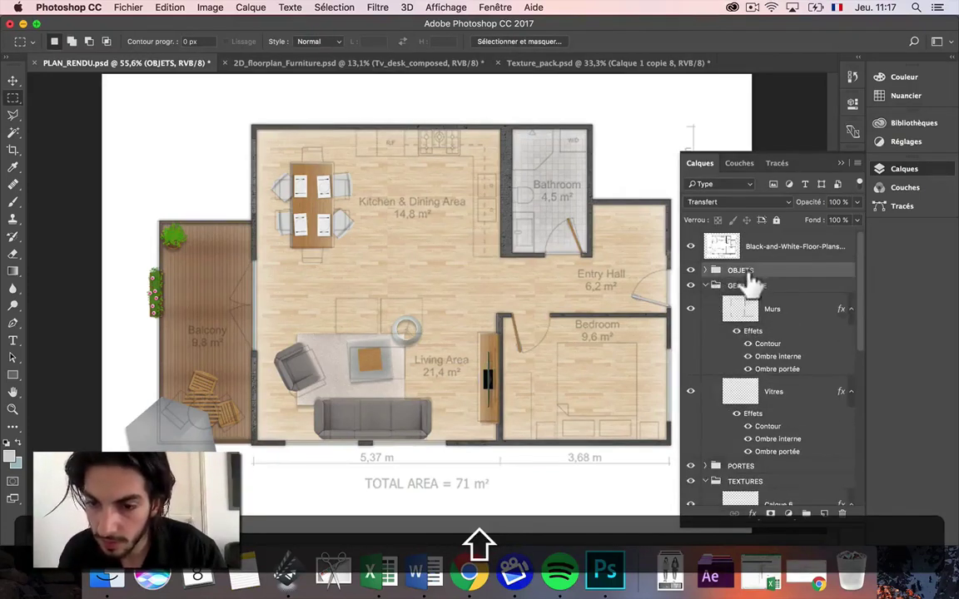
drag(750, 271, 760, 438)
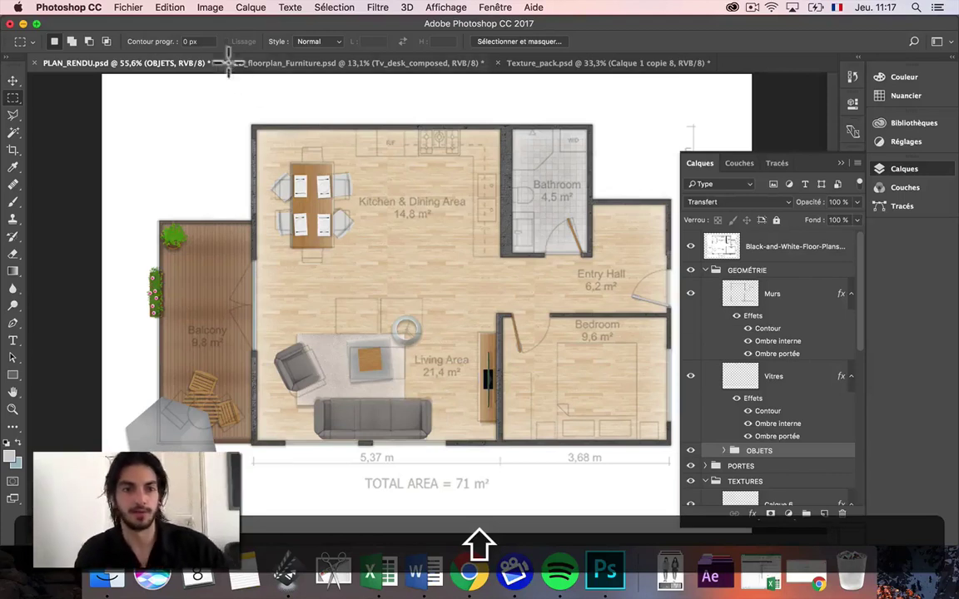
Copy the rectangular wooden table from the Wood_table_01 layer of 2D_floorplan_Furniture.psd
click(295, 64)
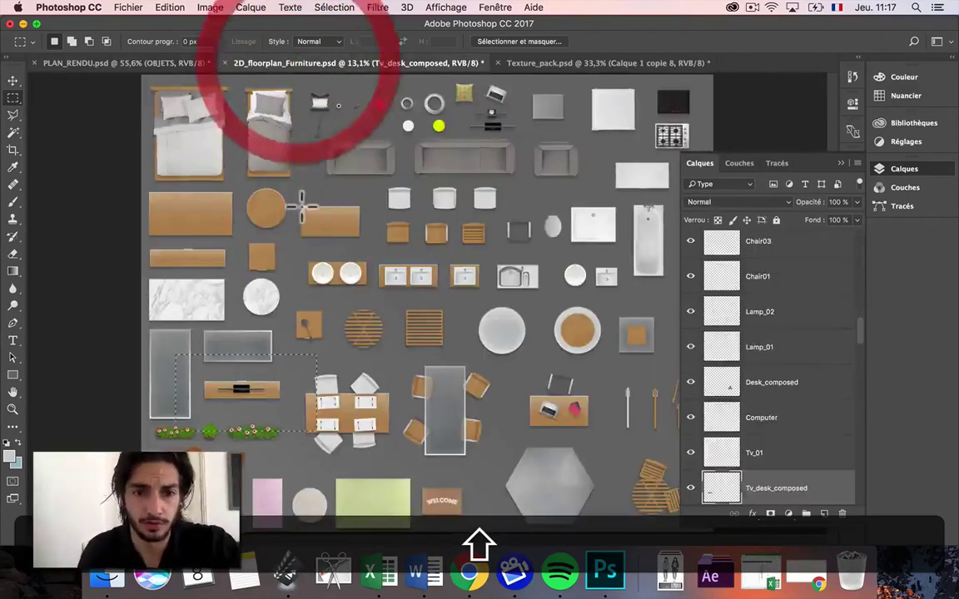
click(13, 82)
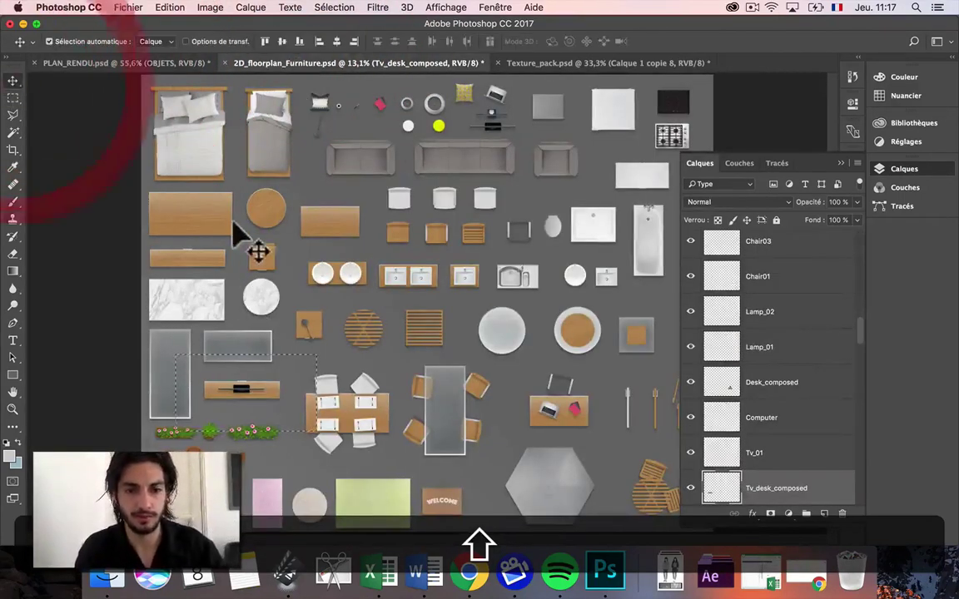
shift+super+click(221, 208)
key(shift+super+d)
click(13, 98)
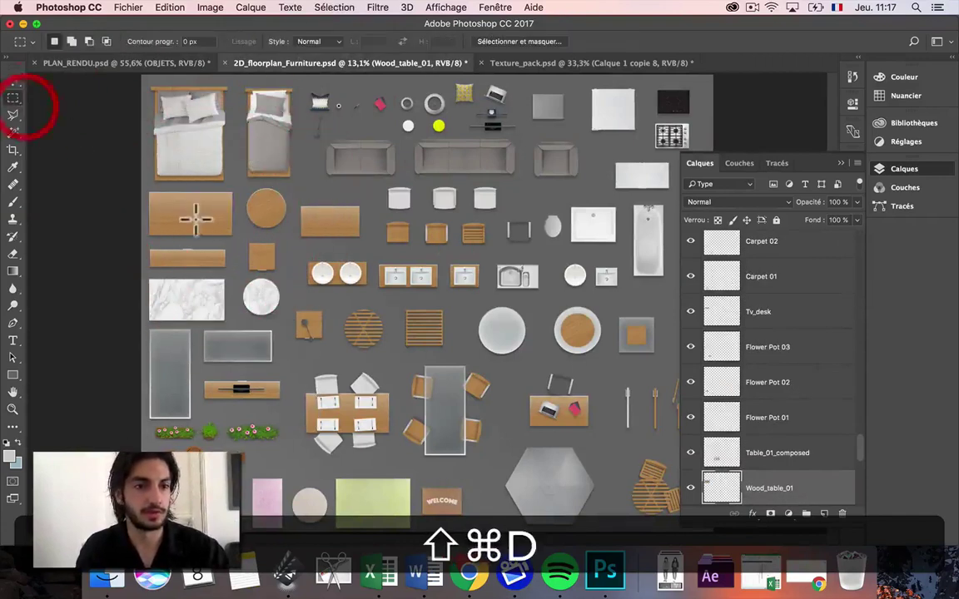
drag(152, 177, 253, 268)
key(shift+super+c)
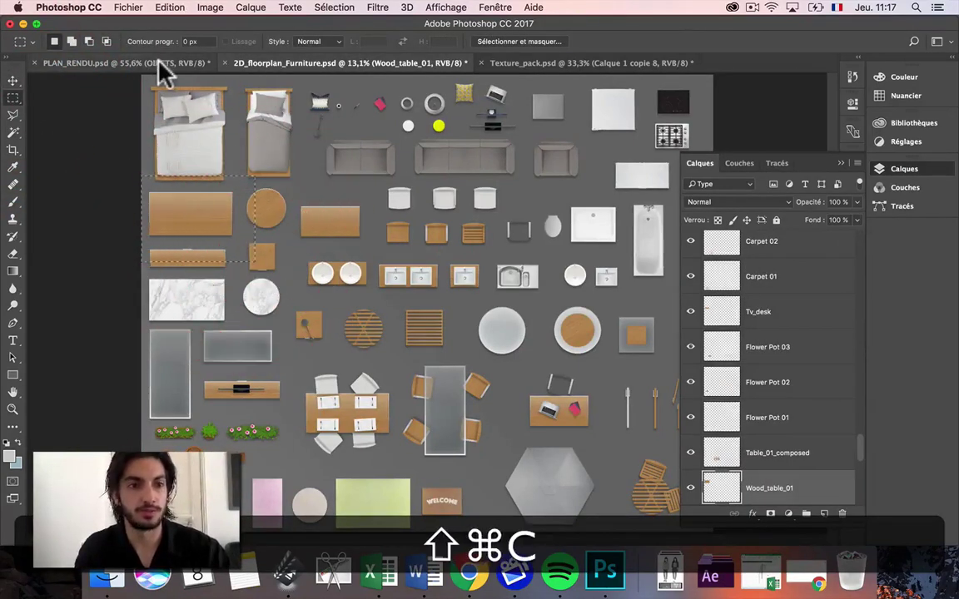
Paste the table into PLAN_RENDU.psd and scale it to about 42% wide and 18% high as a counter along the kitchen's upper wall
click(160, 63)
key(shift+super+v)
key(shift+super+v)
key(shift+super+t)
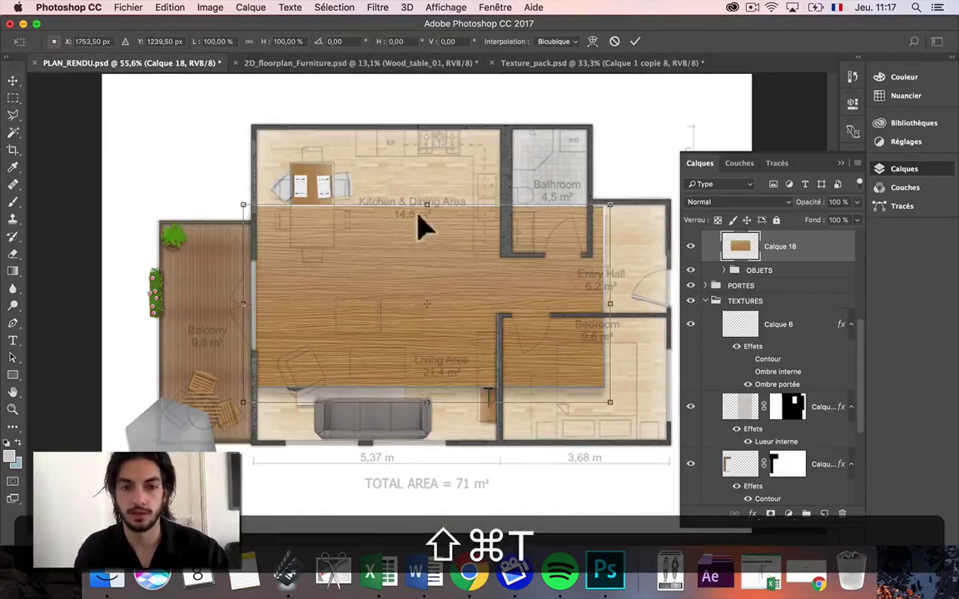
drag(243, 204, 361, 269)
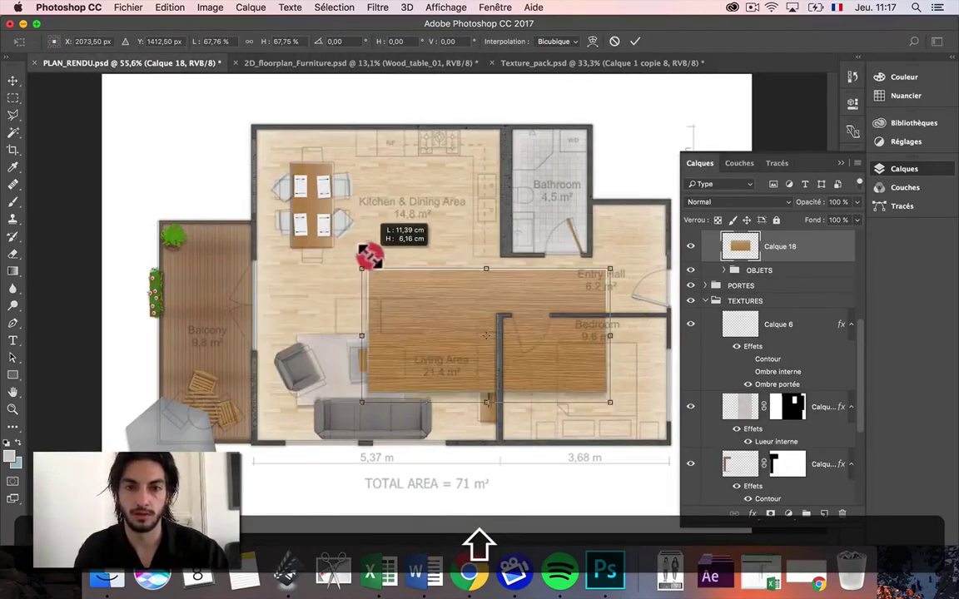
drag(431, 269, 379, 155)
drag(303, 148, 426, 179)
drag(460, 247, 418, 132)
drag(424, 82, 398, 160)
drag(341, 144, 349, 146)
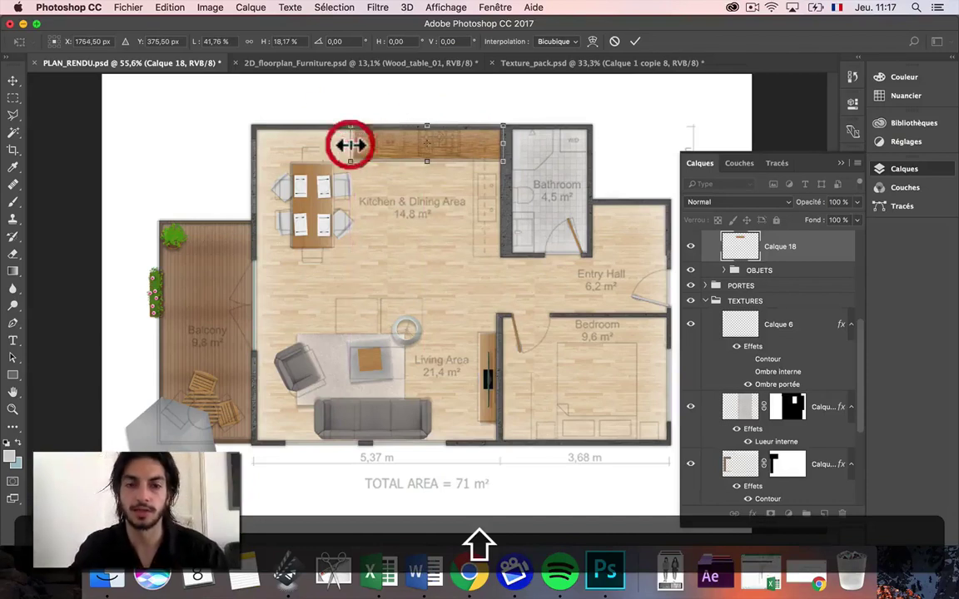
key(Return)
Duplicate the counter layer Calque 18, rotate the copy 90° and fit it along the kitchen's wall beside the bathroom
right_click(762, 253)
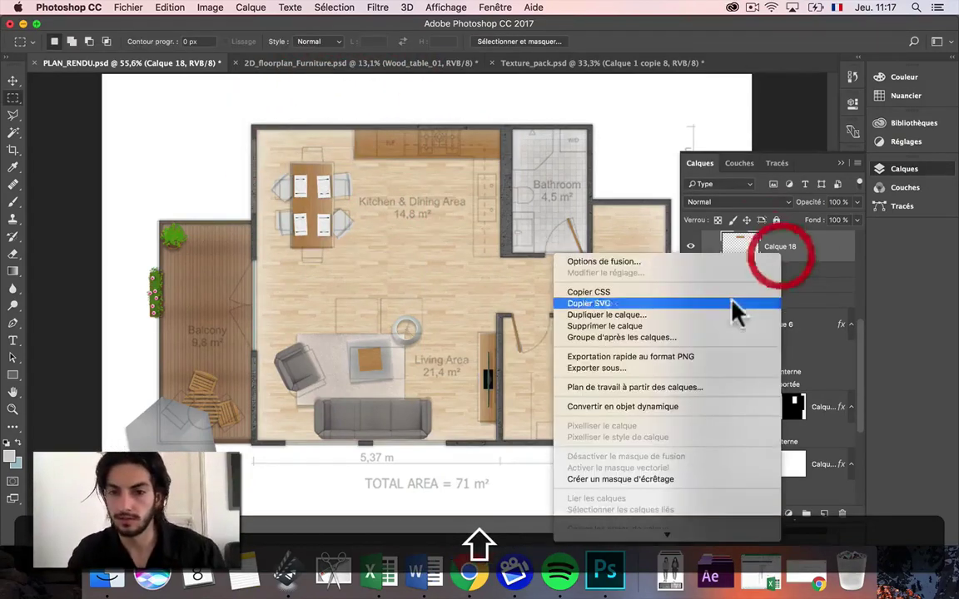
click(708, 326)
key(Return)
key(ctrl+shift+t)
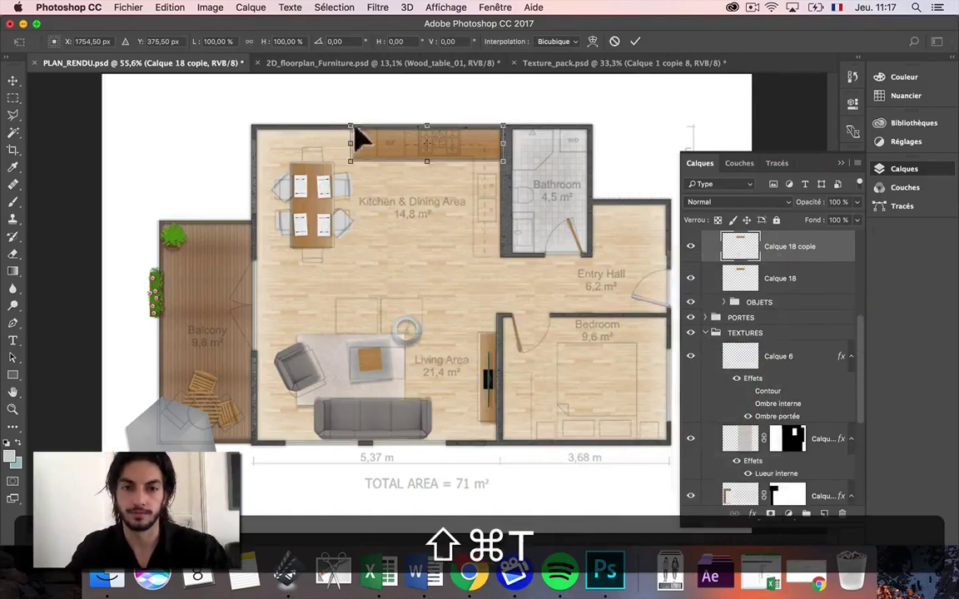
drag(338, 119, 491, 148)
drag(467, 183, 471, 186)
key(Right)
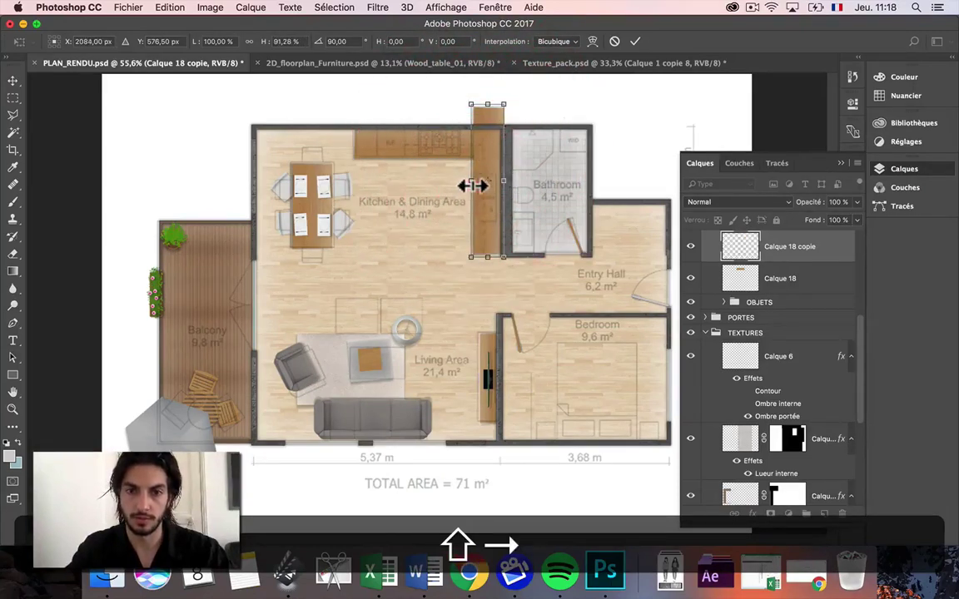
key(Return)
Cut the vertical counter's excess end diagonally at the kitchen corner using a polygonal lasso selection
key(l)
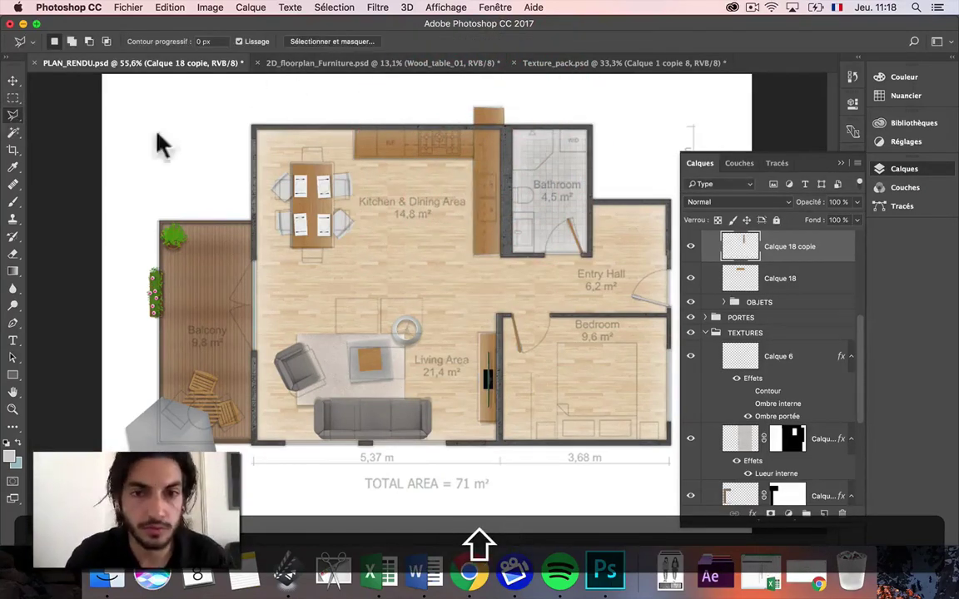
click(530, 104)
click(509, 94)
click(471, 94)
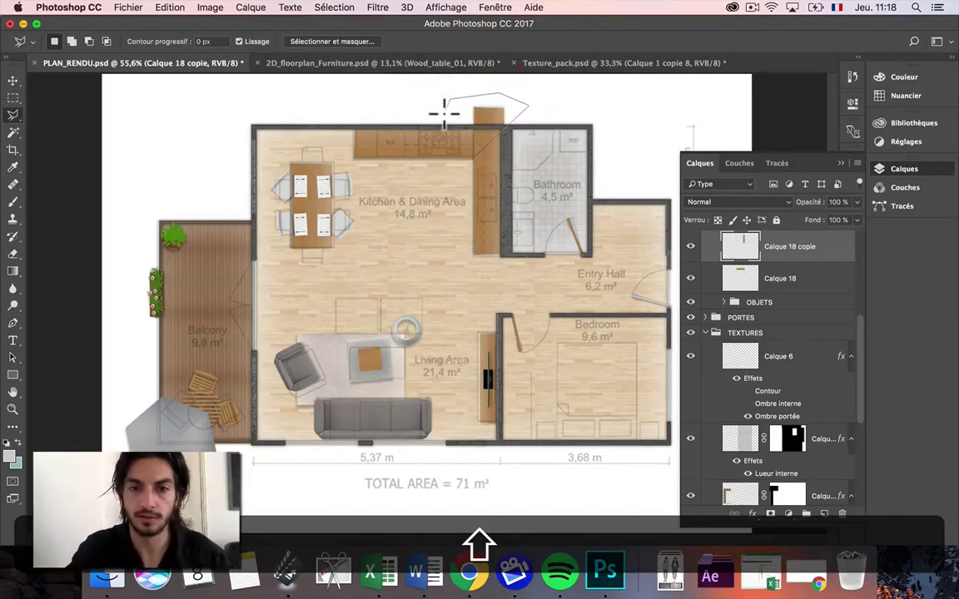
key(super+x)
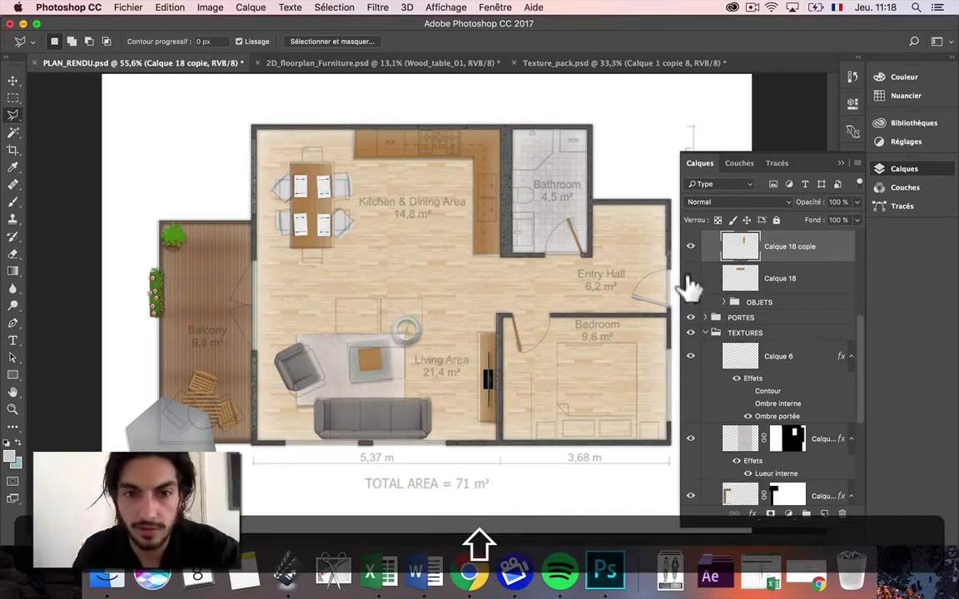
Cut away the left part of the upper counter on Calque 18, up to the cooktop outline
click(741, 278)
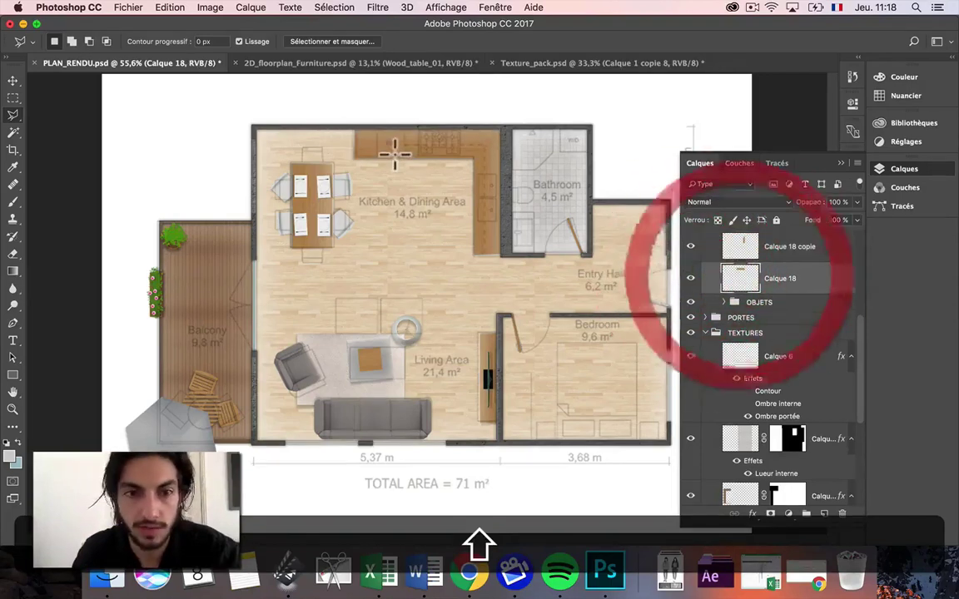
click(13, 97)
drag(323, 108, 406, 186)
key(shift+super+x)
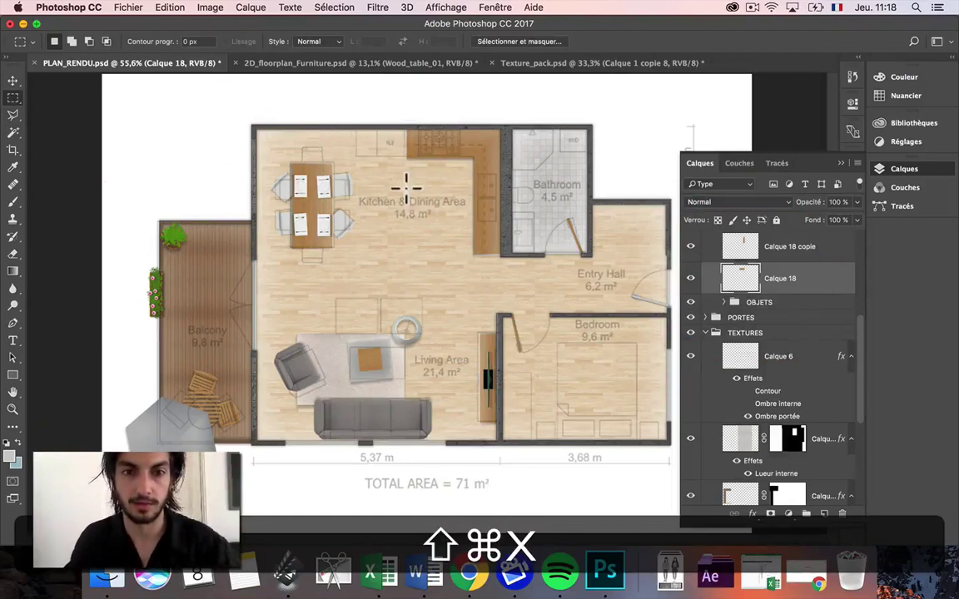
Copy the white fridge from the Fridge layer of 2D_floorplan_Furniture.psd
click(358, 63)
key(shift+super+d)
key(v)
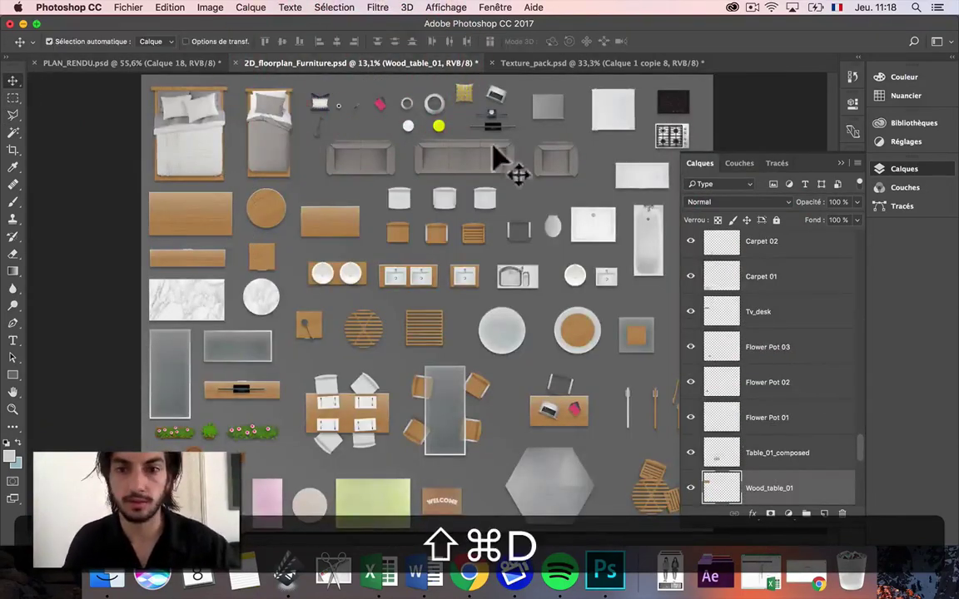
click(537, 119)
click(14, 97)
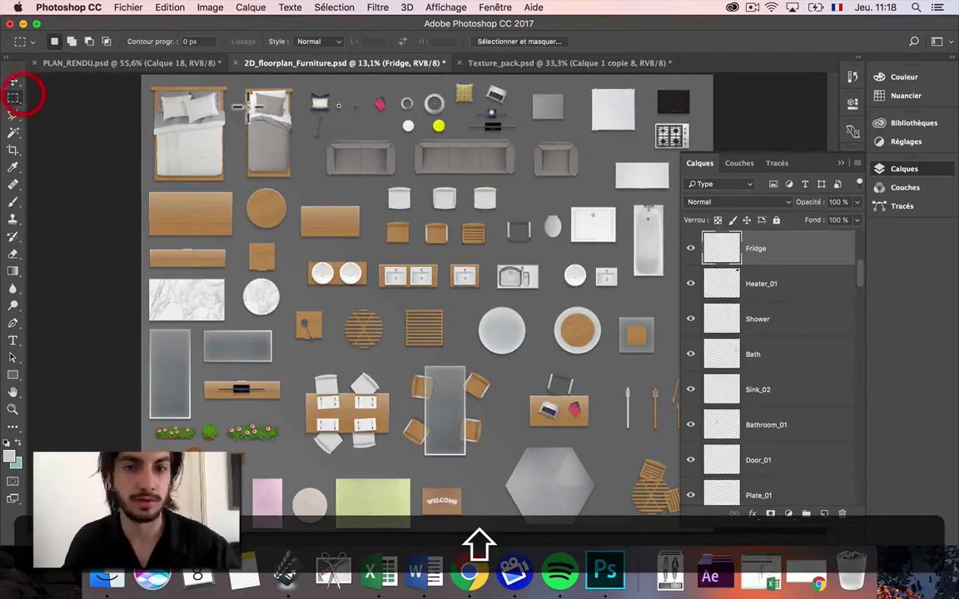
drag(589, 99, 642, 146)
key(shift+super+c)
Paste the fridge into PLAN_RENDU.psd, scale it to about 16% and place it against the left end of the upper kitchen counter
click(166, 62)
key(shift+super+v)
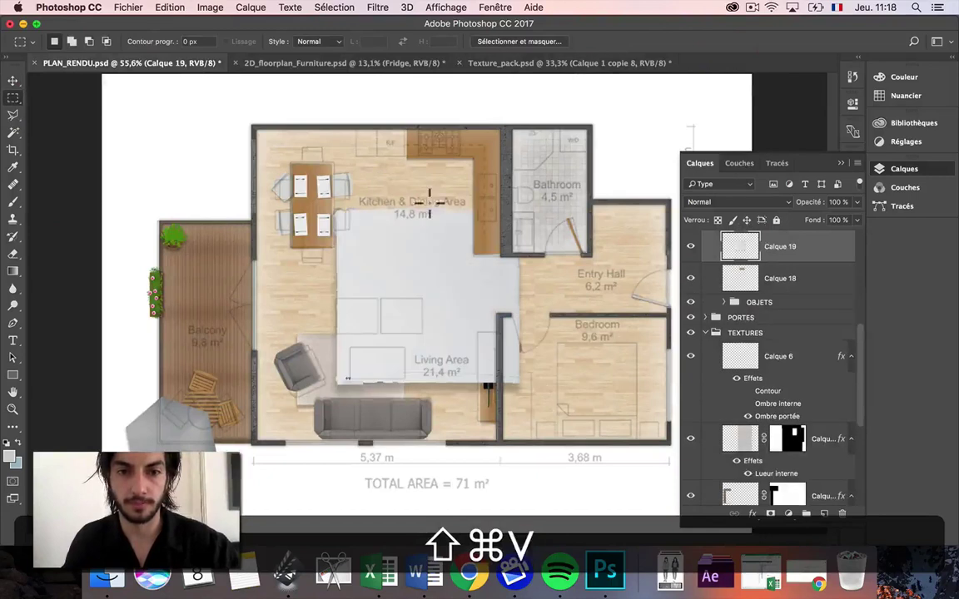
key(shift+super+t)
key(shift)
drag(444, 309, 366, 163)
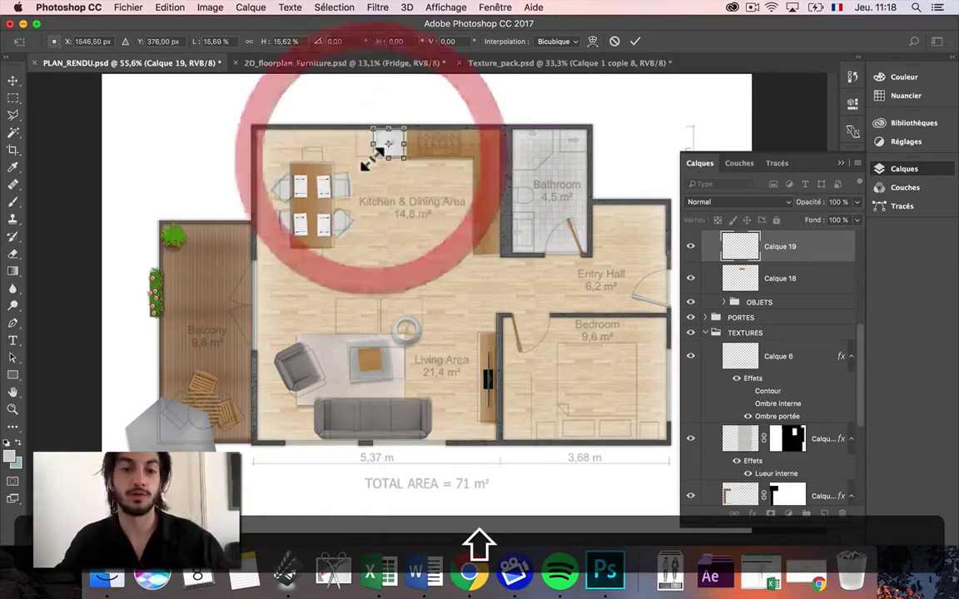
key(Return)
key(shift+super+t)
key(shift+Right)
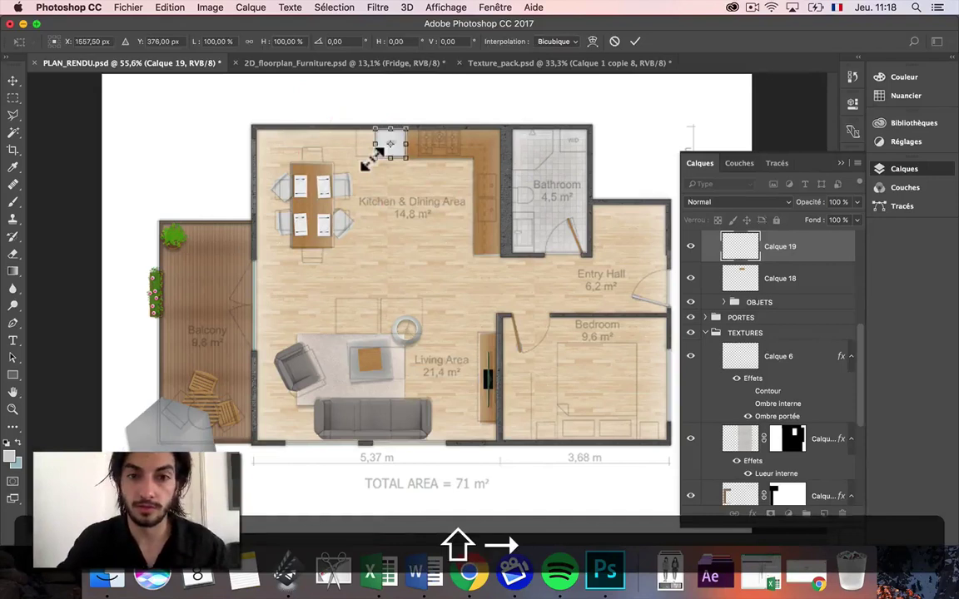
key(shift+Return)
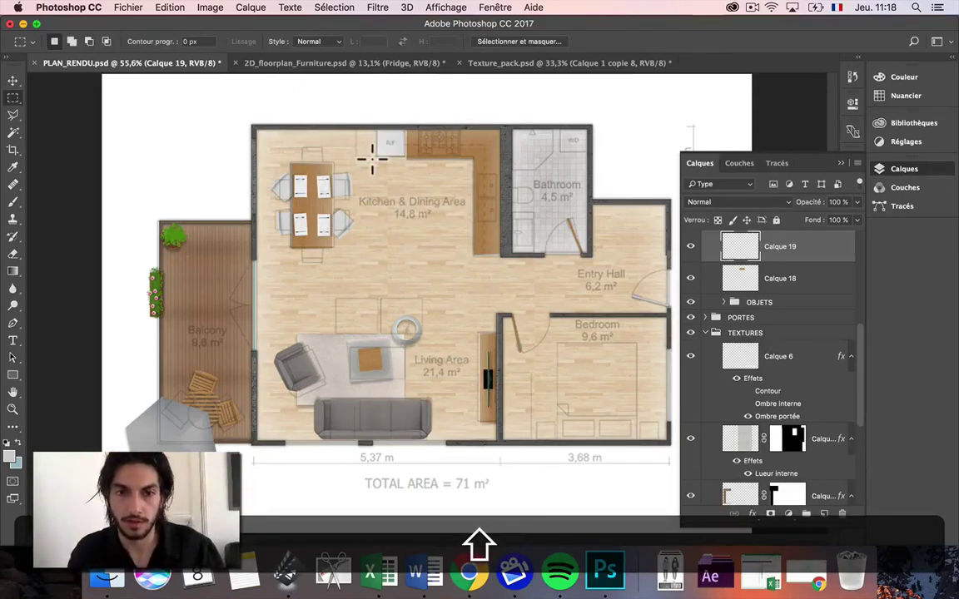
Copy the four-burner cooktop from the Heater_02 layer of 2D_floorplan_Furniture.psd
click(335, 62)
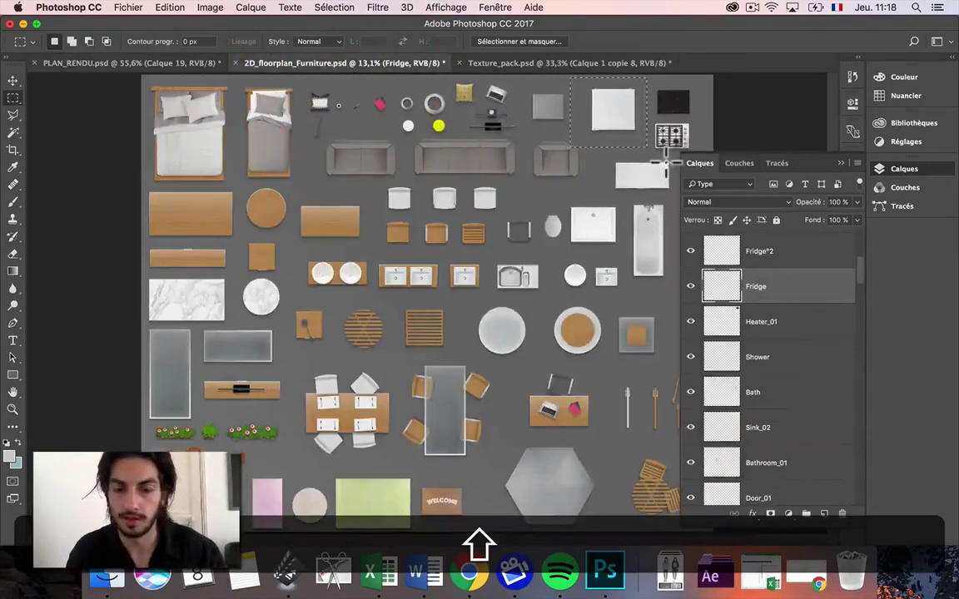
key(shift+super+d)
click(11, 80)
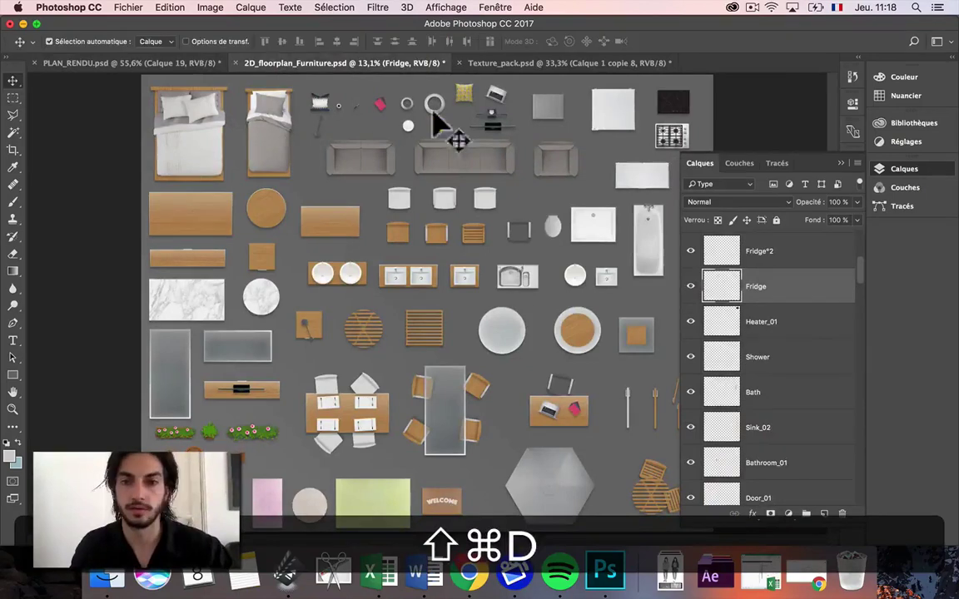
click(666, 135)
click(13, 97)
drag(634, 101, 712, 156)
key(shift+super+c)
Paste the cooktop into PLAN_RENDU.psd, scale it to about 27% and fit it over the cooktop outline on the upper kitchen counter
click(133, 63)
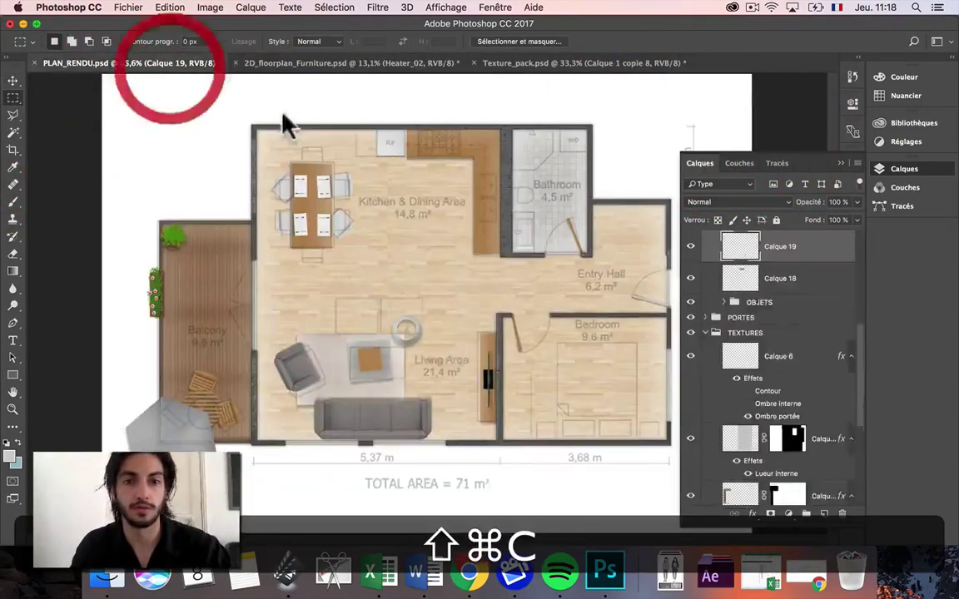
key(shift+super+v)
key(shift+super+t)
drag(505, 363, 455, 155)
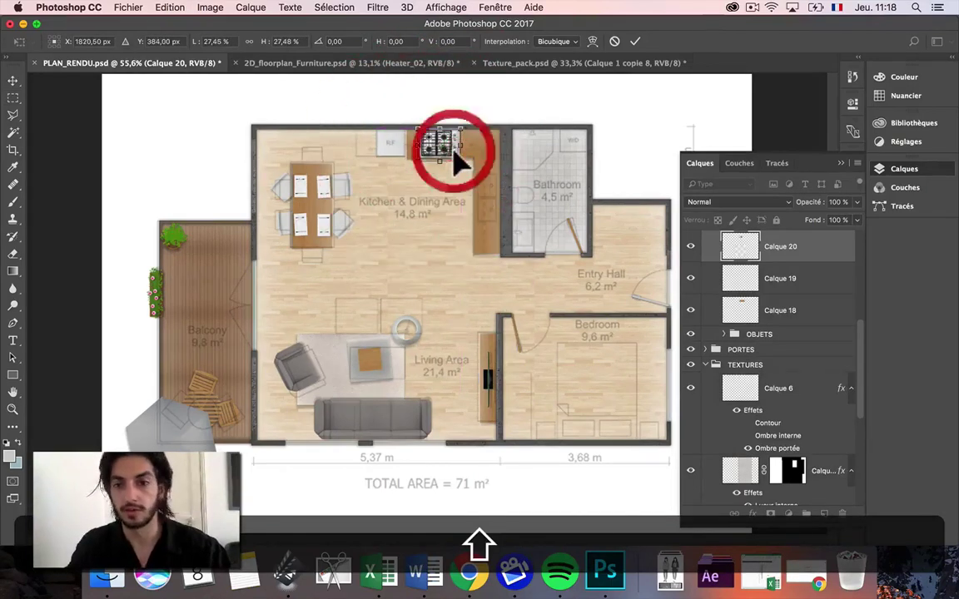
key(Return)
scroll(811, 365, up, 2)
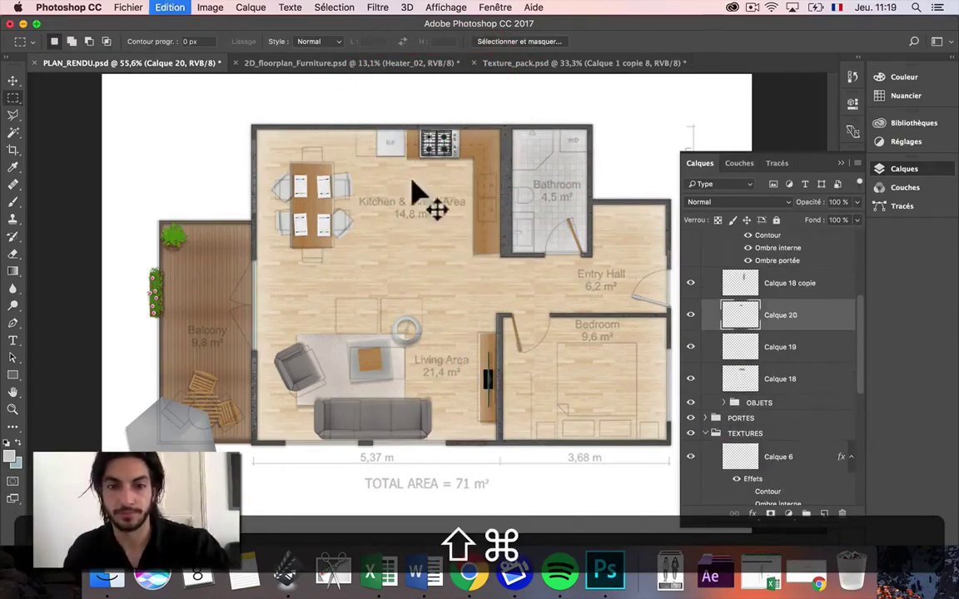
key(shift+super+t)
mouse_move(459, 164)
mouse_down()
mouse_move(441, 149)
mouse_move(461, 168)
mouse_up()
key(Return)
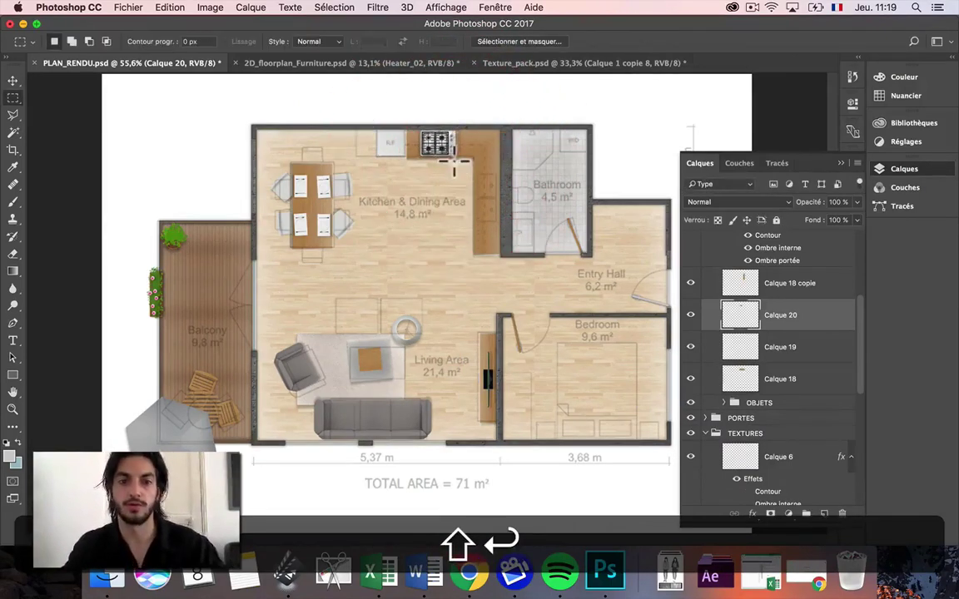
scroll(781, 358, up, 3)
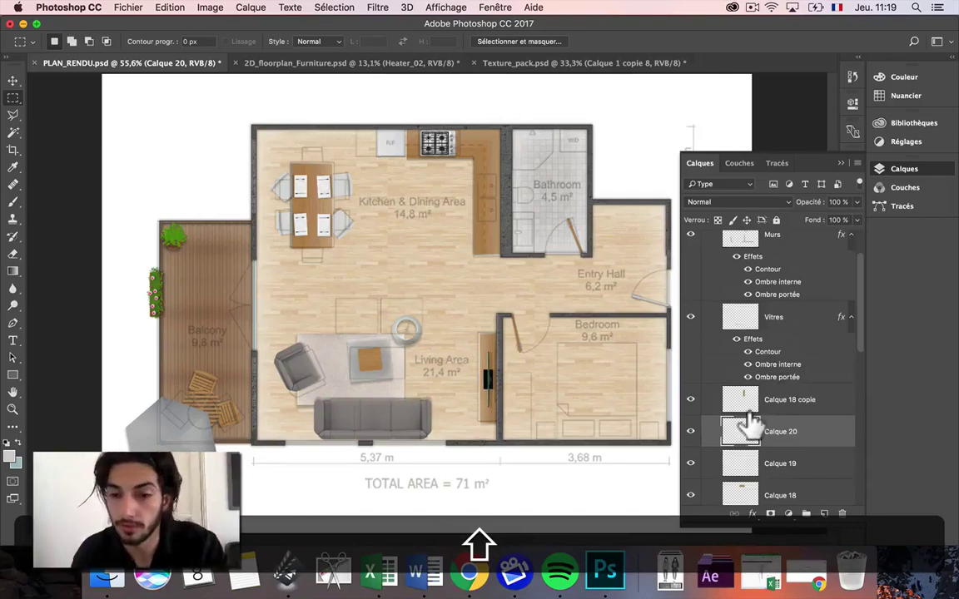
Copy the kitchen sink from the Sink_01 layer of 2D_floorplan_Furniture.psd and paste it into PLAN_RENDU.psd
click(302, 66)
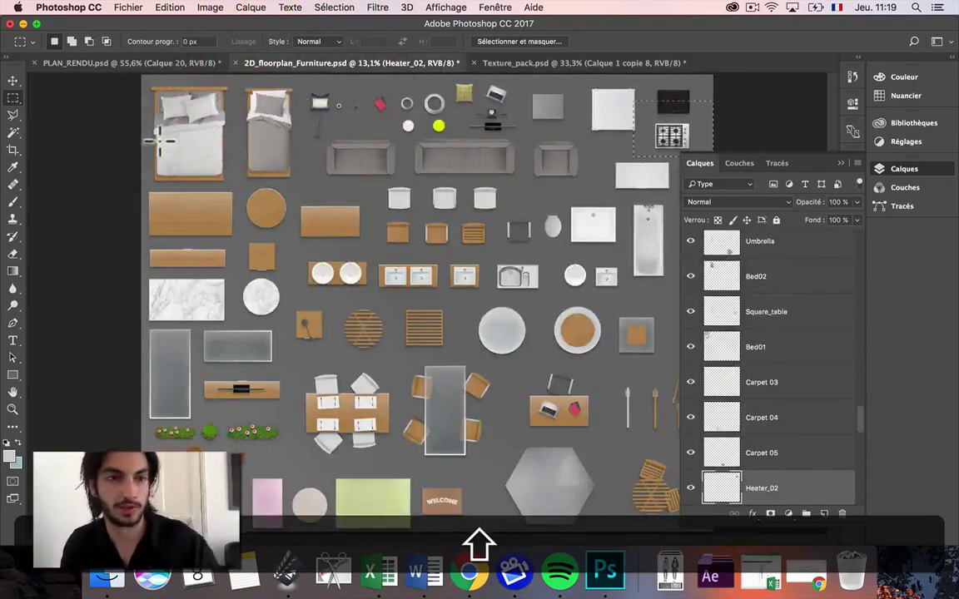
click(13, 81)
key(shift+super+d)
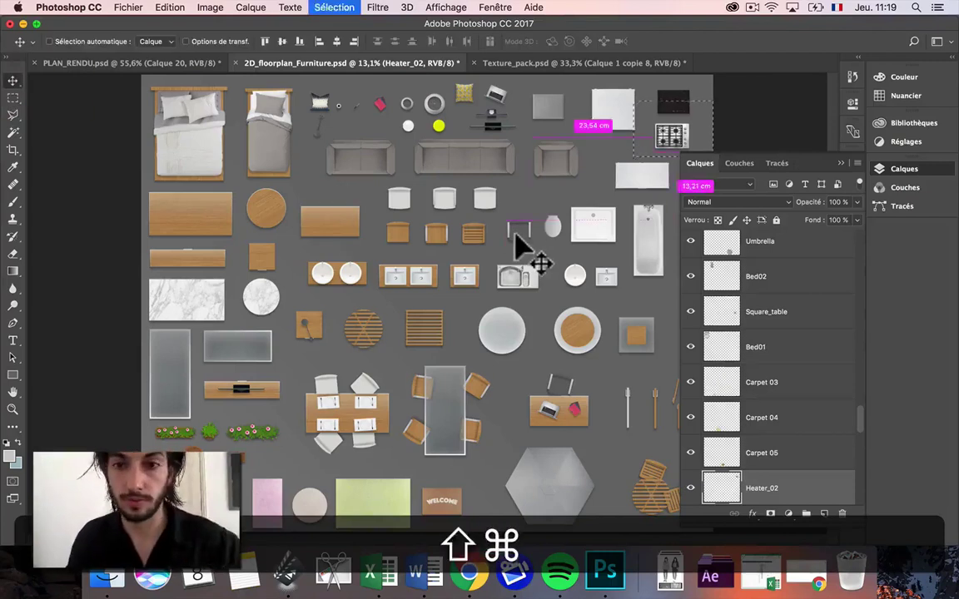
click(514, 287)
click(13, 98)
click(327, 218)
drag(484, 250, 561, 300)
key(super+shift+c)
click(129, 64)
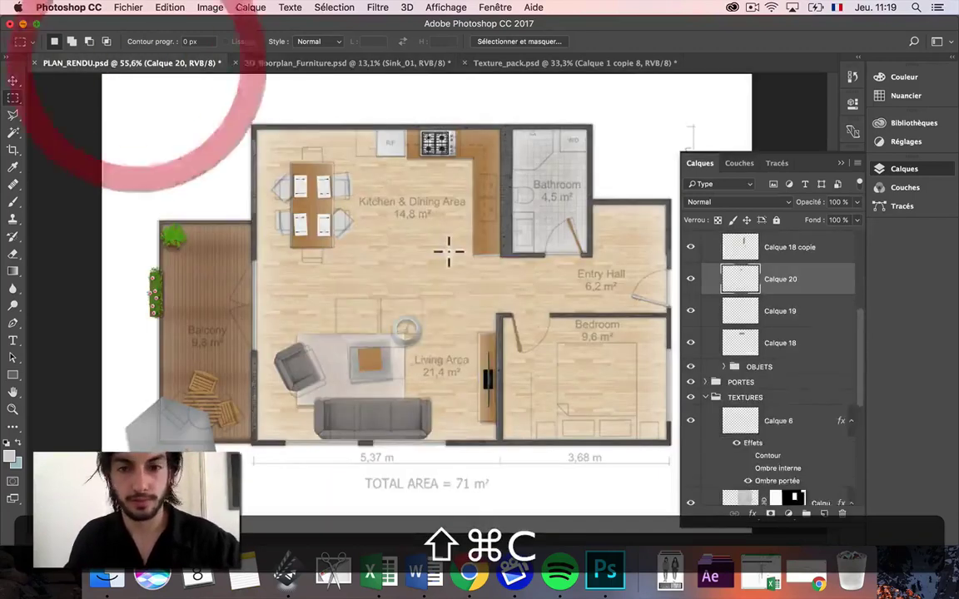
key(super+shift+v)
key(super+shift+t)
drag(509, 248, 490, 143)
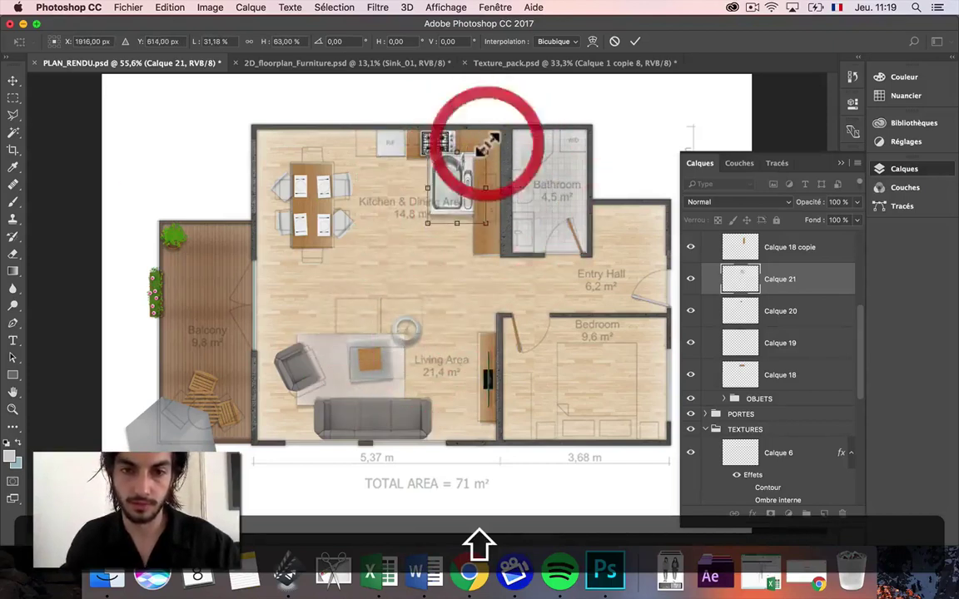
key(super+shift+z)
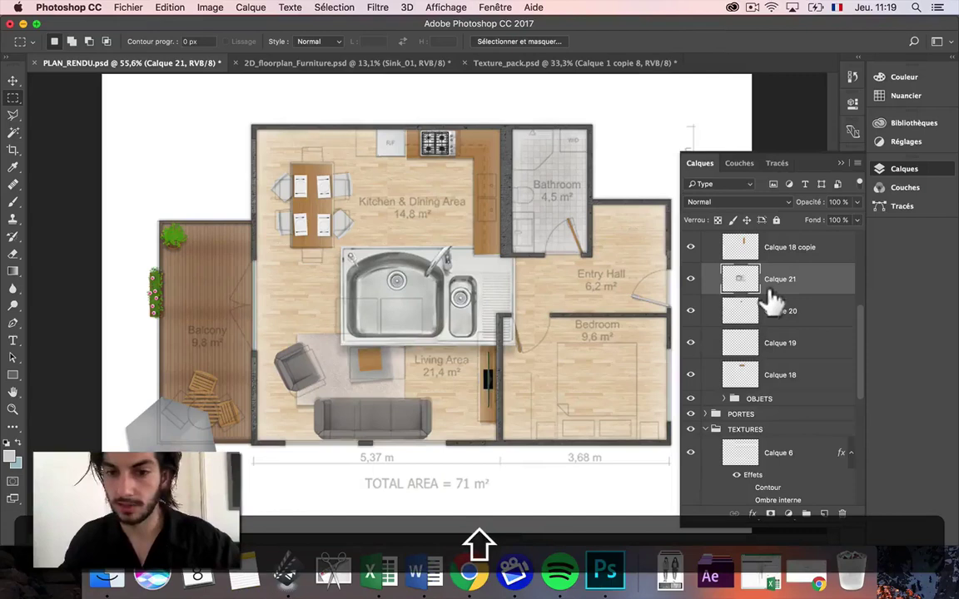
Raise the sink's layer above Vitres and fit the sink on the vertical kitchen counter, rotated 90° and scaled to about 24%
scroll(774, 296, up, 3)
drag(760, 353, 760, 243)
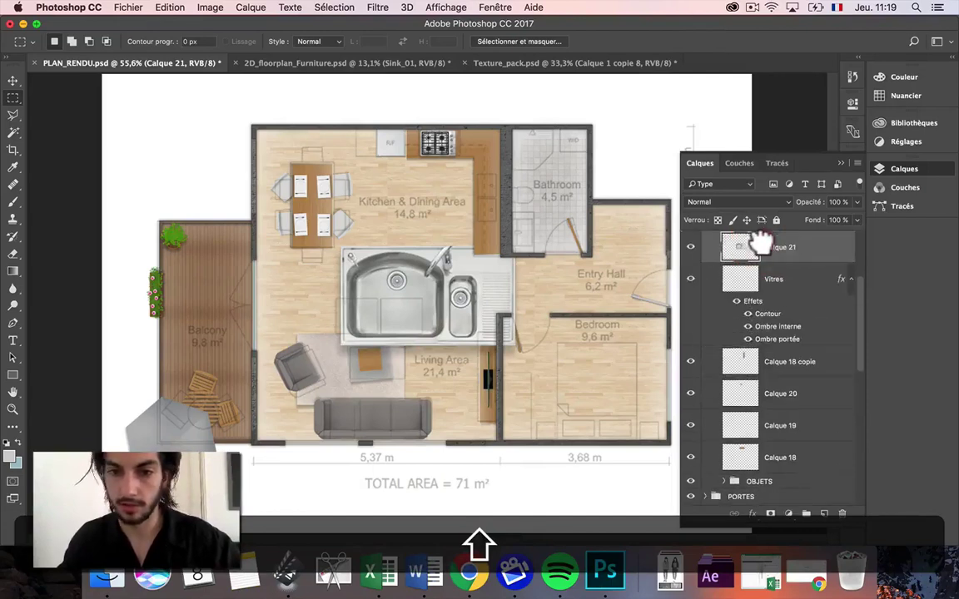
key(super+t)
drag(525, 244, 406, 317)
drag(320, 310, 401, 264)
drag(379, 326, 482, 185)
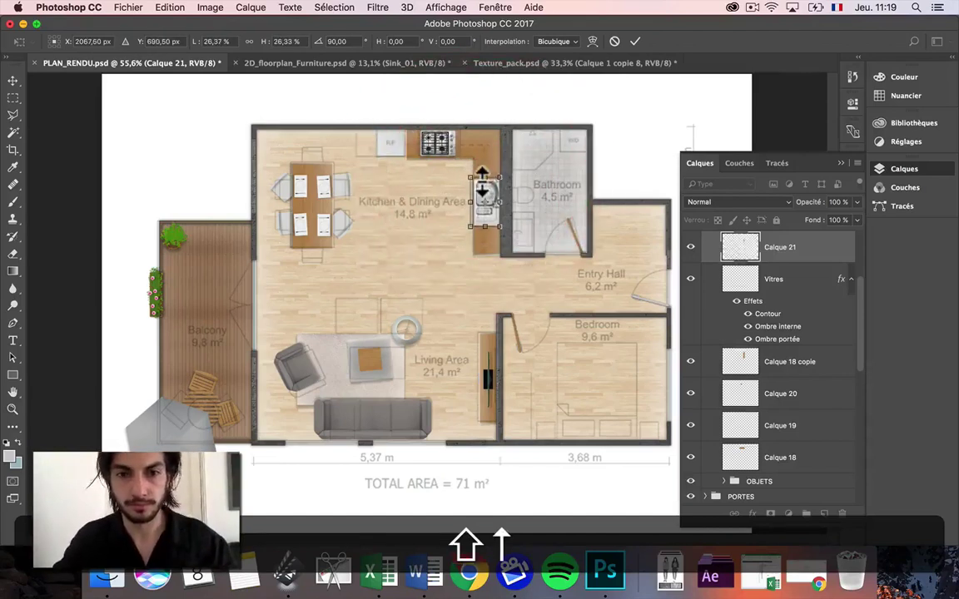
mouse_move(474, 225)
mouse_down()
mouse_move(481, 208)
mouse_move(472, 233)
mouse_up()
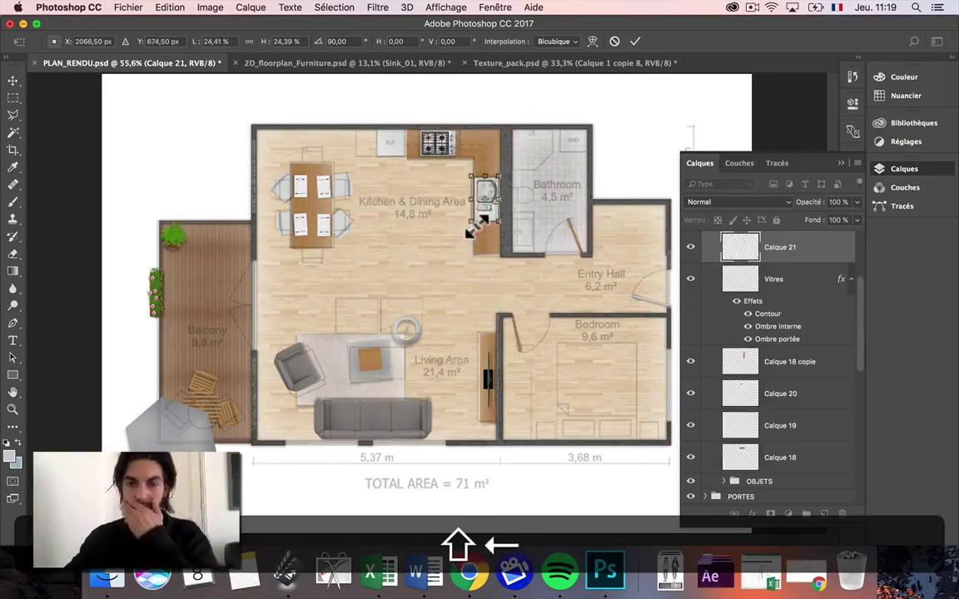
key(Return)
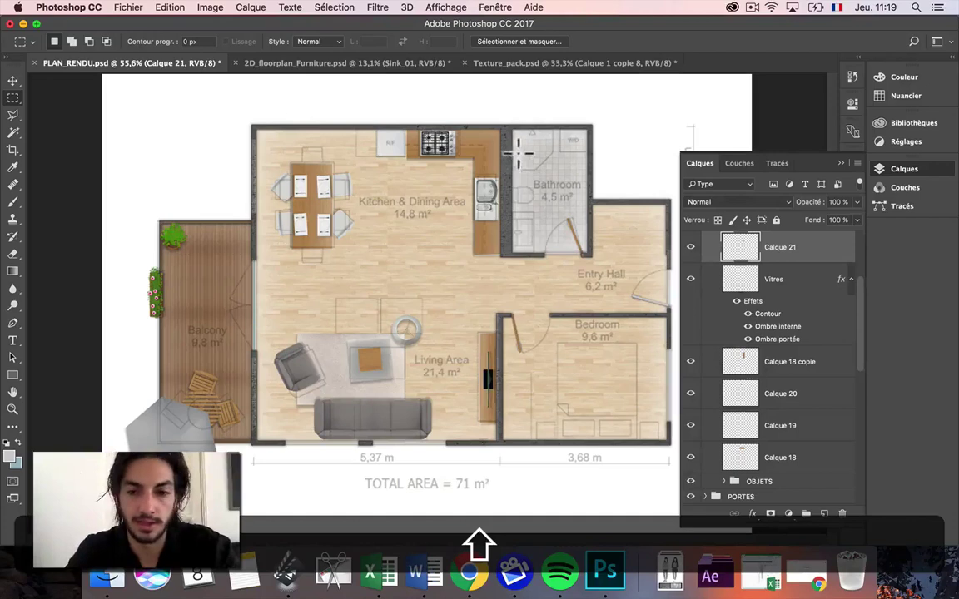
Copy the double bed from the Bed01 layer of 2D_floorplan_Furniture.psd
click(412, 64)
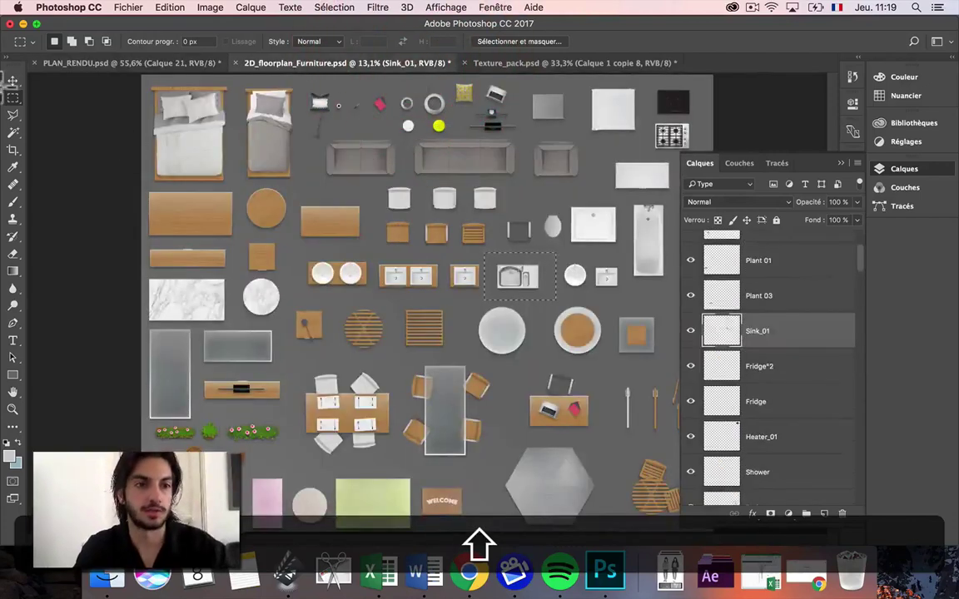
click(12, 80)
click(182, 137)
key(super+d)
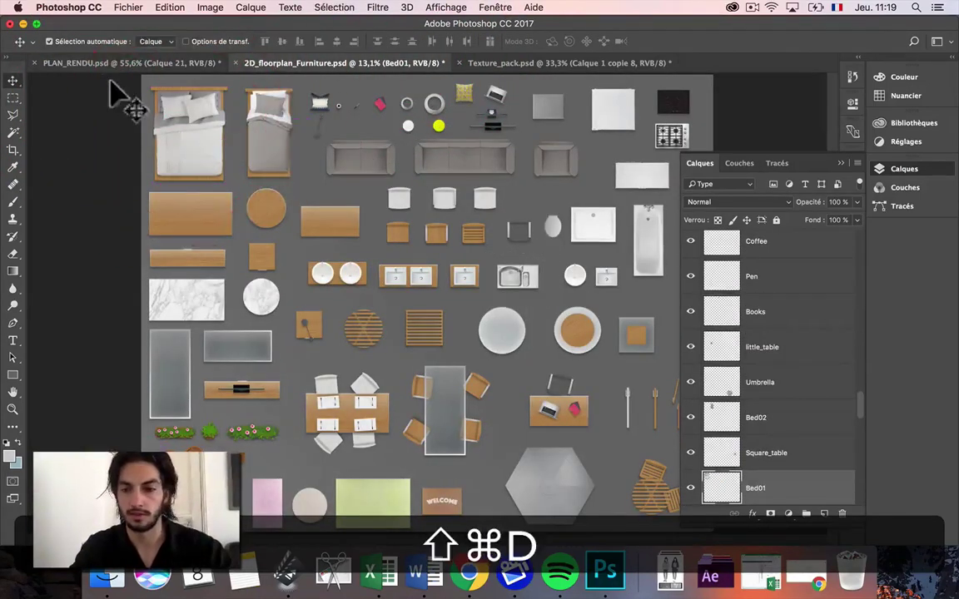
click(12, 99)
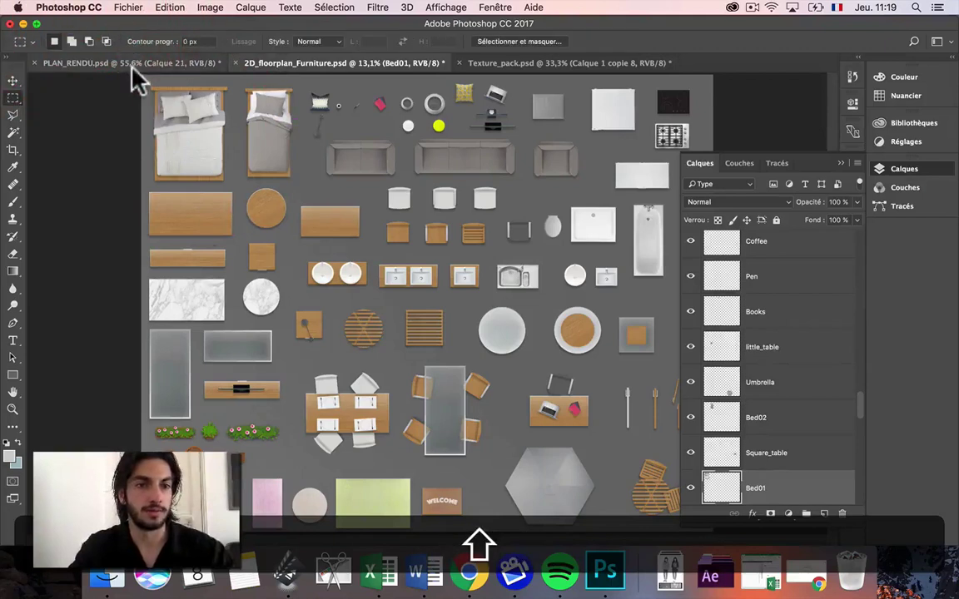
drag(135, 81, 242, 202)
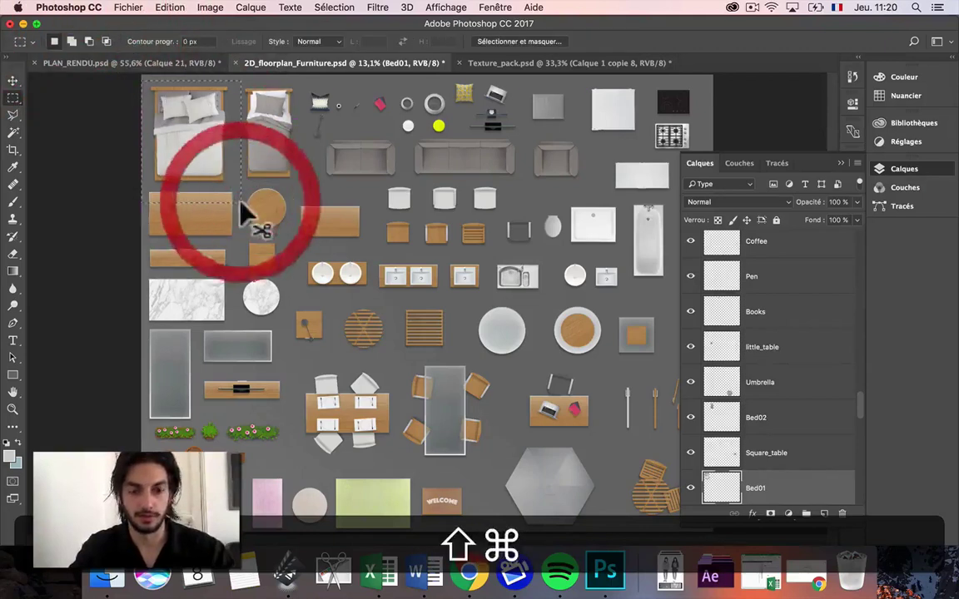
key(shift+super+c)
Paste the double bed into PLAN_RENDU.psd and flip it both horizontally and vertically so the pillows face down
click(137, 63)
key(shift+super+v)
key(shift+super+t)
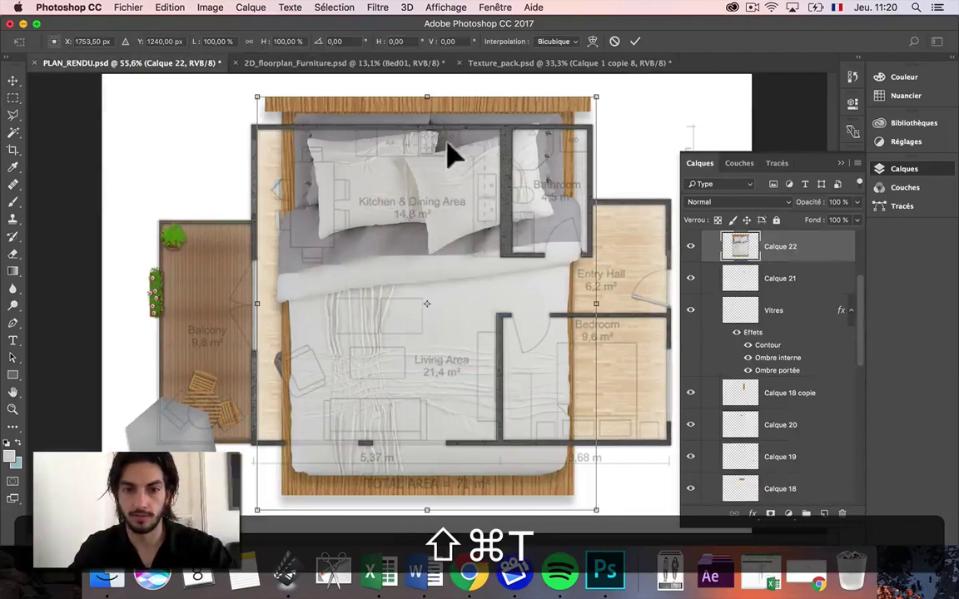
right_click(407, 200)
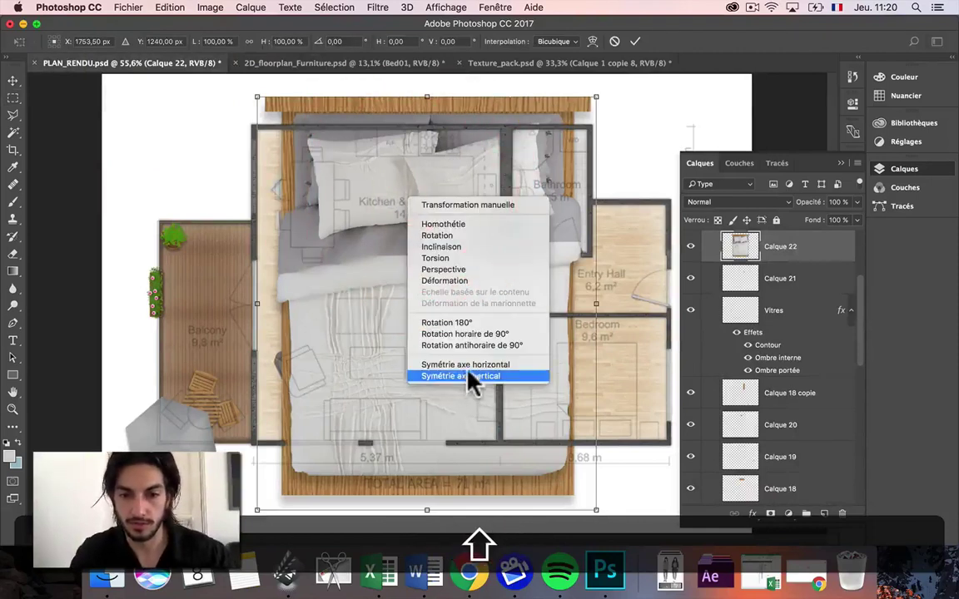
click(466, 364)
right_click(460, 342)
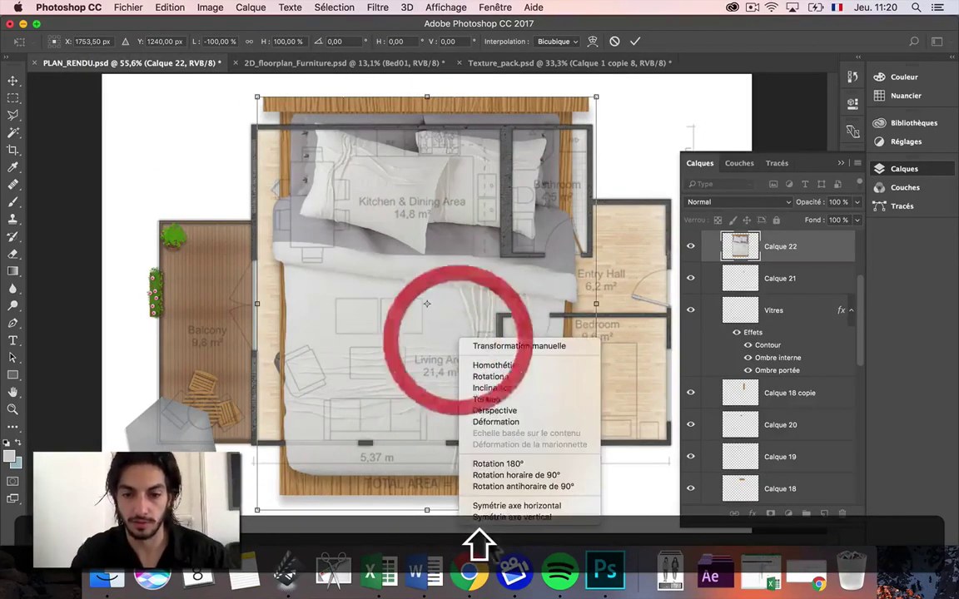
click(496, 515)
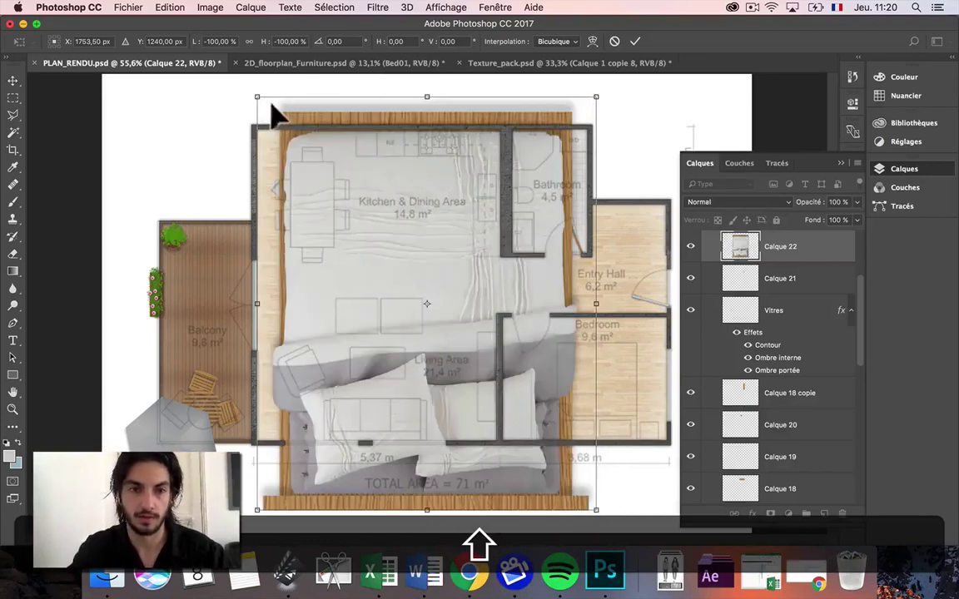
Scale the bed to about 25% and place it over the bed outline against the bedroom's lower wall
drag(257, 97, 545, 407)
drag(552, 454, 589, 406)
mouse_move(642, 345)
mouse_down()
mouse_move(650, 337)
mouse_move(643, 342)
mouse_up()
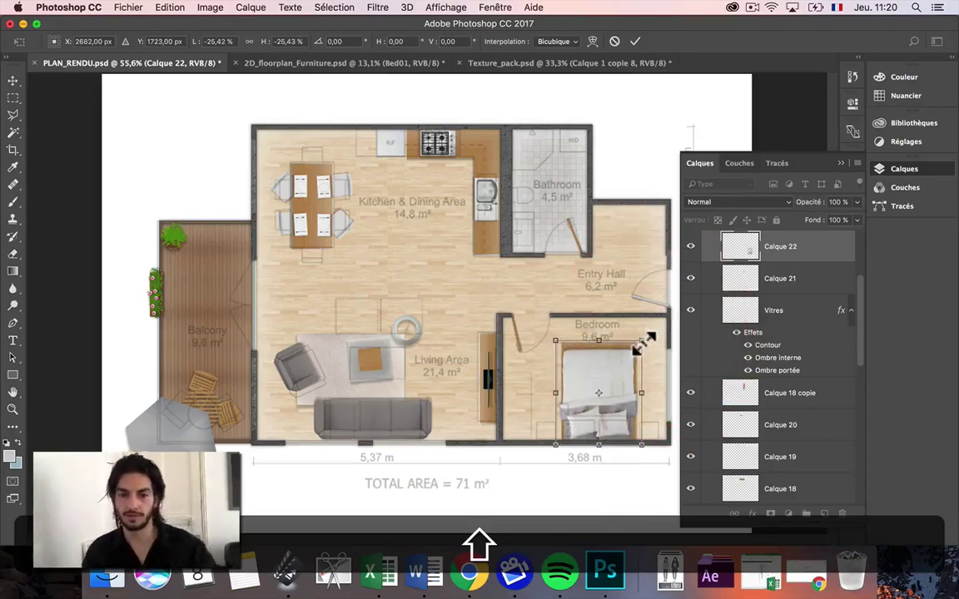
drag(641, 344, 641, 343)
key(Return)
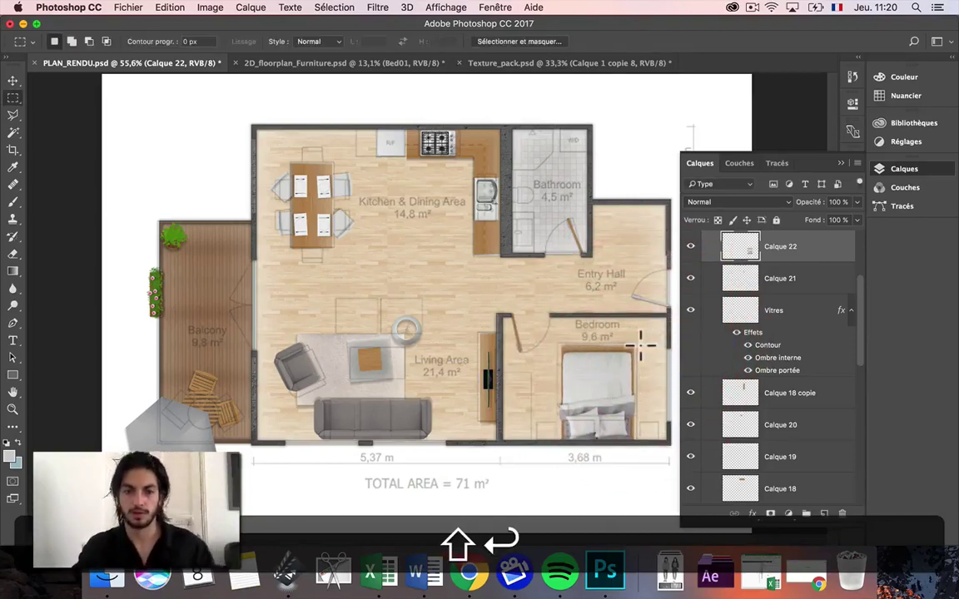
Shrink the bed on Calque 22 to about 96% and nudge it up within the bedroom outline
key(ctrl+shift+t)
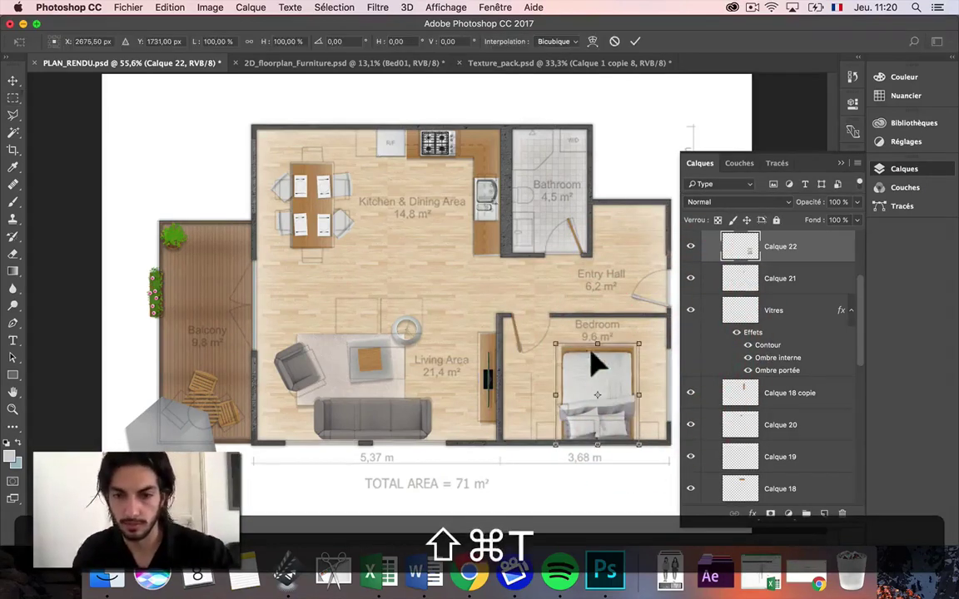
drag(557, 341, 561, 343)
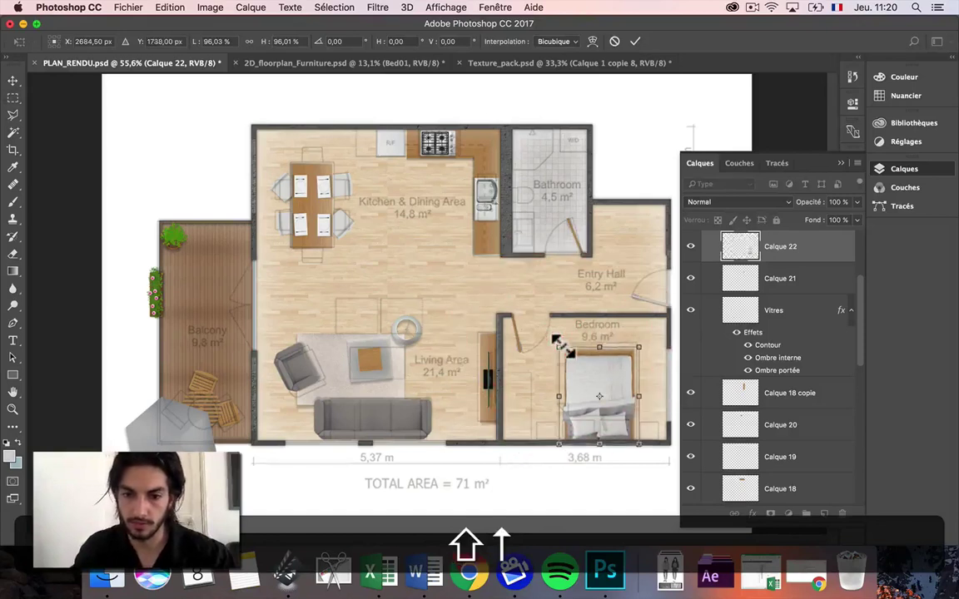
key(shift+Up)
key(shift+Return)
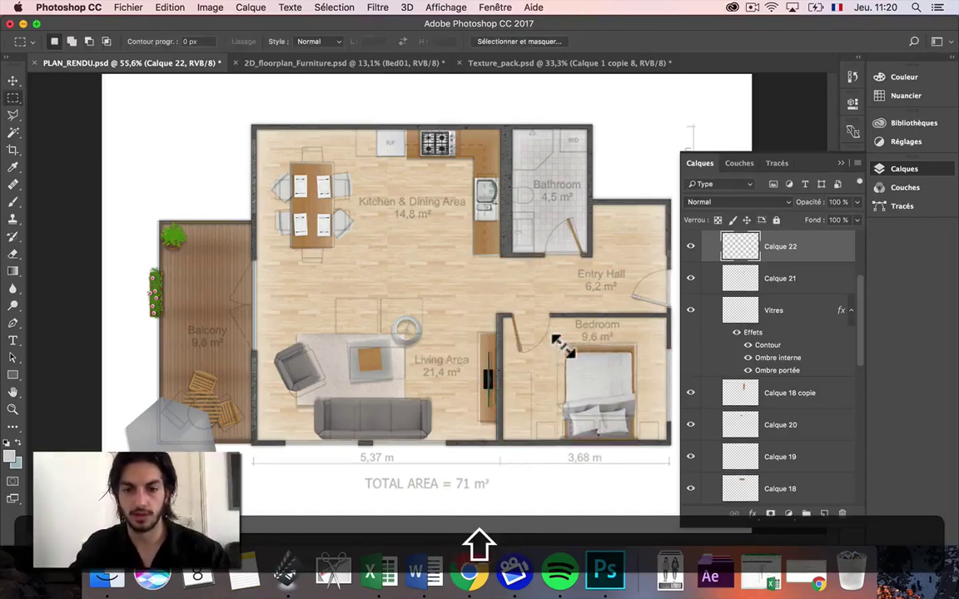
Hide the Black-and-White-Floor-Plans reference layer above the rendered plan
click(14, 82)
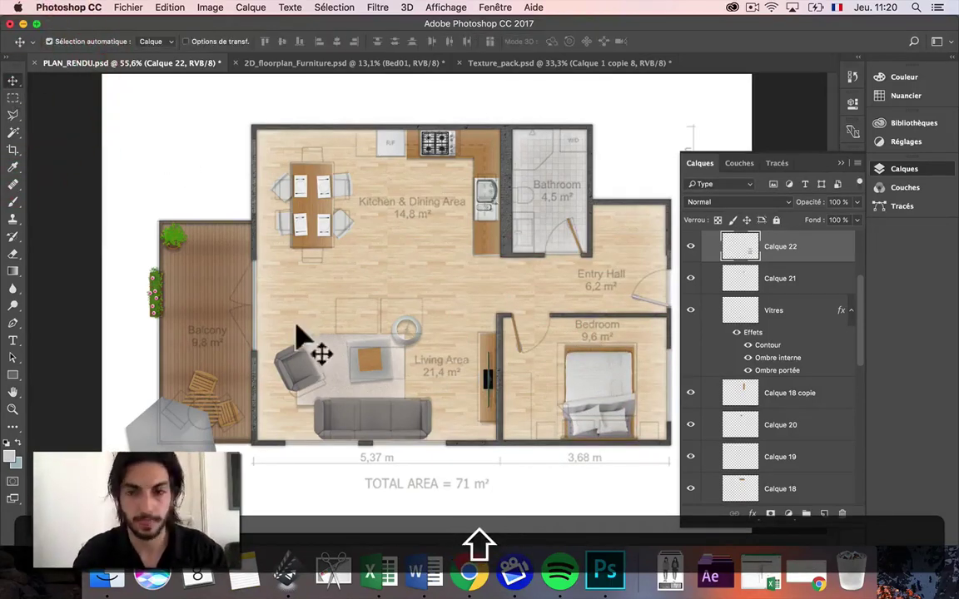
scroll(731, 408, up, 4)
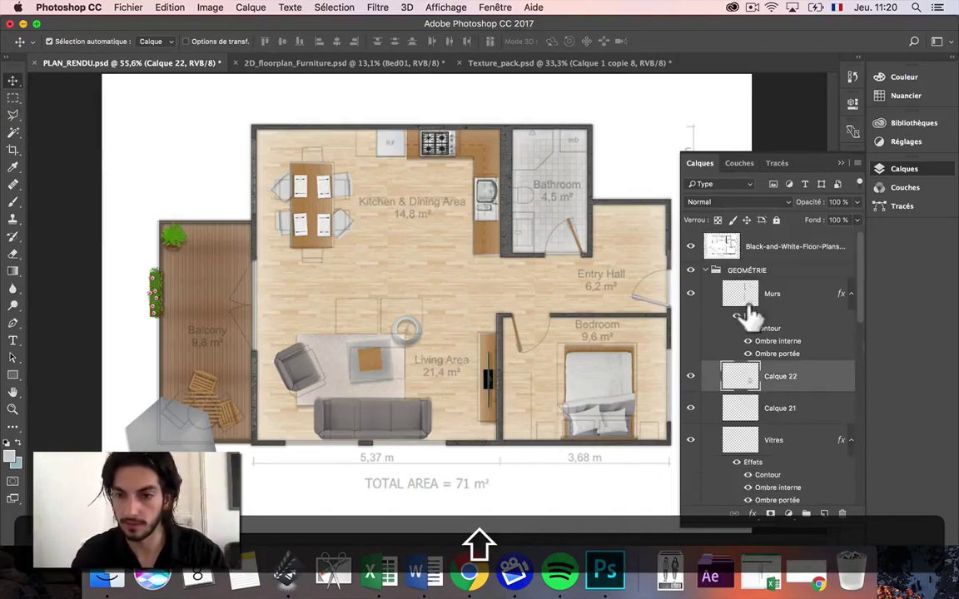
click(691, 245)
Duplicate the living-room rug on Calque 15, scale the copy to about 93% and place it beneath the bedroom bed
click(325, 366)
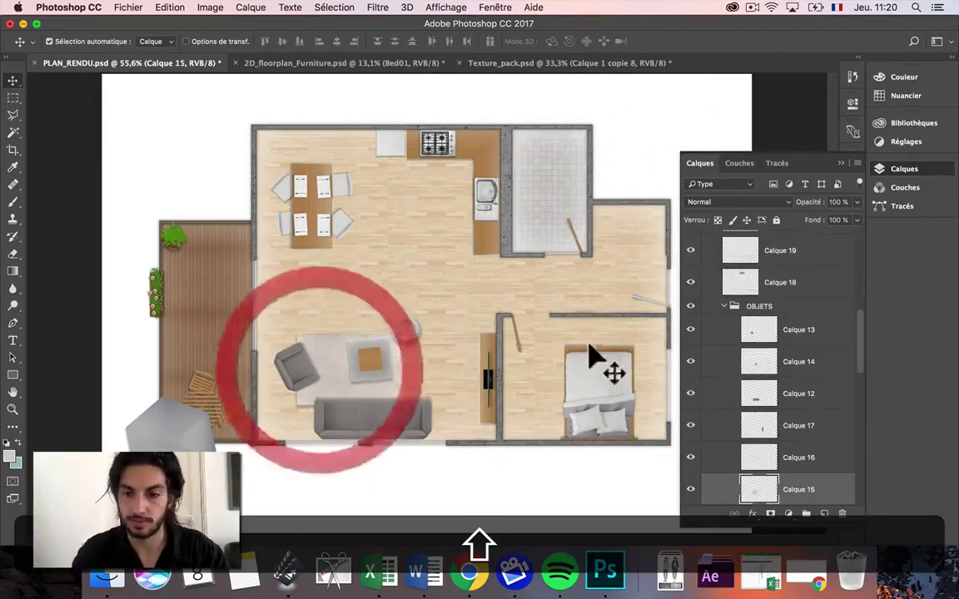
right_click(817, 493)
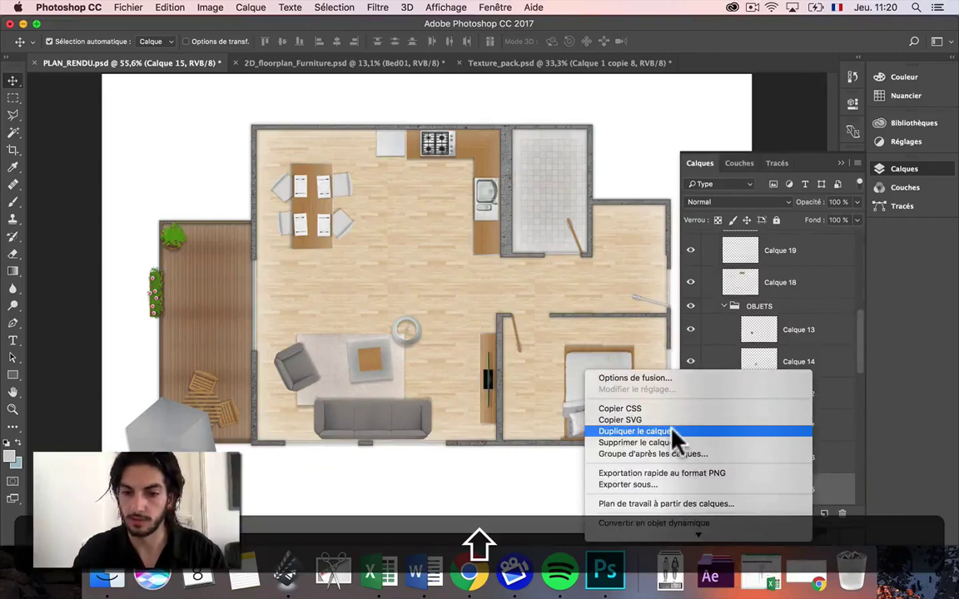
click(673, 431)
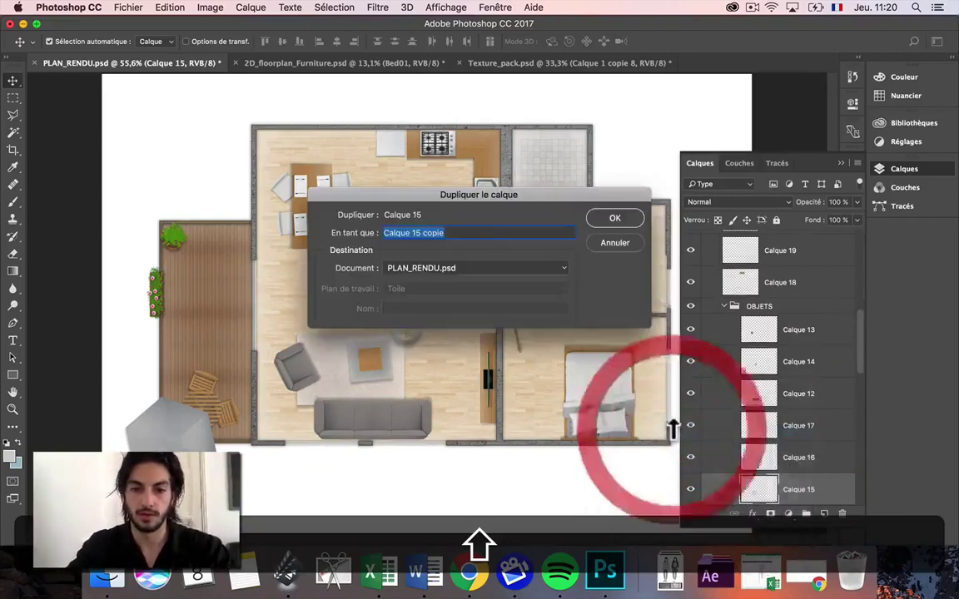
key(Return)
key(ctrl+shift+t)
drag(372, 366, 584, 372)
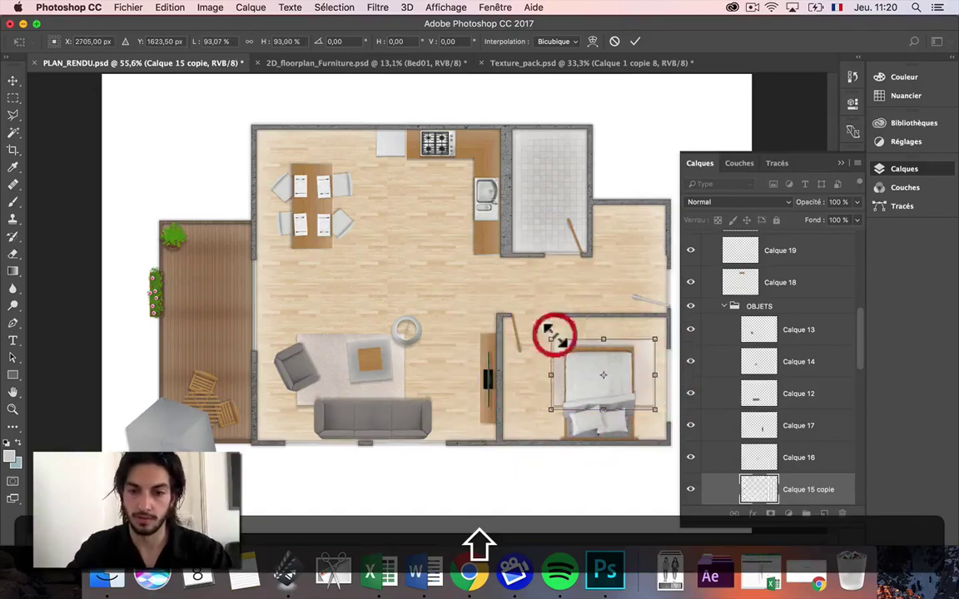
key(Return)
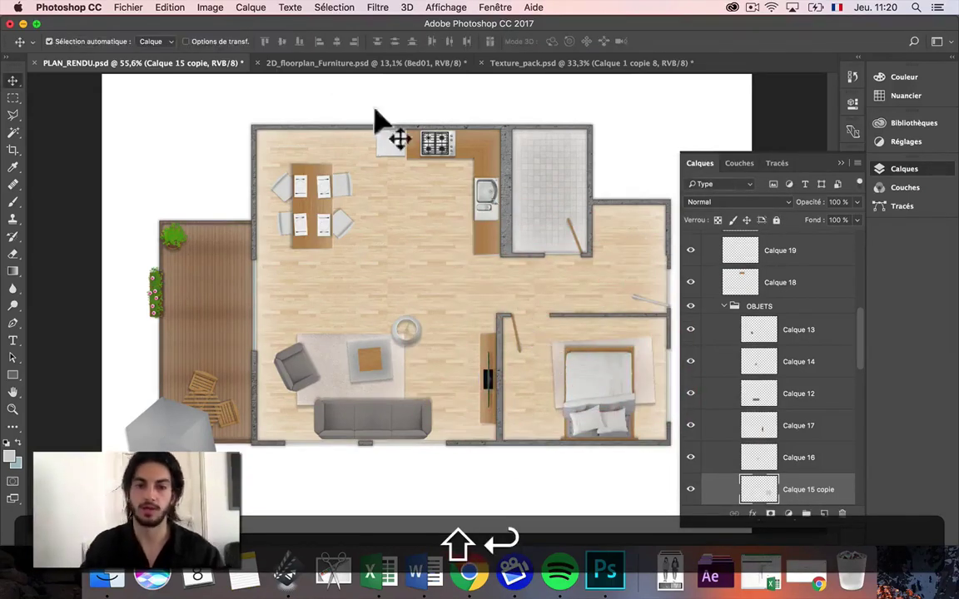
Recolour the bedroom rug on Calque 15 copie purple with Hue/Saturation, using saturation +16 and lightness -19
click(208, 8)
mouse_move(218, 43)
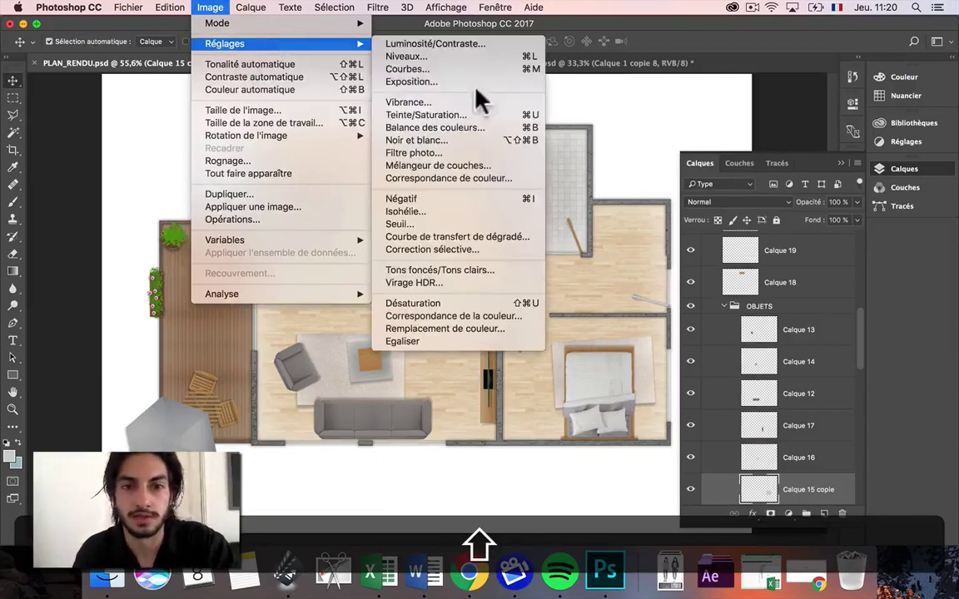
click(463, 119)
drag(749, 297, 774, 301)
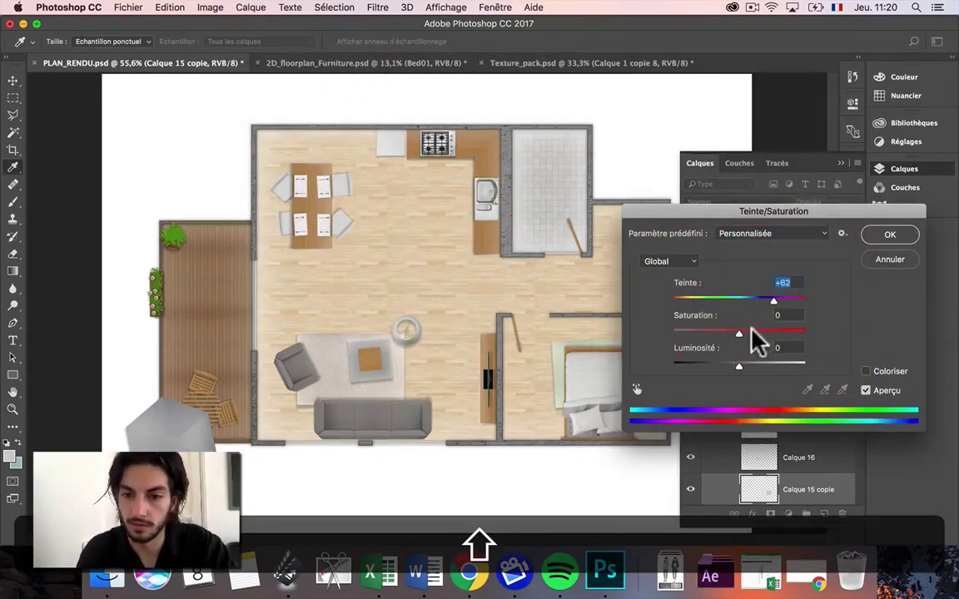
drag(754, 340, 725, 368)
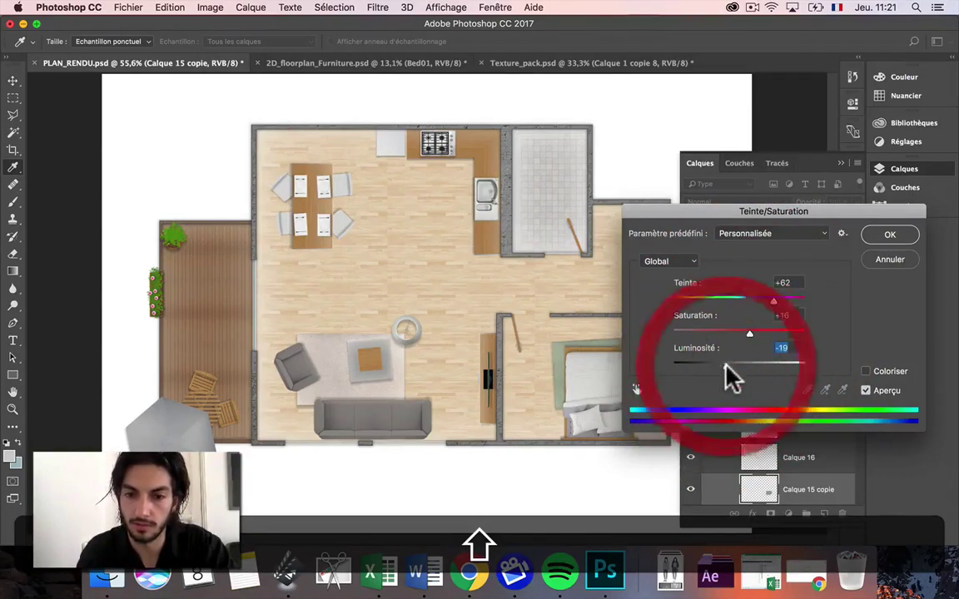
drag(678, 298, 706, 307)
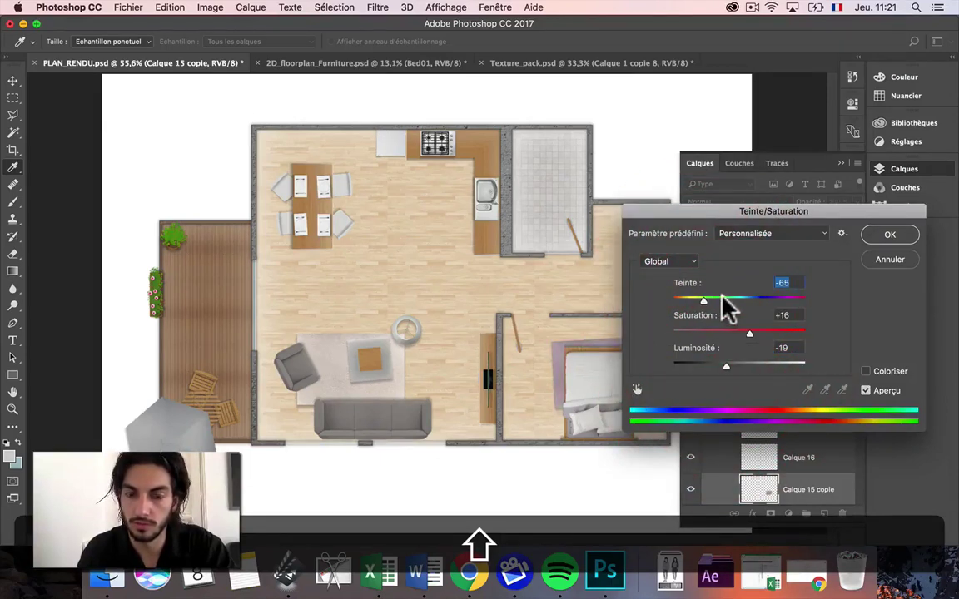
click(721, 298)
click(721, 304)
key(Return)
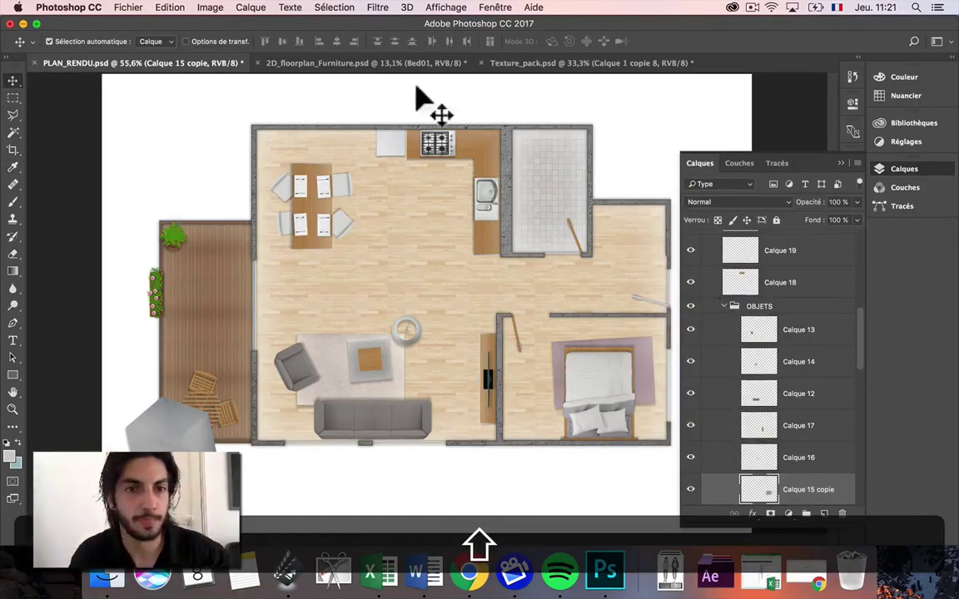
Show the Black-and-White-Floor-Plans reference layer and copy the bedside table with lamp (Chamber_table) from 2D_floorplan_Furniture.psd
scroll(741, 291, up, 5)
click(690, 247)
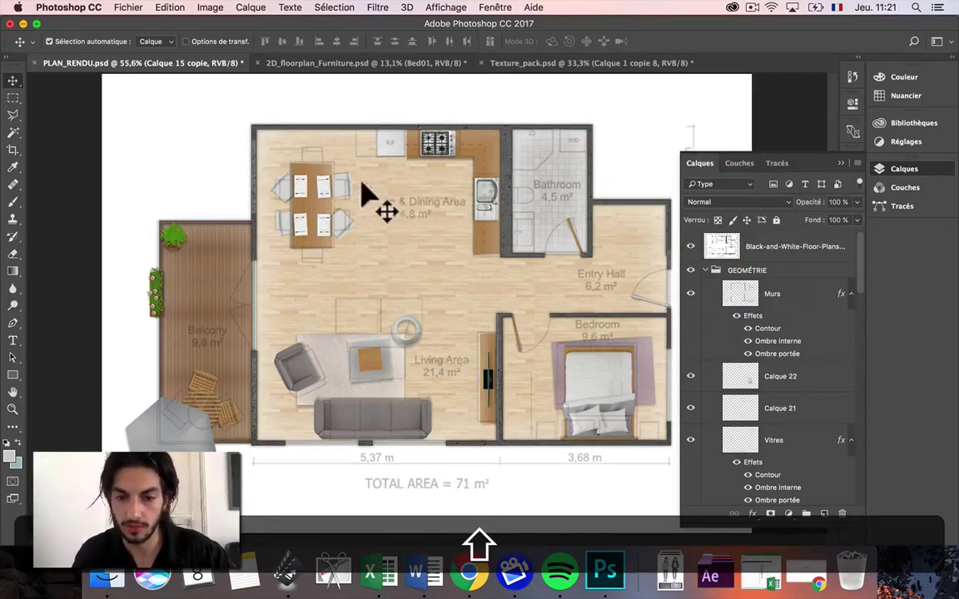
click(285, 62)
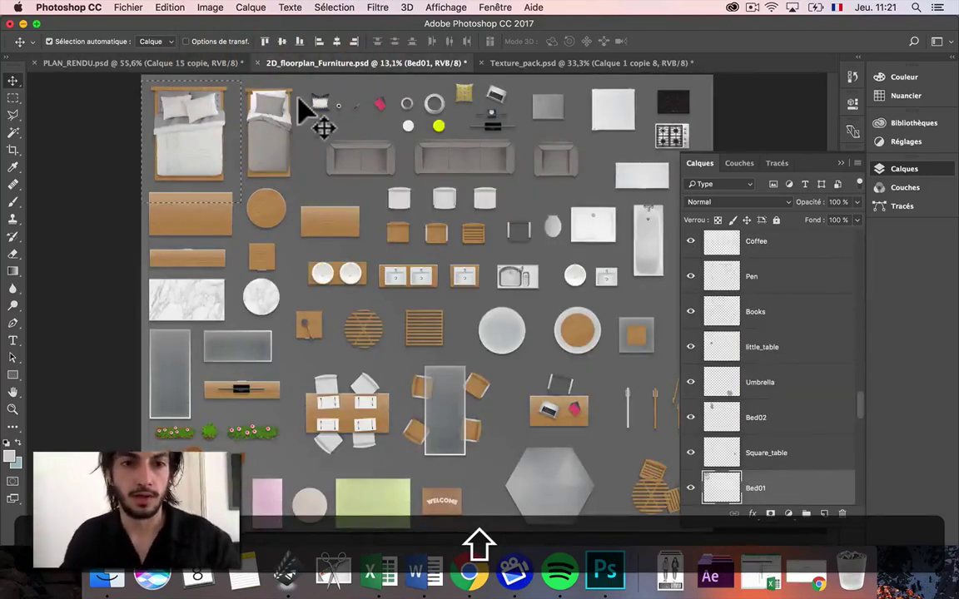
key(super+shift+d)
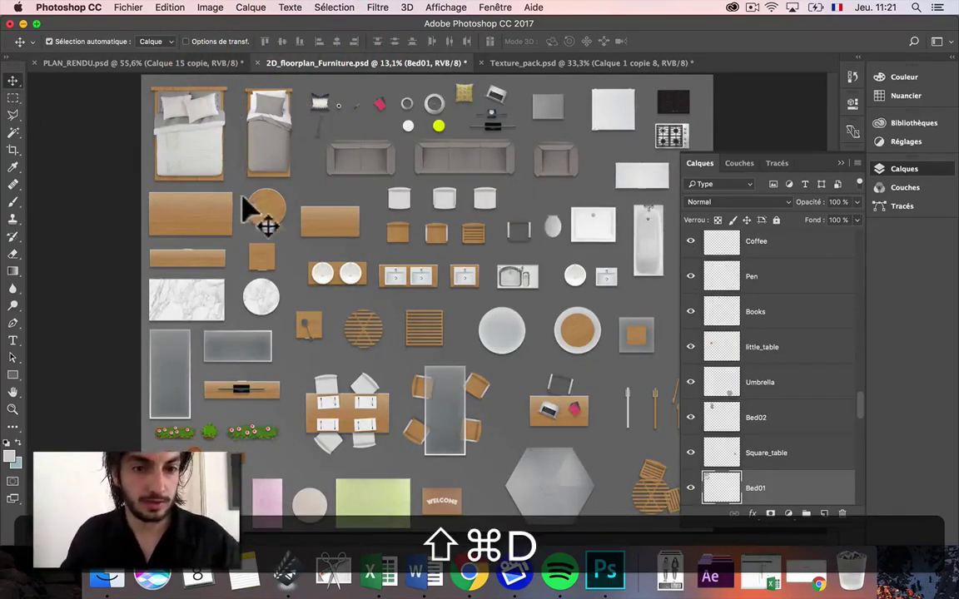
click(266, 296)
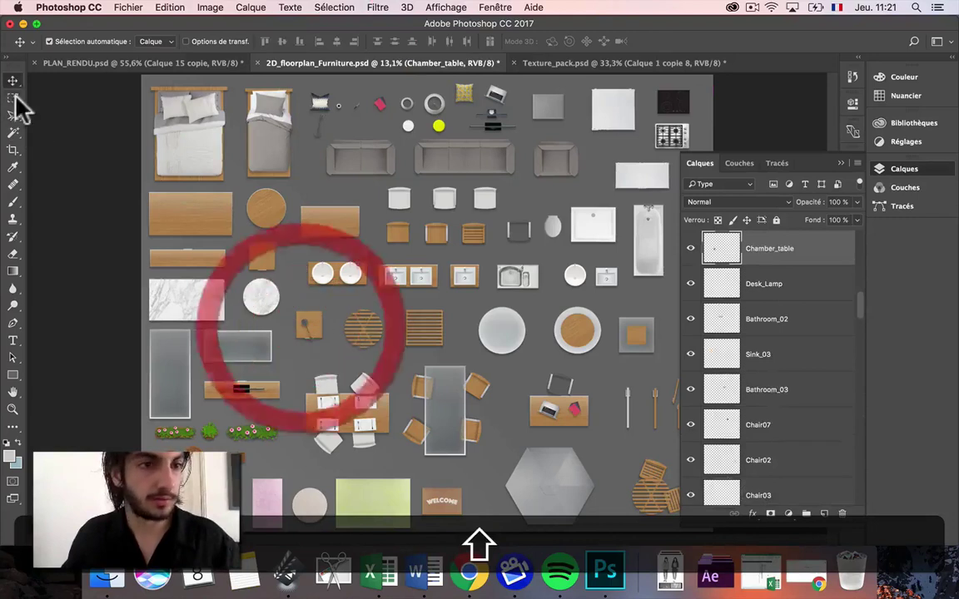
click(12, 99)
drag(275, 292, 339, 350)
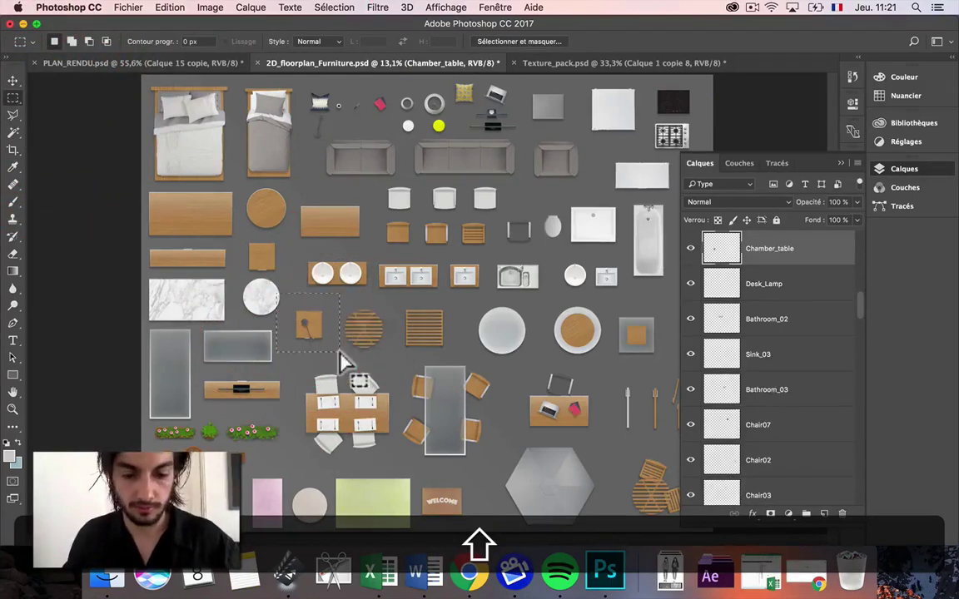
key(super+shift+c)
Paste the bedside table into PLAN_RENDU.psd, flip and scale it to about 22%, and place it left of the bed
click(123, 62)
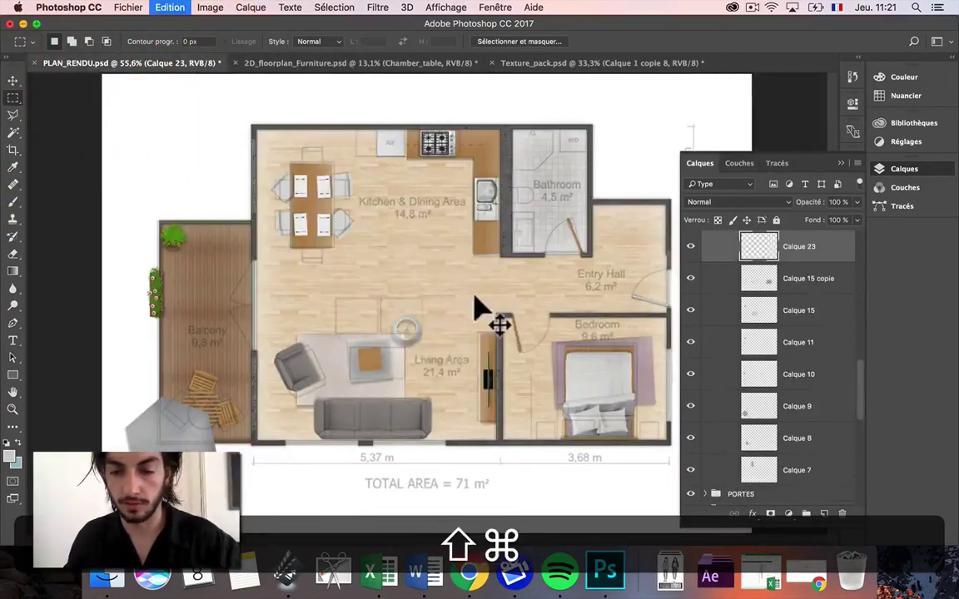
key(super+shift+v)
key(super+shift+t)
drag(364, 371, 401, 252)
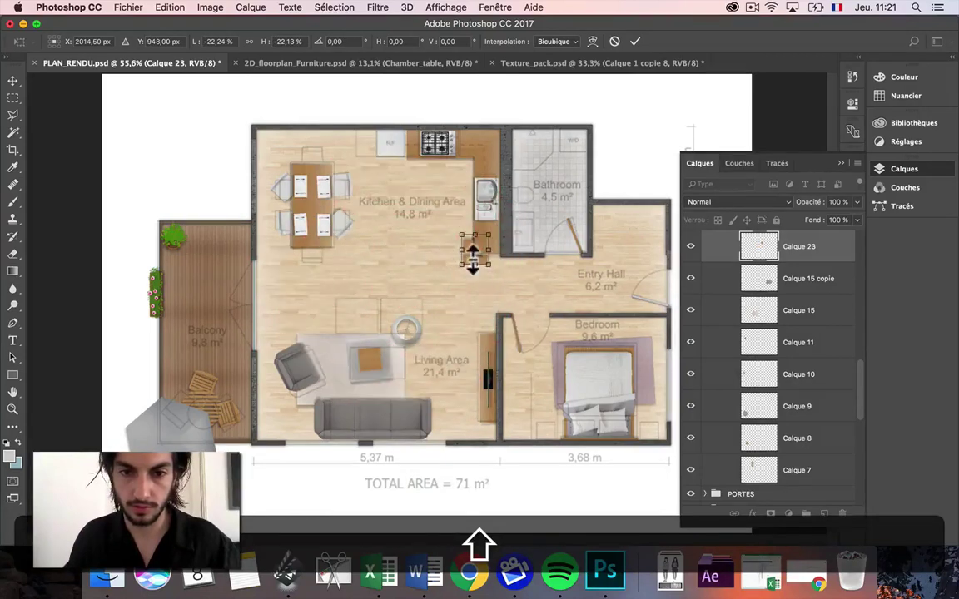
drag(470, 256, 534, 416)
key(Return)
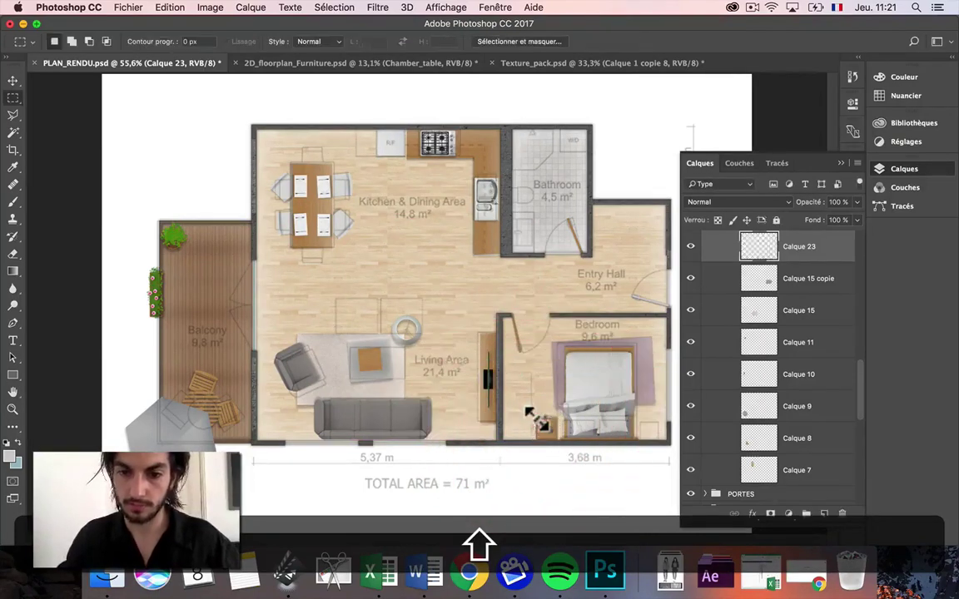
Move the bedside table on Calque 23 to the outline on the right side of the bed
right_click(806, 261)
click(760, 250)
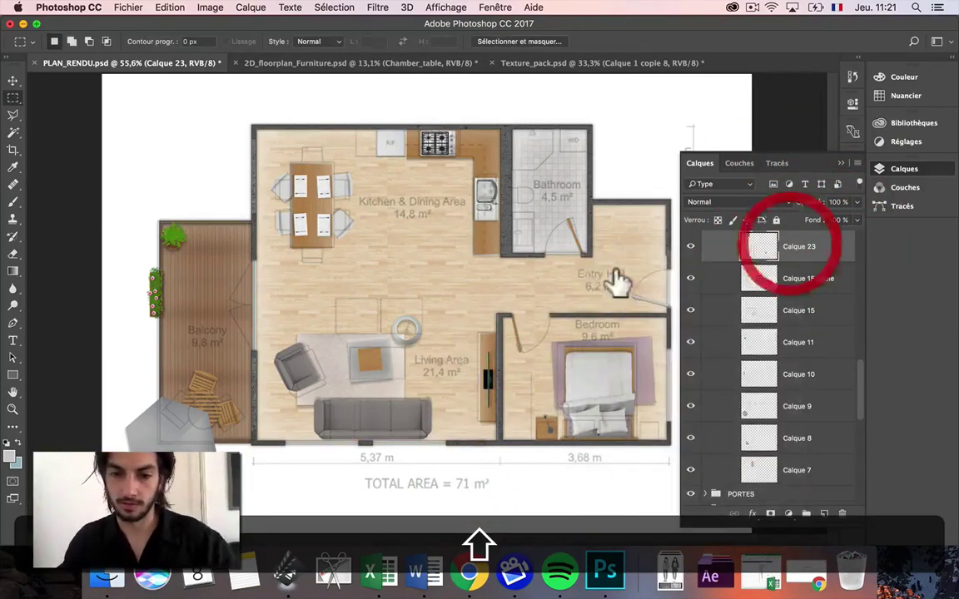
key(super+shift+t)
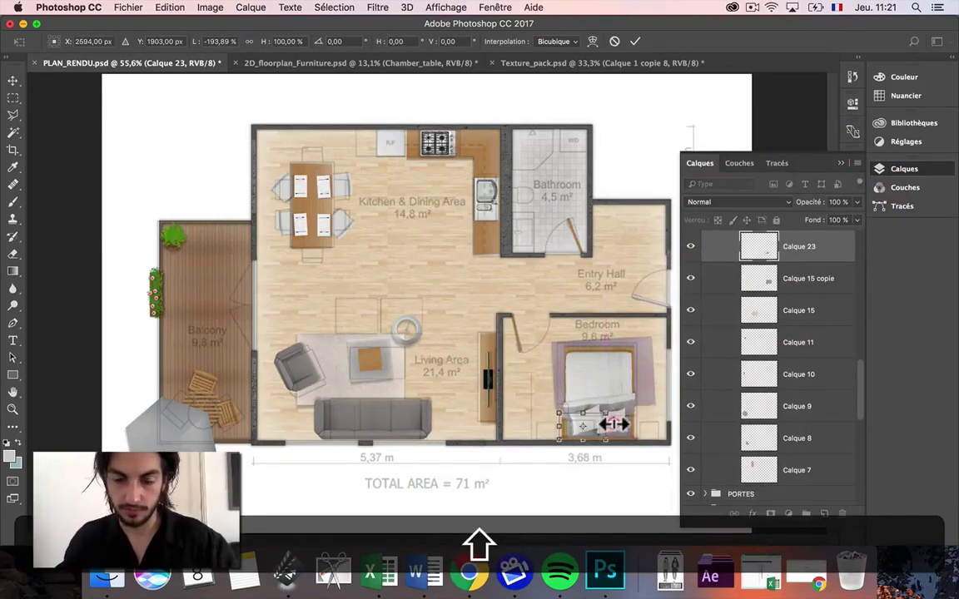
key(super+shift+z)
key(super+shift+t)
drag(543, 421, 648, 426)
key(Return)
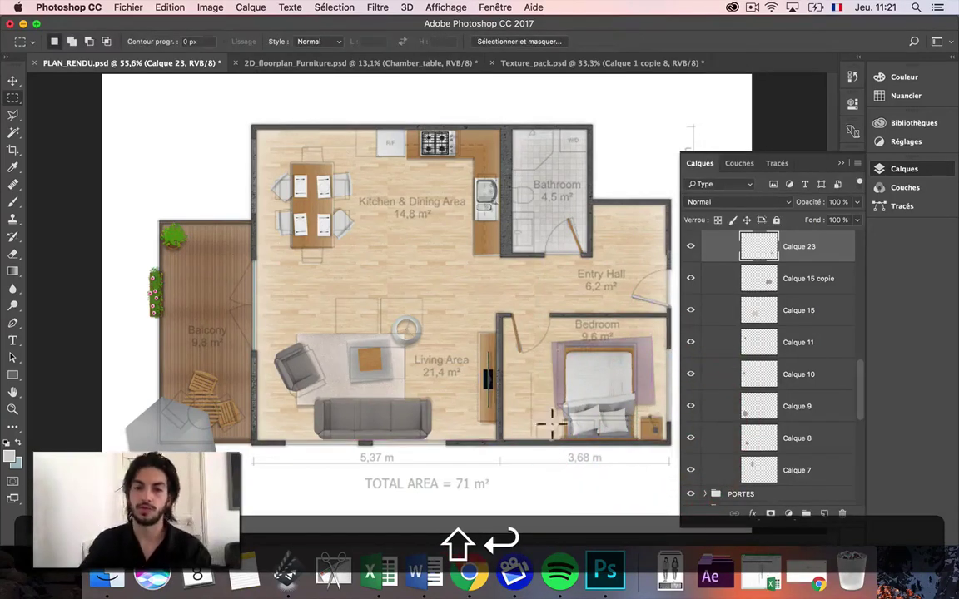
Copy the wooden Tv_desk unit from 2D_floorplan_Furniture.psd
click(305, 63)
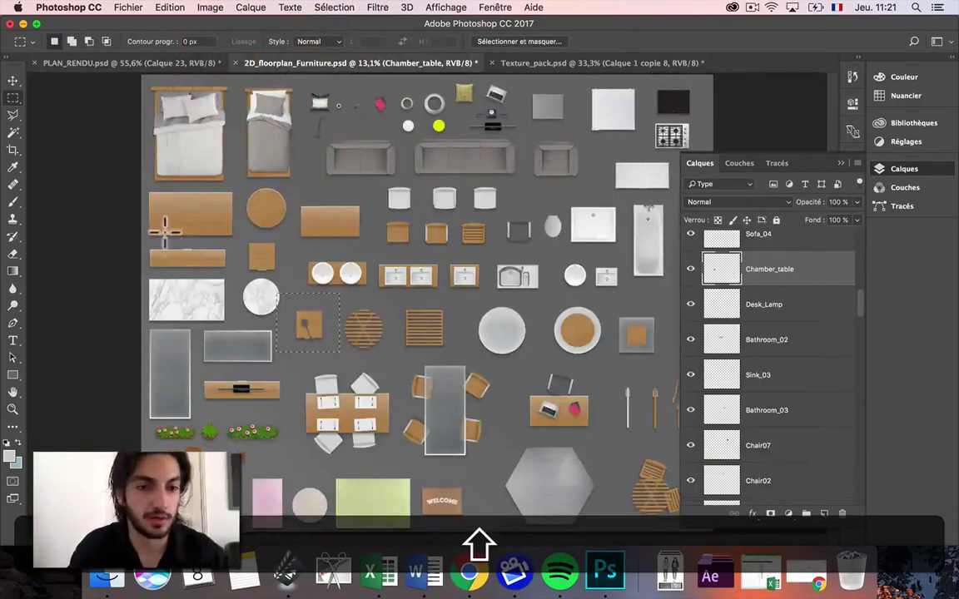
click(13, 81)
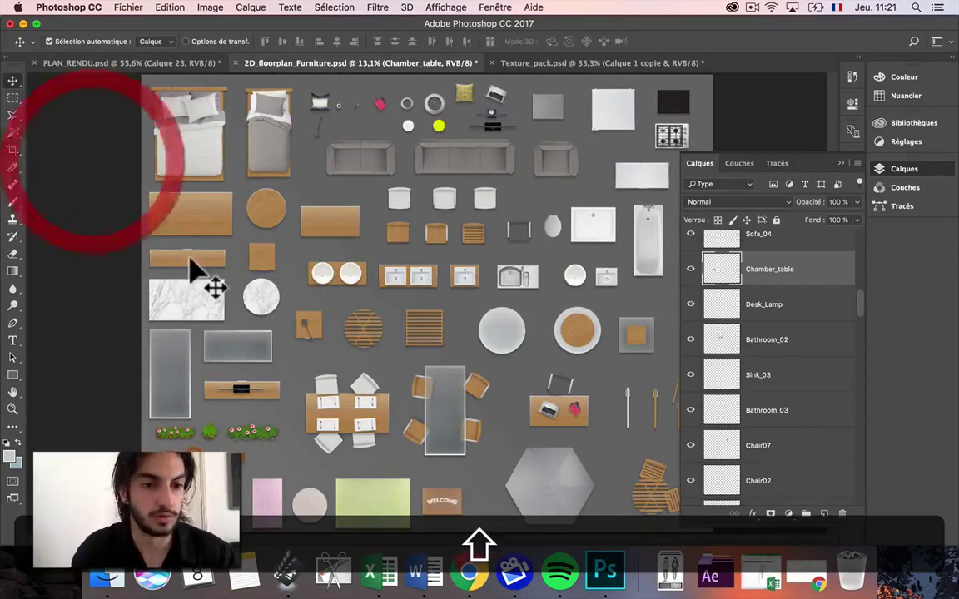
click(190, 258)
click(14, 99)
drag(144, 233, 249, 300)
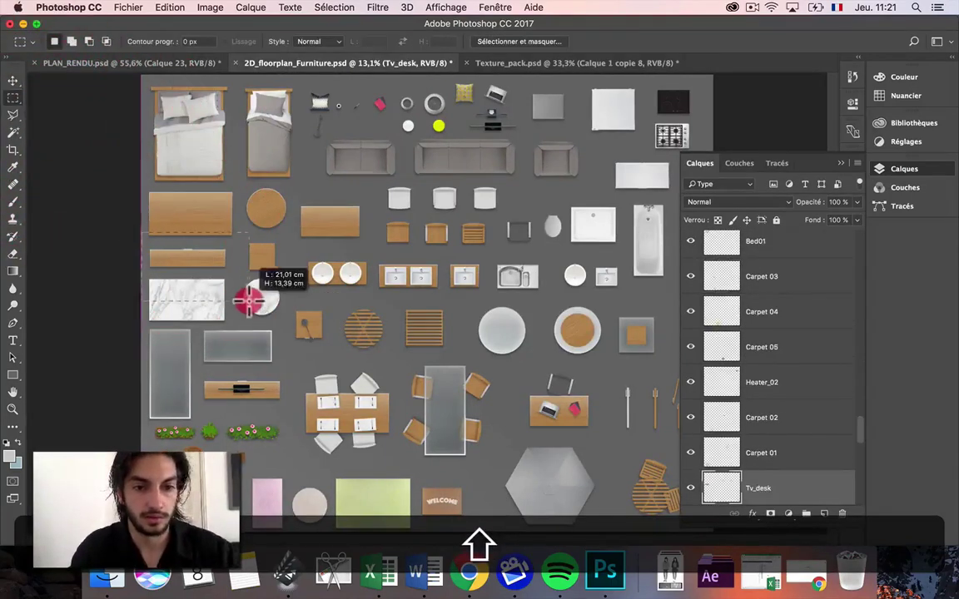
key(shift+super+c)
Paste the desk unit into PLAN_RENDU.psd, turn it upright, shrink it and fit it against the bedroom's left wall
click(108, 57)
key(shift+super+v)
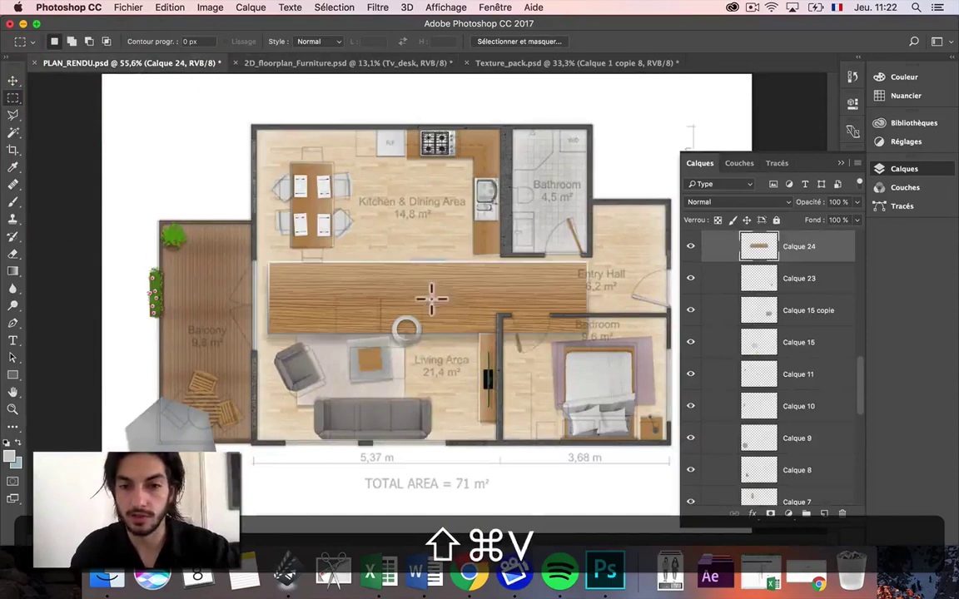
key(shift+super+t)
drag(254, 250, 437, 273)
drag(450, 389, 527, 417)
drag(495, 305, 525, 403)
key(Return)
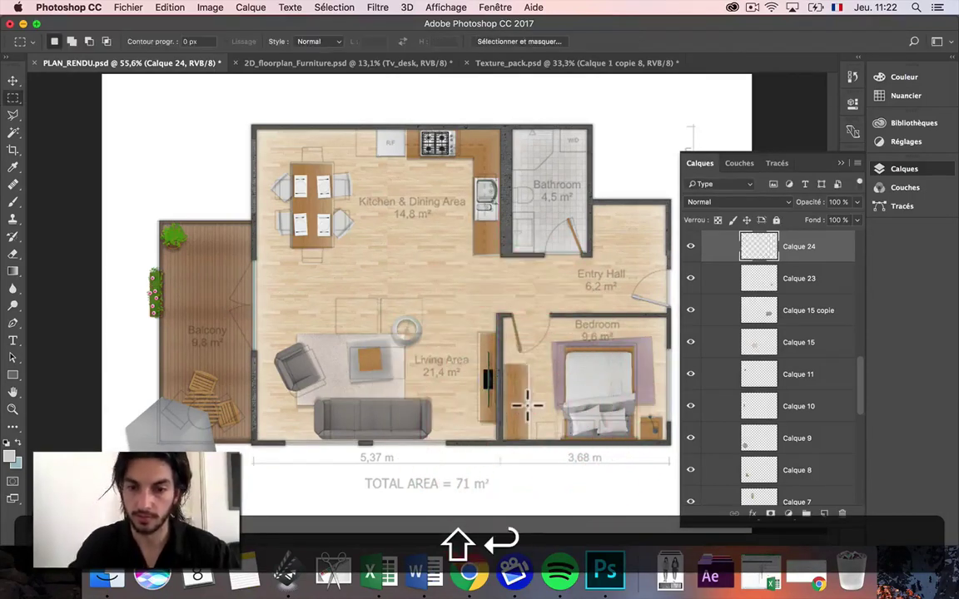
key(shift+super+t)
key(shift+super+Left)
key(shift+Left)
key(shift+Return)
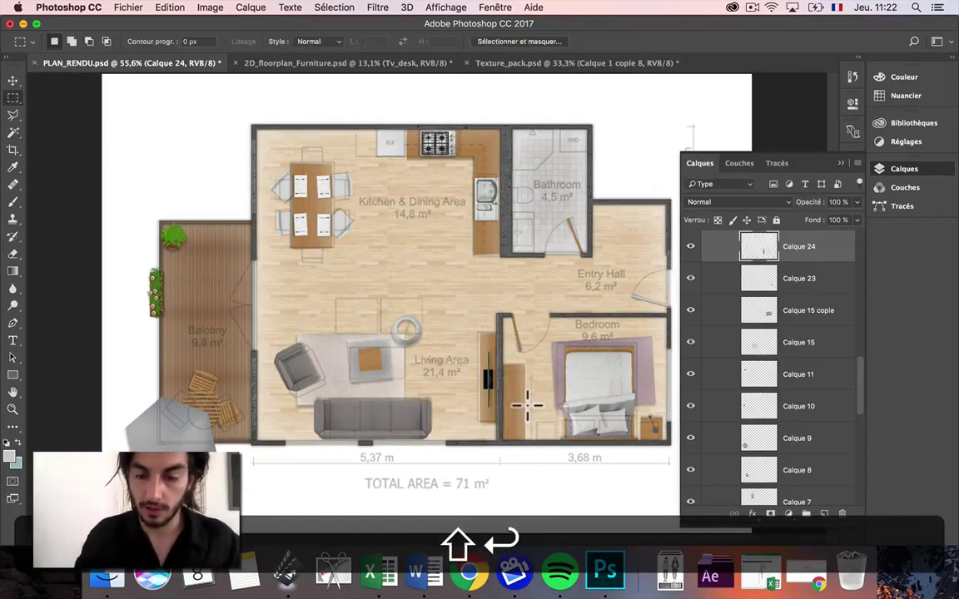
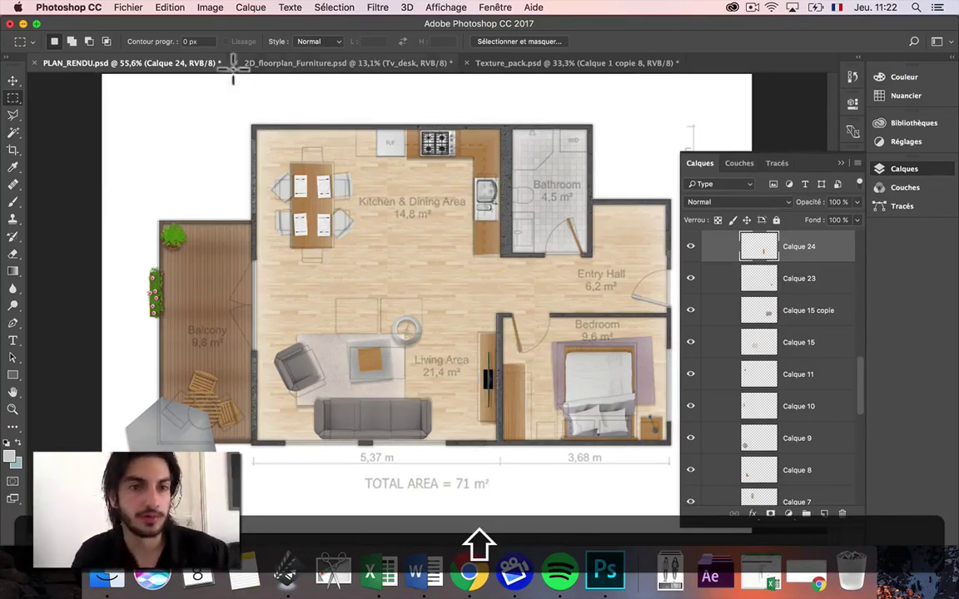
Copy the Closet_02 wooden panels from 2D_floorplan_Furniture.psd
click(324, 71)
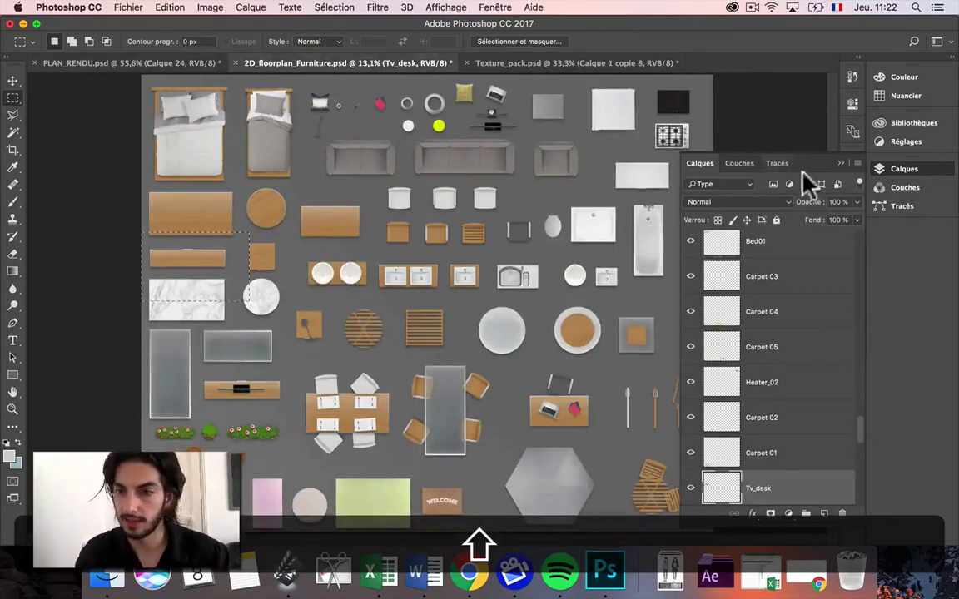
click(14, 81)
click(285, 221)
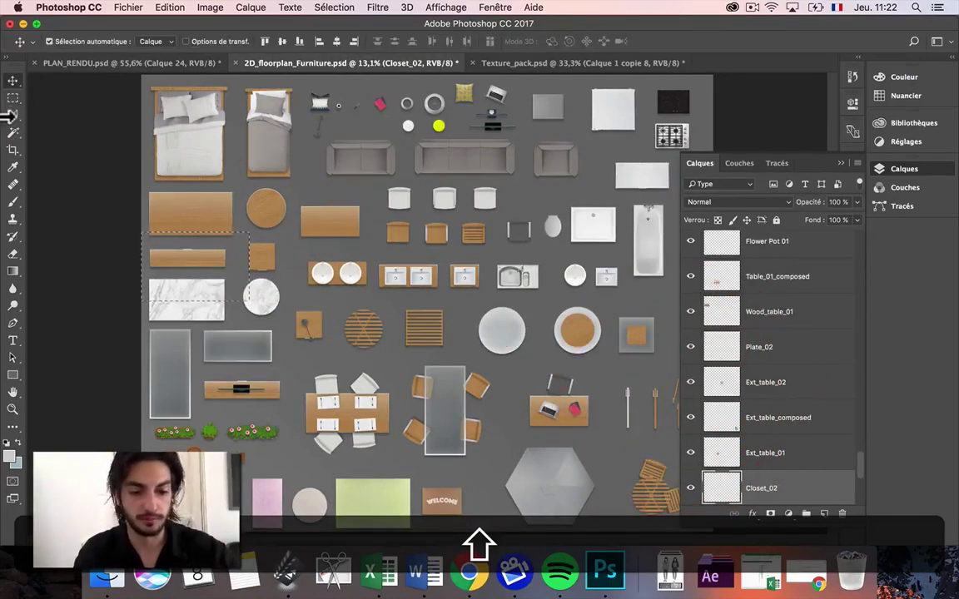
click(13, 97)
click(308, 283)
drag(635, 337, 799, 512)
key(shift+super+c)
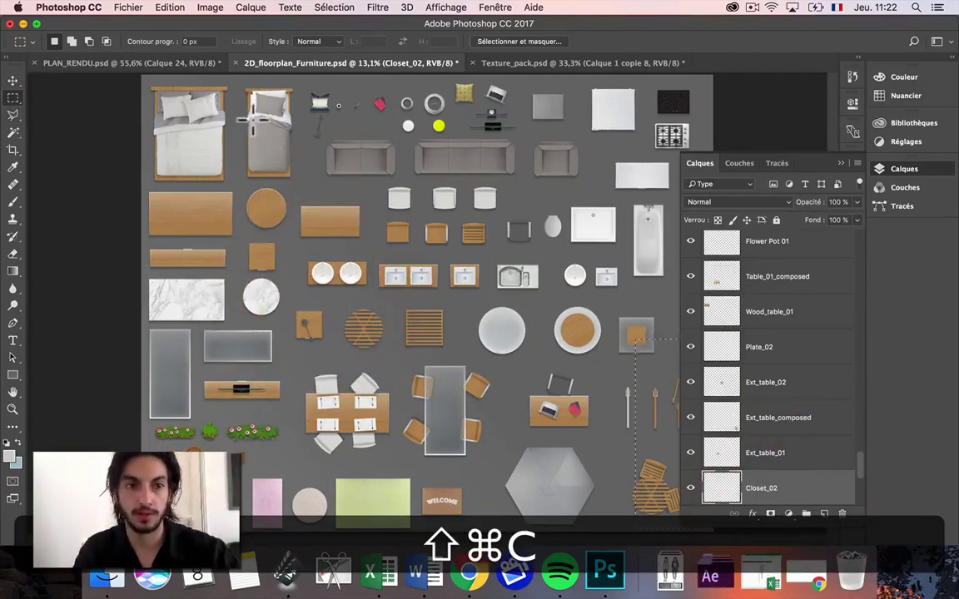
Paste the closet panels into PLAN_RENDU.psd, rotate and shrink them, and place them across the entry hall's upper closet
click(109, 64)
key(shift+super+v)
key(shift+super+t)
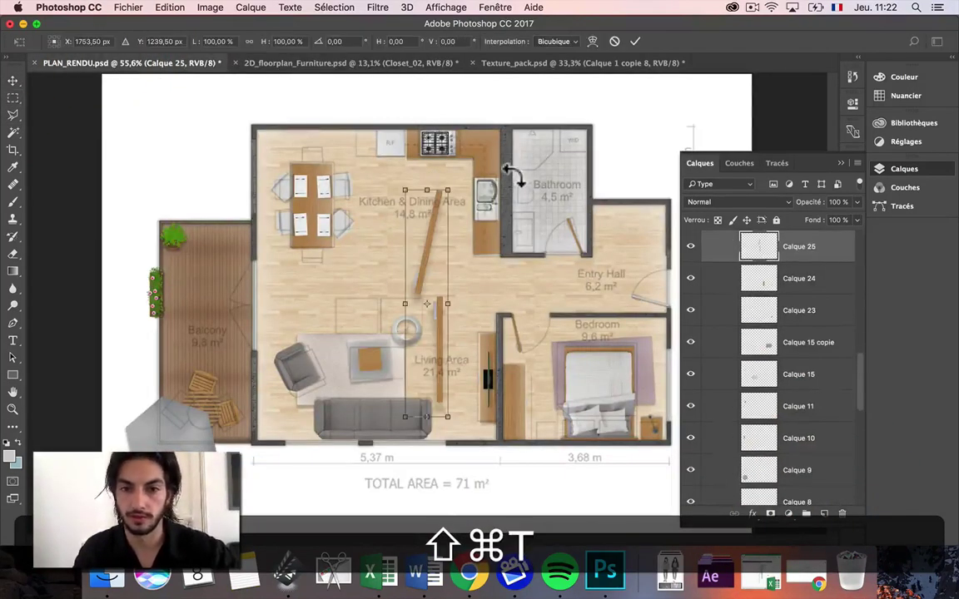
drag(330, 101, 236, 171)
drag(483, 296, 626, 238)
drag(462, 258, 626, 228)
drag(626, 230, 653, 240)
key(Return)
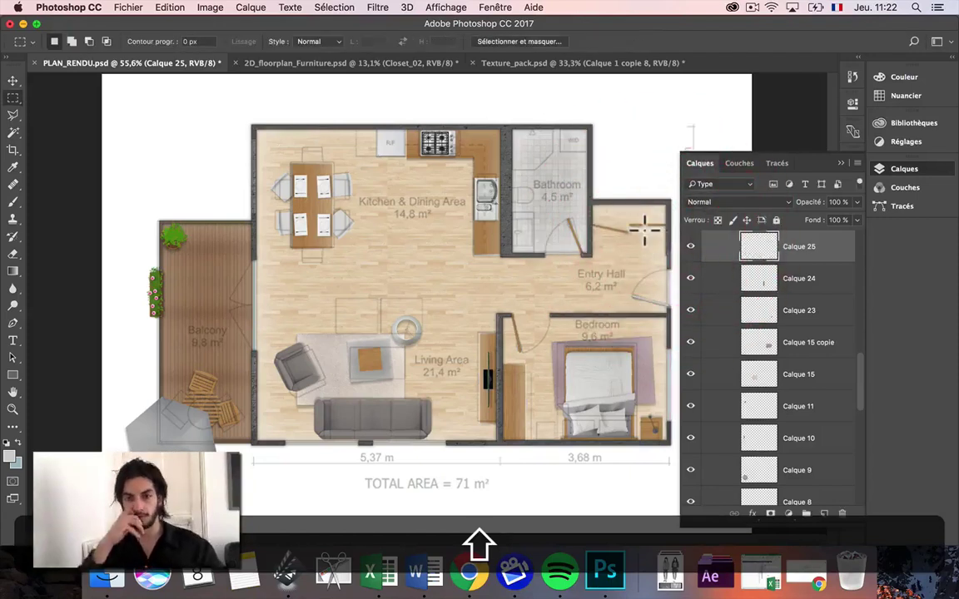
Copy the single-sink vanity (Bathroom_03) from 2D_floorplan_Furniture.psd and paste it into PLAN_RENDU.psd
click(313, 63)
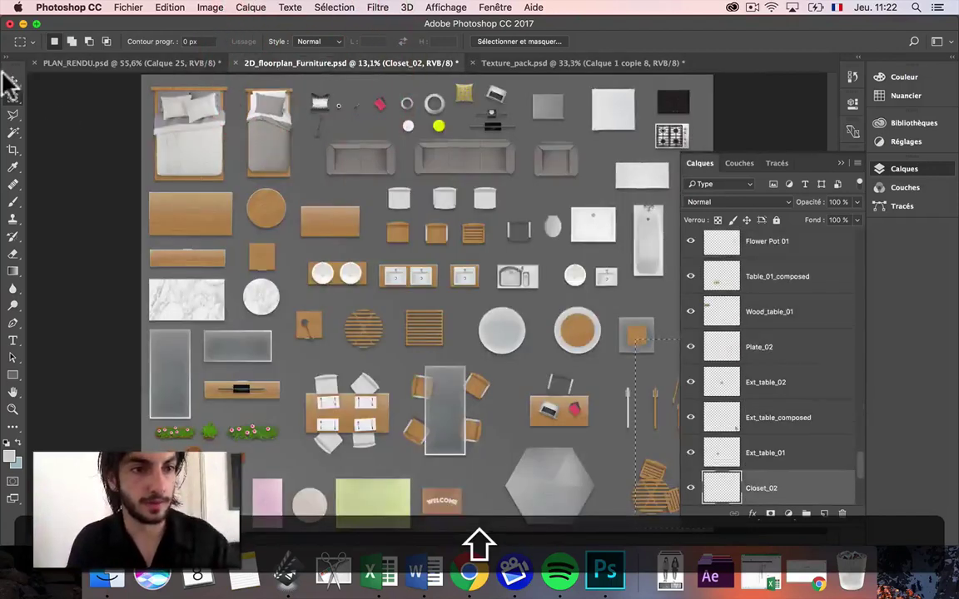
click(5, 76)
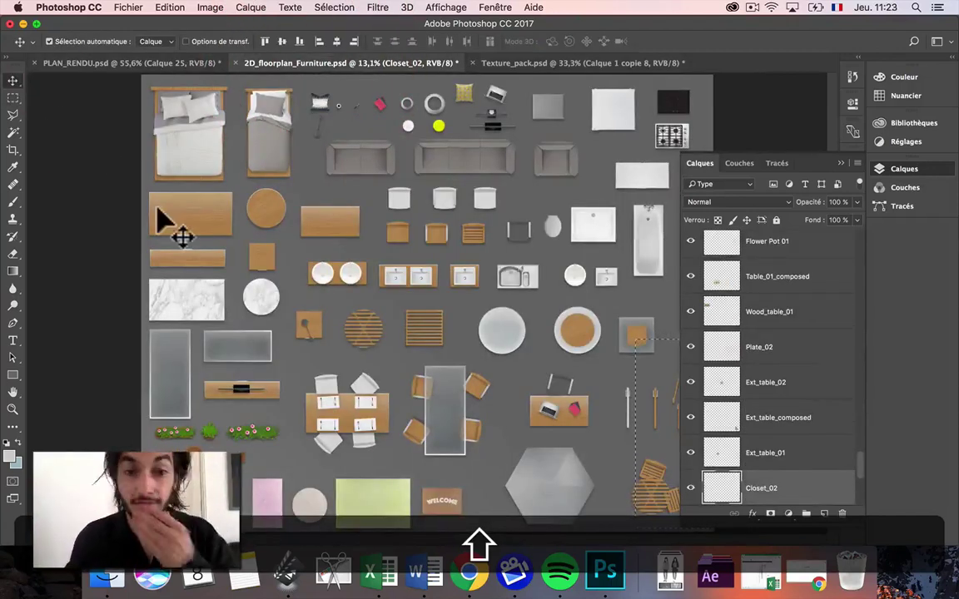
key(shift+super+d)
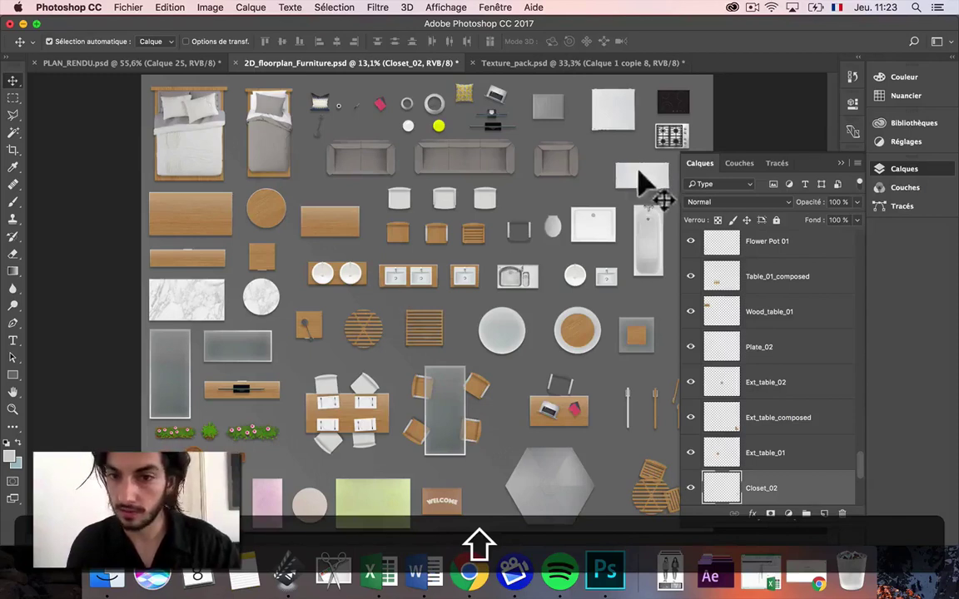
click(152, 65)
click(333, 67)
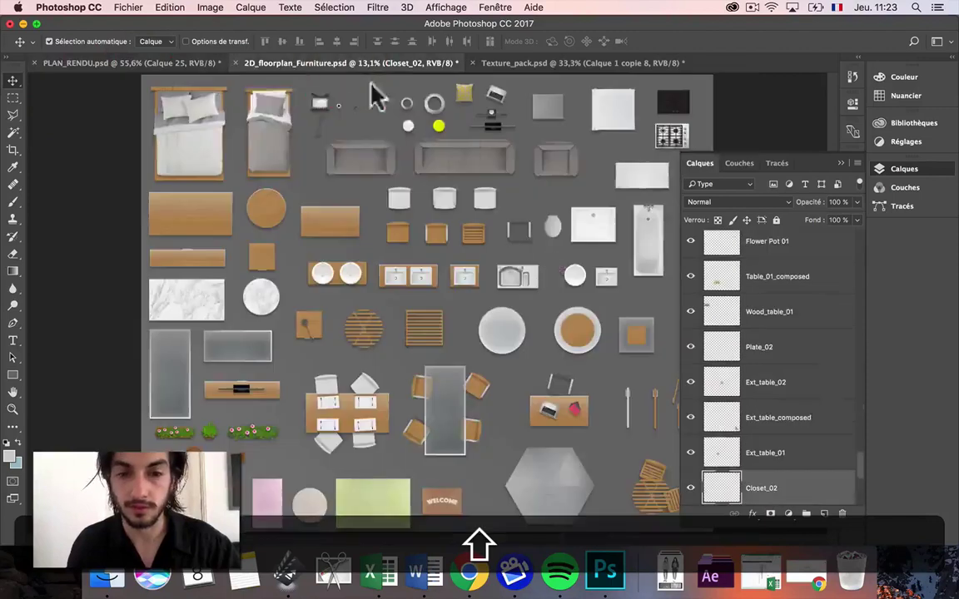
click(464, 283)
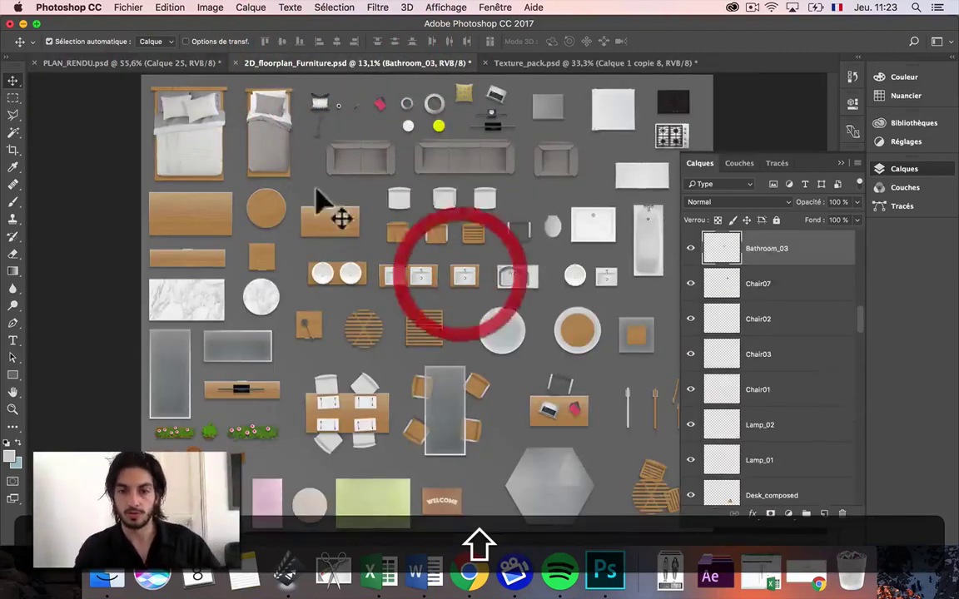
key(m)
drag(458, 263, 497, 293)
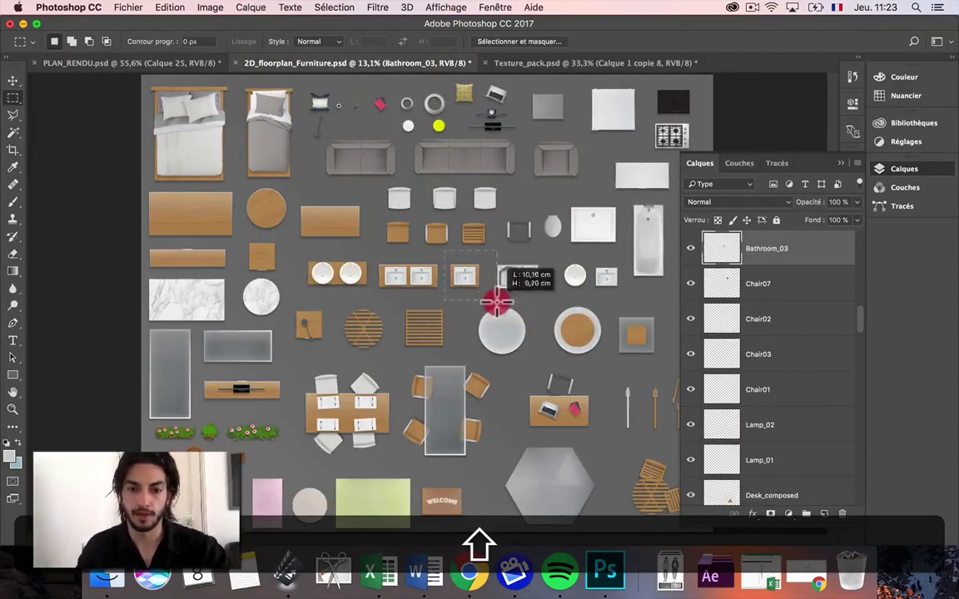
key(shift+super+c)
click(129, 64)
key(shift+super+v)
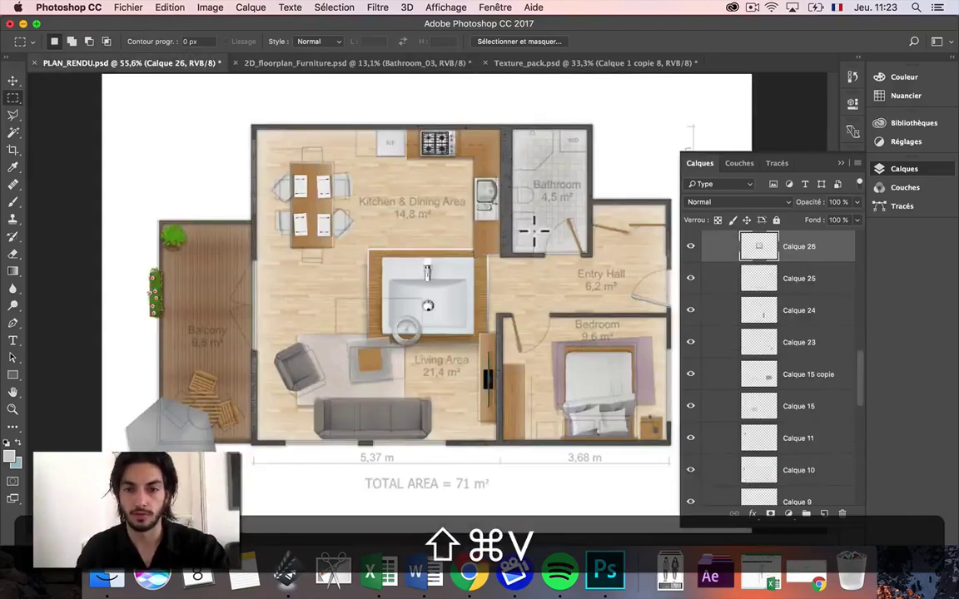
Rotate the pasted vanity -90°, shrink it to about 27.5% and fit it into the bathroom's lower-left corner
key(super+t)
drag(492, 251, 343, 253)
drag(383, 323, 523, 224)
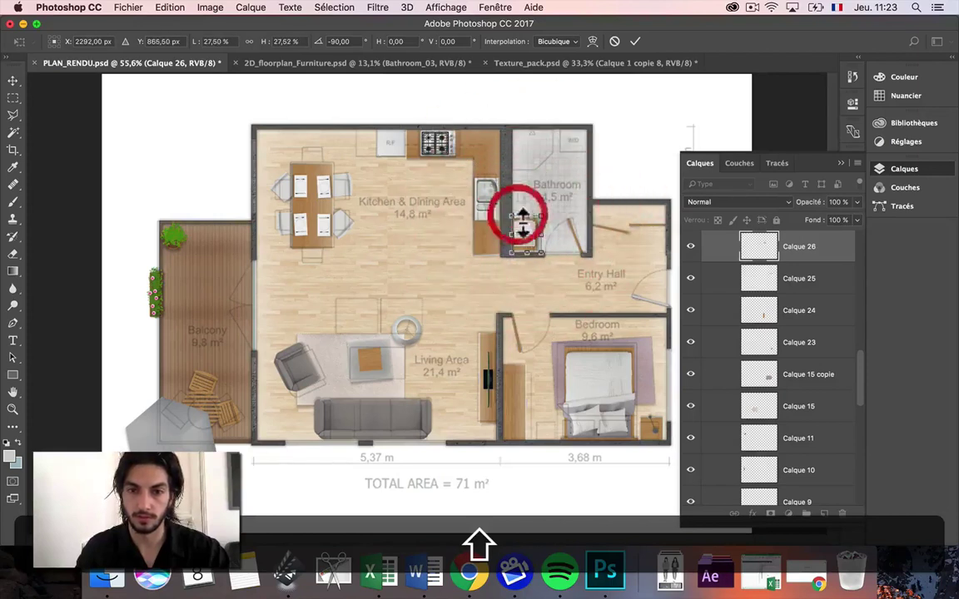
double_click(521, 221)
key(m)
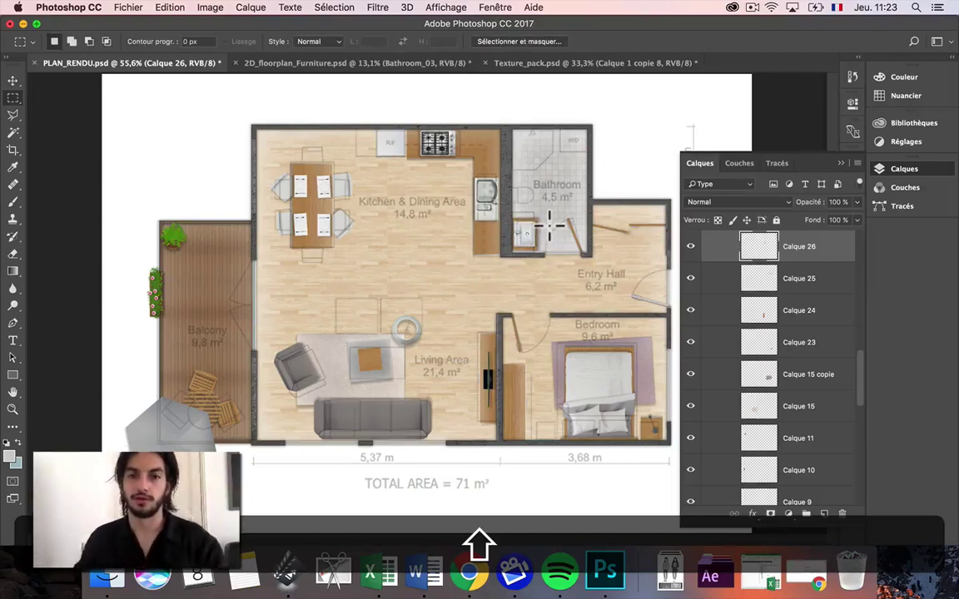
Hide the black-and-white reference plan layer
click(13, 81)
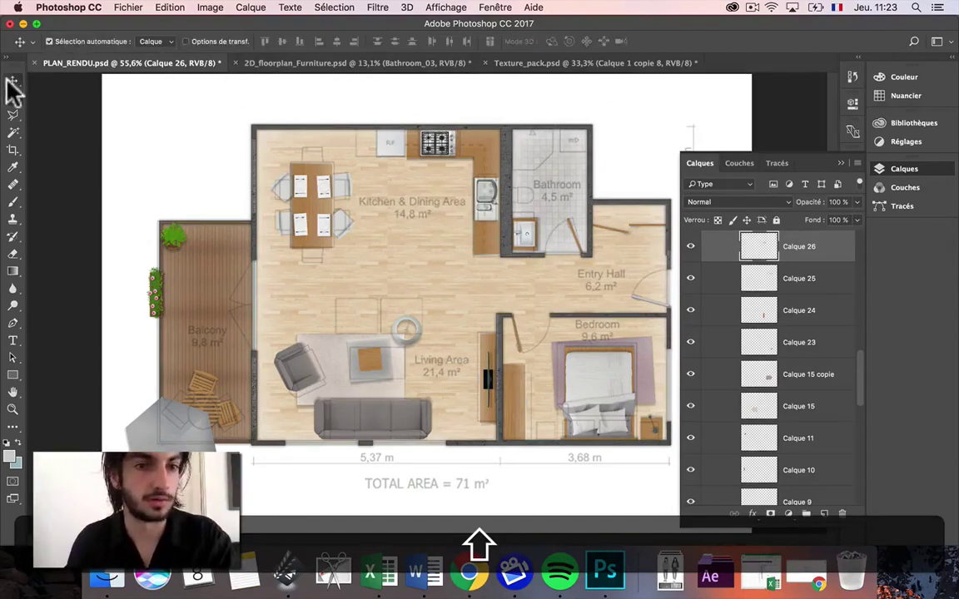
scroll(712, 264, down, 5)
click(690, 246)
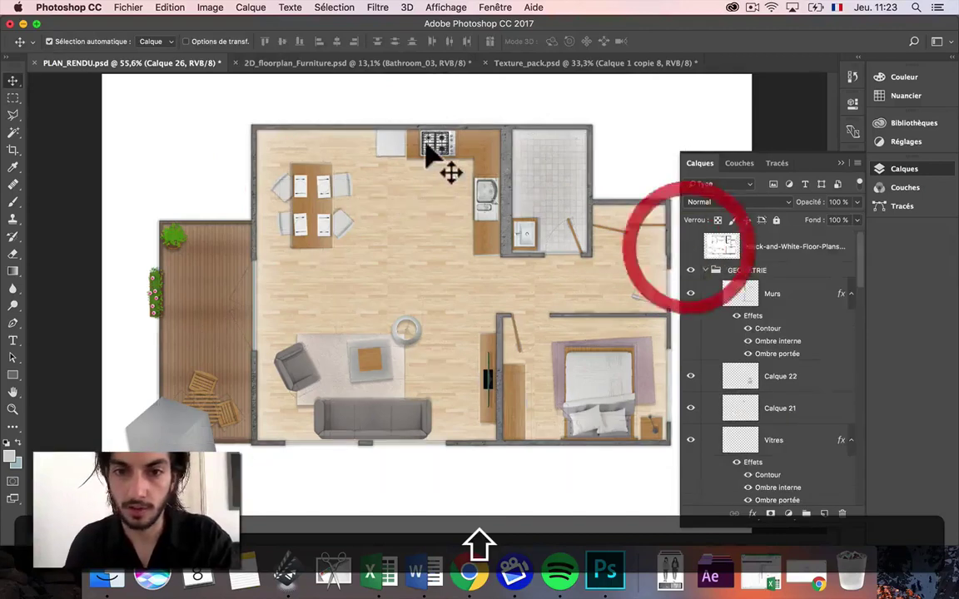
Duplicate the kitchen's white fridge layer (Calque 19) and place the copy in the bathroom's upper-right corner
click(386, 144)
right_click(787, 492)
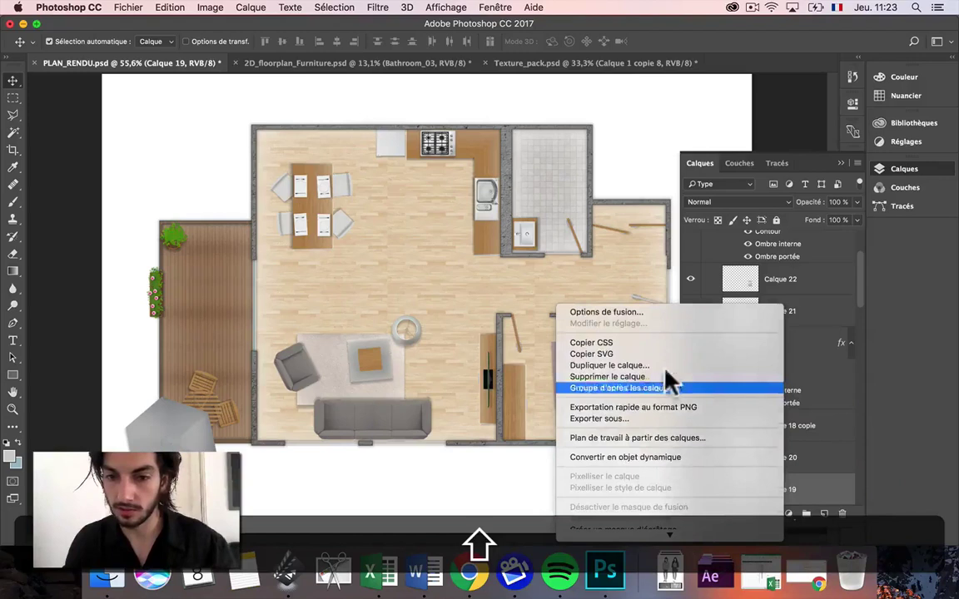
click(663, 376)
key(Return)
key(super+t)
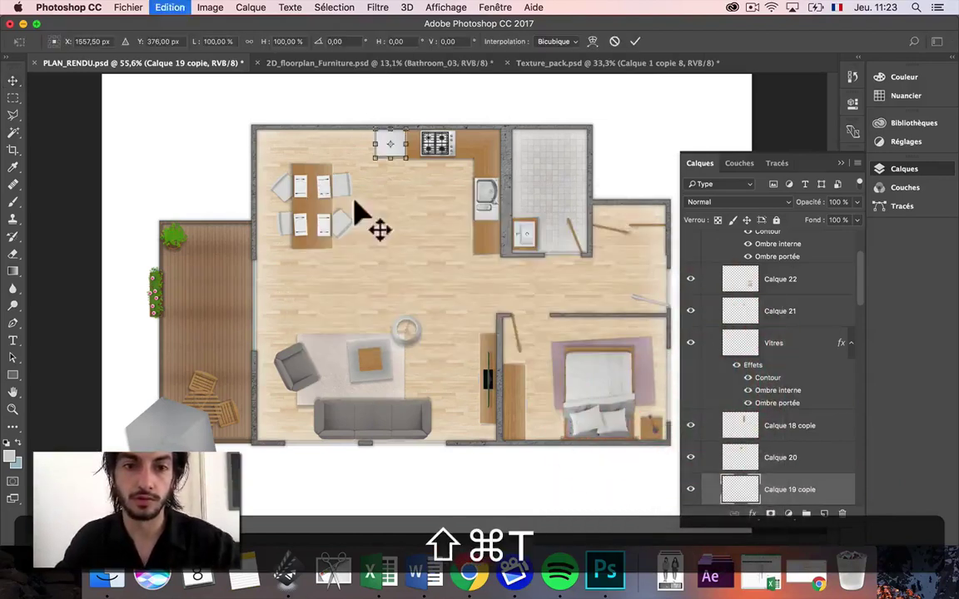
drag(384, 155, 567, 147)
key(Return)
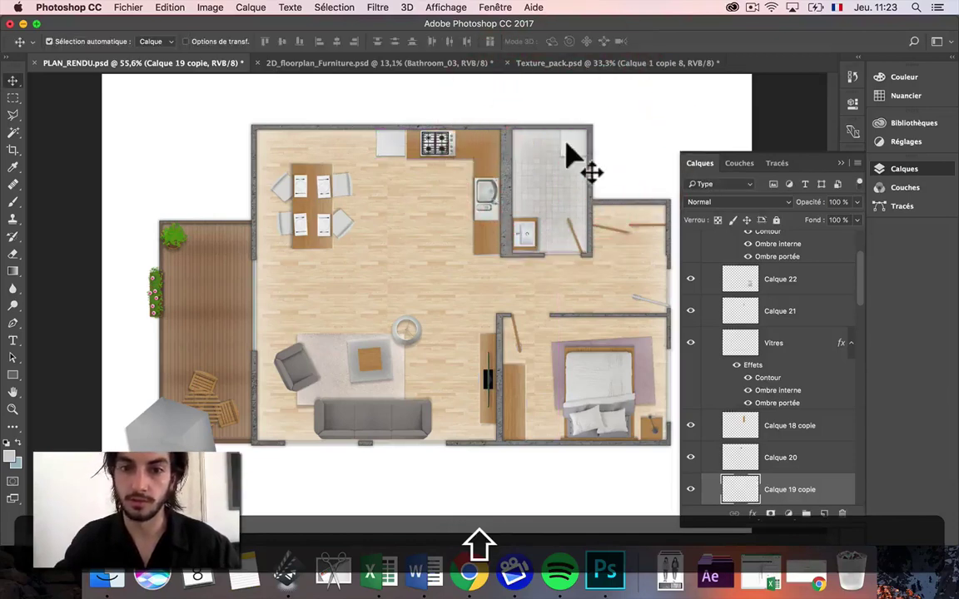
Show the reference plan again and copy the toilet from 2D_floorplan_Furniture.psd
scroll(714, 414, up, 3)
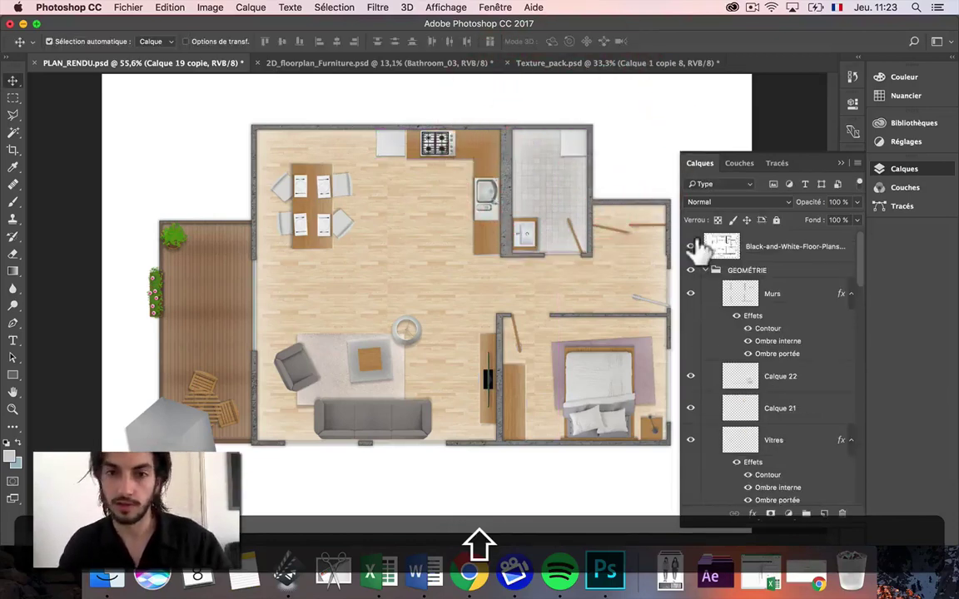
click(690, 246)
click(304, 63)
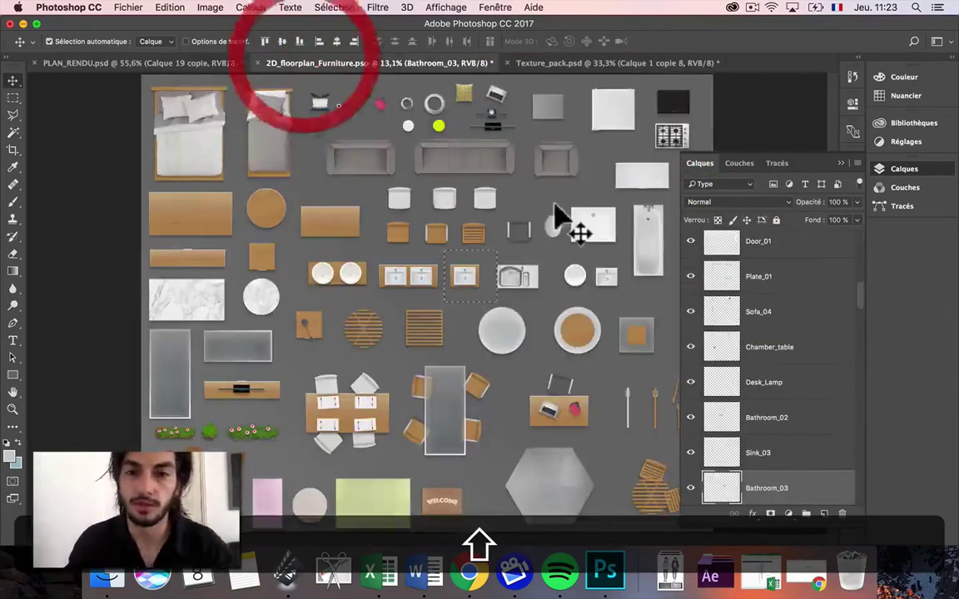
key(shift+super+d)
click(549, 225)
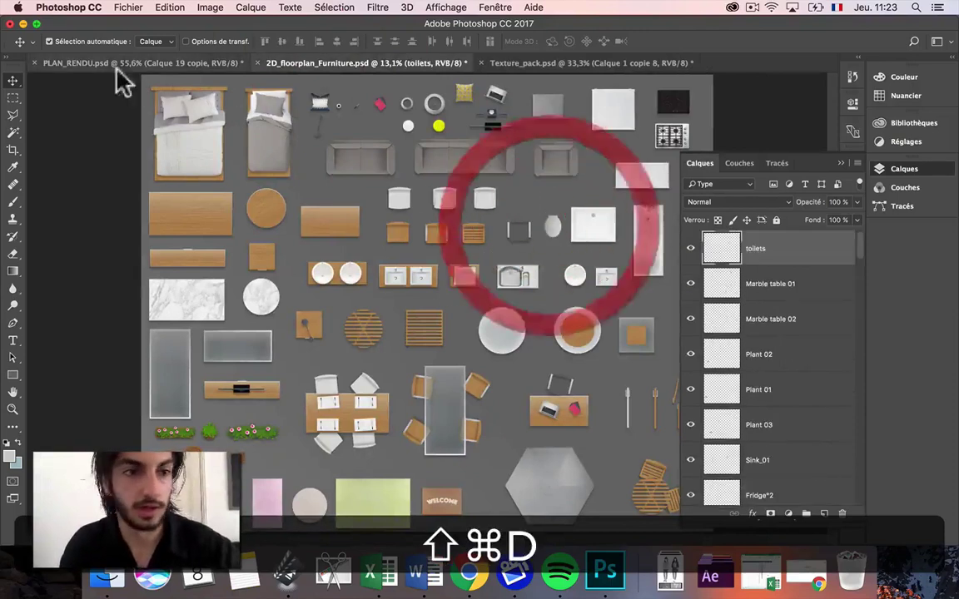
key(shift+super+c)
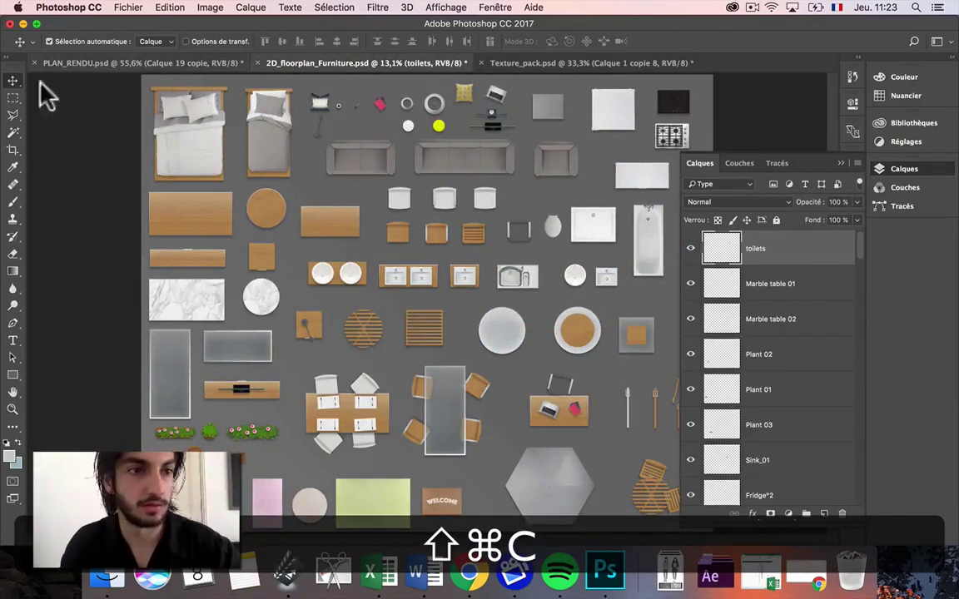
key(m)
drag(527, 200, 597, 243)
key(shift+super+c)
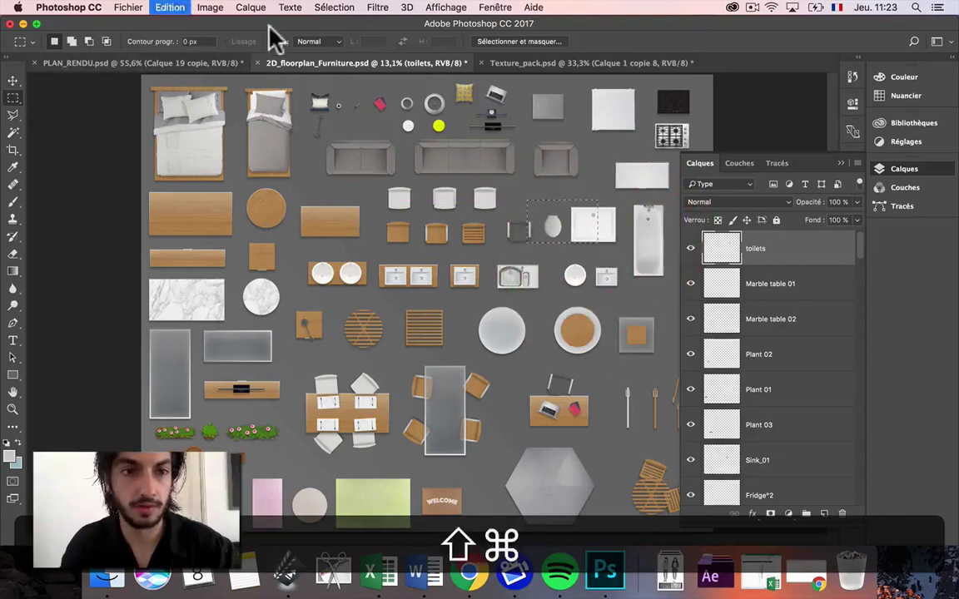
Paste the toilet into PLAN_RENDU.psd, rotate it -90°, shrink it to about 26% and place it against the bathroom's left wall above the vanity
click(192, 64)
key(shift+super+v)
key(shift+super+t)
drag(464, 256, 368, 293)
drag(407, 322, 523, 203)
click(524, 199)
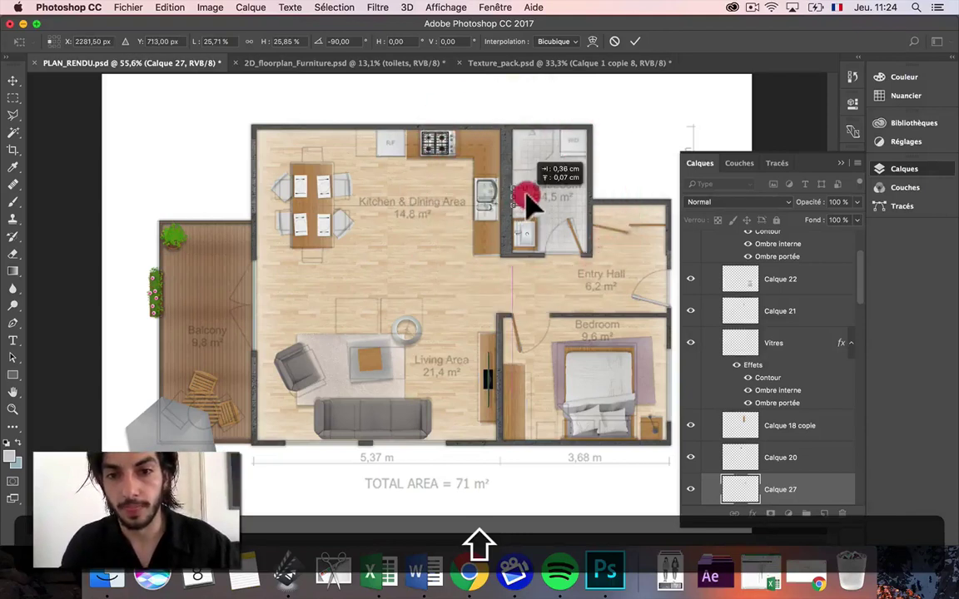
key(Return)
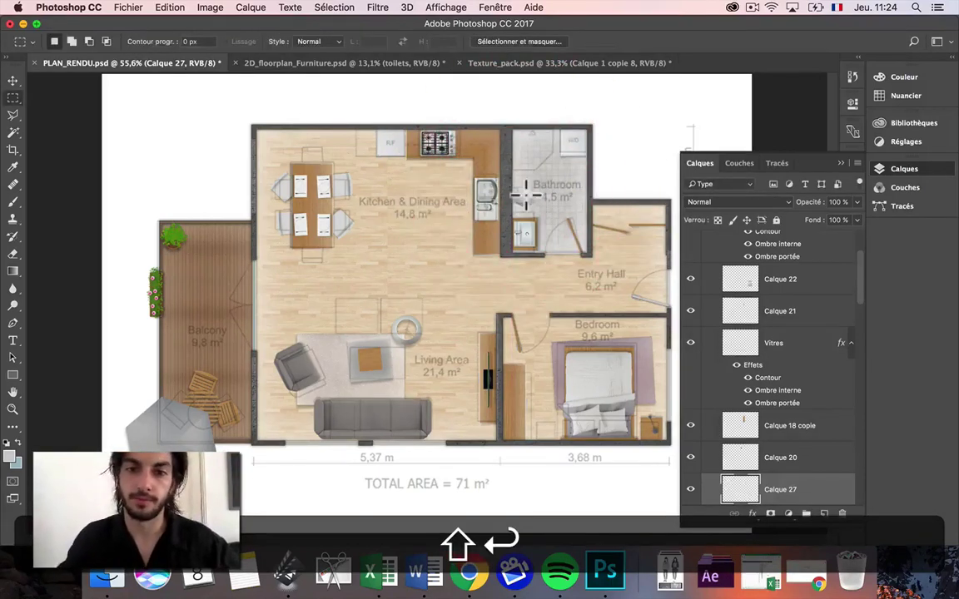
Copy the shower tray (Shower) from 2D_floorplan_Furniture.psd
click(298, 63)
key(super+shift+i)
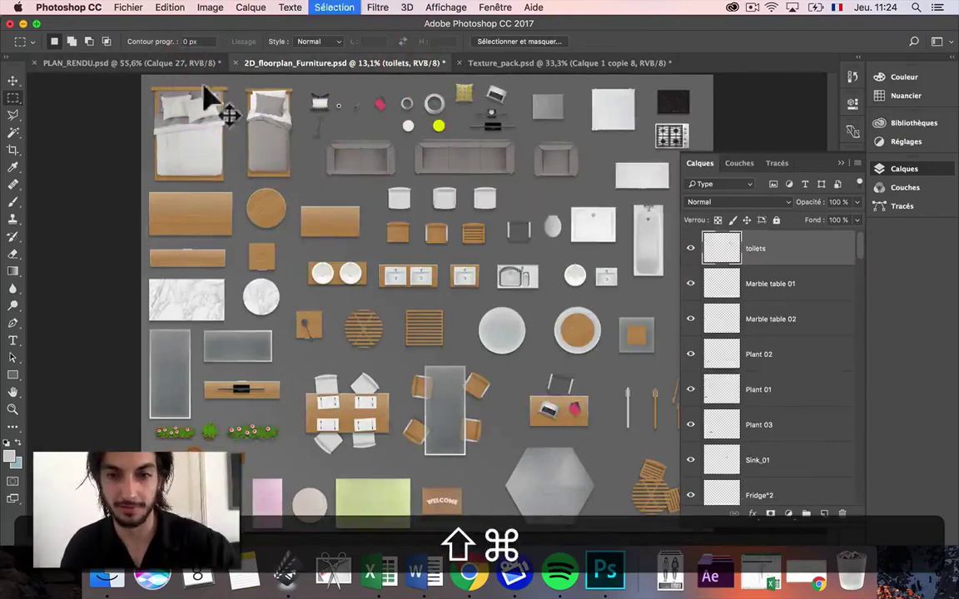
key(super+shift+d)
key(v)
shift+click(397, 184)
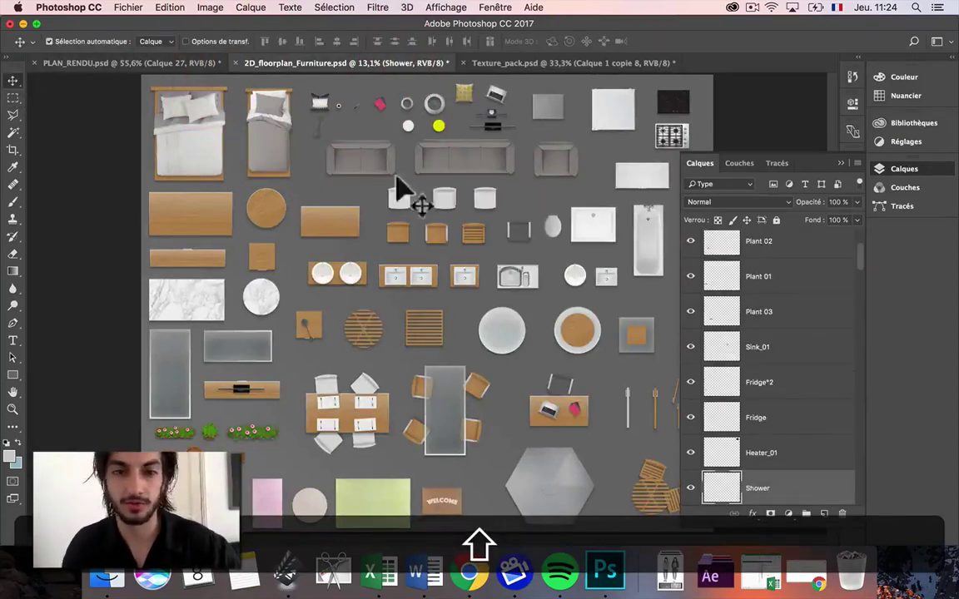
click(13, 99)
drag(550, 185, 655, 272)
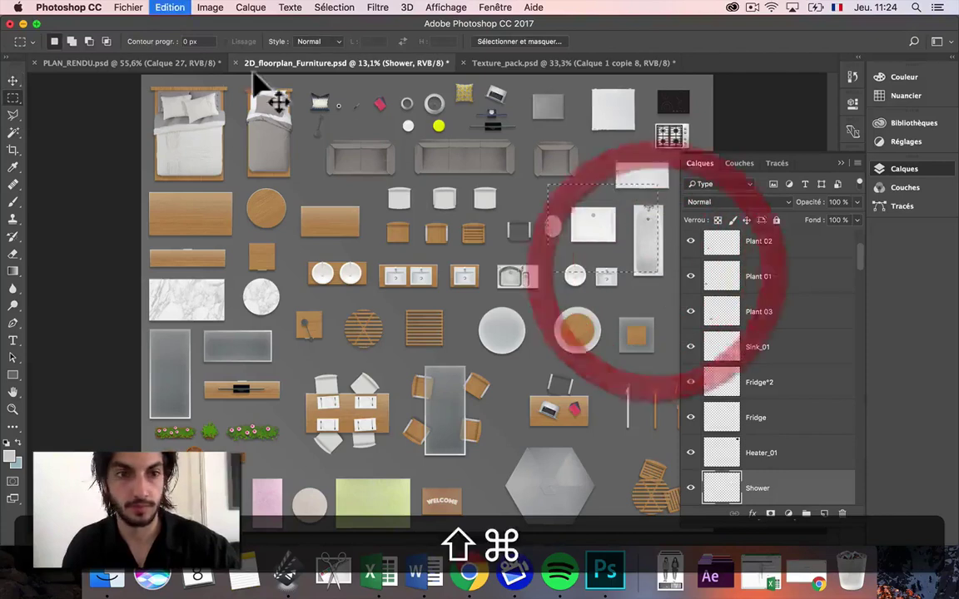
key(super+shift+c)
Paste the shower tray into PLAN_RENDU.psd, shrink it to about 23% and fit it into the bathroom's upper-left corner
click(164, 61)
key(super+v)
key(super+shift+t)
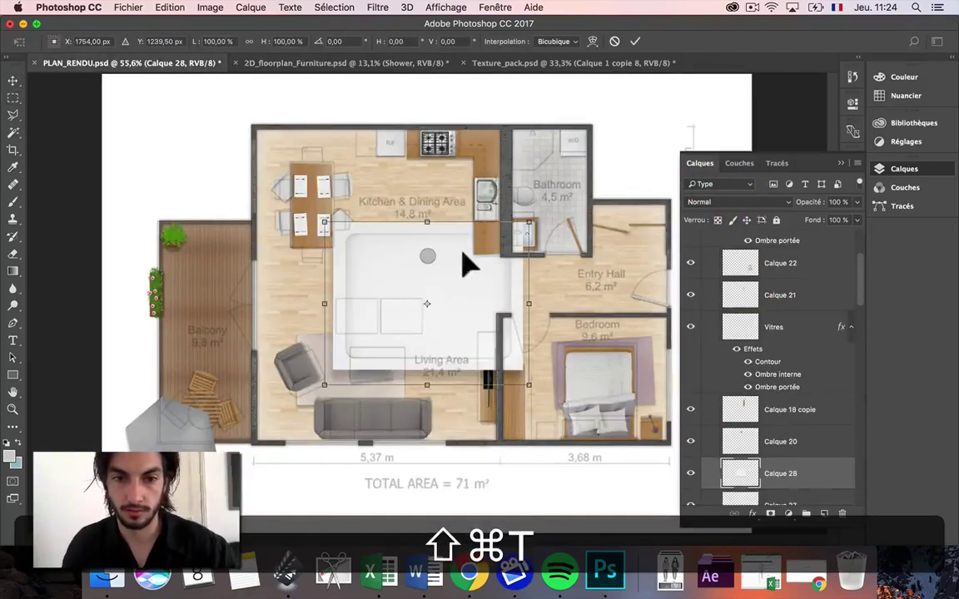
key(shift)
drag(482, 350, 563, 170)
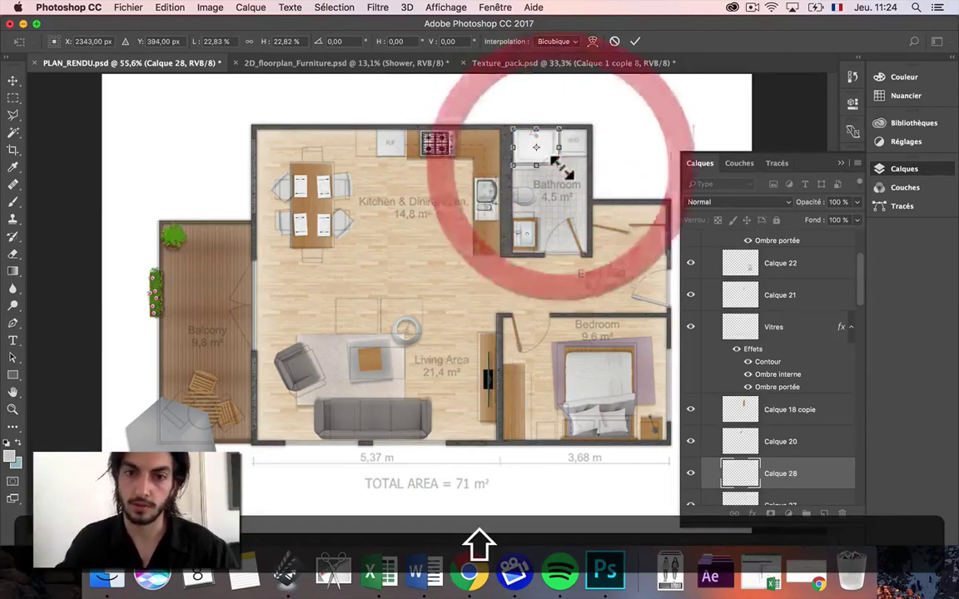
key(shift+Return)
key(shift+super+t)
key(shift+Left)
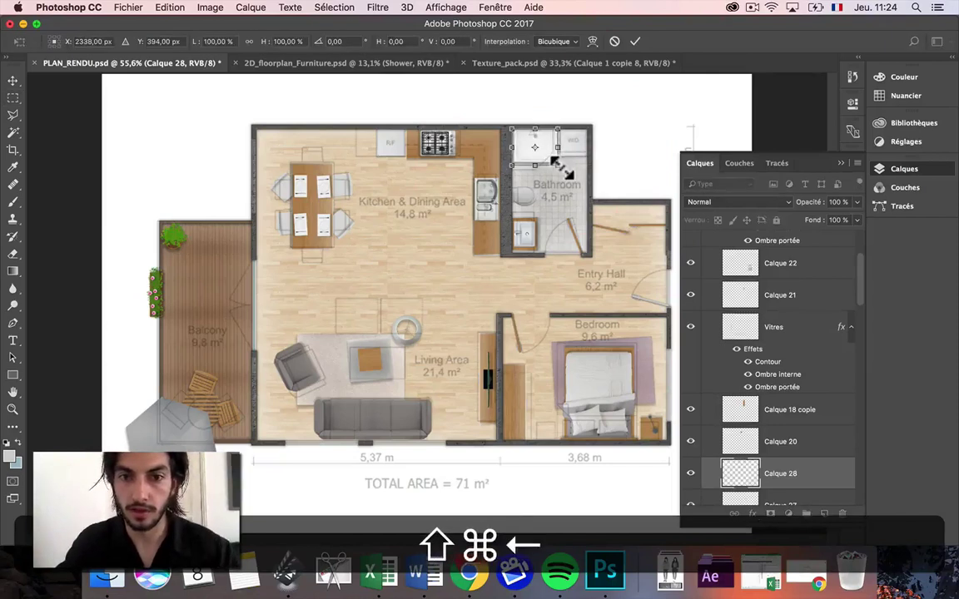
key(Return)
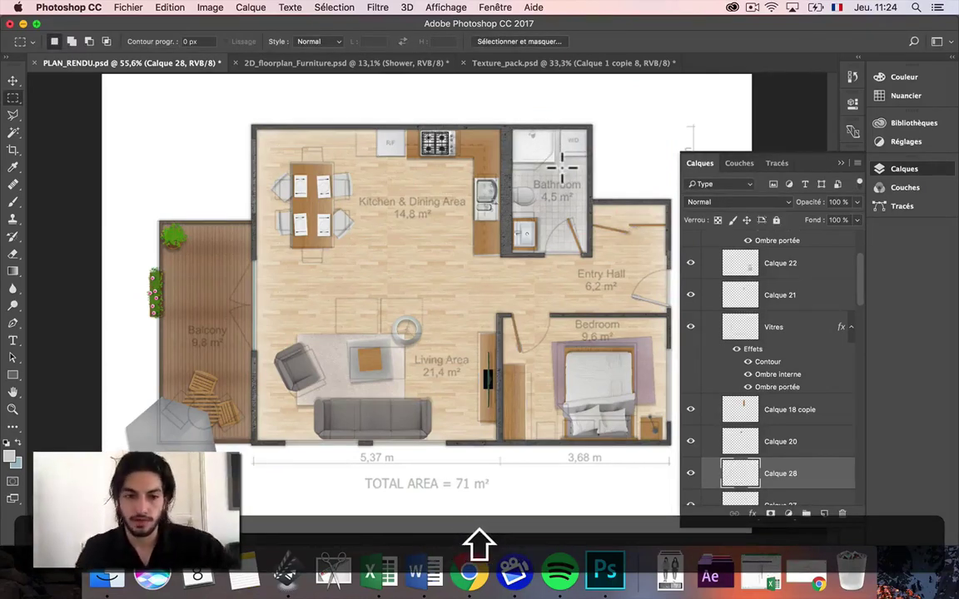
Hide the reference plan and recolour the living-room rug with Hue/Saturation, using hue +52 and lightness -16
scroll(783, 397, up, 3)
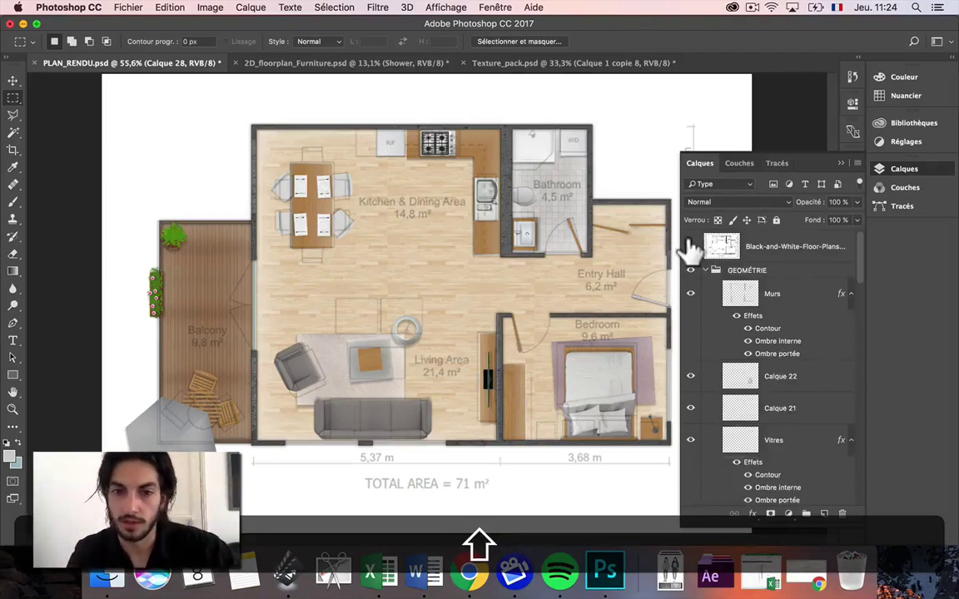
click(691, 246)
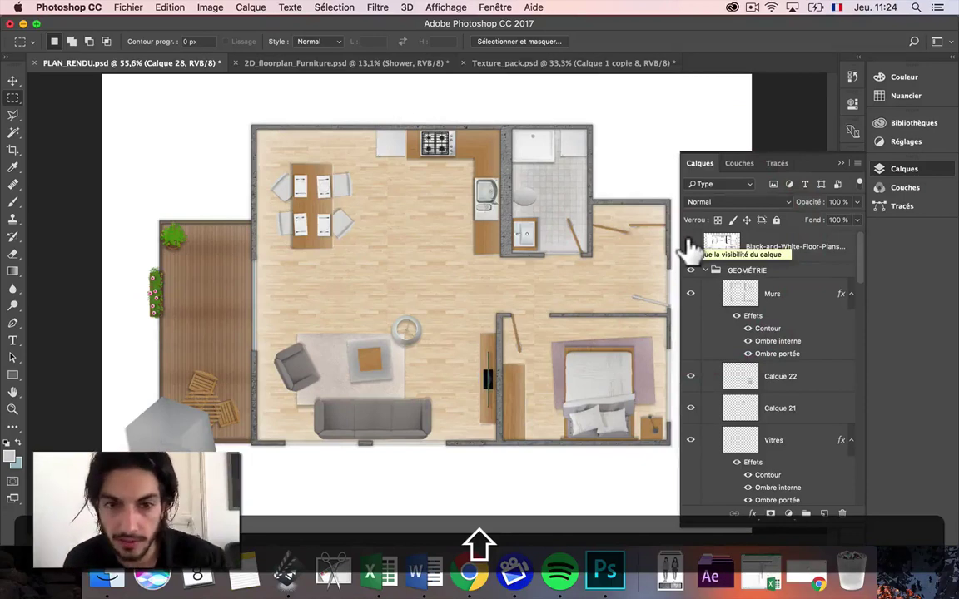
click(12, 81)
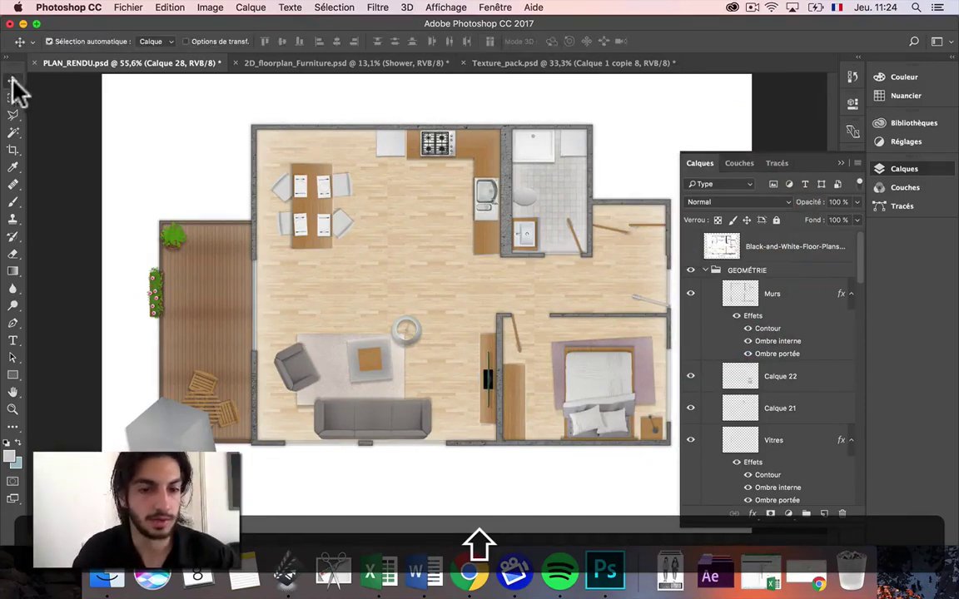
click(318, 353)
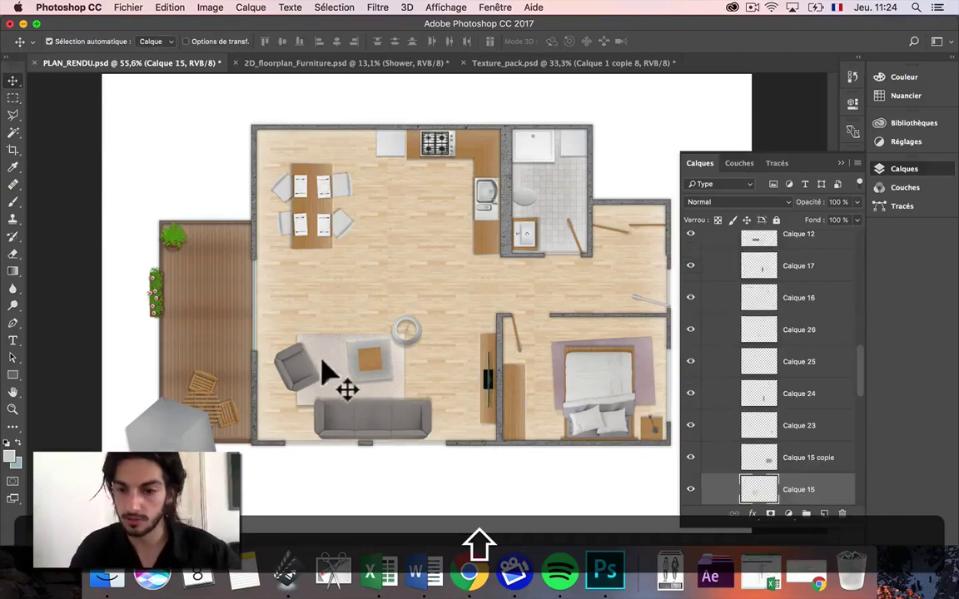
click(210, 8)
mouse_move(250, 43)
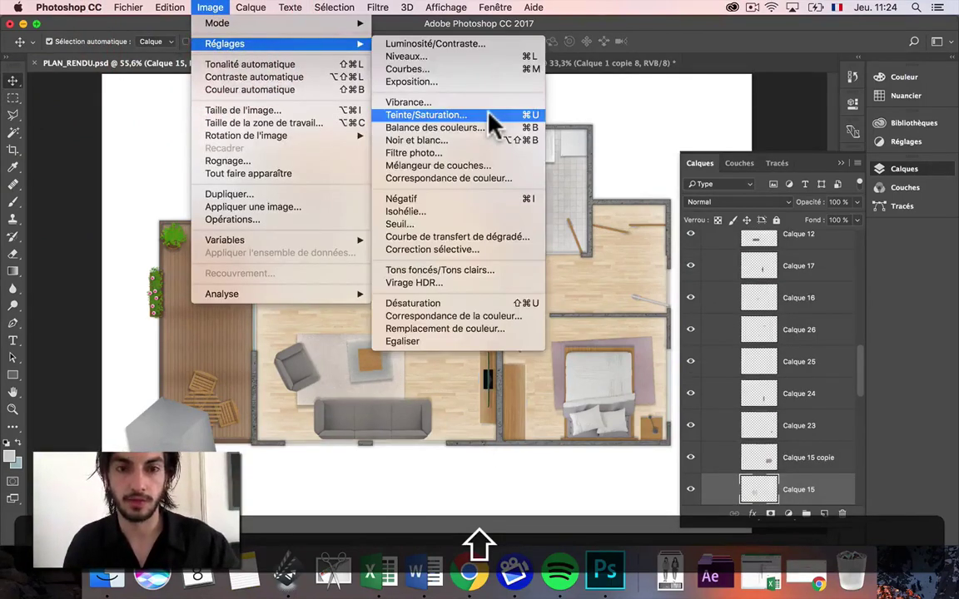
click(494, 123)
drag(739, 298, 776, 310)
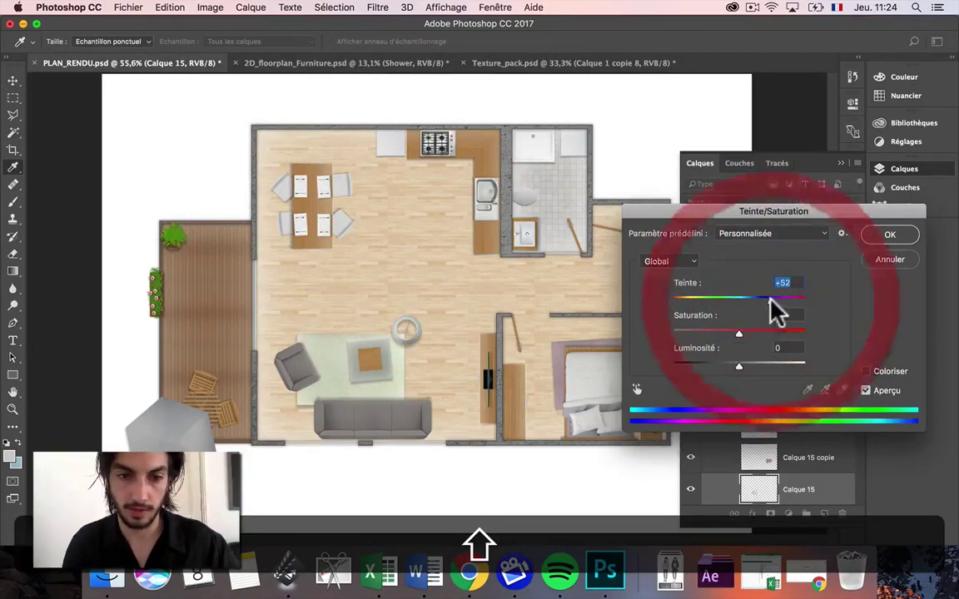
click(721, 364)
click(738, 364)
drag(737, 364, 727, 364)
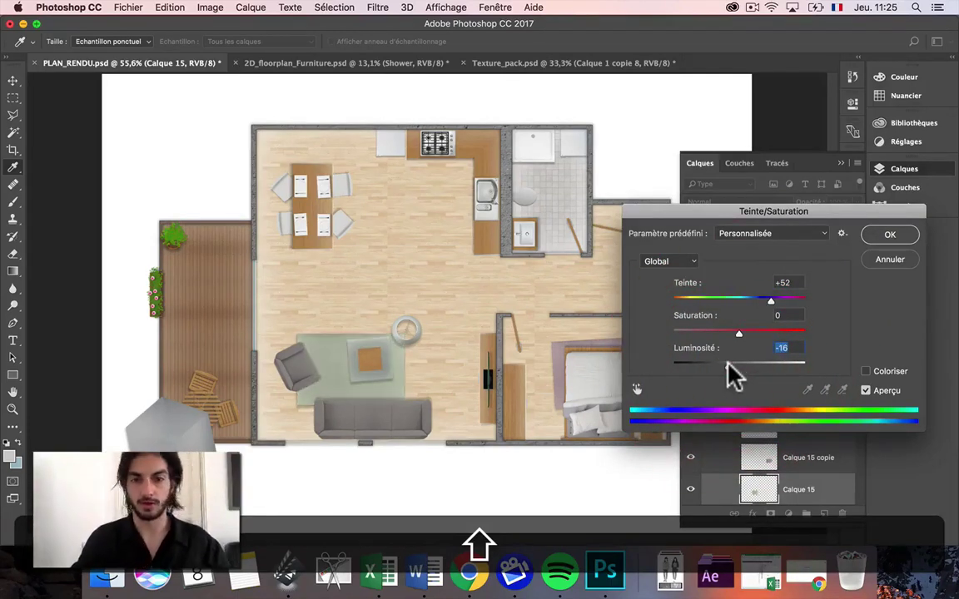
key(shift+Return)
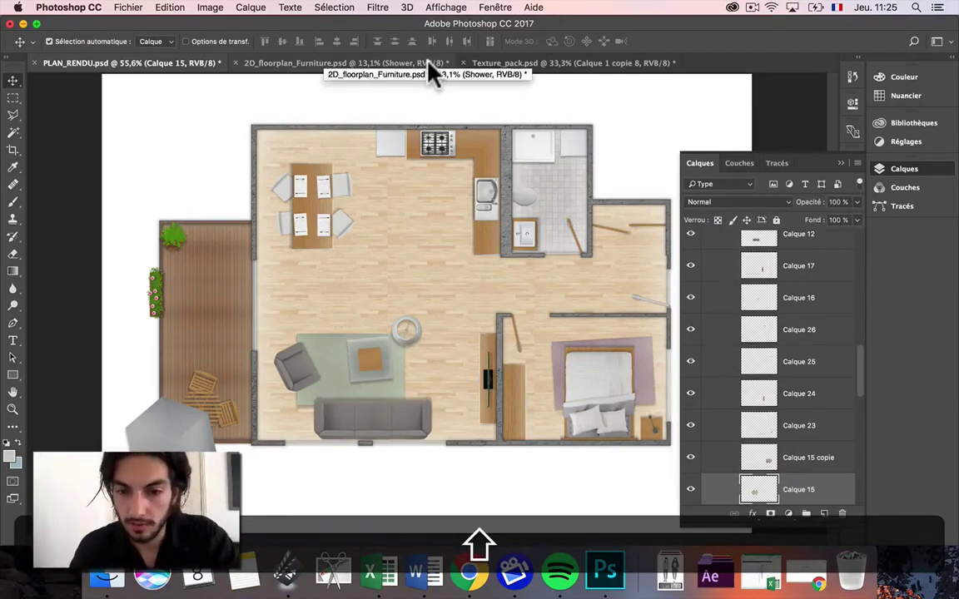
Copy the laptop (Computer) from 2D_floorplan_Furniture.psd
click(364, 63)
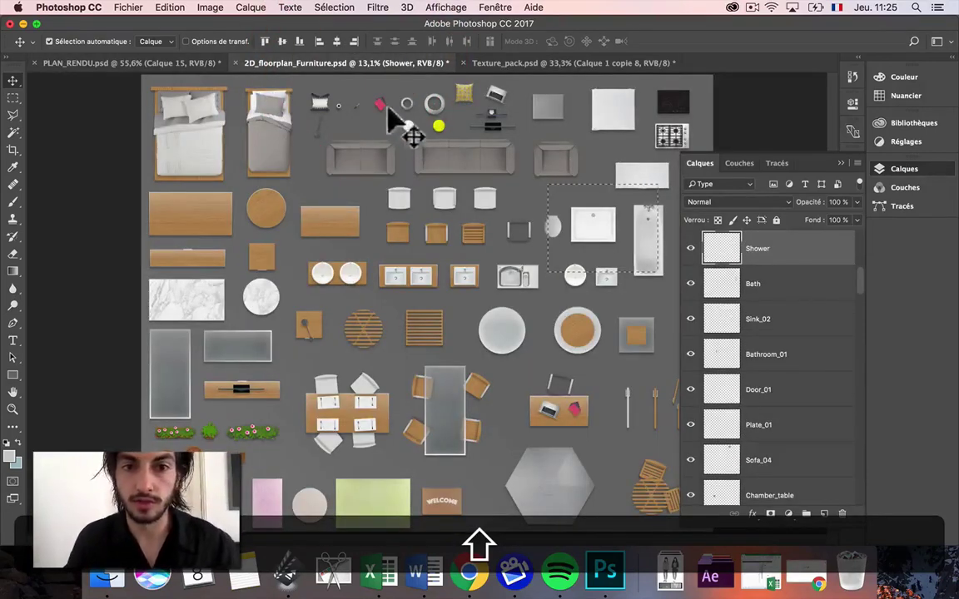
click(492, 121)
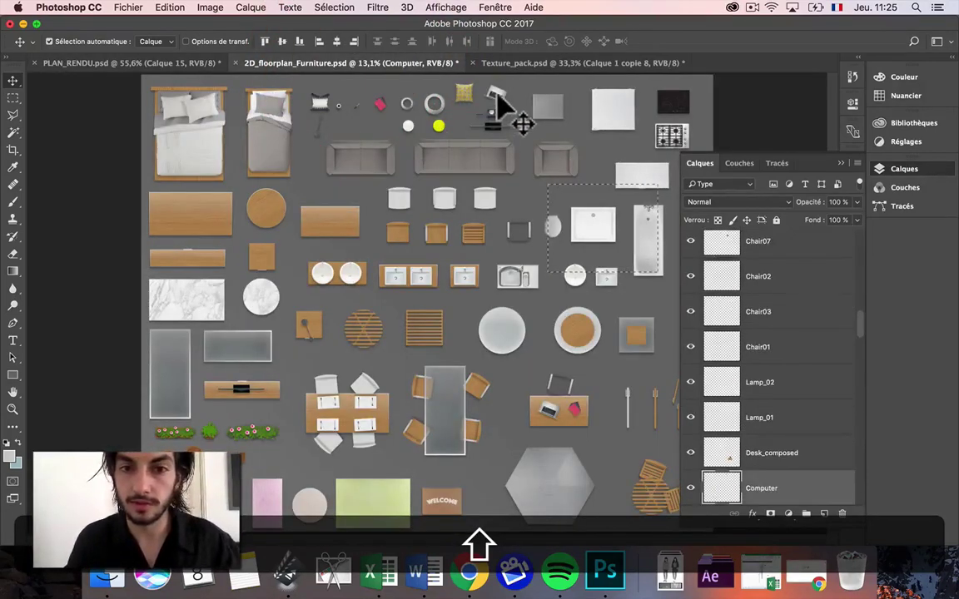
click(13, 98)
key(super+shift+t)
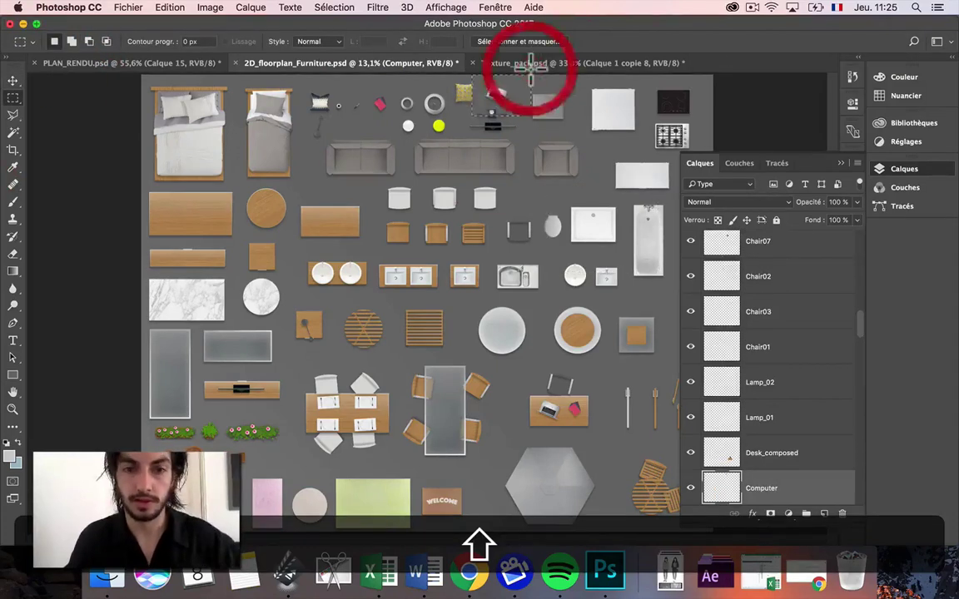
key(super+shift+c)
Paste the laptop into PLAN_RENDU.psd, shrink it to about 32% and position it at the bedroom desk
click(154, 62)
key(super+shift+v)
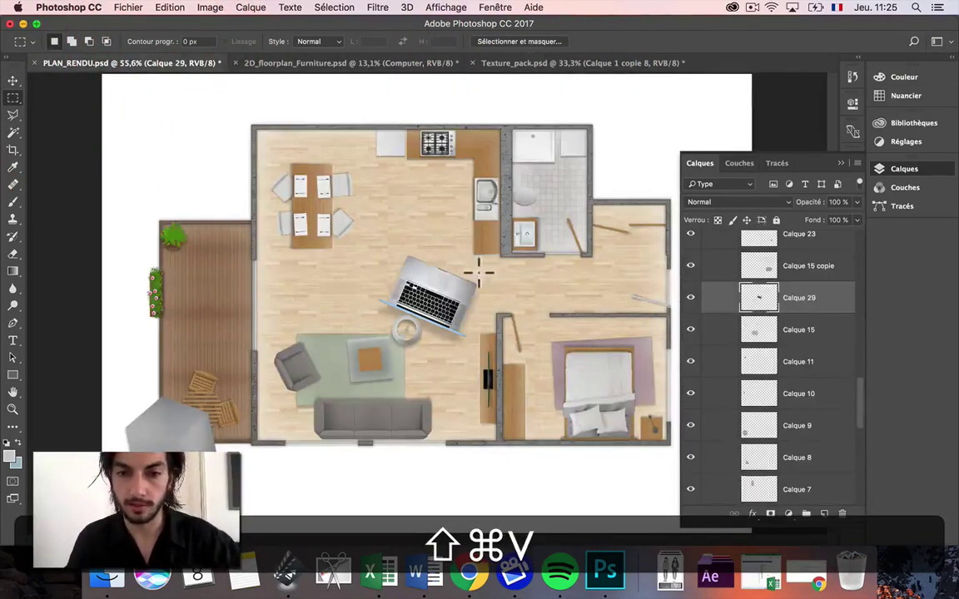
key(super+shift+t)
mouse_move(371, 257)
mouse_down()
mouse_move(458, 307)
mouse_move(474, 335)
mouse_move(531, 364)
mouse_move(531, 381)
mouse_up()
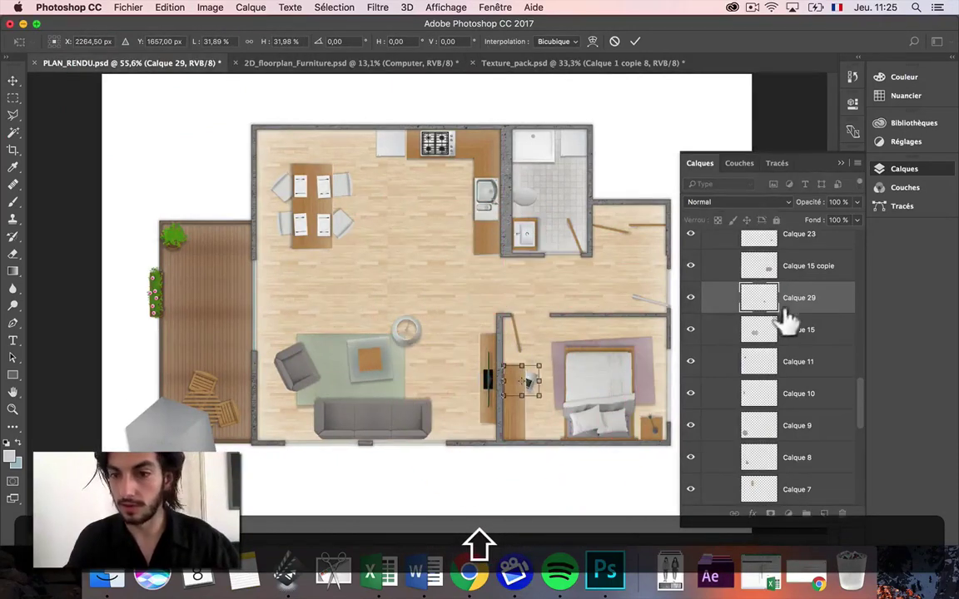
key(Return)
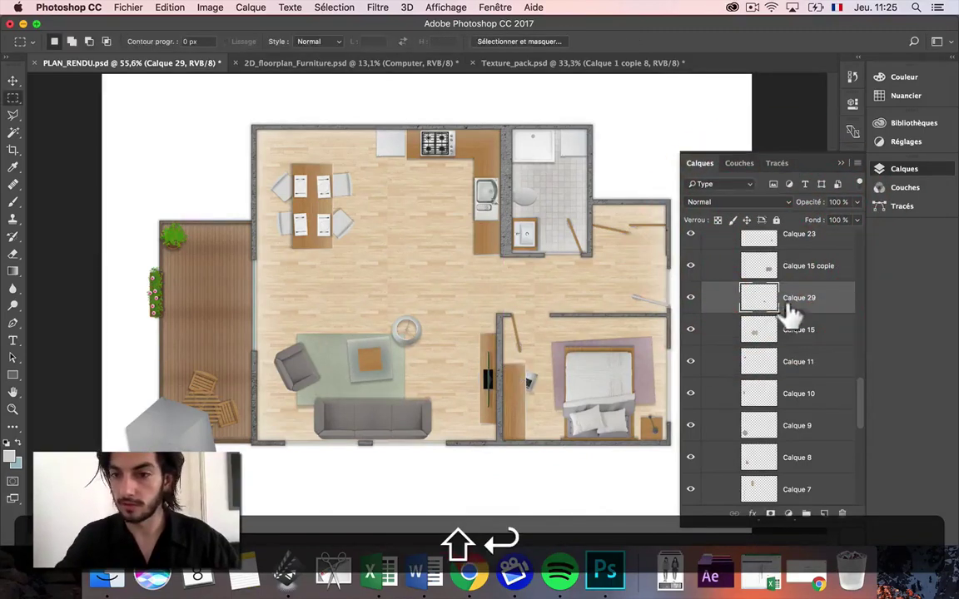
Move the laptop layer to the top of the OBJETS group, then rotate the laptop and place it squarely on the bedroom desk
scroll(797, 192, up, 3)
drag(800, 177, 796, 329)
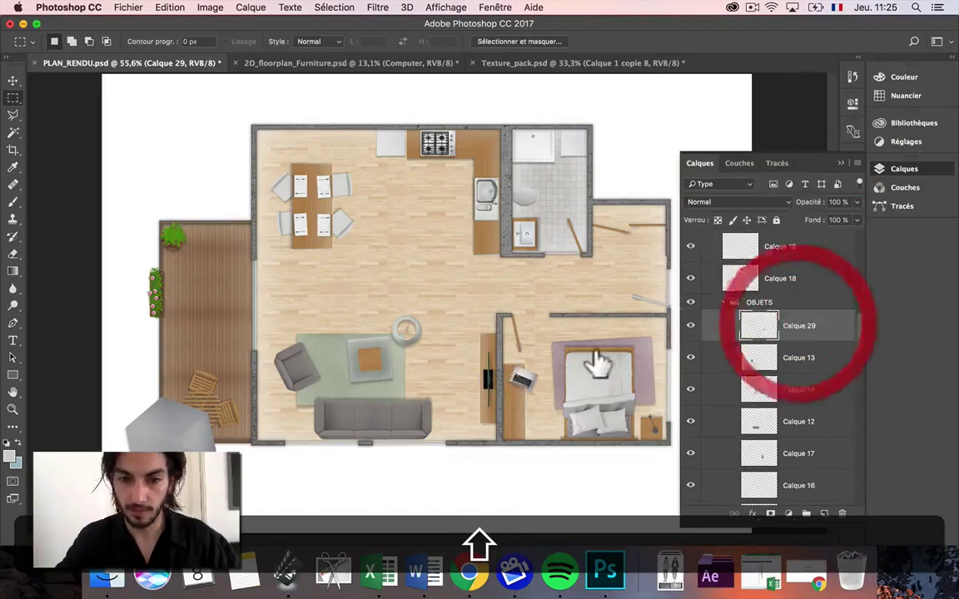
key(shift+super+t)
mouse_move(541, 393)
mouse_down()
mouse_move(525, 385)
mouse_move(543, 410)
mouse_move(541, 402)
mouse_up()
key(shift+Left)
key(Return)
key(m)
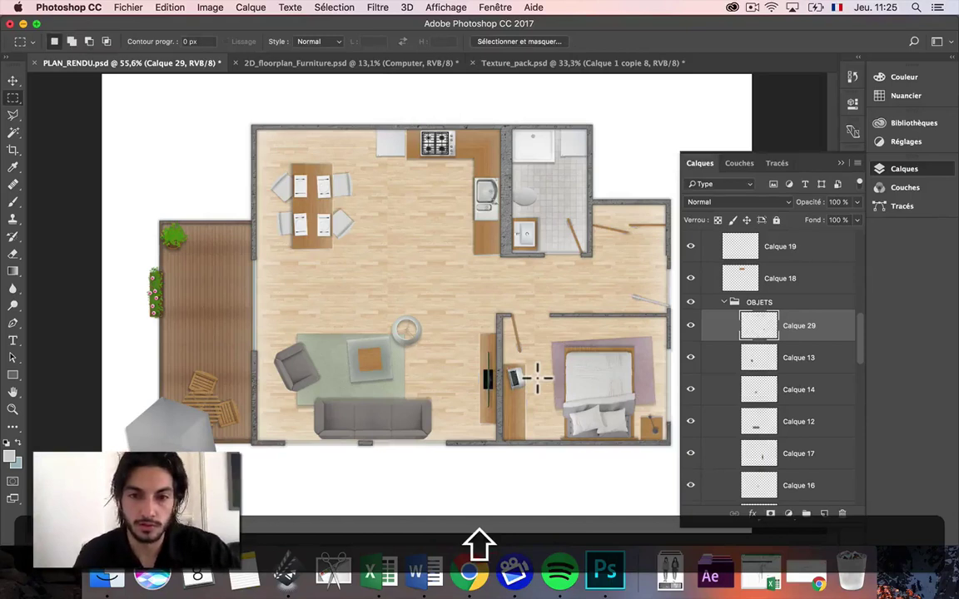
Copy the coffee cup (Coffee) from 2D_floorplan_Furniture.psd
click(302, 61)
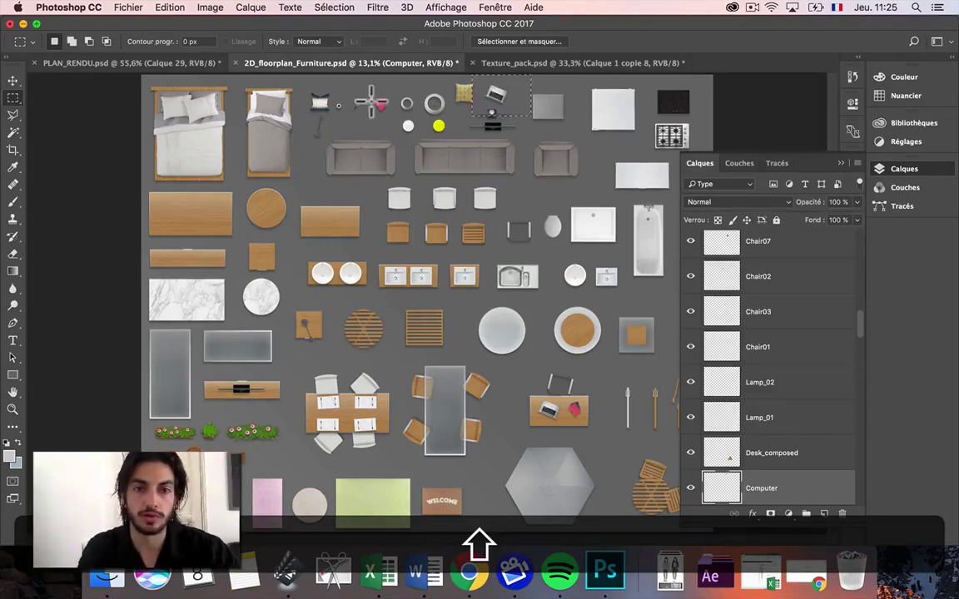
scroll(346, 121, up, 3)
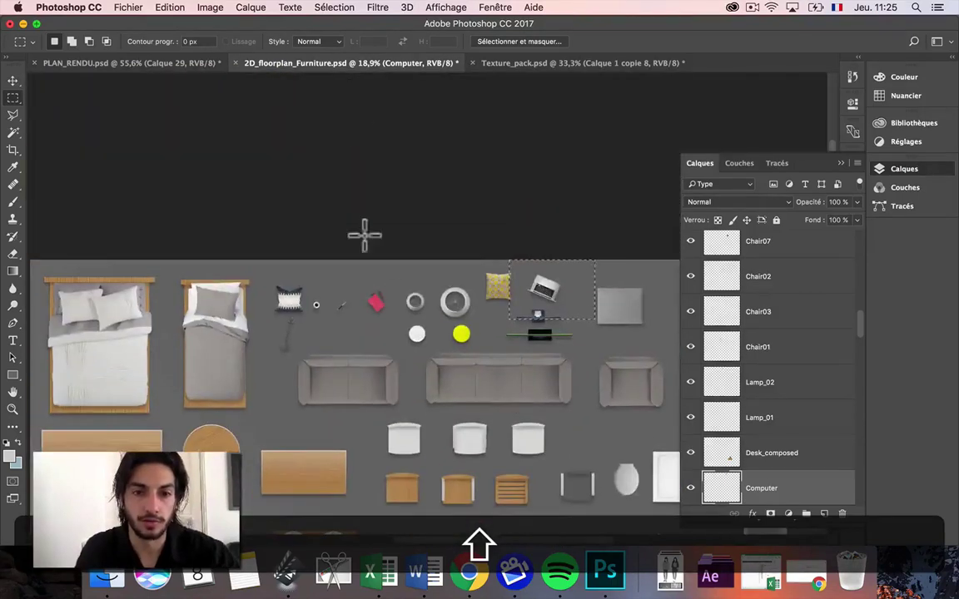
key(super+shift+d)
click(13, 81)
click(316, 305)
key(m)
drag(261, 254, 342, 333)
key(super+shift+c)
Paste the coffee cup into PLAN_RENDU.psd, shrink it and place it on the living-room coffee table
click(154, 64)
key(super+shift+v)
key(super+shift+t)
drag(447, 325, 424, 304)
key(Return)
scroll(423, 305, up, 2)
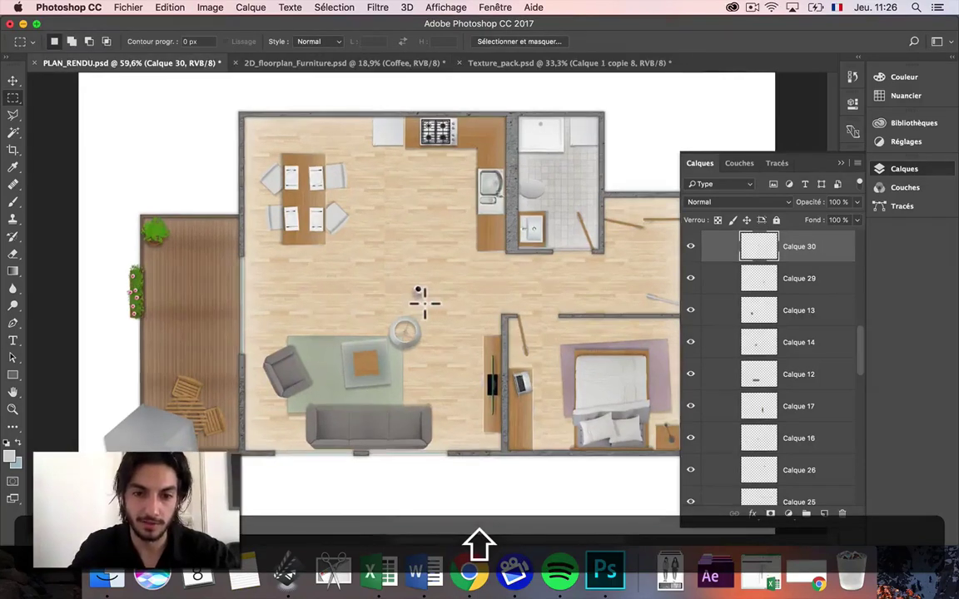
key(super+shift+t)
drag(415, 291, 362, 352)
drag(416, 291, 353, 385)
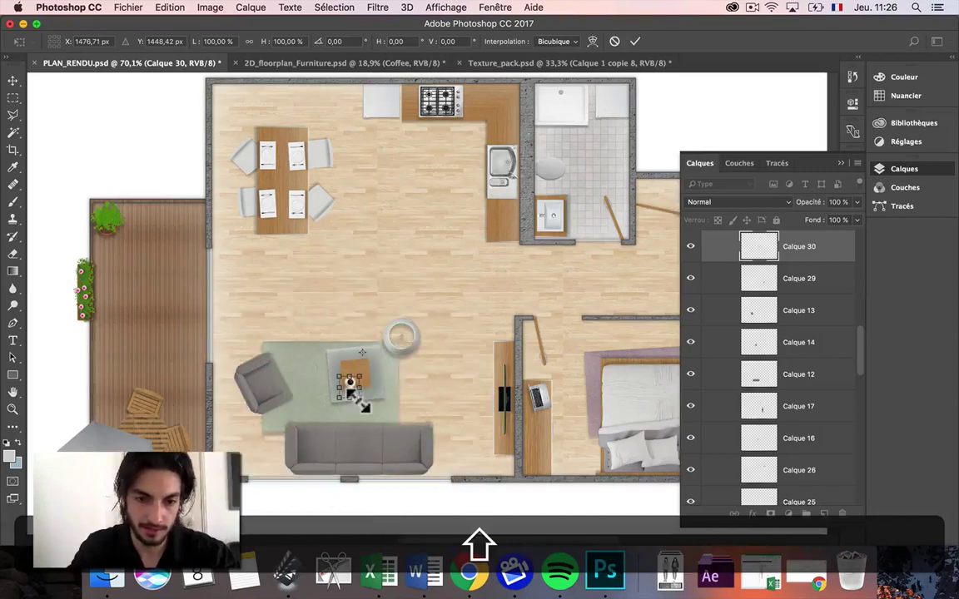
double_click(358, 398)
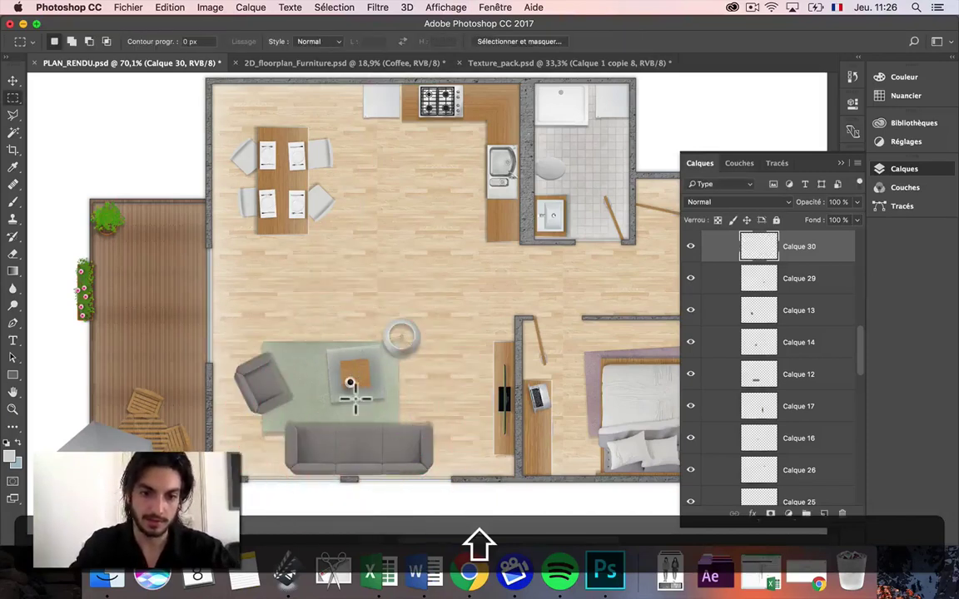
scroll(419, 295, down, 3)
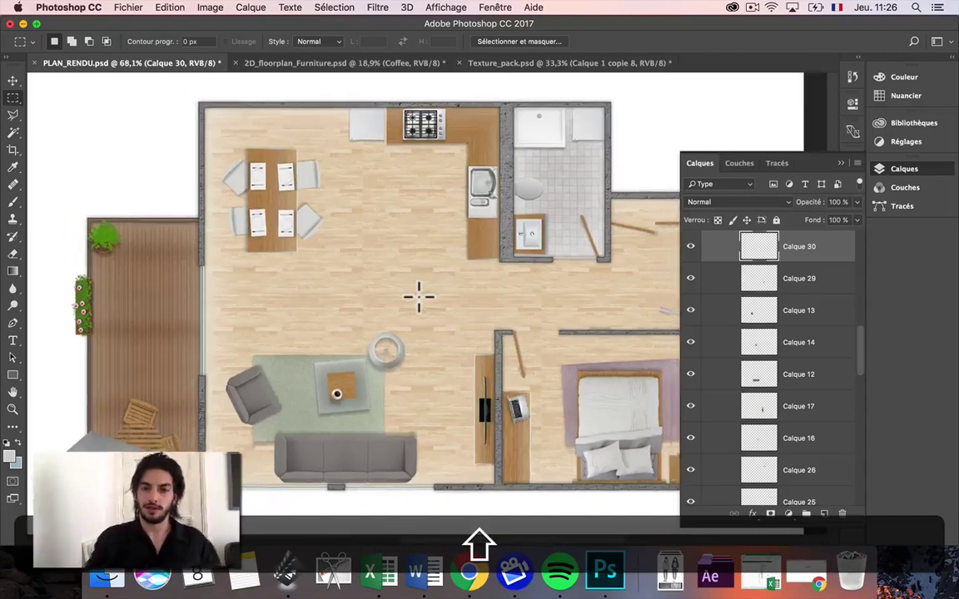
Collapse the GEOMÉTRIE and TEXTURES layer groups
scroll(783, 337, up, 5)
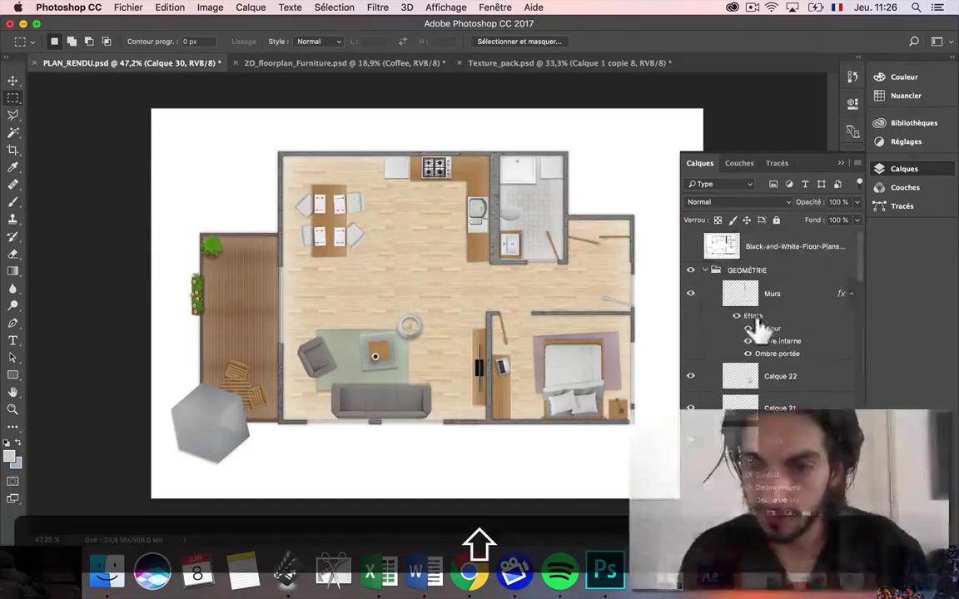
click(708, 271)
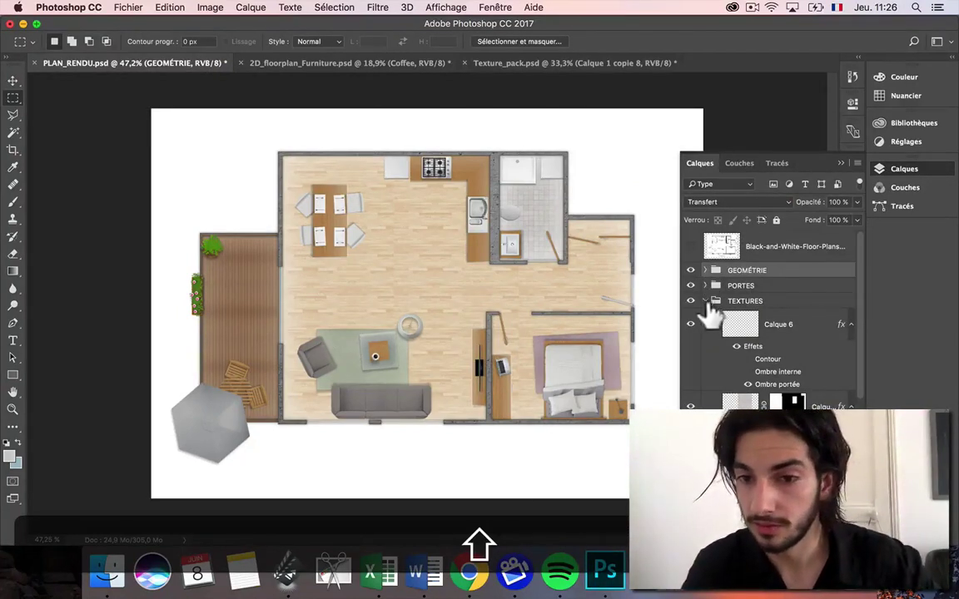
click(709, 305)
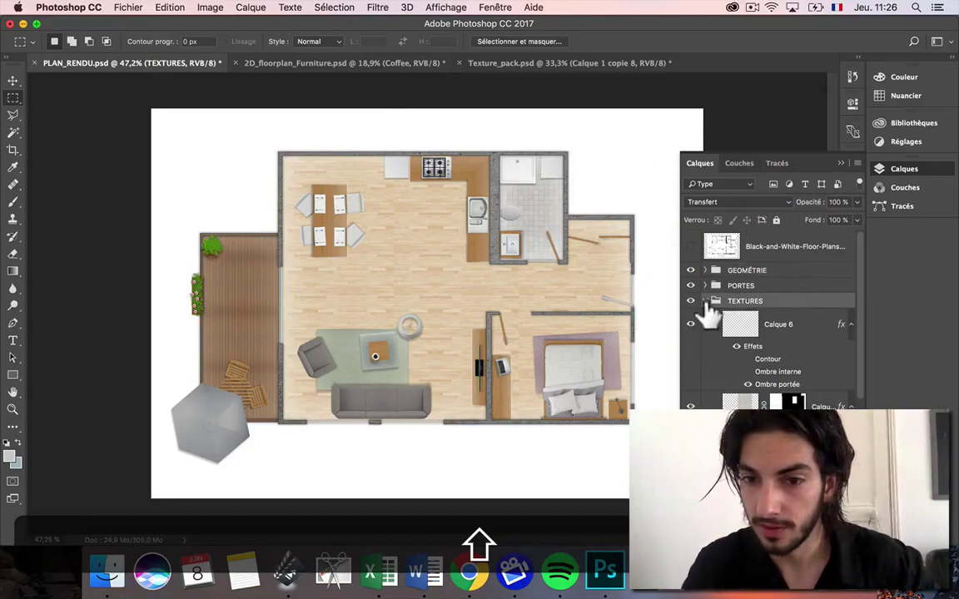
click(706, 302)
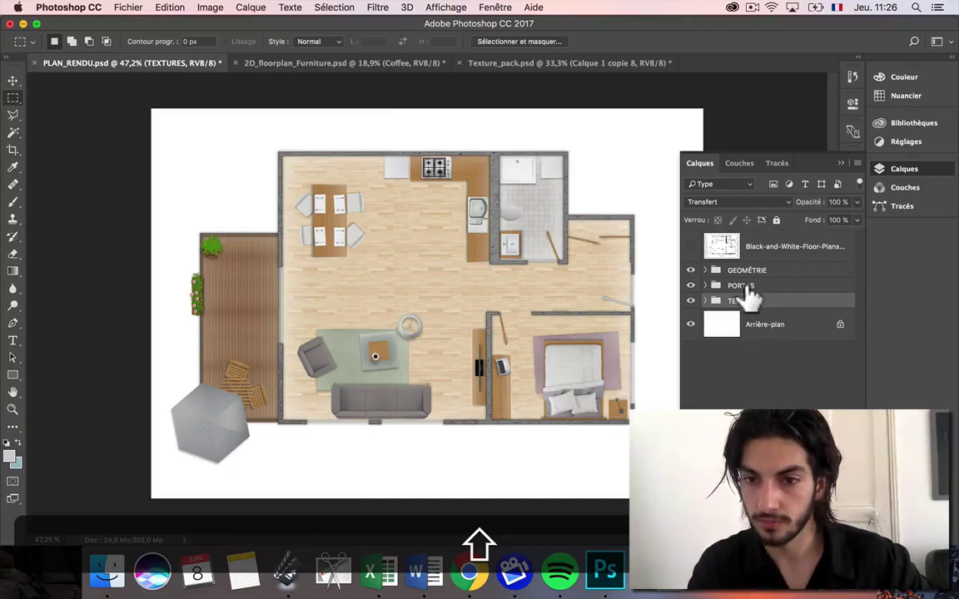
Move the OBJETS group out of GEOMÉTRIE and place it, collapsed, between the GEOMÉTRIE and PORTES groups
click(705, 286)
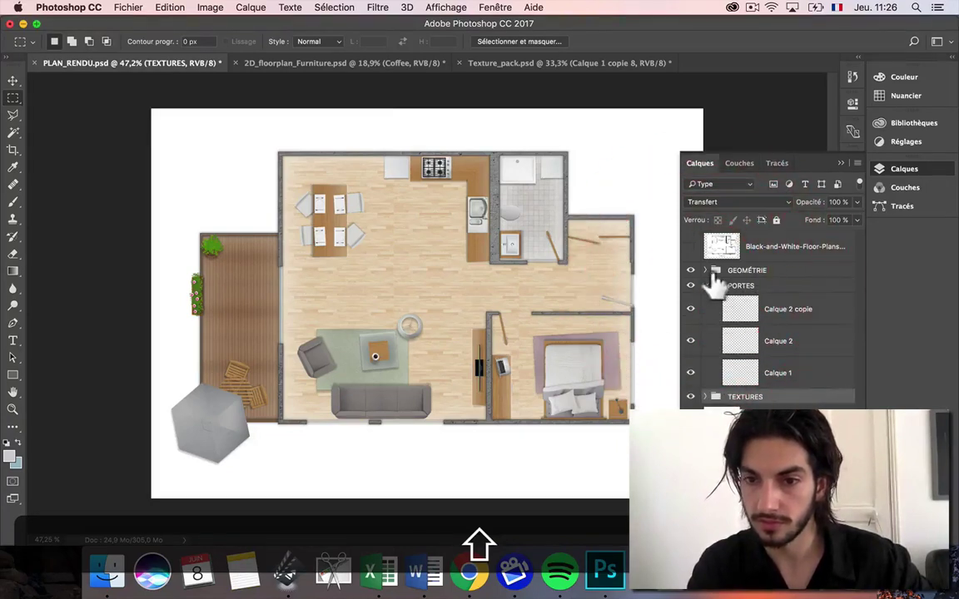
click(706, 271)
scroll(716, 358, down, 5)
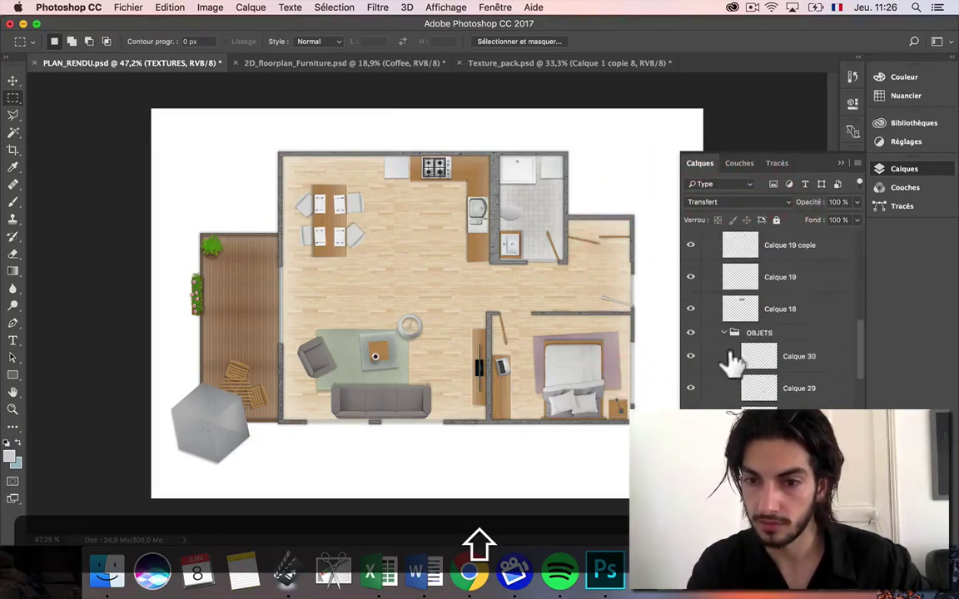
scroll(730, 363, up, 3)
drag(762, 313, 764, 243)
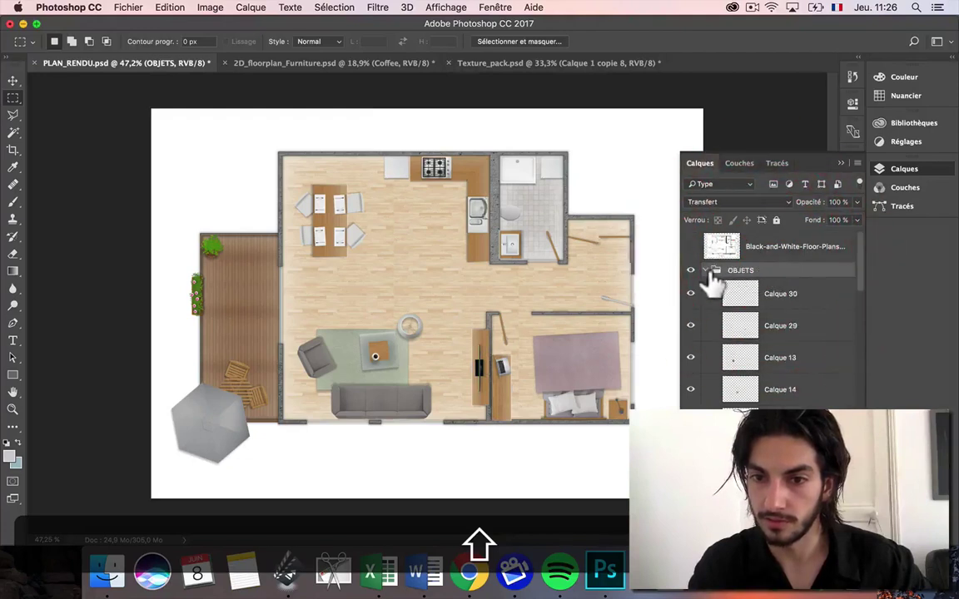
click(706, 270)
click(706, 286)
mouse_move(739, 284)
mouse_down()
mouse_move(736, 269)
mouse_move(737, 293)
mouse_up()
key(shift+super+z)
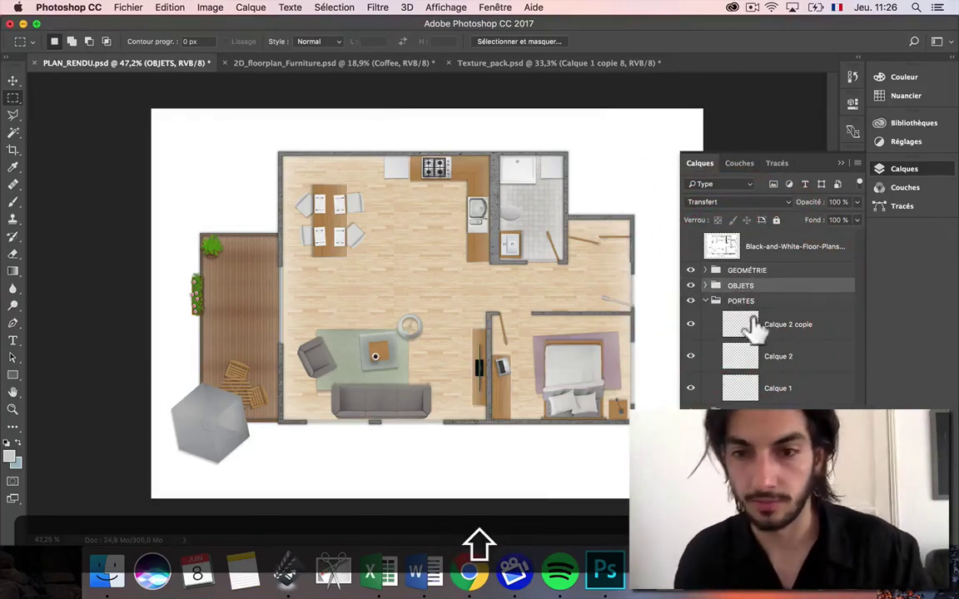
Create a new layer above the PORTES group, outside it, and name it OMBRES
click(740, 303)
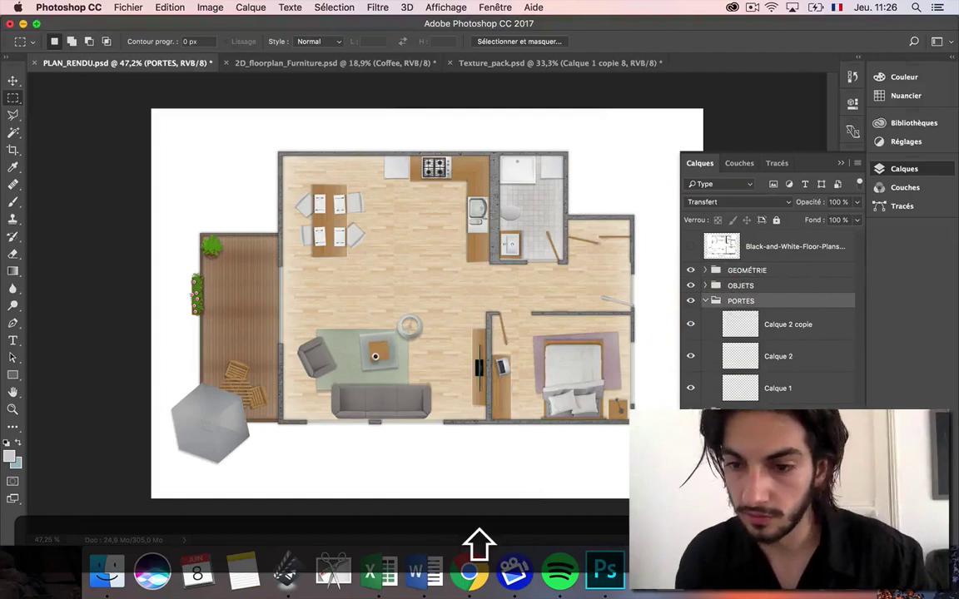
key(super+shift+alt+n)
drag(734, 323, 728, 293)
double_click(763, 311)
text(OMBRES)
key(Return)
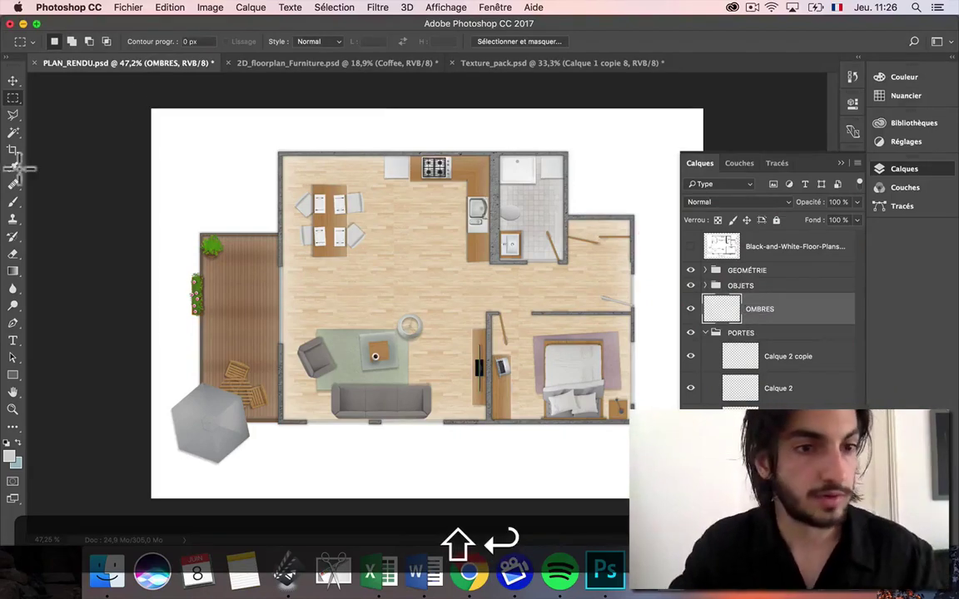
Set up a soft round brush at 92 px with 0% hardness and reset the painting colours to default black and white
click(13, 202)
click(56, 40)
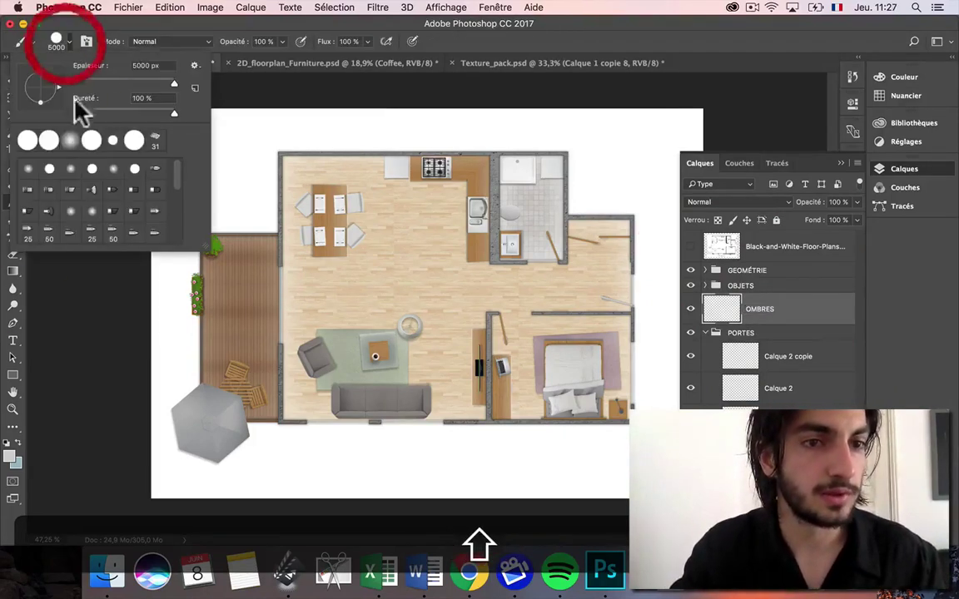
click(70, 139)
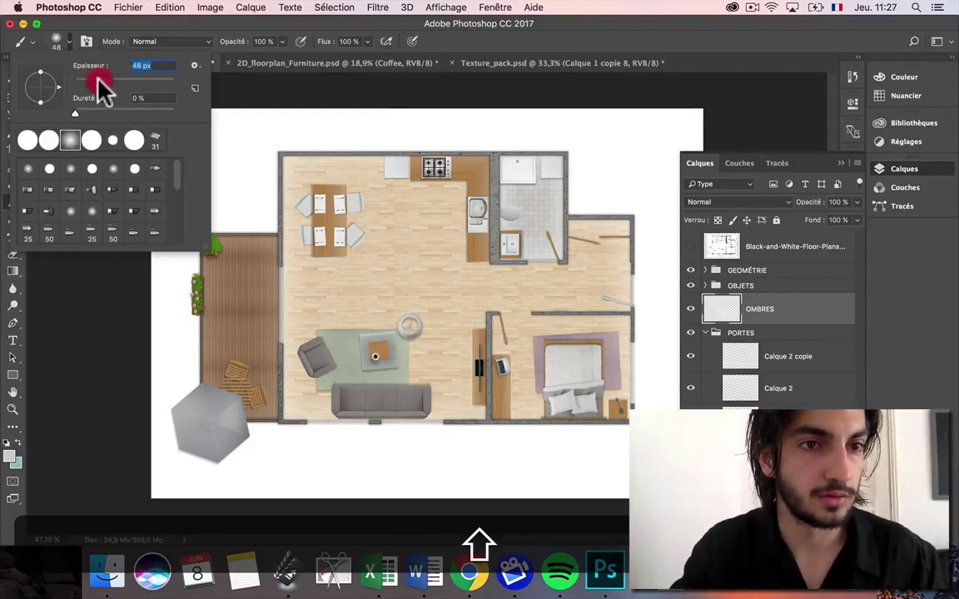
click(287, 171)
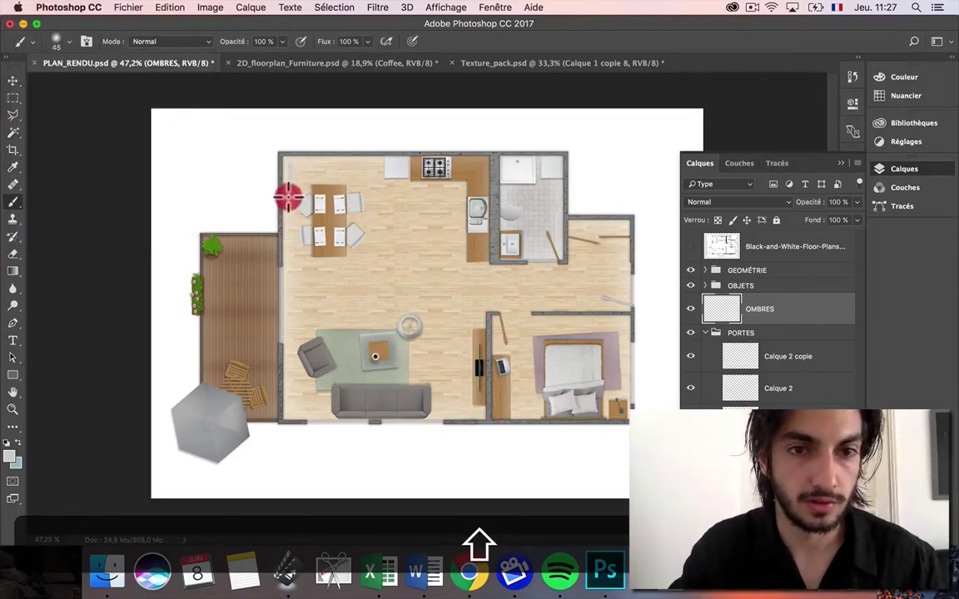
key(shift+super+z)
click(57, 40)
drag(107, 84, 119, 84)
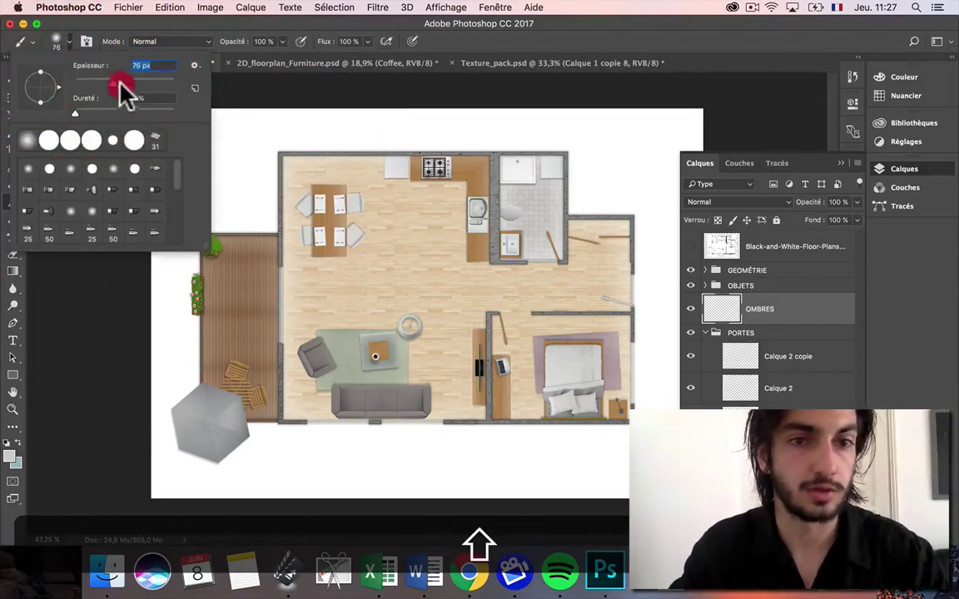
click(5, 445)
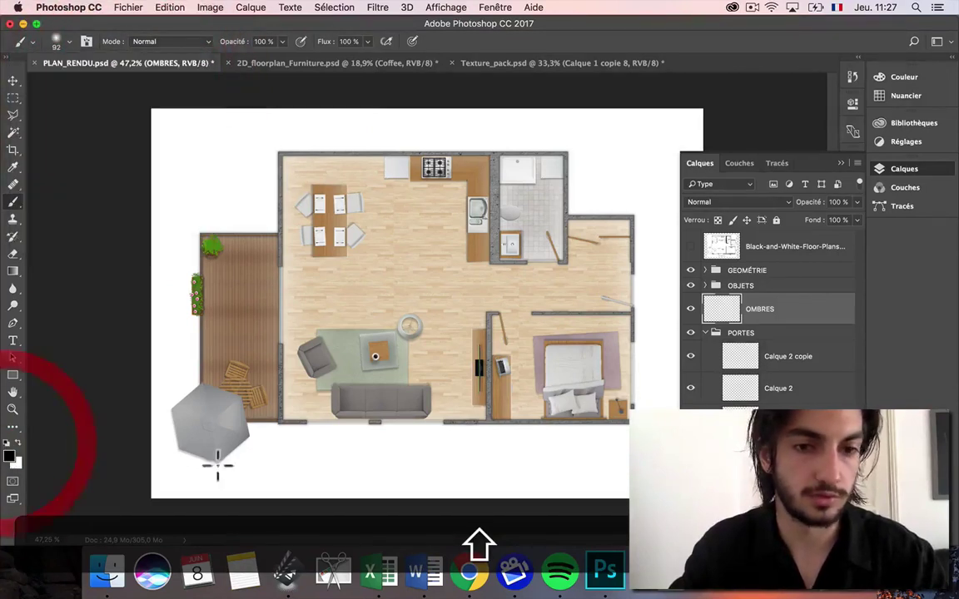
Enlarge the brush to 163 px and lower its opacity to 8%
click(66, 43)
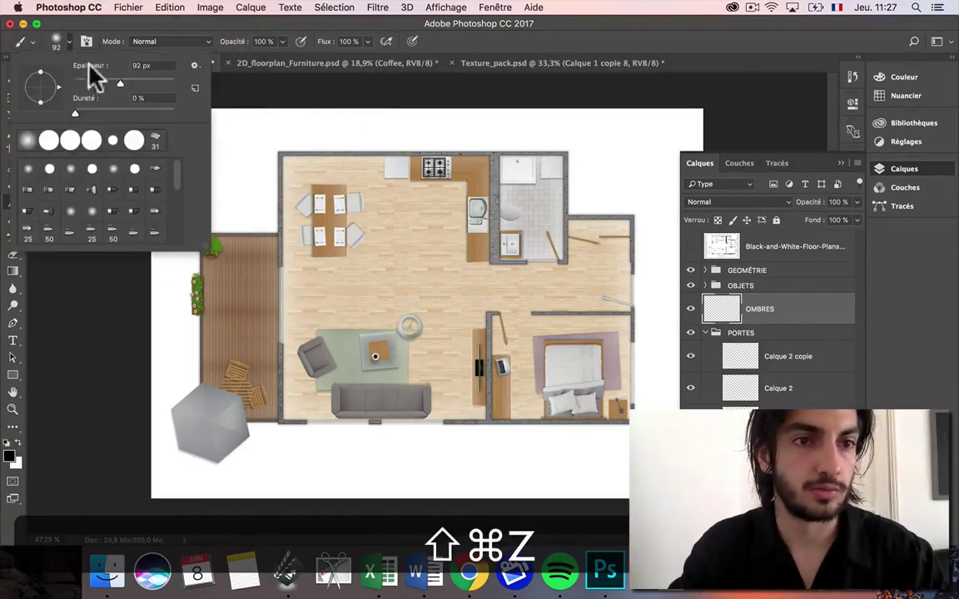
drag(129, 83, 131, 83)
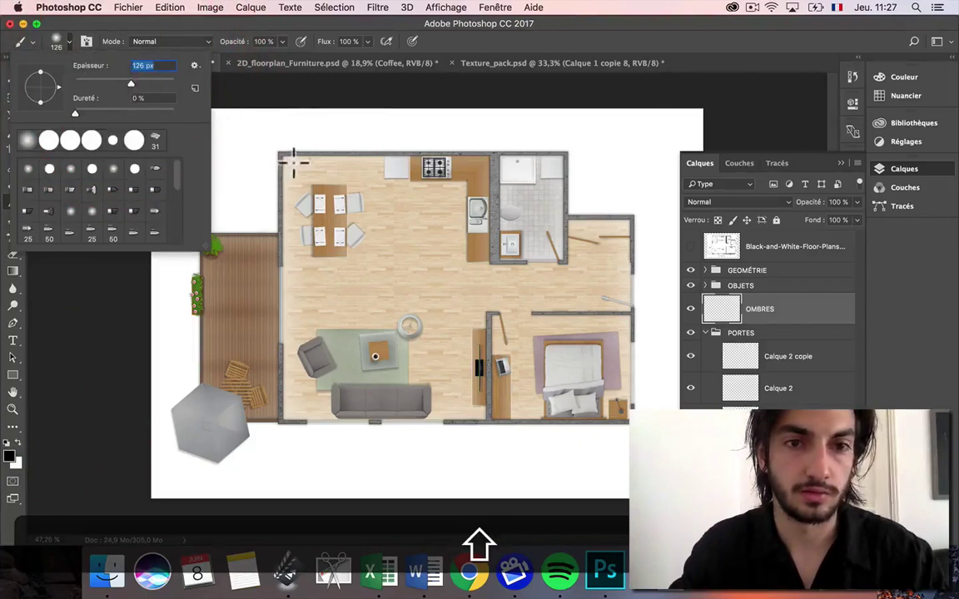
click(332, 156)
key(shift+super+z)
click(63, 38)
click(138, 65)
click(282, 41)
drag(236, 57, 224, 57)
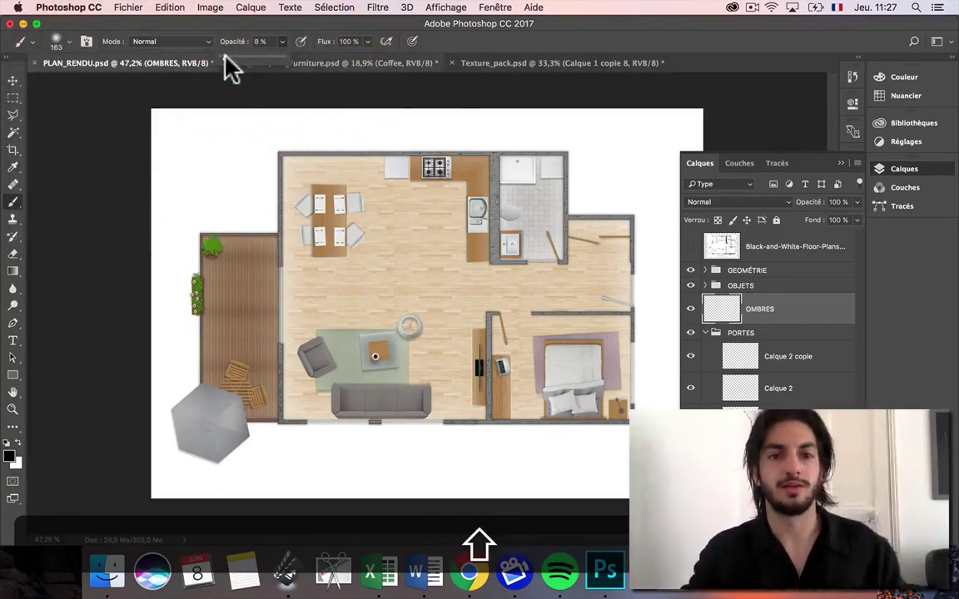
Paint soft black shadows on the OMBRES layer along the edges of the kitchen fridge and counters
click(384, 163)
click(385, 179)
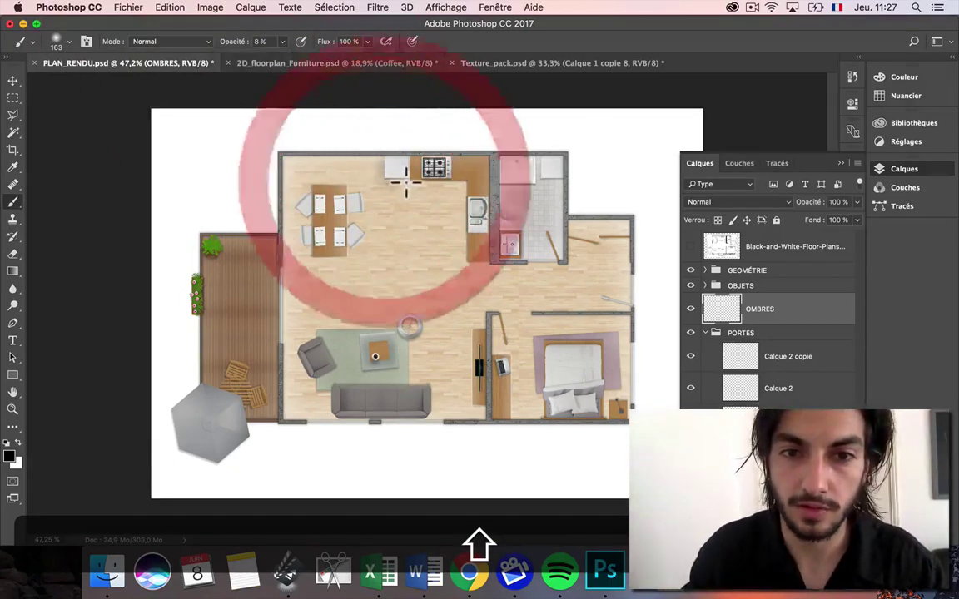
click(449, 185)
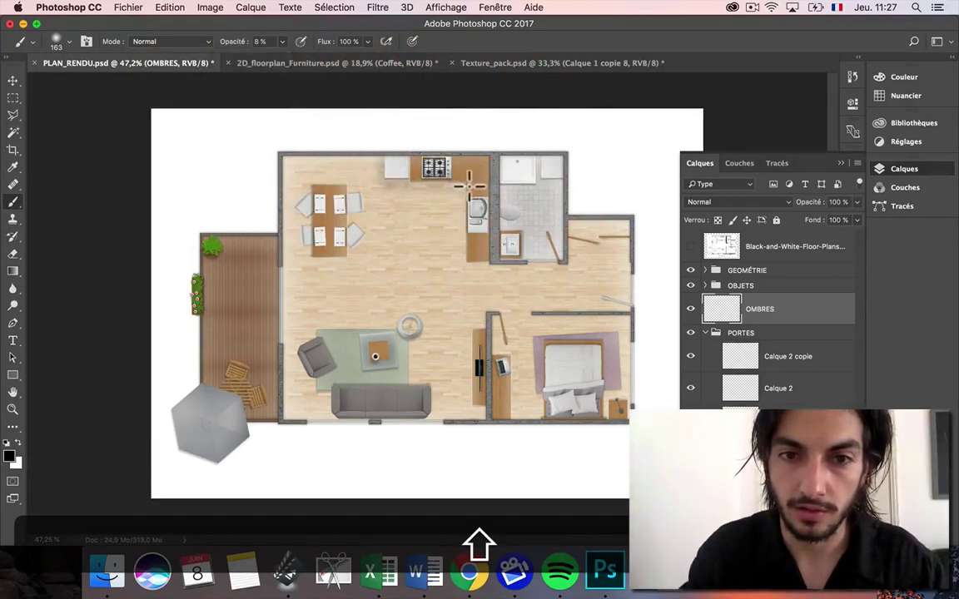
click(437, 236)
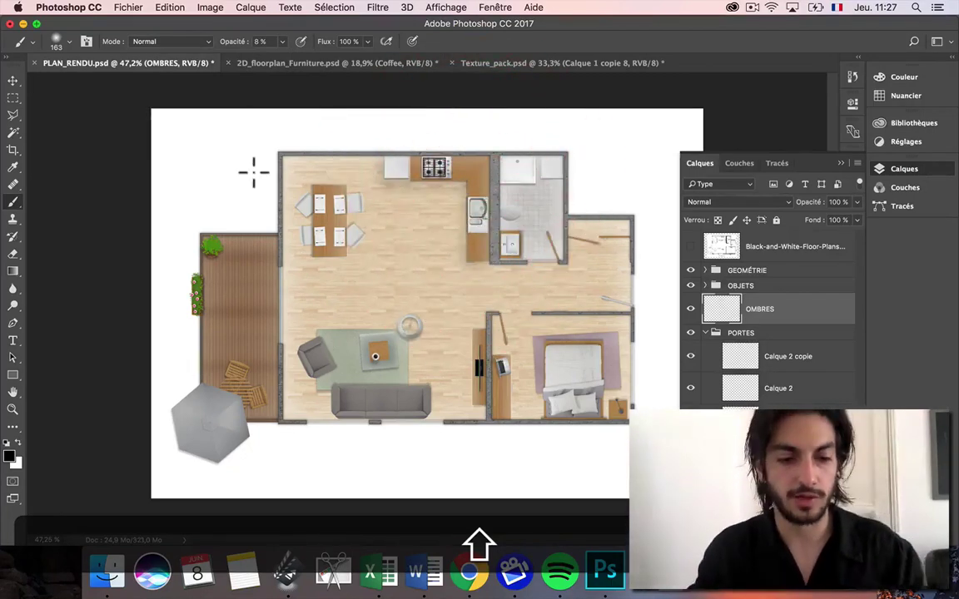
click(190, 135)
click(268, 133)
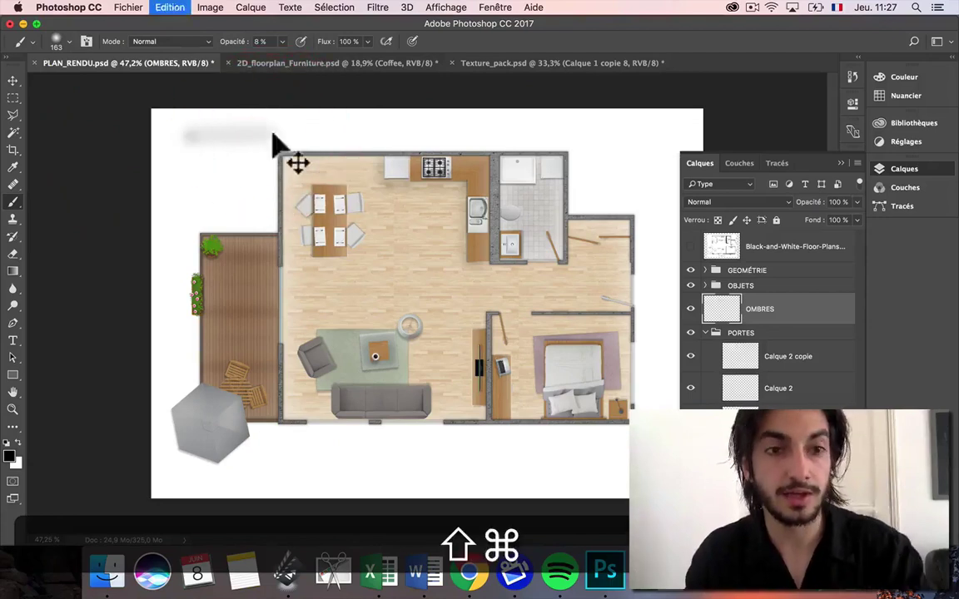
key(alt+shift+super+z)
Paint soft black shadows on the OMBRES layer along the terrace edges, plants, parasol and wooden chairs
shift+click(274, 237)
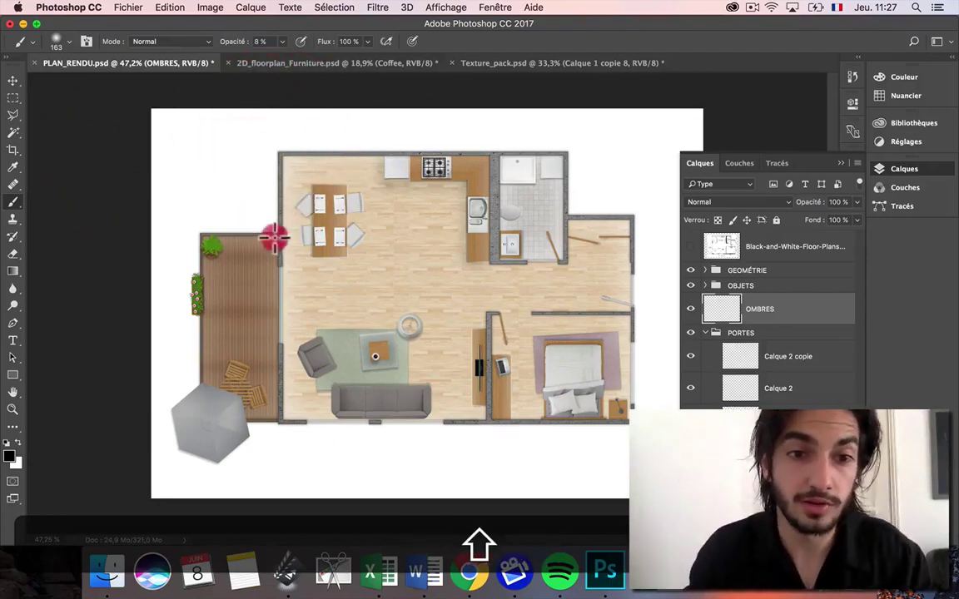
shift+click(213, 219)
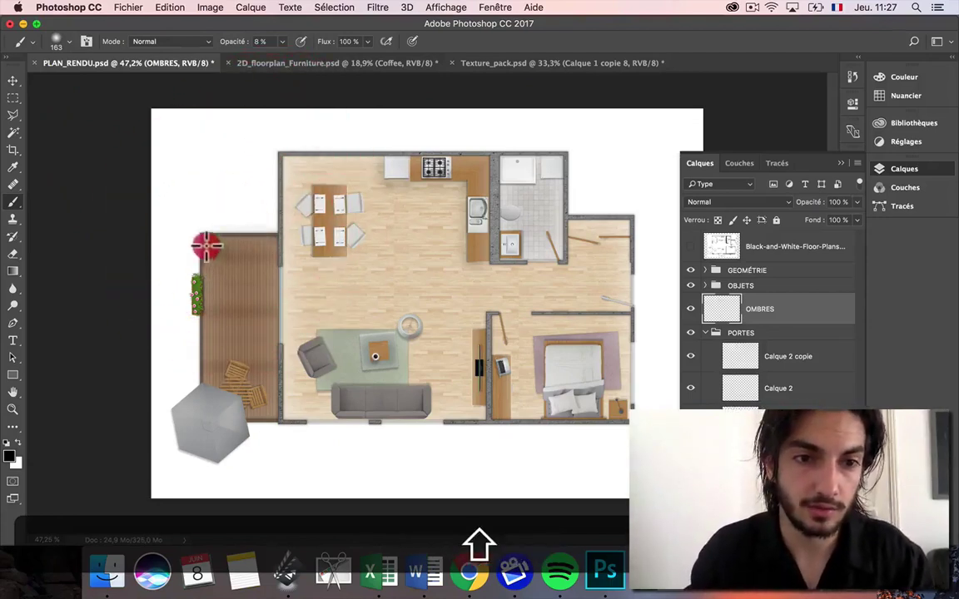
shift+click(206, 265)
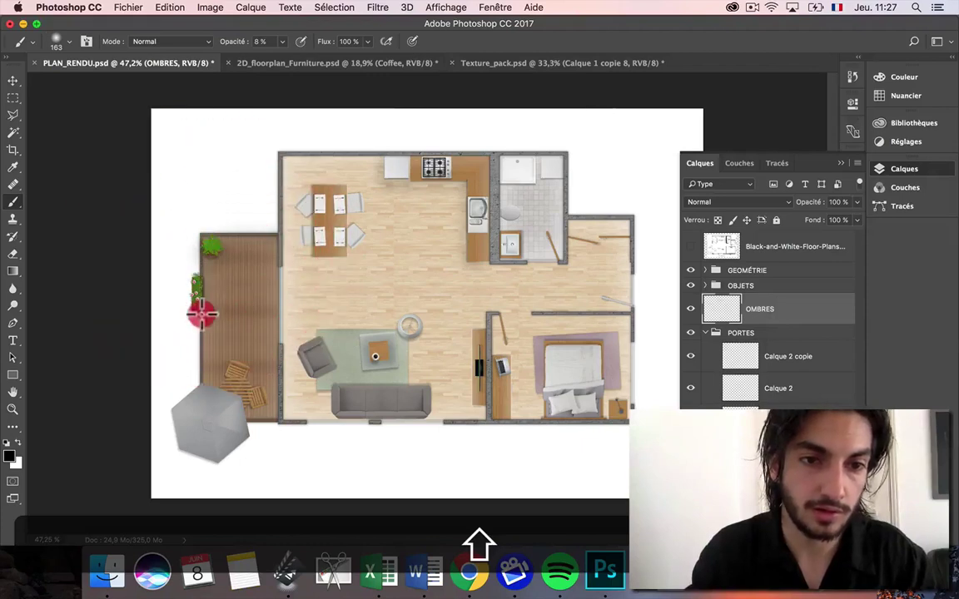
shift+click(216, 388)
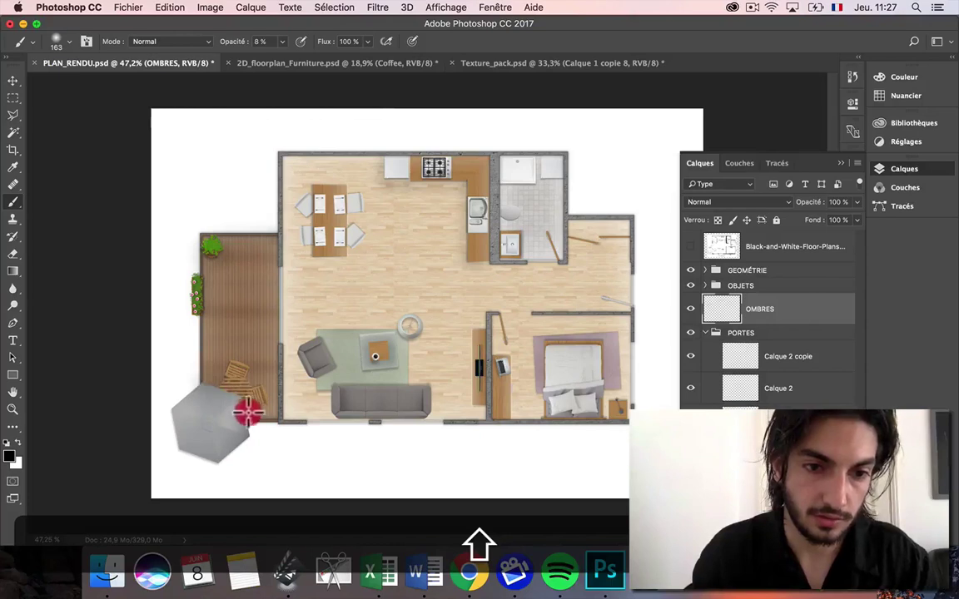
shift+click(244, 400)
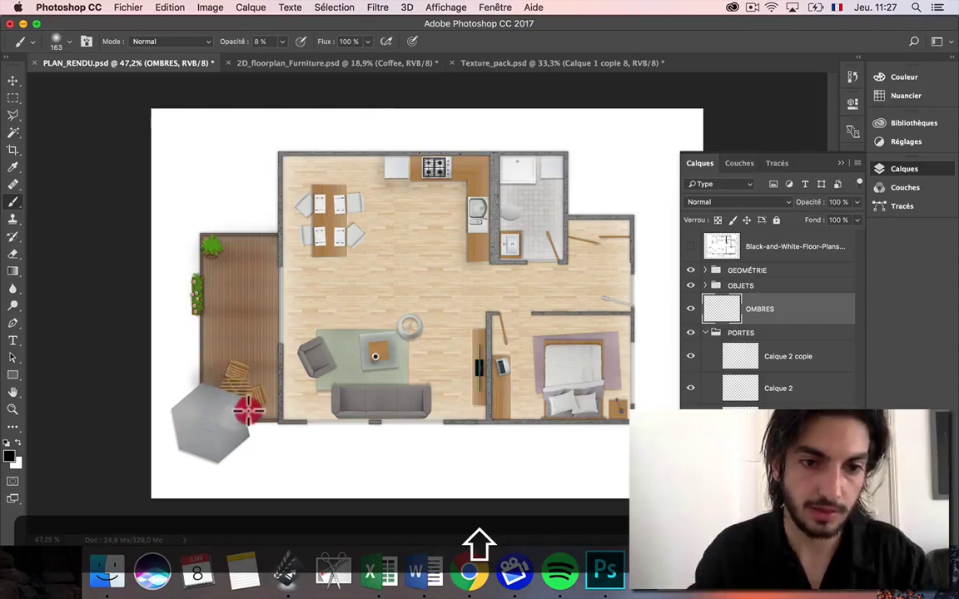
Paint soft shadows around the living room's armchair, coffee table, round side table and sofa
shift+click(311, 375)
shift+click(332, 358)
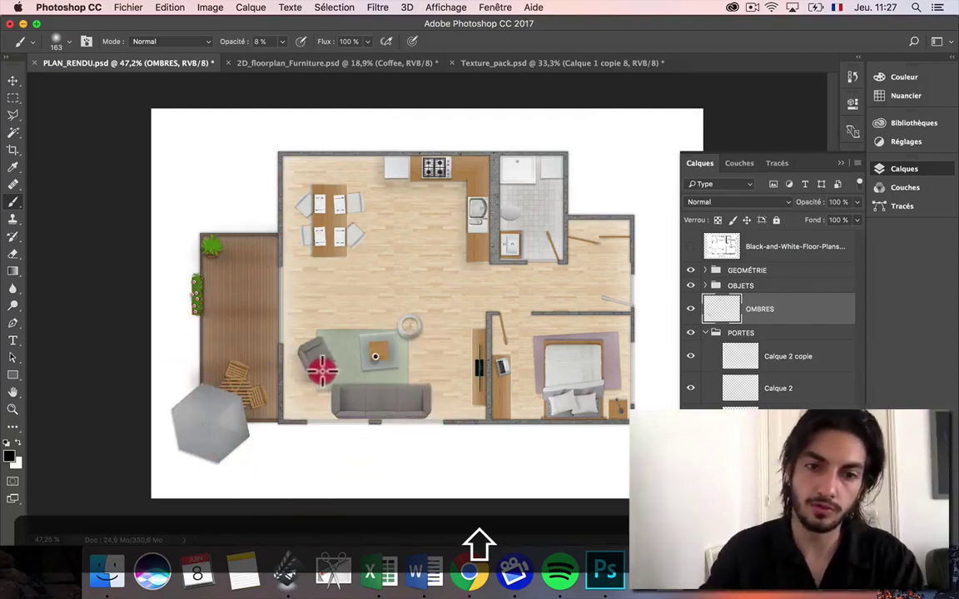
shift+click(368, 342)
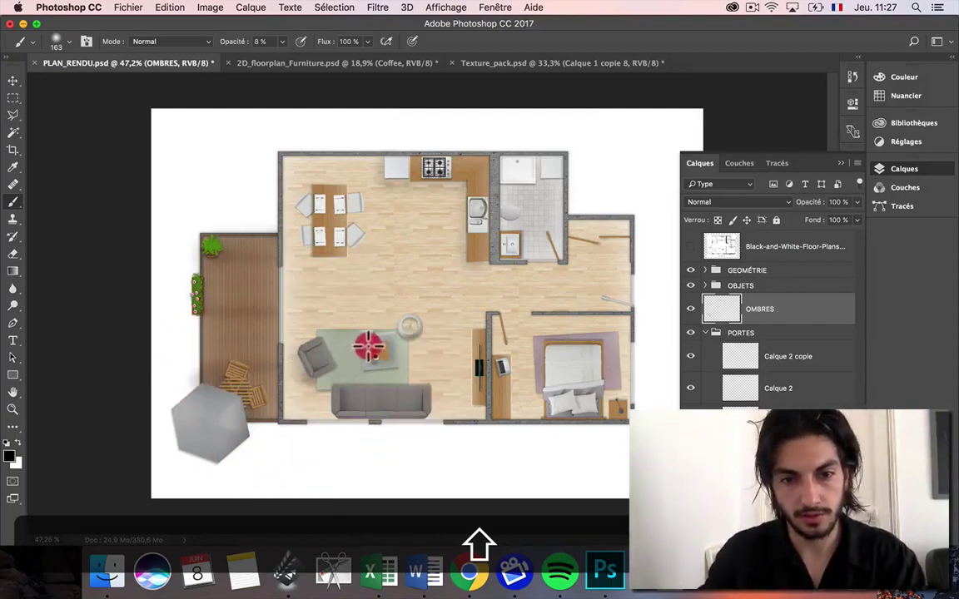
shift+click(409, 337)
shift+click(429, 410)
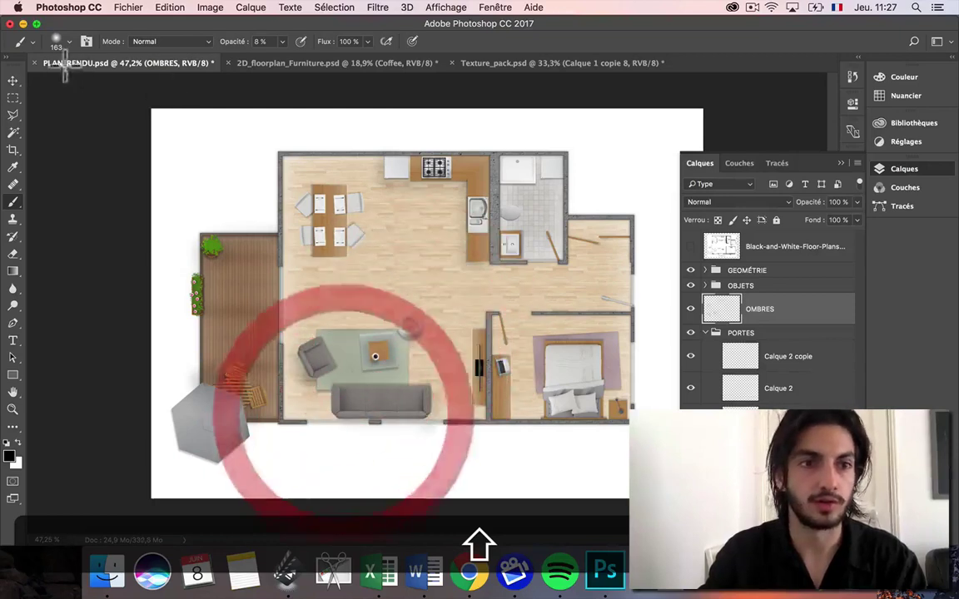
Enlarge the brush to 201 px and paint soft shadows around the dining table, kitchen counters, bathroom fixtures and entrance walls
click(55, 41)
drag(142, 84, 150, 84)
click(343, 220)
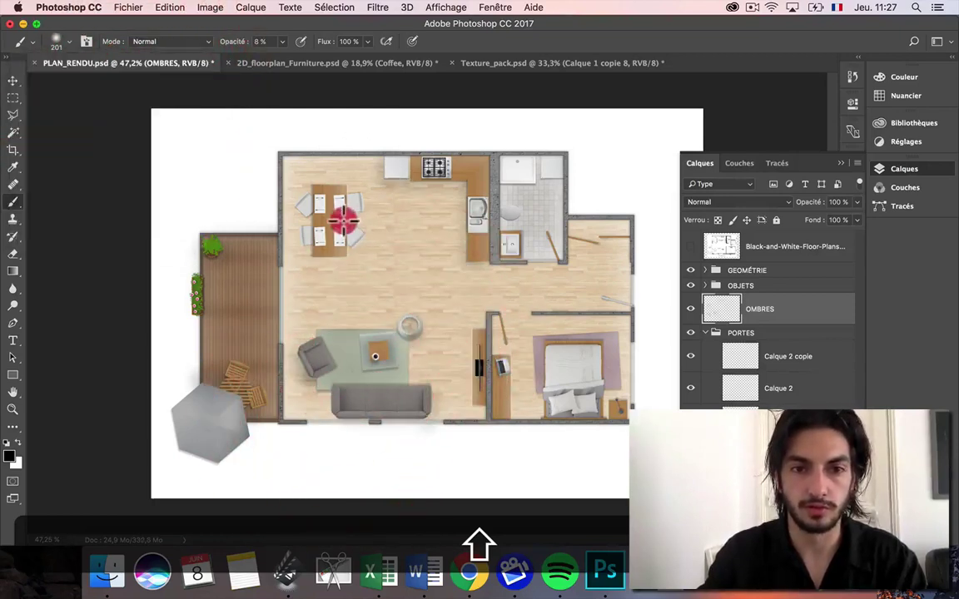
mouse_move(352, 204)
mouse_down()
mouse_move(317, 200)
mouse_move(317, 238)
mouse_move(340, 210)
mouse_move(316, 200)
mouse_move(309, 215)
mouse_move(326, 234)
mouse_move(343, 191)
mouse_move(312, 200)
mouse_move(392, 191)
mouse_up()
mouse_move(472, 190)
mouse_down()
mouse_move(464, 248)
mouse_move(488, 261)
mouse_move(508, 232)
mouse_up()
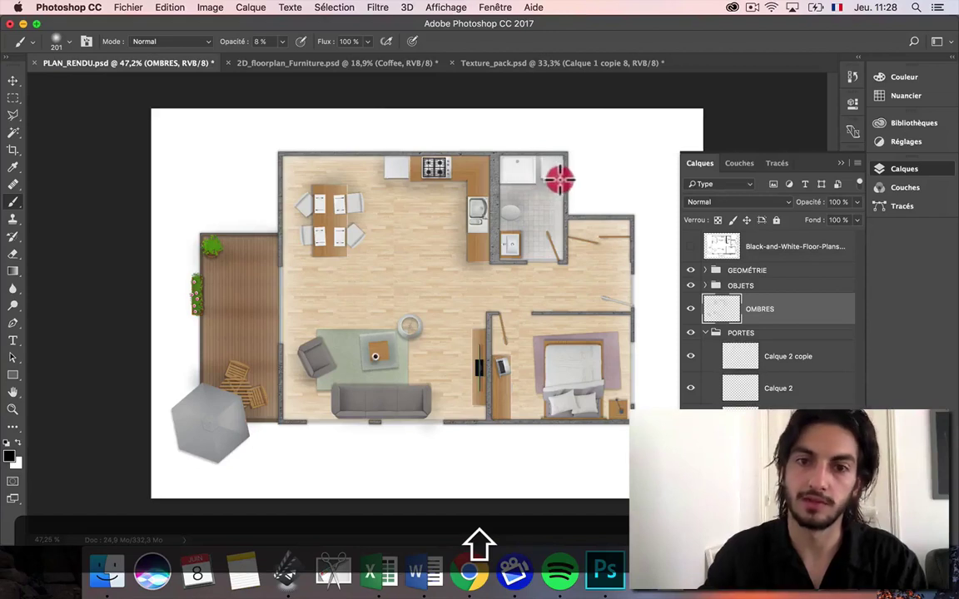
mouse_move(556, 209)
mouse_down()
mouse_move(555, 253)
mouse_move(622, 238)
mouse_move(579, 231)
mouse_move(617, 225)
mouse_move(571, 229)
mouse_move(616, 235)
mouse_up()
Paint soft shadows around the bedroom's desk, bed and bedside table, plus the living room sofa and TV unit
mouse_move(537, 393)
mouse_down()
mouse_move(597, 372)
mouse_move(602, 406)
mouse_move(610, 371)
mouse_move(611, 381)
mouse_move(595, 345)
mouse_move(546, 344)
mouse_move(532, 408)
mouse_move(512, 413)
mouse_move(514, 372)
mouse_up()
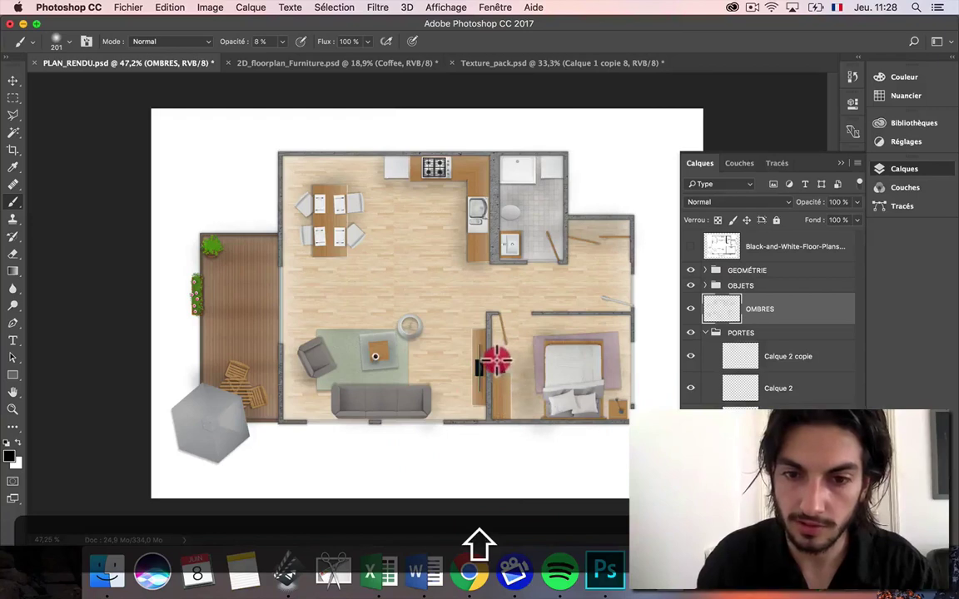
drag(509, 414, 512, 409)
drag(617, 416, 616, 414)
drag(337, 398, 343, 402)
mouse_move(475, 379)
mouse_down()
mouse_move(482, 333)
mouse_move(433, 359)
mouse_up()
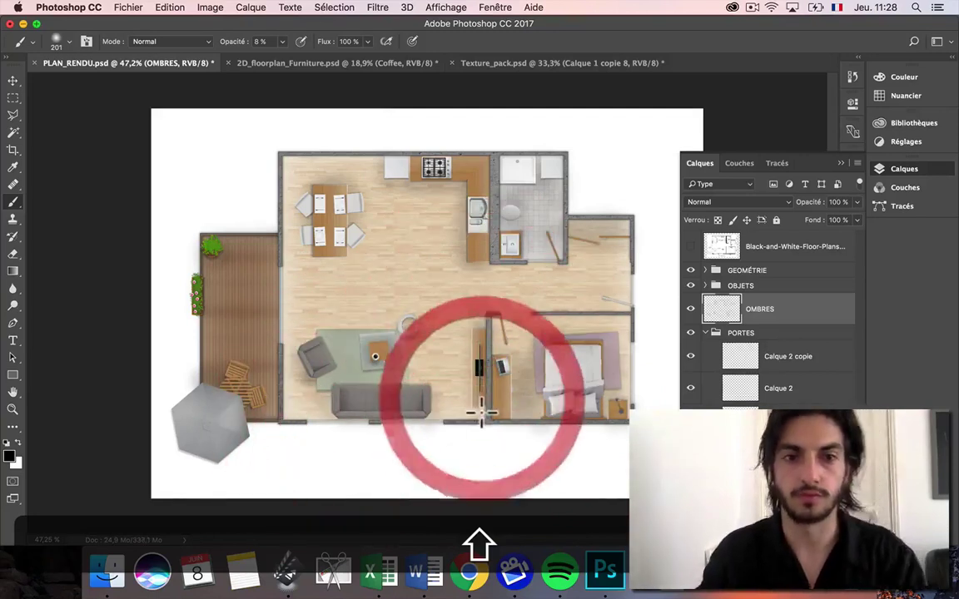
Paint soft shadows along the living room's upper and side walls, the bedroom partition and the terrace's outer edge
drag(283, 154, 381, 163)
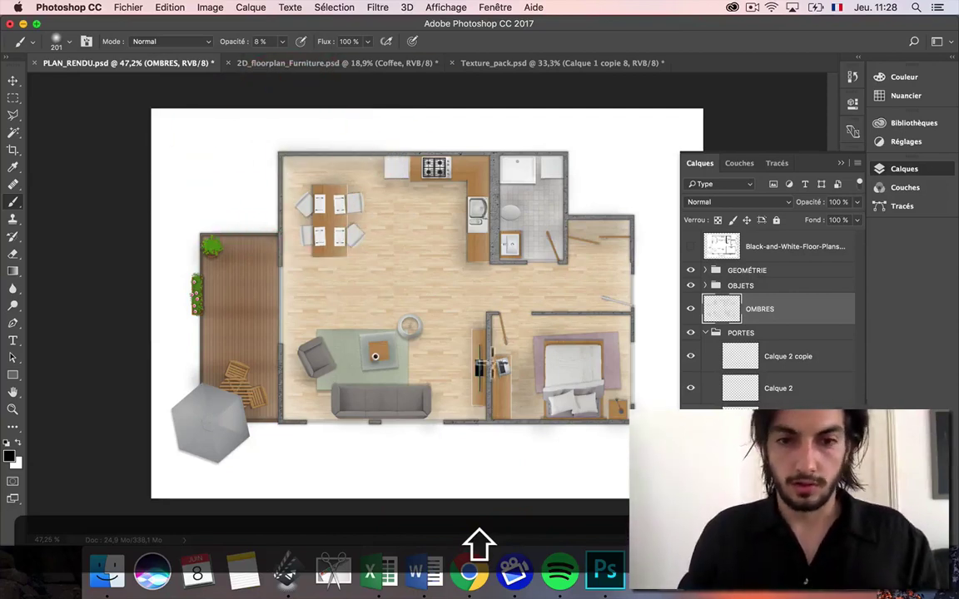
mouse_move(283, 358)
mouse_down()
mouse_move(299, 408)
mouse_move(315, 402)
mouse_move(325, 366)
mouse_up()
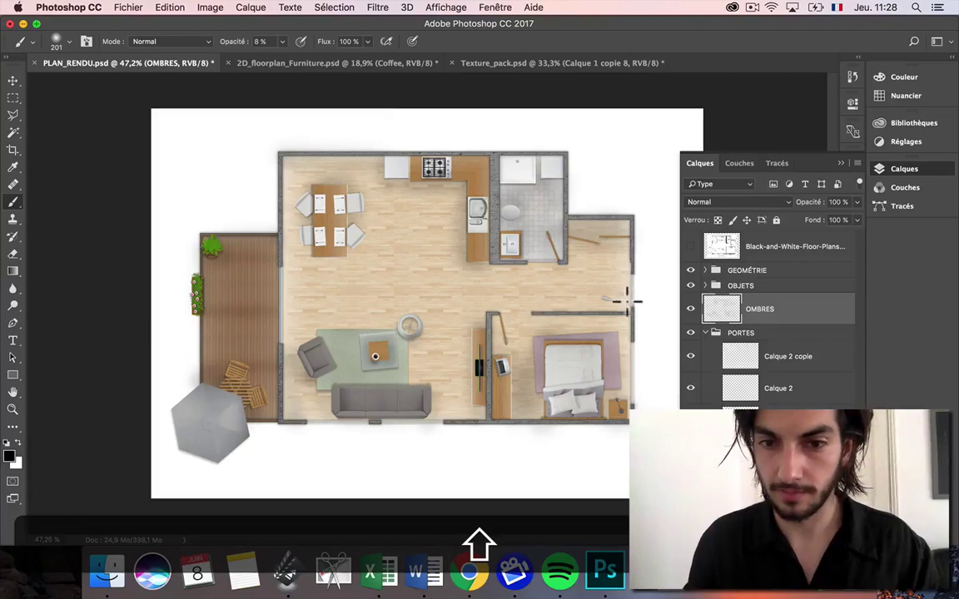
mouse_move(497, 346)
mouse_down()
mouse_move(493, 316)
mouse_move(450, 306)
mouse_up()
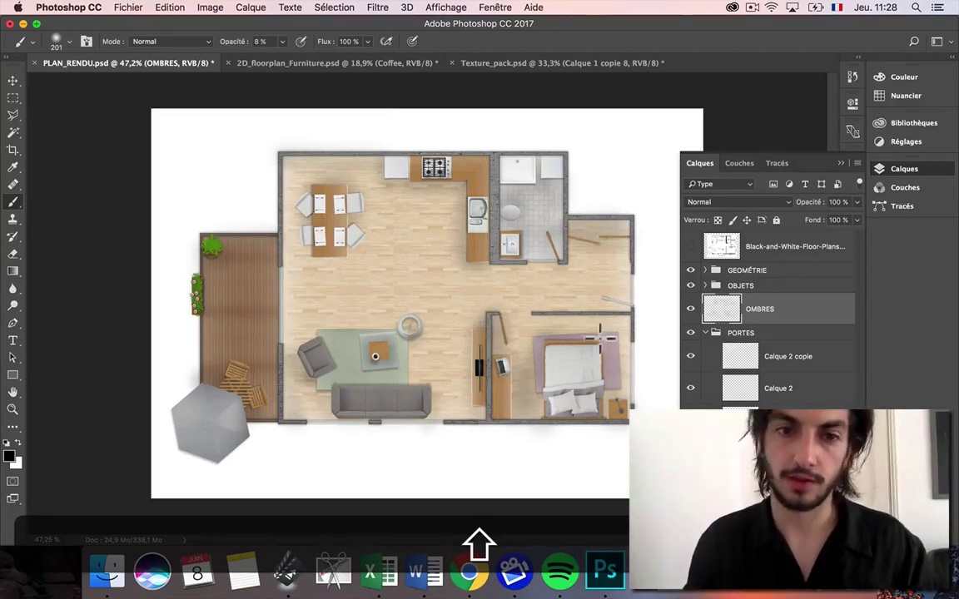
click(207, 353)
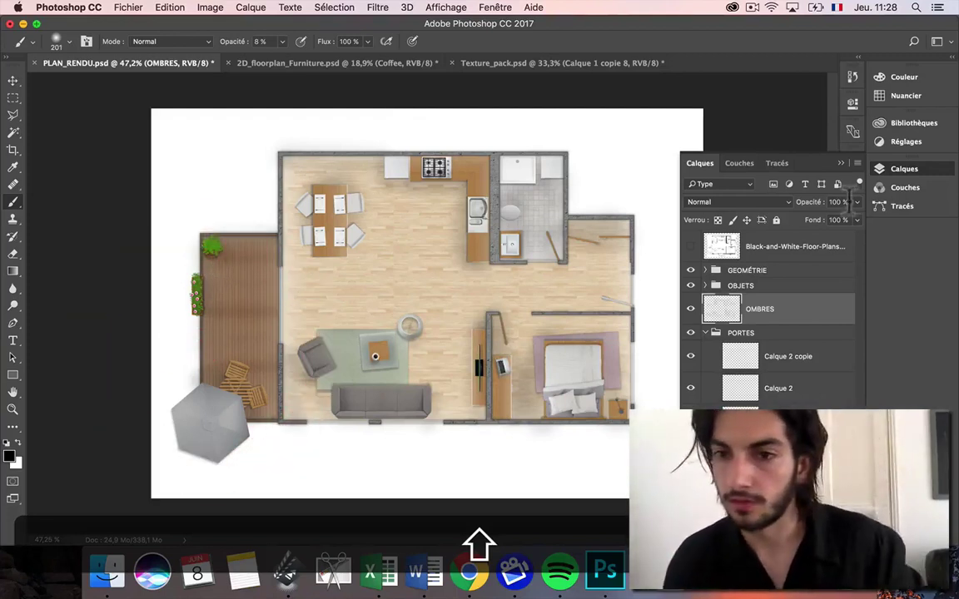
Select the shadow spill outside the plan's outer walls with rectangular marquees and cut it from the OMBRES layer
click(13, 98)
drag(77, 96, 698, 152)
key(shift+super+x)
drag(210, 148, 279, 233)
key(shift+super+x)
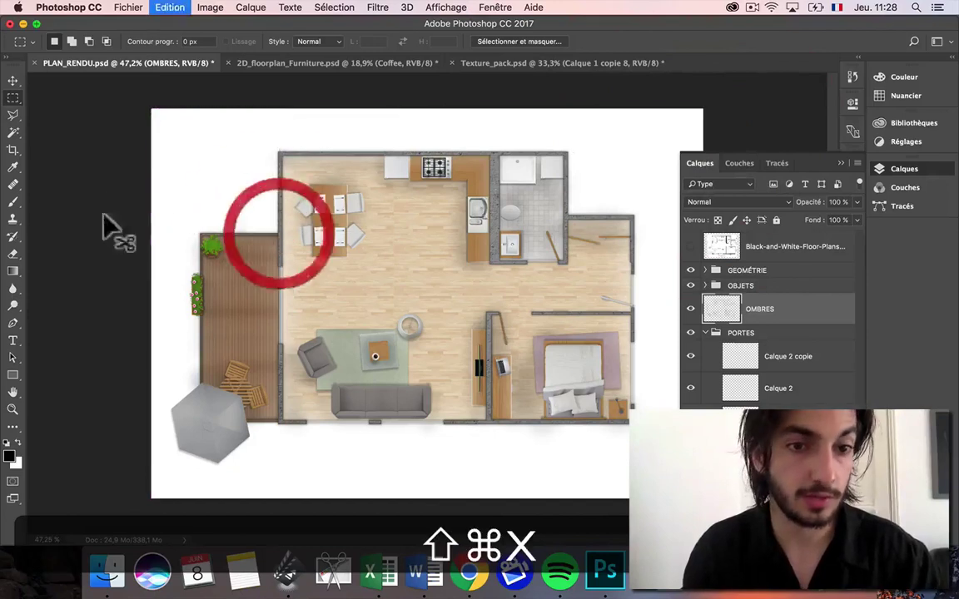
drag(88, 100, 745, 420)
key(shift+super+x)
key(shift+super+x)
drag(638, 100, 681, 317)
key(shift+super+x)
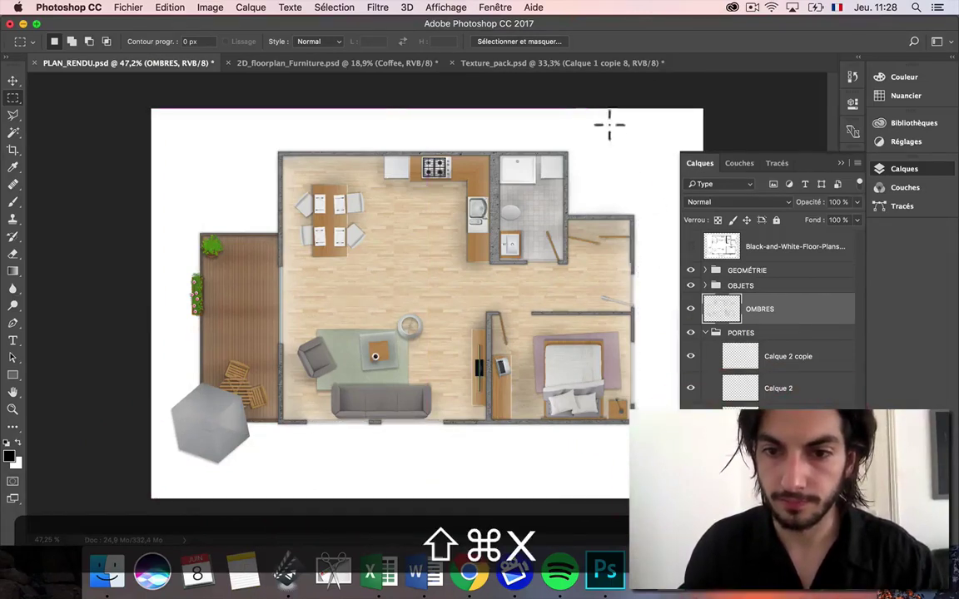
drag(571, 121, 642, 218)
key(shift+super+x)
key(shift)
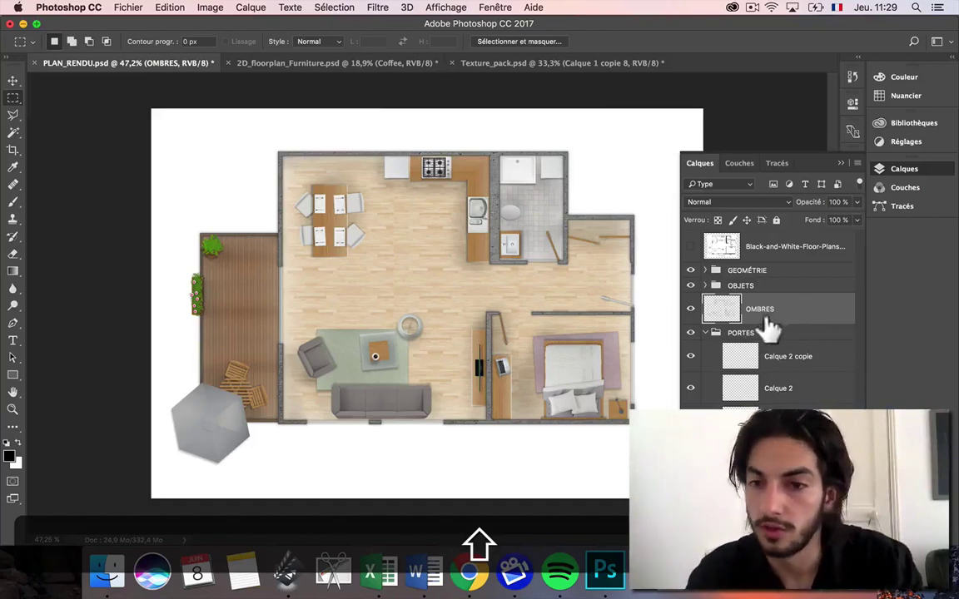
Create a new layer named LUMIÈRES above OMBRES and switch to the Polygonal Lasso
key(shift+super+alt+n)
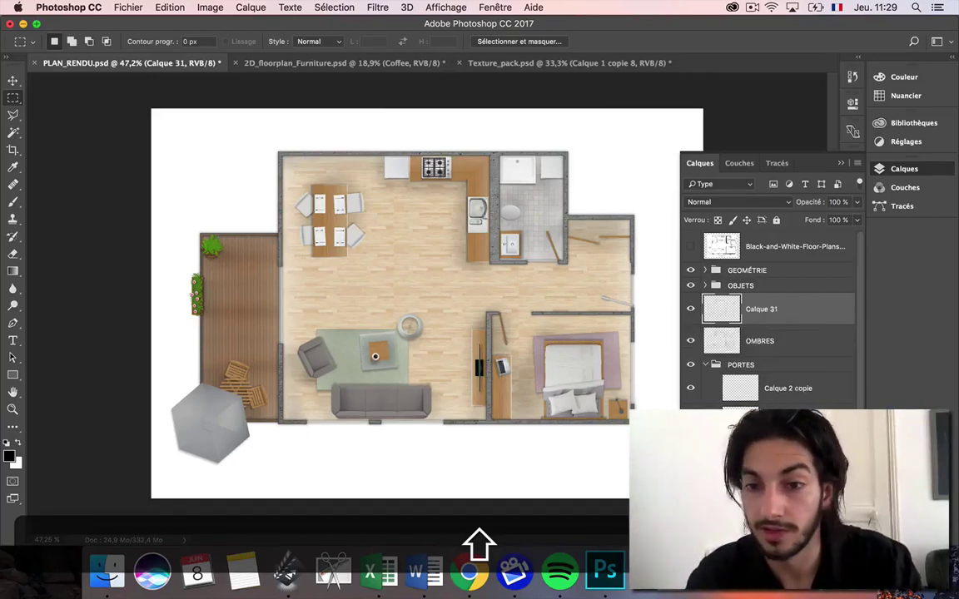
double_click(769, 311)
text(LUMIÈRES)
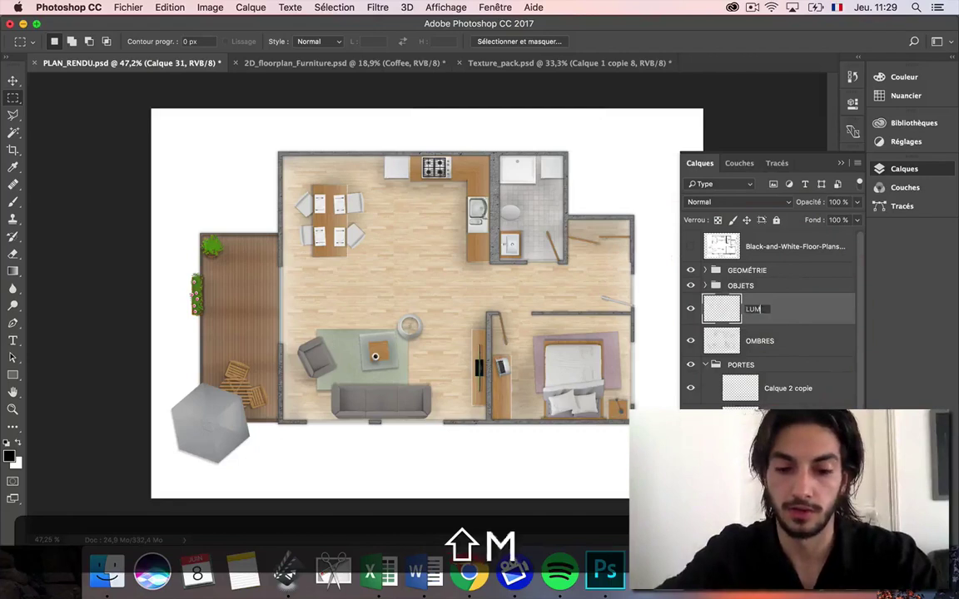
key(Return)
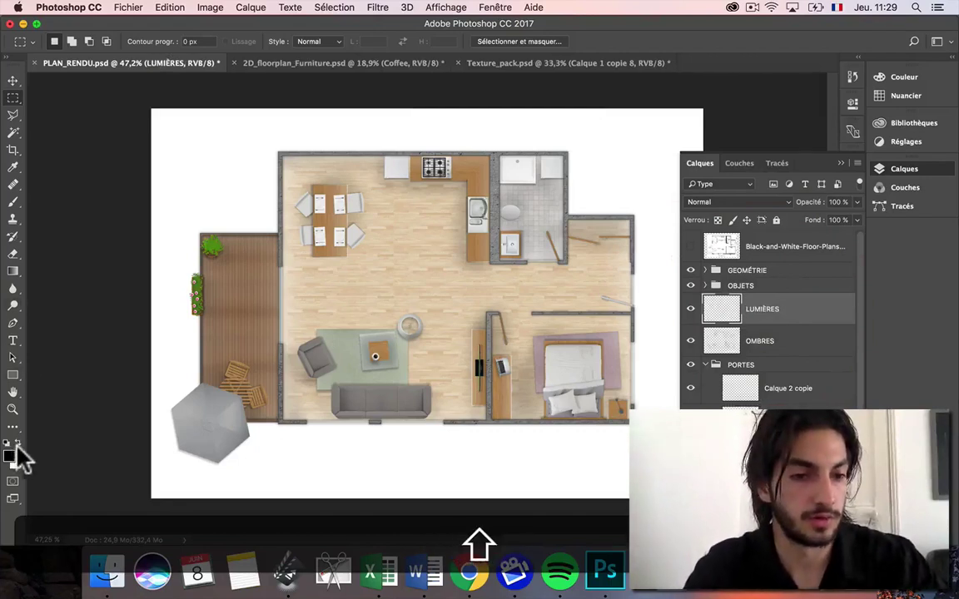
click(13, 115)
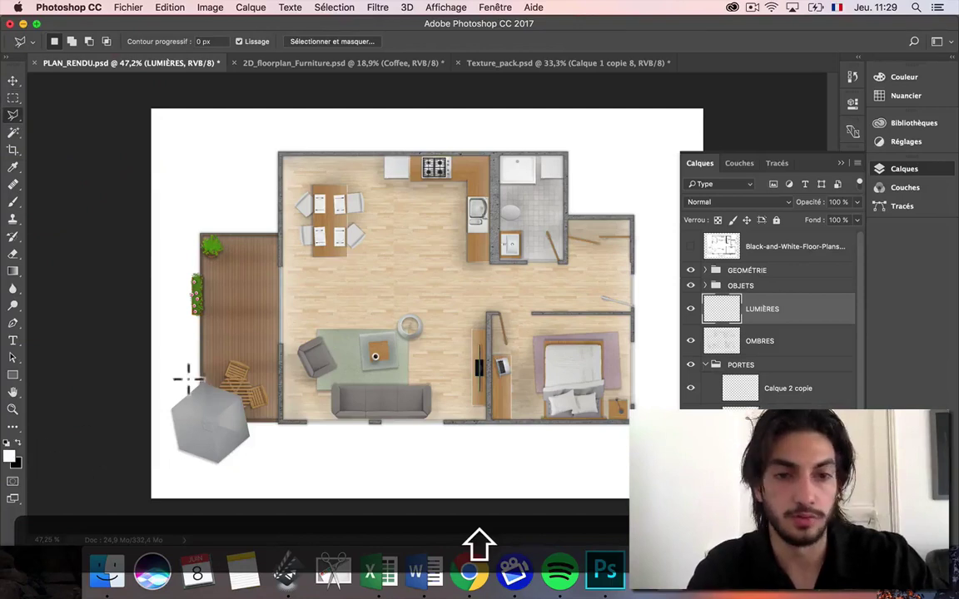
click(280, 267)
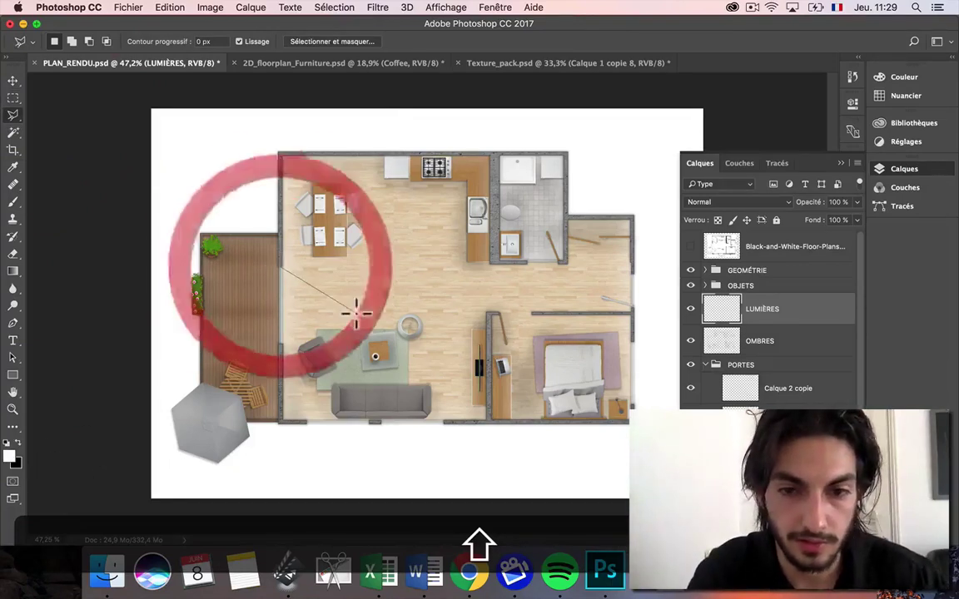
click(458, 370)
click(279, 343)
click(280, 343)
key(Return)
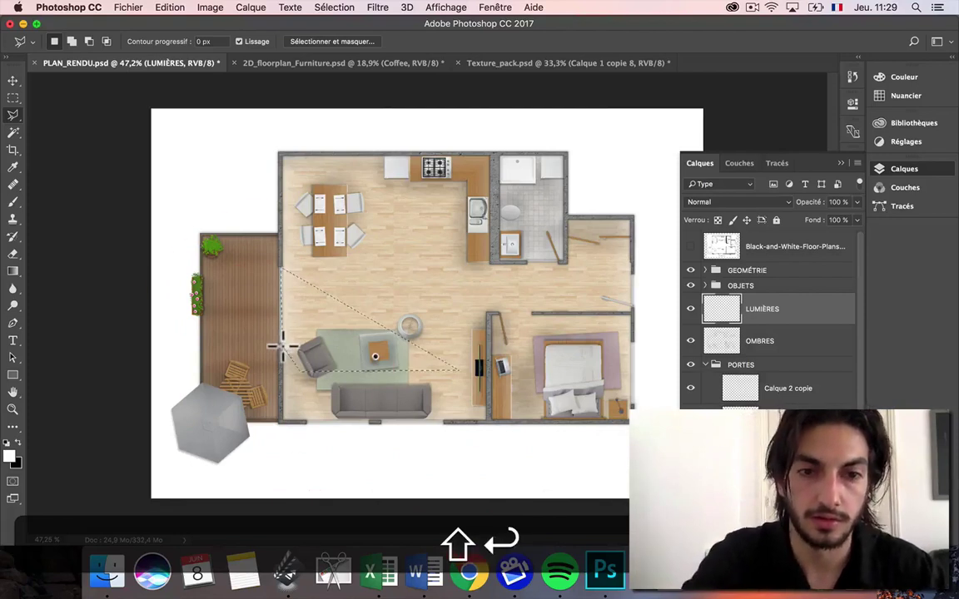
key(shift)
shift+click(303, 419)
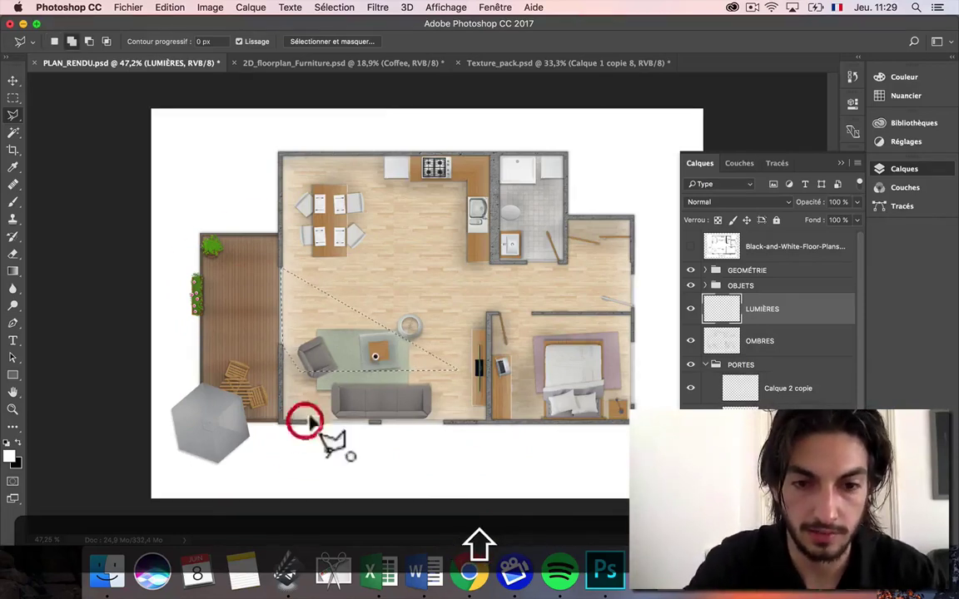
shift+click(336, 391)
key(shift+super+d)
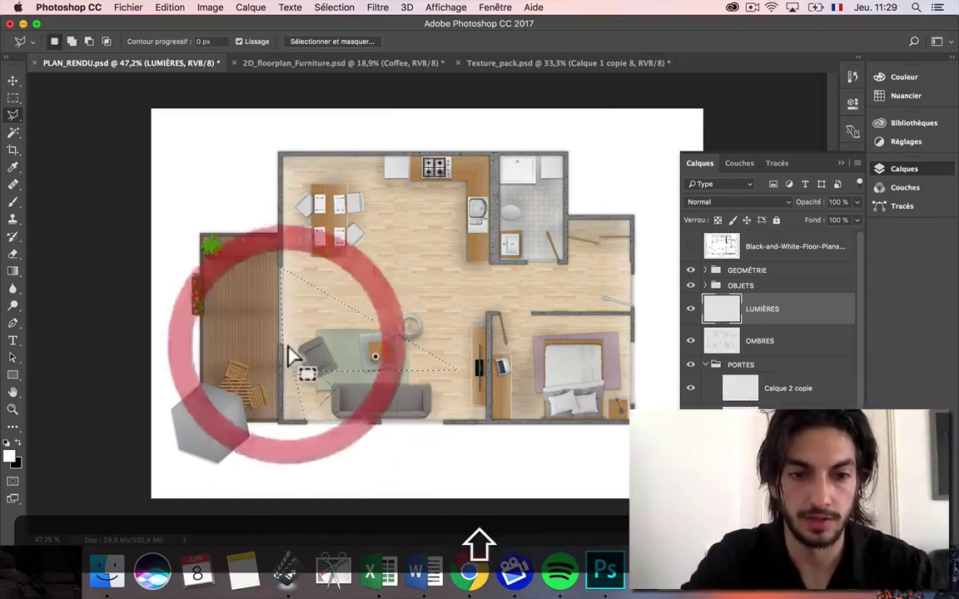
key(shift+super+d)
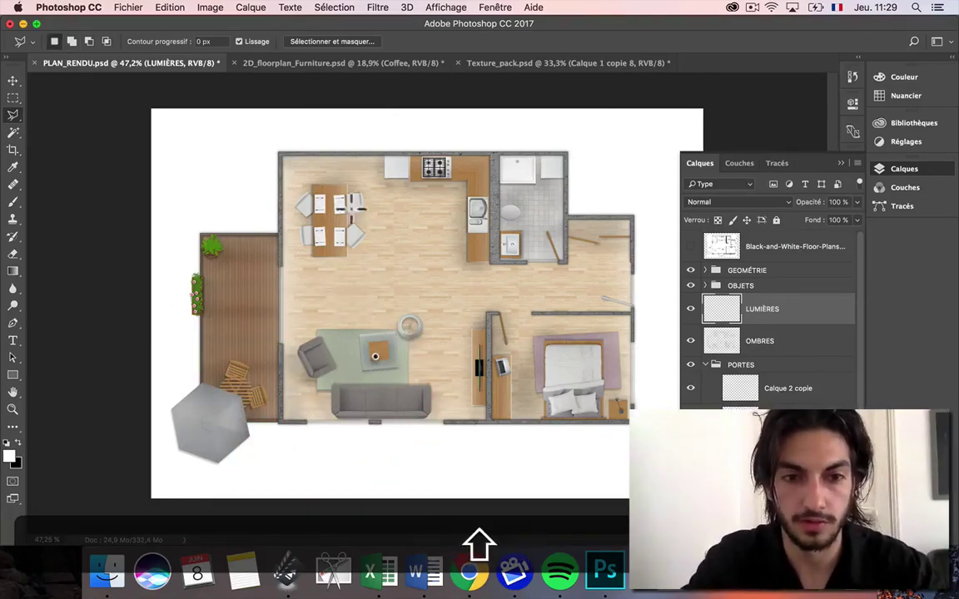
Select a polygonal light area spreading from the terrace door opening into the living room, up to the dining table
shift+click(278, 269)
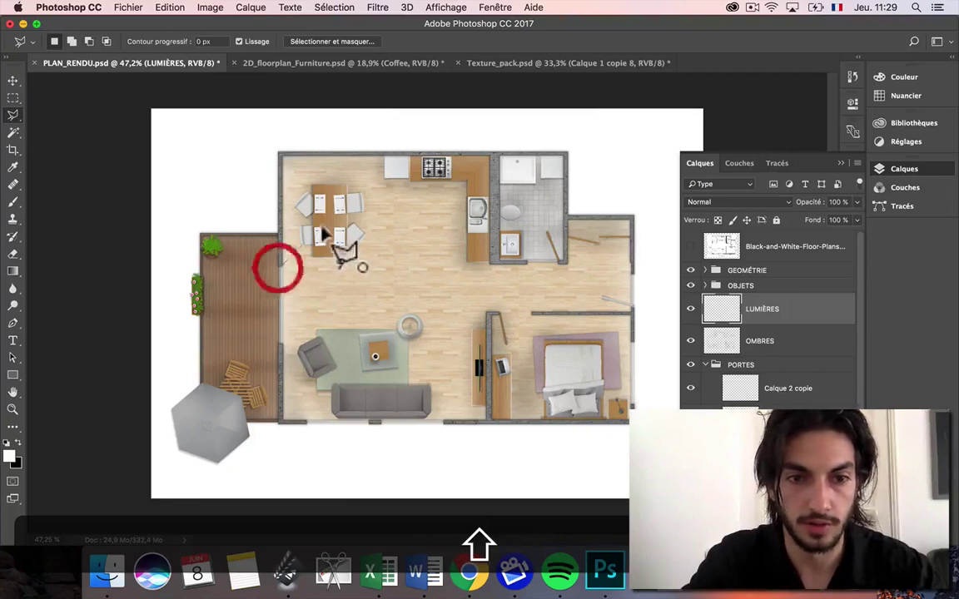
shift+click(336, 206)
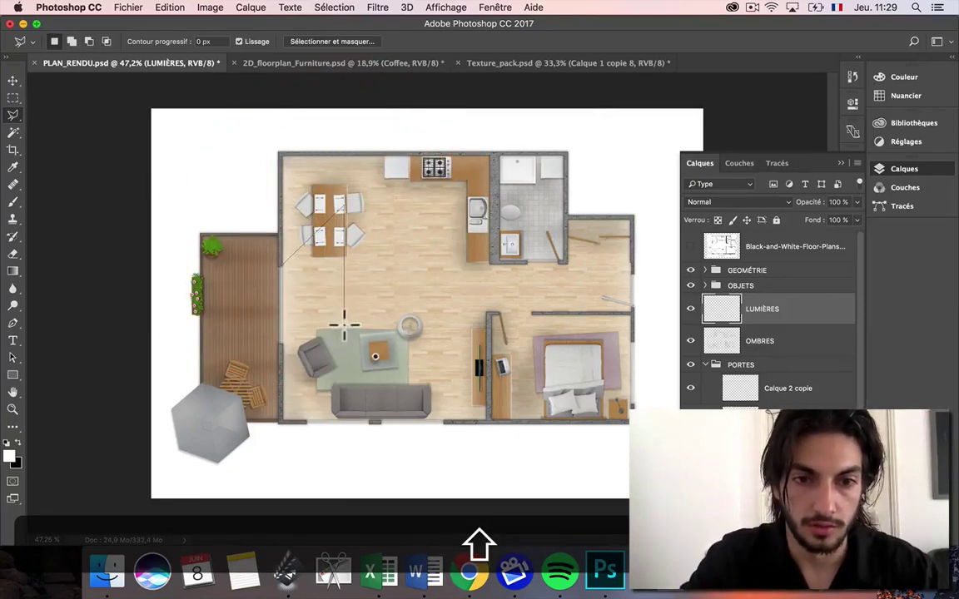
shift+click(344, 320)
shift+double_click(281, 345)
Add two polygonal light areas to the selection, spreading inward from the living room's two lower windows across the sofa
shift+click(304, 423)
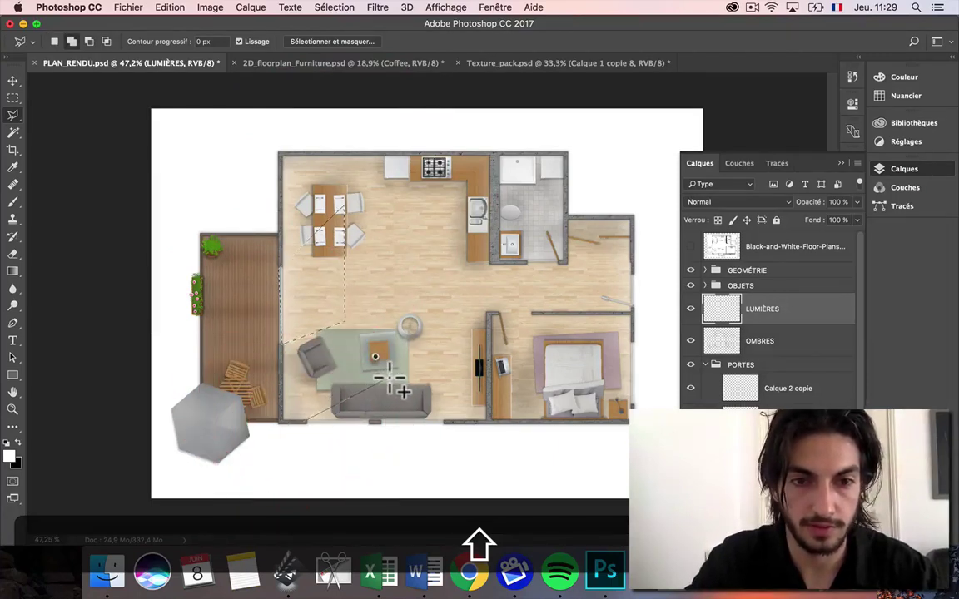
click(383, 370)
click(391, 406)
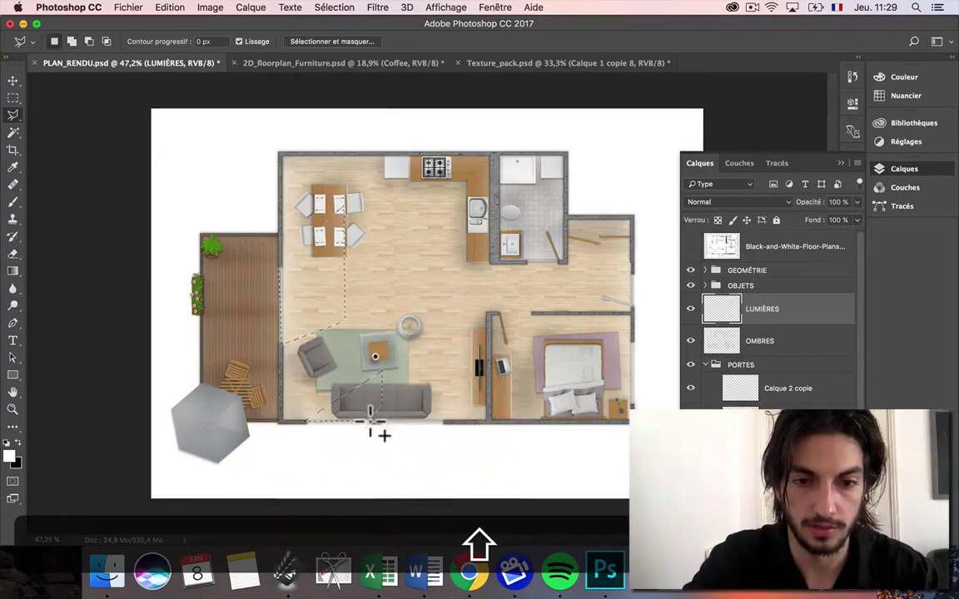
key(shift+Return)
click(393, 401)
click(439, 359)
click(460, 402)
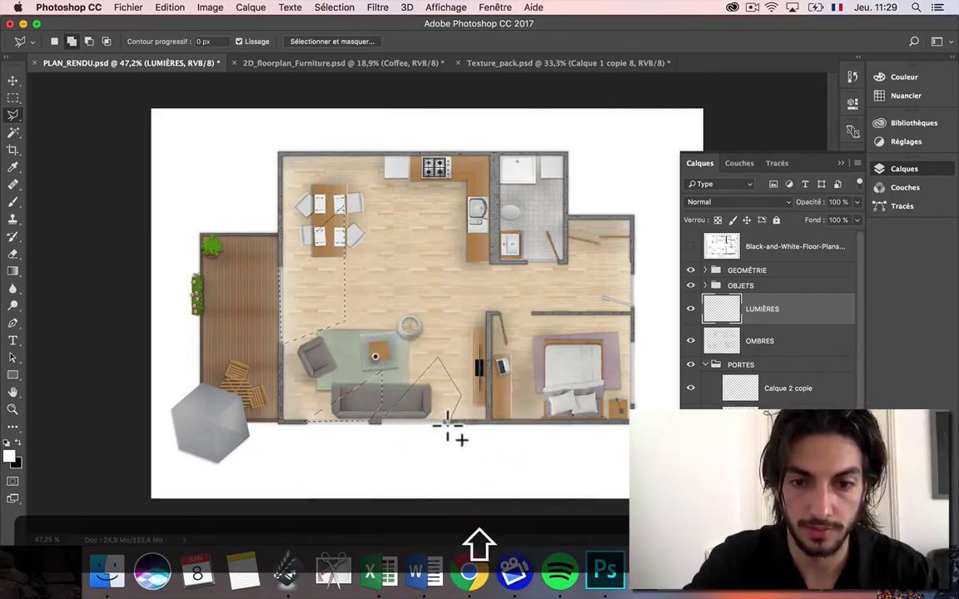
click(447, 421)
key(shift+Return)
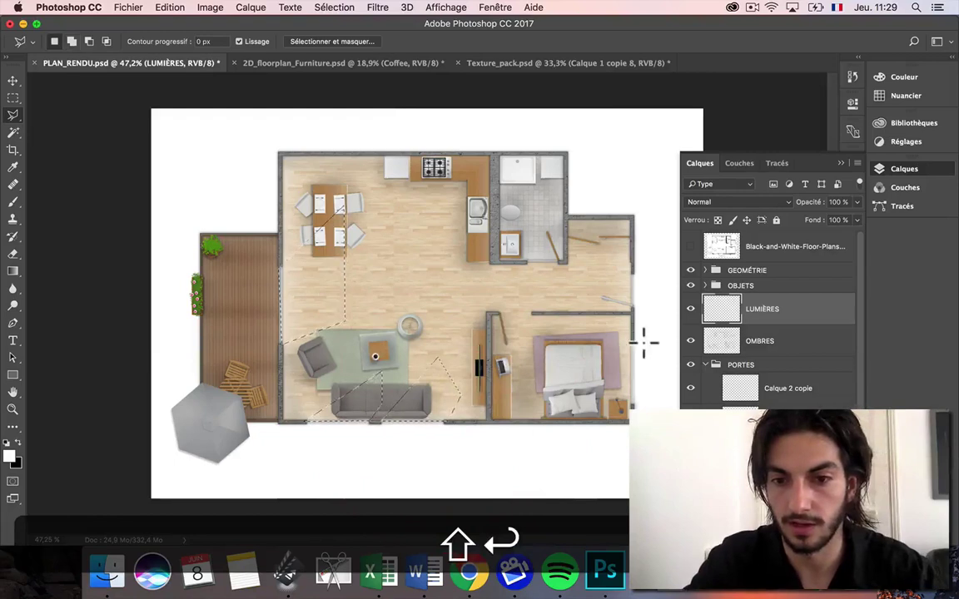
shift+click(617, 332)
shift+click(617, 333)
key(shift+super+z)
key(shift+super+Return)
key(shift+super+z)
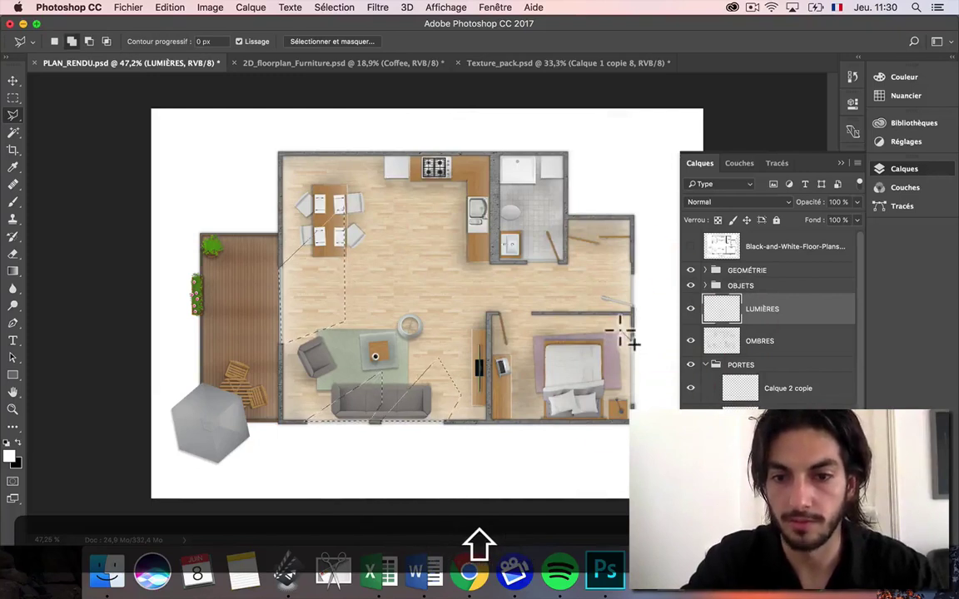
Complete the light selection with a narrow area inside the bedroom's right-hand window, beside the bed
shift+click(626, 343)
shift+click(631, 405)
key(shift+Return)
Set up a soft white brush at 60 % opacity, 405 px in size
click(12, 200)
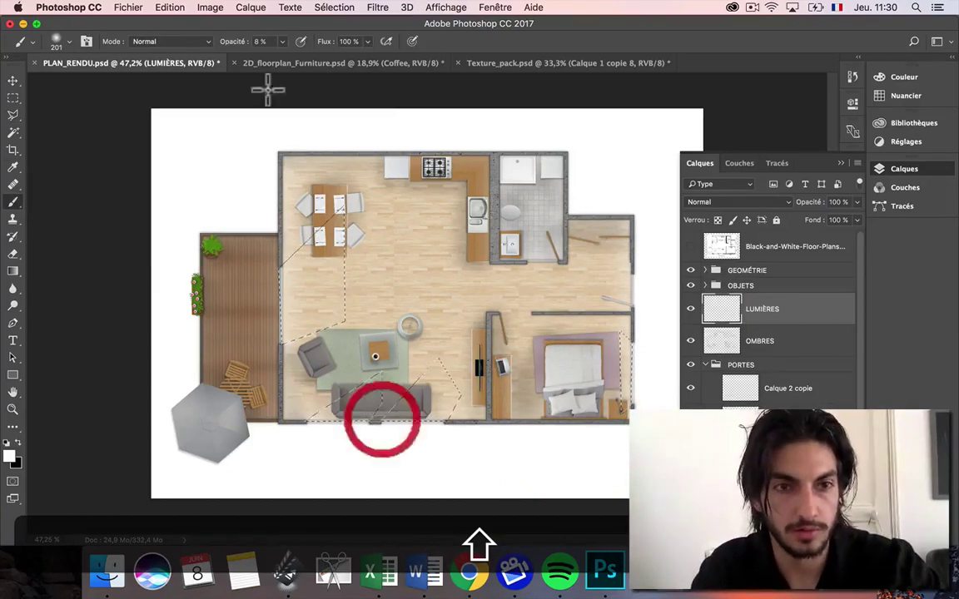
click(282, 41)
click(313, 56)
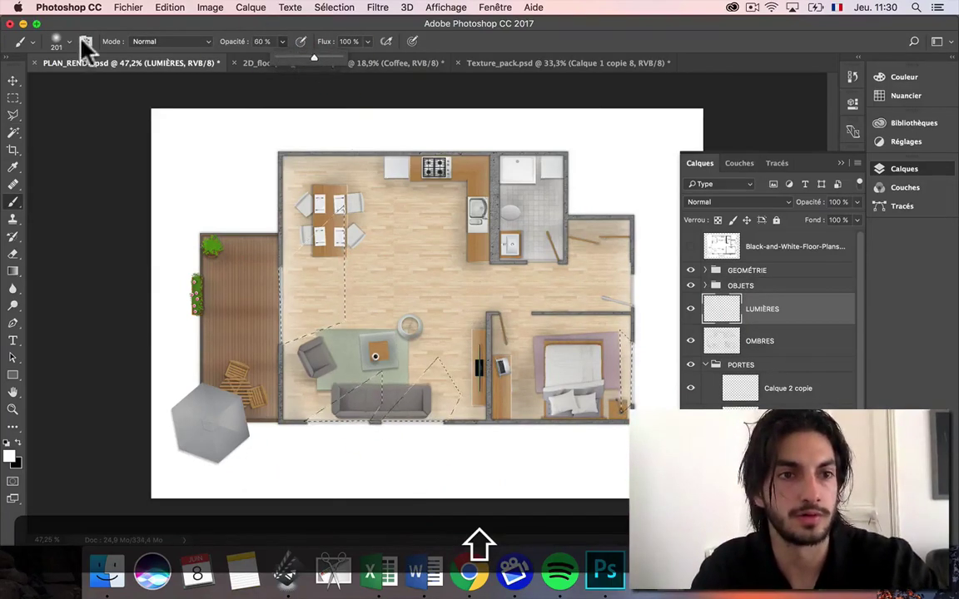
click(56, 41)
drag(159, 84, 164, 84)
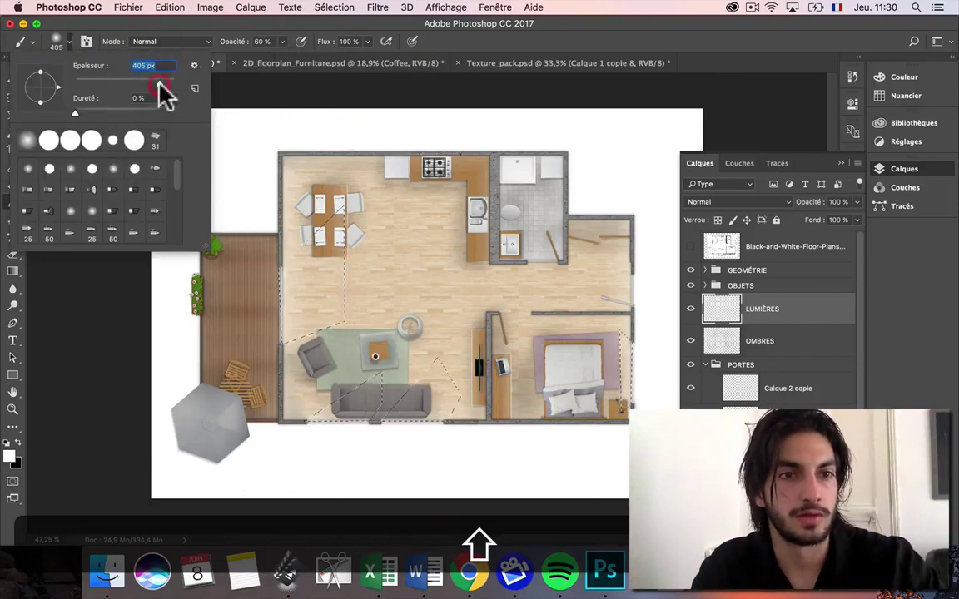
Paint soft white light into the selected areas at the terrace door, the two living-room windows and the bedroom window
click(267, 300)
click(254, 200)
click(379, 426)
click(457, 419)
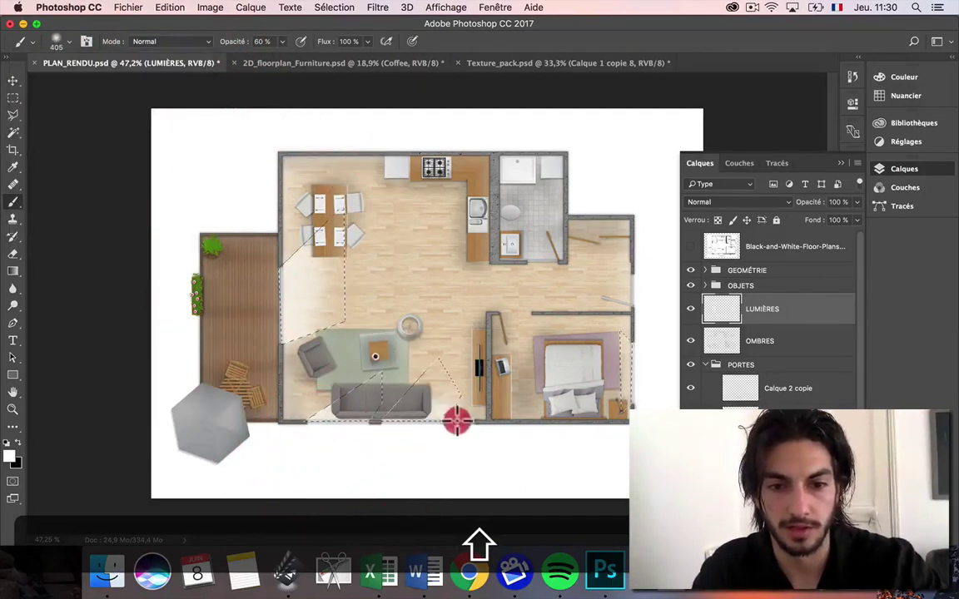
click(638, 349)
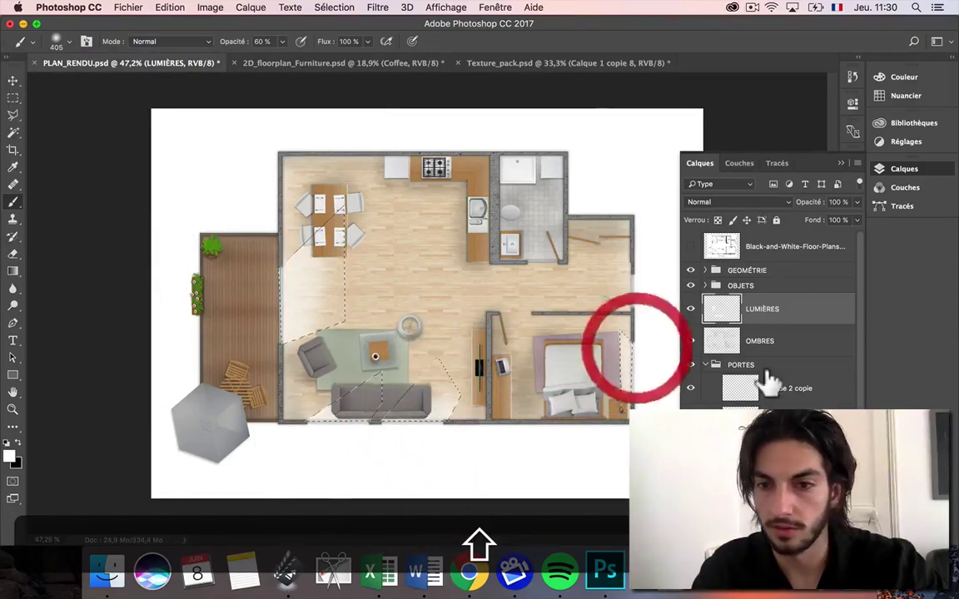
Clear the selection and place the LUMIÈRES layer directly above the OBJETS group
mouse_move(771, 319)
mouse_down()
mouse_move(765, 274)
mouse_move(767, 286)
mouse_up()
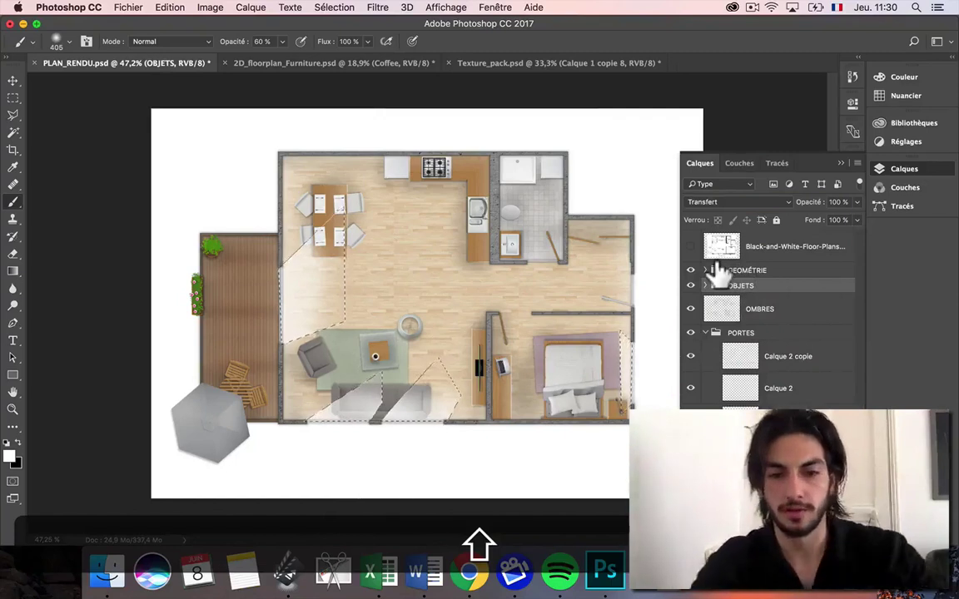
key(super+shift+d)
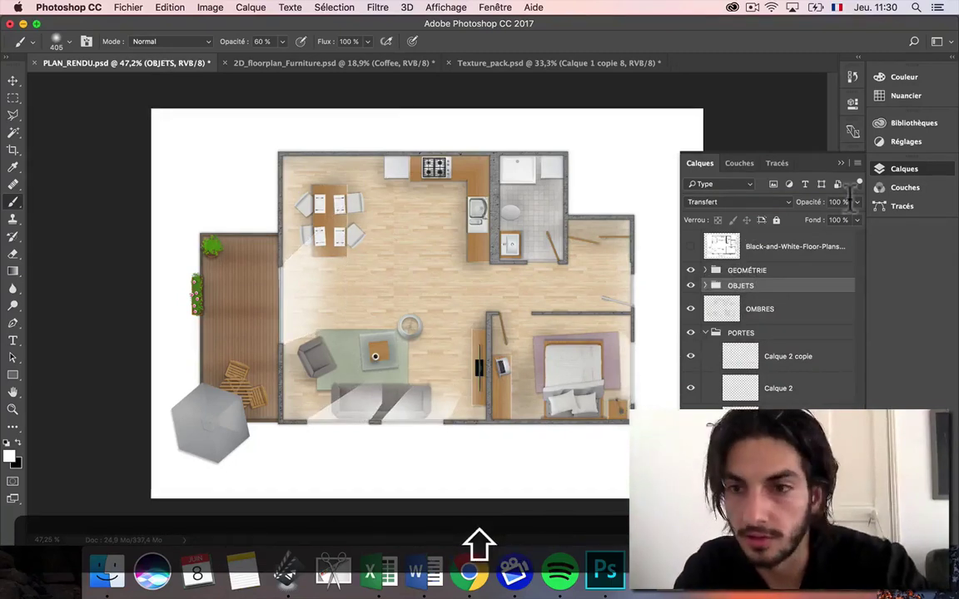
click(372, 7)
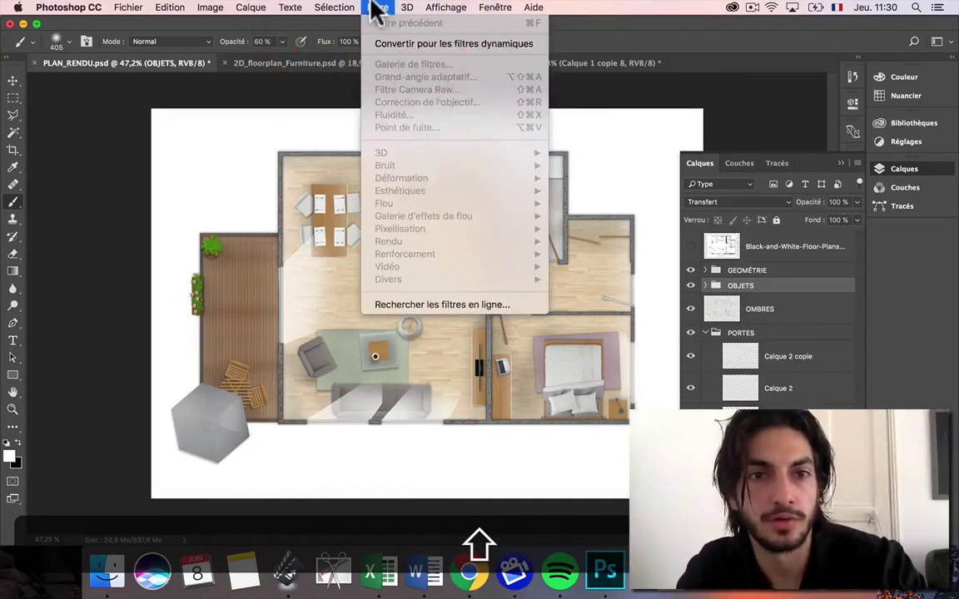
mouse_move(249, 9)
mouse_move(212, 13)
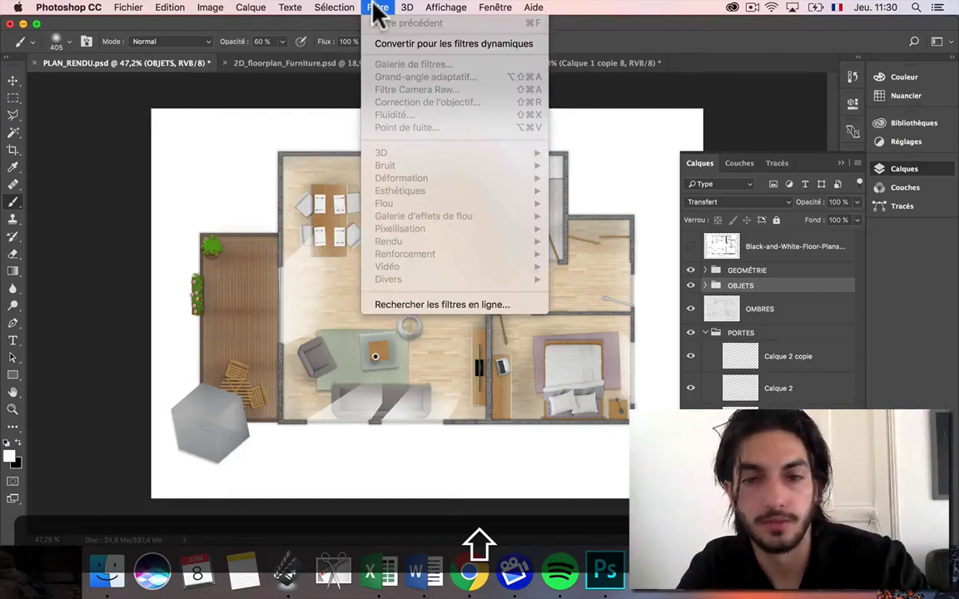
click(376, 10)
click(733, 309)
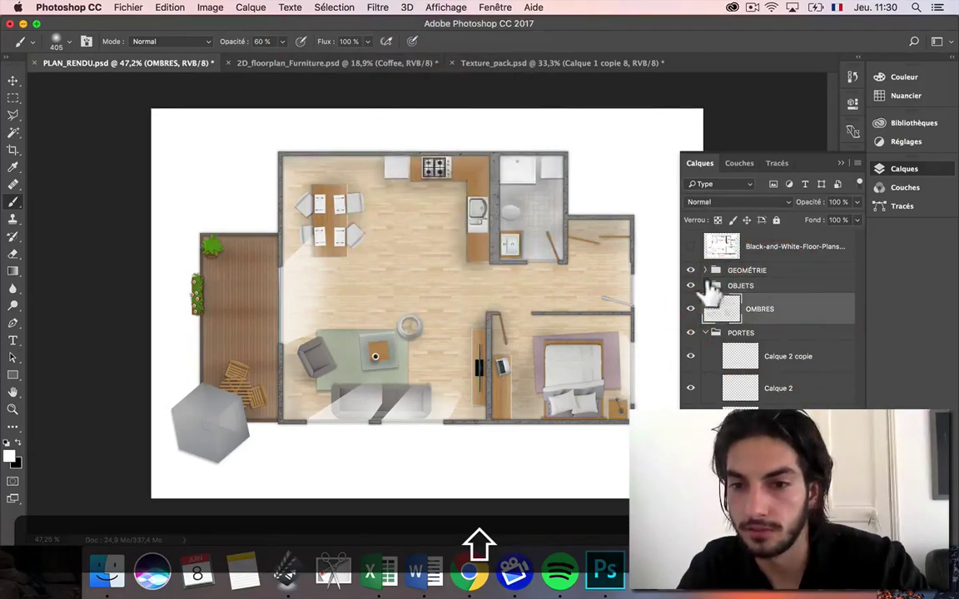
click(706, 285)
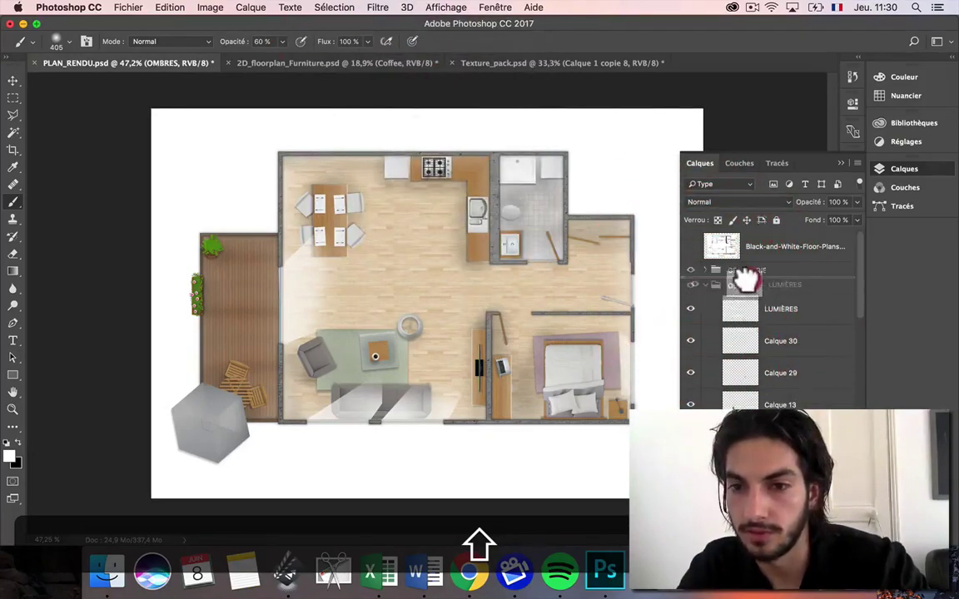
click(722, 291)
click(706, 317)
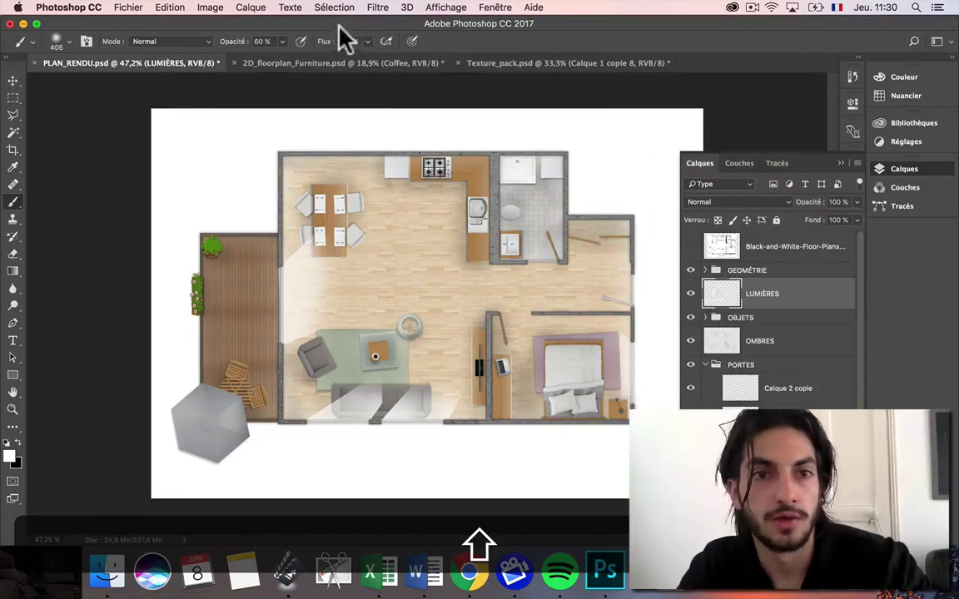
Apply a Gaussian blur with a radius of 8,5 pixels to the LUMIÈRES layer
click(258, 10)
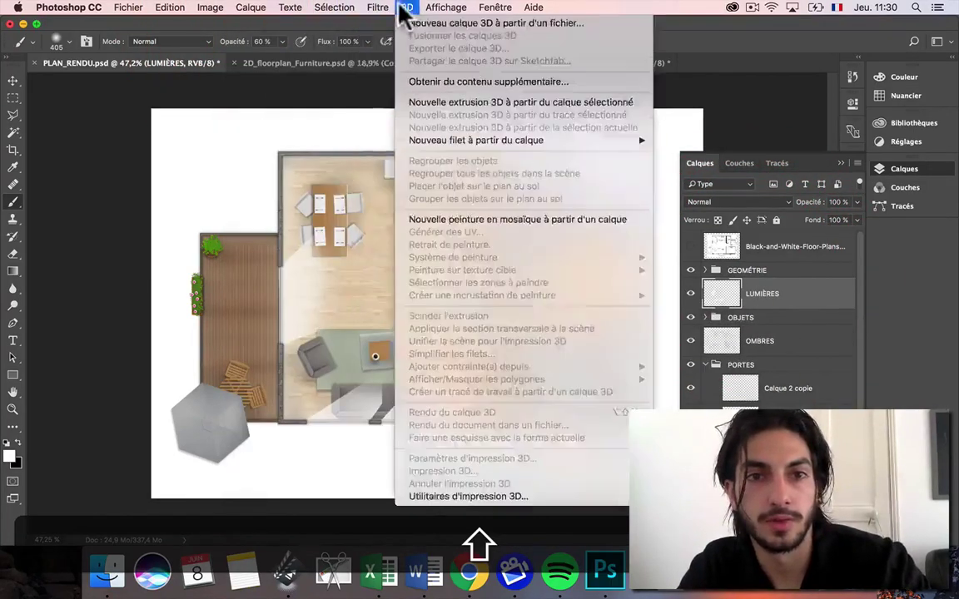
mouse_move(377, 8)
mouse_move(437, 243)
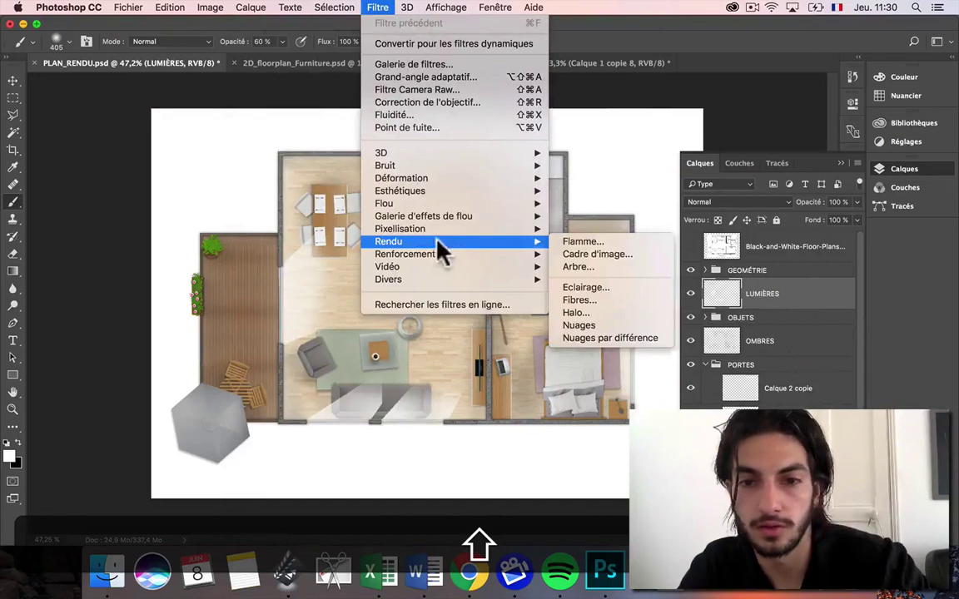
mouse_move(458, 205)
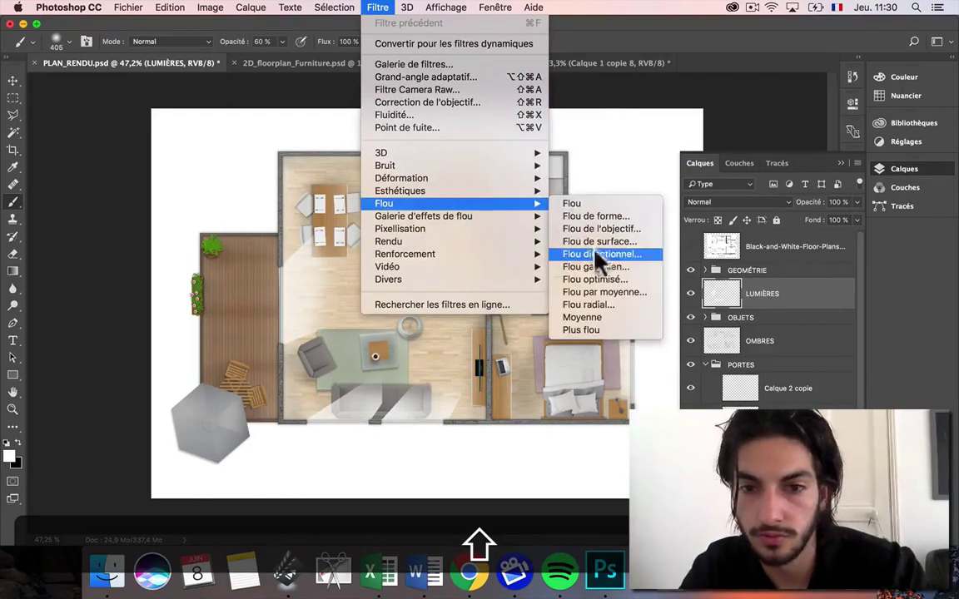
click(594, 266)
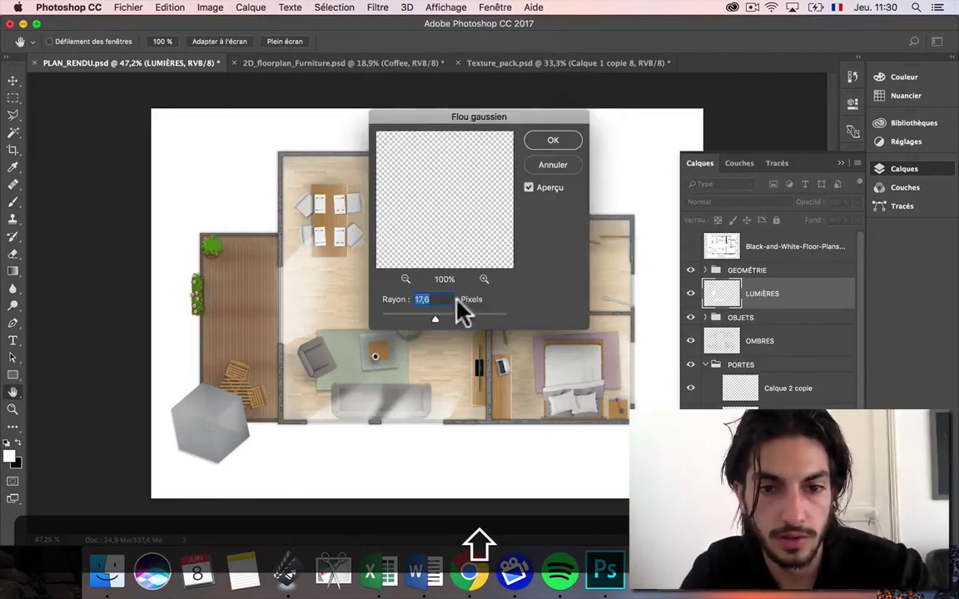
click(427, 317)
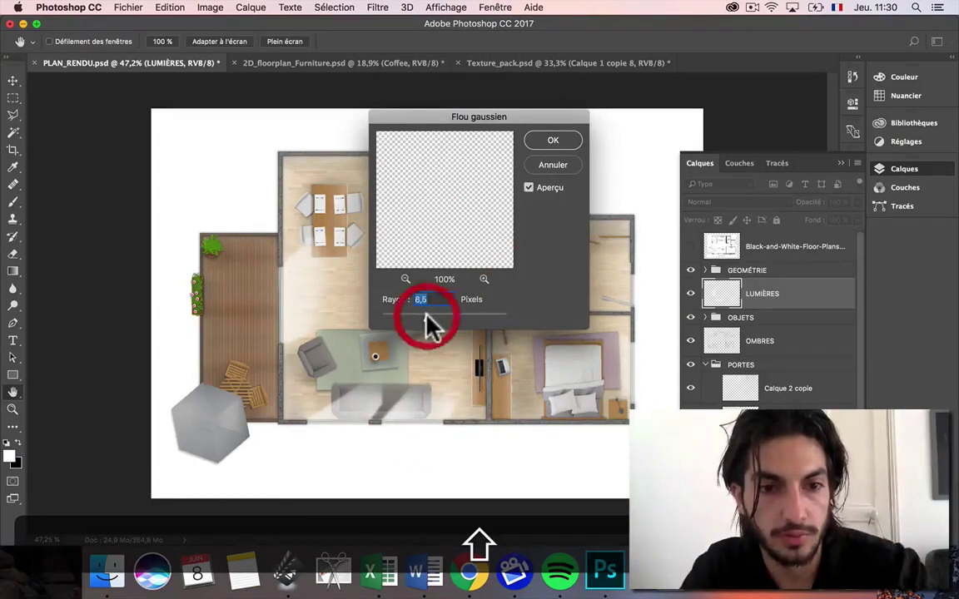
key(Return)
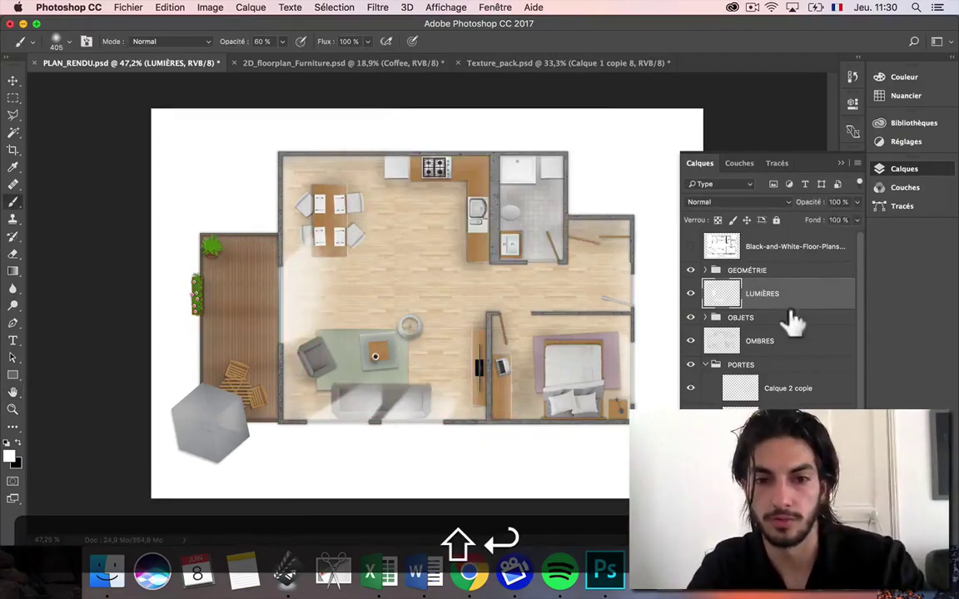
Adjust the opacity of the LUMIÈRES layer to 99 %
click(858, 202)
click(838, 223)
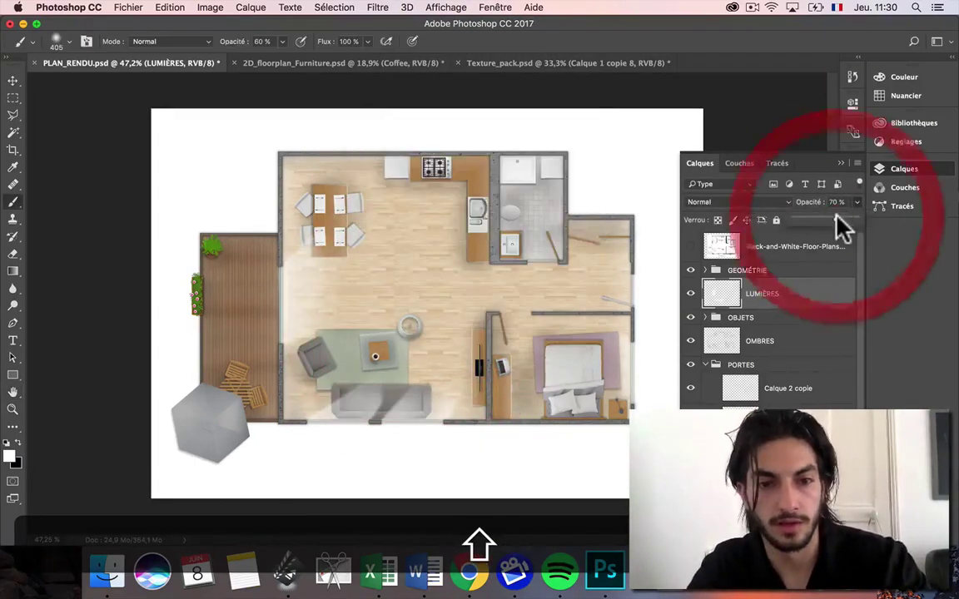
drag(838, 223, 855, 229)
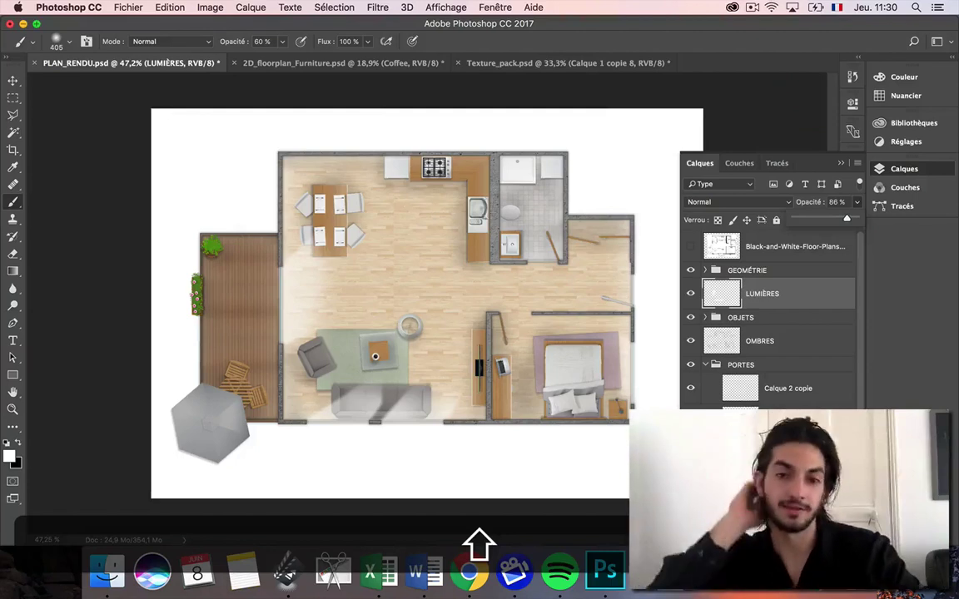
drag(858, 227, 857, 225)
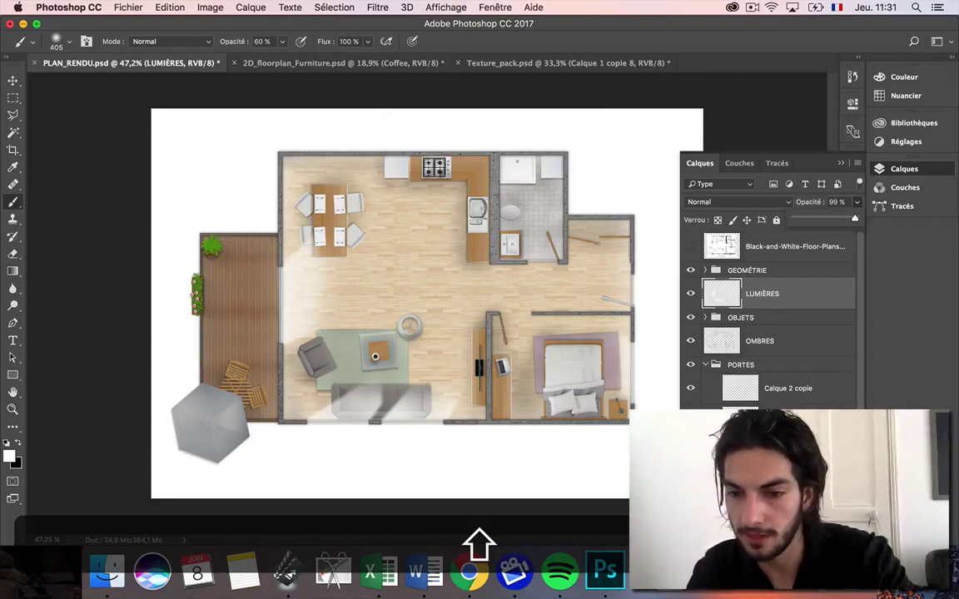
Add a layer mask to LUMIÈRES and fade the light with linear gradients, horizontally from the terrace door and diagonally across the living room
click(753, 424)
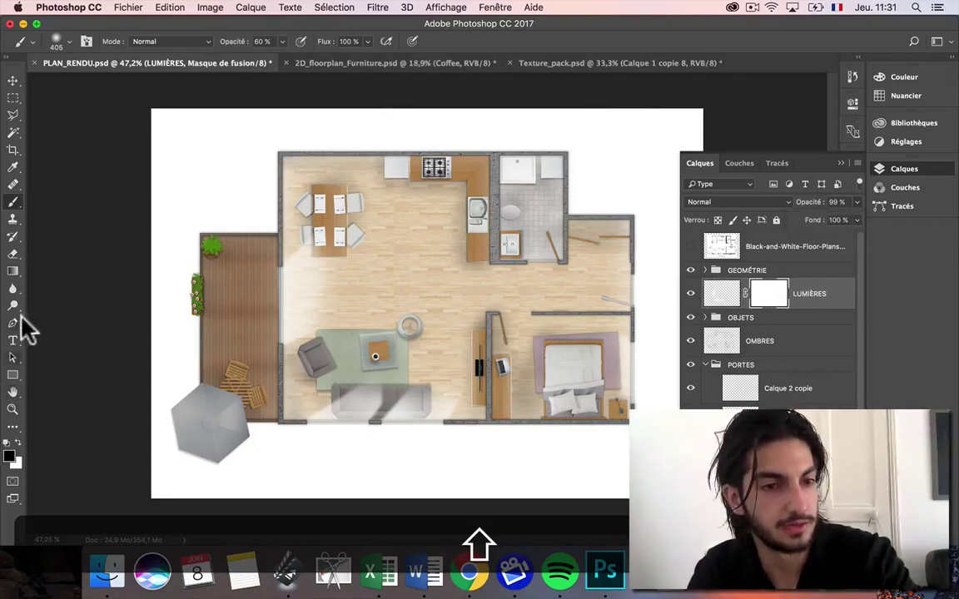
click(12, 272)
drag(17, 282, 40, 274)
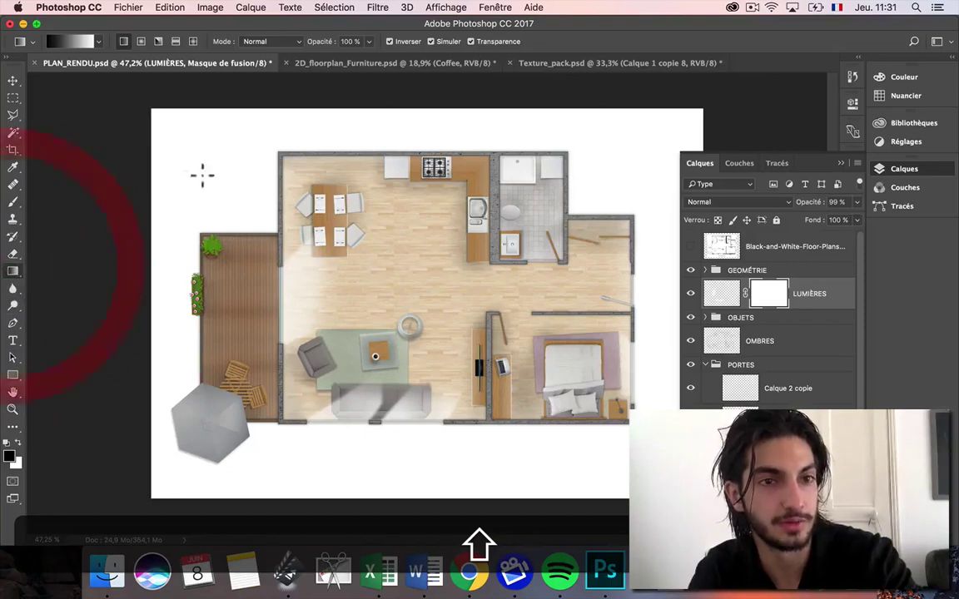
drag(283, 283, 478, 284)
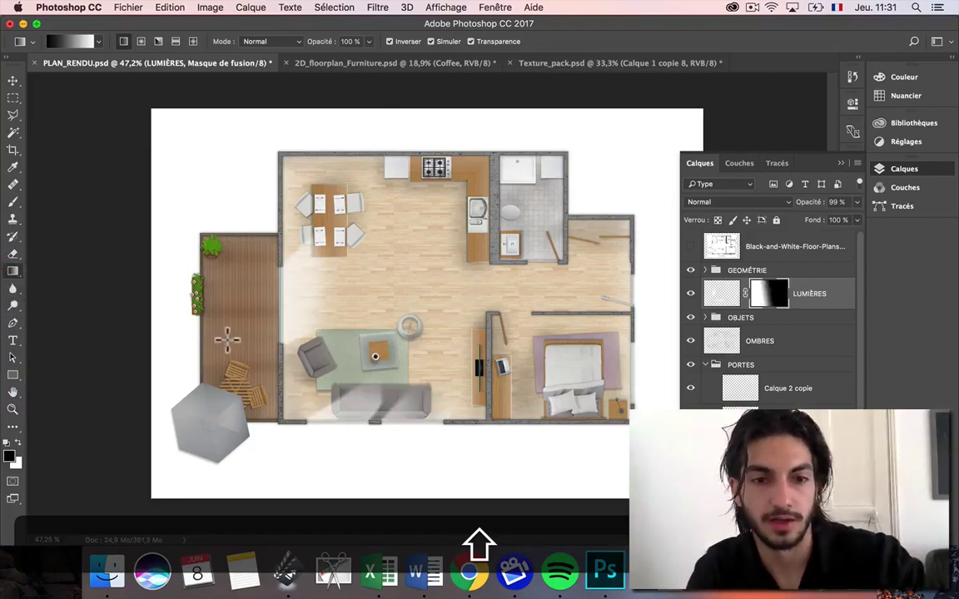
drag(281, 381, 520, 153)
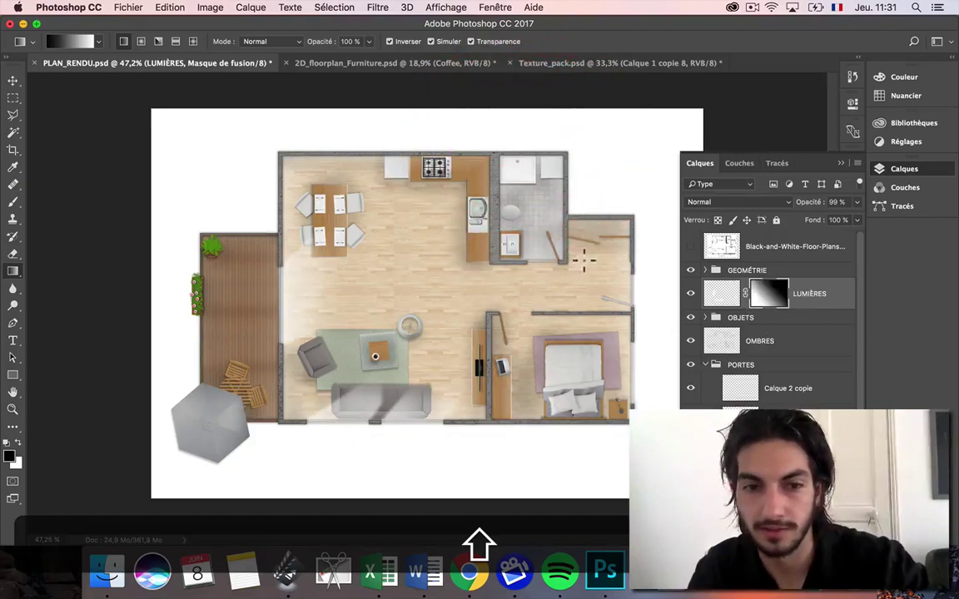
Redraw the mask's gradient until it runs diagonally from below the living room's lower-left corner up to the bathroom's outer wall
click(421, 287)
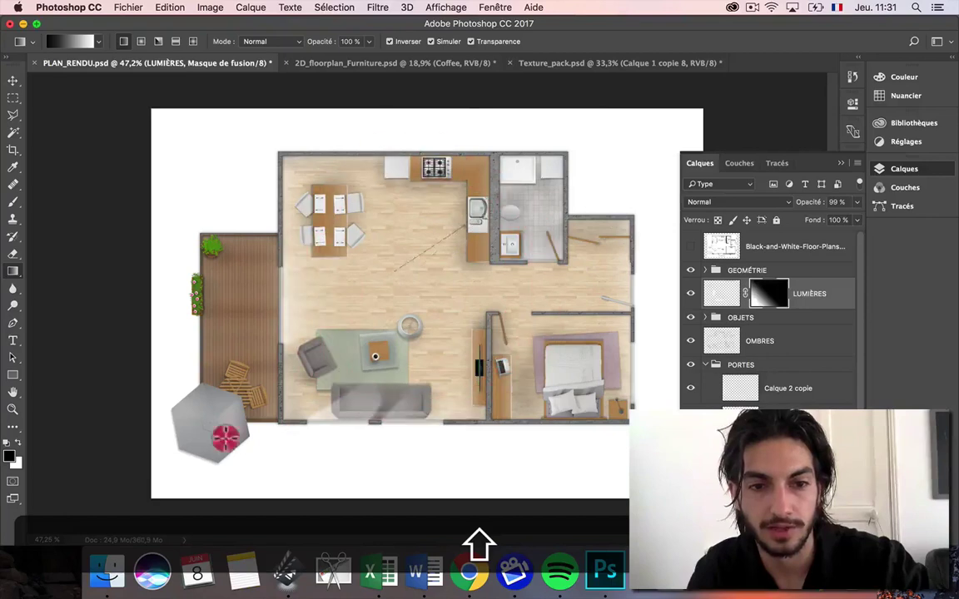
click(150, 510)
drag(150, 491, 203, 463)
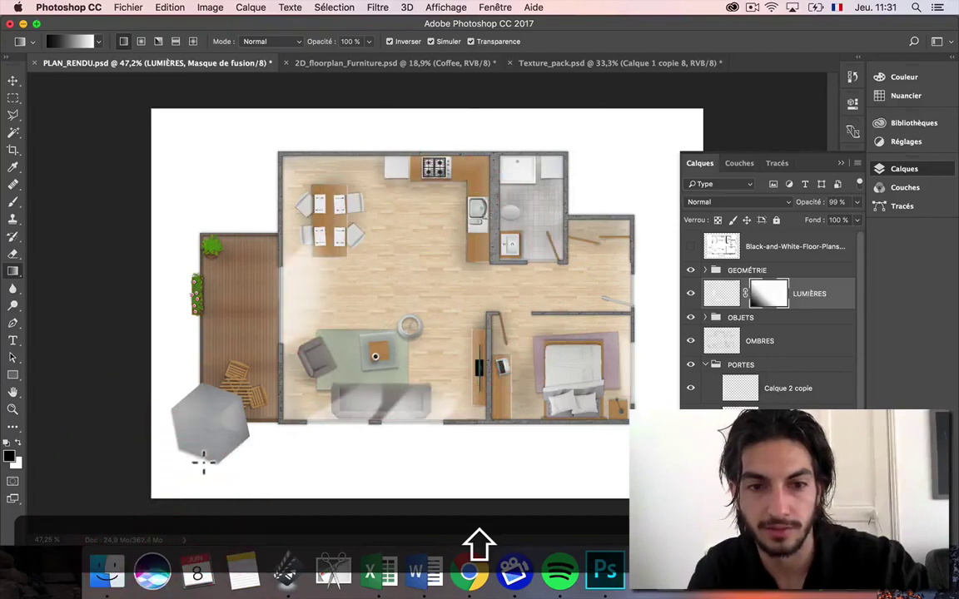
drag(456, 171, 247, 422)
drag(240, 497, 567, 188)
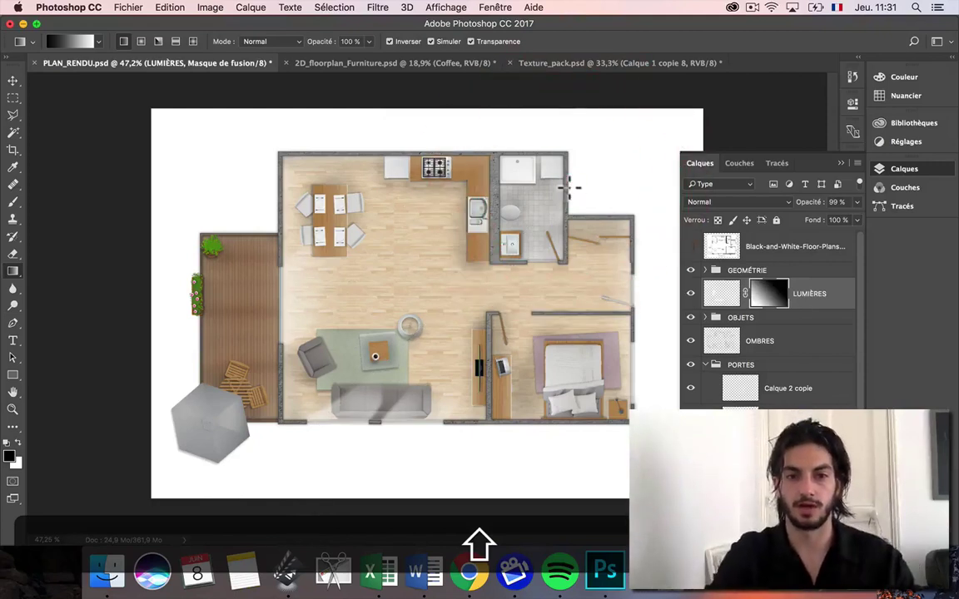
Select the Eraser, target the LUMIÈRES layer instead of its mask, and undo the trial strokes over the sofa
click(12, 254)
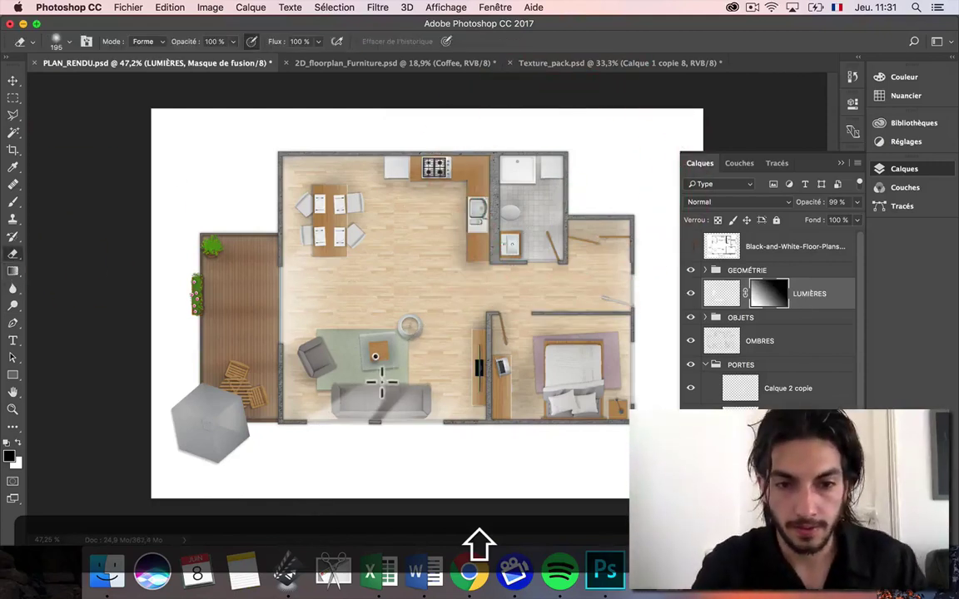
drag(379, 397, 368, 379)
key(super+shift+z)
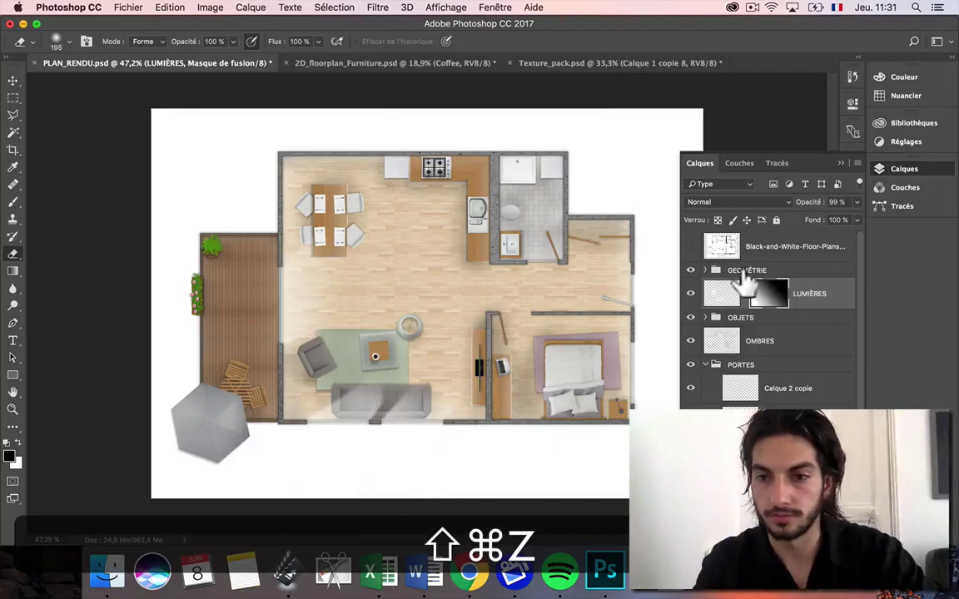
click(723, 291)
shift+click(382, 400)
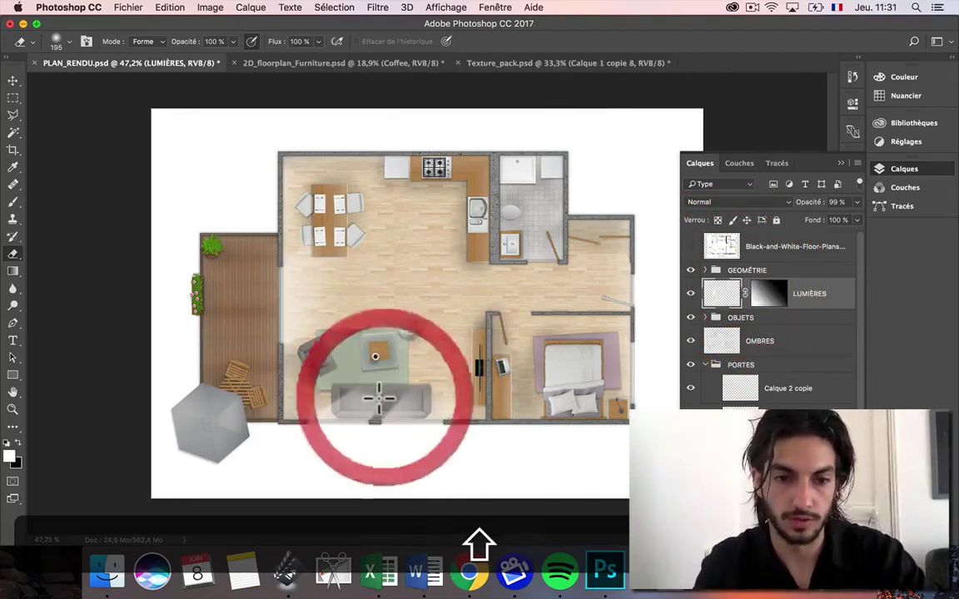
shift+click(382, 406)
key(super+shift+z)
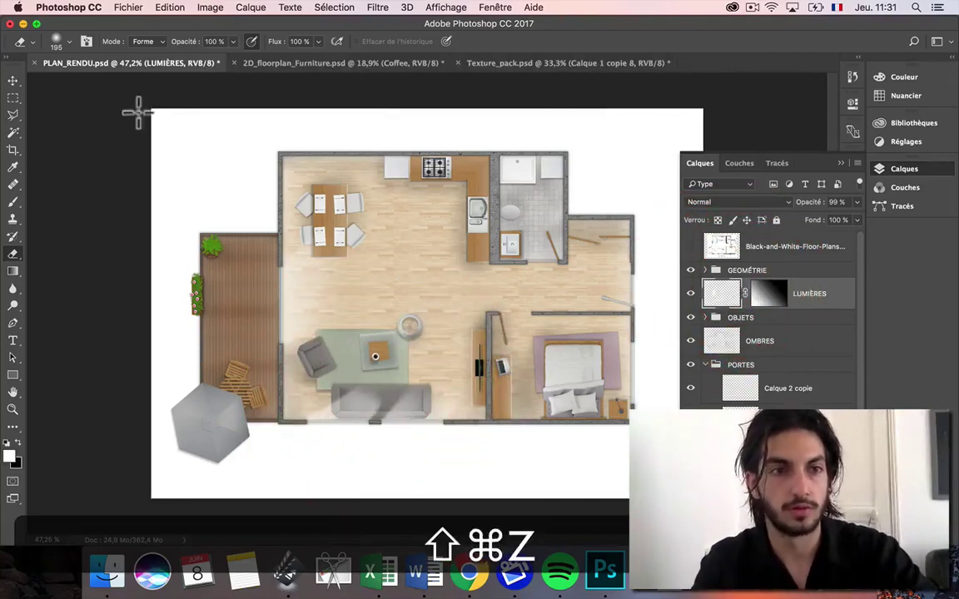
Set the Eraser's opacity to 48 % and soften the light in the living room, bedroom and dining table areas
click(69, 41)
click(233, 41)
drag(233, 58, 201, 57)
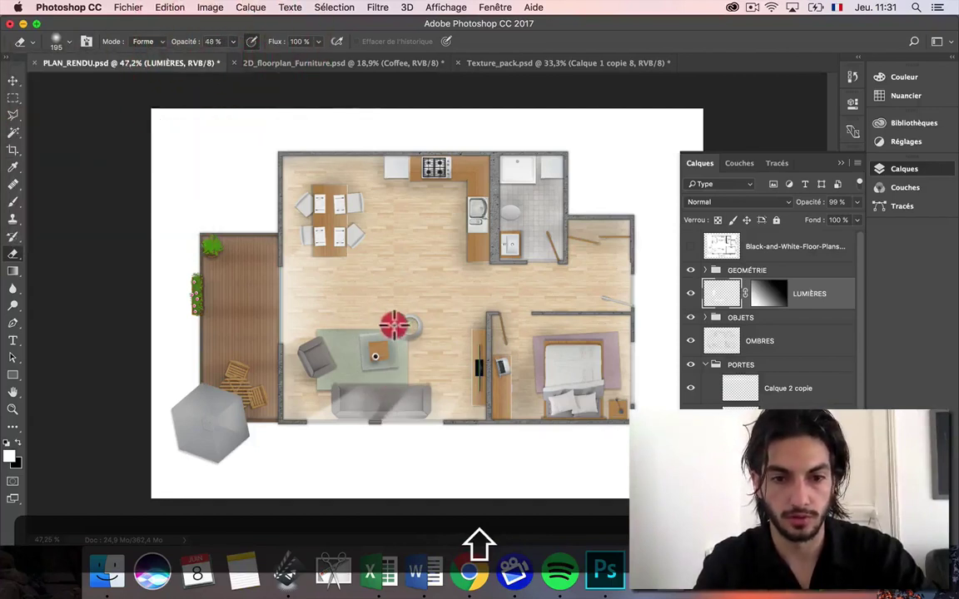
click(466, 384)
click(574, 379)
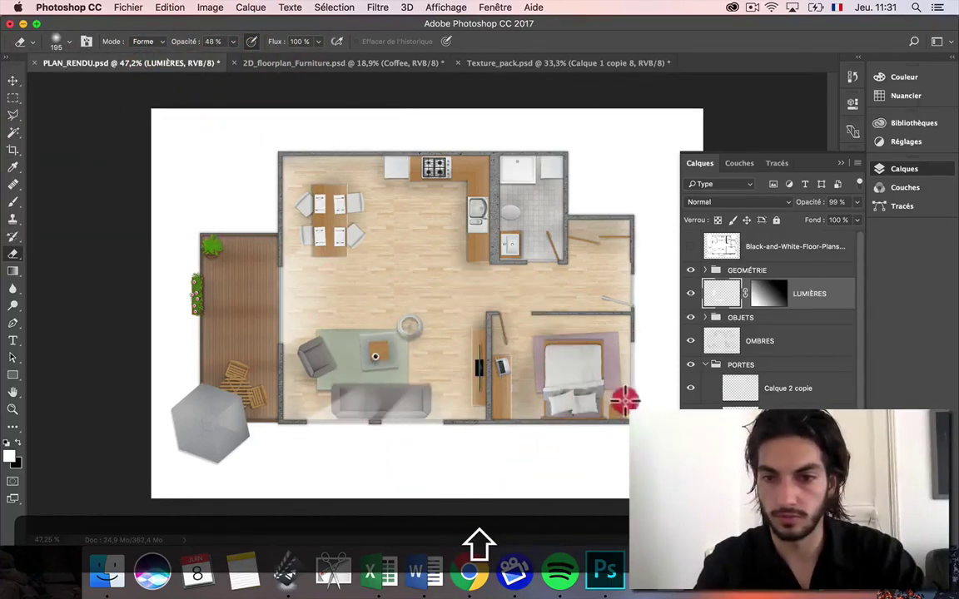
click(345, 216)
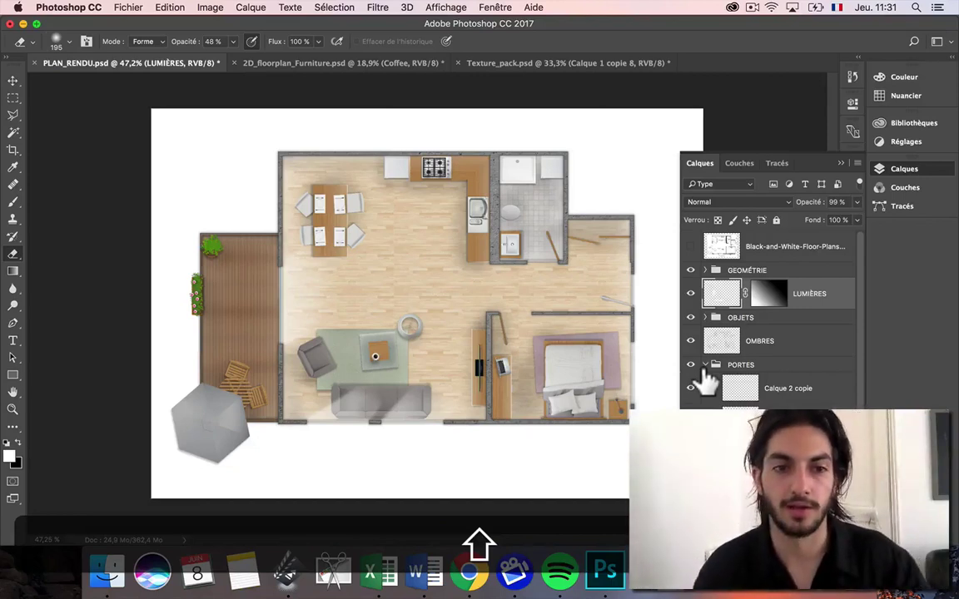
In Texture_pack.psd, show the black scratched texture on Calque 2 and copy it
scroll(502, 326, down, 2)
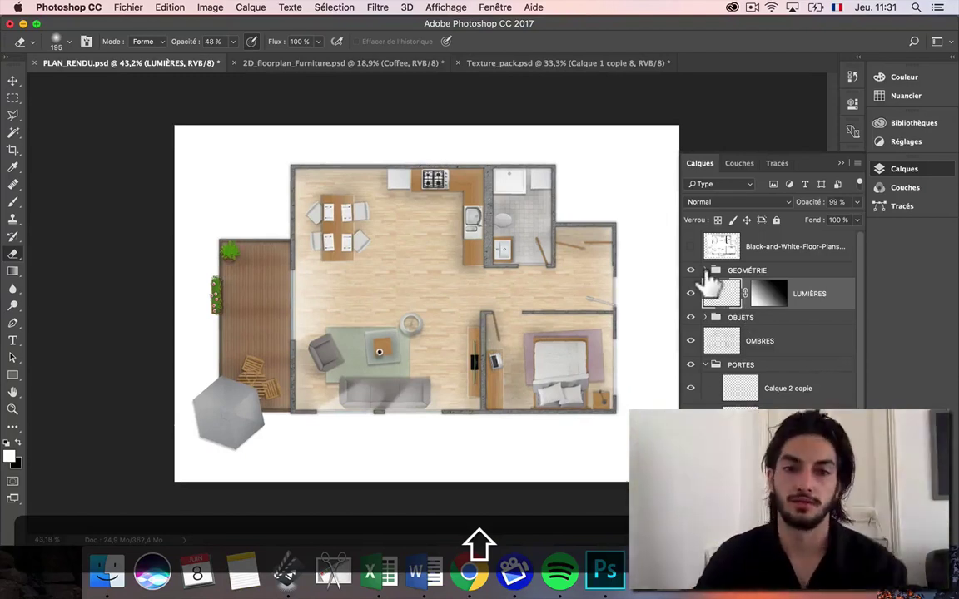
click(532, 64)
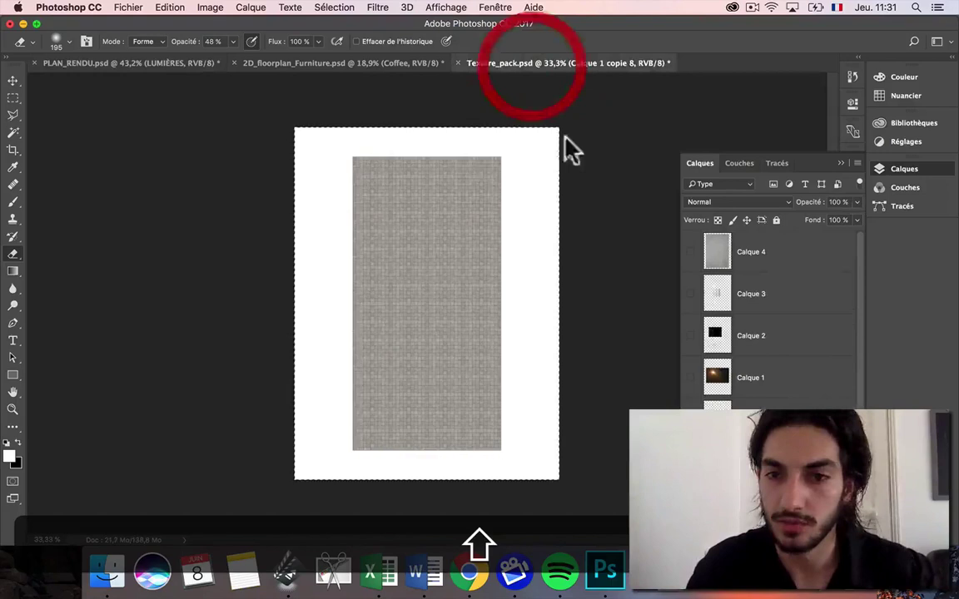
click(709, 336)
click(691, 336)
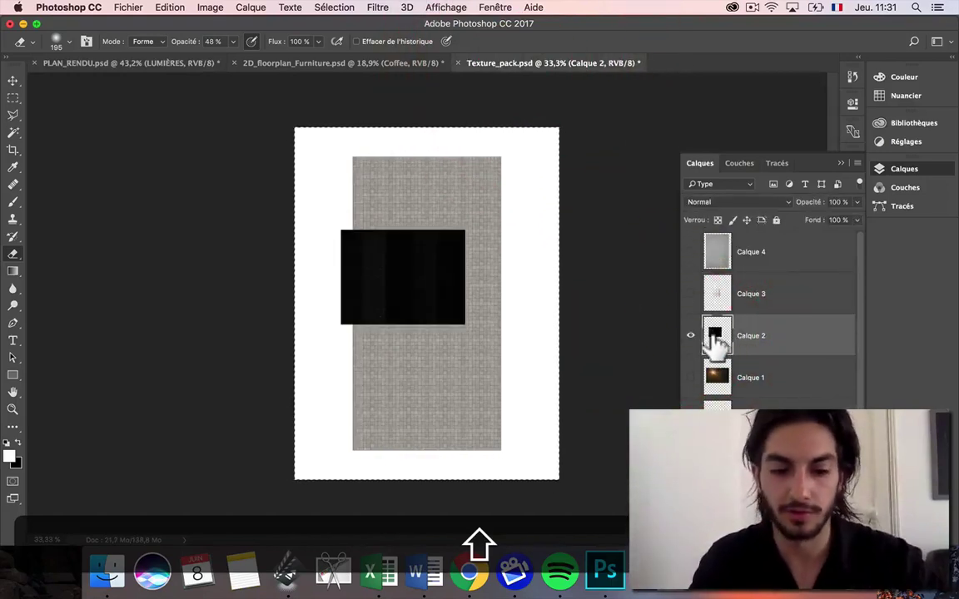
shift+super+click(709, 337)
key(super+shift+c)
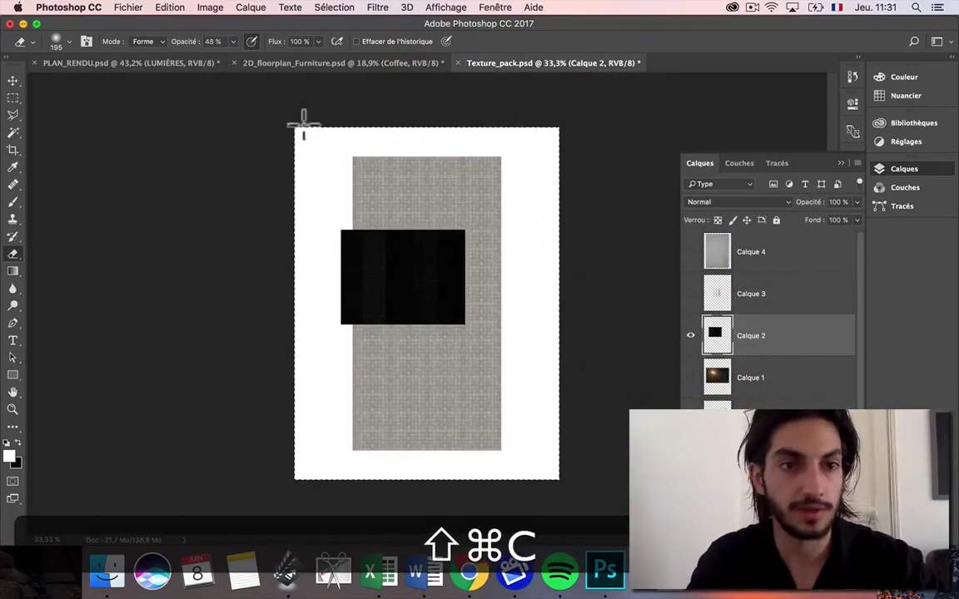
Paste the black texture into PLAN_RENDU.psd above LUMIÈRES and place it over the terrace door and living room
click(108, 63)
scroll(353, 289, up, 2)
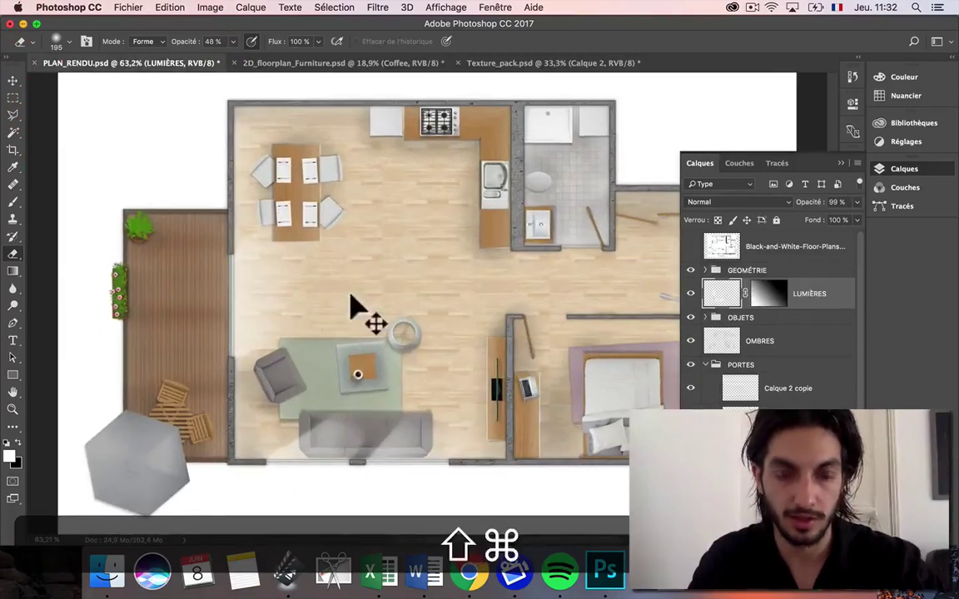
key(super+shift+v)
key(super+shift+t)
mouse_move(413, 300)
mouse_down()
mouse_move(295, 269)
mouse_move(300, 293)
mouse_up()
key(Return)
key(e)
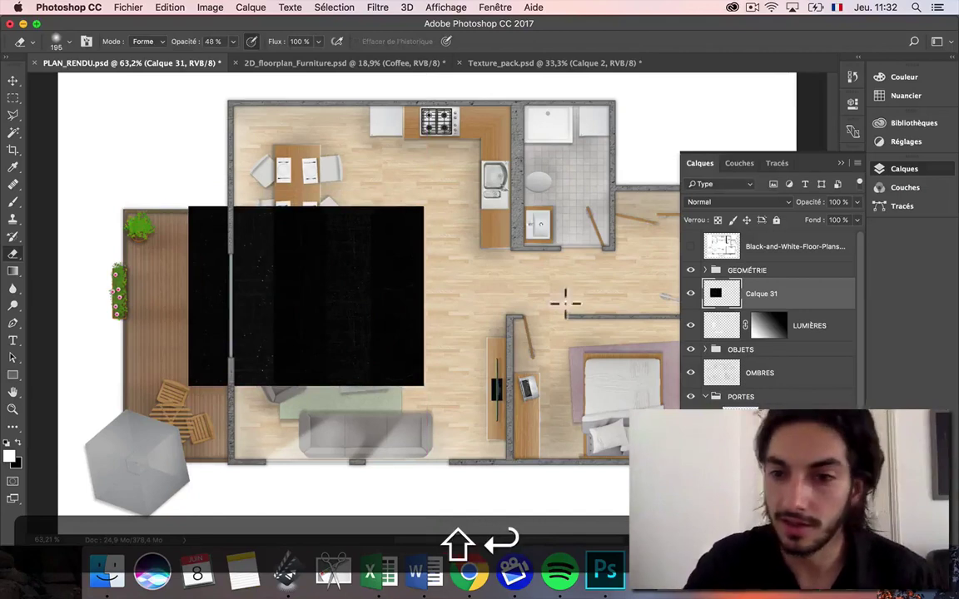
Try the Incrustation blend mode on the black texture, set it to Superposition, and compare the plan with and without the layer
click(753, 202)
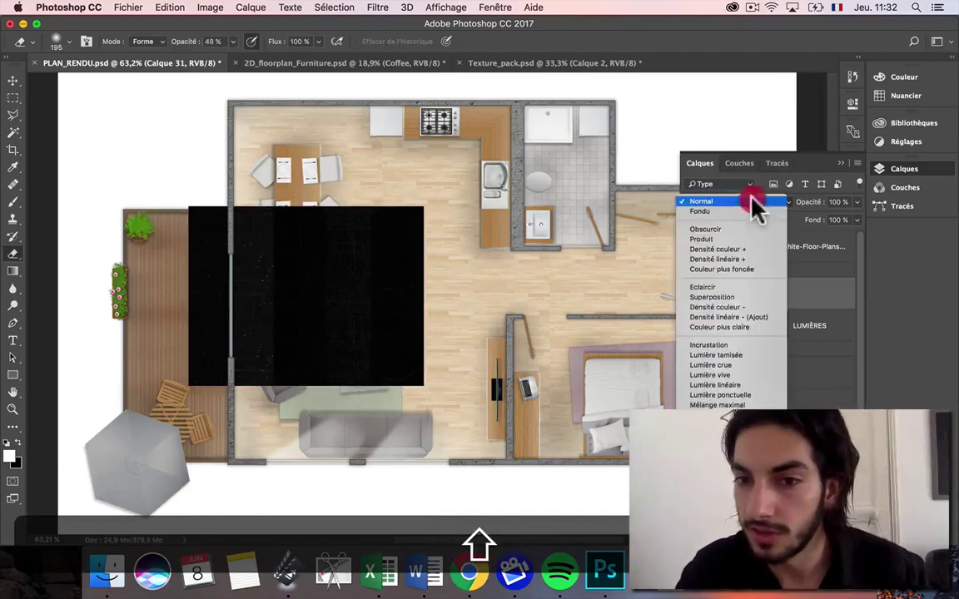
click(713, 346)
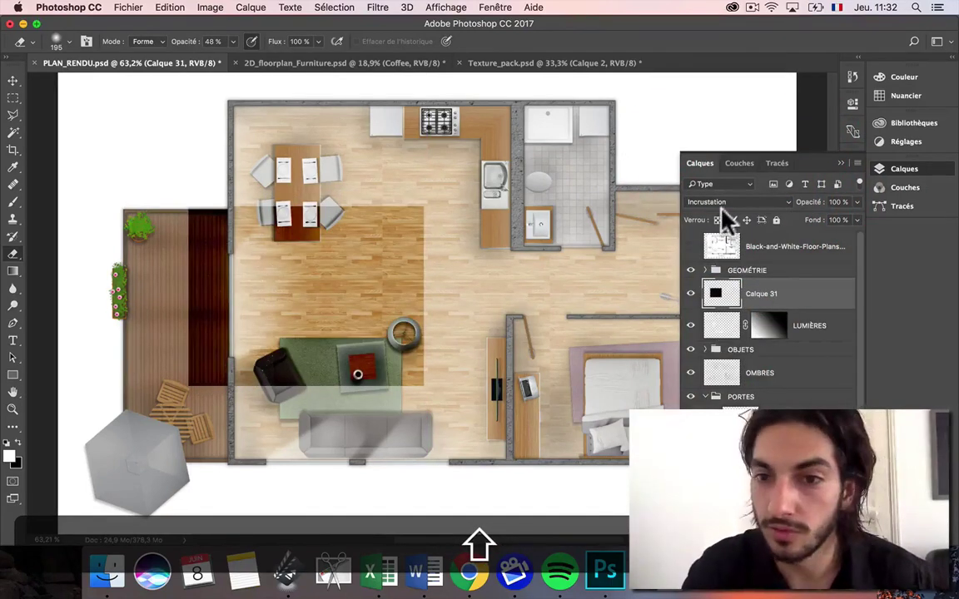
click(722, 209)
click(718, 154)
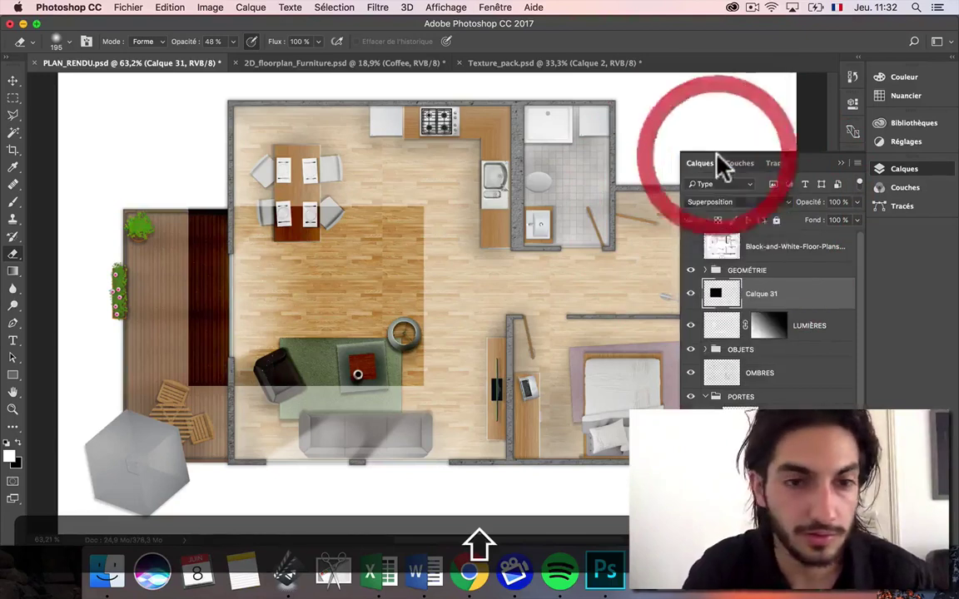
scroll(212, 292, up, 5)
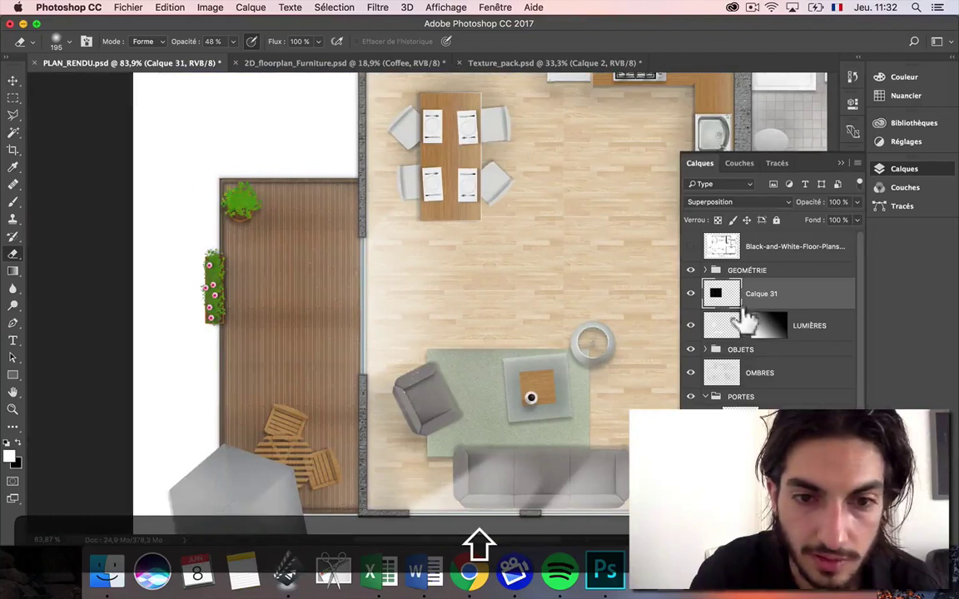
click(690, 298)
click(690, 298)
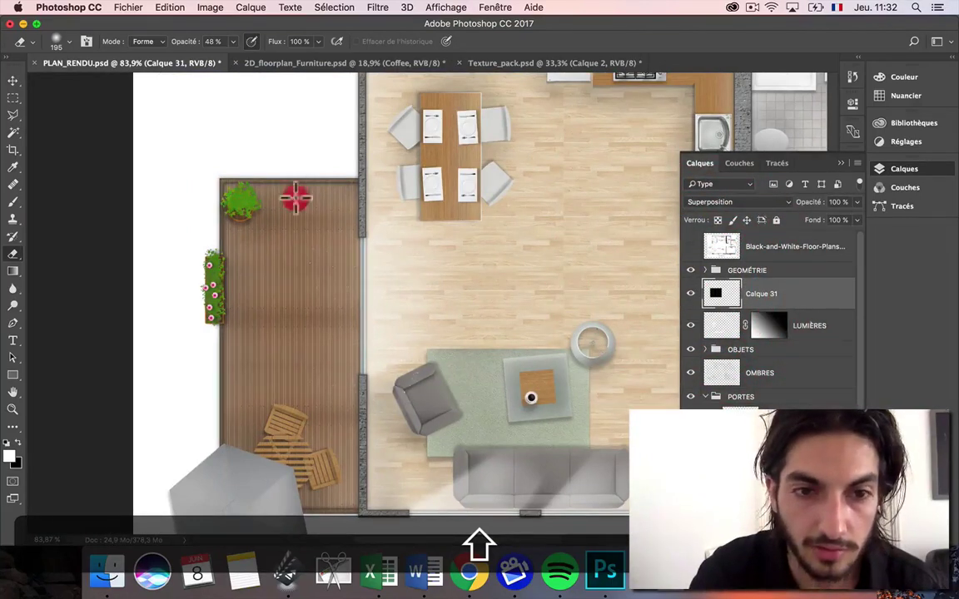
Partly erase the black texture around the terrace wall and armchair with the 48 % Eraser, checking the layer's effect
click(446, 366)
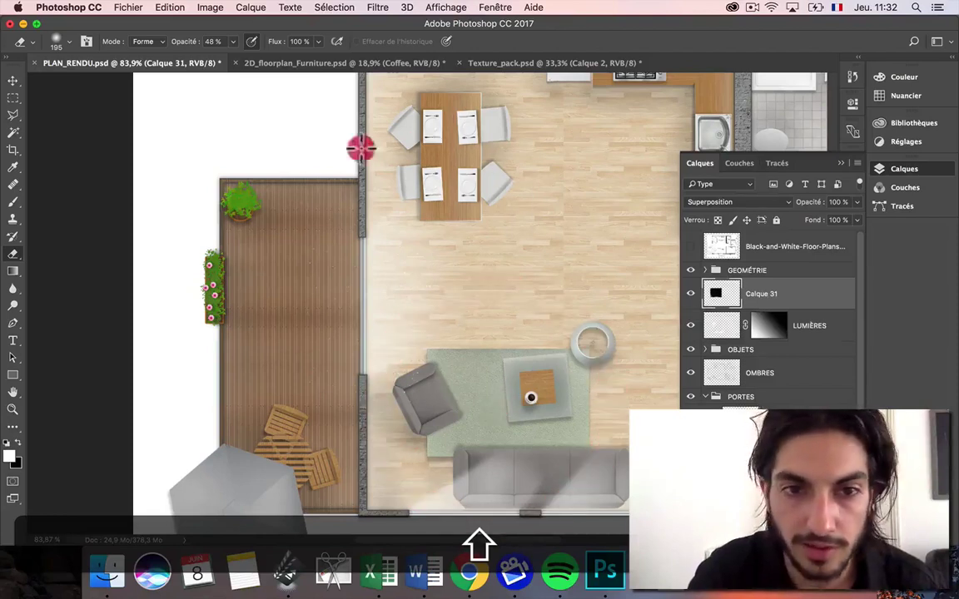
scroll(253, 183, down, 5)
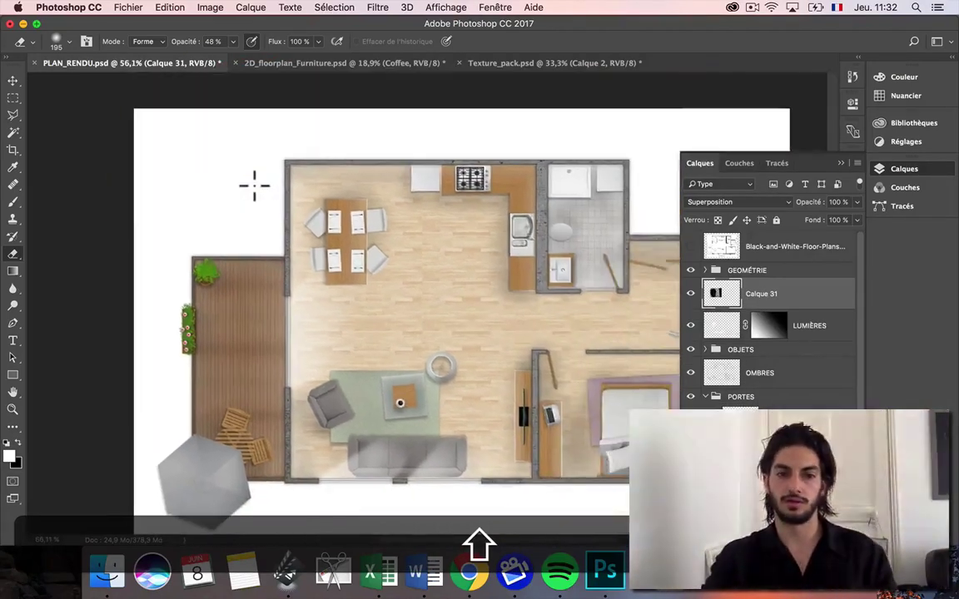
click(691, 293)
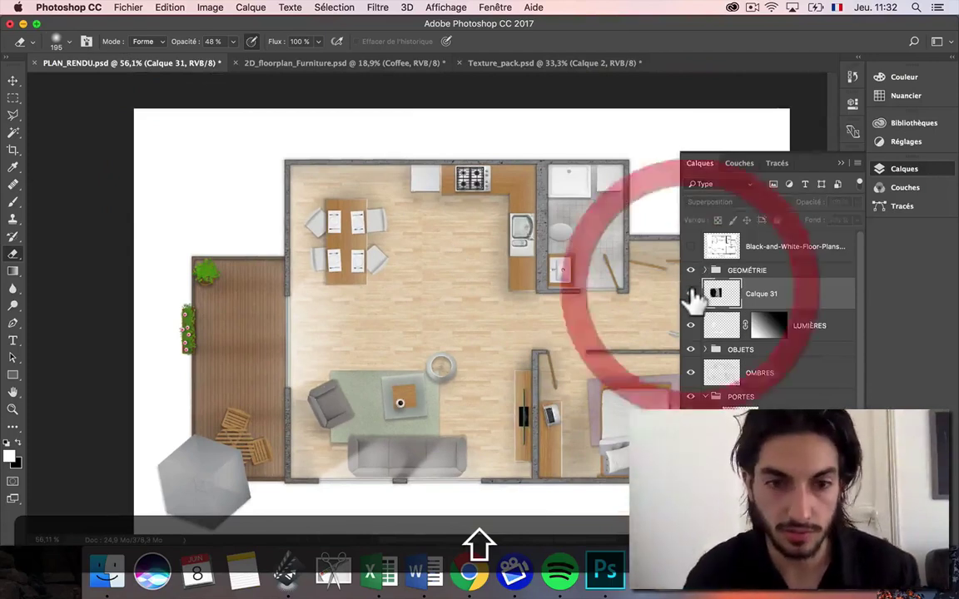
click(691, 294)
mouse_move(304, 426)
mouse_down()
mouse_move(318, 397)
mouse_move(274, 413)
mouse_move(321, 417)
mouse_up()
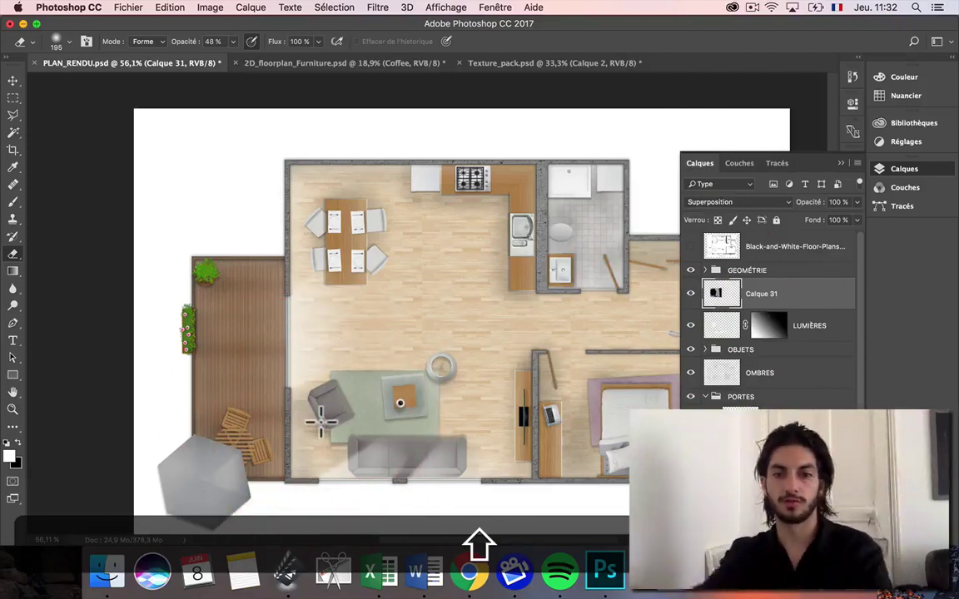
scroll(349, 192, down, 5)
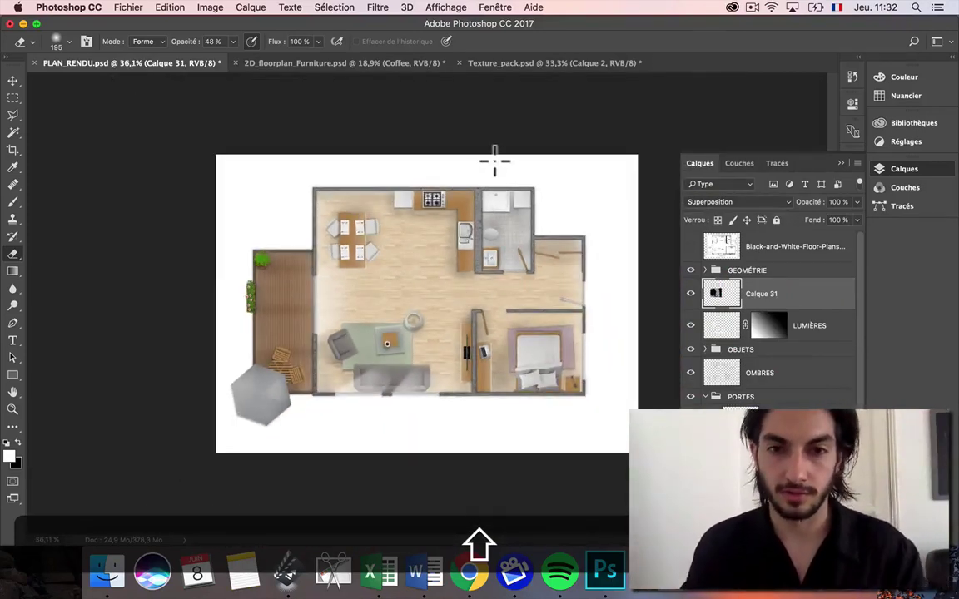
In Texture_pack.psd, clear the selection, show the orange lens flare on Calque 1, and copy it with a rectangular selection
click(383, 63)
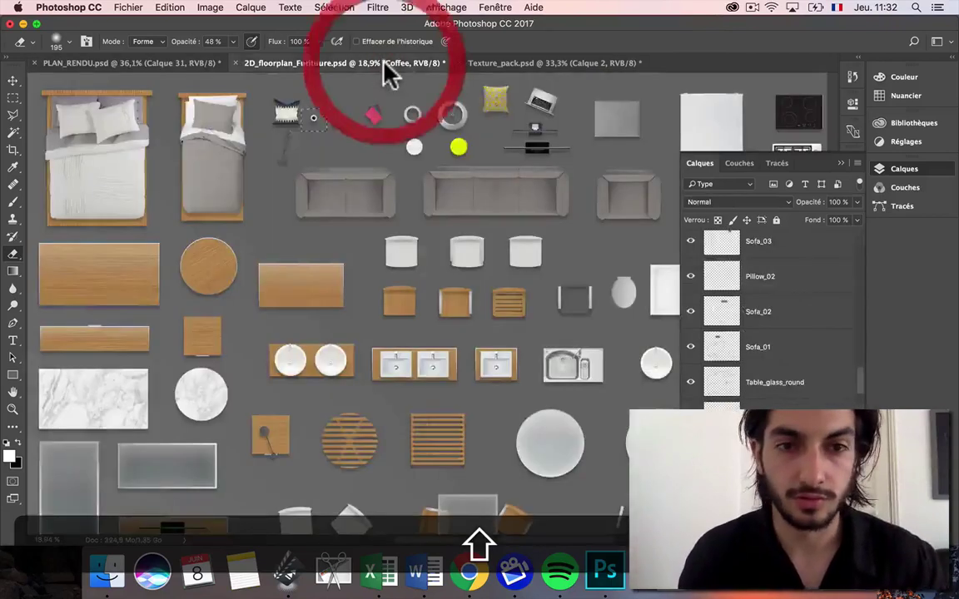
key(ctrl+Tab)
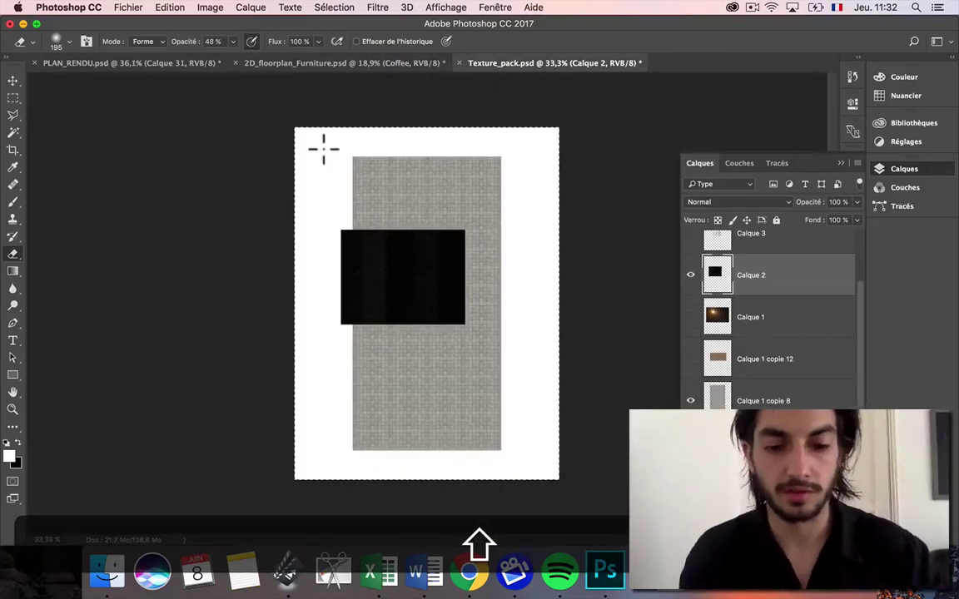
key(shift+super+d)
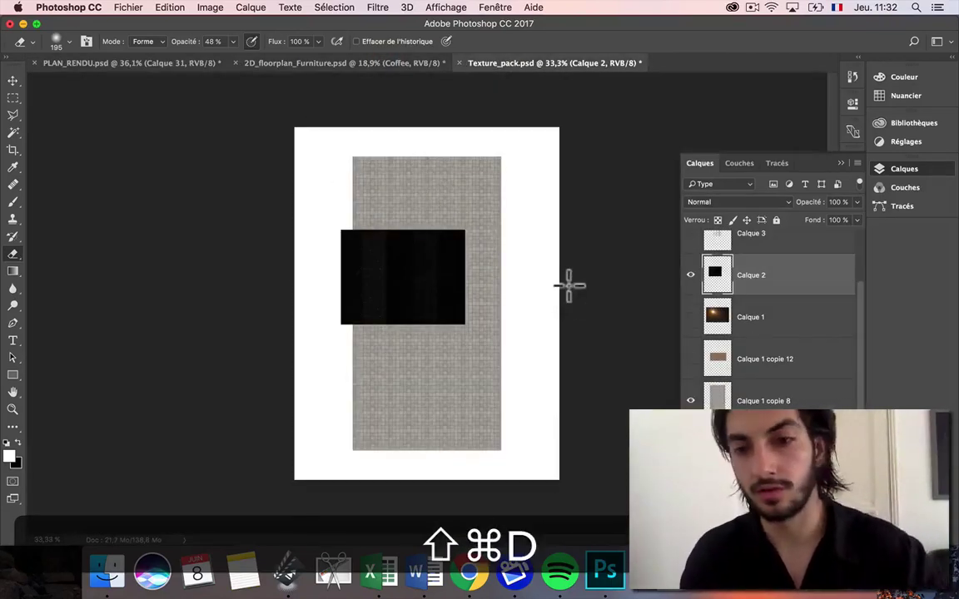
click(691, 317)
click(745, 314)
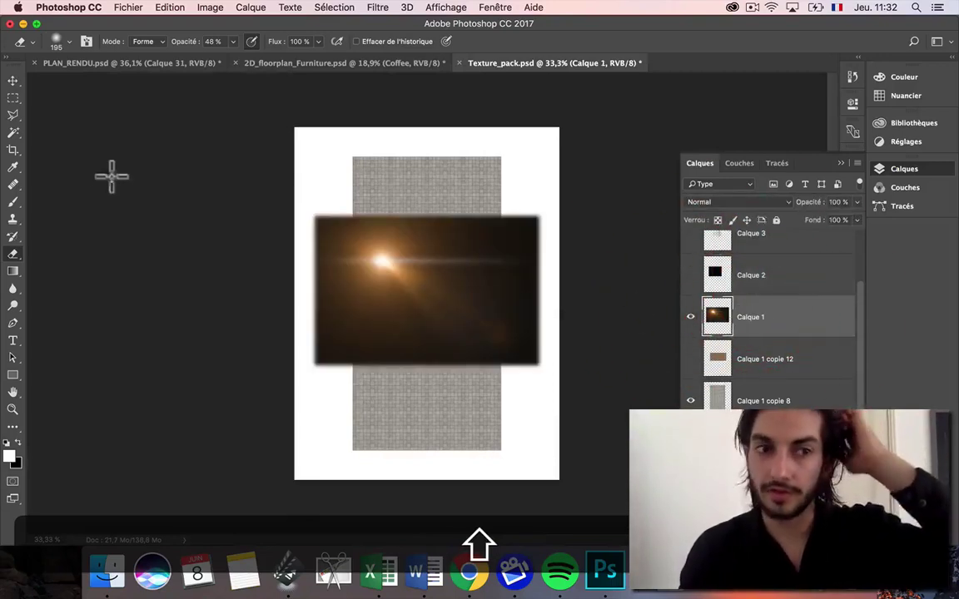
click(13, 99)
drag(278, 174, 631, 412)
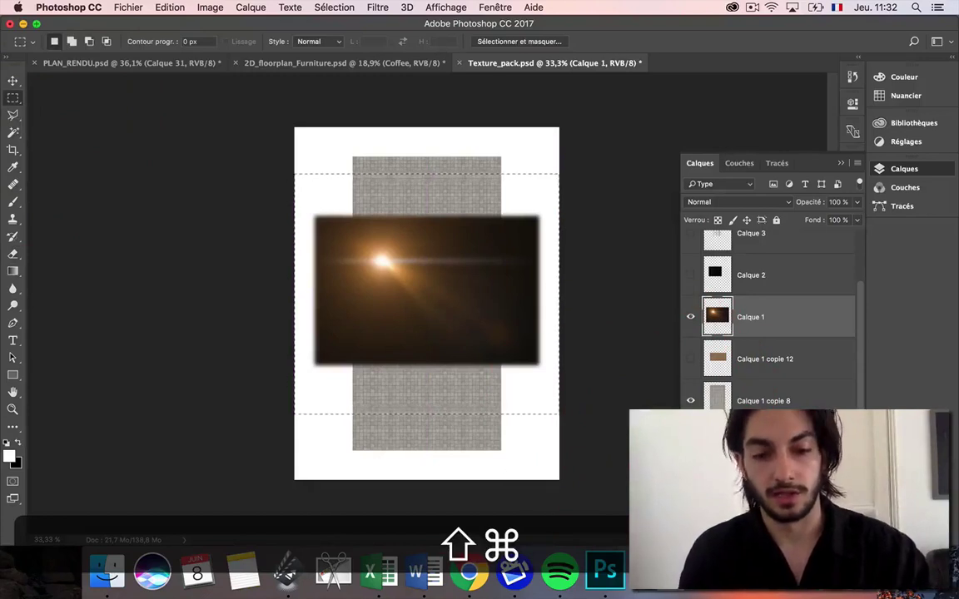
key(super+shift+c)
Paste the lens flare into PLAN_RENDU.psd and scale it to about 161 % so it covers the whole apartment
click(93, 63)
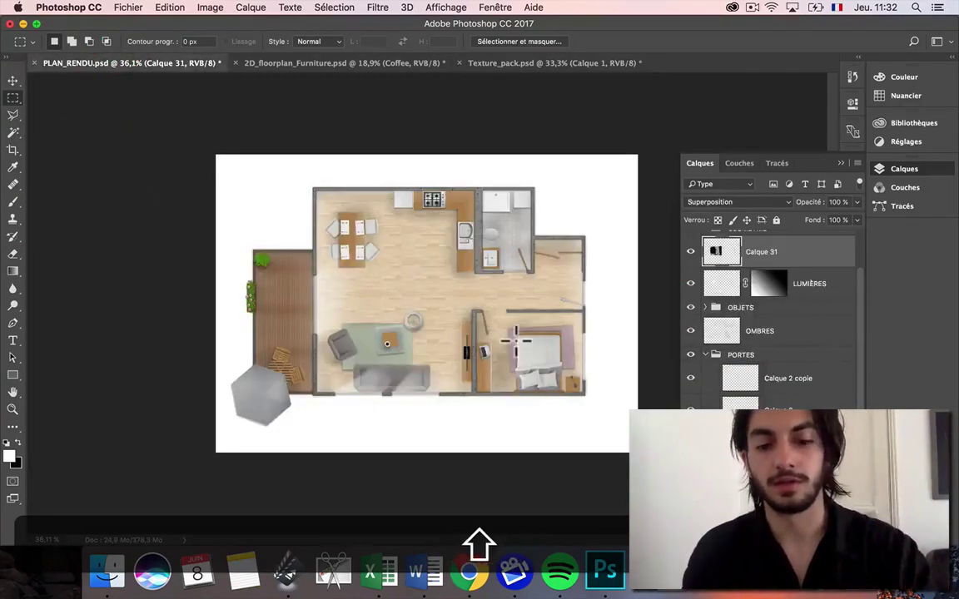
key(super+shift+v)
key(super+shift+t)
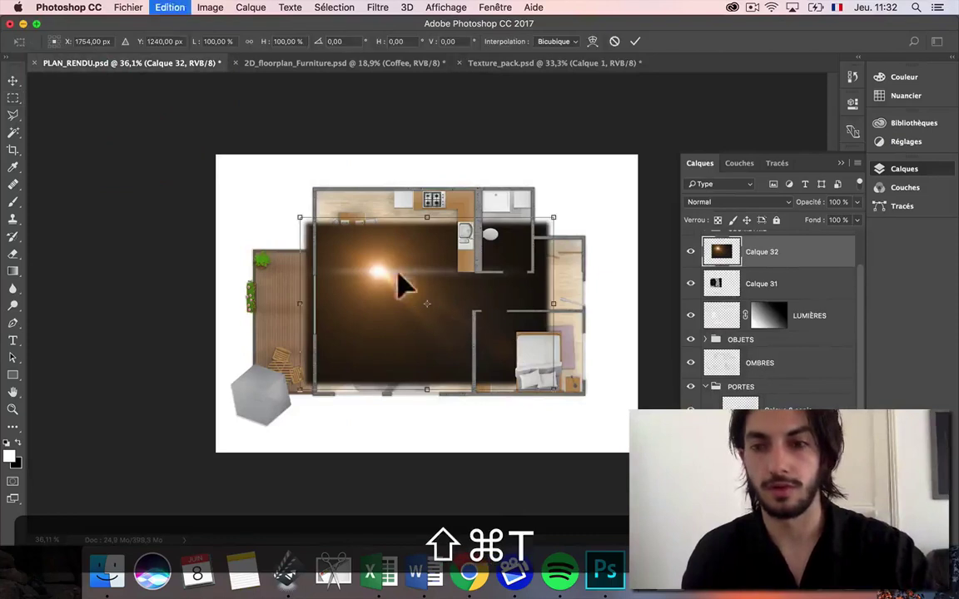
drag(300, 217, 215, 159)
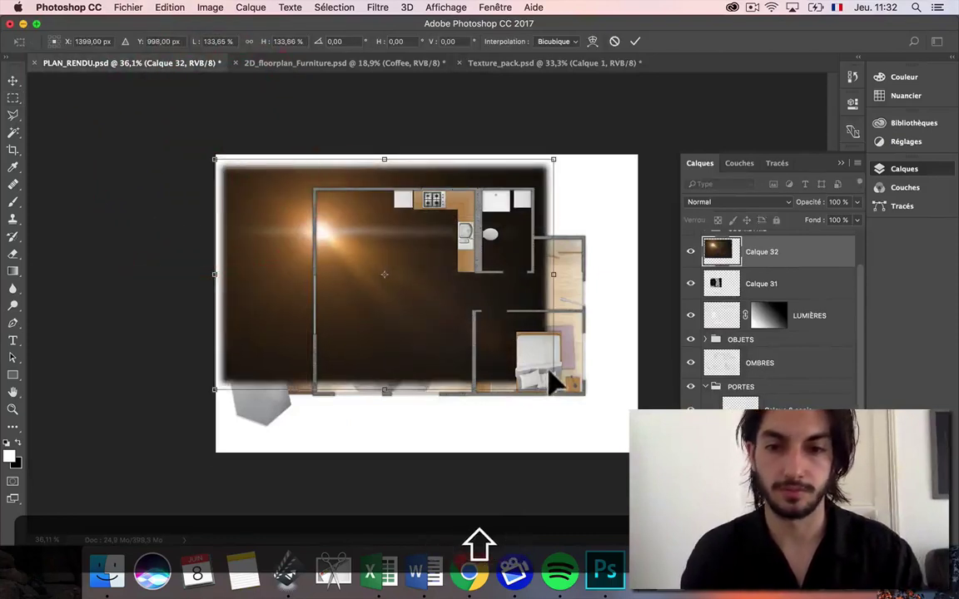
drag(569, 398, 619, 435)
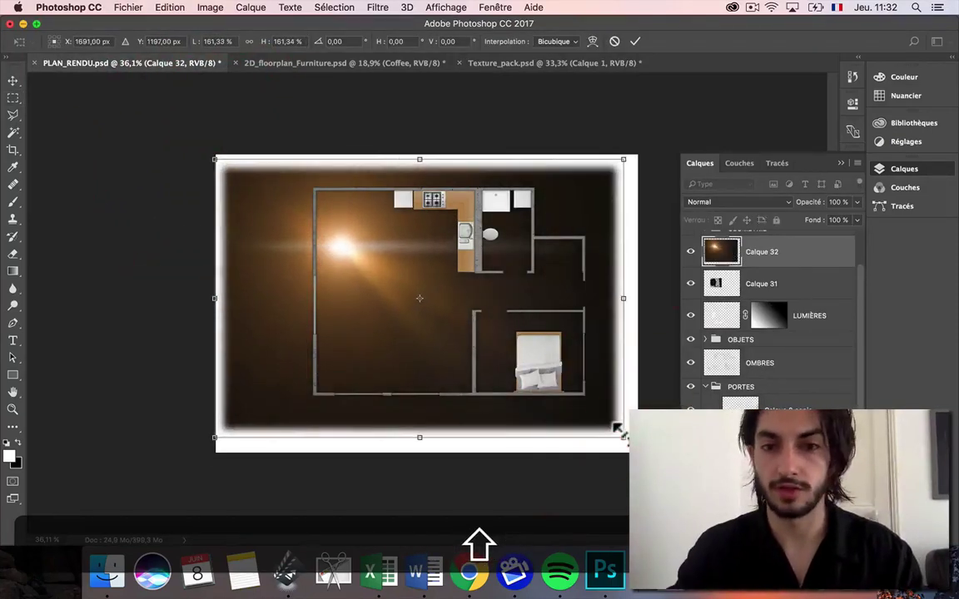
key(Return)
Move the lens flare layer above the GEOMÉTRIE group and set its blend mode to Lumière tamisée after trying Incrustation
scroll(812, 339, up, 2)
drag(760, 289, 737, 250)
click(736, 202)
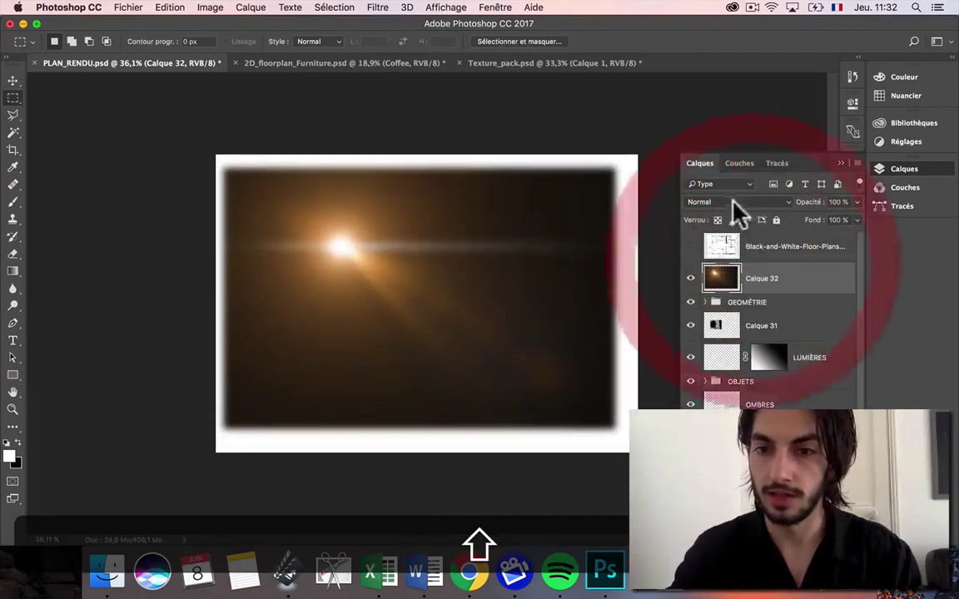
click(712, 344)
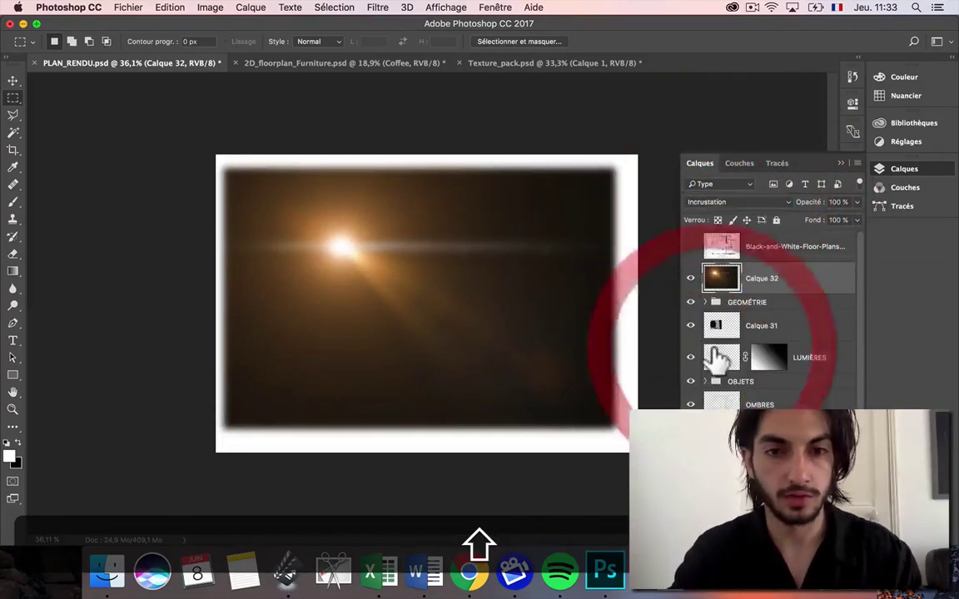
click(782, 203)
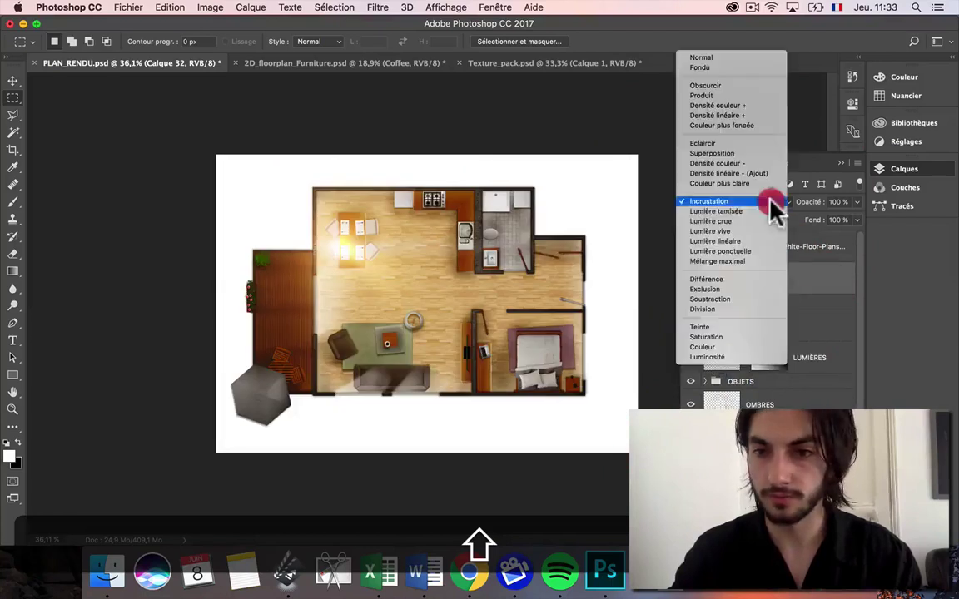
click(759, 213)
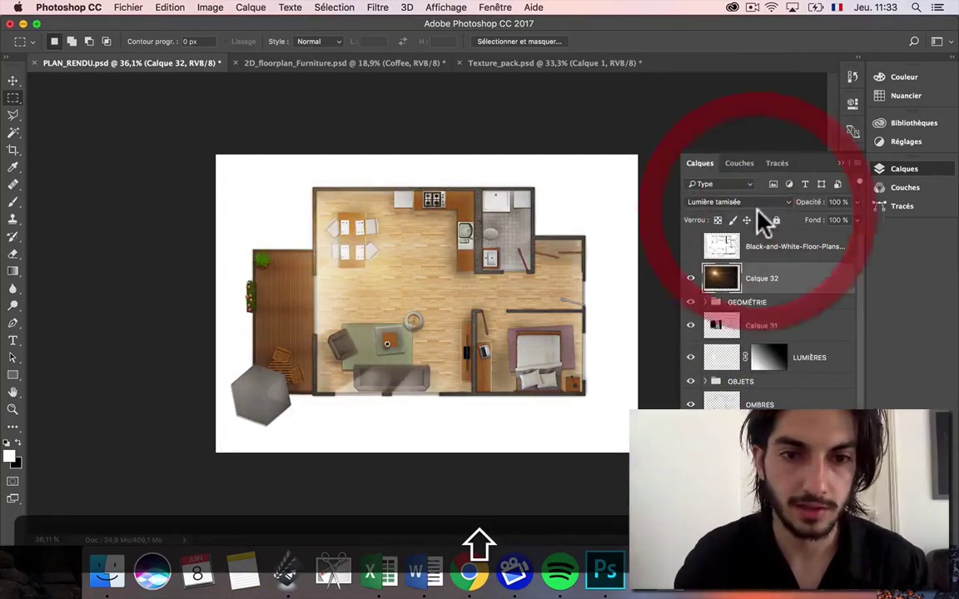
click(690, 278)
click(690, 278)
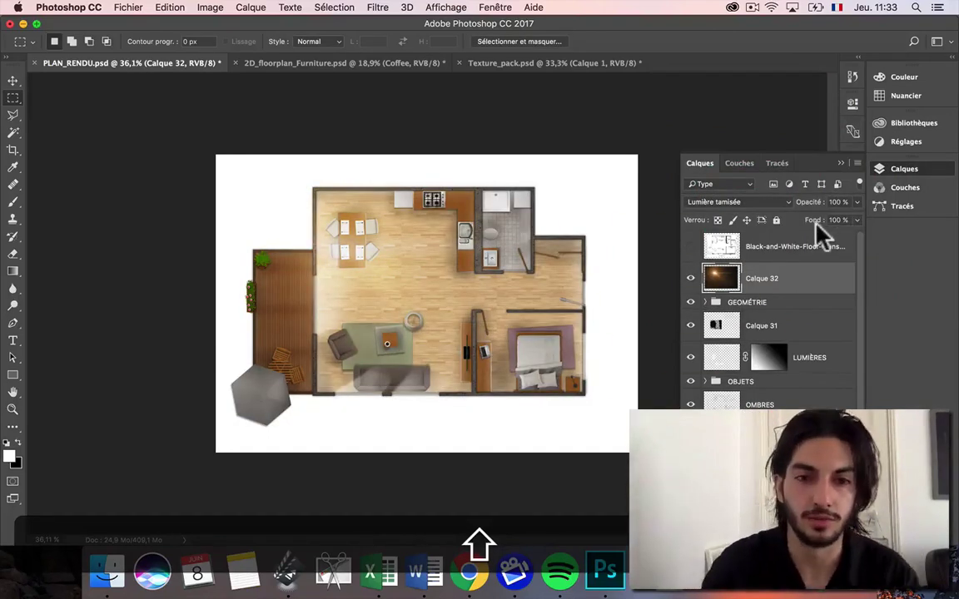
Flip the lens flare vertically and reposition it so its bright spot falls near the living room's armchair
key(shift+super+t)
drag(433, 278, 437, 282)
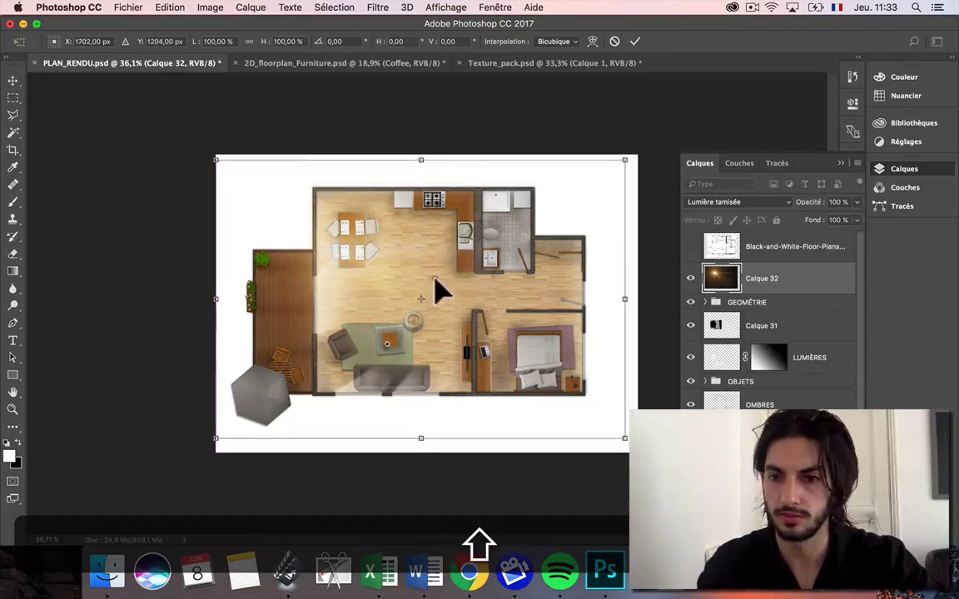
key(shift+Return)
key(shift+super+t)
right_click(406, 282)
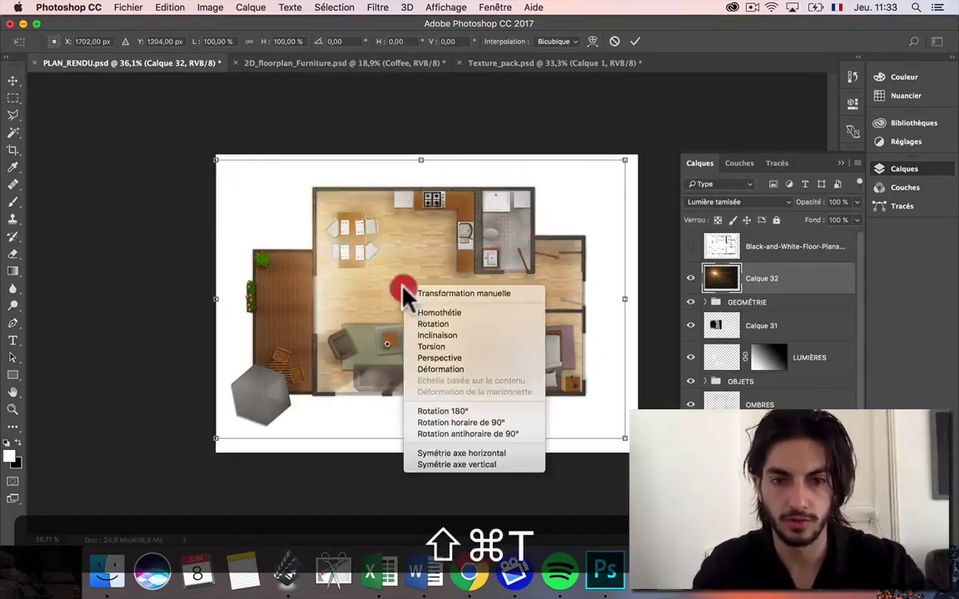
shift+click(460, 463)
drag(422, 358, 414, 332)
key(shift+Return)
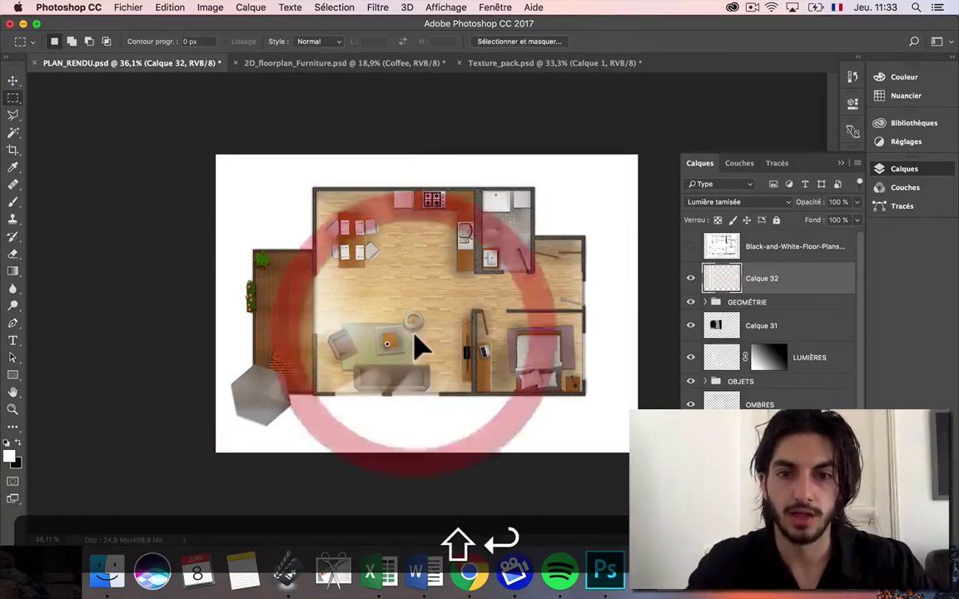
key(shift+super+t)
drag(545, 353, 497, 347)
key(shift+Return)
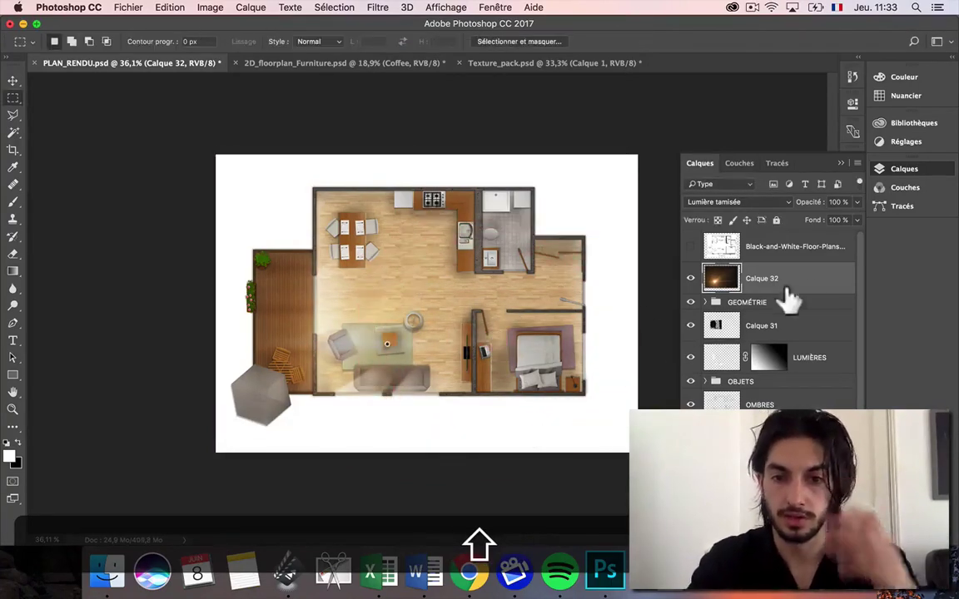
Lower the lens flare layer's opacity to 74 % and compare the plan with and without it
click(857, 202)
drag(845, 219, 842, 218)
click(690, 278)
click(690, 278)
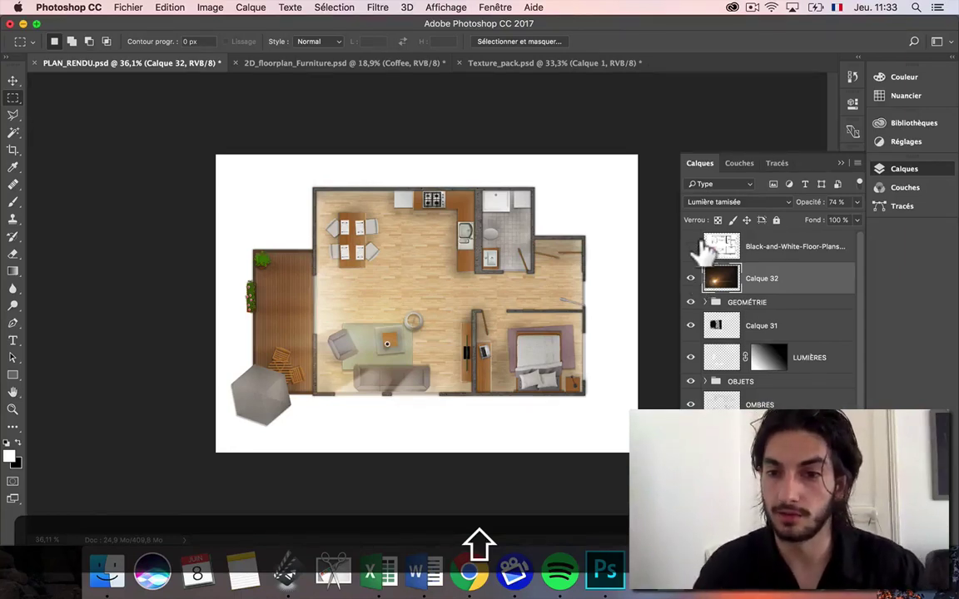
Show the Black-and-White-Floor-Plans layer and cut its apartment drawing and room labels, keeping the outer dimensions and total area text
click(691, 246)
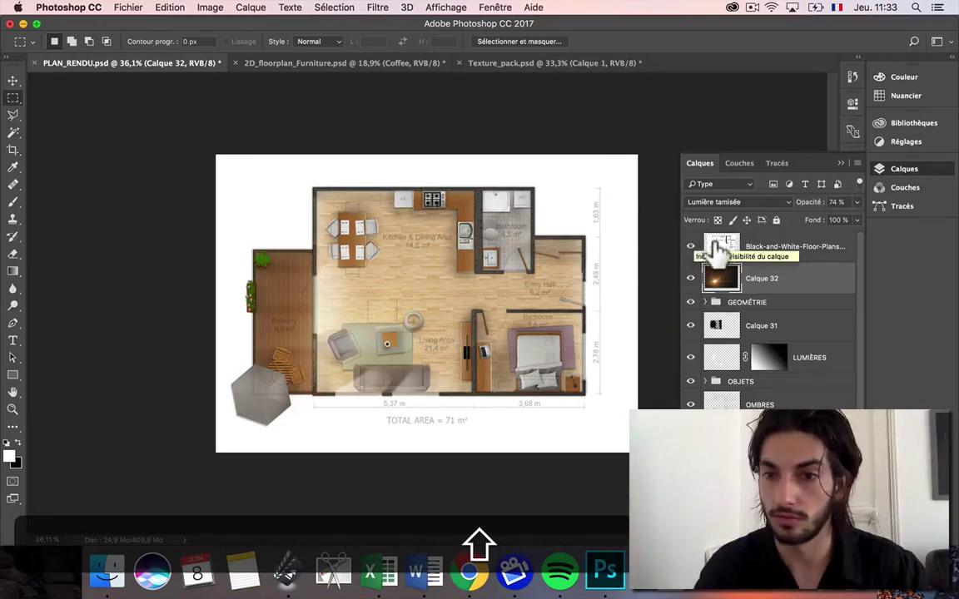
click(721, 246)
drag(216, 154, 586, 399)
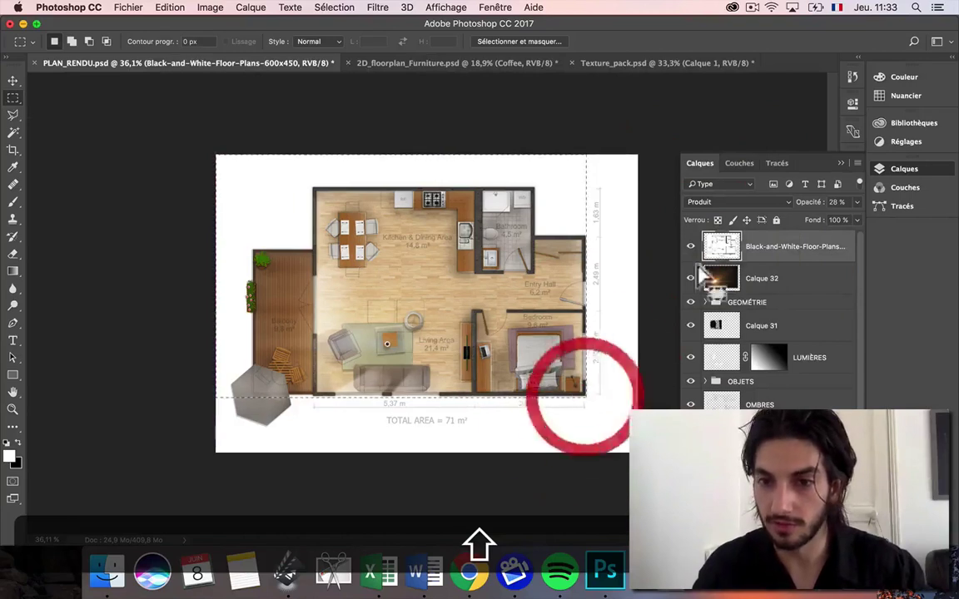
key(shift+super+x)
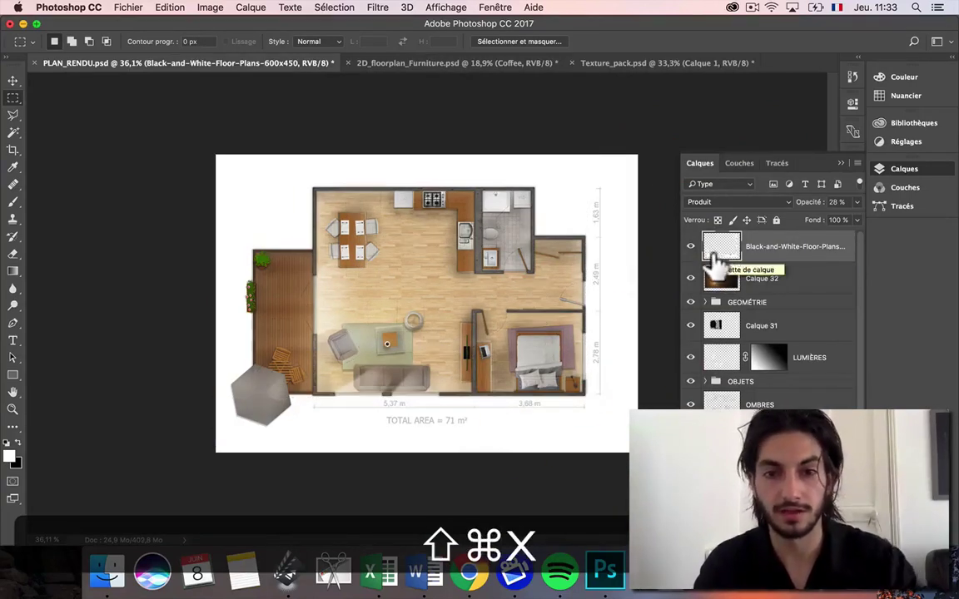